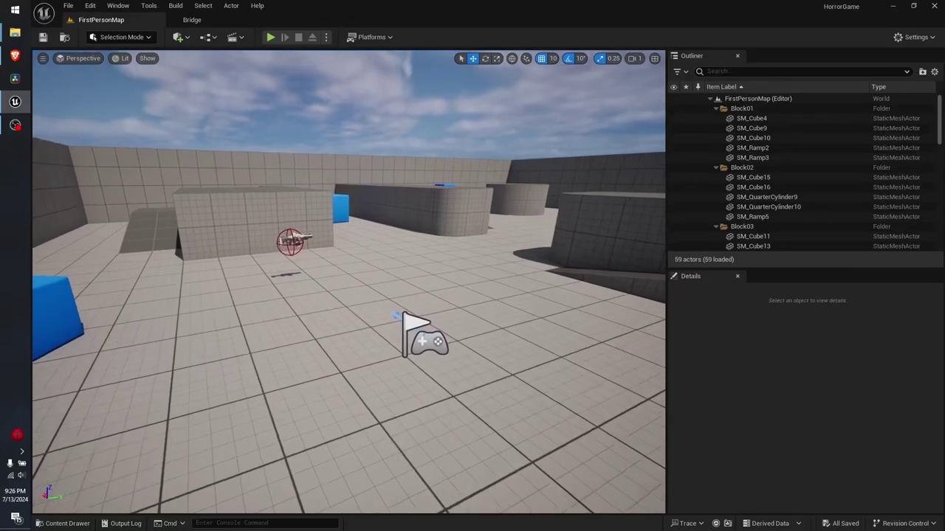
# Fly the editor camera forward through the level toward the far wall and blue cube.
pyautogui.moveTo(347, 295)
pyautogui.mouseDown(button='right')
pyautogui.moveTo(185, 295)
pyautogui.moveTo(148, 325)
pyautogui.moveTo(310, 310)
pyautogui.moveTo(192, 306)
pyautogui.moveTo(296, 306)
pyautogui.mouseUp(button='right')
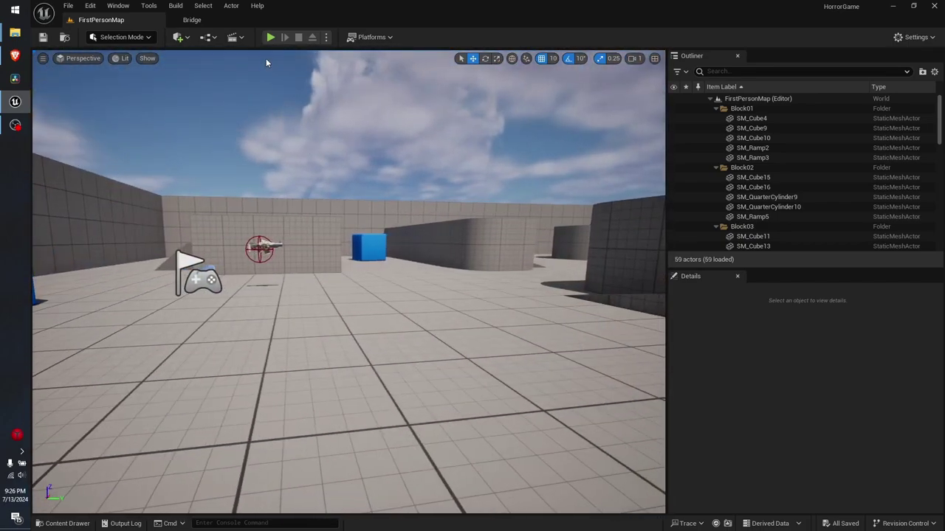
# Start Play In Editor, pick up the rifle and fire two shots at the blue cubes.
pyautogui.click(270, 37)
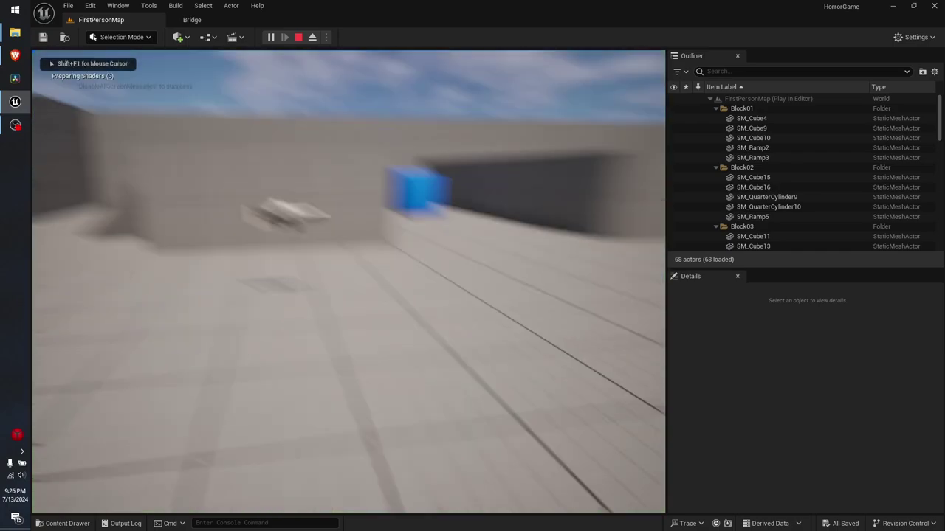
pyautogui.press('w')
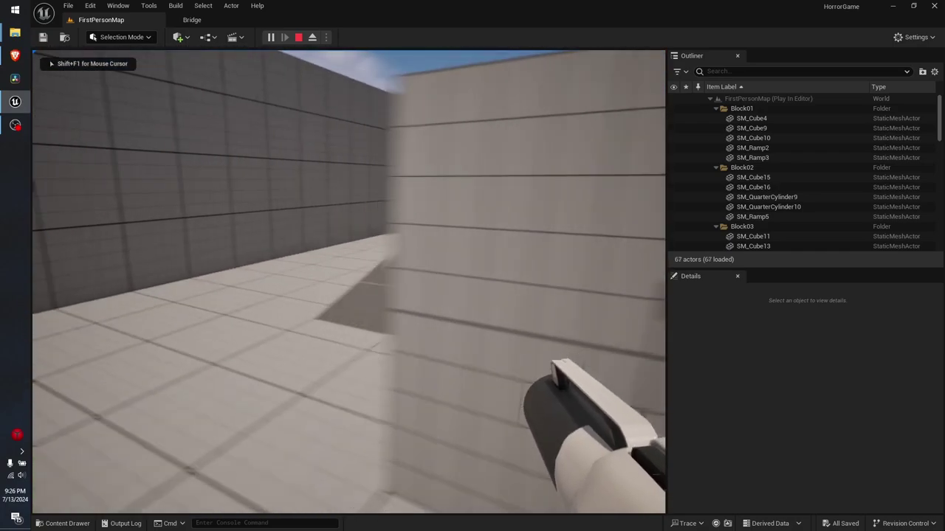
pyautogui.press('w')
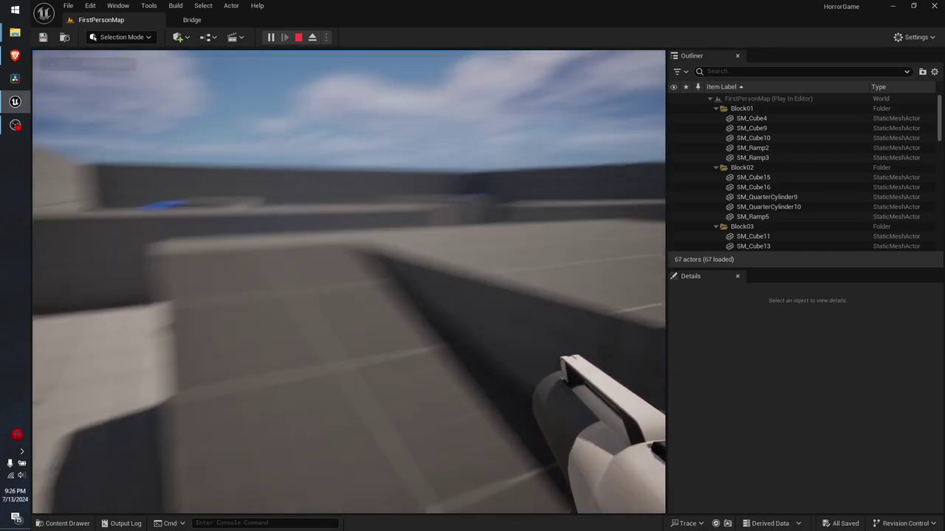
pyautogui.press('w')
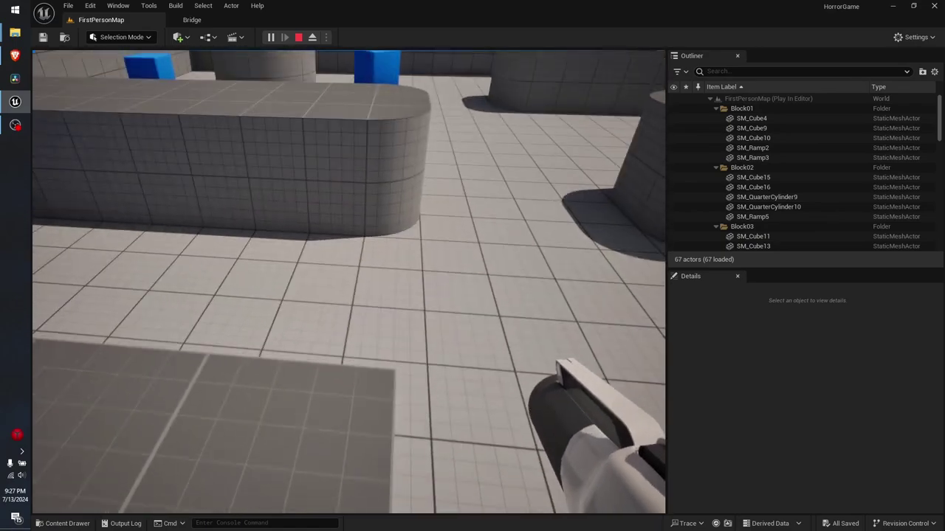
pyautogui.press('w')
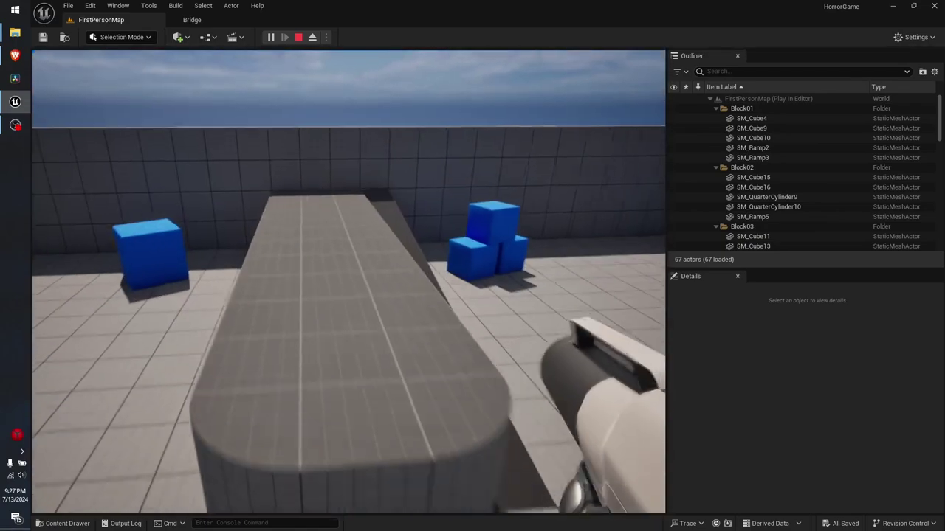
pyautogui.press('w')
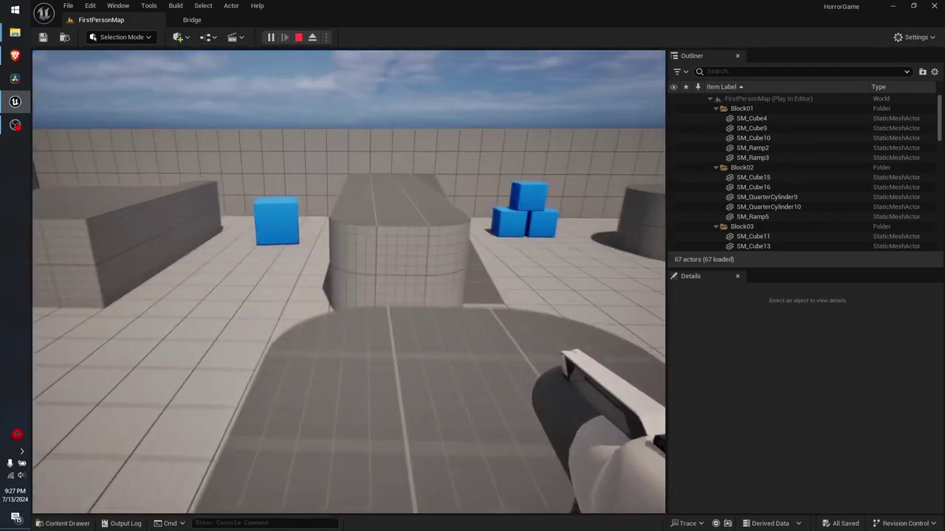
pyautogui.press('w')
pyautogui.click(348, 282)
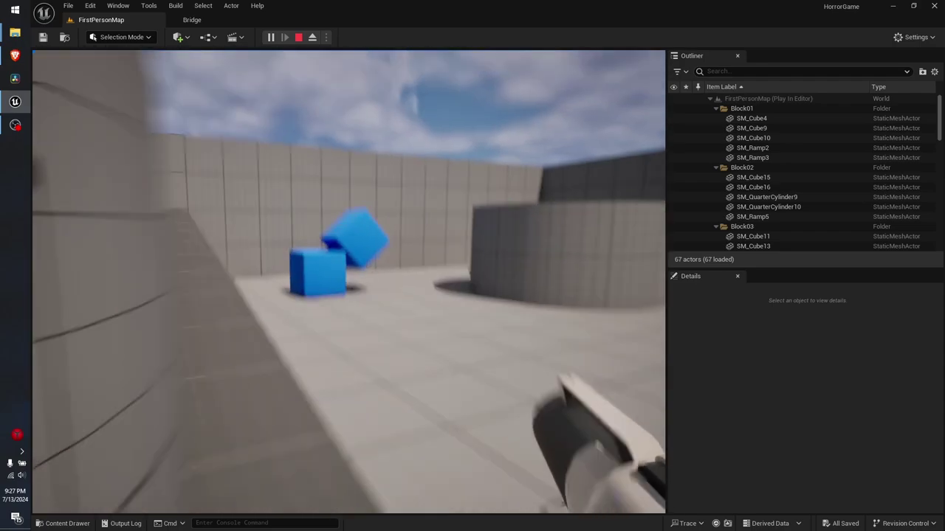
pyautogui.click(348, 282)
# Keep roaming the level, shoot the blue cube twice more, then stop the session with Escape.
pyautogui.press('w')
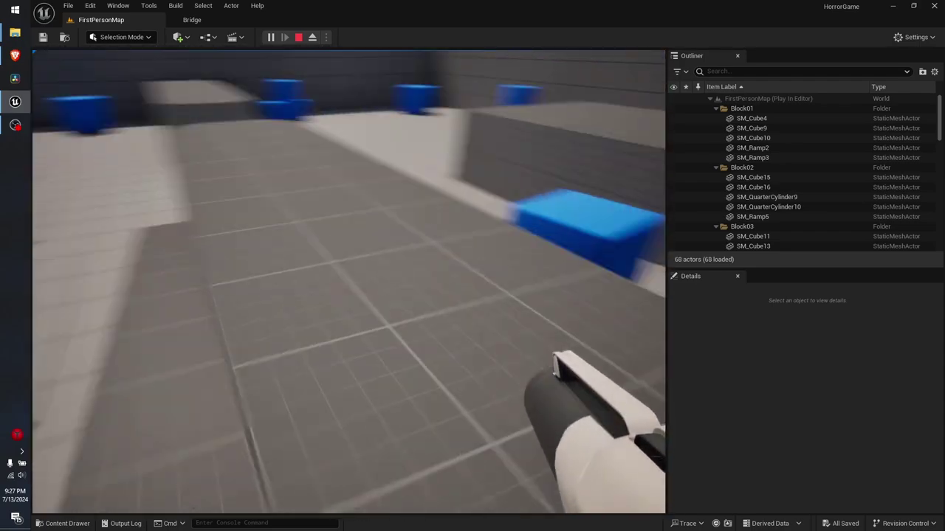
pyautogui.press('w')
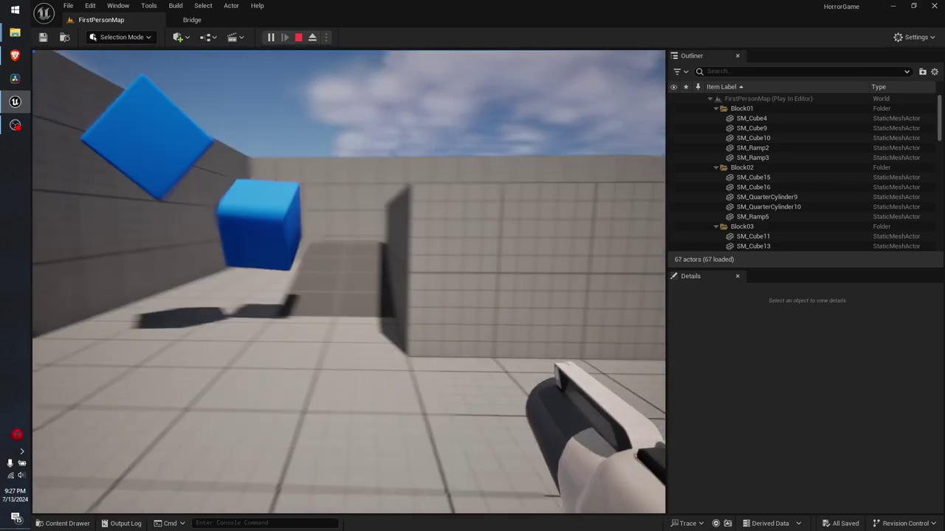
pyautogui.press('w')
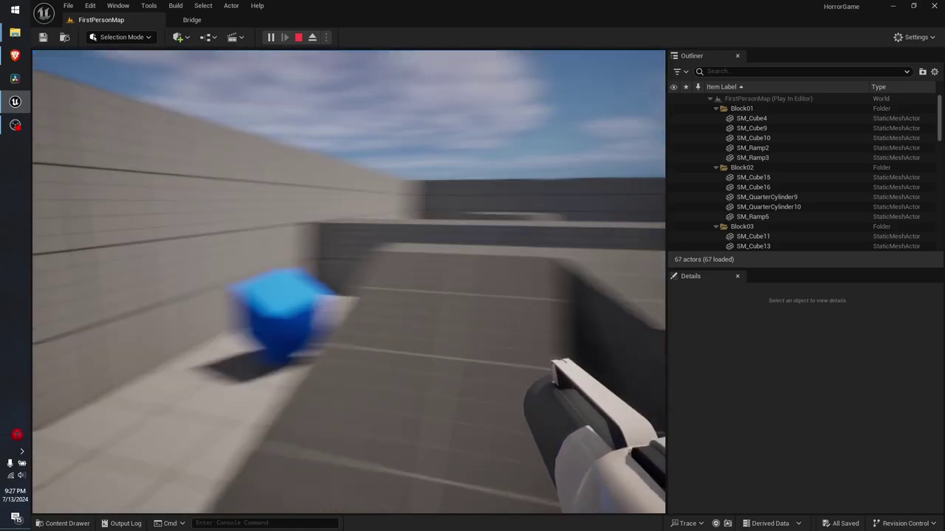
pyautogui.press('w')
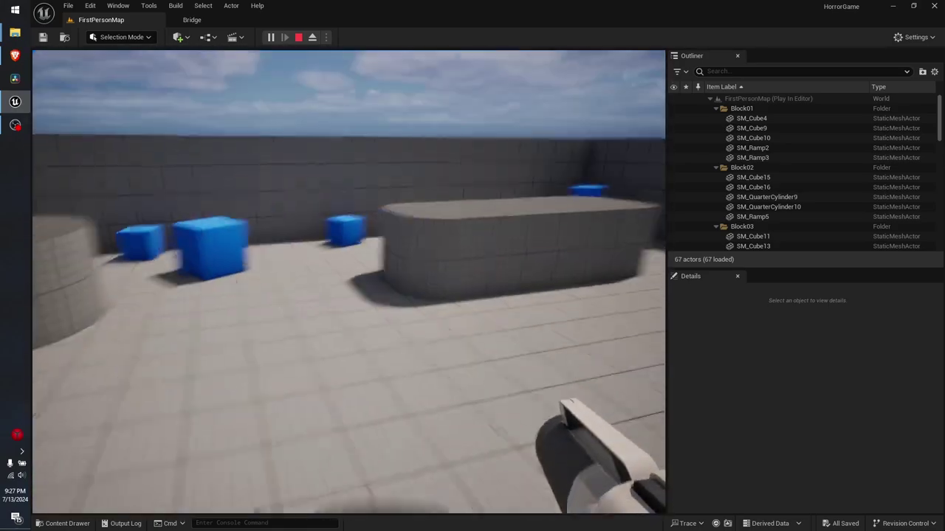
pyautogui.press('w')
pyautogui.click(348, 282)
pyautogui.click(349, 282)
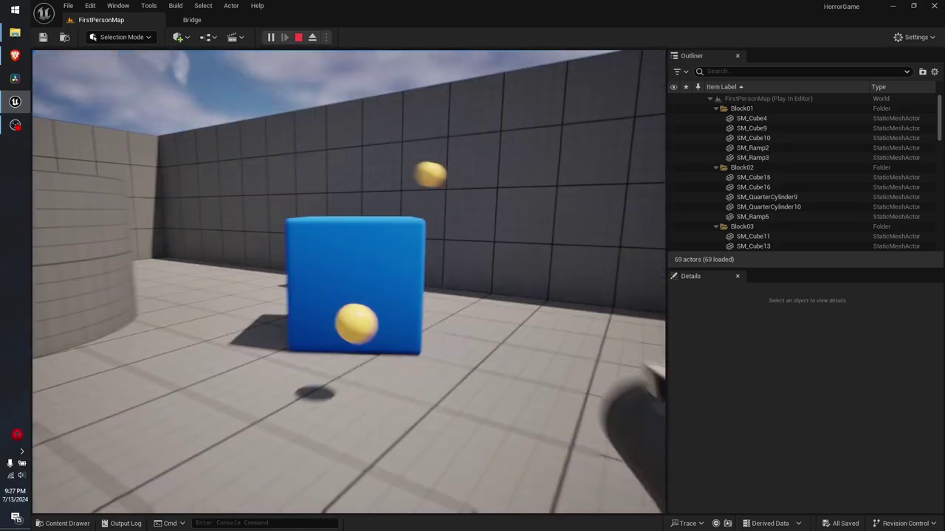
pyautogui.press('w')
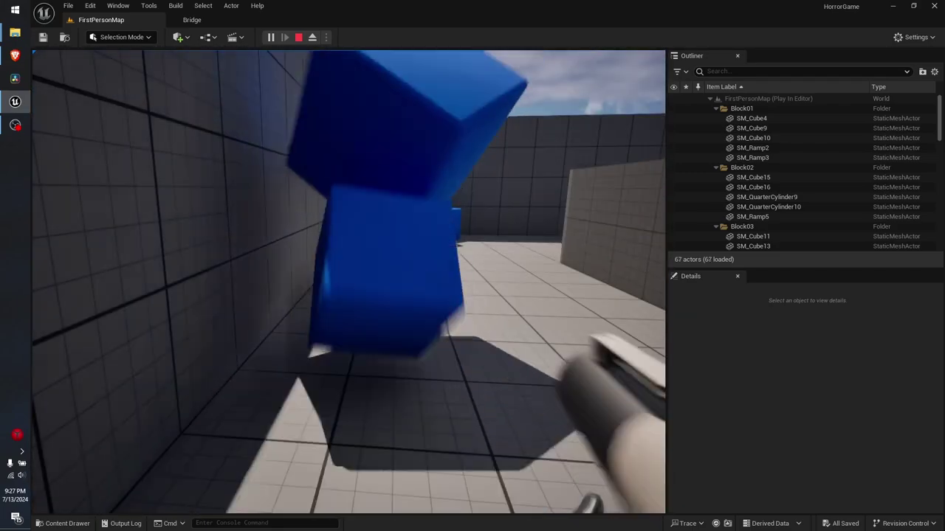
pyautogui.press('Escape')
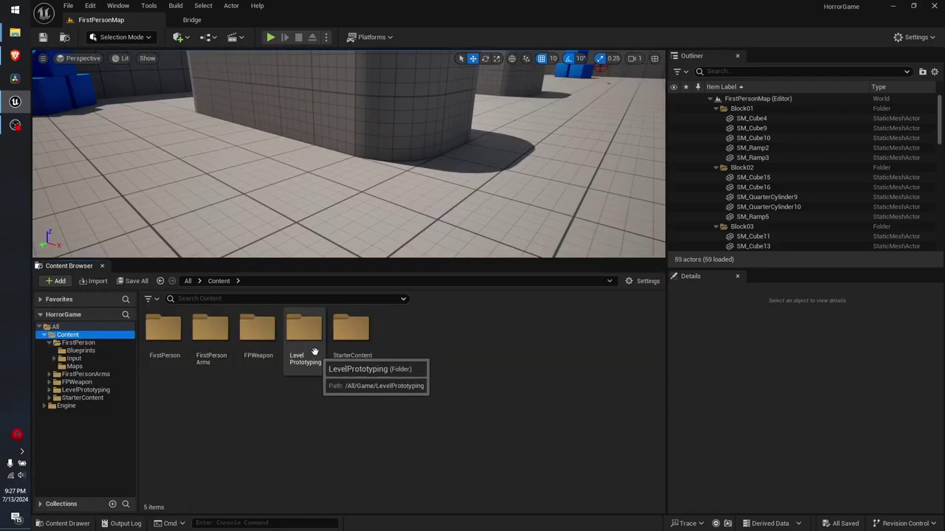
pyautogui.click(923, 37)
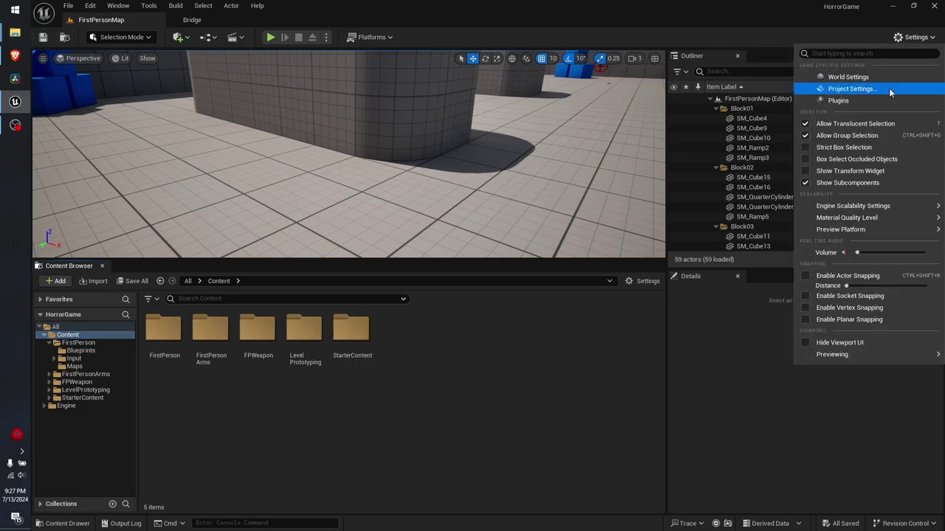
pyautogui.click(836, 89)
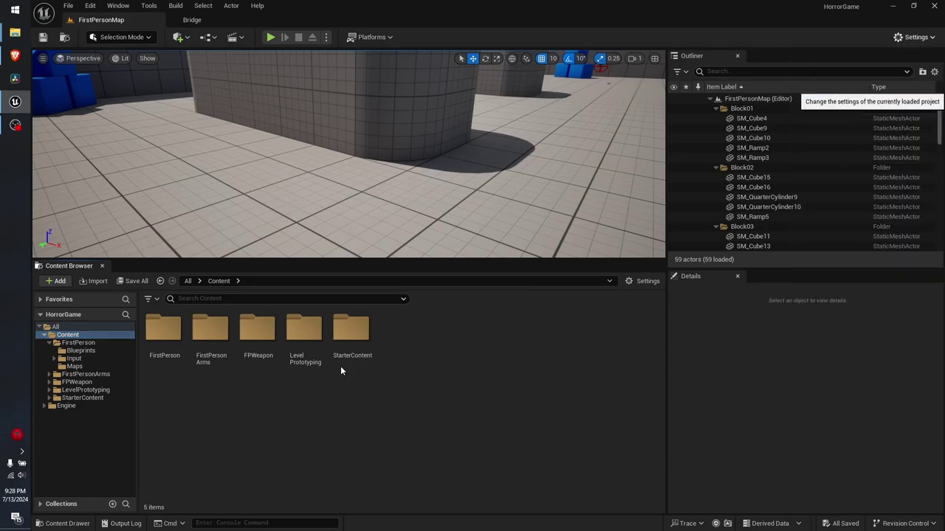
pyautogui.scroll(-10, 99, 233)
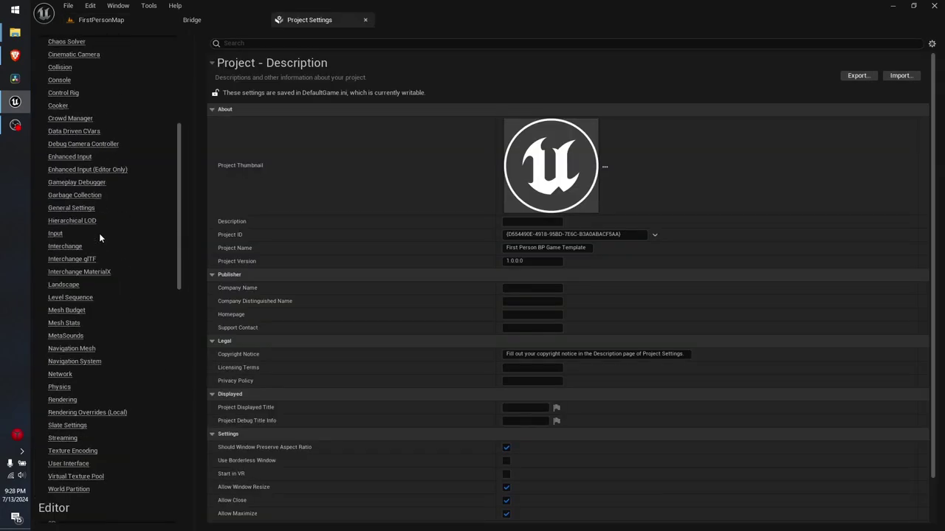
pyautogui.scroll(10, 95, 233)
pyautogui.scroll(3, 96, 234)
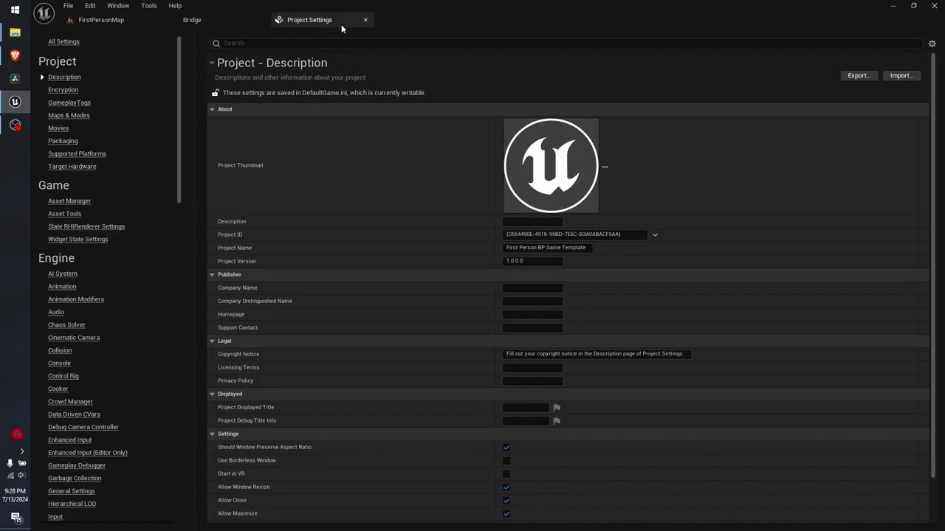
pyautogui.click(365, 20)
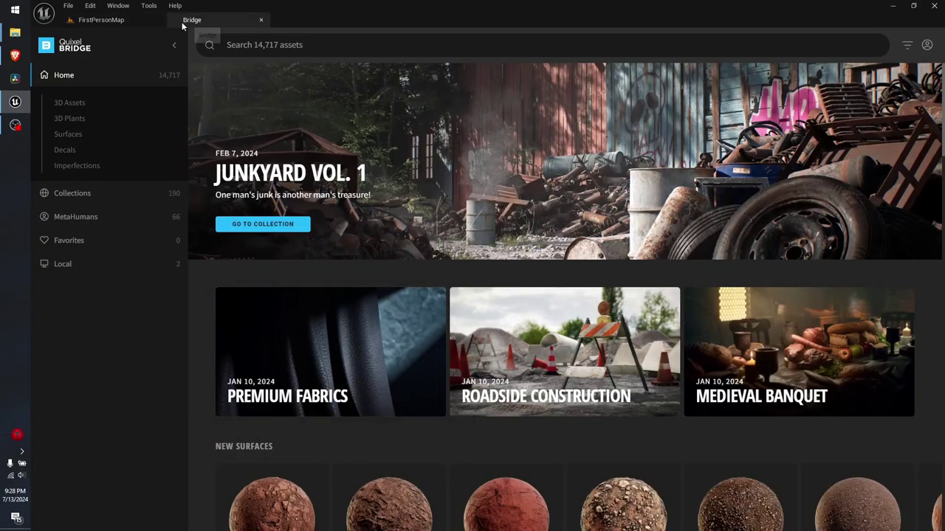
pyautogui.middleClick(195, 24)
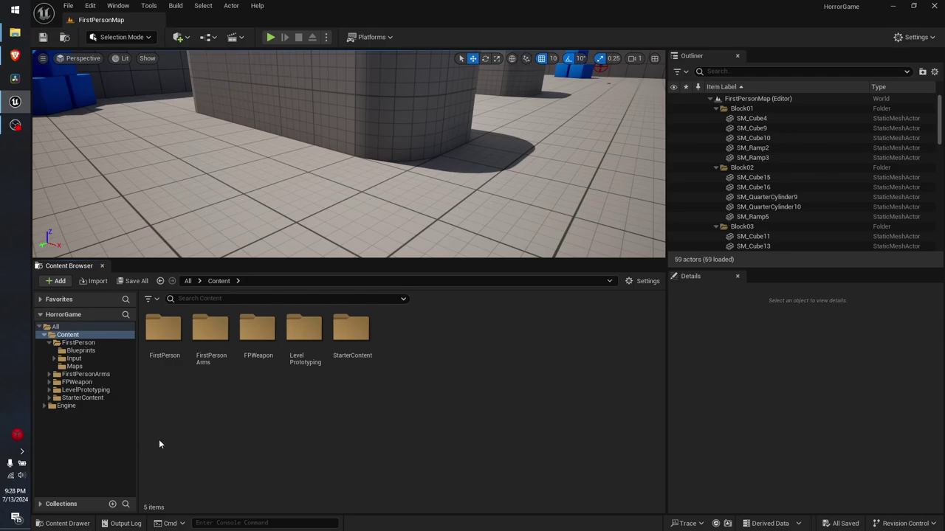
# Open IMC_Default from FirstPerson/Input and dock its editor beside the level.
pyautogui.doubleClick(164, 330)
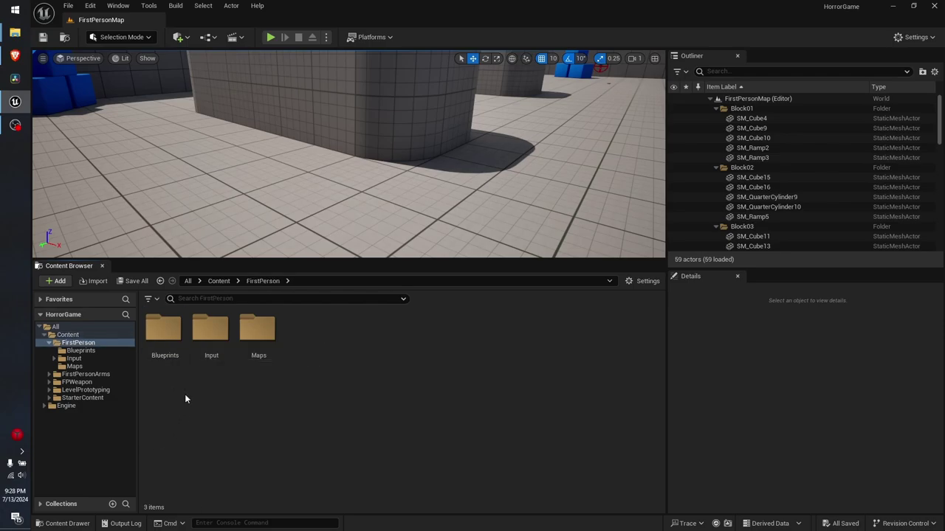
pyautogui.doubleClick(211, 330)
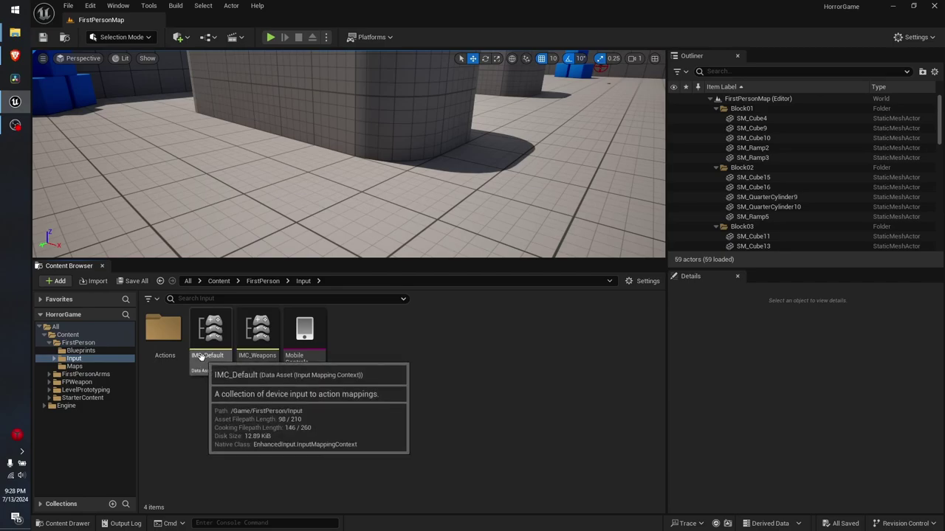
pyautogui.doubleClick(210, 332)
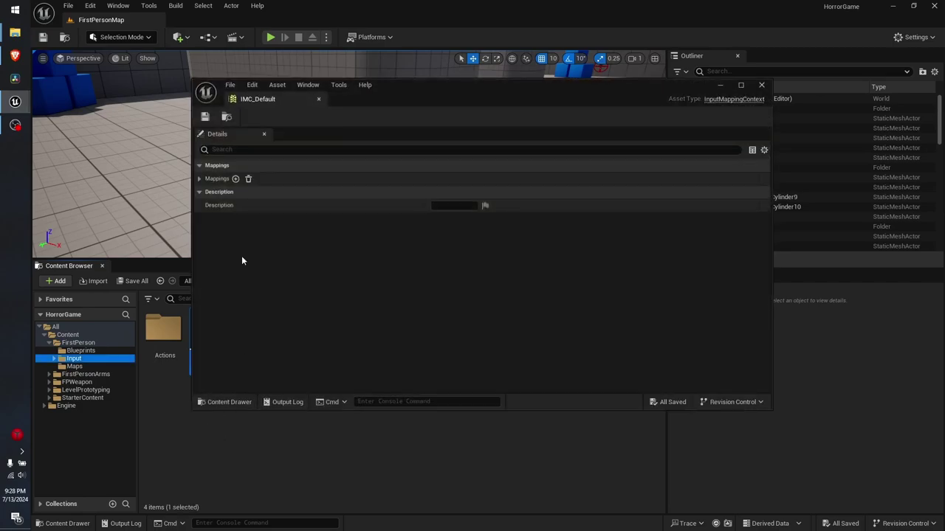
pyautogui.click(318, 99)
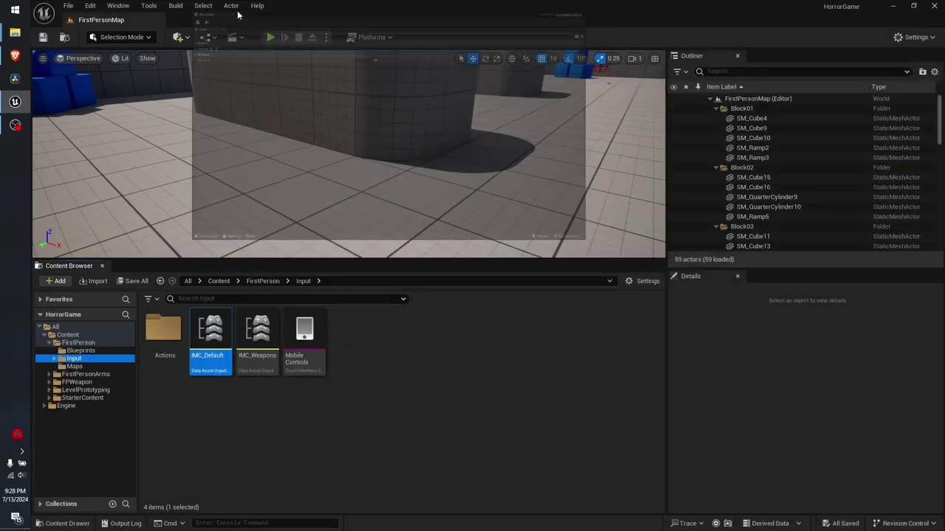
pyautogui.moveTo(238, 14); pyautogui.dragTo(228, 17)
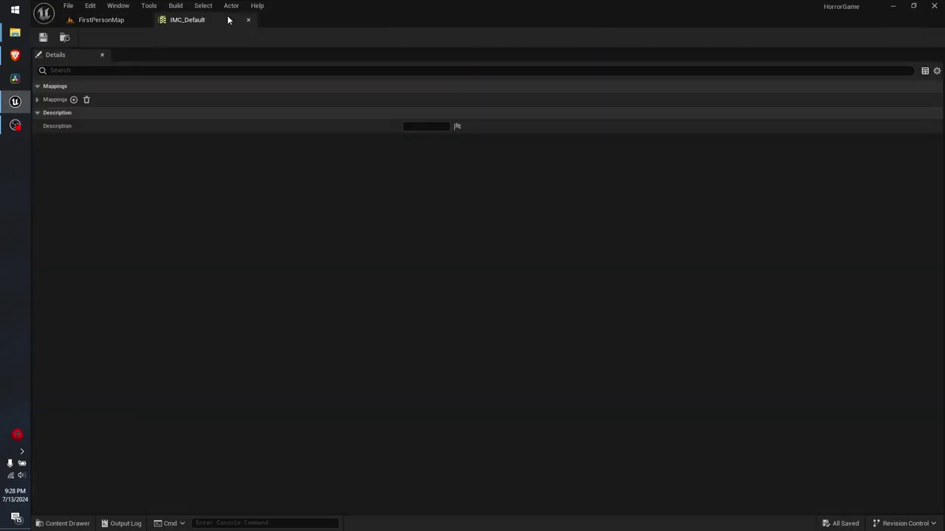
# Add a fourth, empty mapping to IMC_Default, then go back to the FirstPerson folder.
pyautogui.click(37, 100)
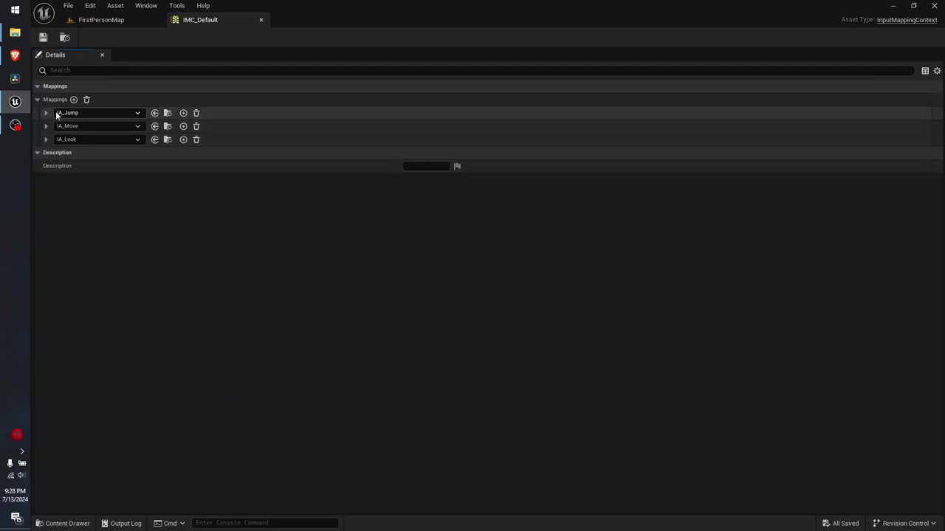
pyautogui.click(73, 99)
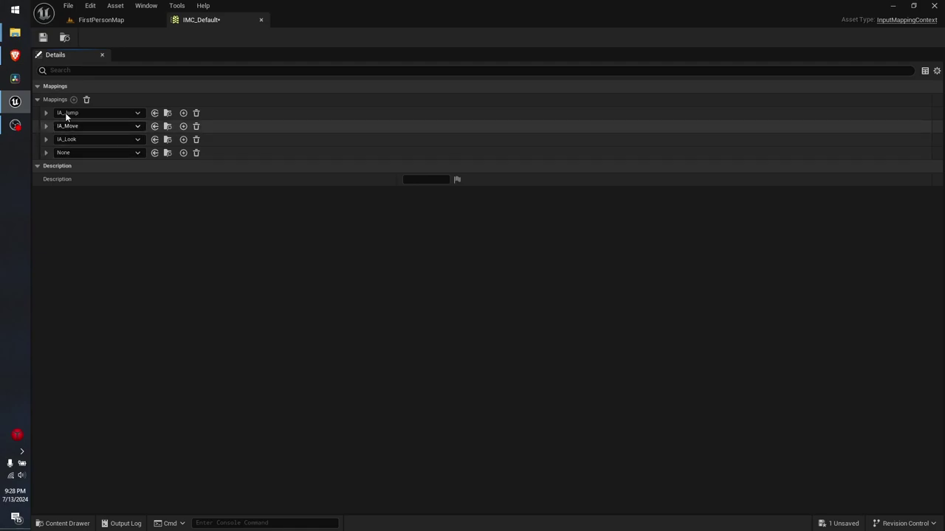
pyautogui.click(116, 23)
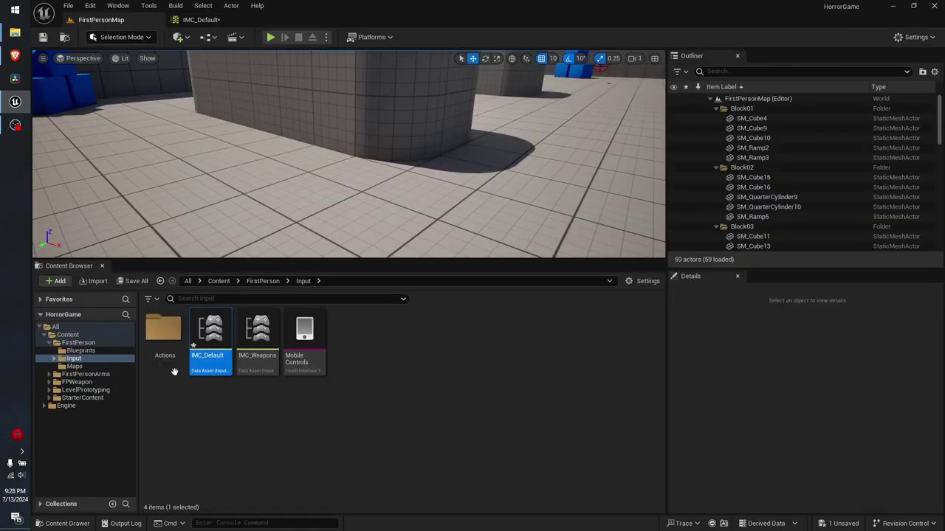
pyautogui.click(77, 344)
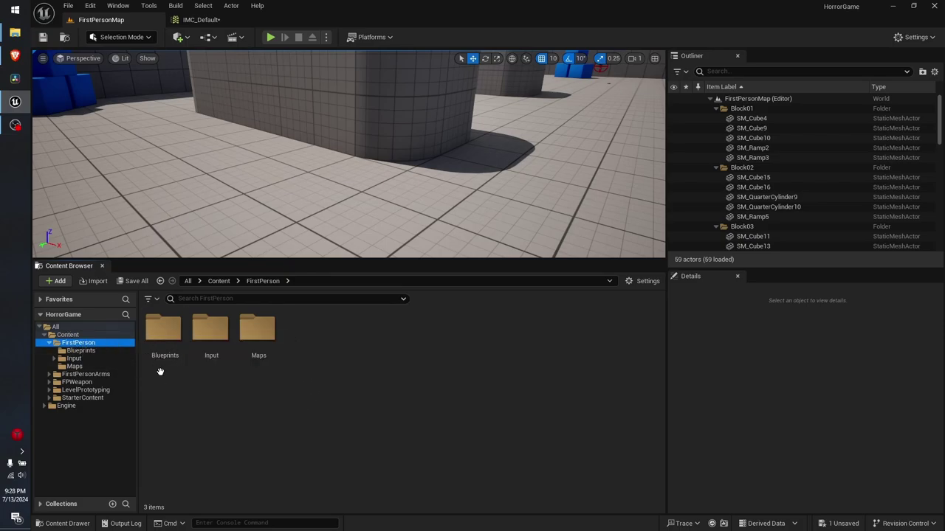
# Create a new Input Action asset in the FirstPerson Input/Actions folder.
pyautogui.doubleClick(209, 331)
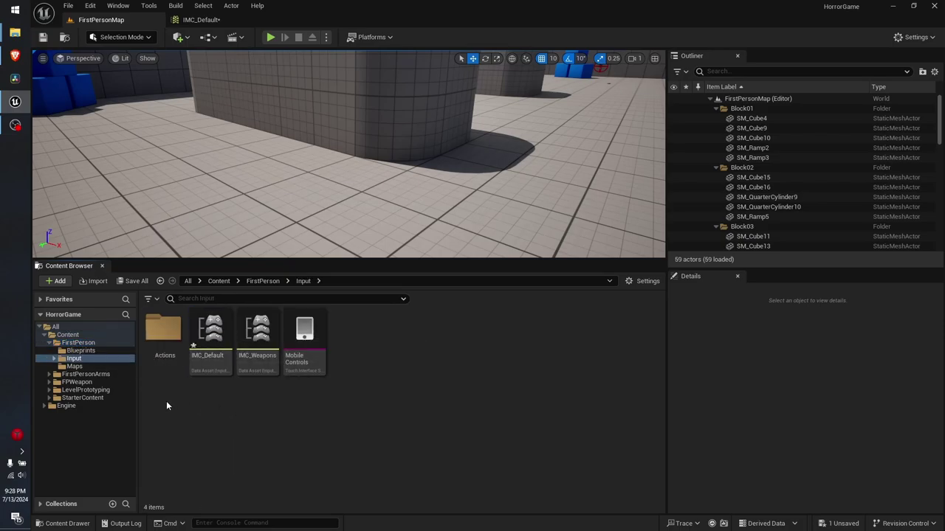
pyautogui.doubleClick(163, 343)
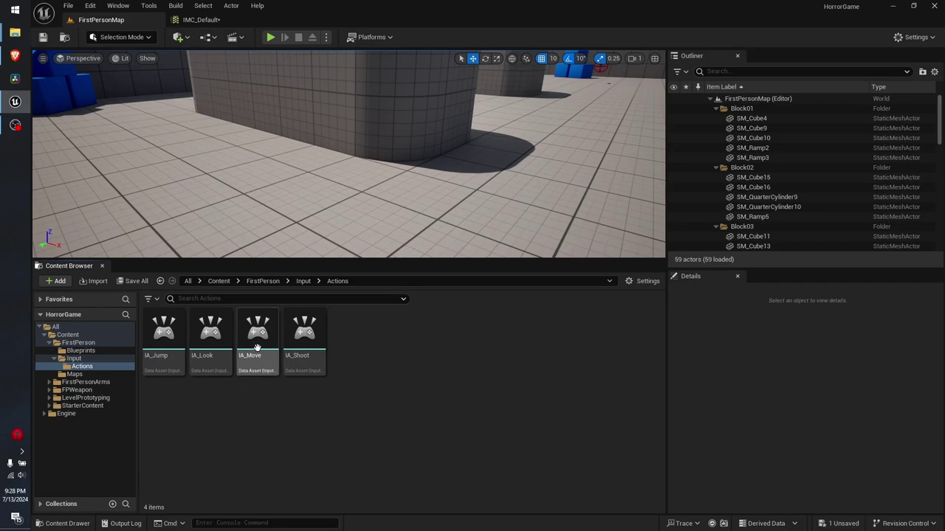
pyautogui.rightClick(375, 338)
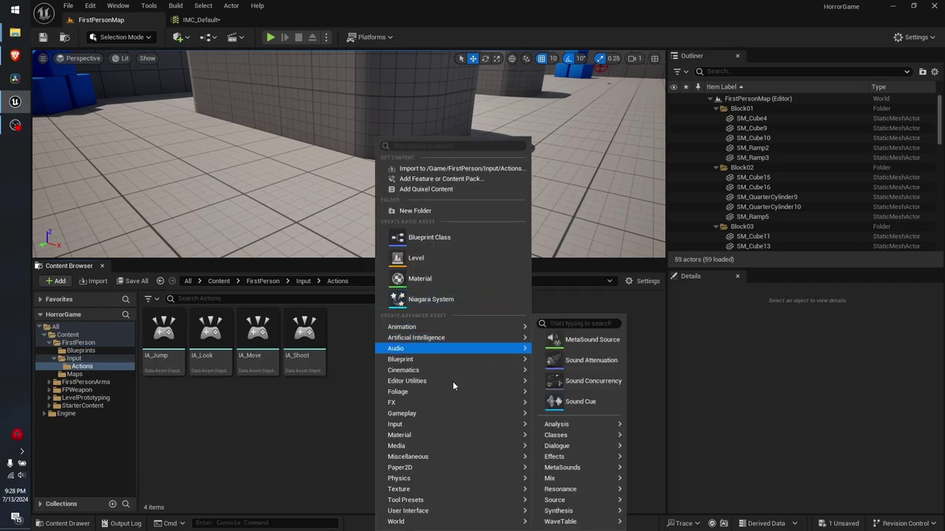
pyautogui.moveTo(440, 437)
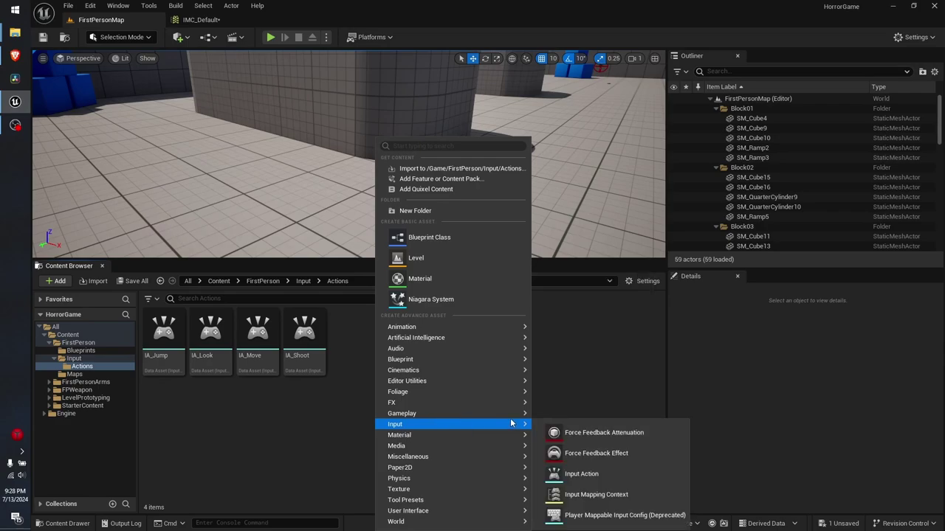
pyautogui.moveTo(518, 425)
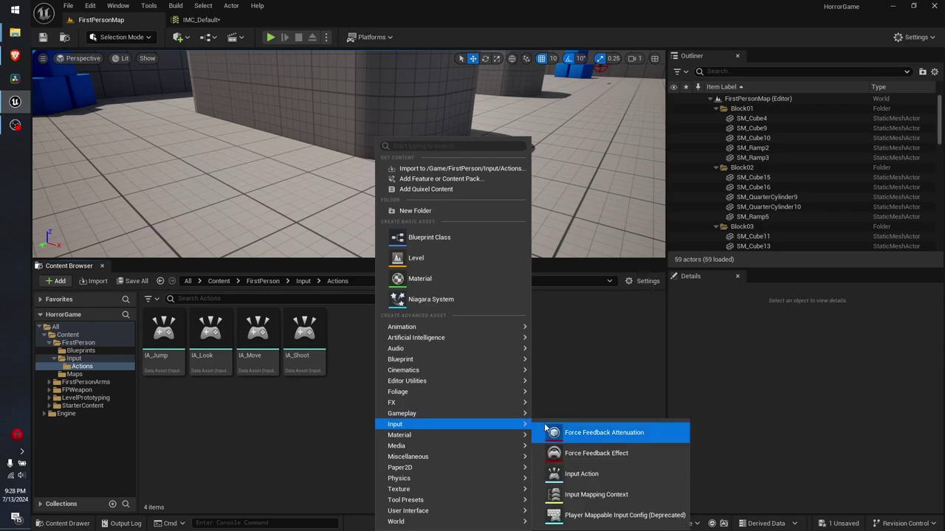
pyautogui.click(567, 474)
pyautogui.write('Ia_Sprint')
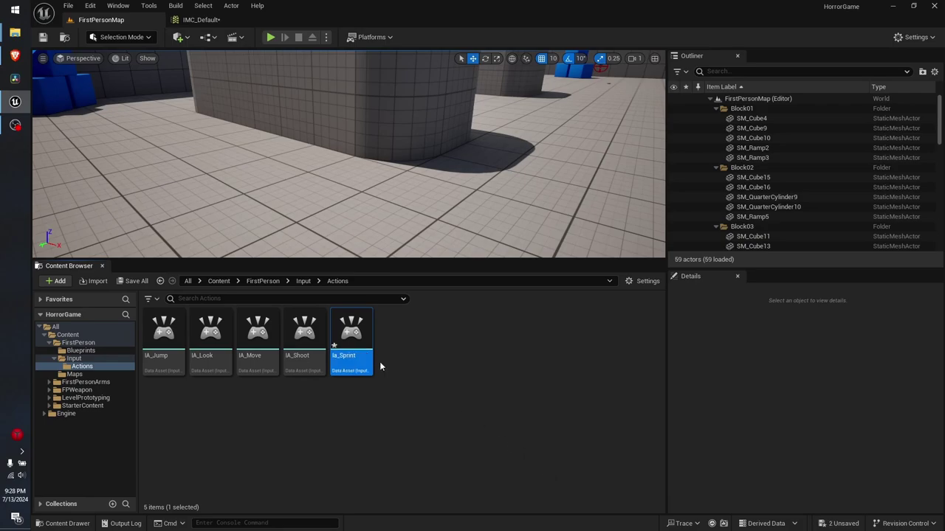
# Rename the new action to IA_Sprint and open it for editing.
pyautogui.rightClick(340, 367)
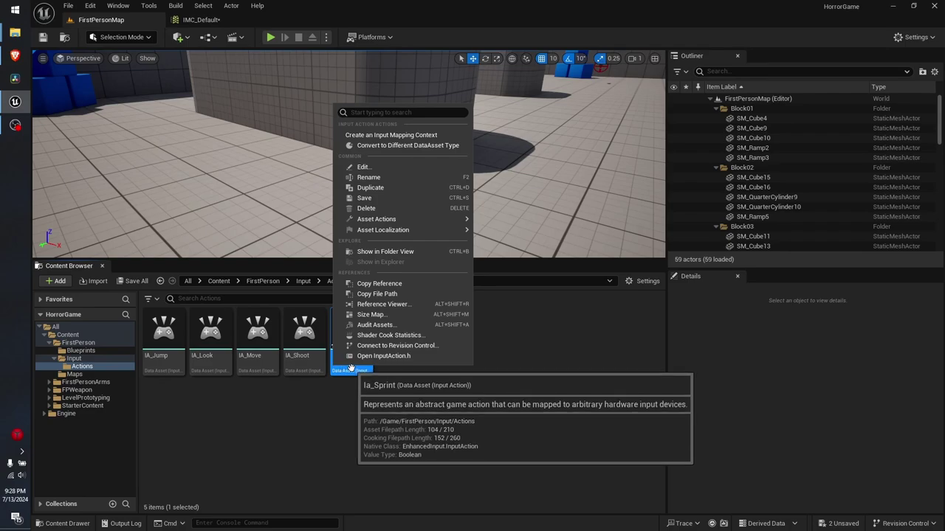
pyautogui.click(368, 178)
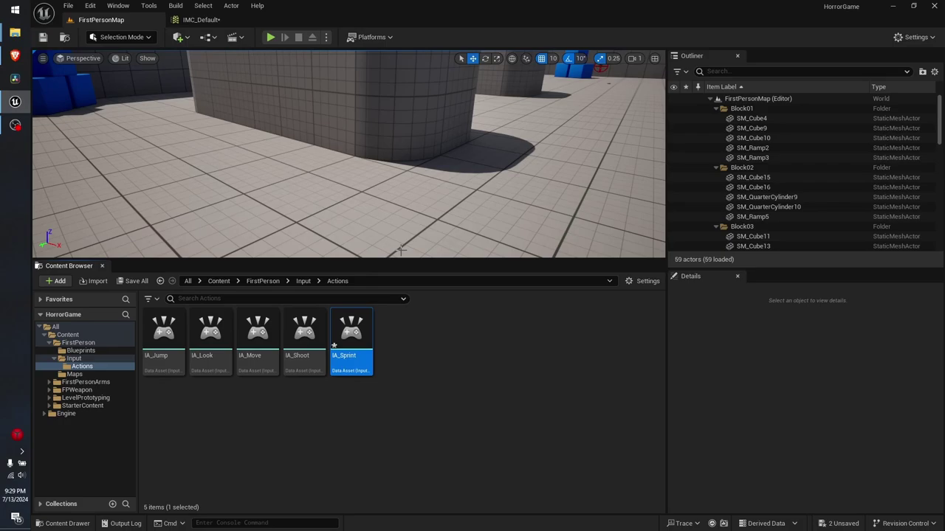
pyautogui.press('Return')
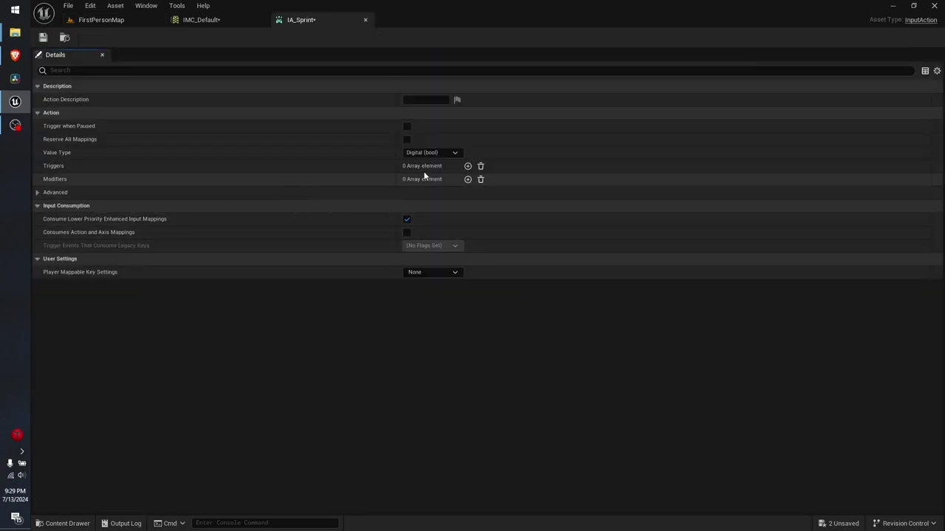
# Give IA_Sprint a single Hold trigger (1.0 hold-time threshold) and save it with Ctrl+S.
pyautogui.click(469, 166)
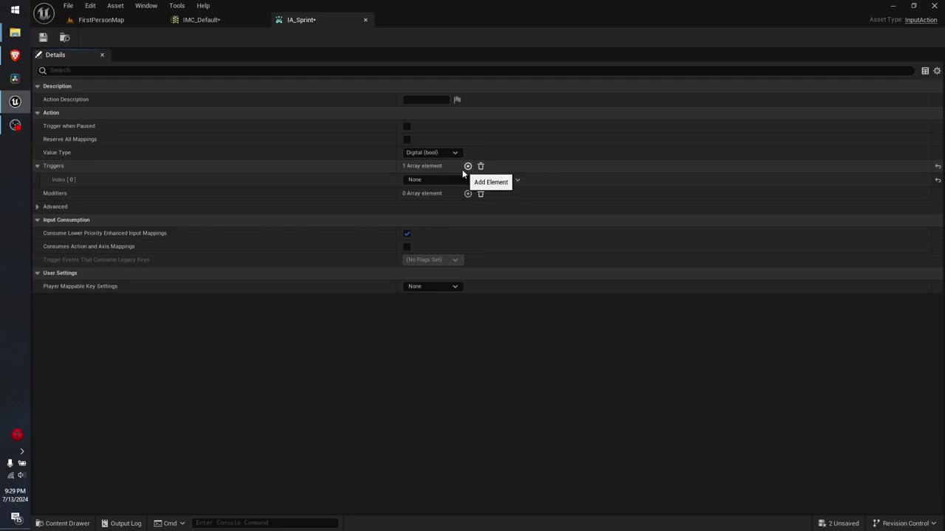
pyautogui.click(442, 180)
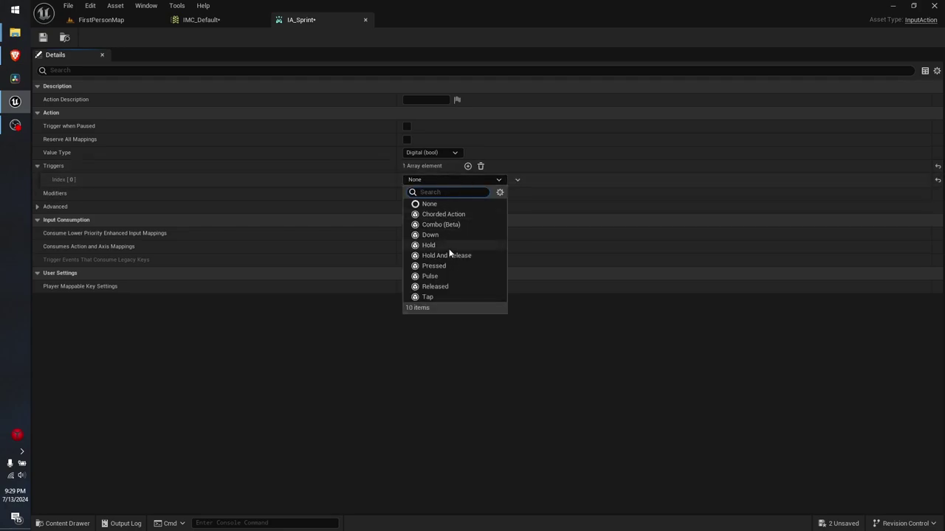
pyautogui.click(433, 245)
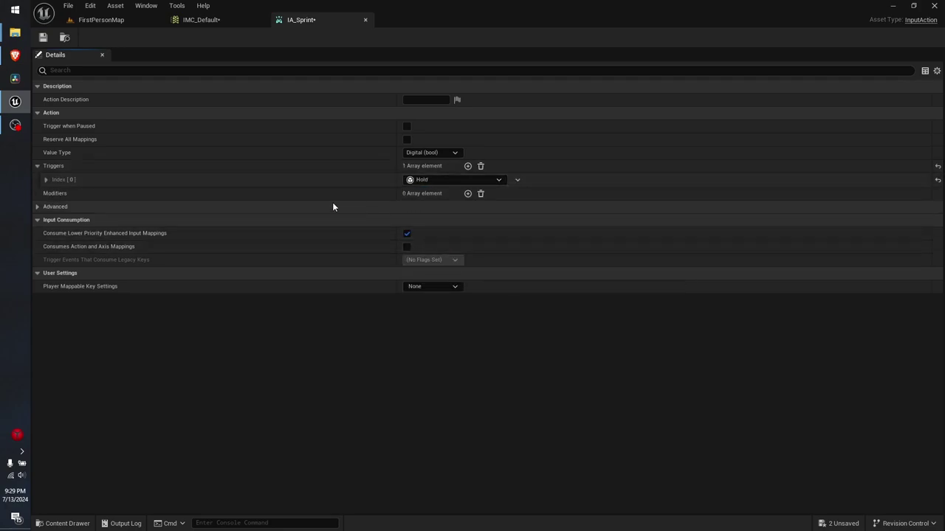
pyautogui.click(46, 179)
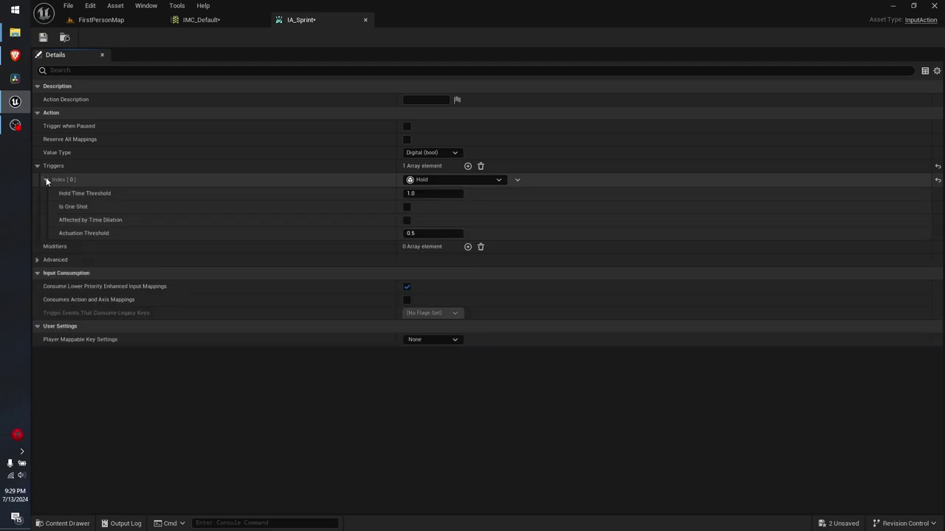
pyautogui.click(46, 179)
pyautogui.hotkey('ctrl', 's')
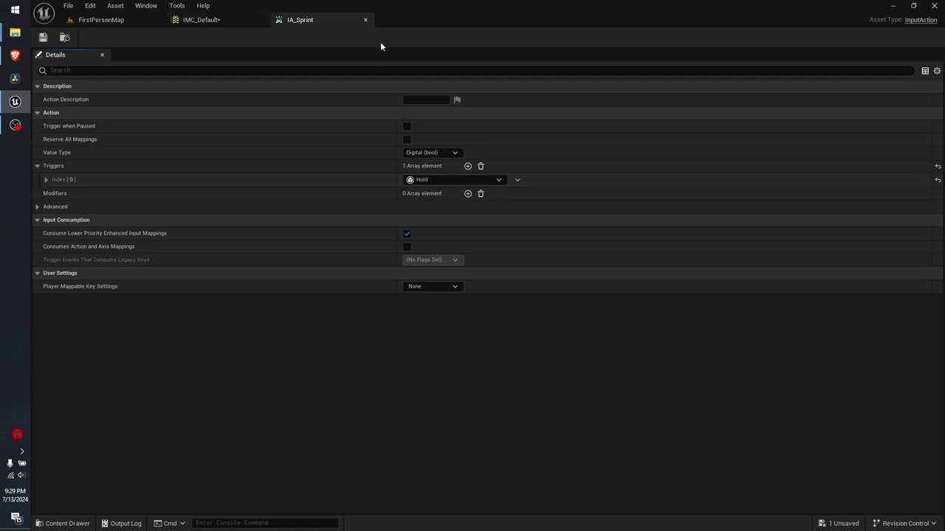
pyautogui.click(233, 22)
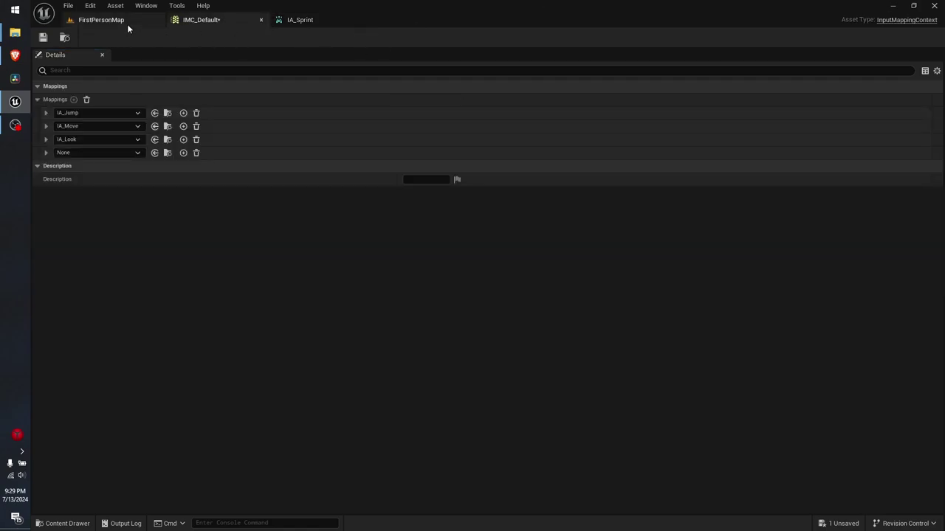
pyautogui.click(313, 26)
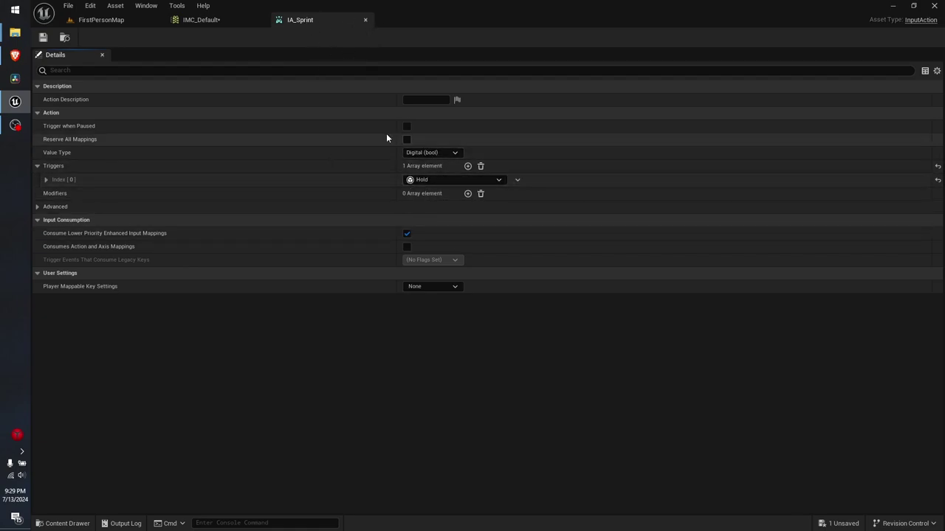
# In IMC_Default, assign IA_Sprint to the empty fourth mapping and bind it to Left Shift.
pyautogui.click(220, 21)
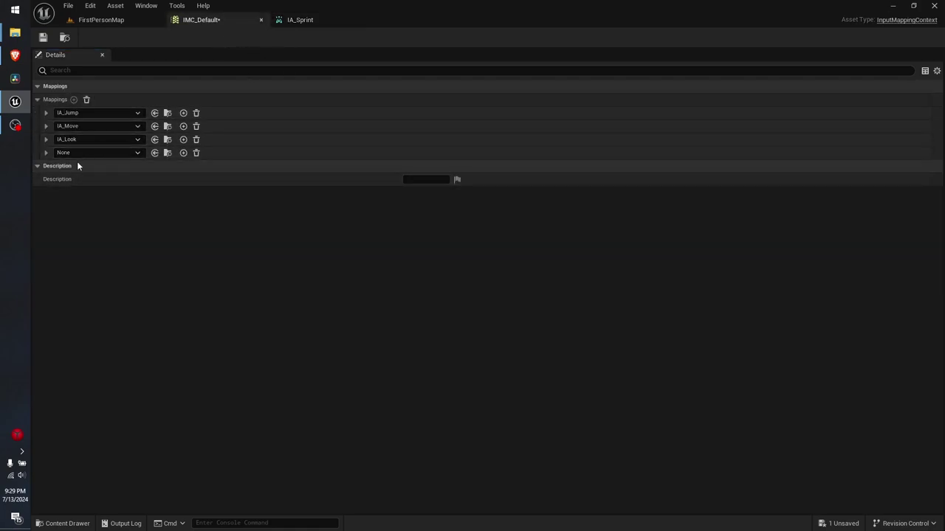
pyautogui.click(115, 154)
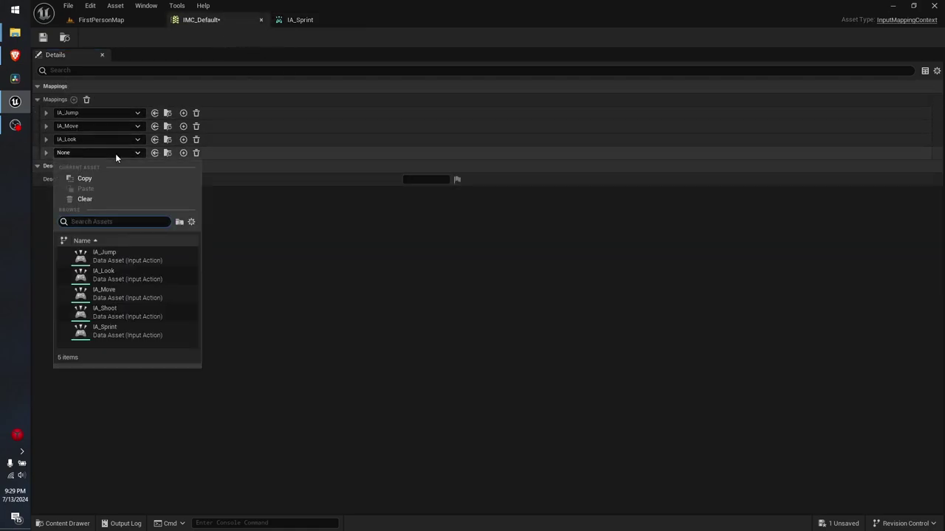
pyautogui.click(131, 332)
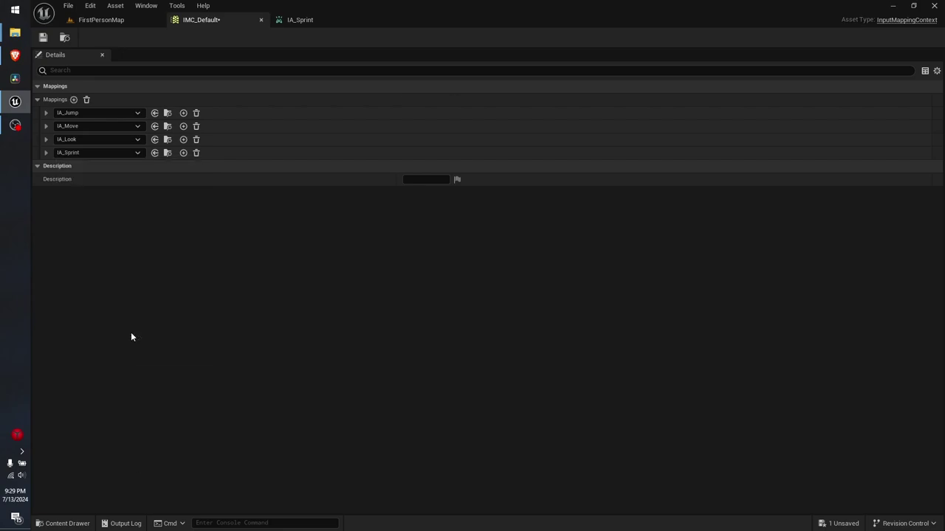
pyautogui.click(45, 152)
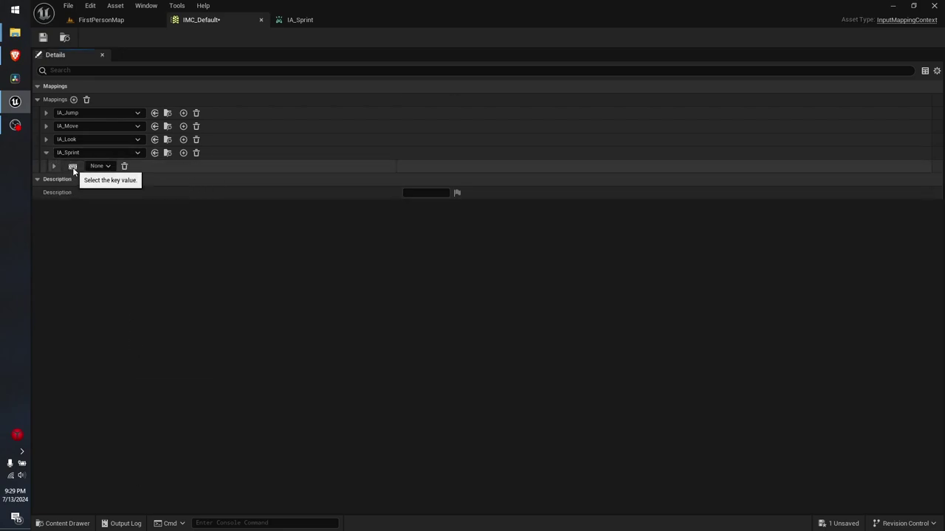
pyautogui.click(72, 167)
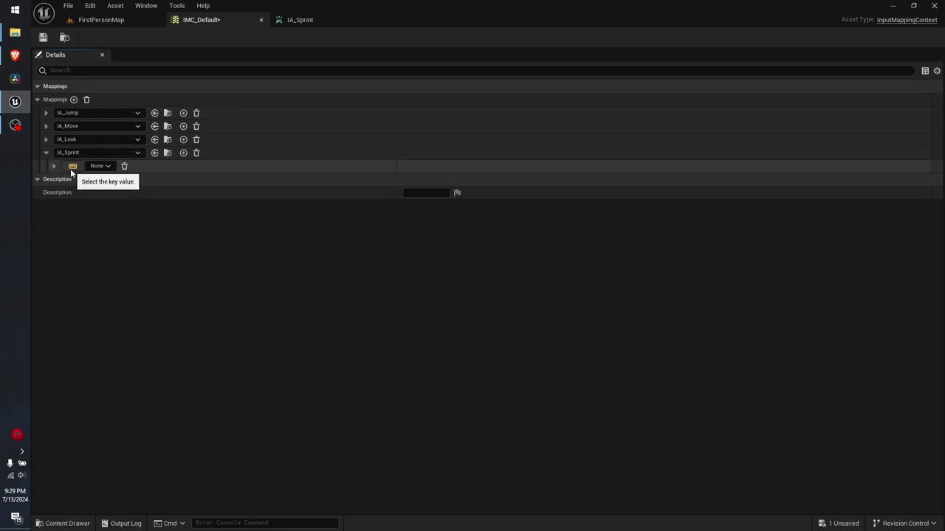
pyautogui.press('shift')
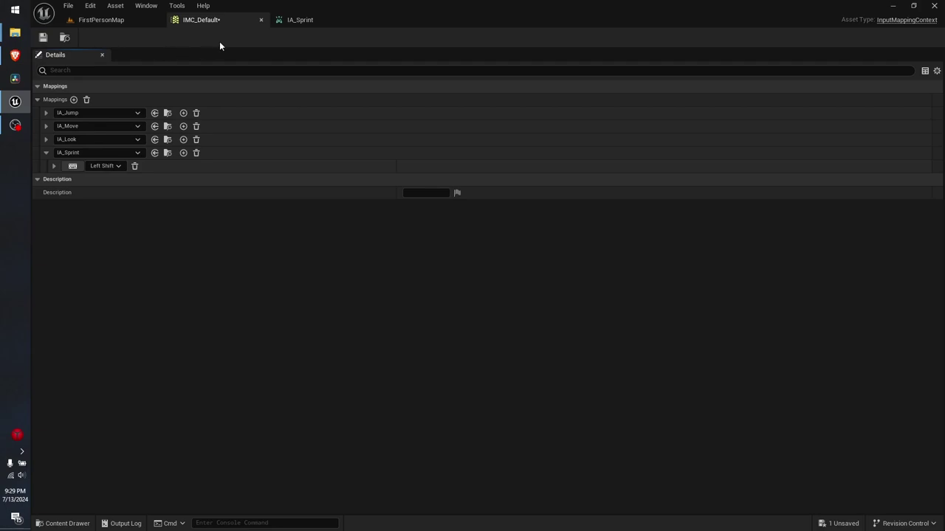
# Close the IA_Sprint and IMC_Default editors and open BP_FirstPersonCharacter from FirstPerson/Blueprints.
pyautogui.click(303, 20)
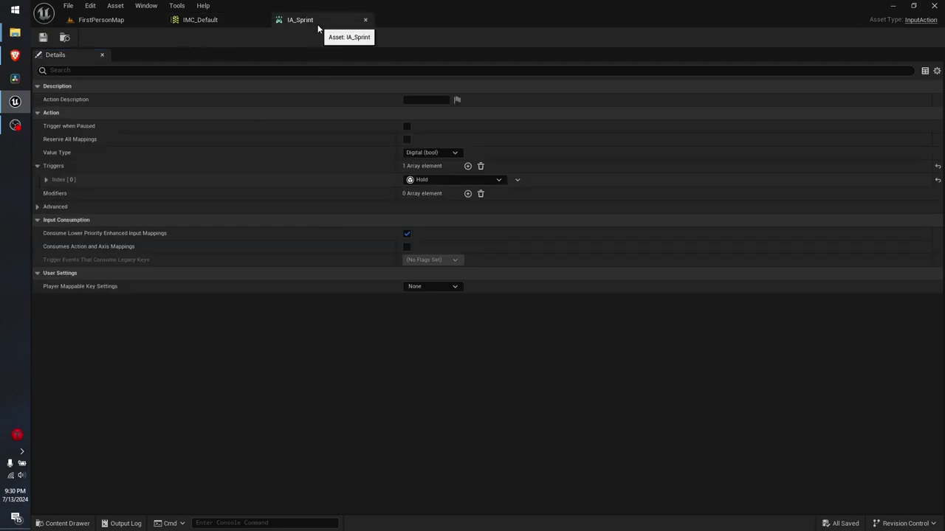
pyautogui.middleClick(314, 22)
pyautogui.middleClick(232, 20)
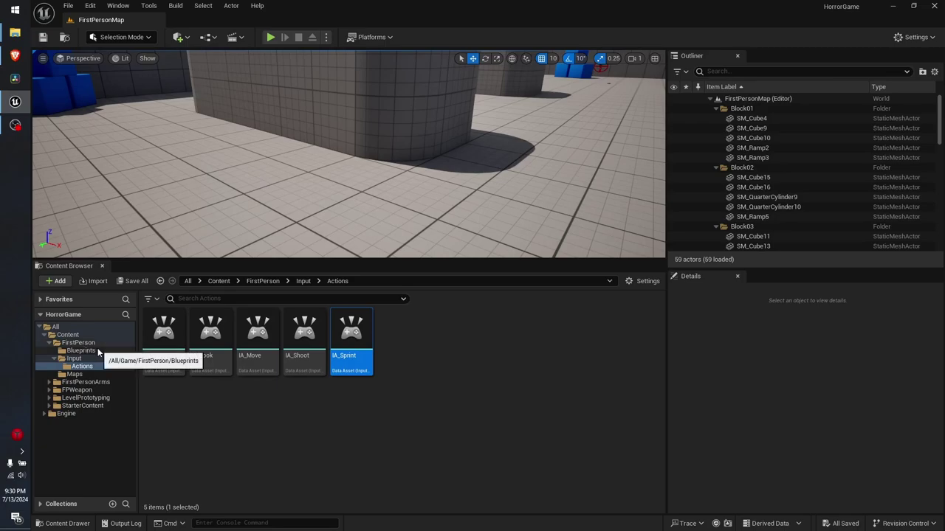
pyautogui.click(98, 343)
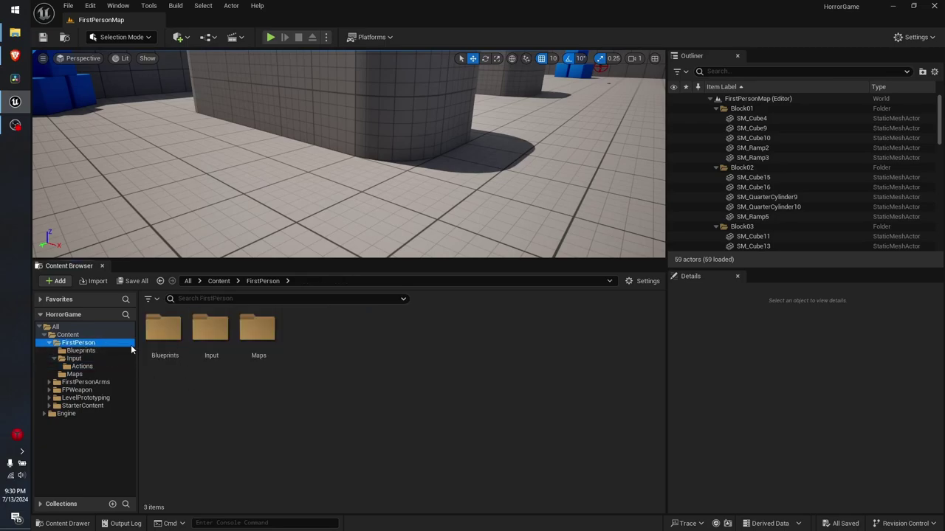
pyautogui.doubleClick(160, 330)
pyautogui.click(160, 333)
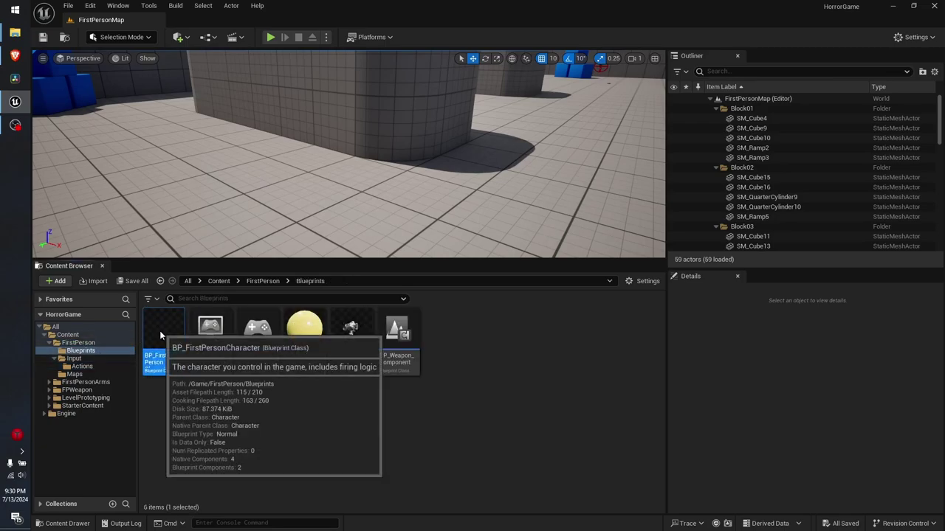
pyautogui.doubleClick(159, 331)
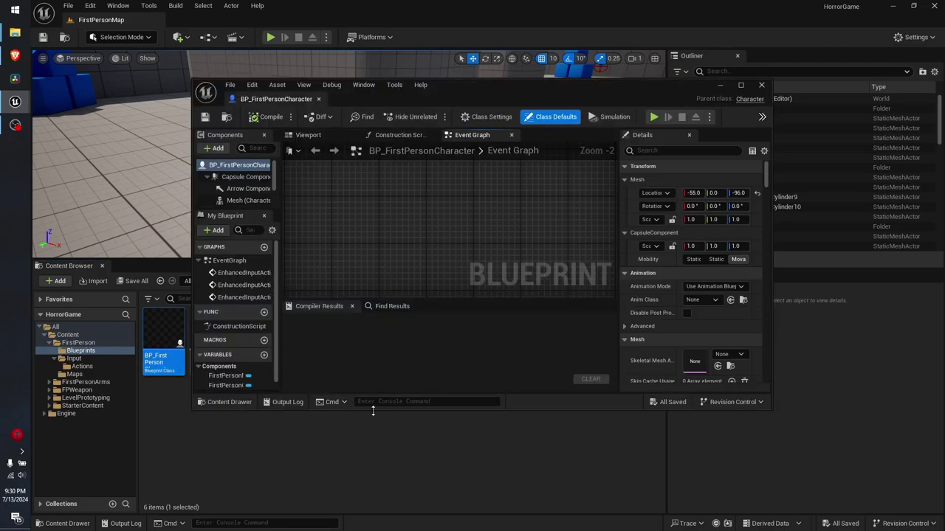
# Add the IA_Sprint Enhanced Action Event via an 'IA_' search and expand all its pins.
pyautogui.click(219, 26)
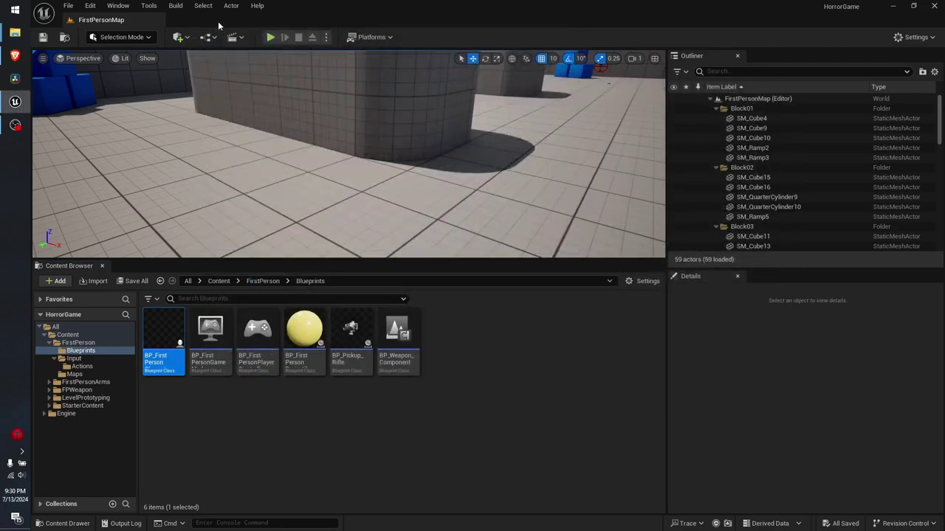
pyautogui.scroll(-10, 275, 234)
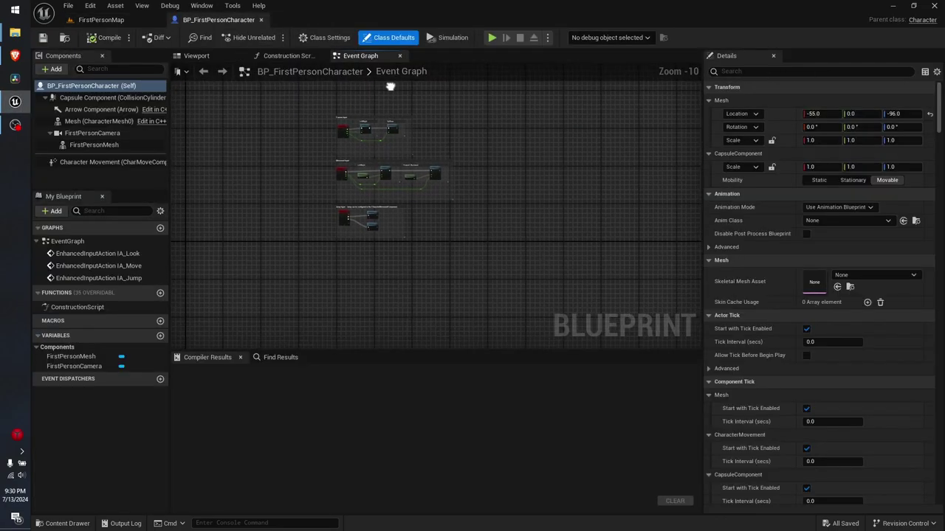
pyautogui.scroll(4, 323, 202)
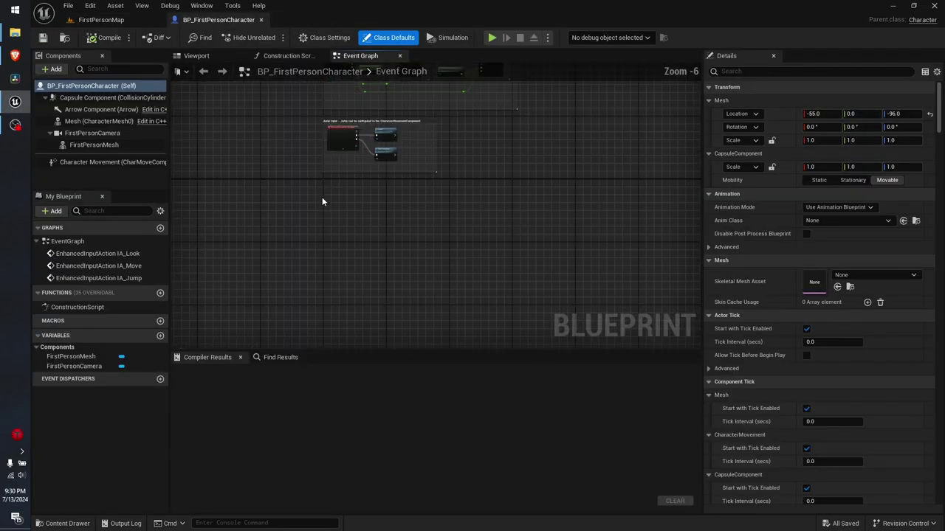
pyautogui.rightClick(355, 252)
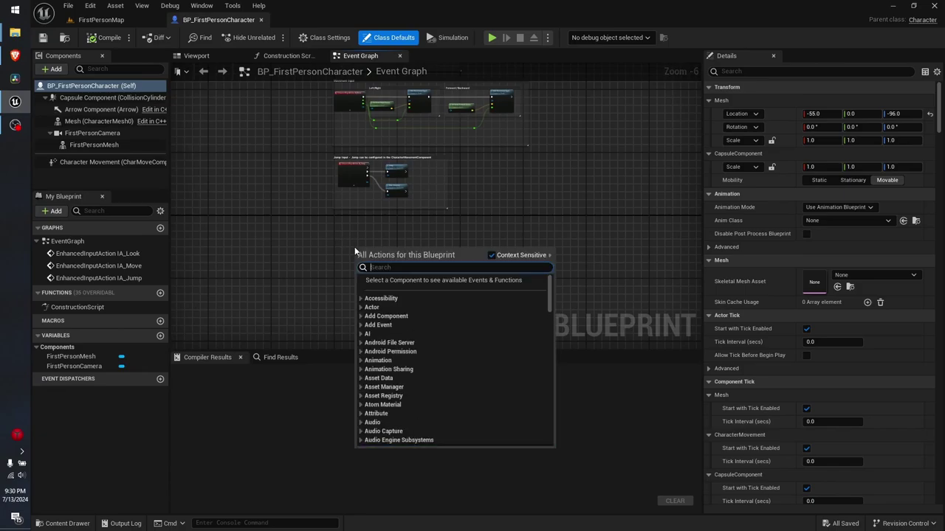
pyautogui.write('IA_')
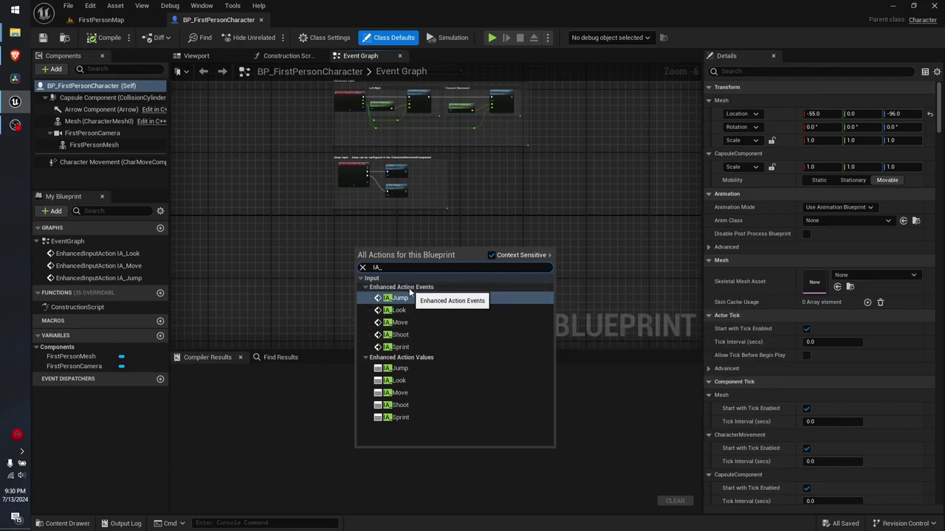
pyautogui.click(406, 344)
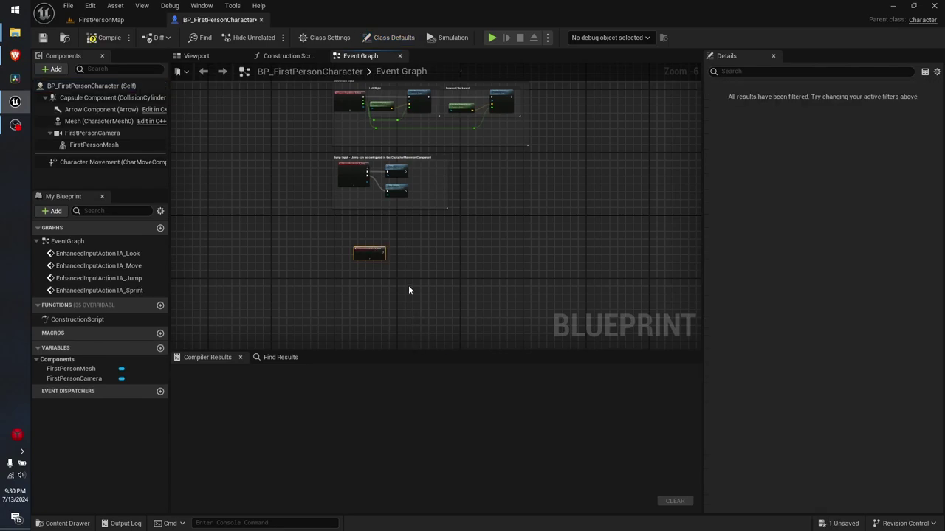
pyautogui.scroll(6, 369, 258)
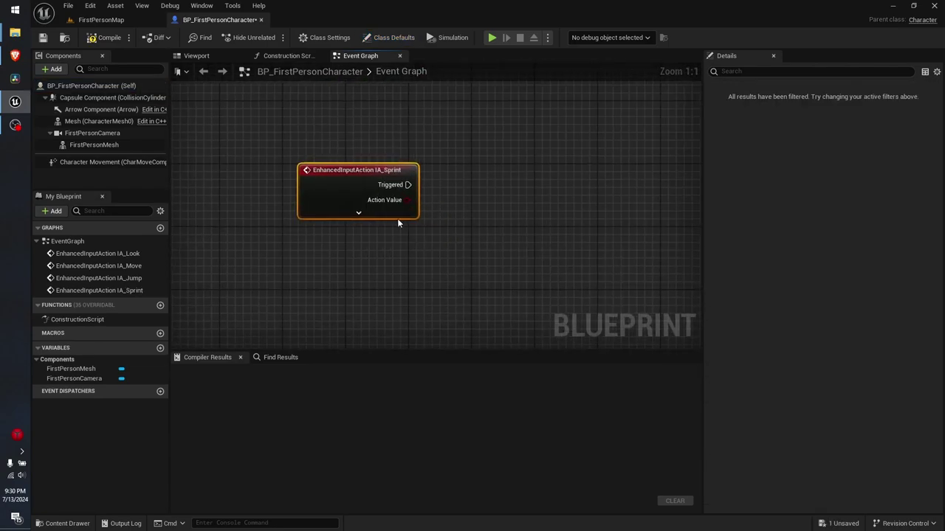
pyautogui.click(359, 213)
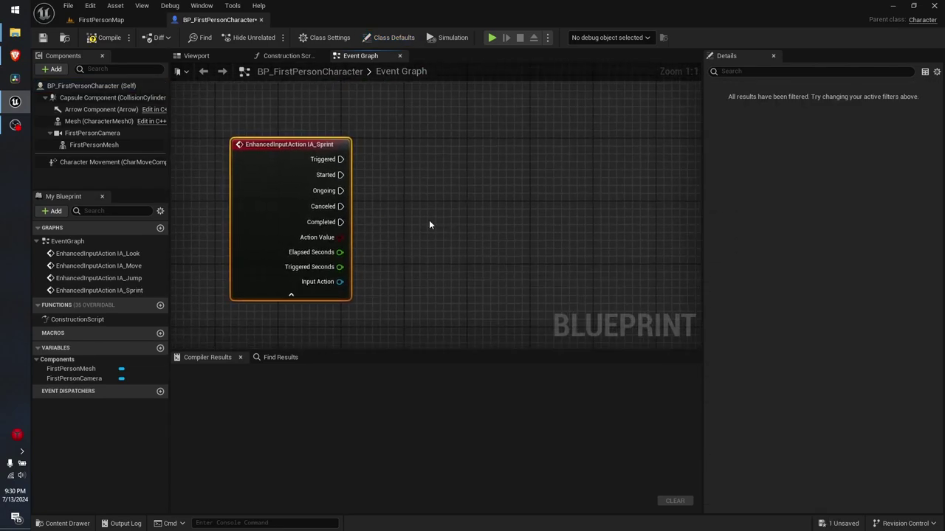
pyautogui.scroll(-5, 489, 279)
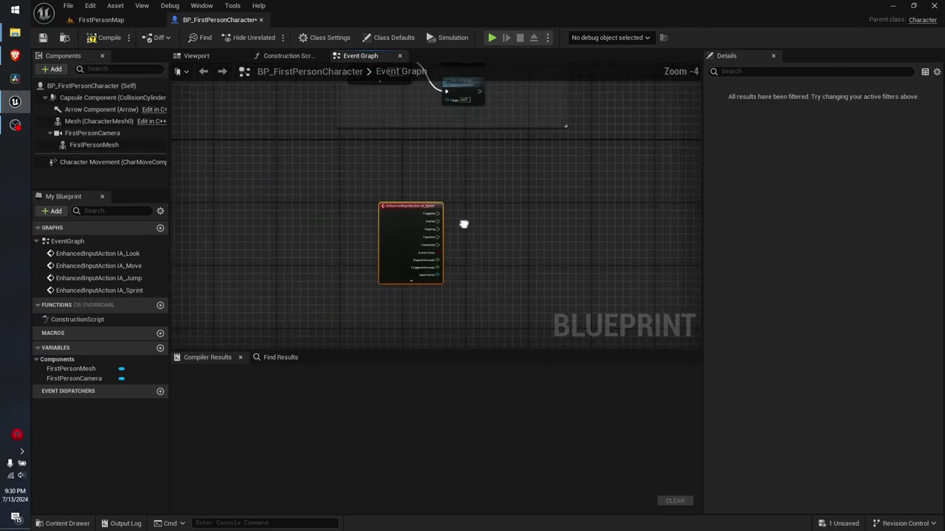
pyautogui.click(534, 199)
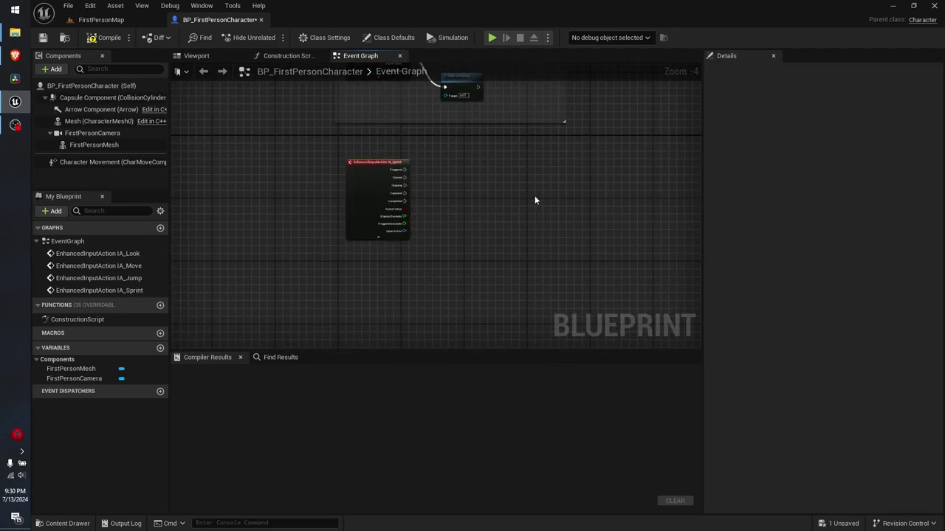
pyautogui.moveTo(534, 198); pyautogui.dragTo(499, 228, button='right')
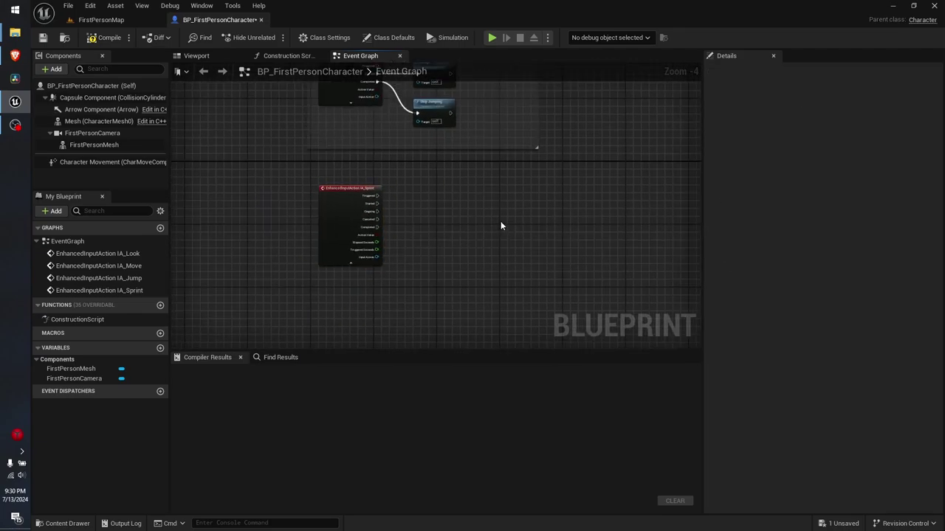
pyautogui.scroll(4, 423, 293)
pyautogui.moveTo(407, 270)
pyautogui.mouseDown(button='right')
pyautogui.moveTo(416, 292)
pyautogui.moveTo(385, 258)
pyautogui.mouseUp(button='right')
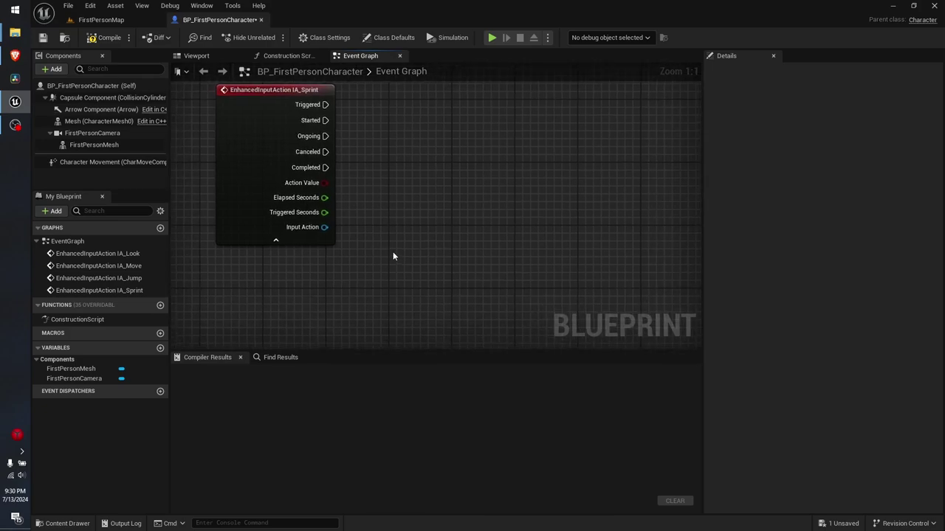
pyautogui.moveTo(442, 203); pyautogui.dragTo(421, 199, button='right')
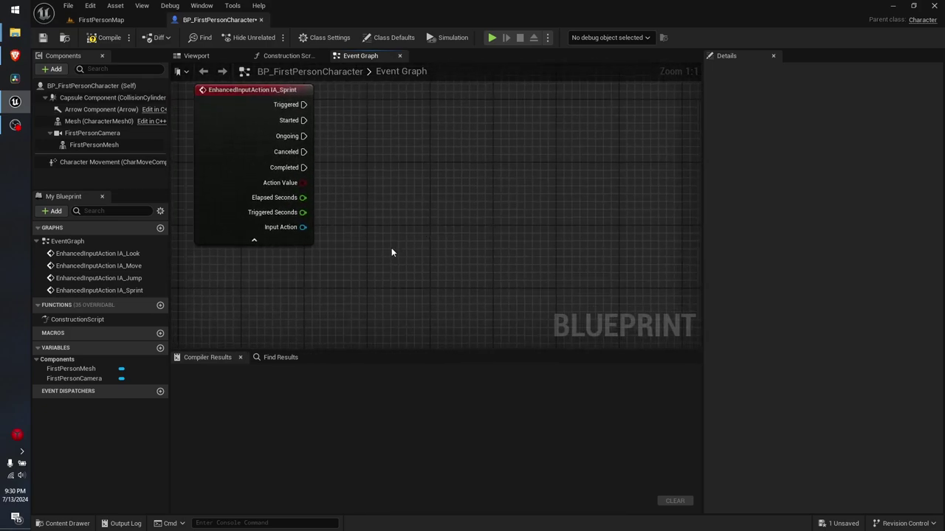
# Drag a Character Movement reference into the graph and add a Set Max Walk Speed node from it.
pyautogui.moveTo(104, 162)
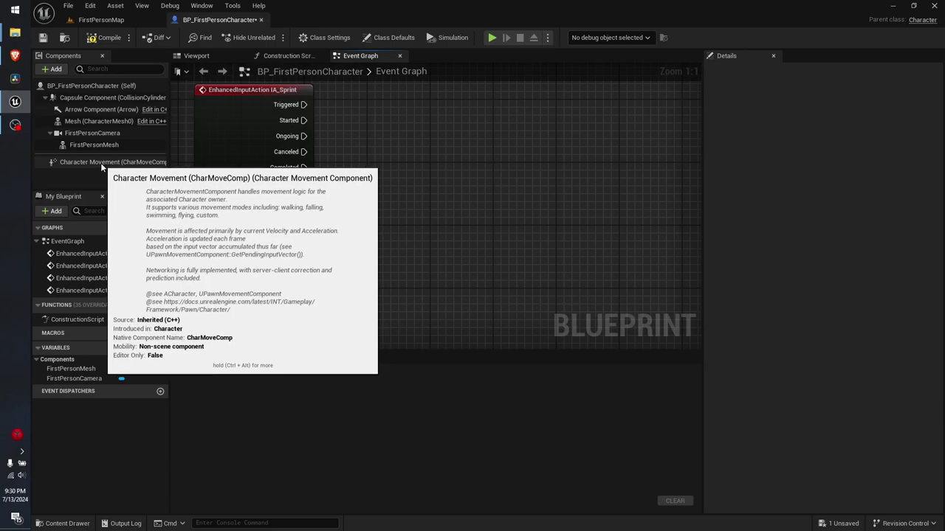
pyautogui.moveTo(100, 162); pyautogui.dragTo(287, 296)
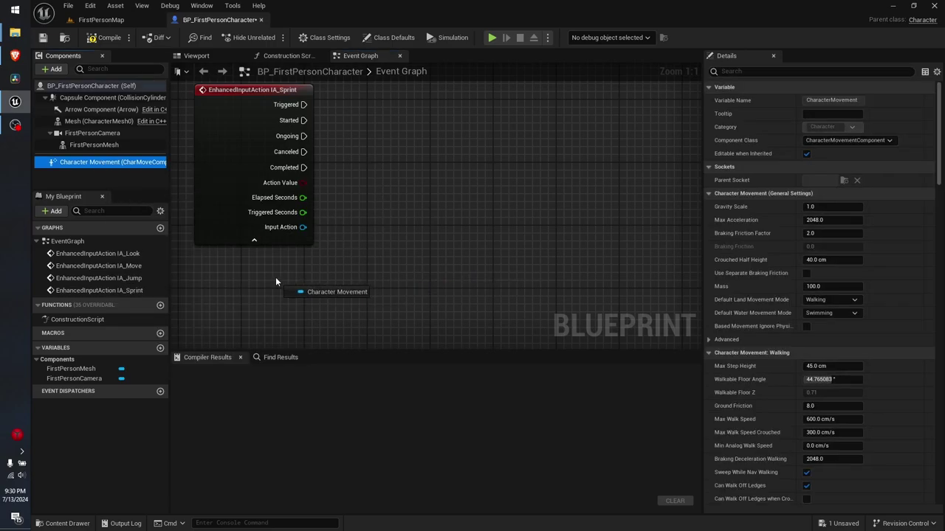
pyautogui.moveTo(373, 272); pyautogui.dragTo(328, 277, button='right')
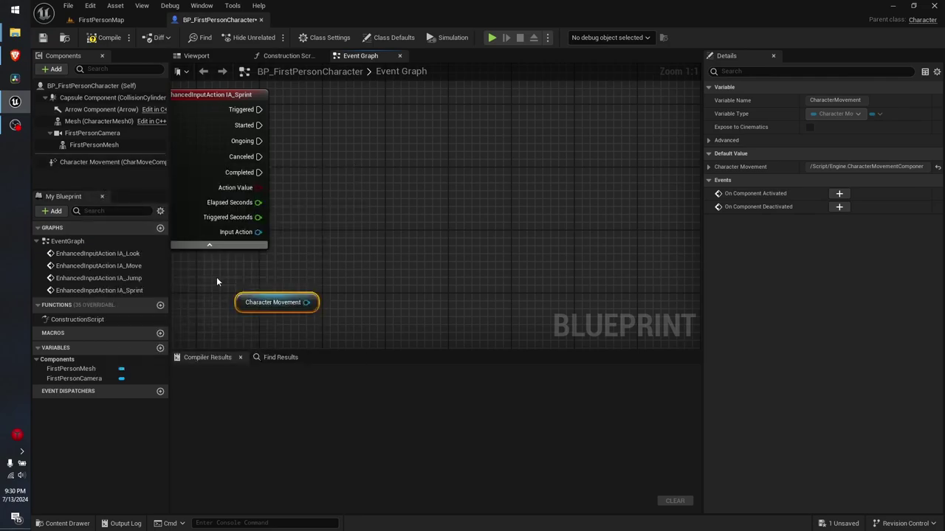
pyautogui.moveTo(305, 302); pyautogui.dragTo(399, 281)
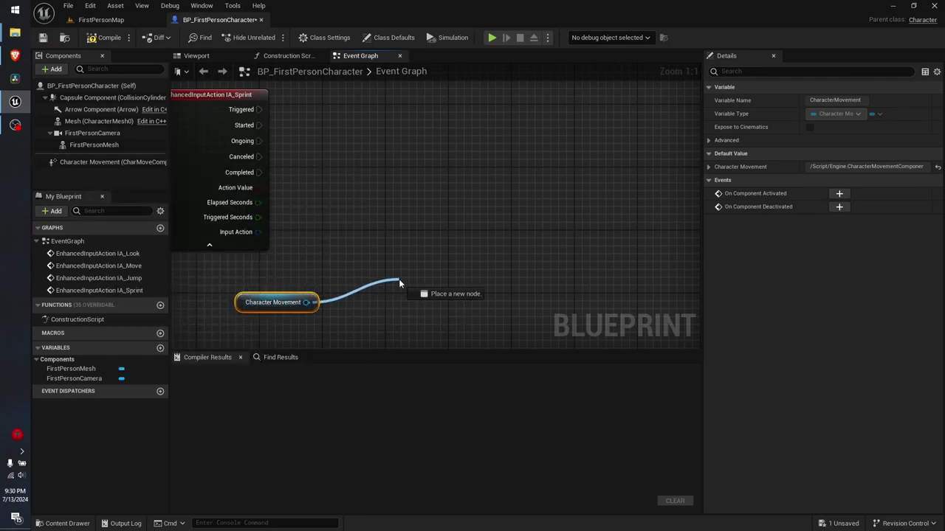
pyautogui.write('get')
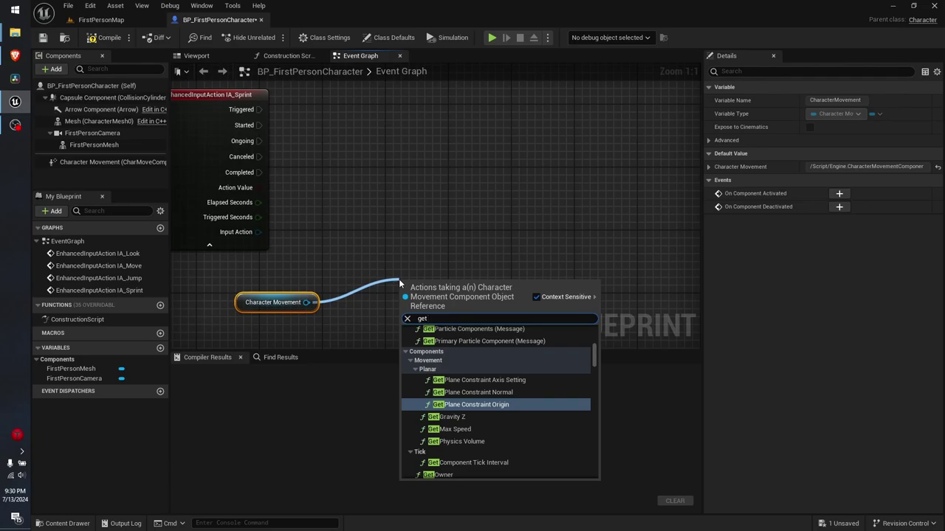
pyautogui.write(' walk')
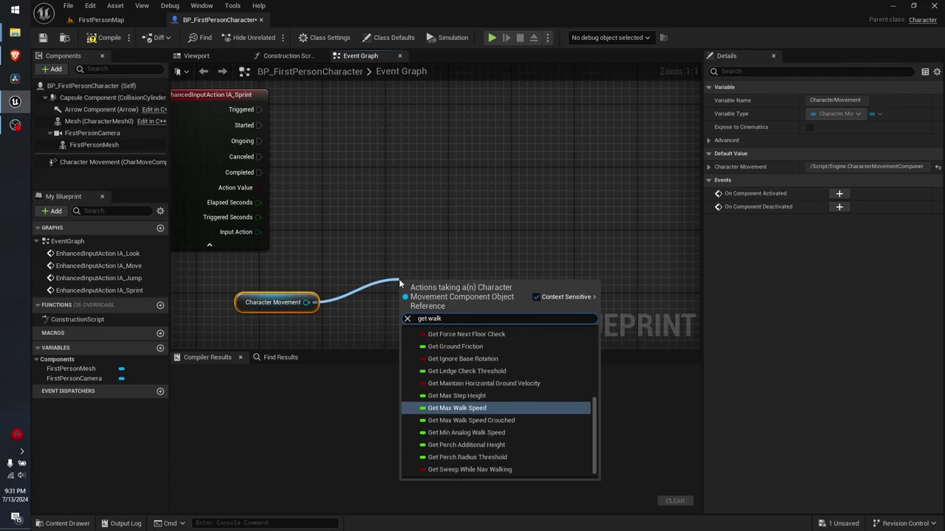
pyautogui.click(479, 418)
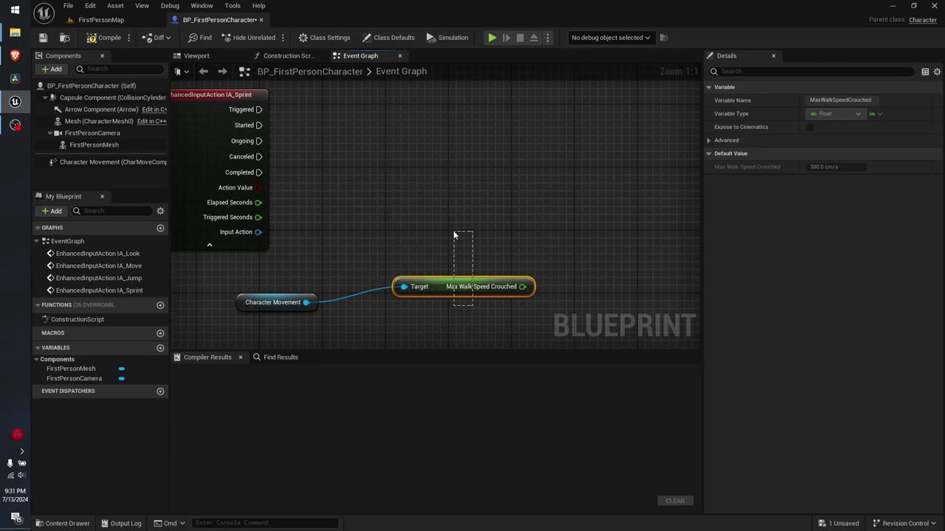
pyautogui.press('Delete')
pyautogui.moveTo(306, 302); pyautogui.dragTo(444, 281)
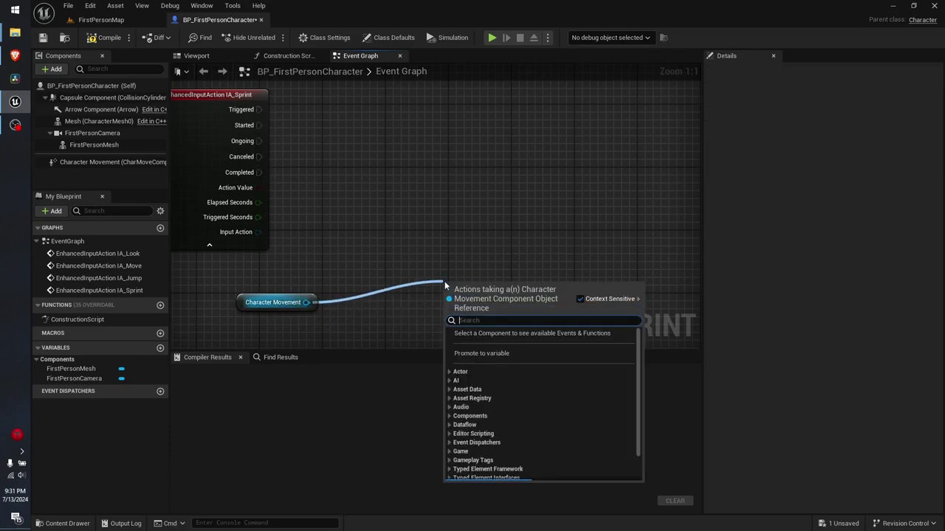
pyautogui.press('Escape')
pyautogui.moveTo(306, 301)
pyautogui.mouseDown()
pyautogui.moveTo(451, 245)
pyautogui.moveTo(436, 279)
pyautogui.mouseUp()
pyautogui.write('set')
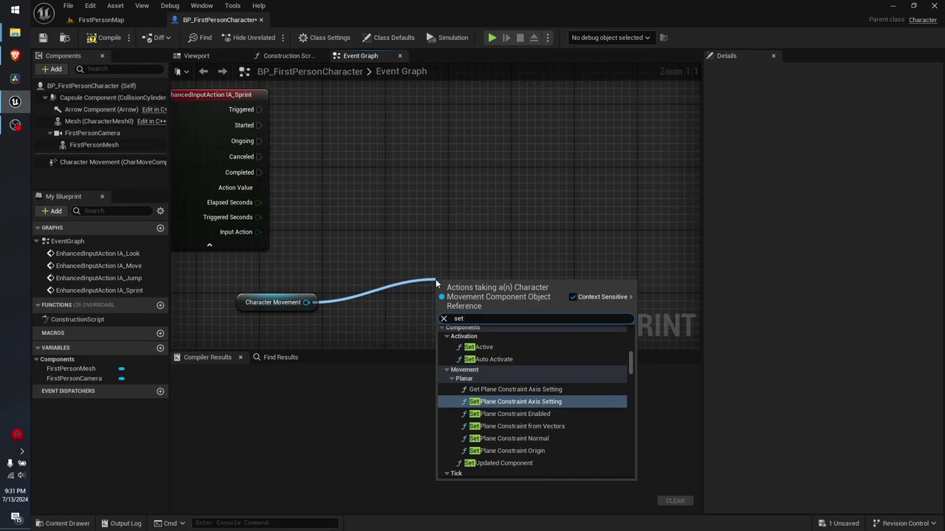
pyautogui.write(' walk')
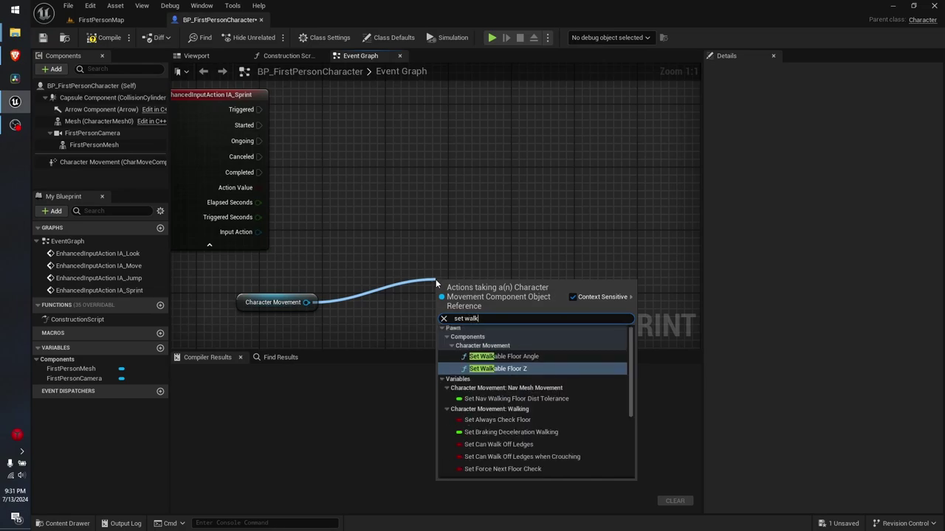
pyautogui.hotkey('ctrl', 'a')
pyautogui.press('BackSpace')
pyautogui.write('walk')
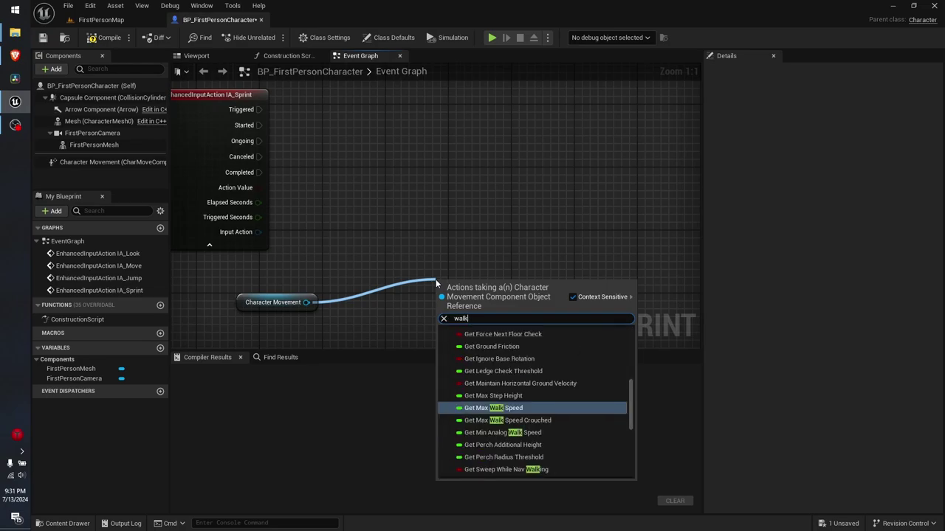
pyautogui.write(' speed')
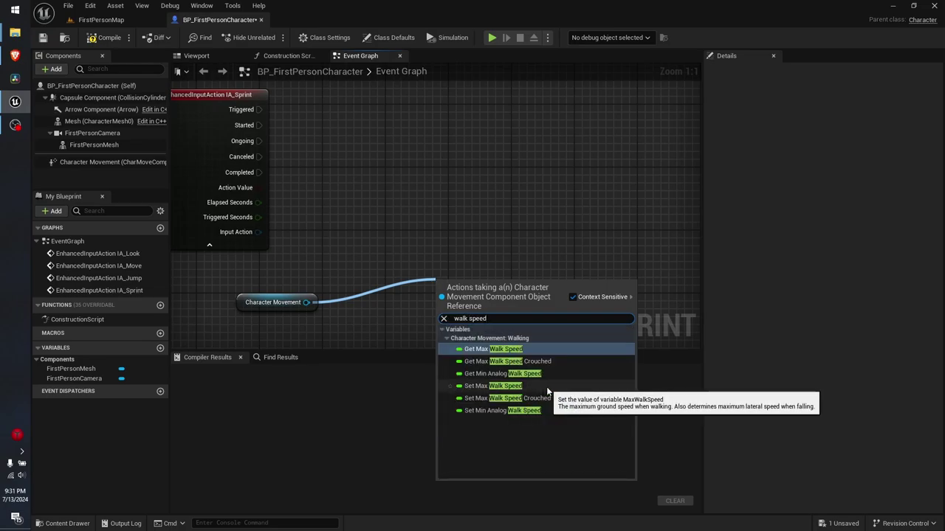
pyautogui.click(509, 386)
# Arrange the Character Movement and SET nodes and wire IA_Sprint's Started pin into SET.
pyautogui.moveTo(513, 273); pyautogui.dragTo(477, 255, button='right')
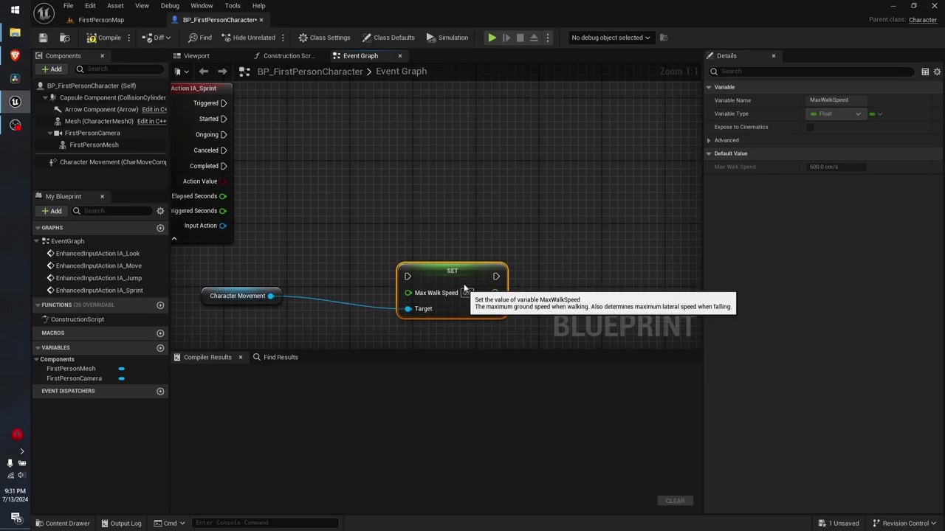
pyautogui.moveTo(463, 287); pyautogui.dragTo(464, 111)
pyautogui.moveTo(468, 251); pyautogui.dragTo(468, 314, button='right')
pyautogui.moveTo(345, 316); pyautogui.dragTo(373, 258, button='right')
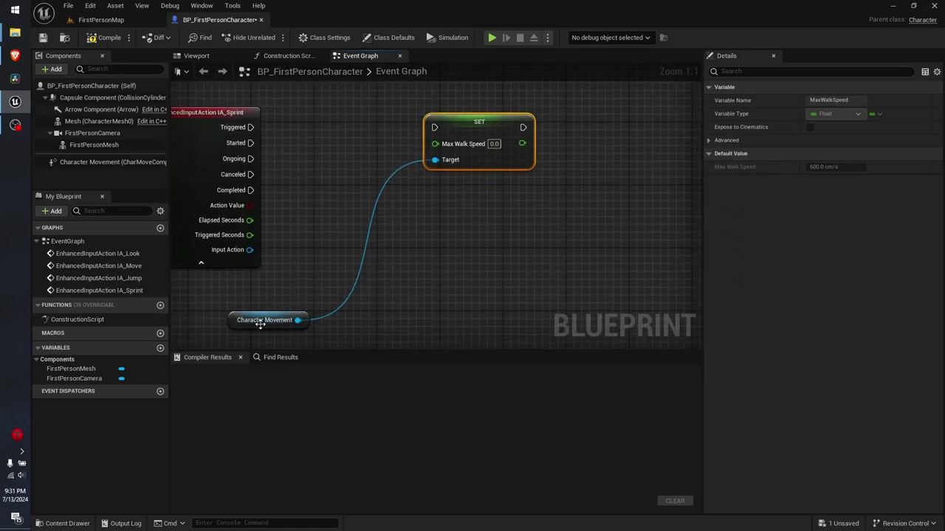
pyautogui.moveTo(268, 325)
pyautogui.mouseDown()
pyautogui.moveTo(322, 184)
pyautogui.moveTo(353, 192)
pyautogui.mouseUp()
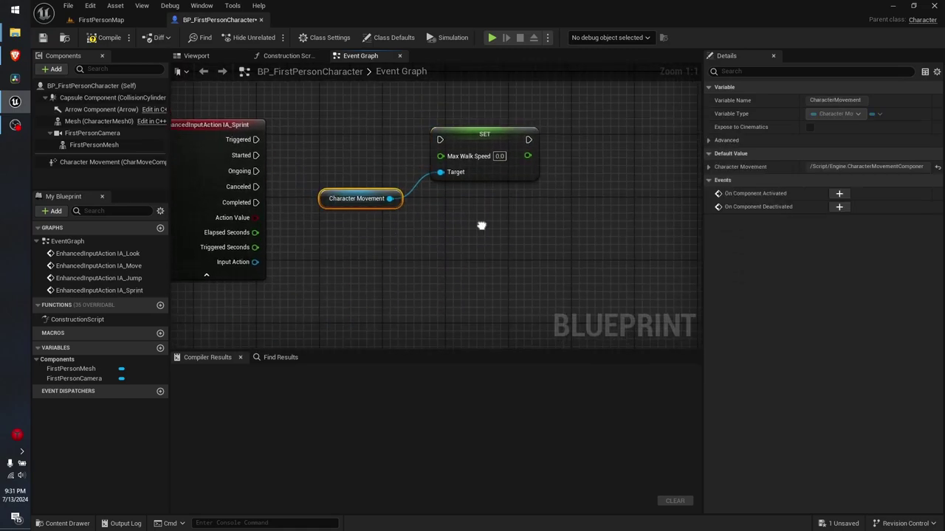
pyautogui.moveTo(472, 202); pyautogui.dragTo(483, 226, button='right')
pyautogui.moveTo(515, 159); pyautogui.dragTo(528, 172)
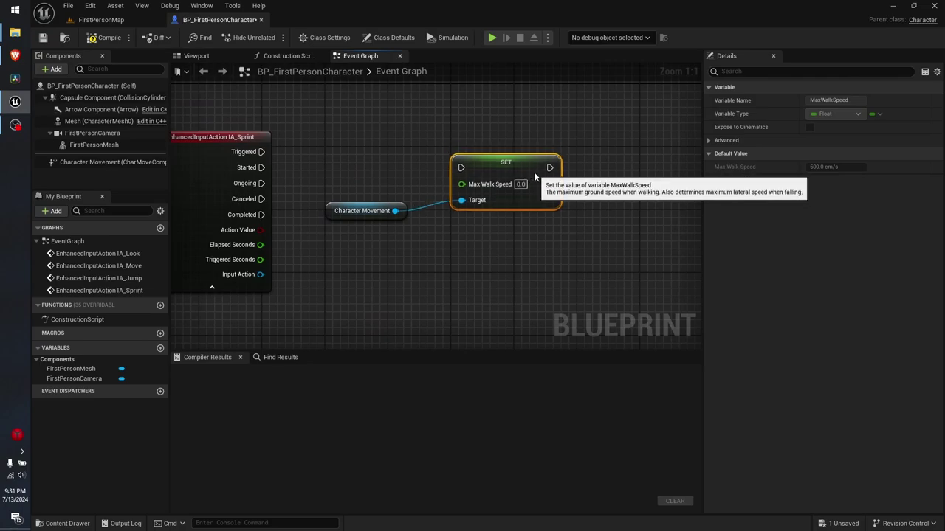
pyautogui.moveTo(465, 245); pyautogui.dragTo(463, 227, button='right')
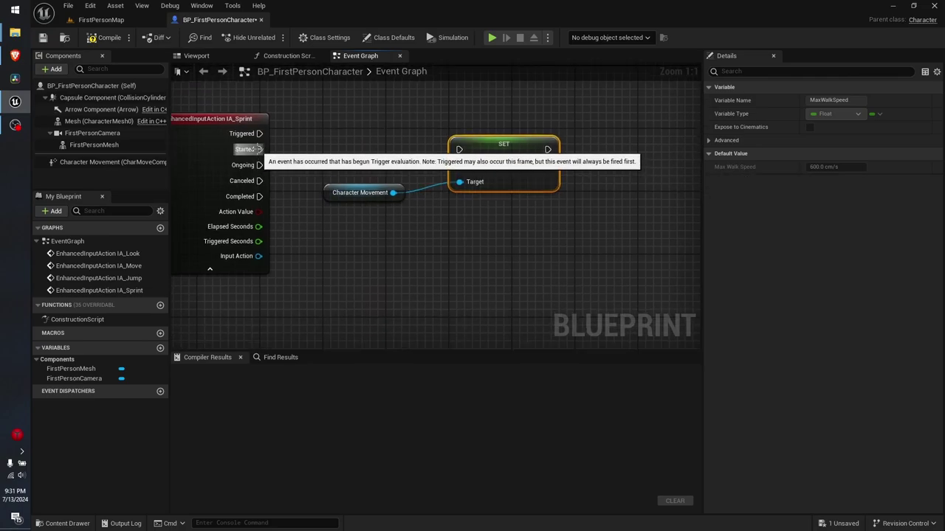
pyautogui.moveTo(260, 149); pyautogui.dragTo(459, 149)
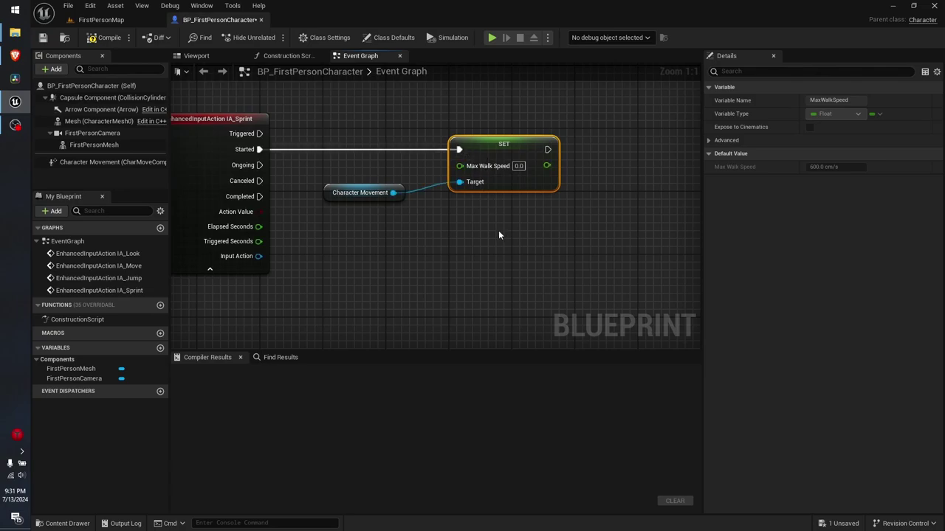
pyautogui.moveTo(407, 206); pyautogui.dragTo(386, 178, button='right')
pyautogui.moveTo(316, 166); pyautogui.dragTo(323, 190)
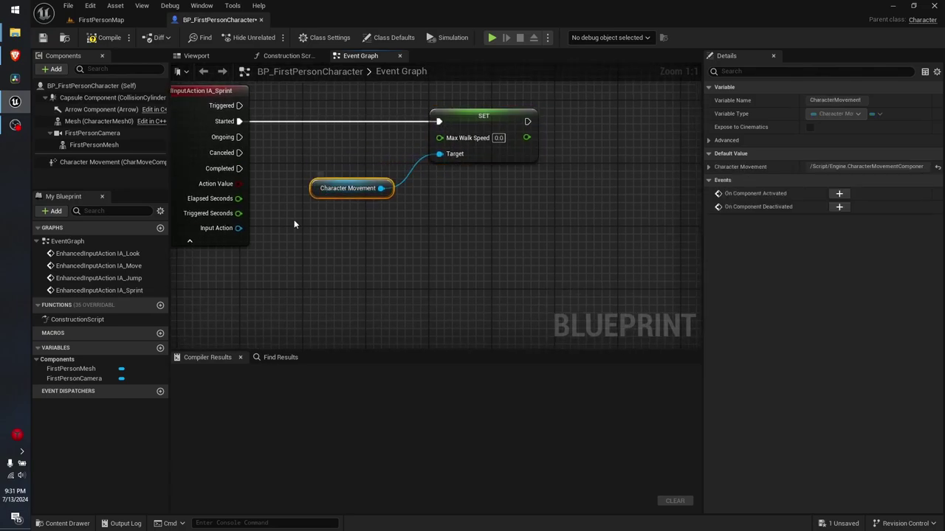
# Add two new variables named Walking and Sprinting in My Blueprint.
pyautogui.click(160, 347)
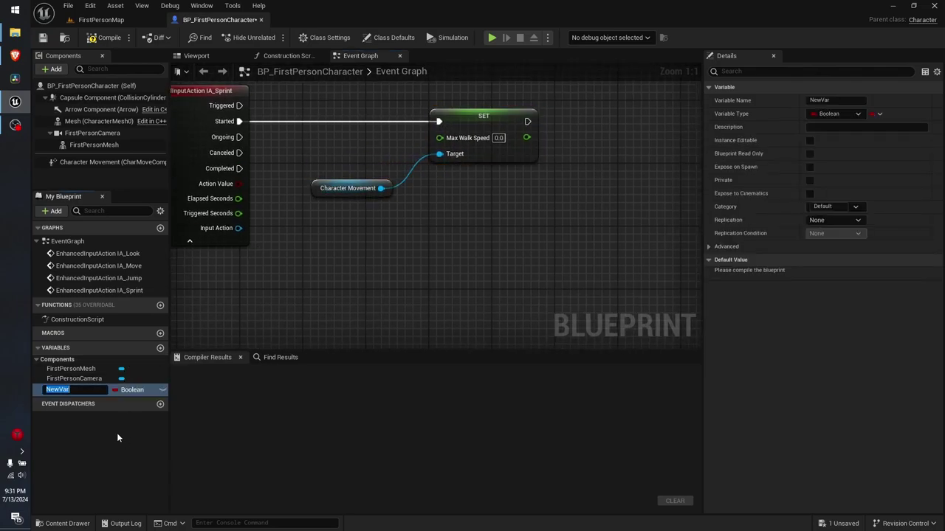
pyautogui.write('Walking')
pyautogui.press('Return')
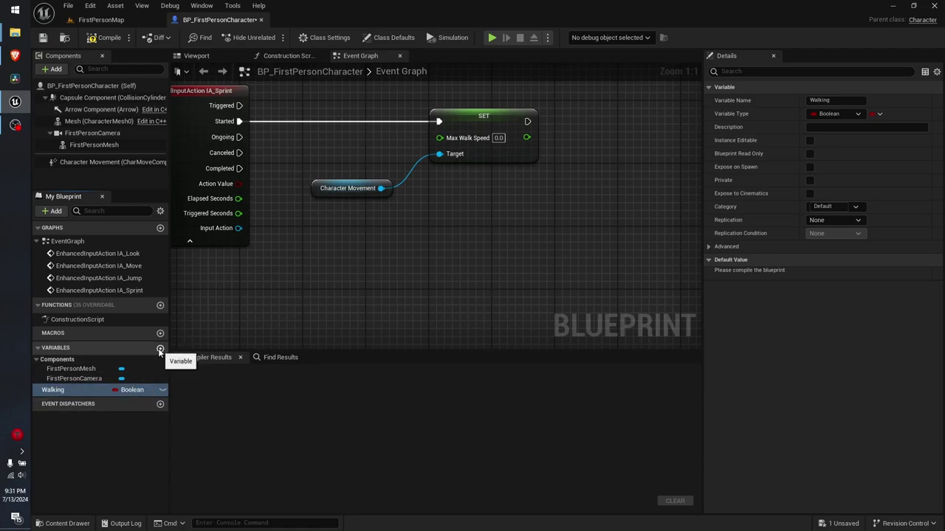
pyautogui.click(160, 347)
pyautogui.write('Sprinting')
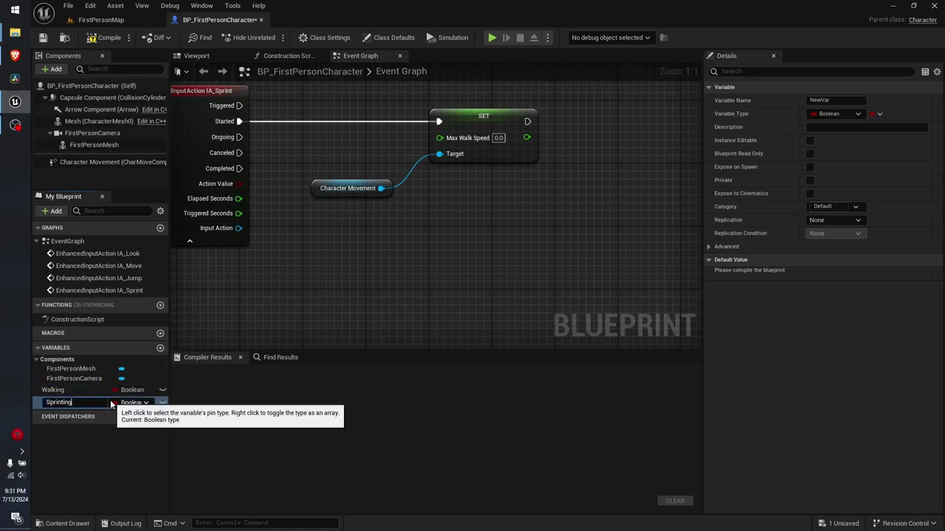
pyautogui.press('Return')
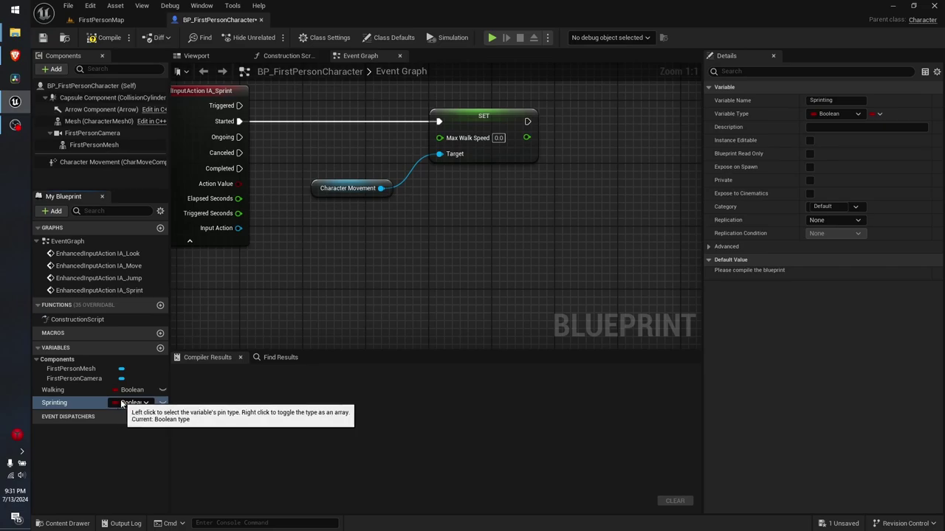
# Set both Walking and Sprinting to Float and compile the blueprint.
pyautogui.click(128, 391)
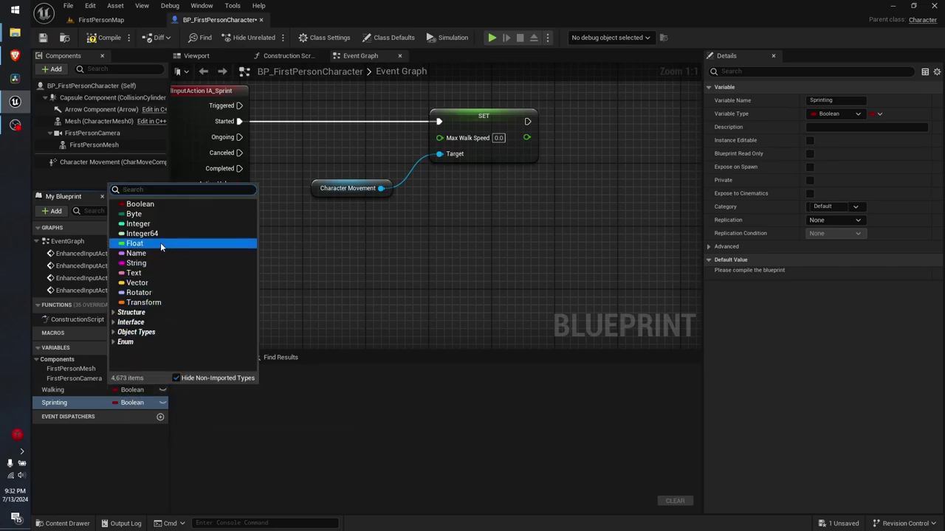
pyautogui.click(160, 243)
pyautogui.click(148, 402)
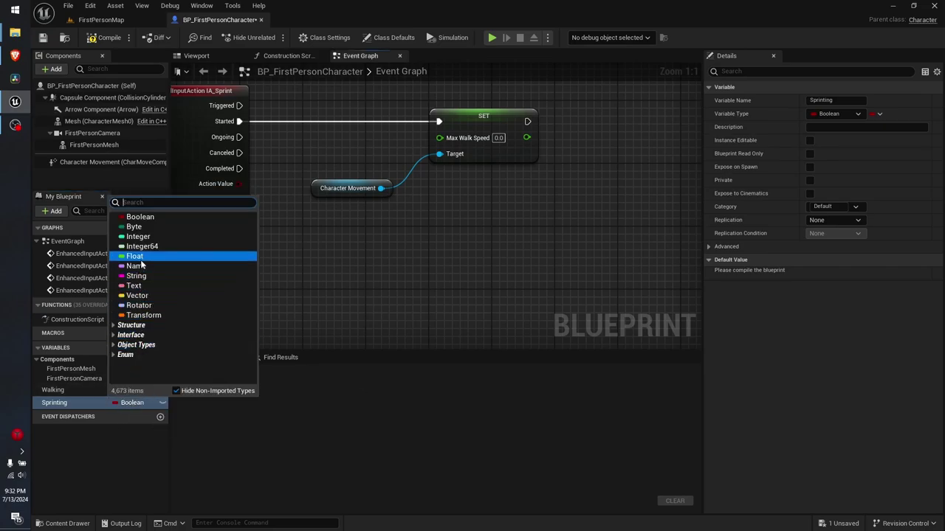
pyautogui.click(136, 256)
pyautogui.click(86, 392)
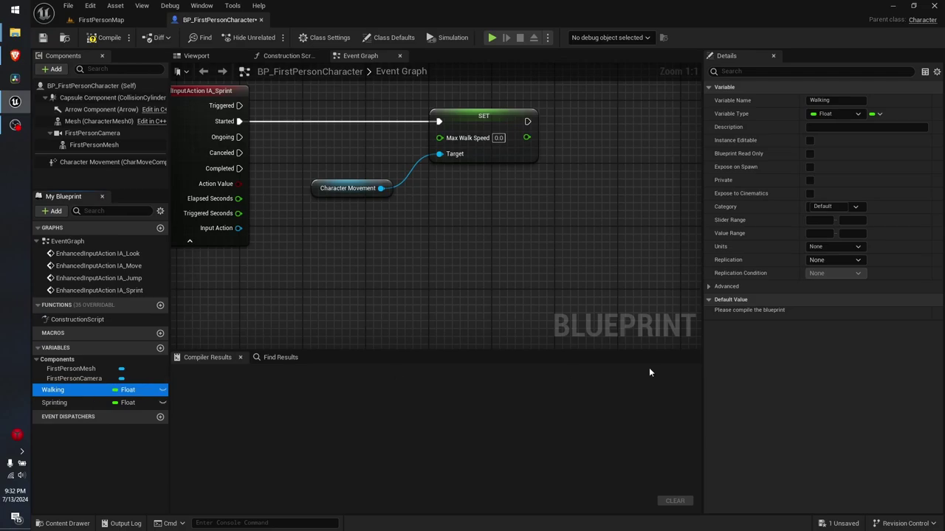
pyautogui.click(93, 40)
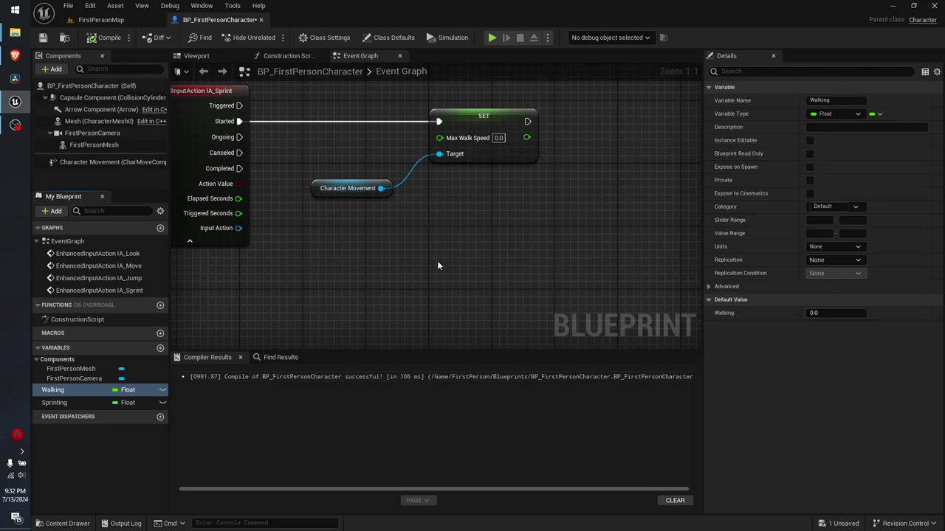
# Filter Character Movement's Details for 'walk' to check the 600 cm/s Max Walk Speed.
pyautogui.click(104, 161)
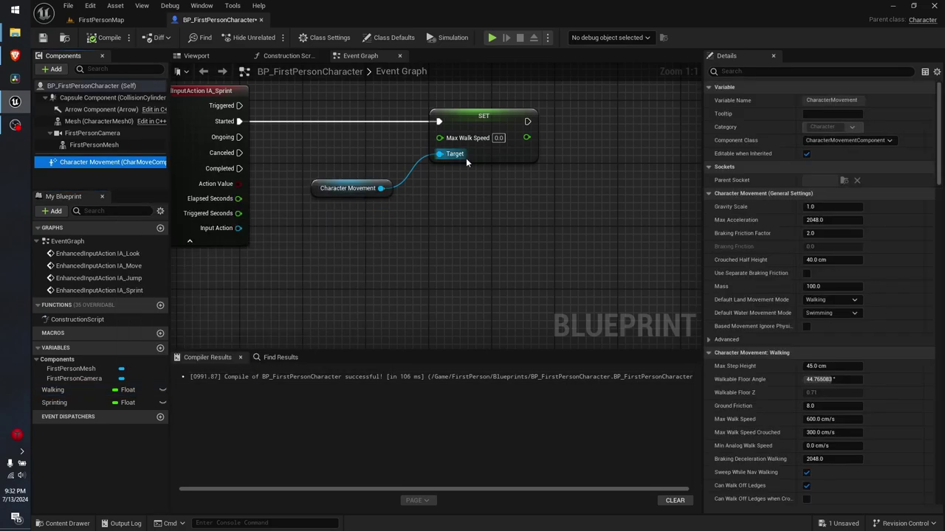
pyautogui.click(787, 71)
pyautogui.write('walk')
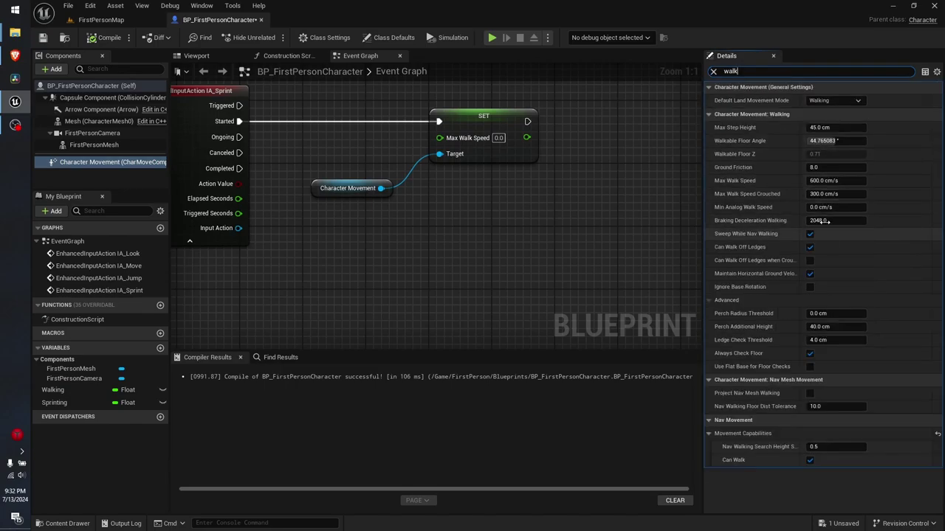
pyautogui.click(821, 181)
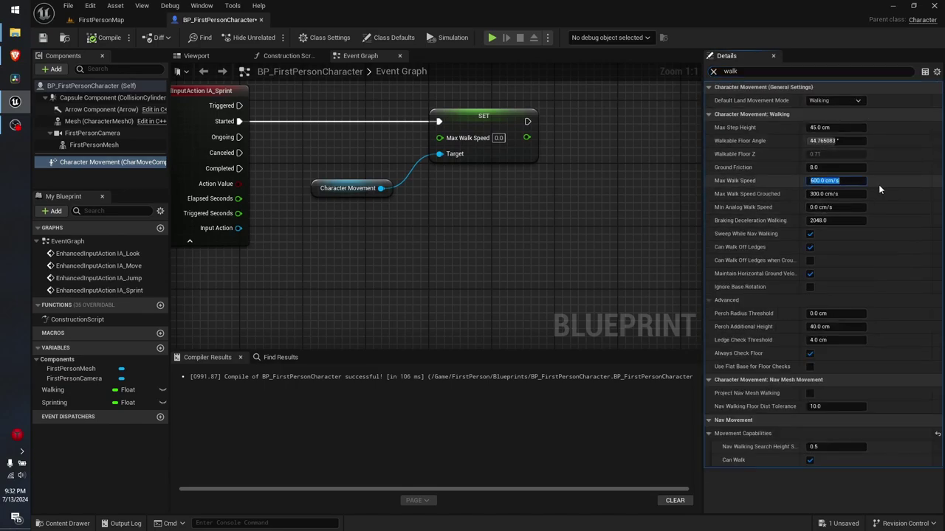
# Play-test the level by walking the character around, then stop with Escape.
pyautogui.click(492, 38)
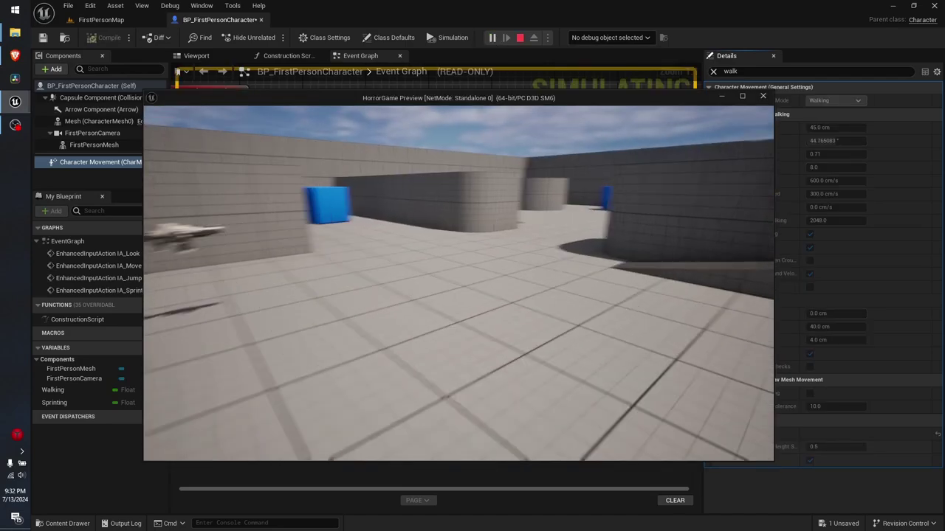
pyautogui.press('w')
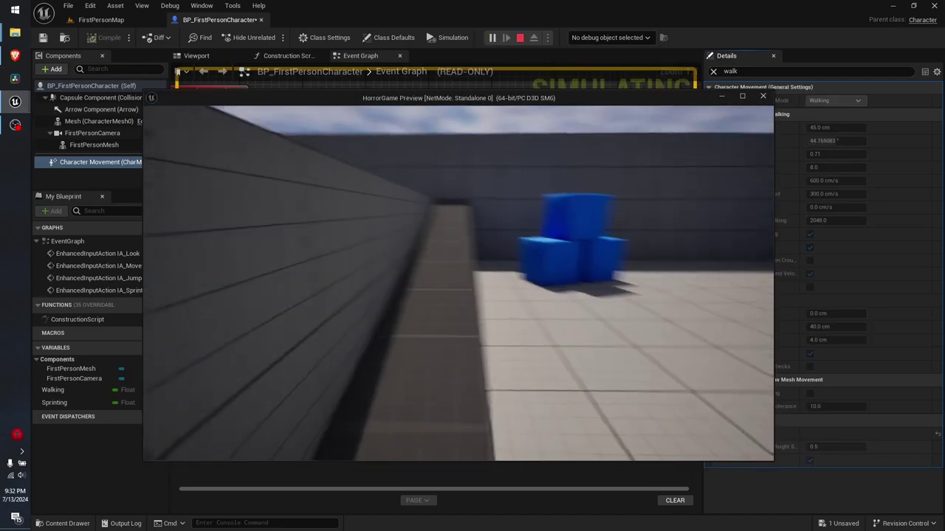
pyautogui.press('w')
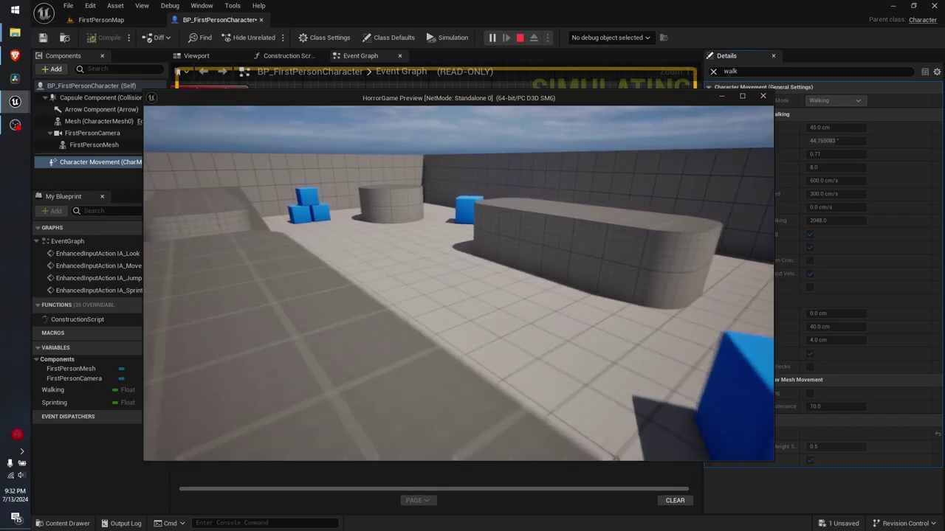
pyautogui.press('w')
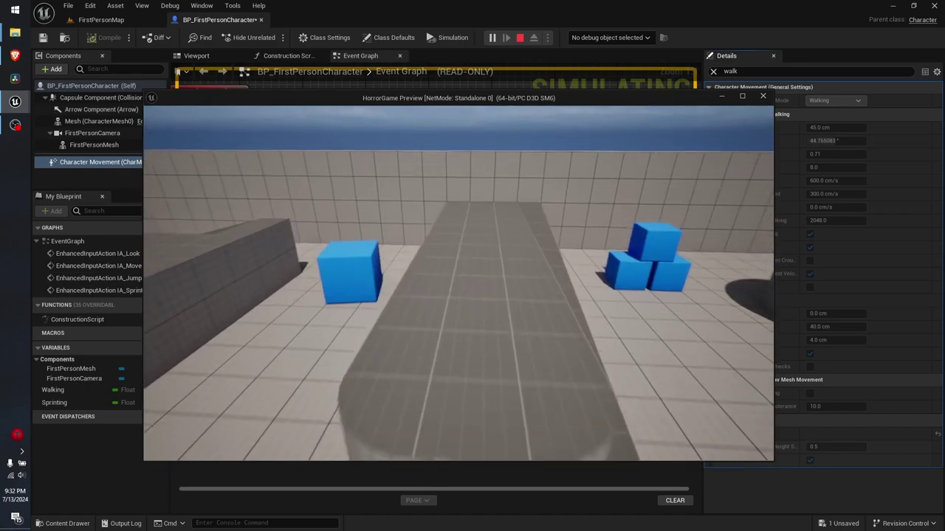
pyautogui.press('w')
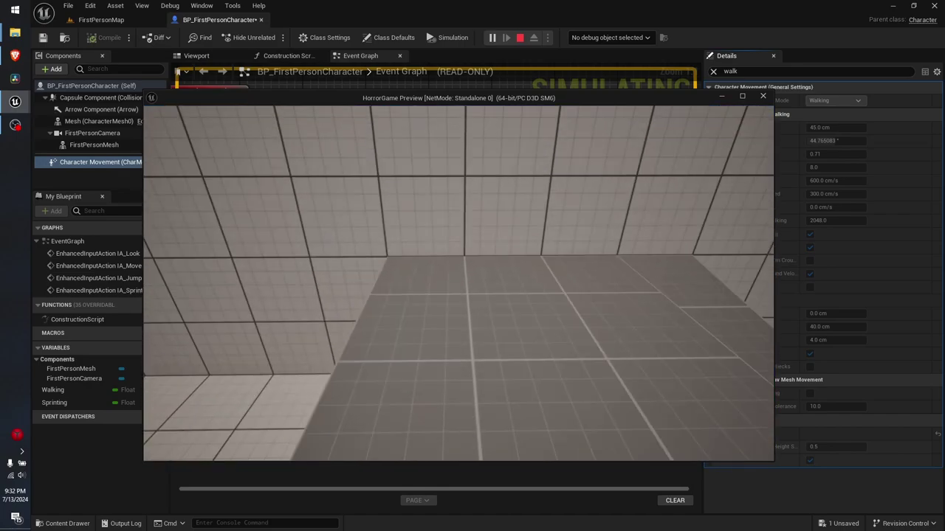
pyautogui.press('Escape')
pyautogui.moveTo(426, 230)
pyautogui.mouseDown(button='right')
pyautogui.moveTo(427, 265)
pyautogui.moveTo(459, 252)
pyautogui.mouseUp(button='right')
# Set the Walking variable's default value to 400.
pyautogui.click(46, 390)
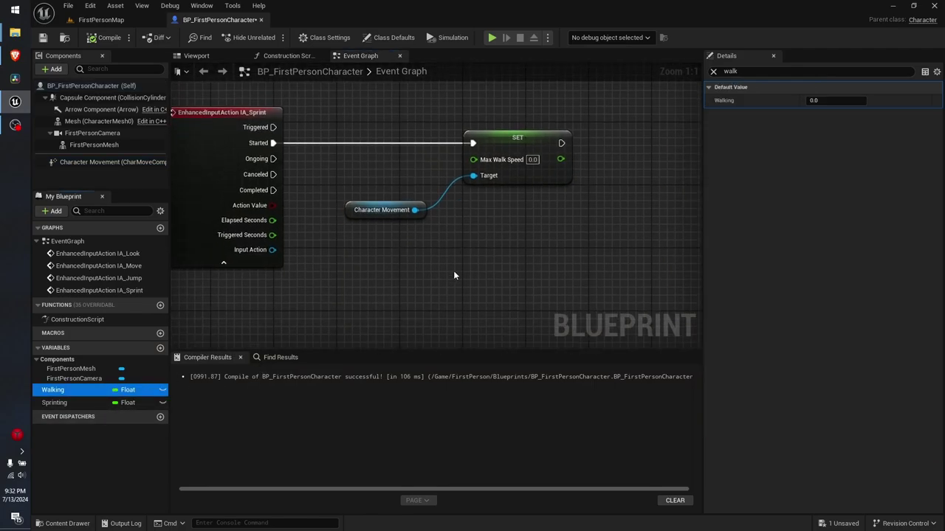
pyautogui.click(825, 100)
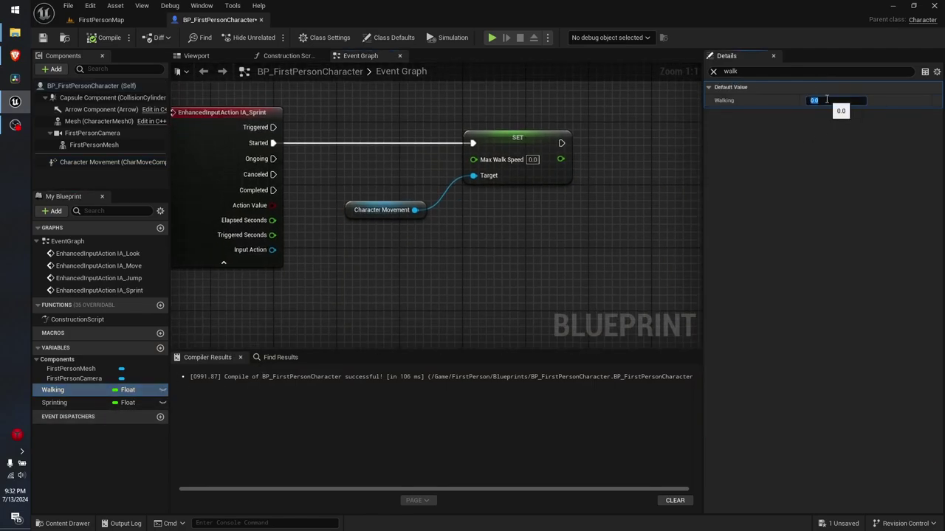
pyautogui.write('400')
pyautogui.press('Return')
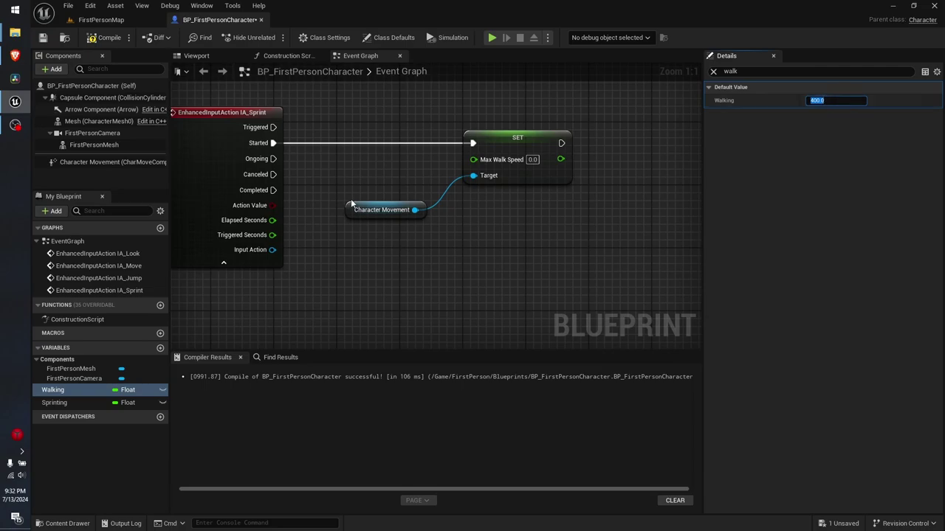
# Clear the Details filter and set the Sprinting variable's default value to 600.
pyautogui.click(62, 402)
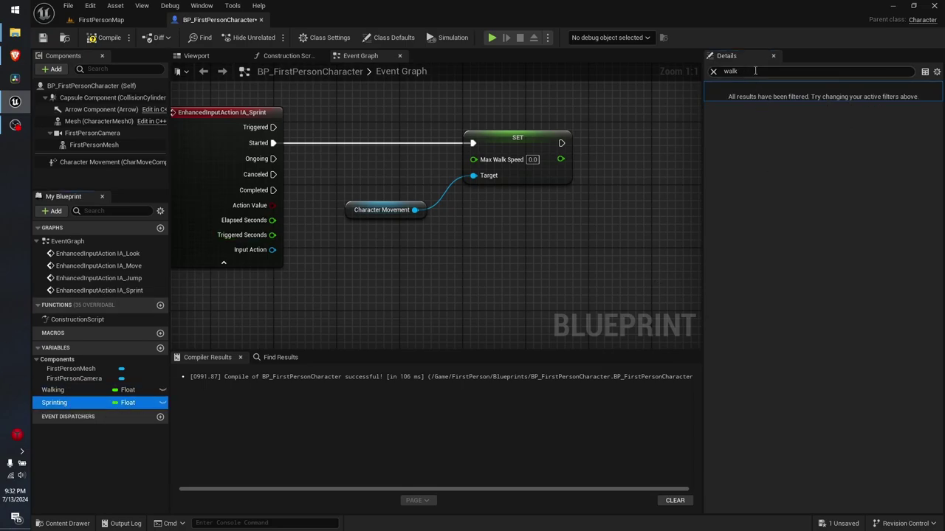
pyautogui.click(713, 71)
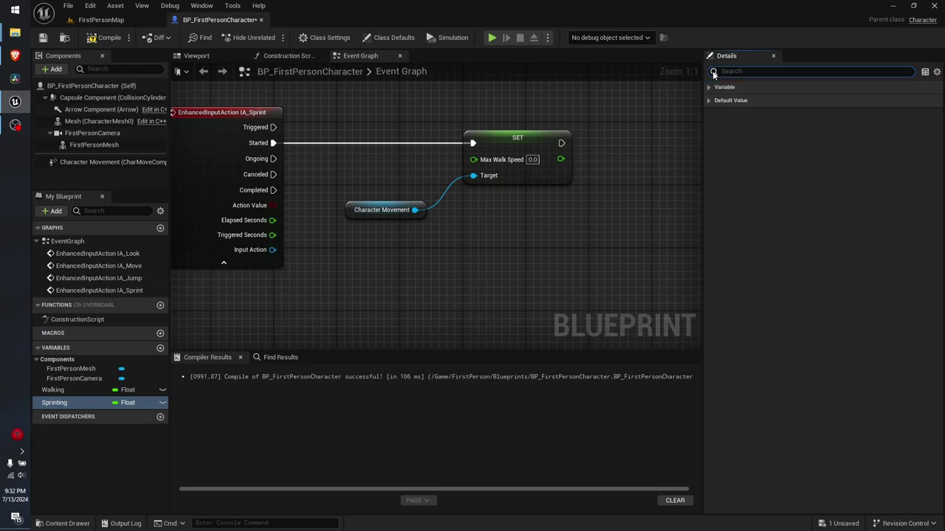
pyautogui.click(708, 87)
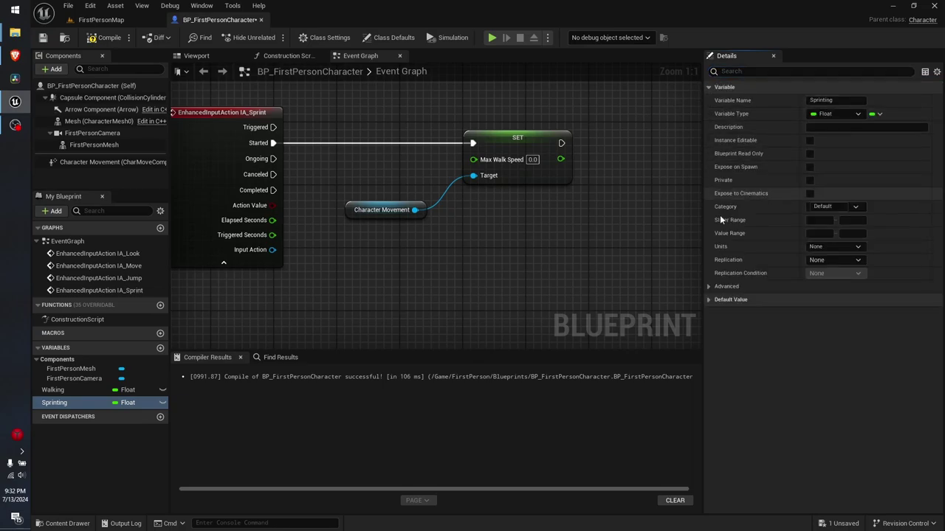
pyautogui.click(712, 286)
pyautogui.click(712, 286)
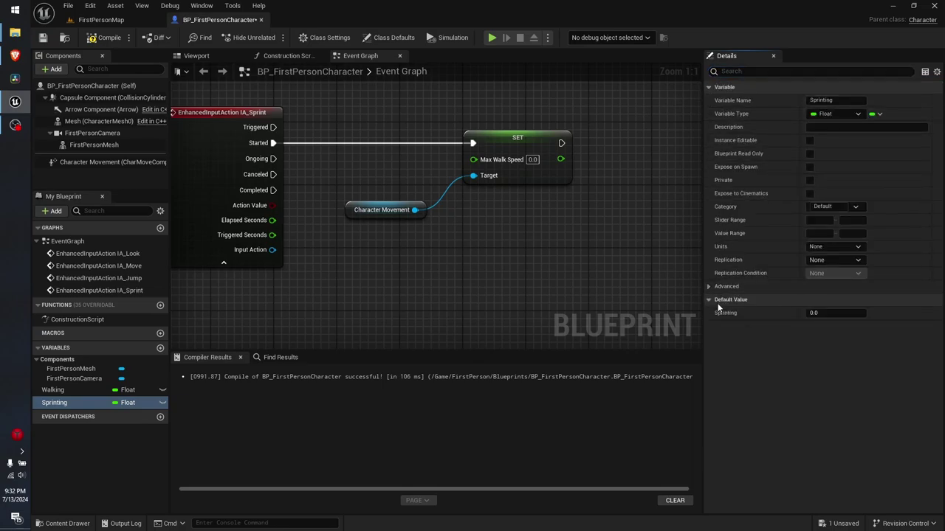
pyautogui.click(831, 313)
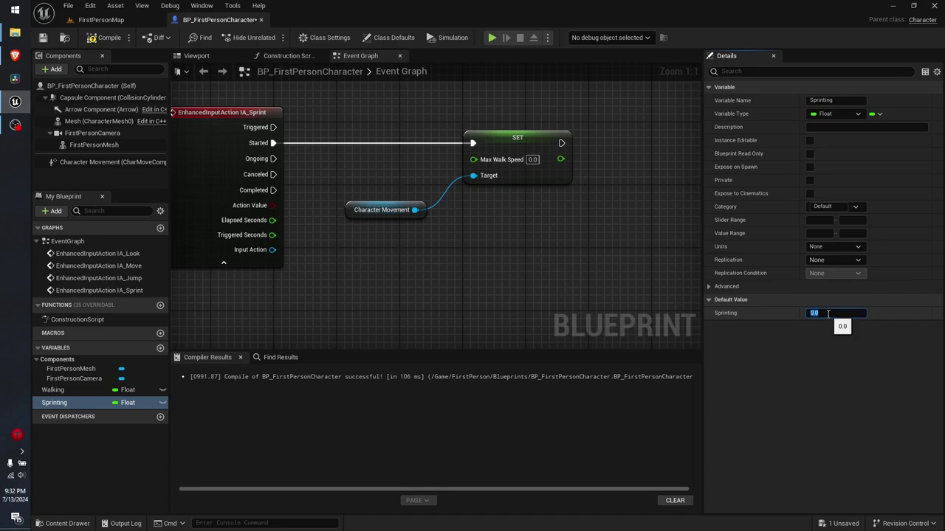
pyautogui.write('8')
pyautogui.press('Return')
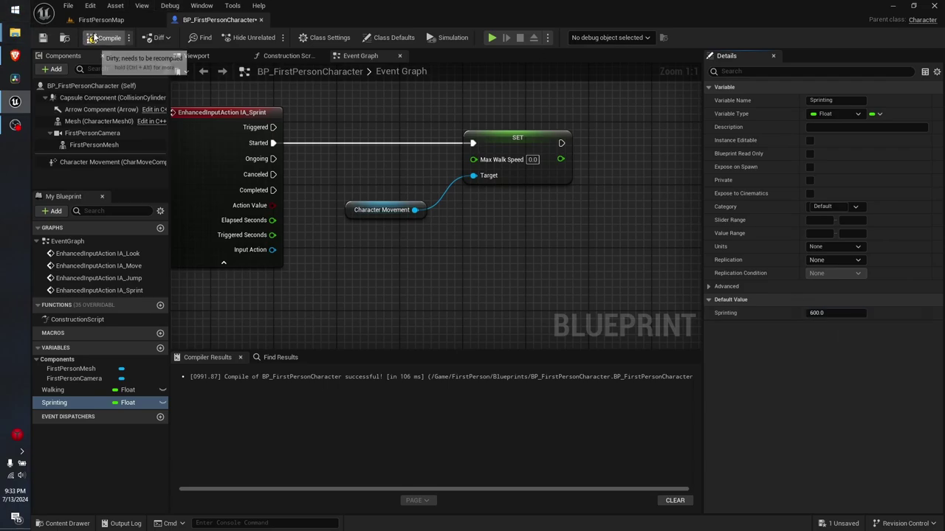
# Recompile BP_FirstPersonCharacter and run a quick play-test, then stop it.
pyautogui.click(93, 37)
pyautogui.click(491, 38)
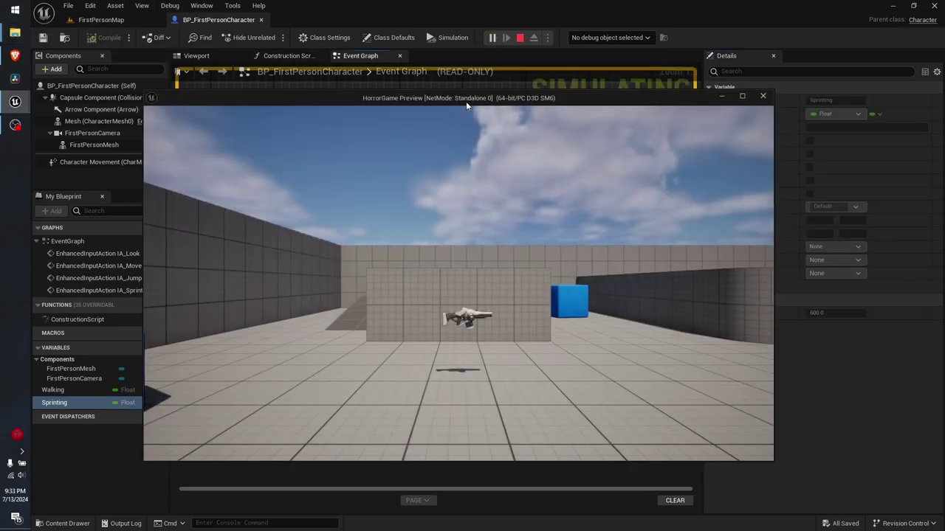
pyautogui.click(521, 37)
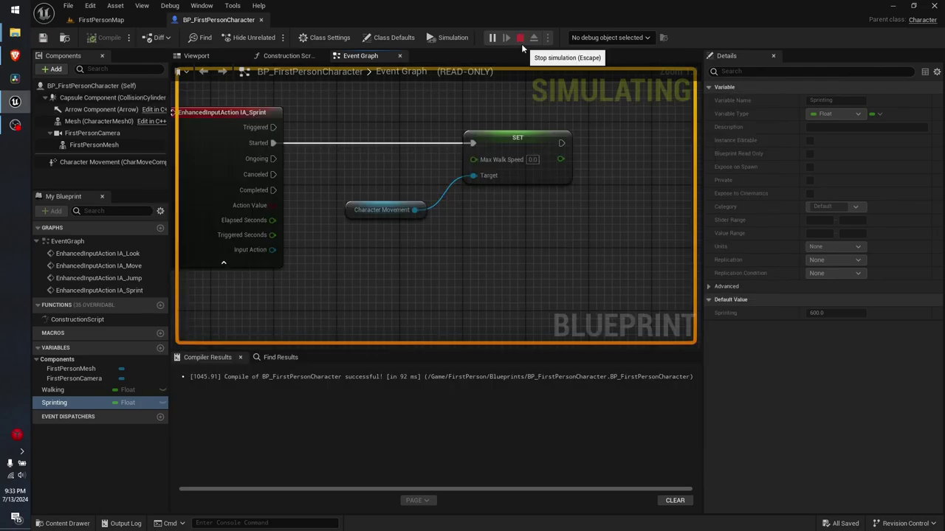
# Duplicate the Max Walk Speed SET node and add Walking and Sprinting getter nodes.
pyautogui.moveTo(427, 266)
pyautogui.mouseDown(button='right')
pyautogui.moveTo(419, 275)
pyautogui.moveTo(438, 269)
pyautogui.mouseUp(button='right')
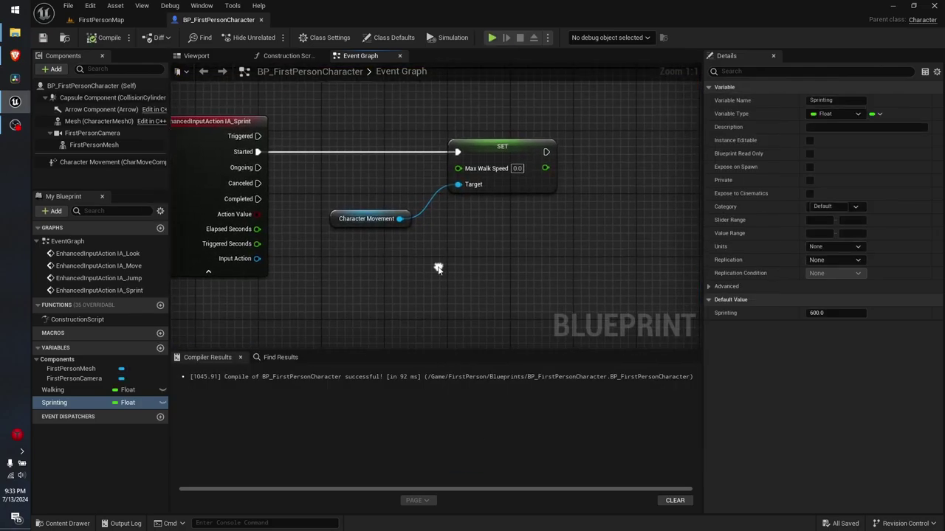
pyautogui.click(533, 173)
pyautogui.hotkey('ctrl', 'd')
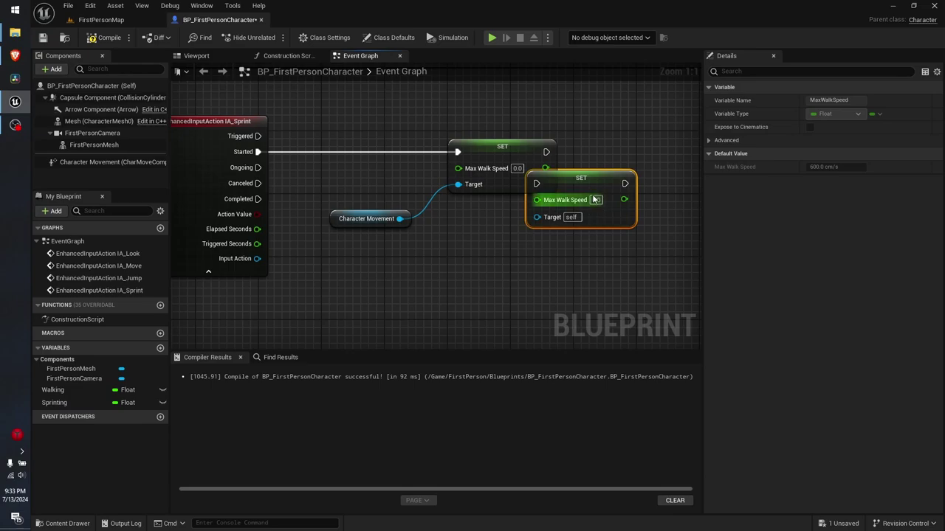
pyautogui.moveTo(603, 184)
pyautogui.mouseDown()
pyautogui.moveTo(538, 251)
pyautogui.moveTo(525, 247)
pyautogui.mouseUp()
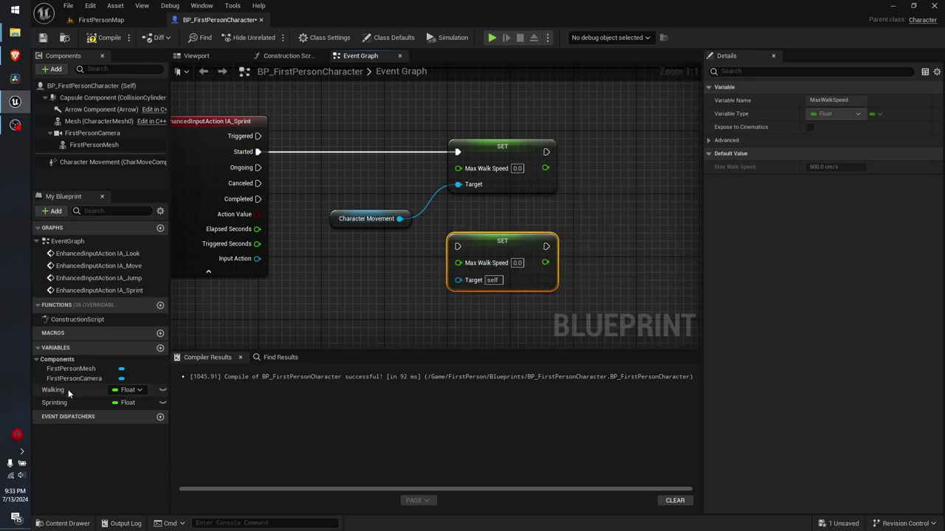
pyautogui.moveTo(37, 389)
pyautogui.mouseDown()
pyautogui.moveTo(357, 263)
pyautogui.moveTo(349, 273)
pyautogui.moveTo(457, 263)
pyautogui.mouseUp()
pyautogui.click(364, 282)
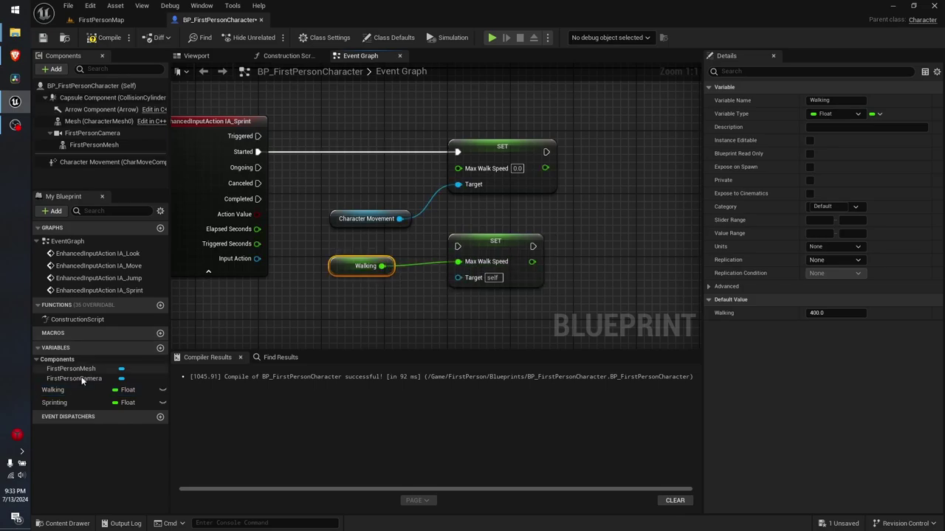
pyautogui.moveTo(80, 402)
pyautogui.mouseDown()
pyautogui.moveTo(367, 183)
pyautogui.moveTo(460, 169)
pyautogui.mouseUp()
pyautogui.click(365, 192)
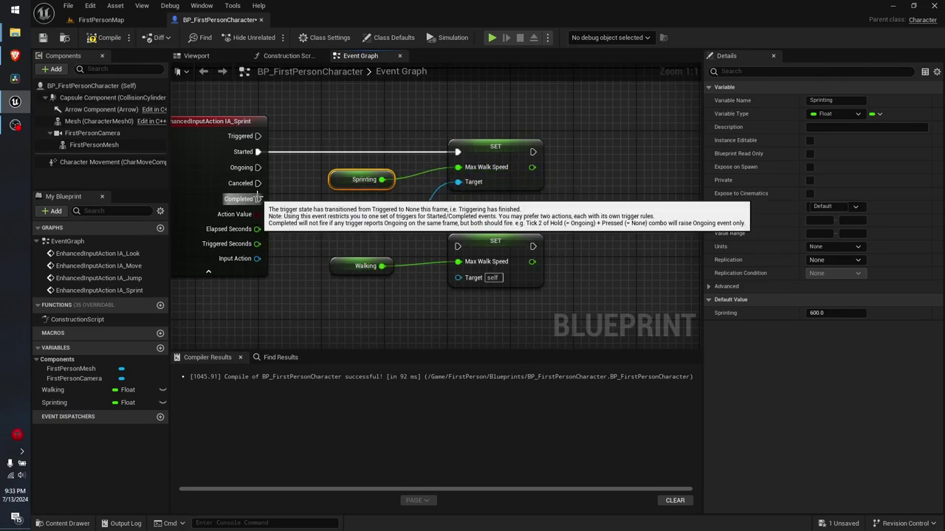
# Wire Completed and Character Movement into the lower SET node, then tidy the nodes.
pyautogui.moveTo(257, 198)
pyautogui.mouseDown()
pyautogui.moveTo(462, 251)
pyautogui.moveTo(502, 243)
pyautogui.mouseUp()
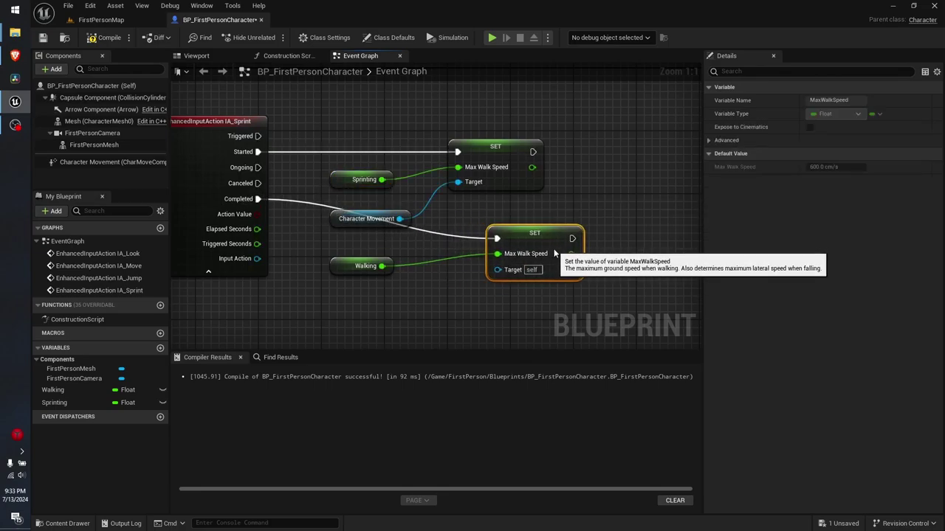
pyautogui.moveTo(399, 218); pyautogui.dragTo(484, 289)
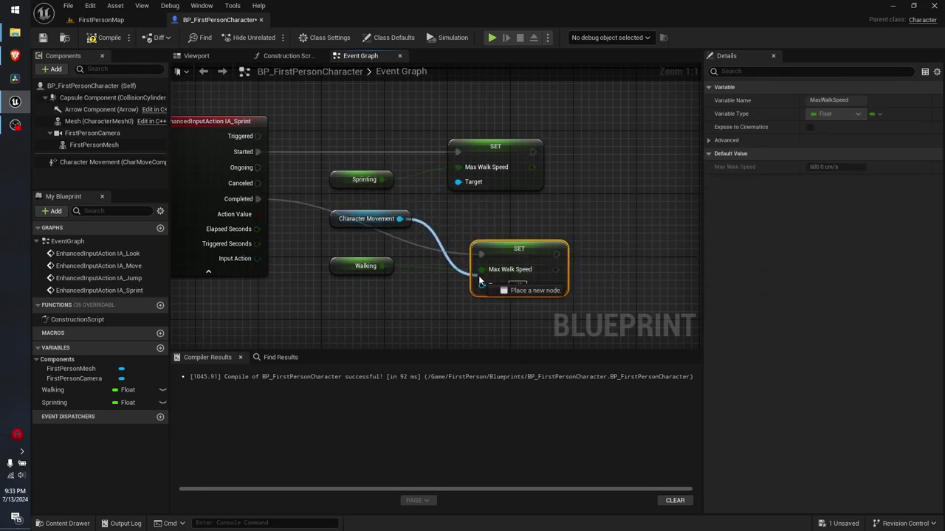
pyautogui.moveTo(433, 208); pyautogui.dragTo(496, 195, button='right')
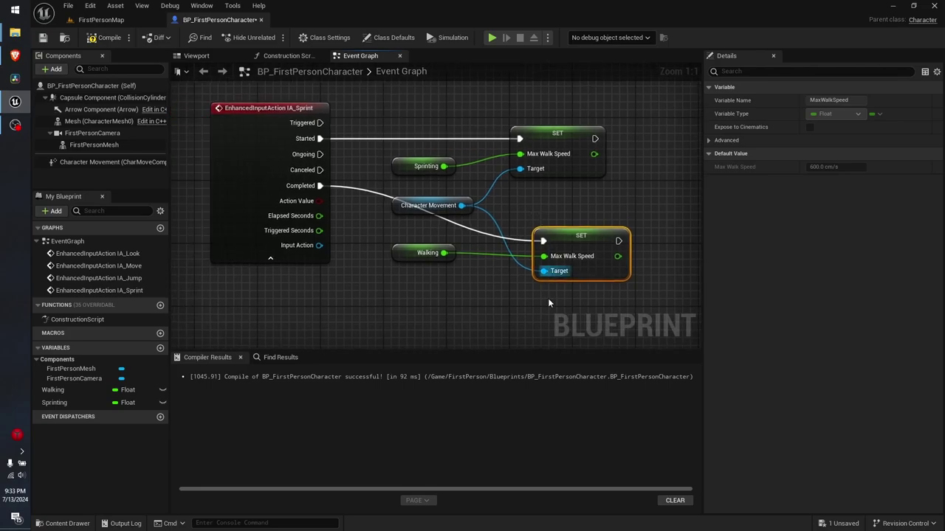
pyautogui.click(547, 298)
pyautogui.moveTo(591, 292); pyautogui.dragTo(384, 148)
pyautogui.moveTo(567, 175); pyautogui.dragTo(614, 166)
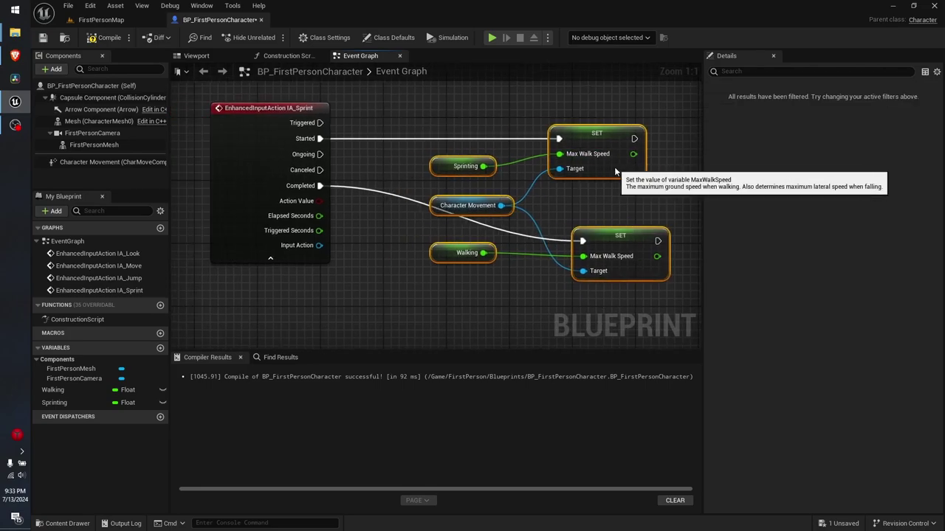
pyautogui.click(515, 270)
pyautogui.moveTo(516, 270); pyautogui.dragTo(468, 307, button='right')
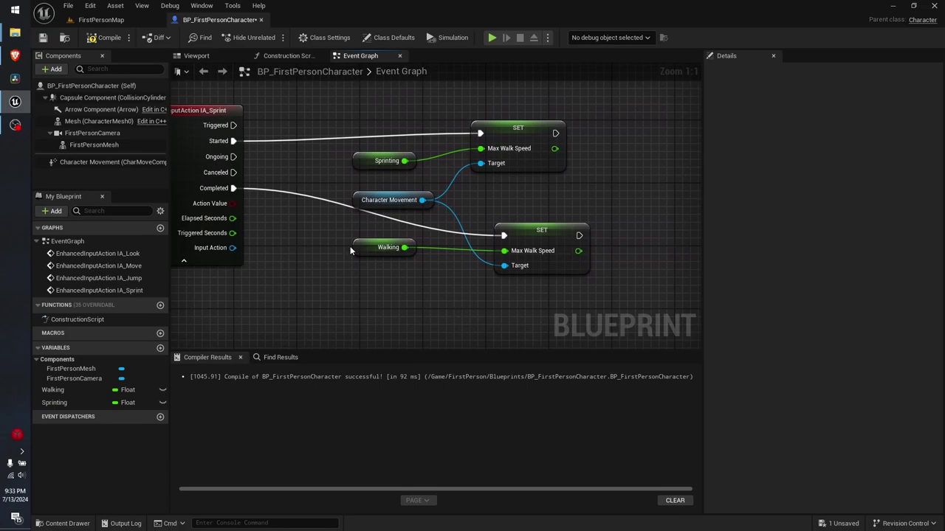
# Review the IA_Sprint wiring, checking the Walking 400 and Sprinting 600 defaults.
pyautogui.moveTo(231, 123); pyautogui.dragTo(300, 117, button='right')
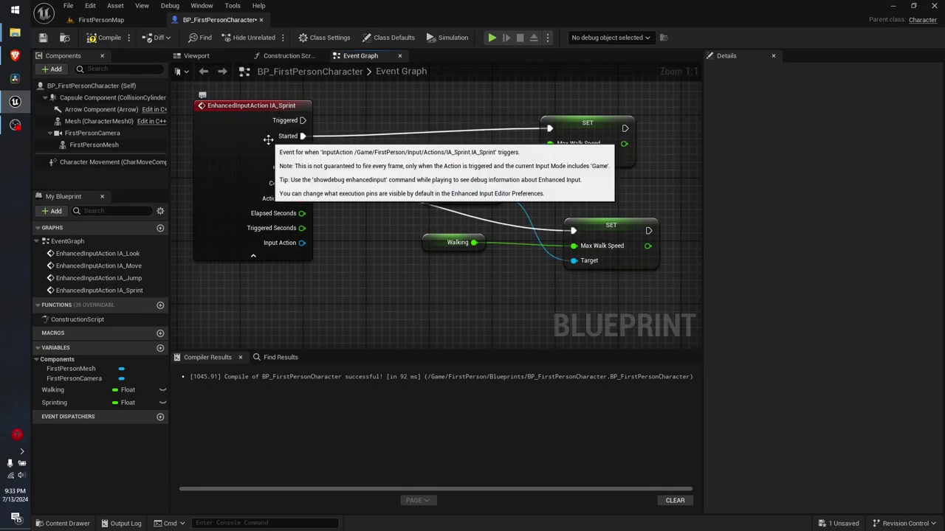
pyautogui.moveTo(536, 189); pyautogui.dragTo(429, 168, button='right')
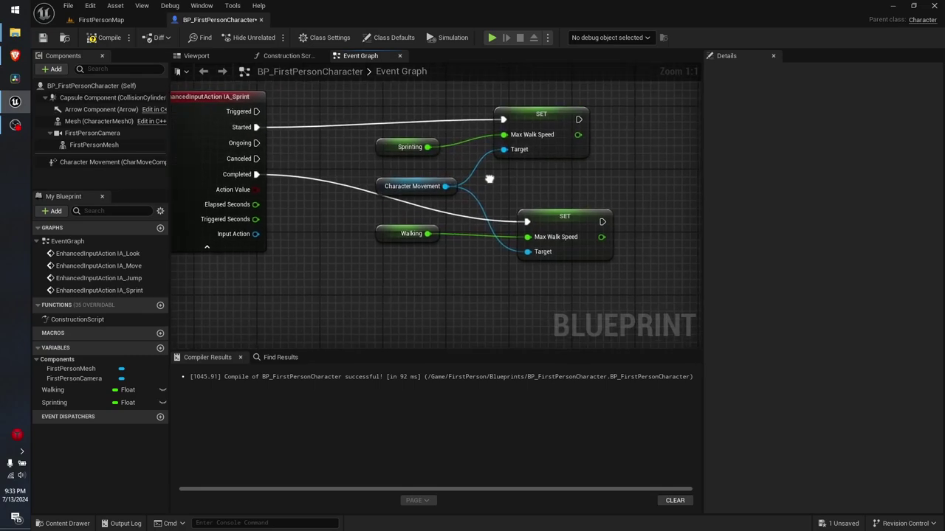
pyautogui.moveTo(496, 169); pyautogui.dragTo(500, 196, button='right')
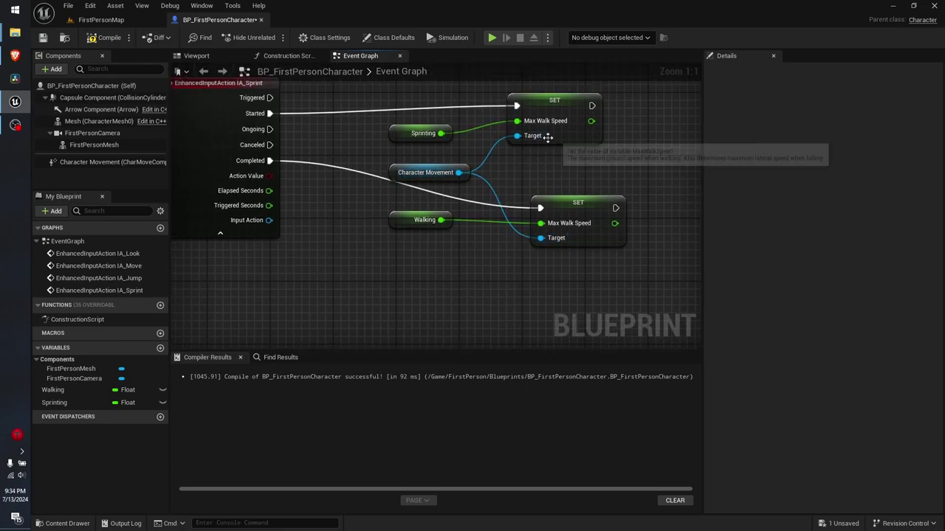
pyautogui.moveTo(613, 151); pyautogui.dragTo(443, 125)
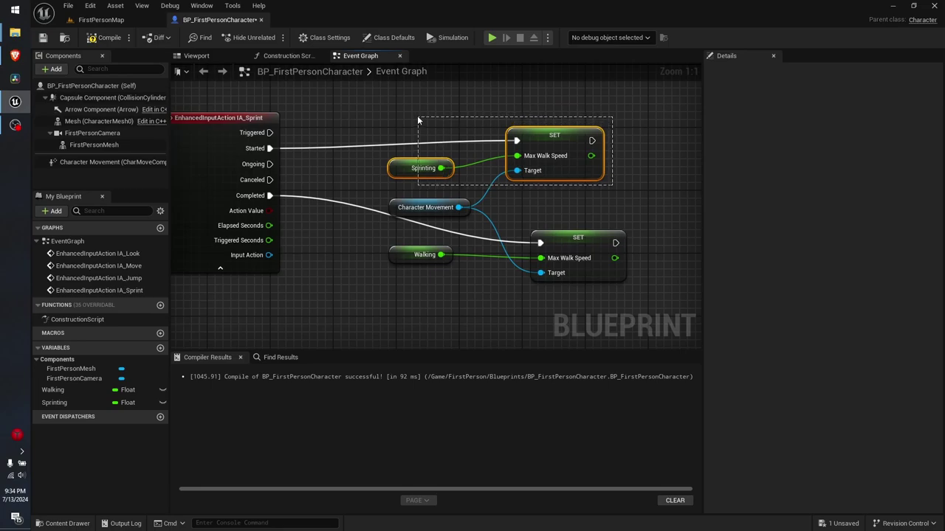
pyautogui.click(416, 158)
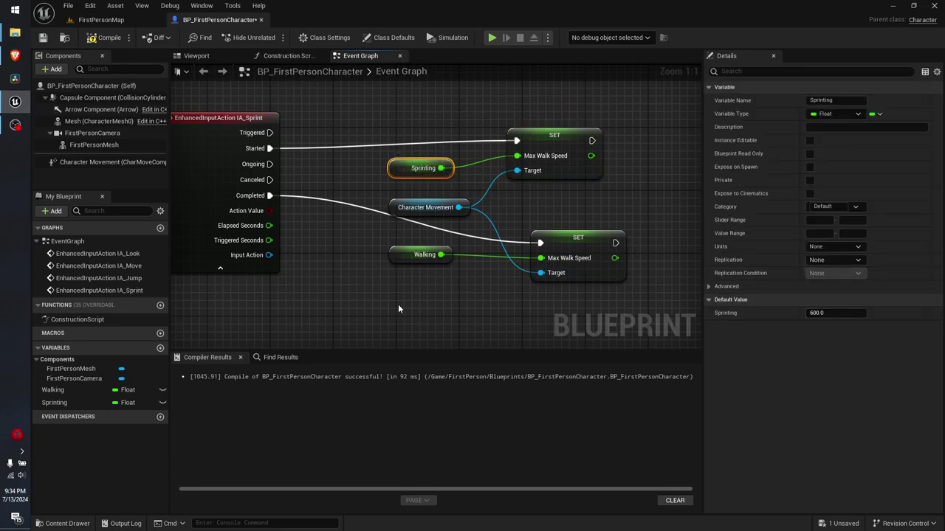
pyautogui.click(410, 255)
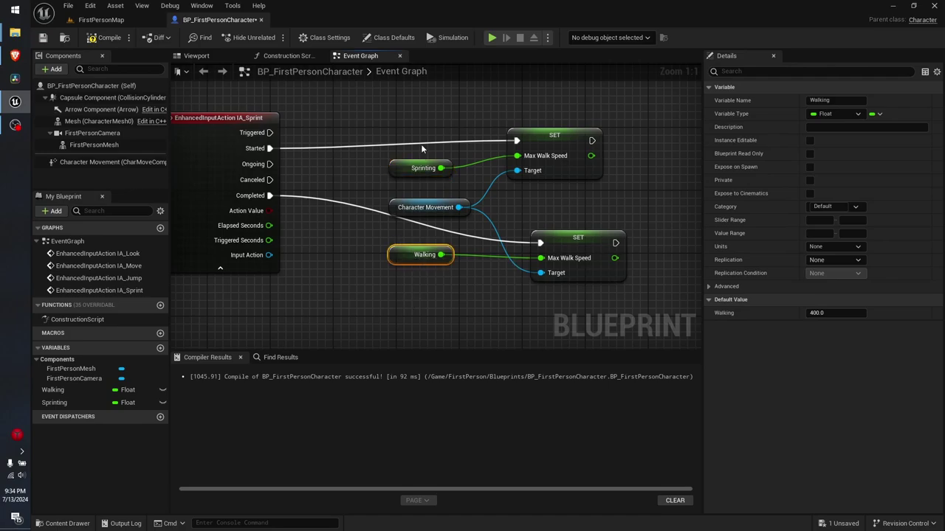
pyautogui.click(417, 173)
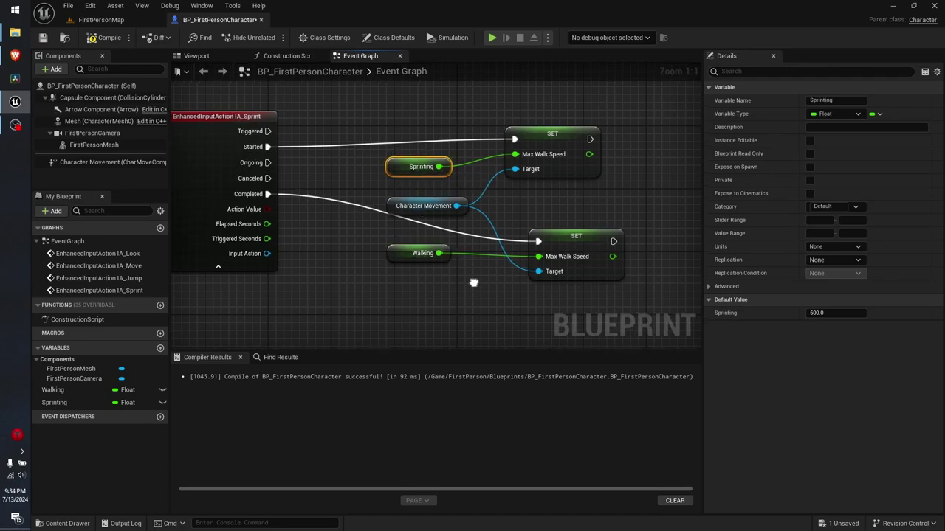
pyautogui.moveTo(461, 317)
pyautogui.mouseDown(button='right')
pyautogui.moveTo(418, 273)
pyautogui.moveTo(396, 288)
pyautogui.mouseUp(button='right')
pyautogui.click(418, 273)
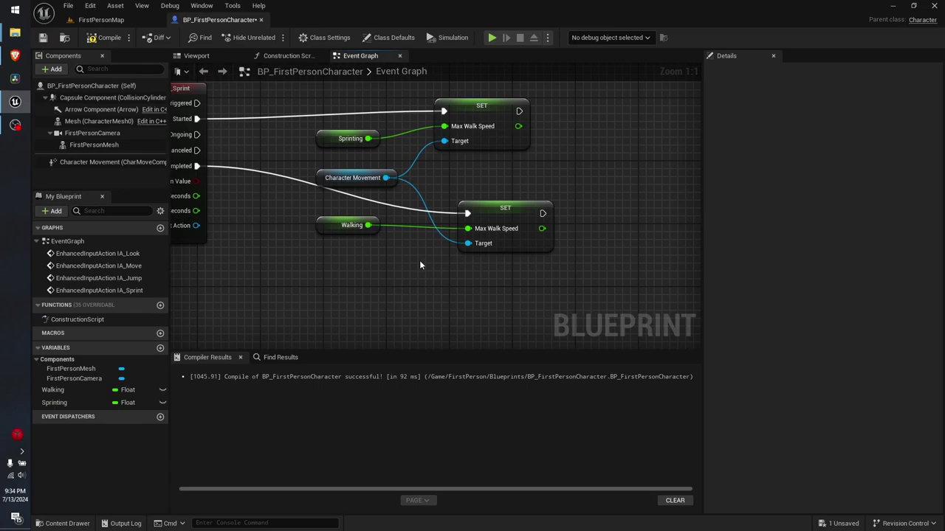
pyautogui.moveTo(290, 213); pyautogui.dragTo(340, 208, button='right')
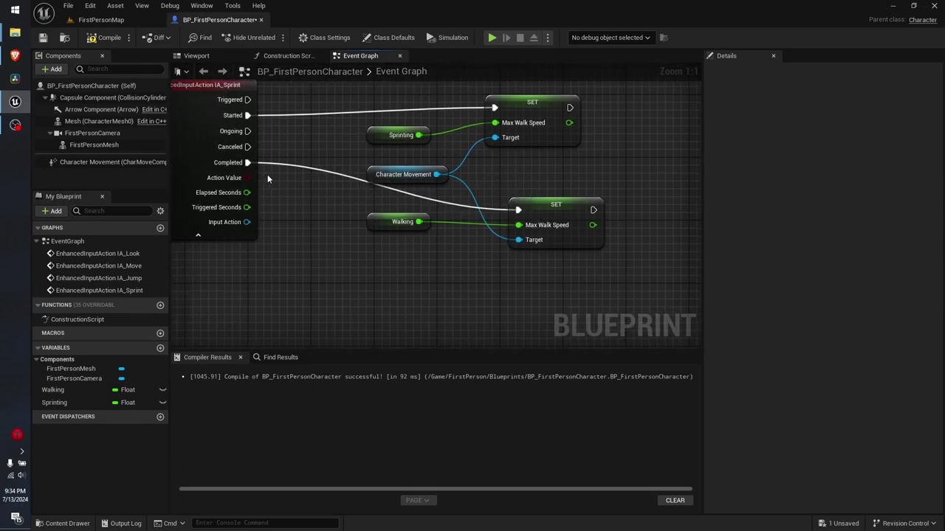
# Try wiring Canceled to the Walking setter, remove that link, and compile.
pyautogui.moveTo(247, 147); pyautogui.dragTo(521, 209)
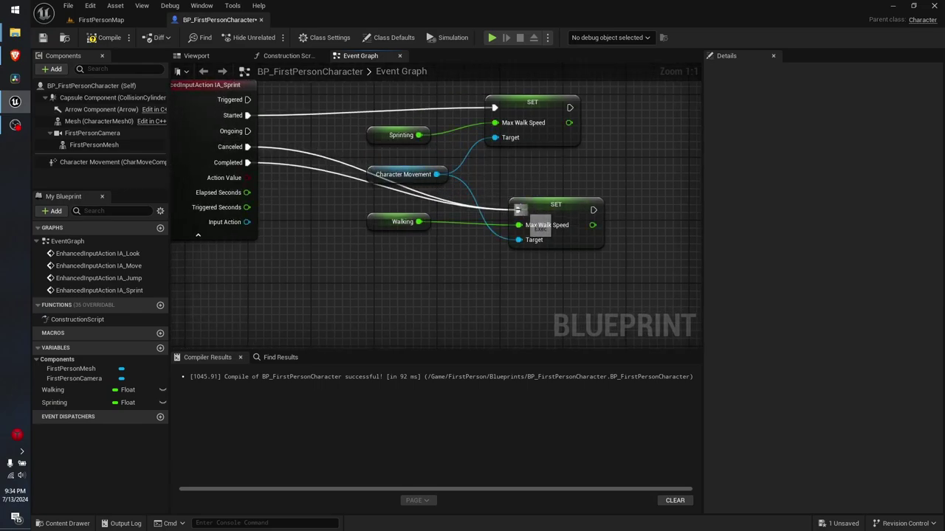
pyautogui.keyDown('alt'); pyautogui.click(303, 152); pyautogui.keyUp('alt')
pyautogui.moveTo(334, 213); pyautogui.dragTo(291, 228, button='right')
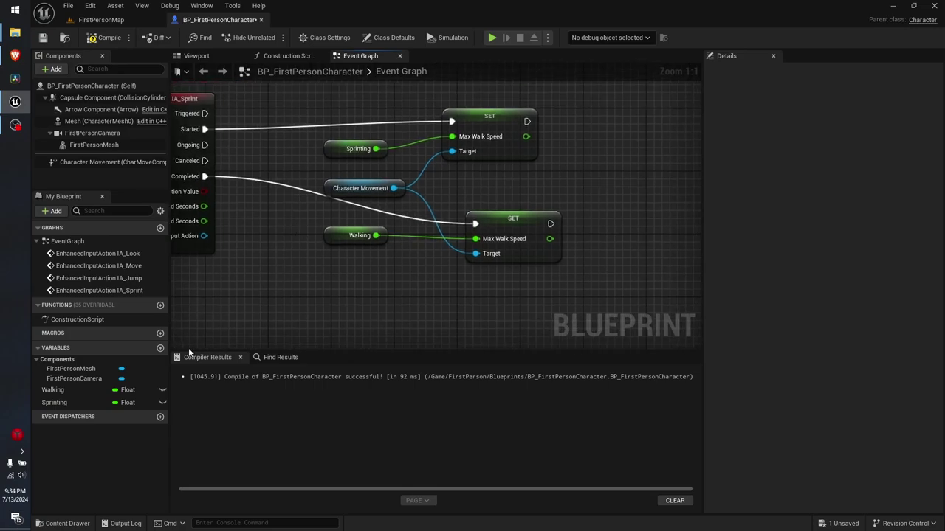
pyautogui.moveTo(264, 280); pyautogui.dragTo(435, 269, button='right')
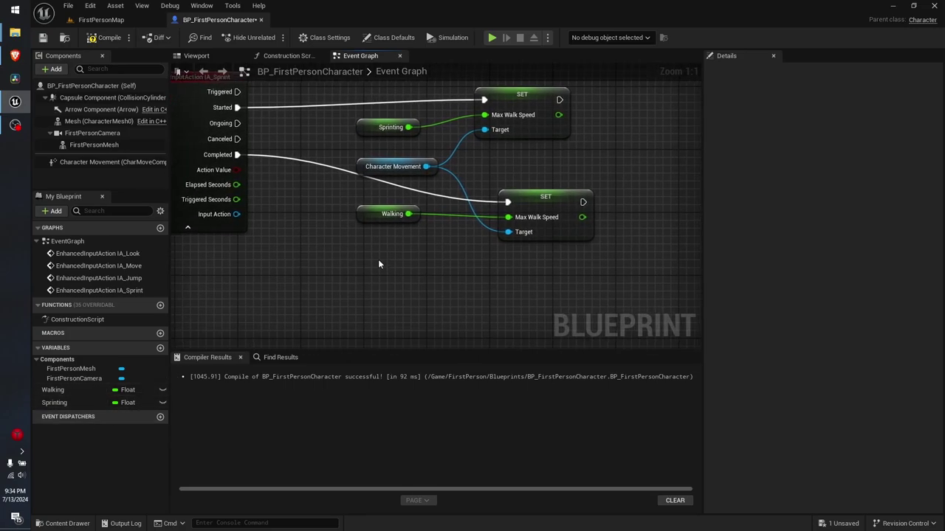
pyautogui.moveTo(369, 279); pyautogui.dragTo(401, 281, button='right')
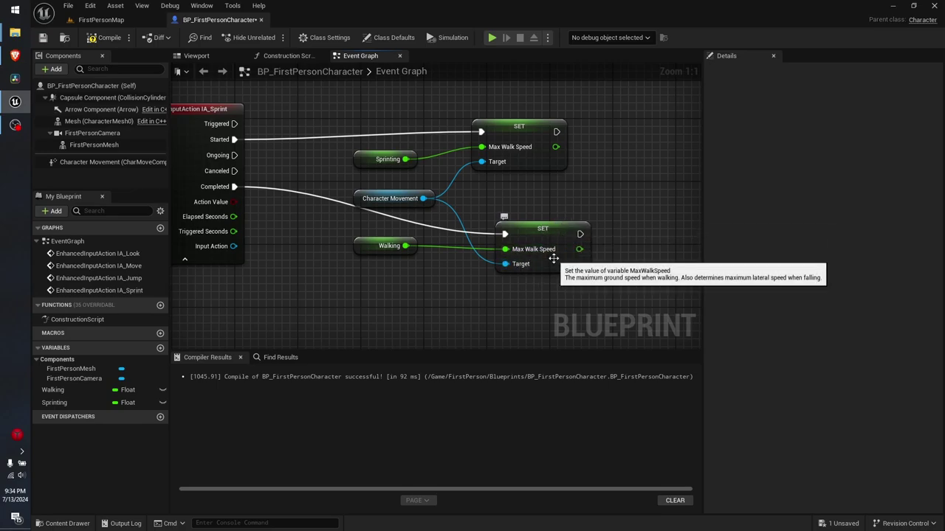
pyautogui.click(385, 246)
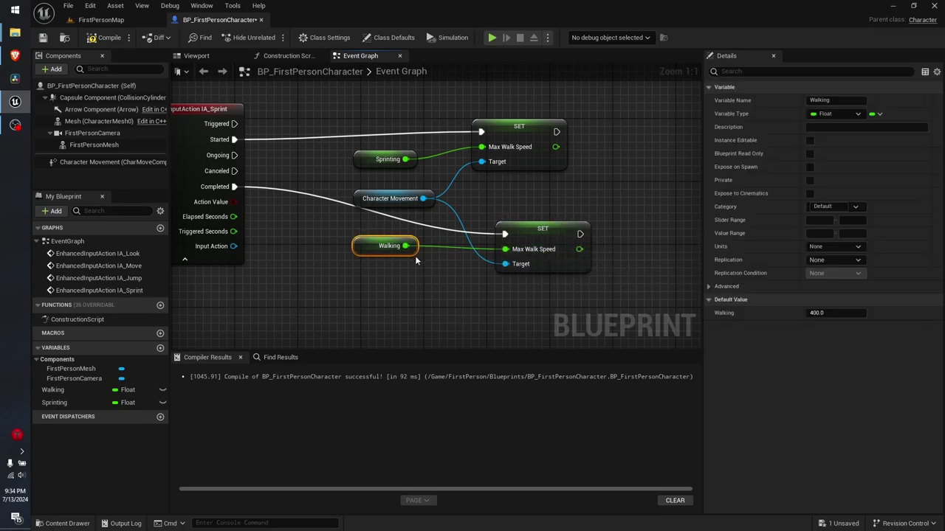
pyautogui.click(107, 38)
# Save everything, play-test walking forward, and stop the session with Esc.
pyautogui.hotkey('ctrl', 's')
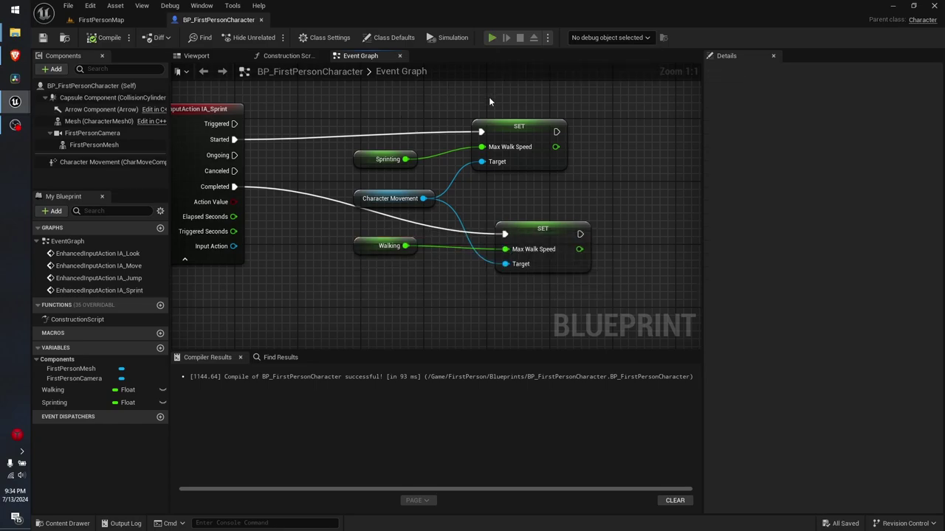
pyautogui.hotkey('alt', 'p')
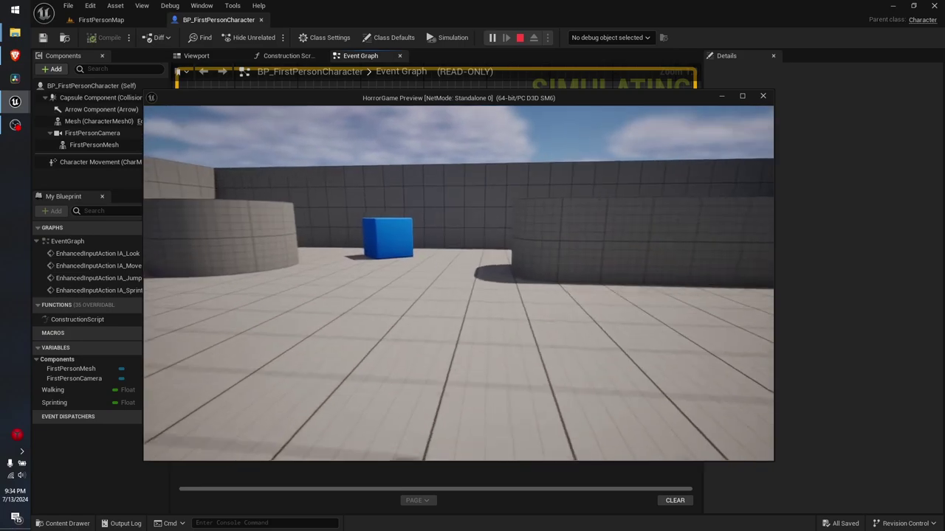
pyautogui.press('w')
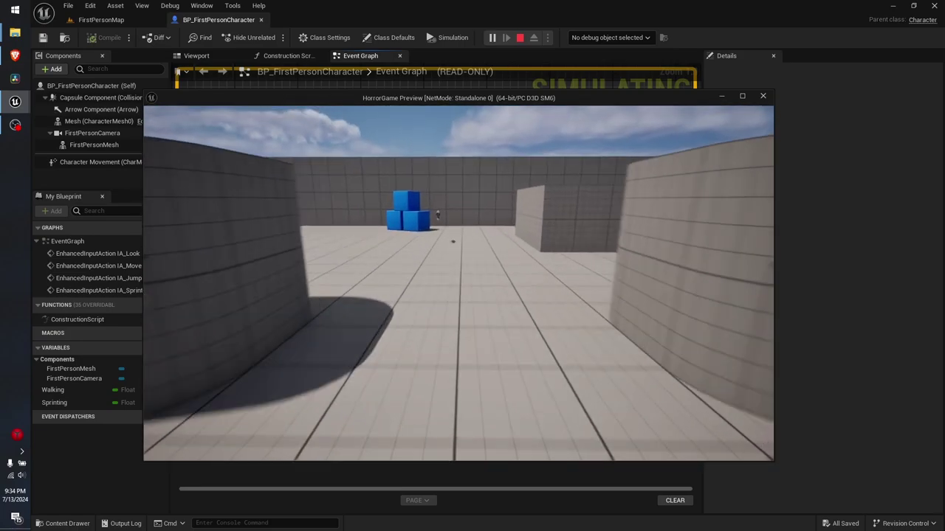
pyautogui.press('Escape')
# Add a Print String printing 'sprinting' after the Sprinting speed setter.
pyautogui.moveTo(624, 310); pyautogui.dragTo(566, 321, button='right')
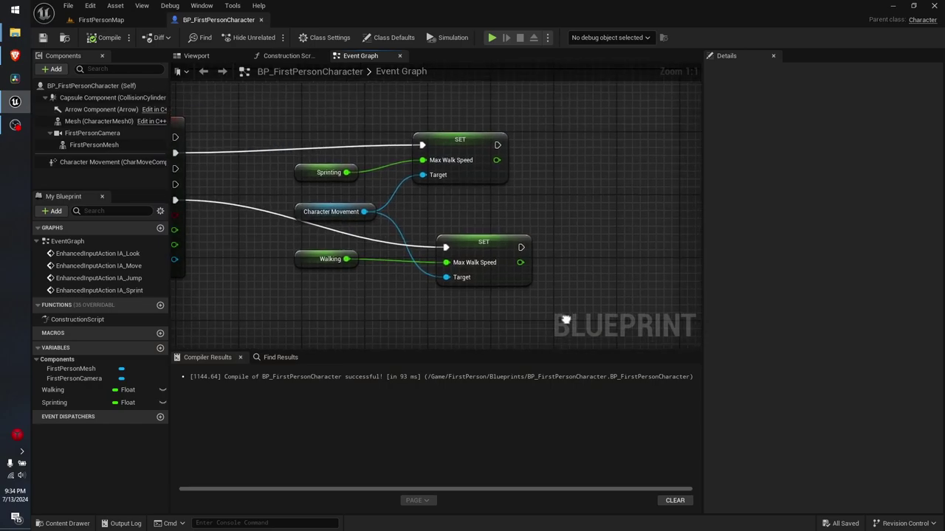
pyautogui.moveTo(503, 145); pyautogui.dragTo(576, 150)
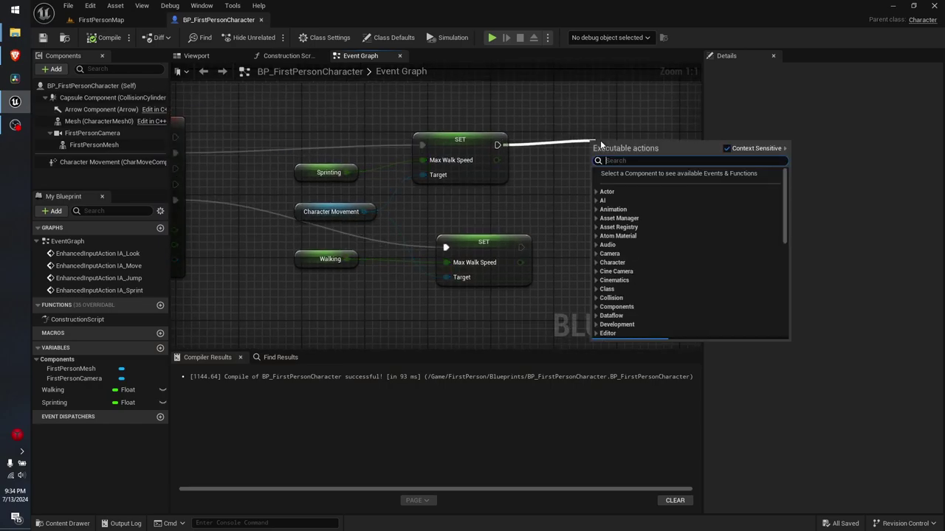
pyautogui.press('Escape')
pyautogui.click(627, 159)
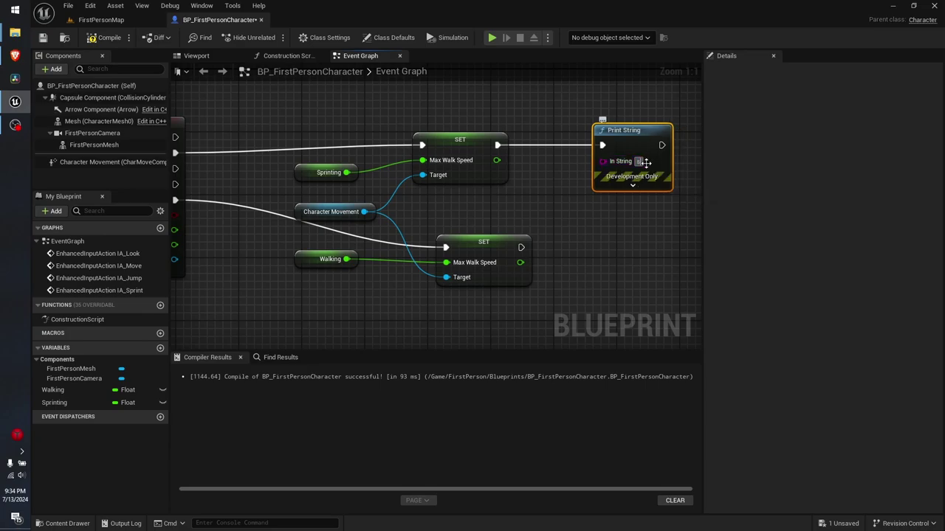
pyautogui.write('sprinting')
pyautogui.press('Return')
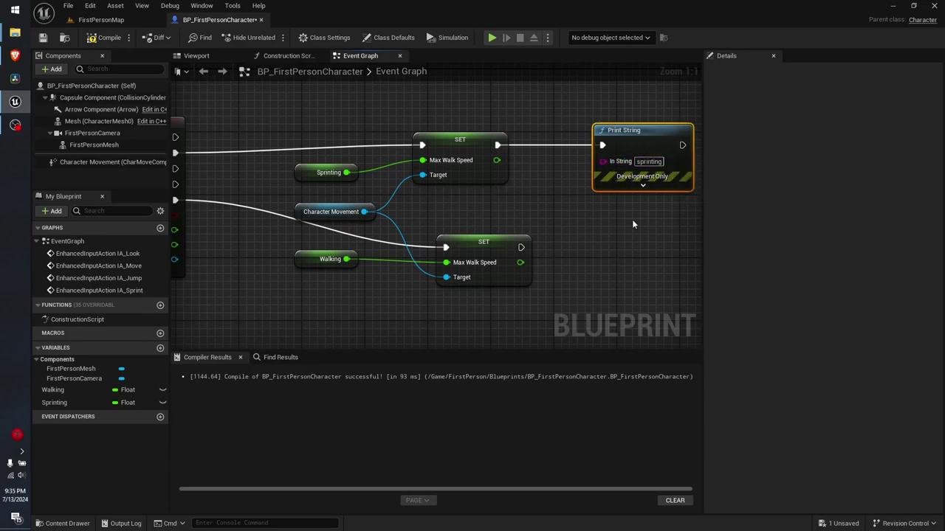
# Add a Print String printing 'walking' after the Walking speed setter.
pyautogui.moveTo(520, 247); pyautogui.dragTo(598, 239)
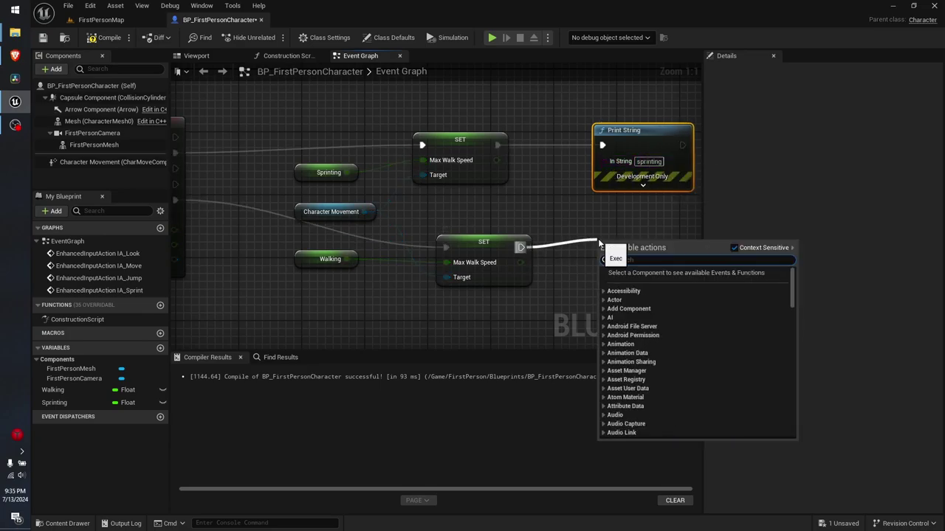
pyautogui.write('print')
pyautogui.press('Return')
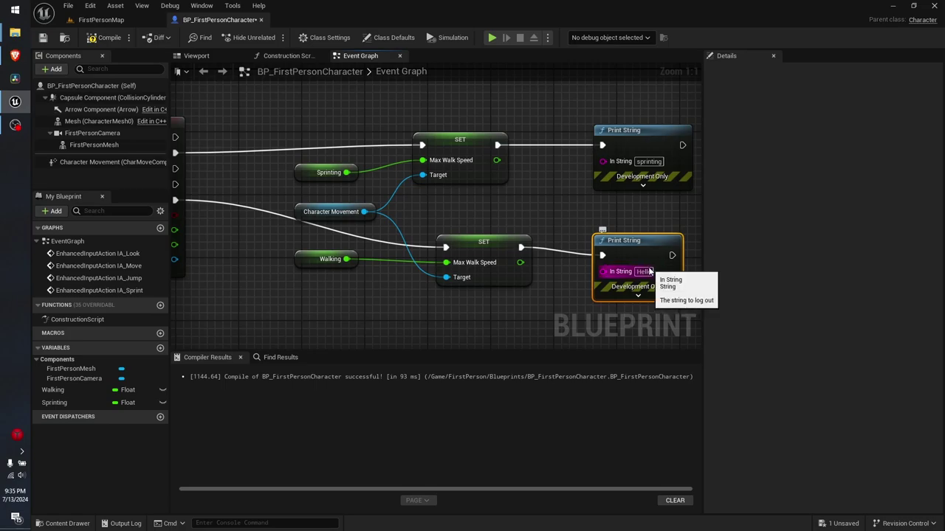
pyautogui.click(644, 272)
pyautogui.write('walking')
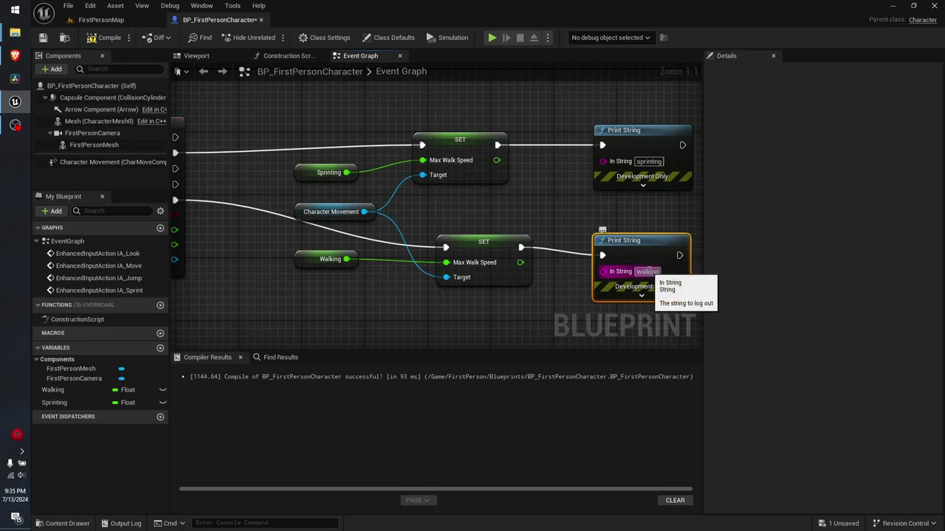
pyautogui.press('Return')
pyautogui.moveTo(379, 305); pyautogui.dragTo(445, 270, button='right')
# Save and compile, then play-test sprinting and walking to see both messages.
pyautogui.hotkey('ctrl', 's')
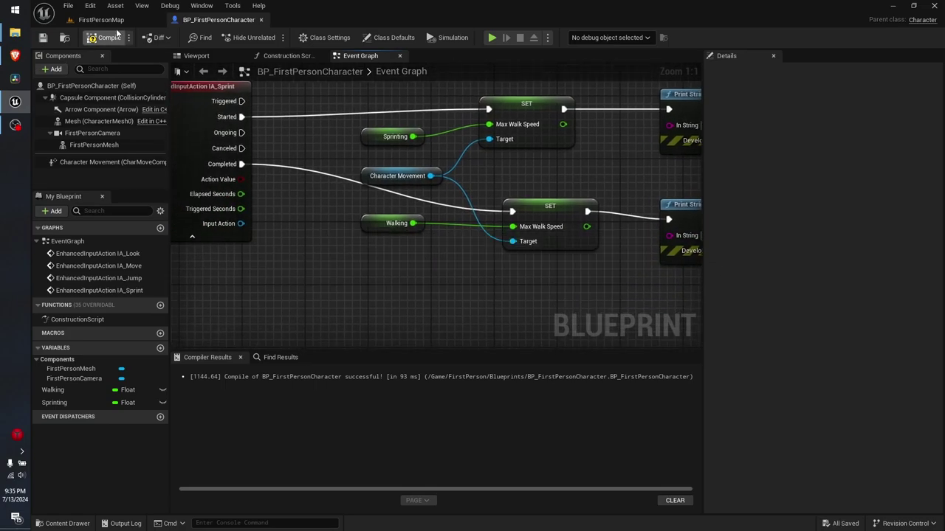
pyautogui.click(116, 33)
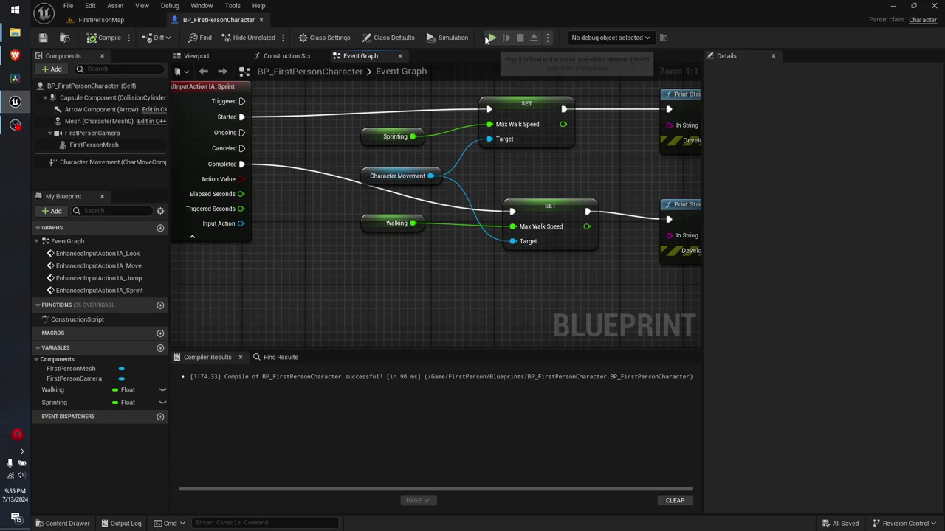
pyautogui.click(491, 37)
pyautogui.click(572, 334)
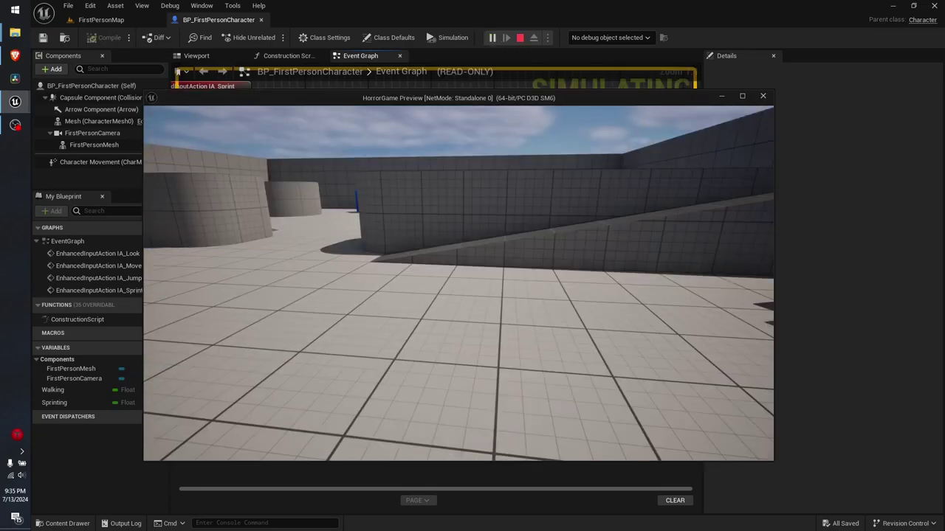
pyautogui.hotkey('shift', 'w')
pyautogui.press('w')
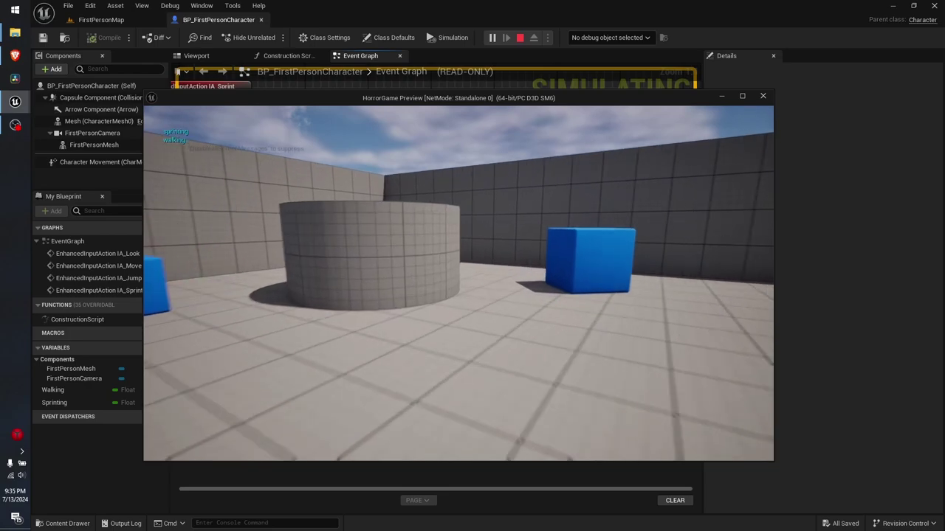
pyautogui.press('shift')
pyautogui.press('s')
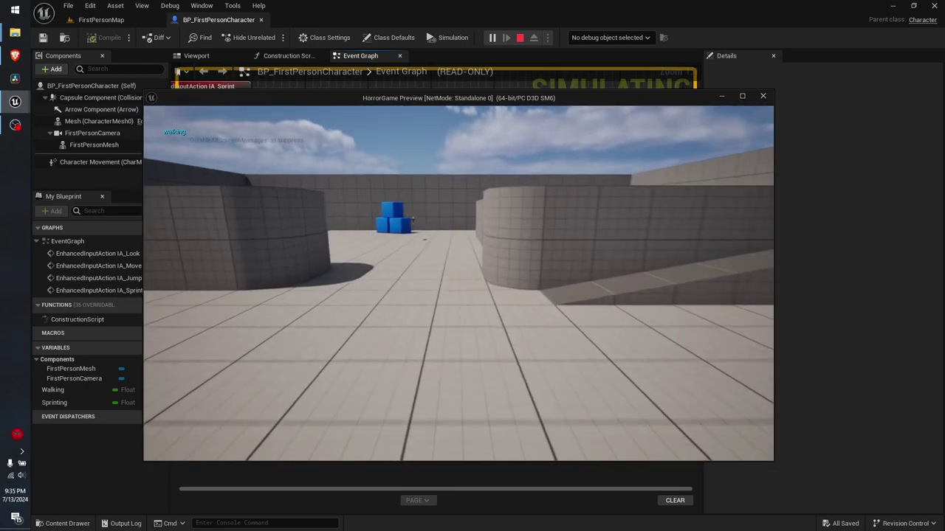
pyautogui.press('Escape')
pyautogui.click(88, 37)
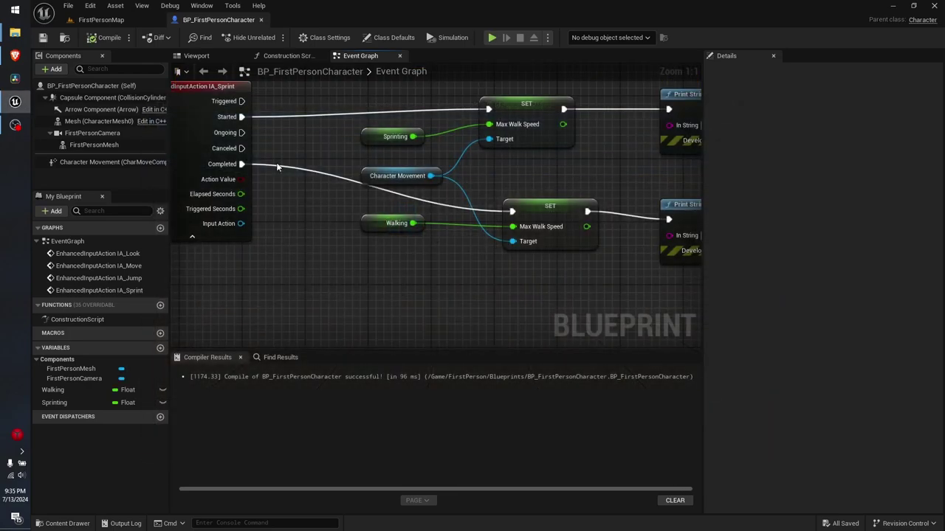
# Change Sprinting's default value from 600 to 800, then switch to FirstPersonMap.
pyautogui.click(101, 20)
pyautogui.click(218, 19)
pyautogui.click(78, 391)
pyautogui.click(78, 403)
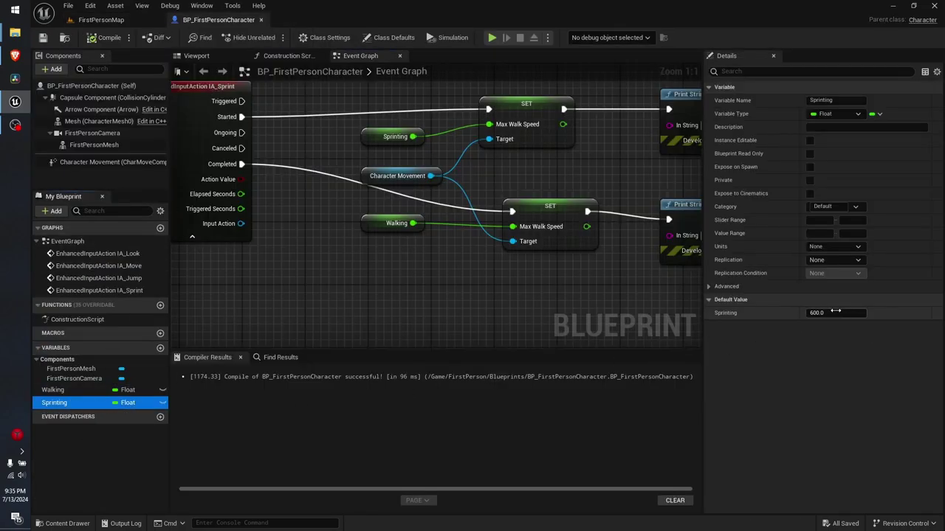
pyautogui.click(834, 311)
pyautogui.write('800')
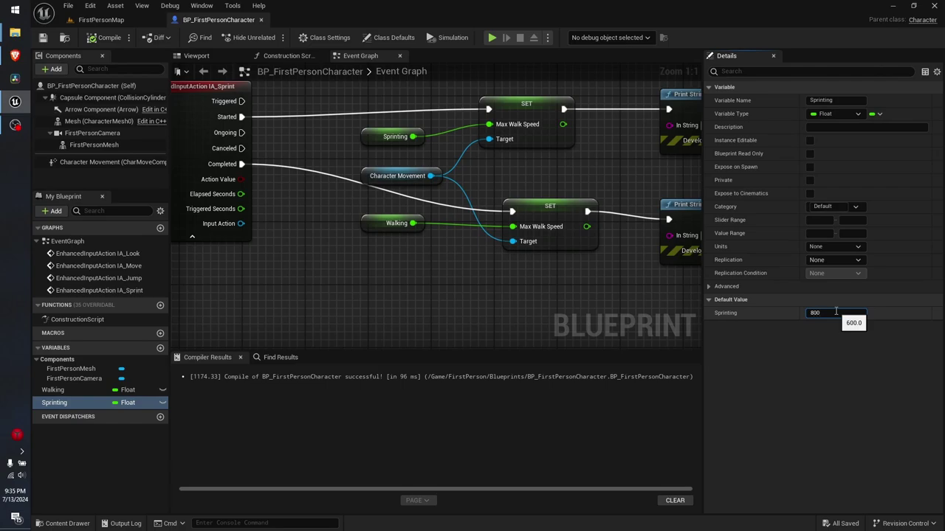
pyautogui.click(101, 20)
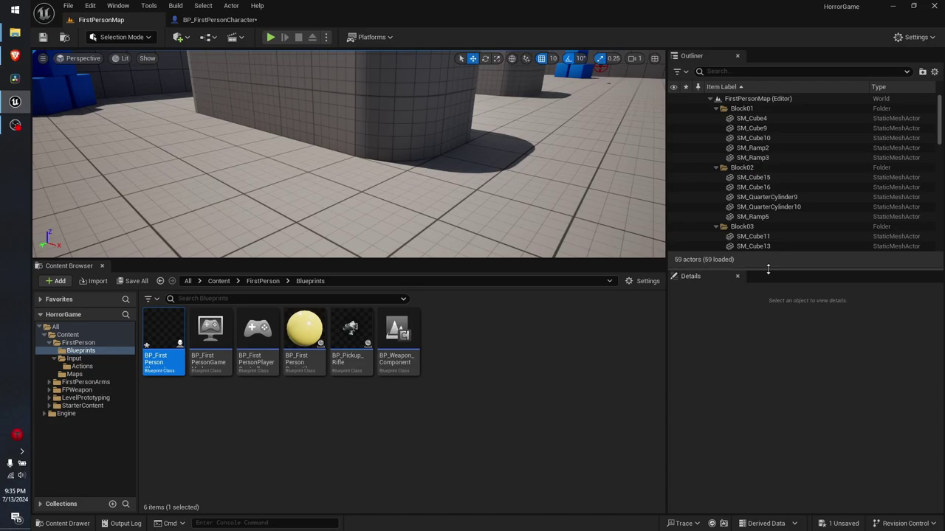
# Start a play-test and display BP_FirstPersonCharacter0's movement properties in Details.
pyautogui.moveTo(772, 272); pyautogui.dragTo(773, 300)
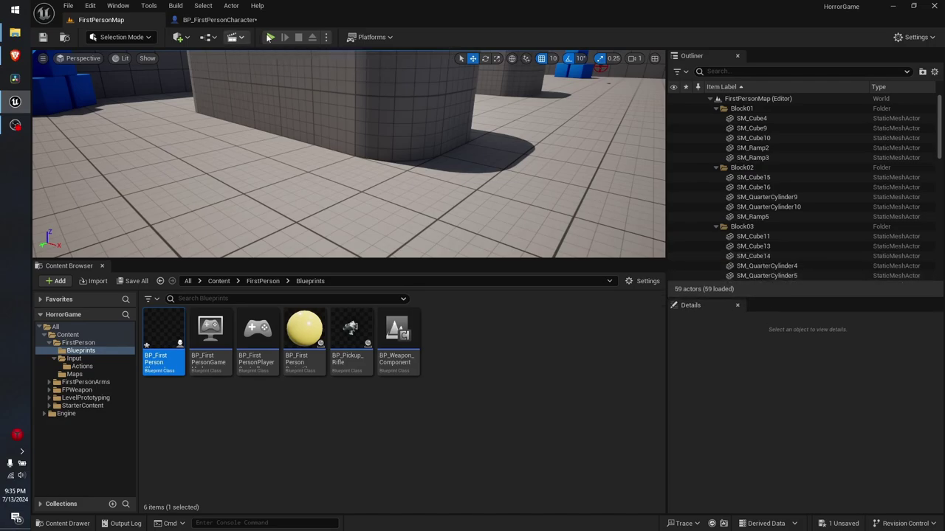
pyautogui.click(272, 37)
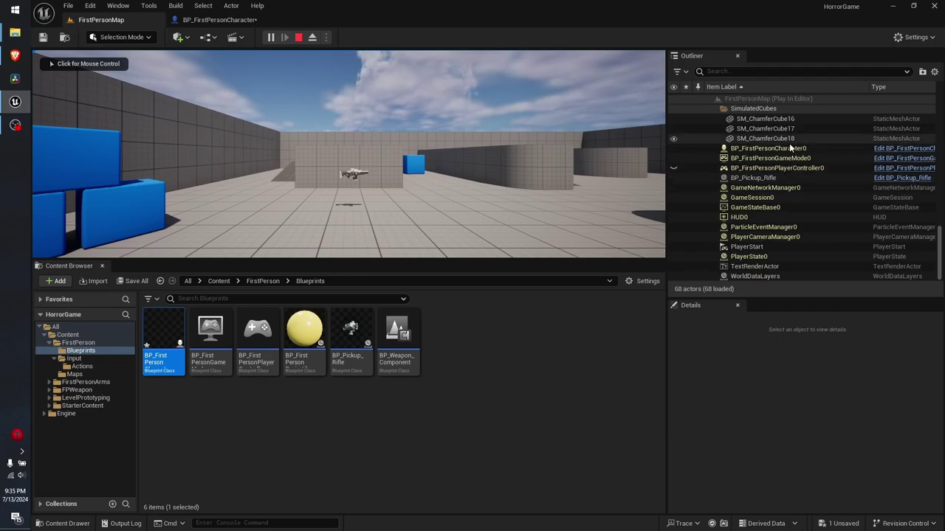
pyautogui.click(785, 150)
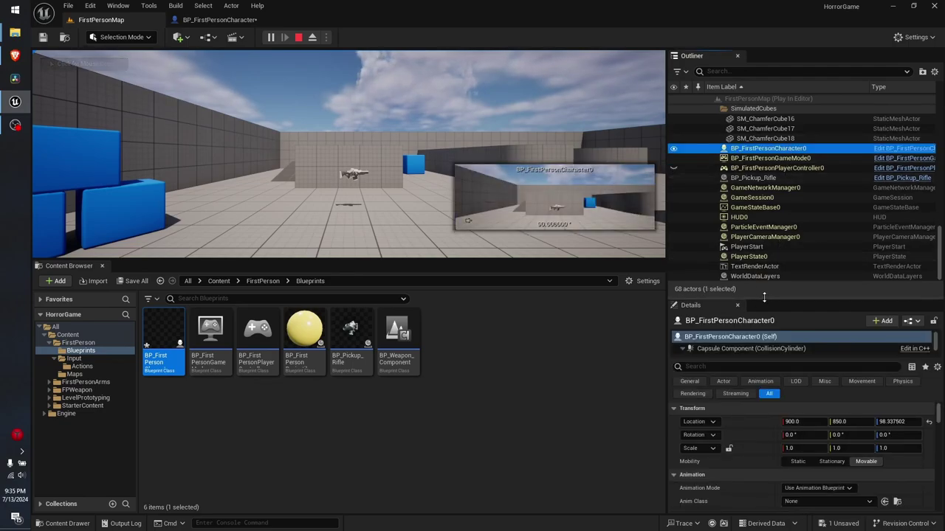
pyautogui.moveTo(779, 298); pyautogui.dragTo(779, 153)
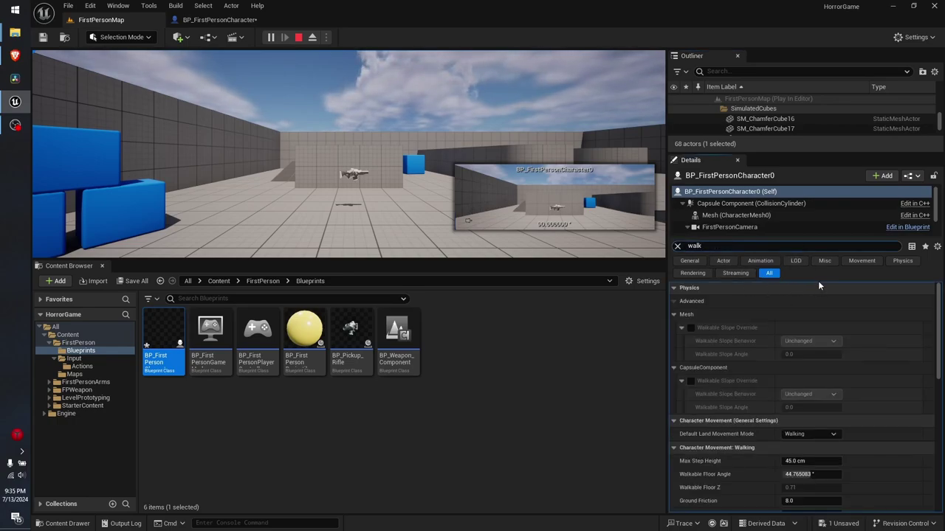
pyautogui.scroll(-3, 776, 323)
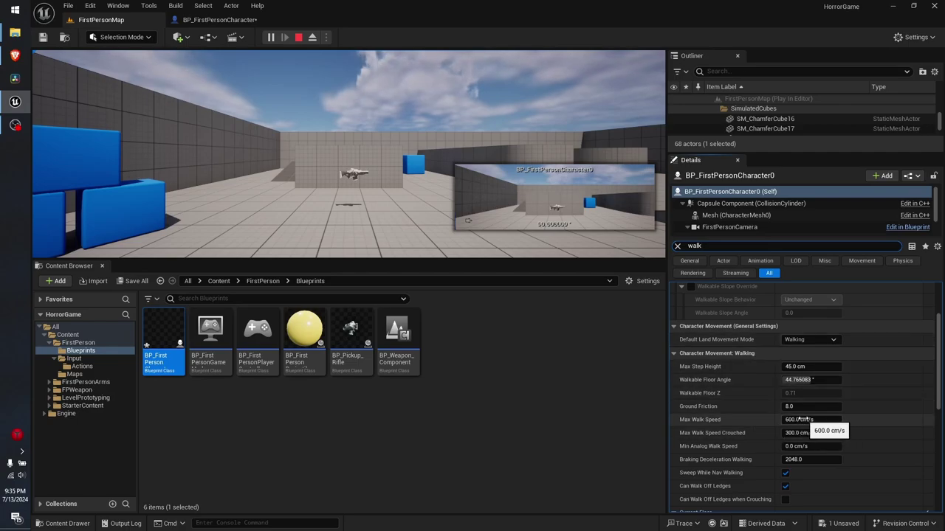
# Run with and without Shift, watching Max Walk Speed switch between 800 and 400.
pyautogui.click(363, 208)
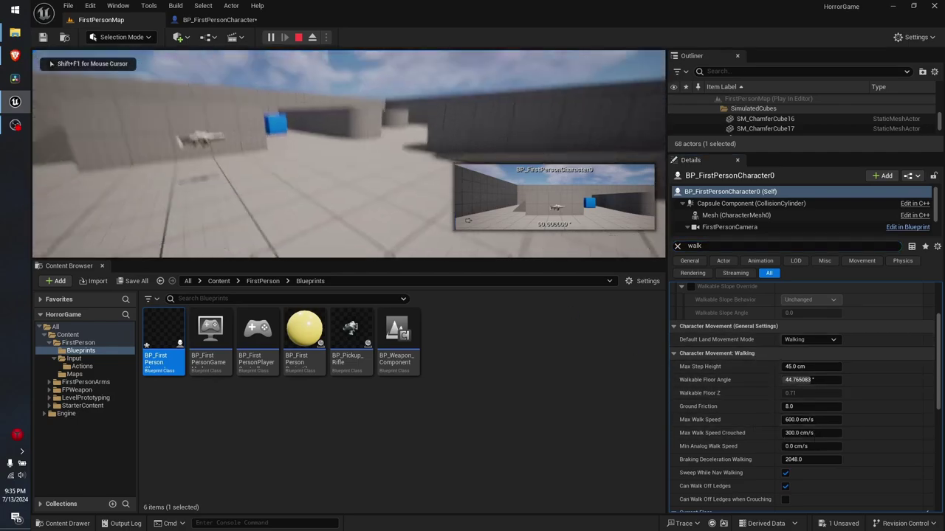
pyautogui.press('shift')
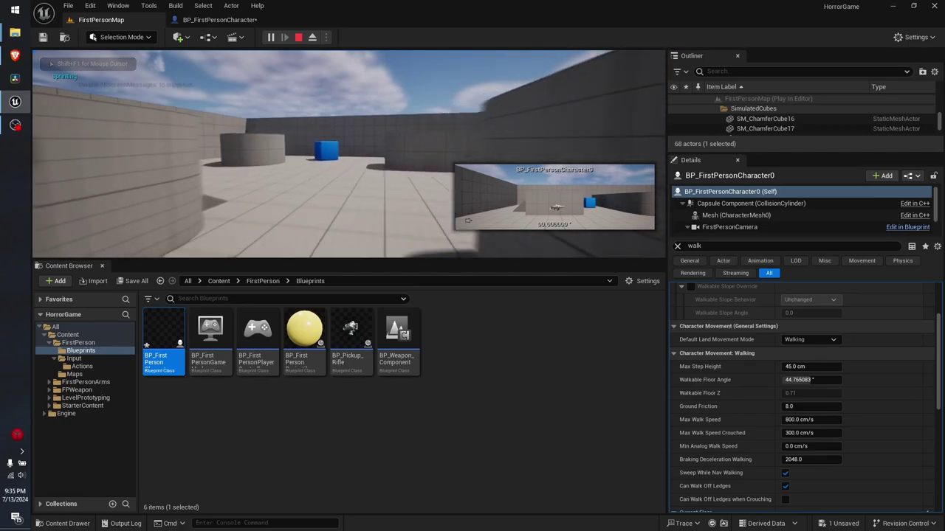
pyautogui.press('w')
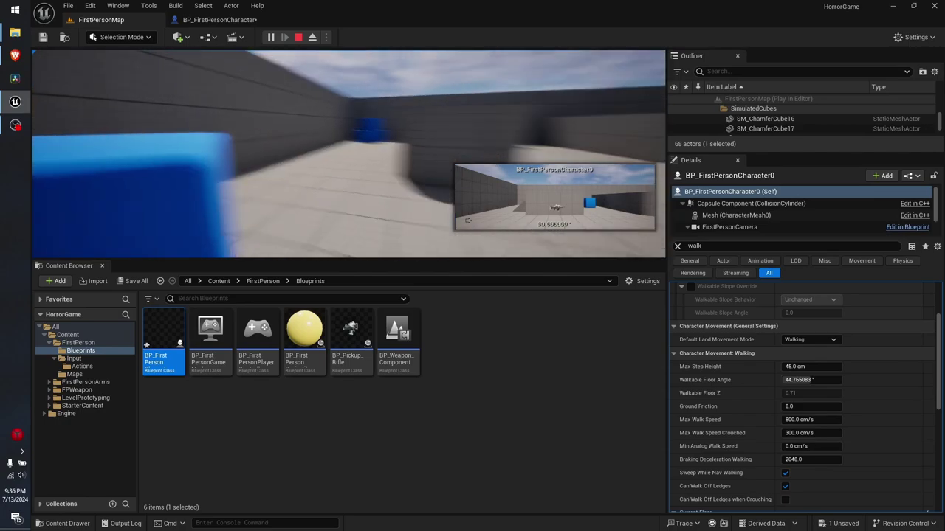
pyautogui.press('w')
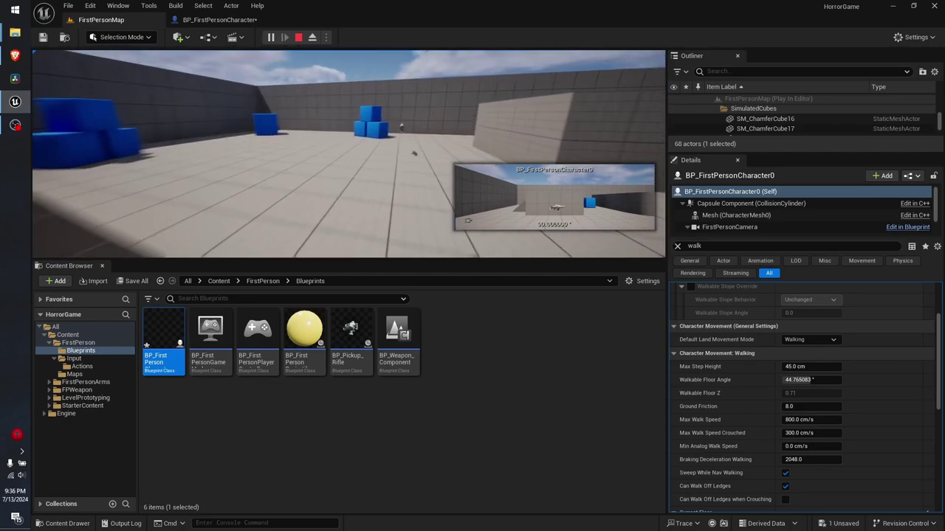
pyautogui.press('w')
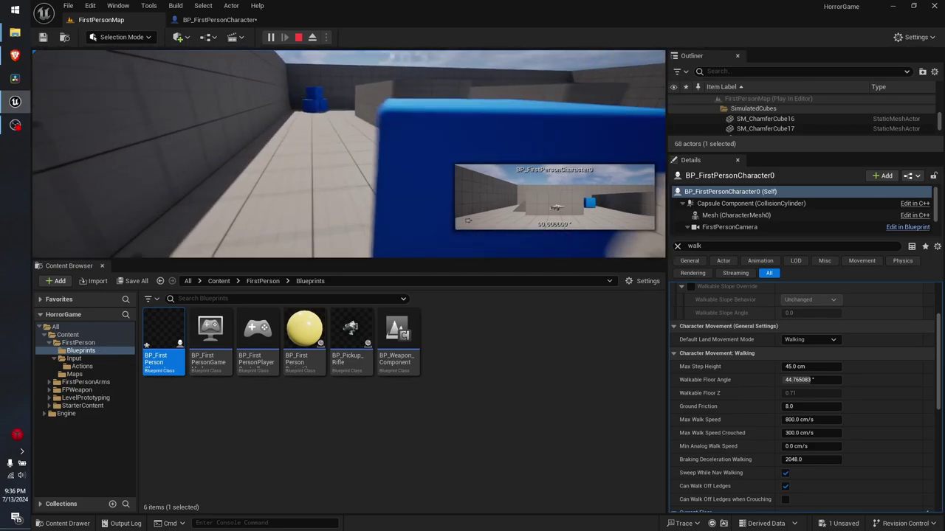
pyautogui.press('w')
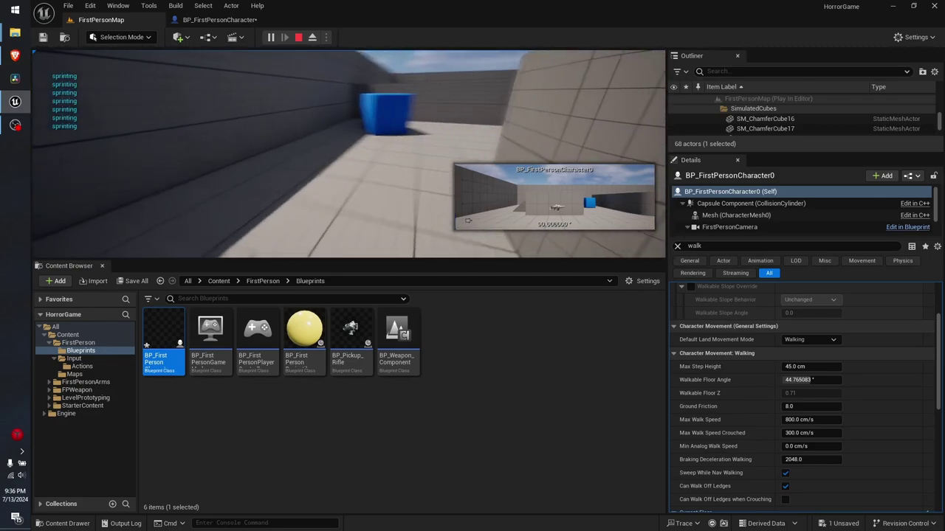
pyautogui.press('w')
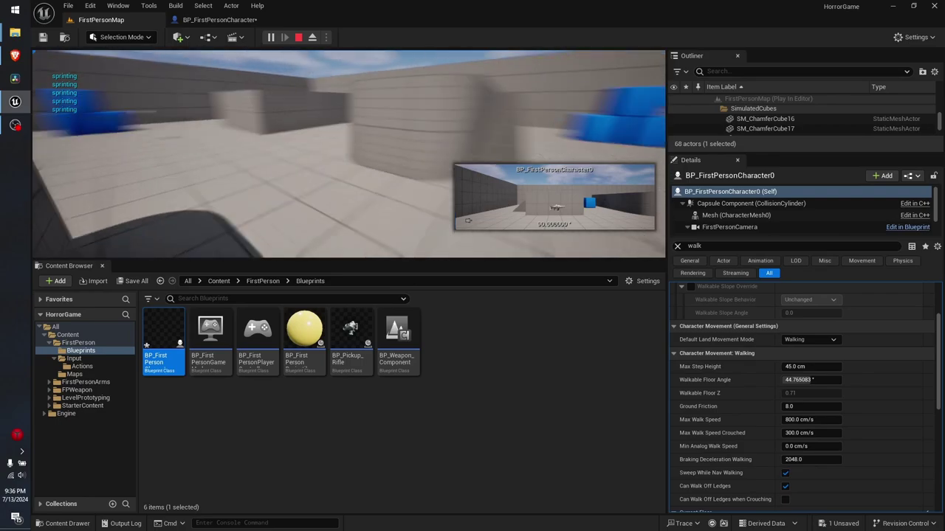
pyautogui.press('w')
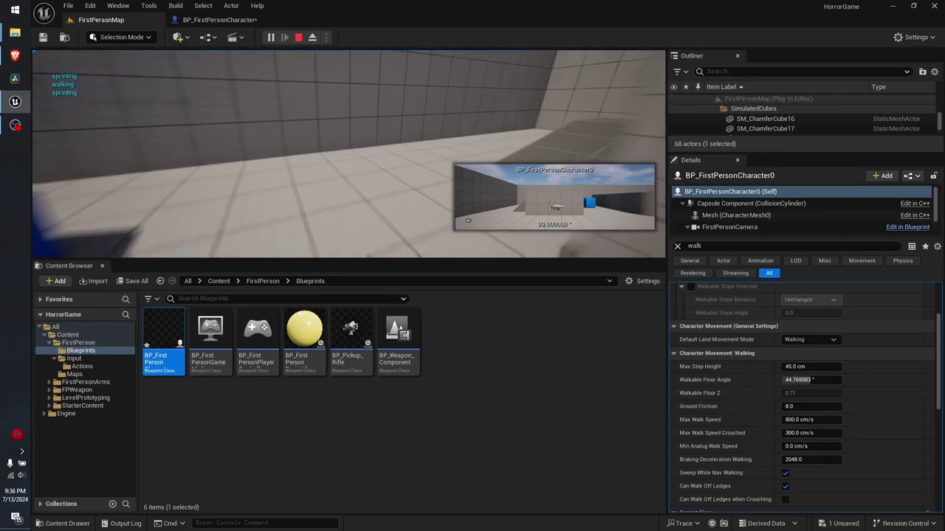
pyautogui.press('shift')
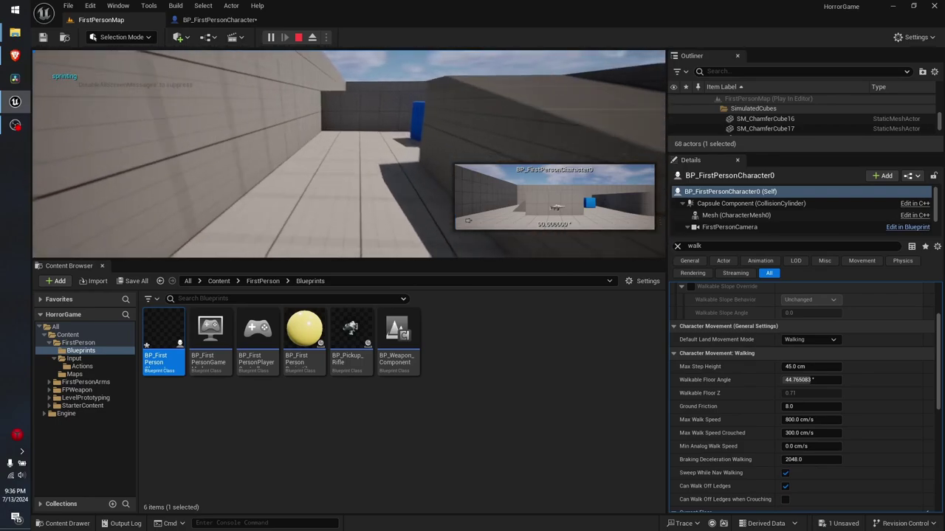
pyautogui.press('w')
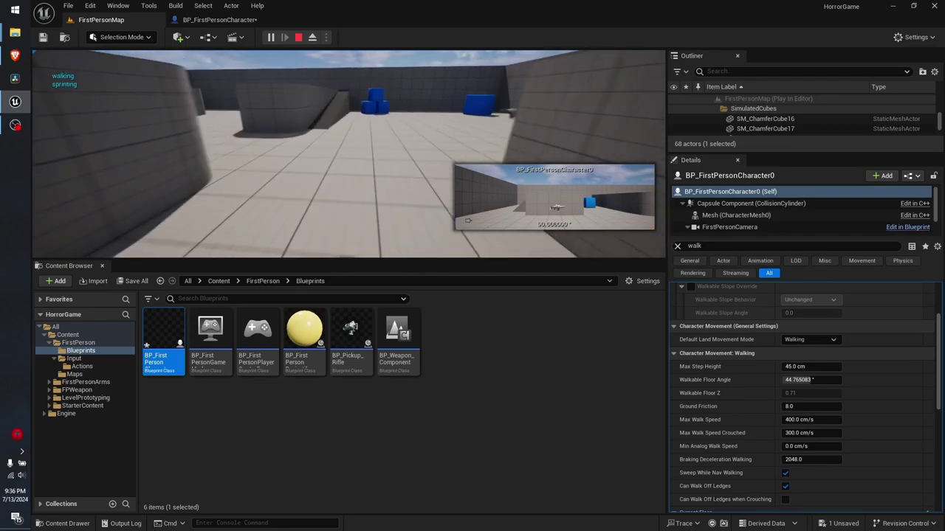
pyautogui.press('w')
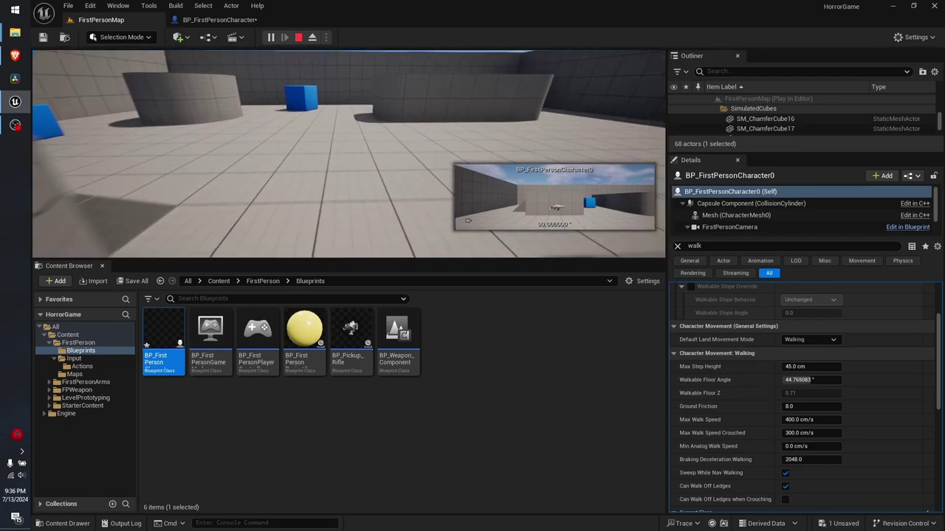
pyautogui.press('Escape')
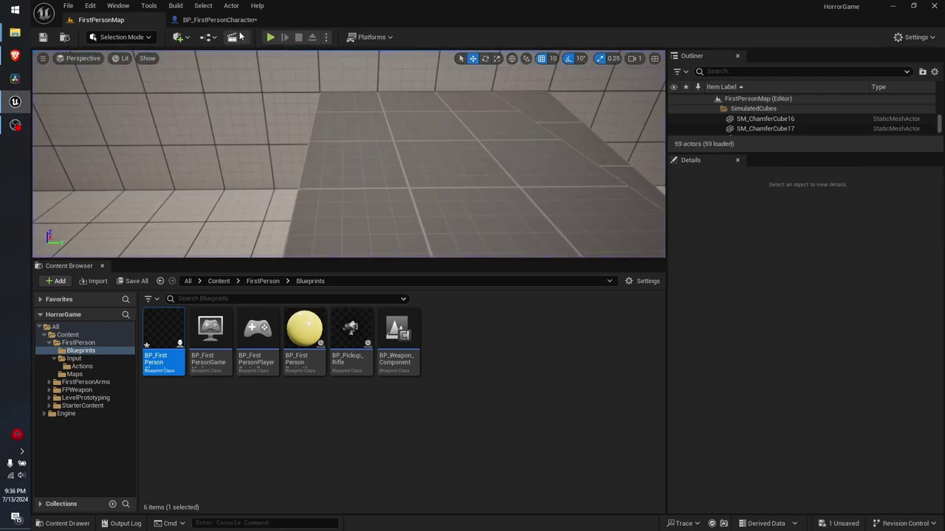
# Connect IA_Sprint's Canceled pin to the Walking speed setter, compile, and start playing.
pyautogui.click(195, 18)
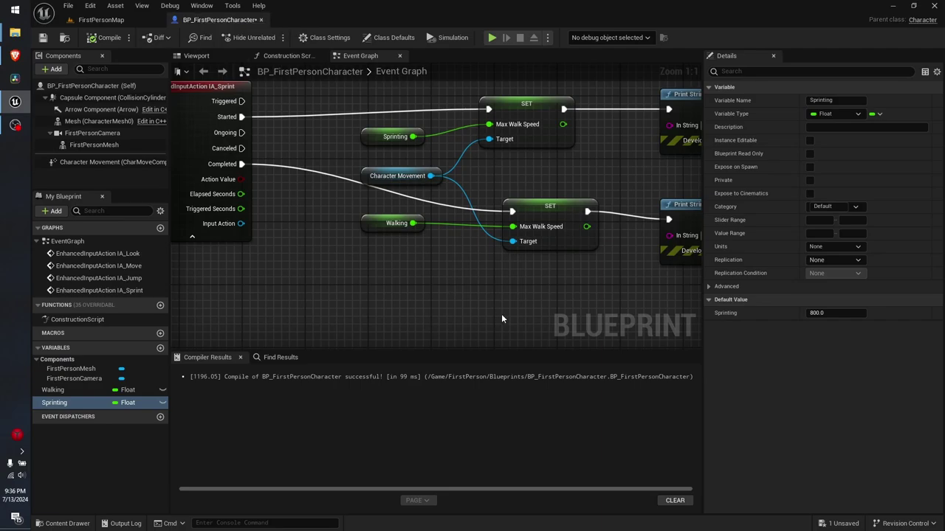
pyautogui.moveTo(501, 314)
pyautogui.mouseDown(button='right')
pyautogui.moveTo(434, 310)
pyautogui.moveTo(456, 278)
pyautogui.mouseUp(button='right')
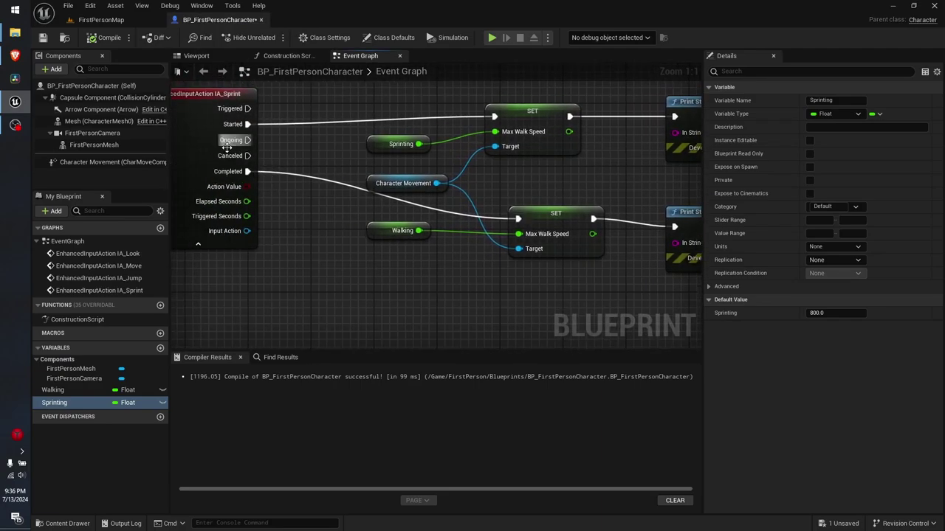
pyautogui.moveTo(247, 155)
pyautogui.mouseDown()
pyautogui.moveTo(552, 250)
pyautogui.moveTo(520, 218)
pyautogui.mouseUp()
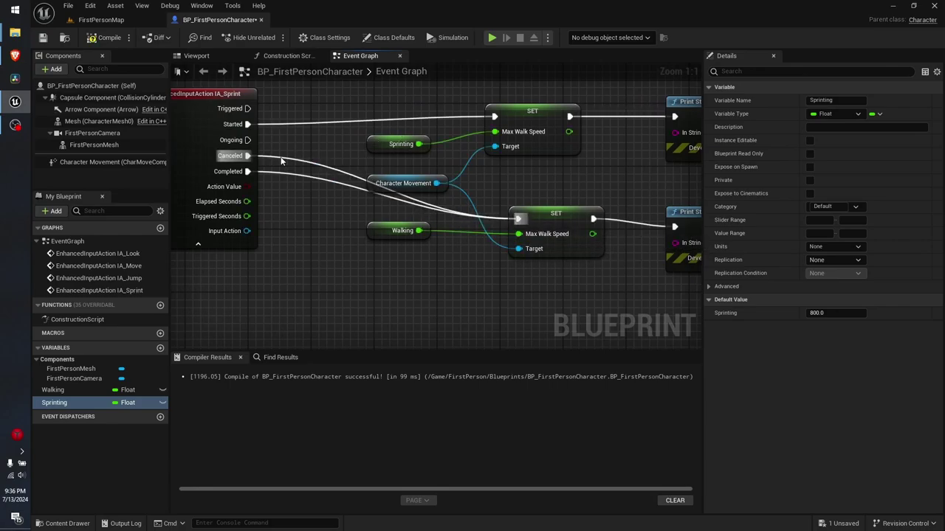
pyautogui.click(103, 37)
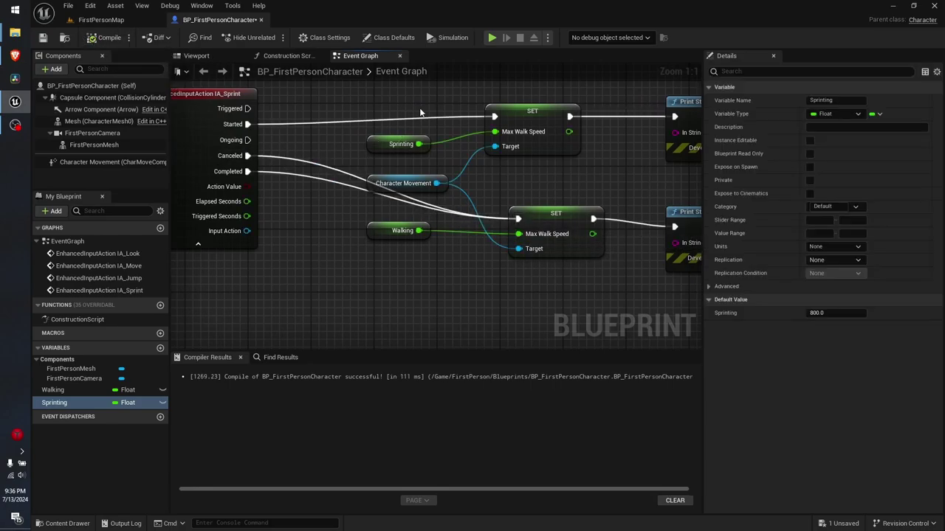
pyautogui.click(491, 39)
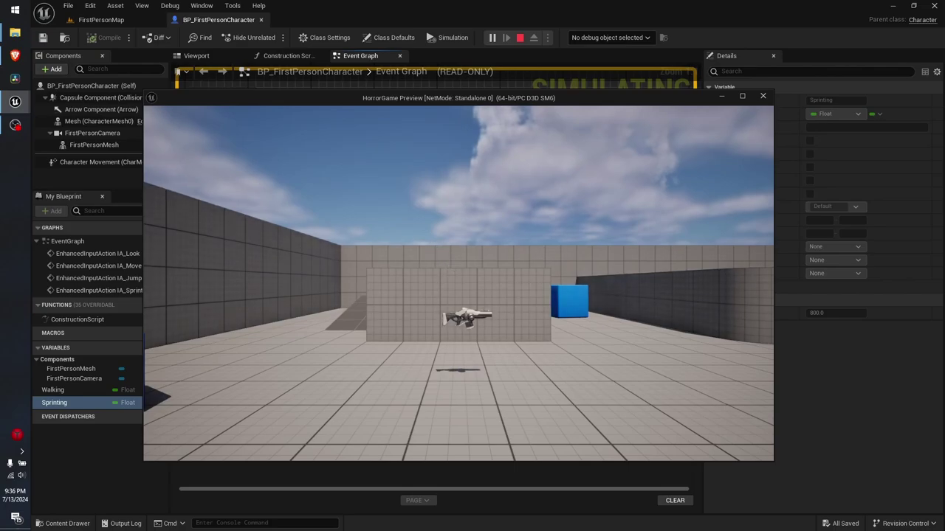
# Walk and toggle sprinting toward the blue cube and up the ramp.
pyautogui.press('w')
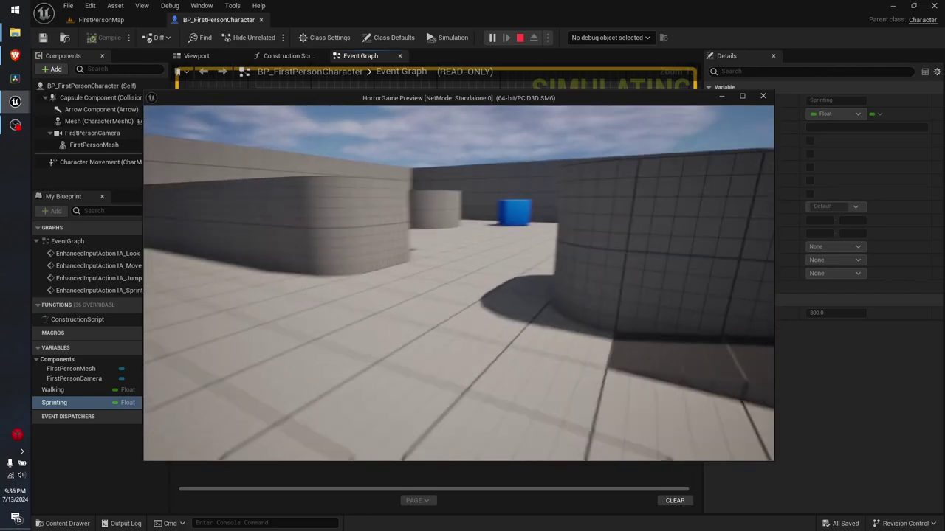
pyautogui.press('shift')
pyautogui.press('shift')
pyautogui.press('shift')
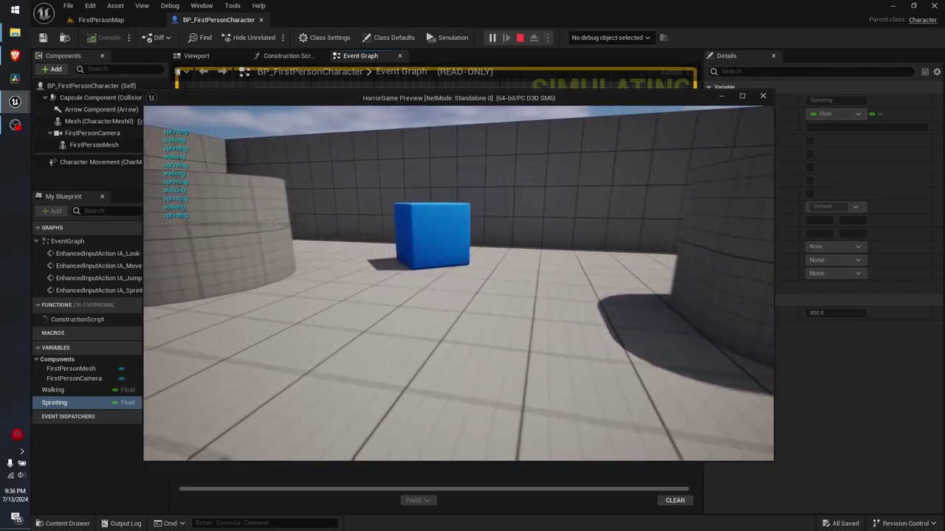
pyautogui.press('shift')
pyautogui.press('shift')
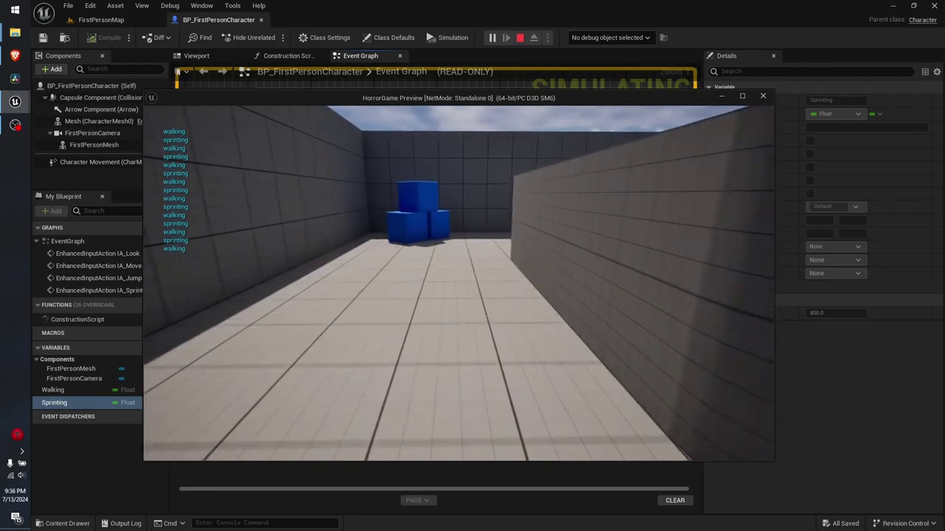
pyautogui.press('w')
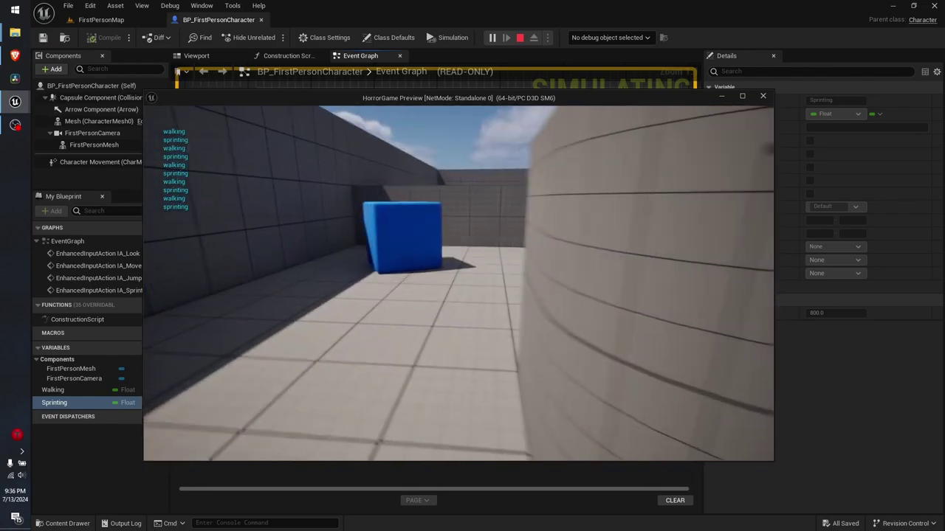
pyautogui.press('shift')
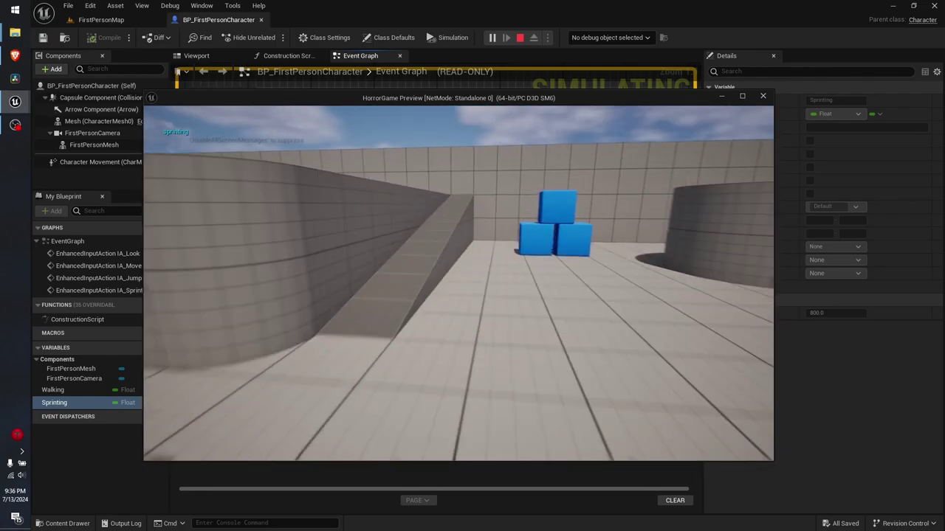
pyautogui.press('w')
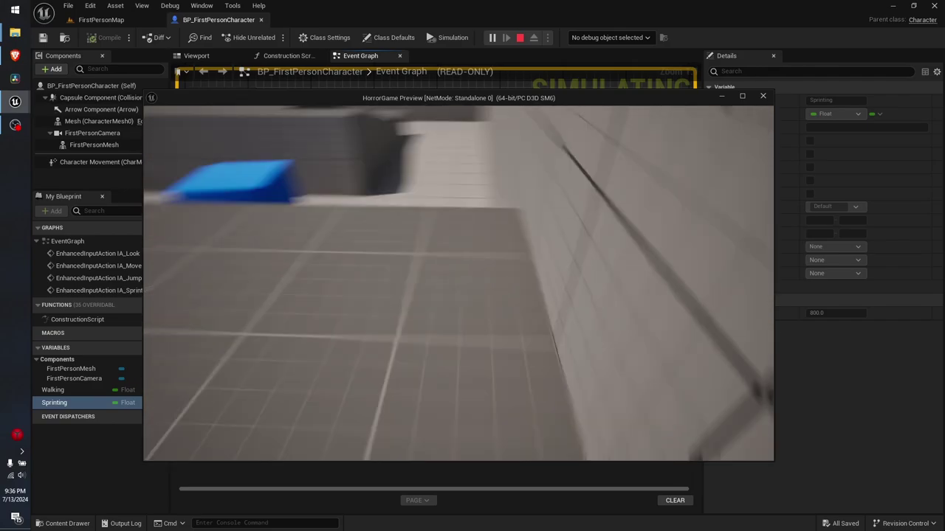
pyautogui.press('w')
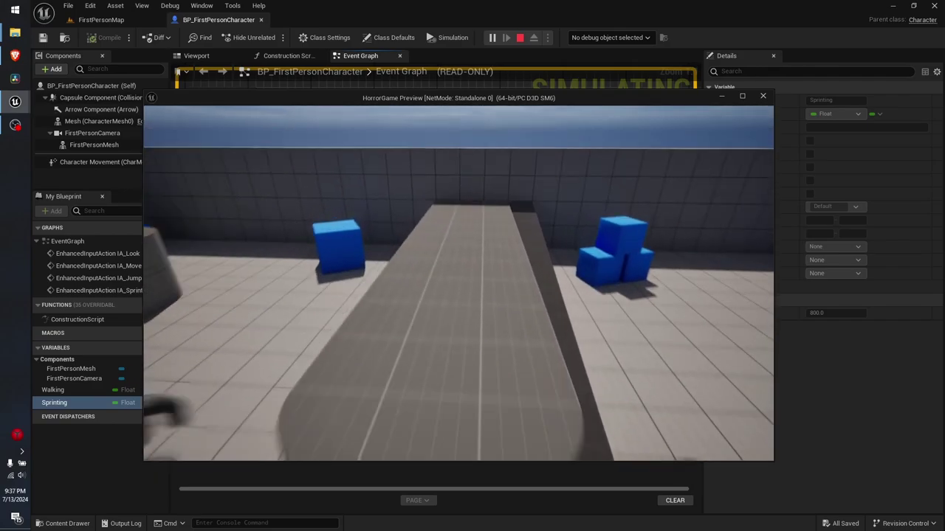
pyautogui.press('w')
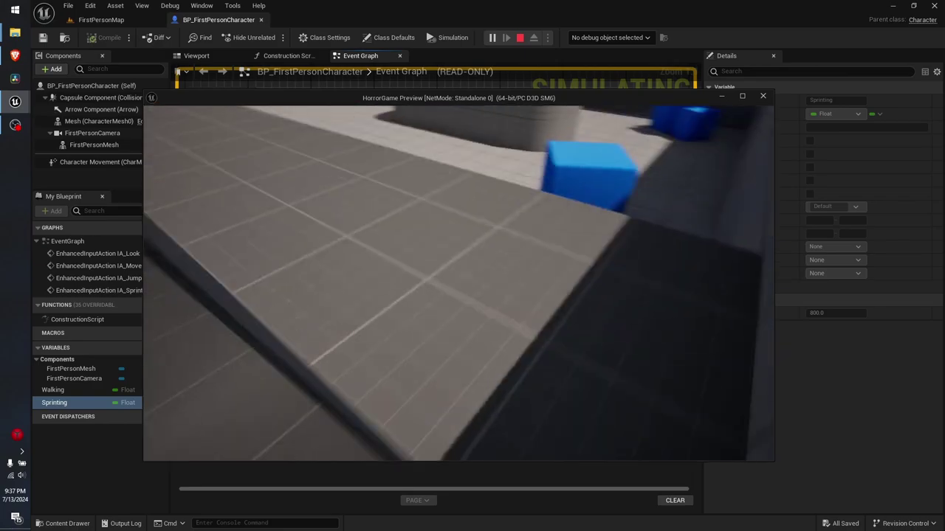
# Move down the ramp, past the block and over the ledge, then end the play-test.
pyautogui.press('w')
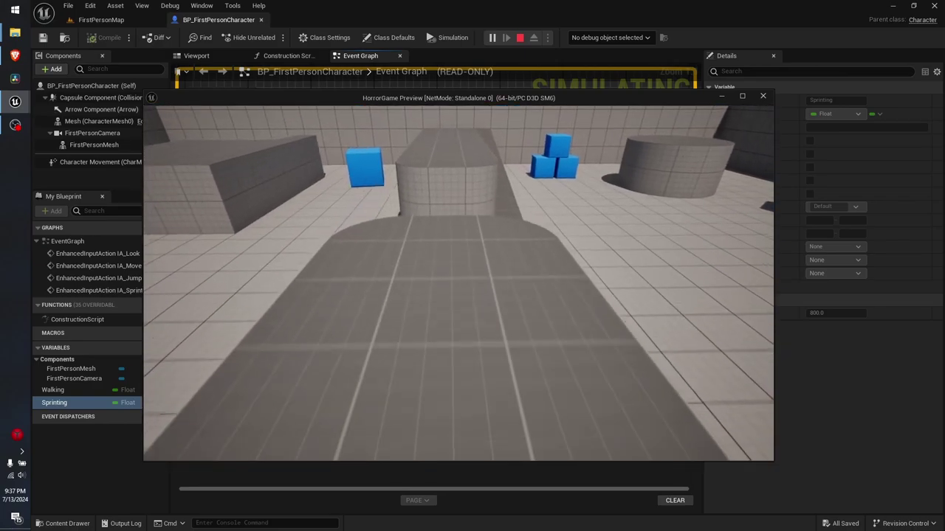
pyautogui.press('w')
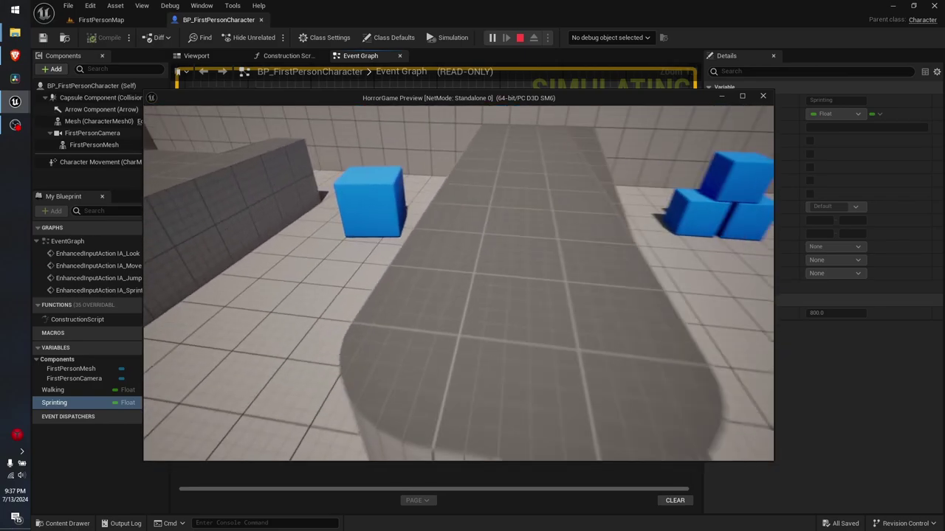
pyautogui.press('w')
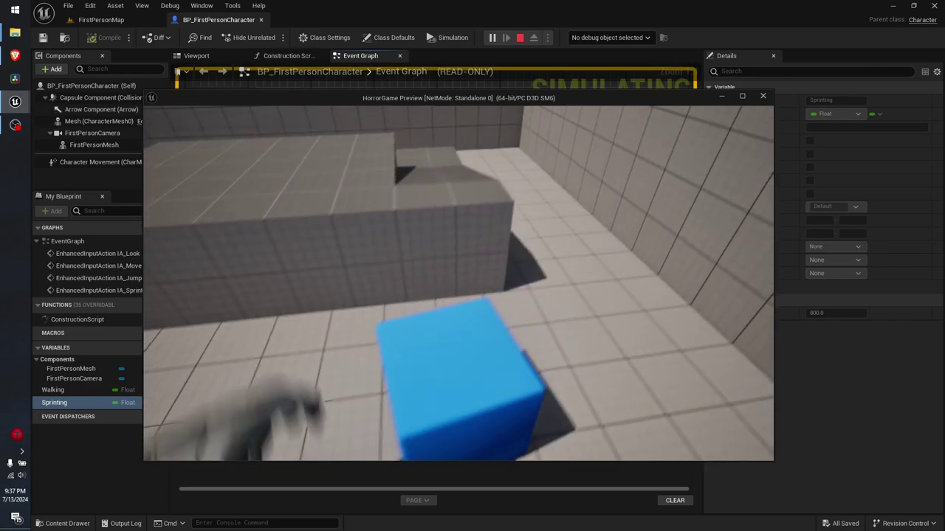
pyautogui.press('w')
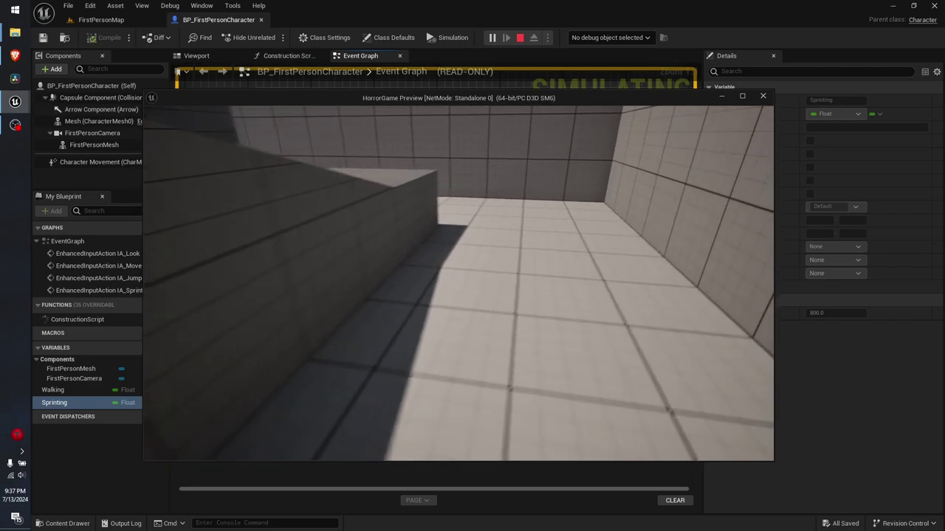
pyautogui.press('w')
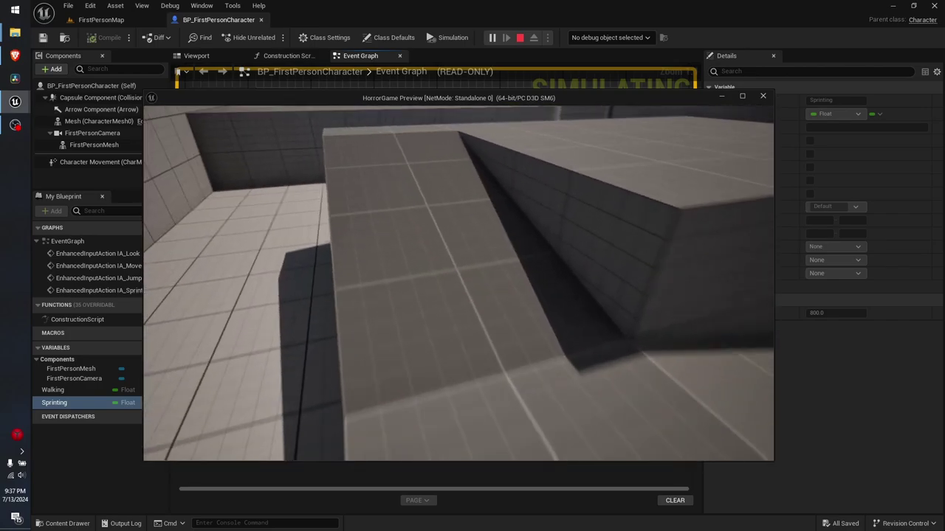
pyautogui.press('w')
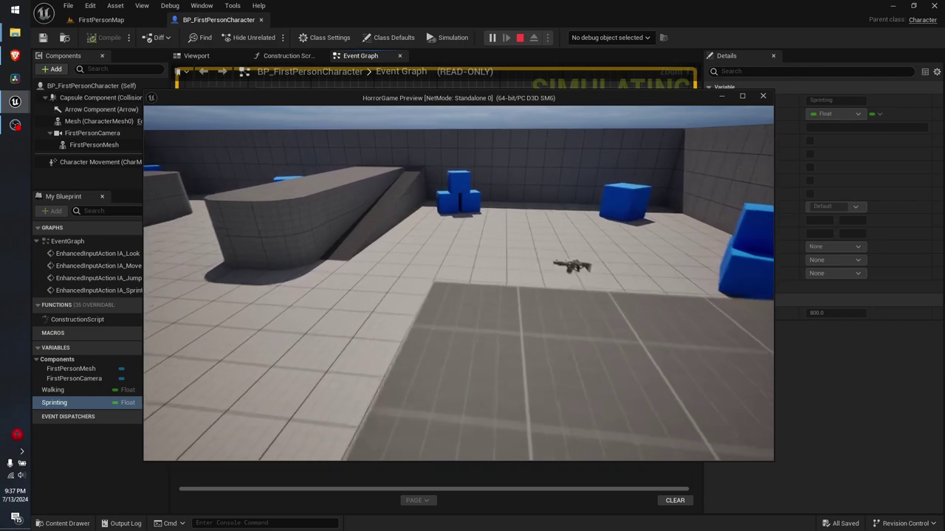
pyautogui.press('Escape')
# Check the Walking variable's default, then play-test sprinting at 600 and walking, and stop the session.
pyautogui.moveTo(498, 327); pyautogui.dragTo(466, 311, button='right')
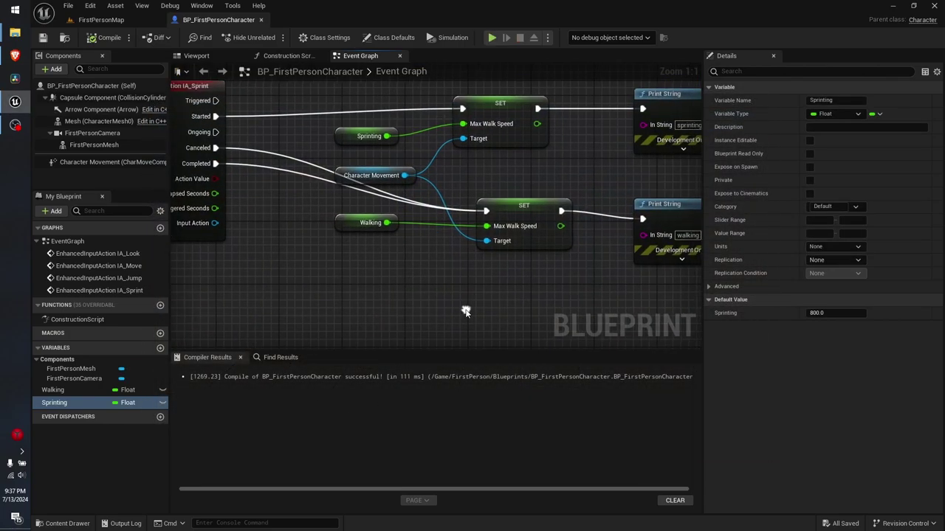
pyautogui.click(98, 390)
pyautogui.hotkey('alt', 'p')
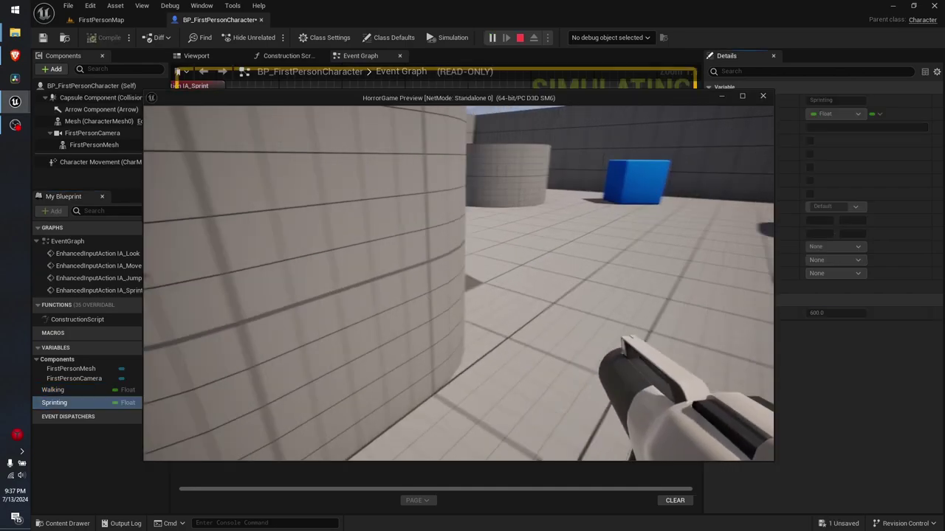
pyautogui.press('w')
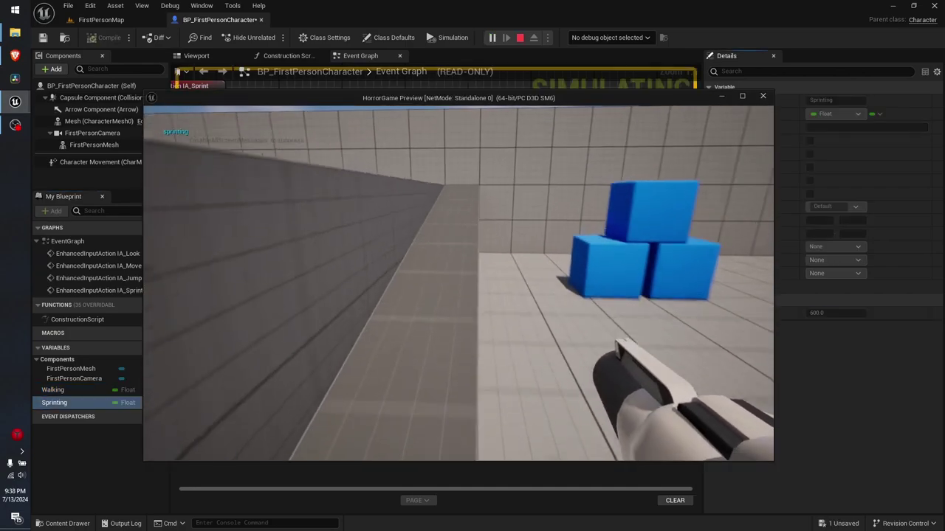
pyautogui.press('shift')
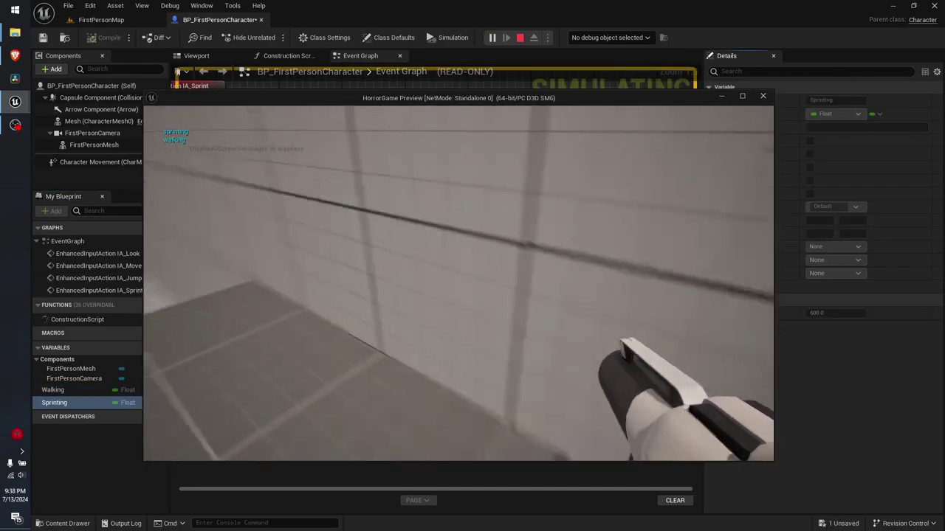
pyautogui.press('Escape')
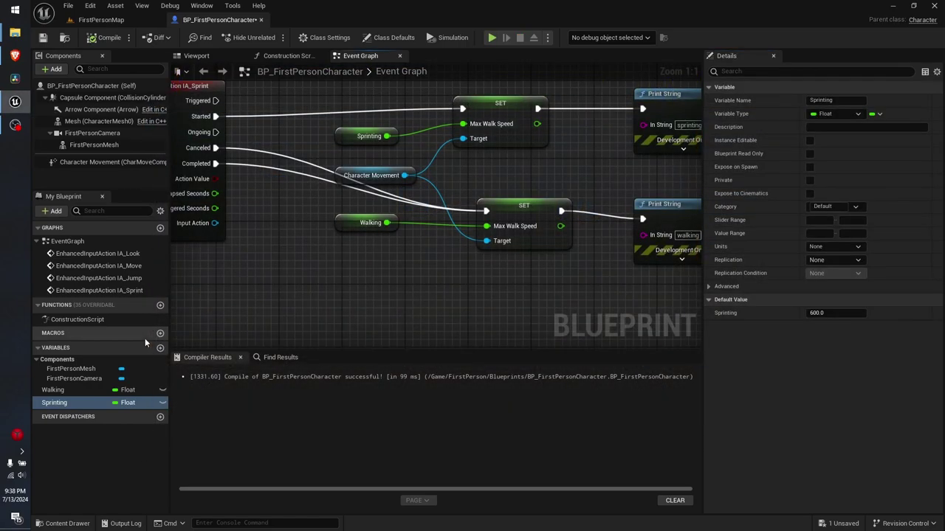
pyautogui.moveTo(329, 108); pyautogui.dragTo(355, 116, button='right')
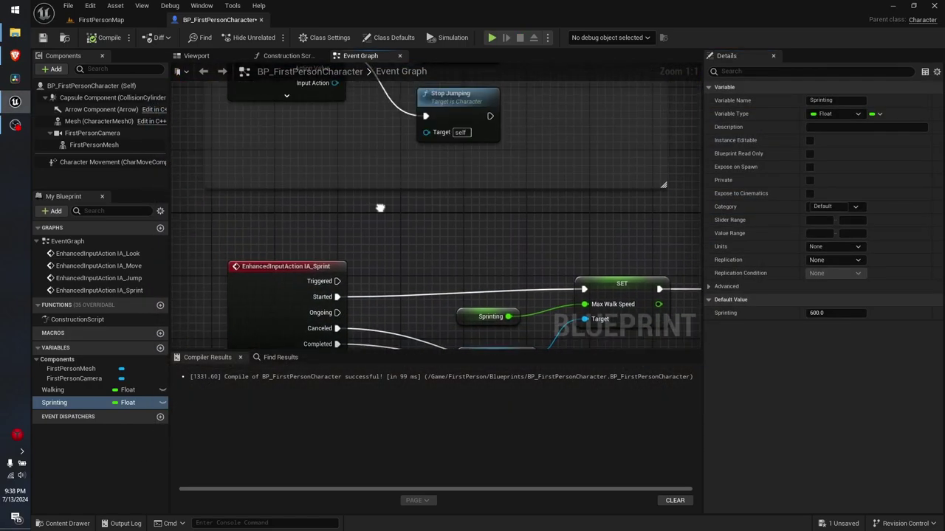
# Set Character Movement's Max Walk Speed to 300, compile and save, and start a play-test.
pyautogui.click(110, 161)
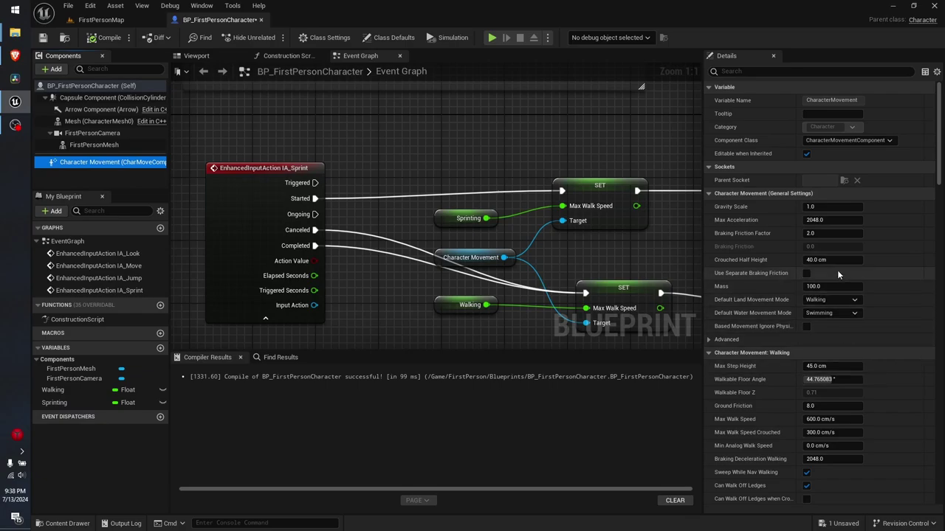
pyautogui.click(820, 419)
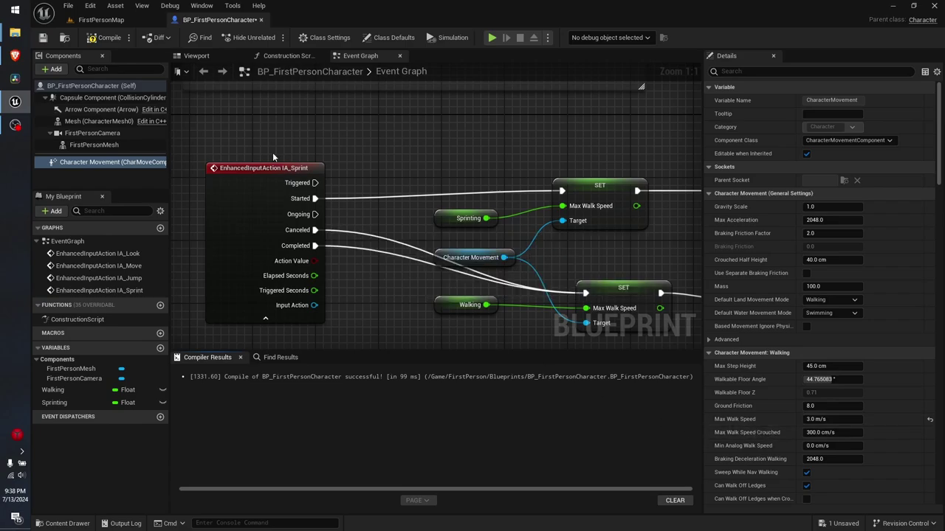
pyautogui.click(110, 37)
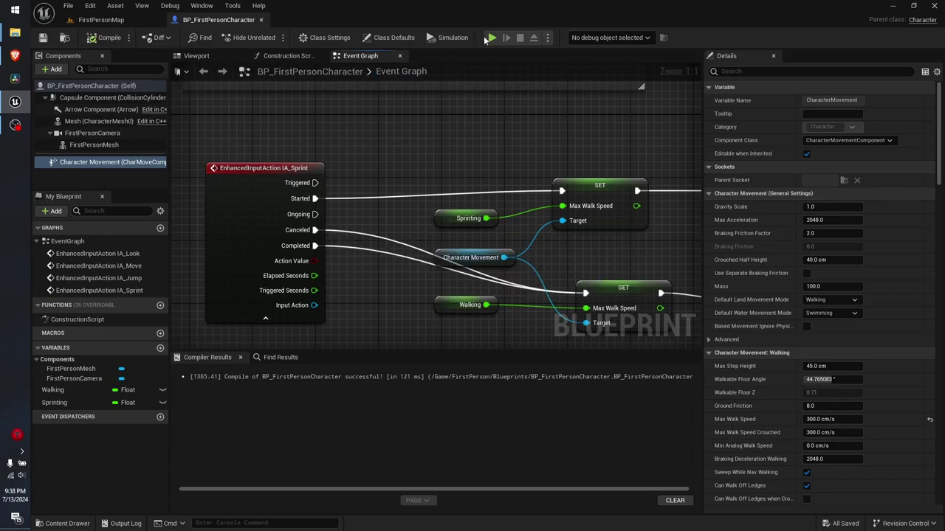
pyautogui.click(488, 36)
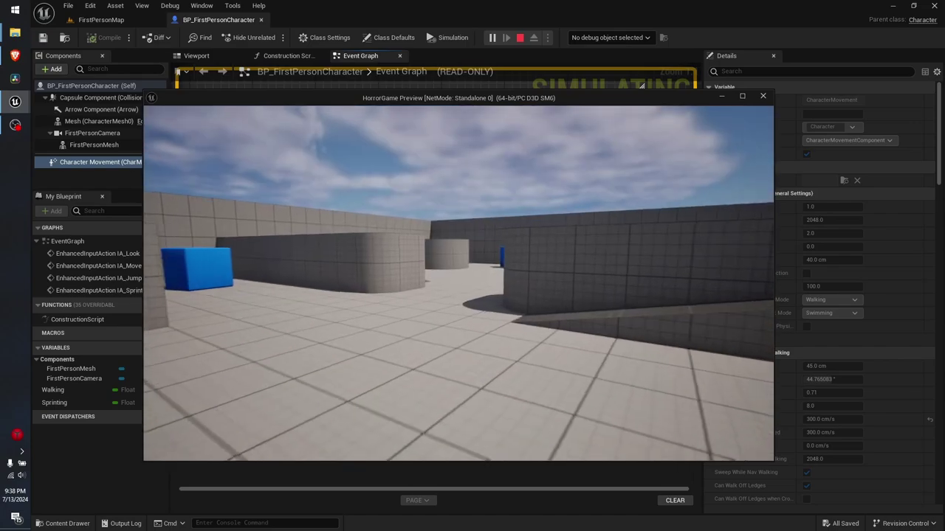
# Walk around the arena past the blue cubes, sprint briefly with Shift, then end the play-test.
pyautogui.press('w')
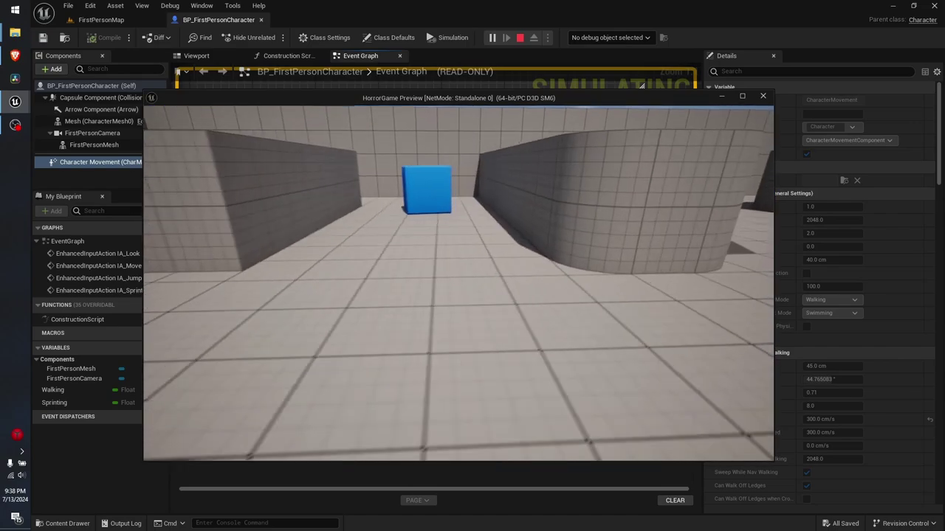
pyautogui.press('w')
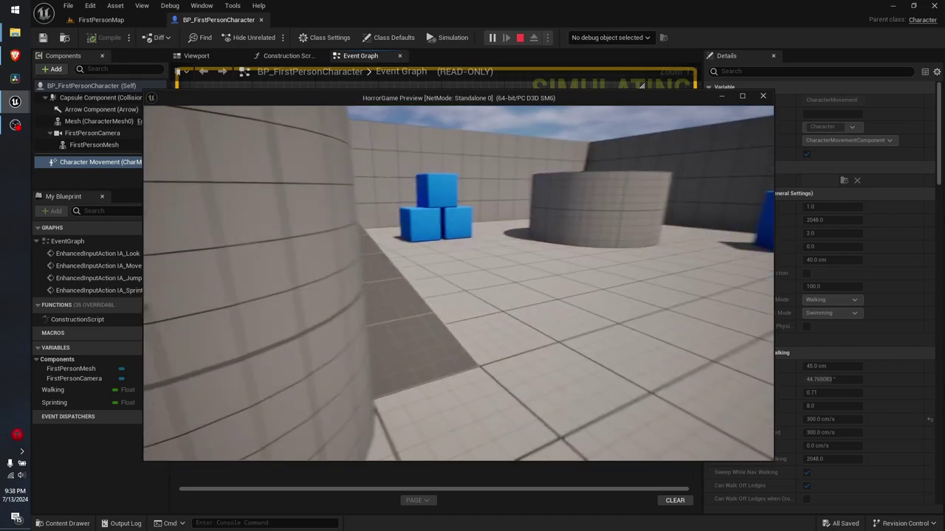
pyautogui.press('w')
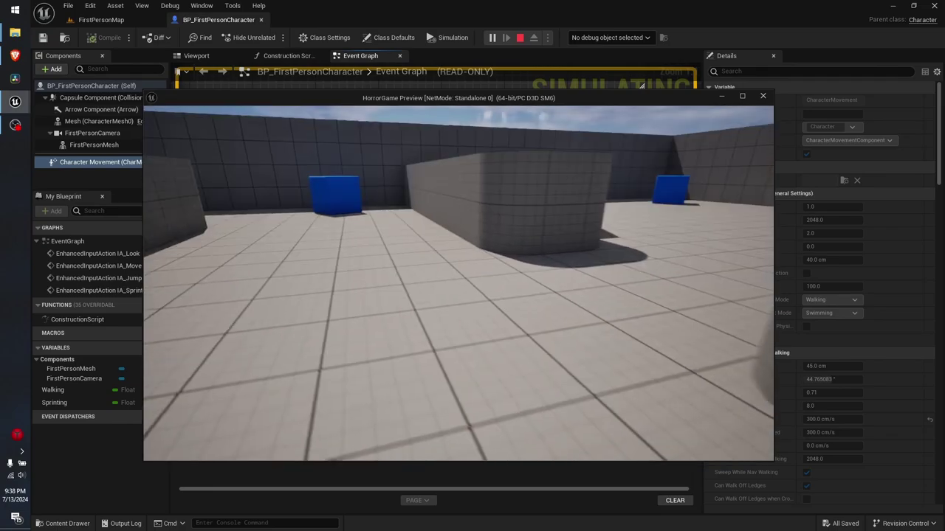
pyautogui.press('w')
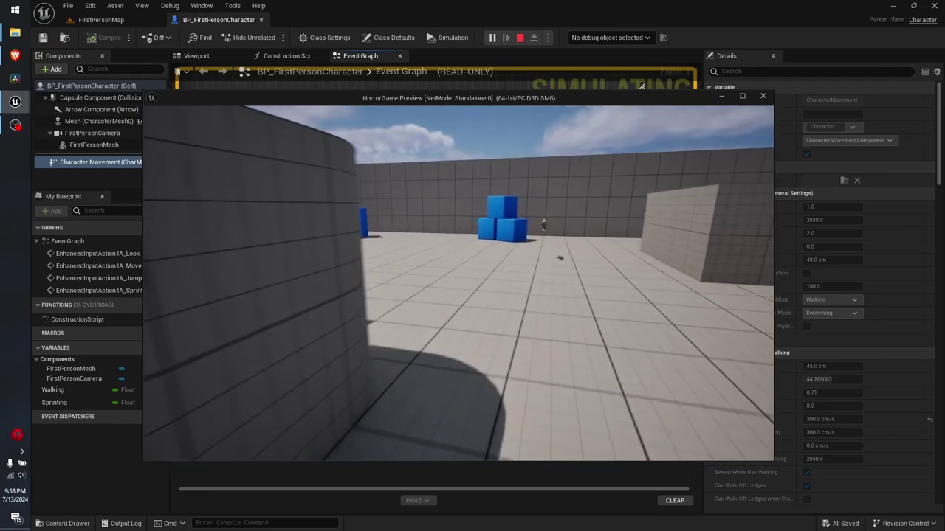
pyautogui.press('w')
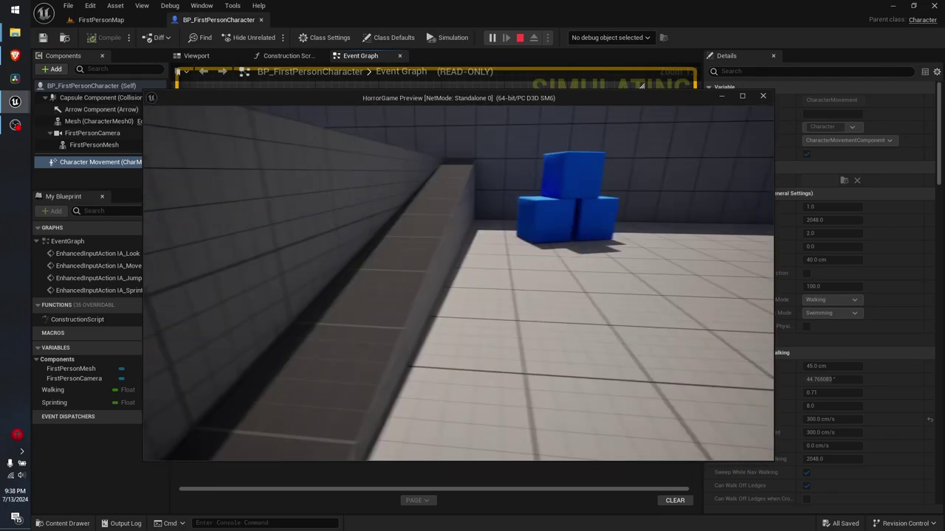
pyautogui.press('shift')
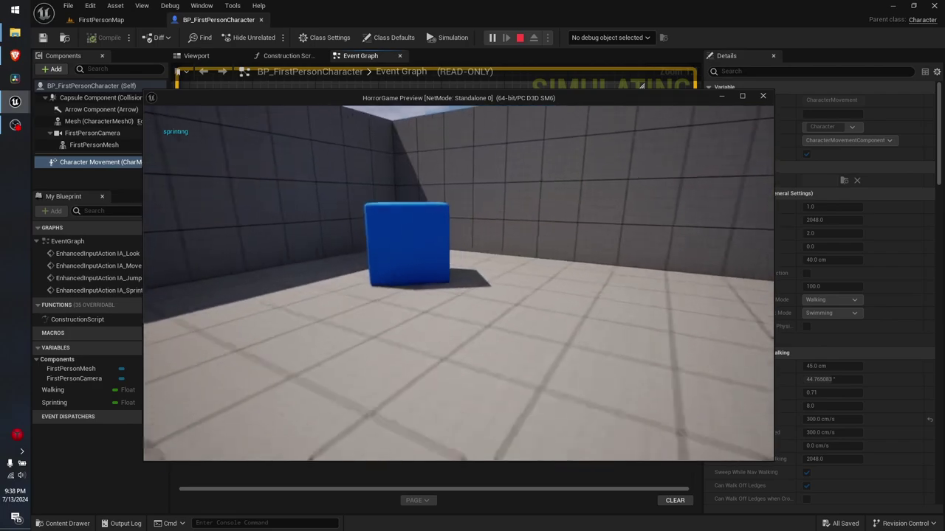
pyautogui.press('w')
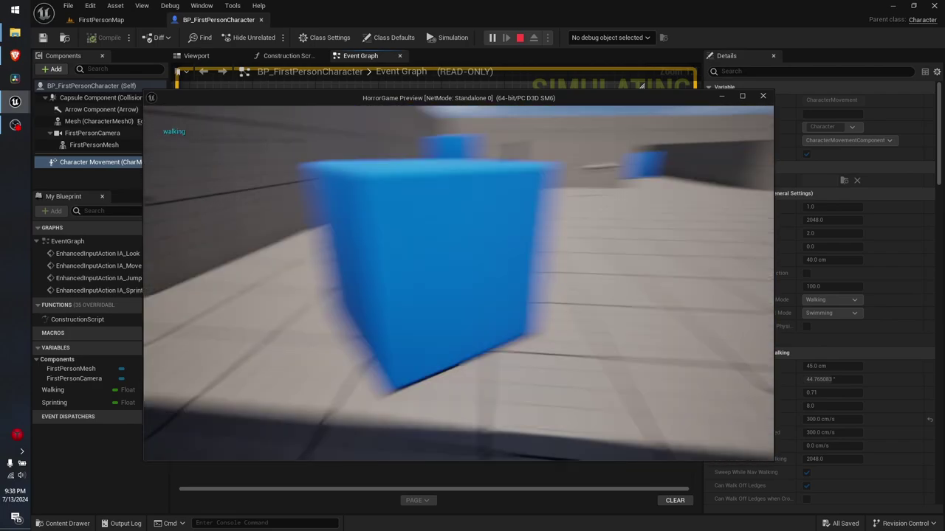
pyautogui.press('w')
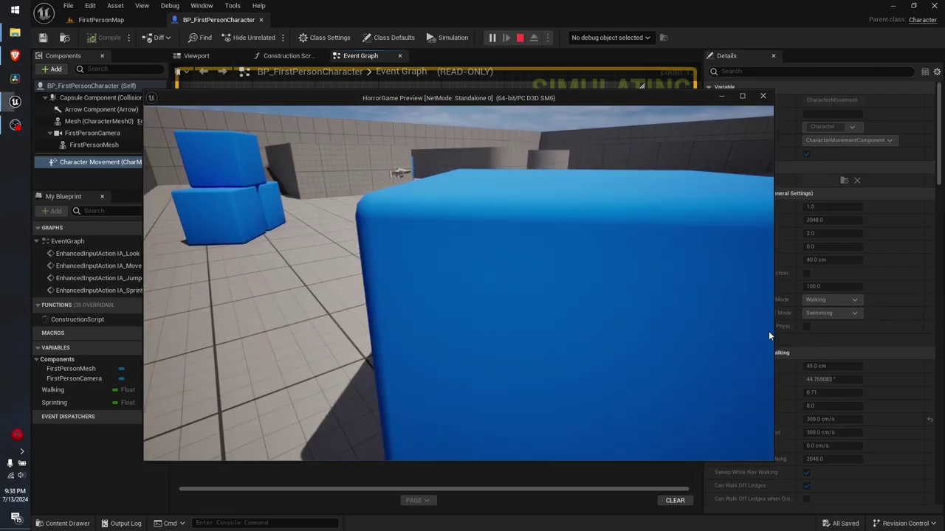
pyautogui.press('Escape')
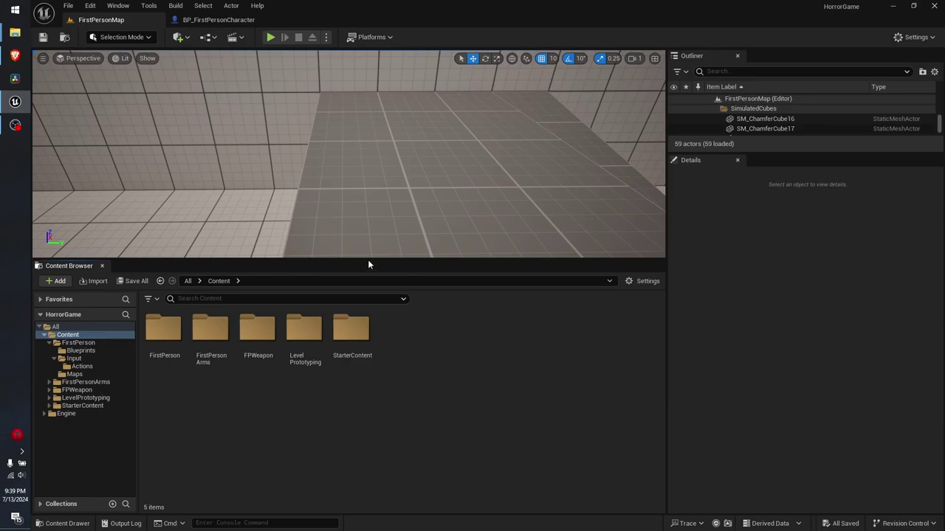
# Enlarge the level viewport and fly the camera over the arena toward the rifle pickup.
pyautogui.moveTo(367, 259); pyautogui.dragTo(344, 378)
pyautogui.moveTo(344, 361); pyautogui.dragTo(318, 347, button='right')
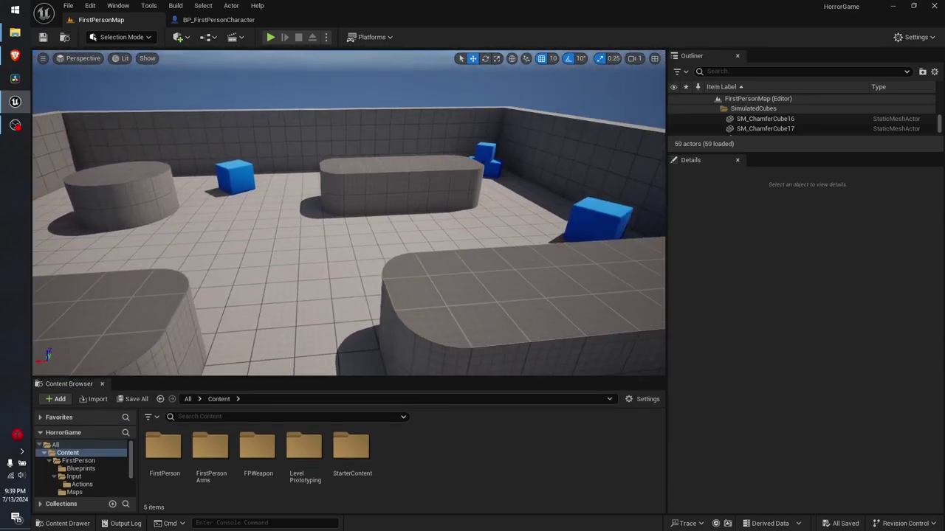
pyautogui.moveTo(318, 347)
pyautogui.mouseDown(button='right')
pyautogui.moveTo(437, 234)
pyautogui.moveTo(384, 244)
pyautogui.moveTo(413, 260)
pyautogui.moveTo(399, 222)
pyautogui.moveTo(398, 244)
pyautogui.moveTo(403, 207)
pyautogui.mouseUp(button='right')
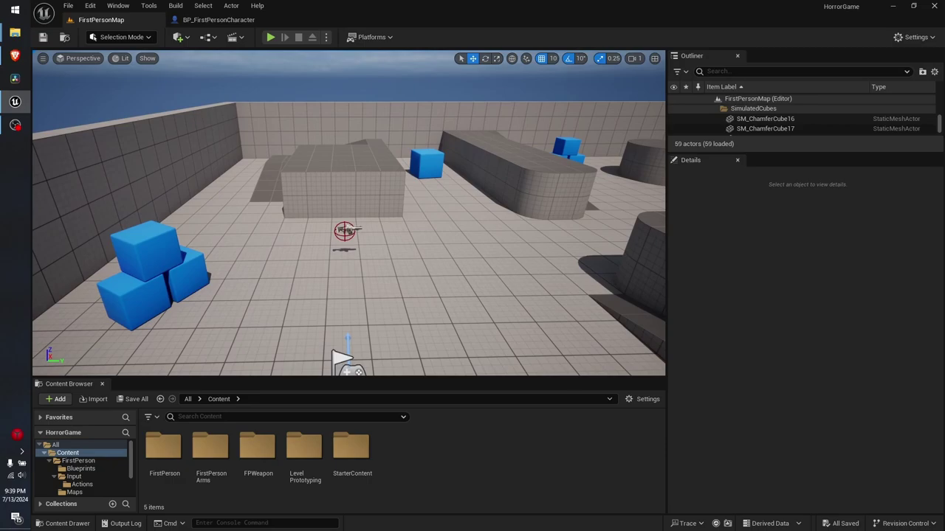
pyautogui.press('a')
pyautogui.moveTo(403, 207); pyautogui.dragTo(403, 229, button='right')
pyautogui.press('w')
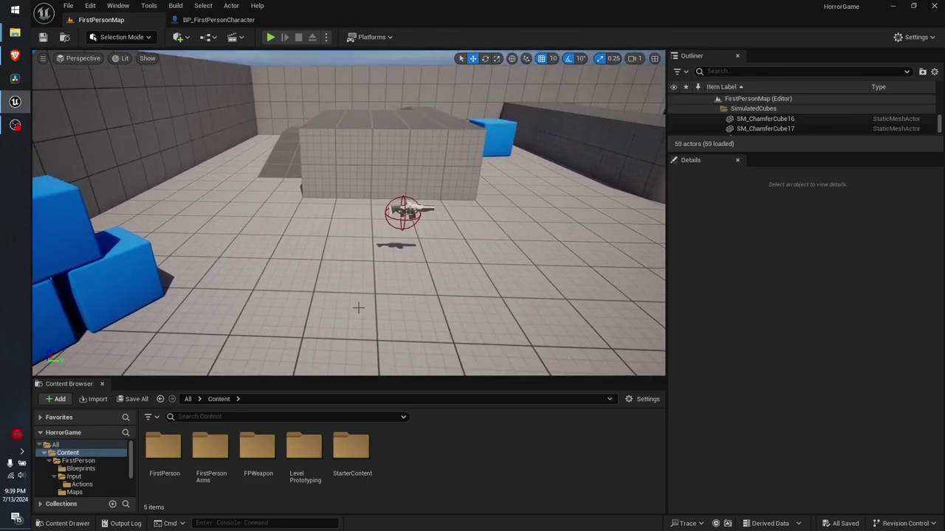
# Create a new folder named _Main under Content and open it.
pyautogui.rightClick(418, 443)
pyautogui.click(462, 212)
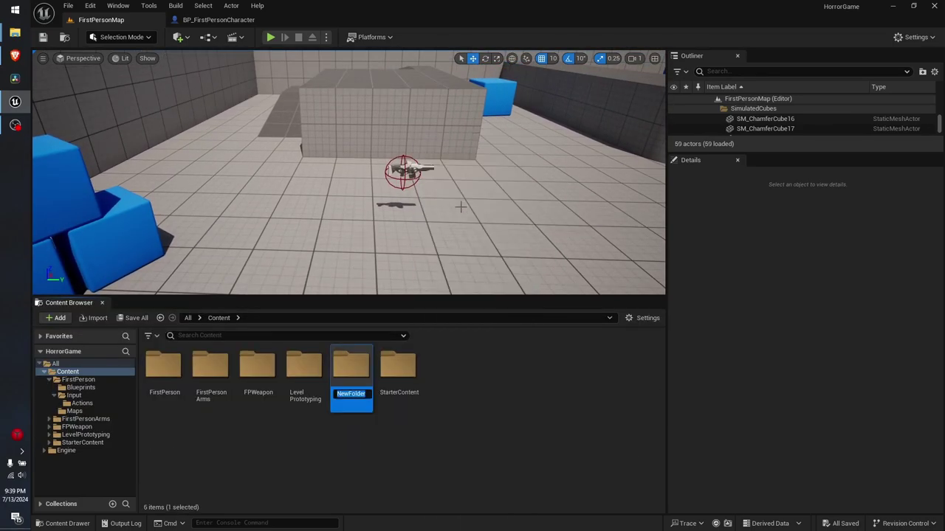
pyautogui.write('_Main')
pyautogui.press('Return')
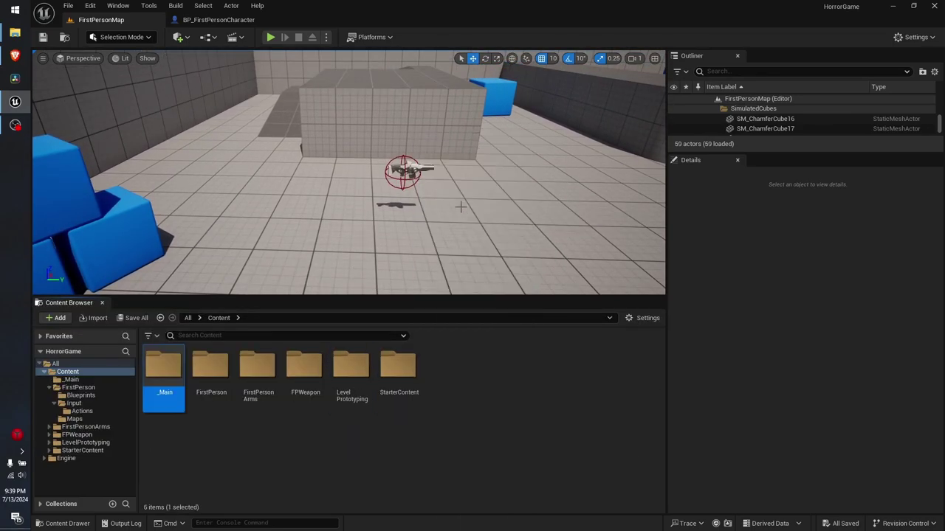
pyautogui.press('Return')
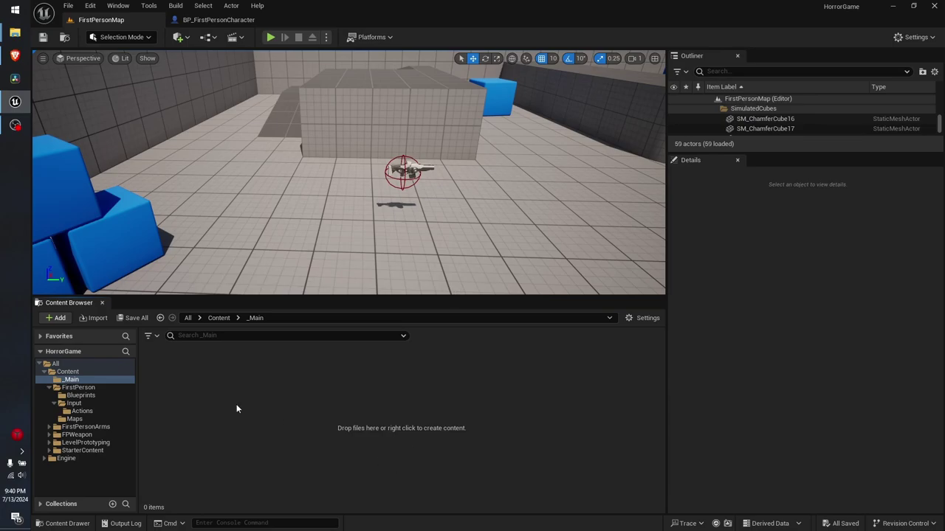
# Add a subfolder named 'Blueprint' inside _Main.
pyautogui.rightClick(208, 390)
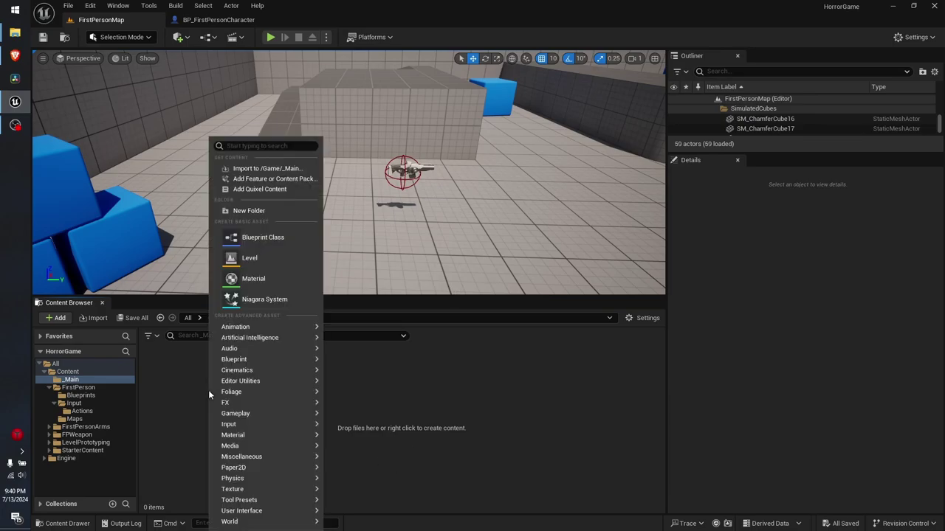
pyautogui.click(270, 213)
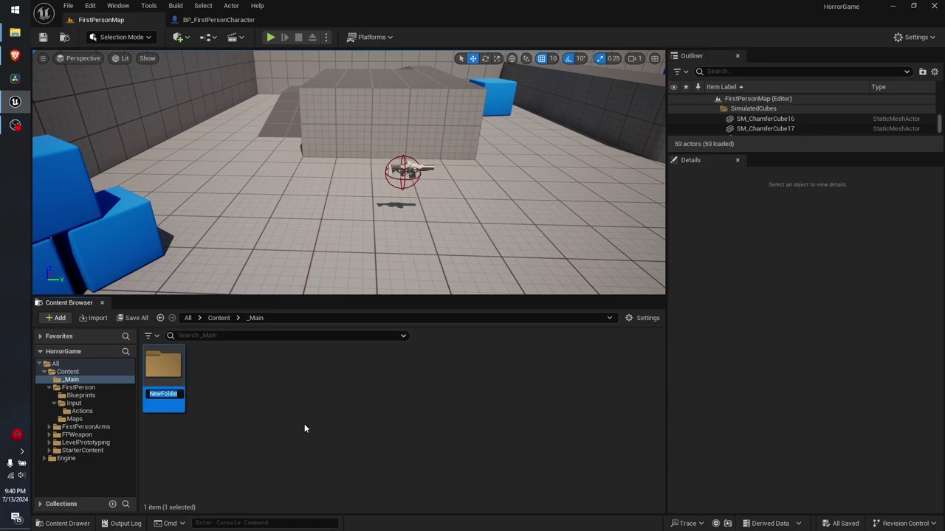
pyautogui.write('Bluepri')
pyautogui.write('nt')
pyautogui.click(304, 428)
pyautogui.click(174, 401)
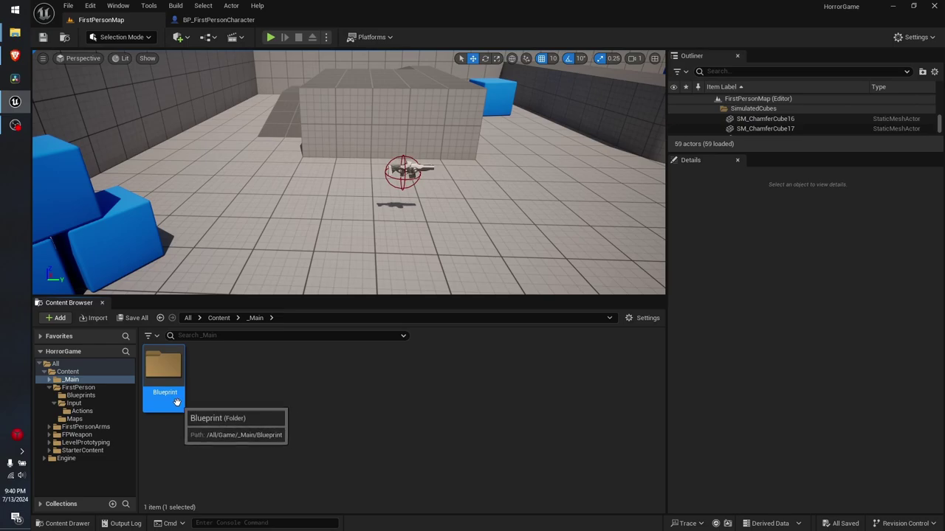
# Rename the folder to 'Blueprints' and open it.
pyautogui.rightClick(175, 397)
pyautogui.click(215, 253)
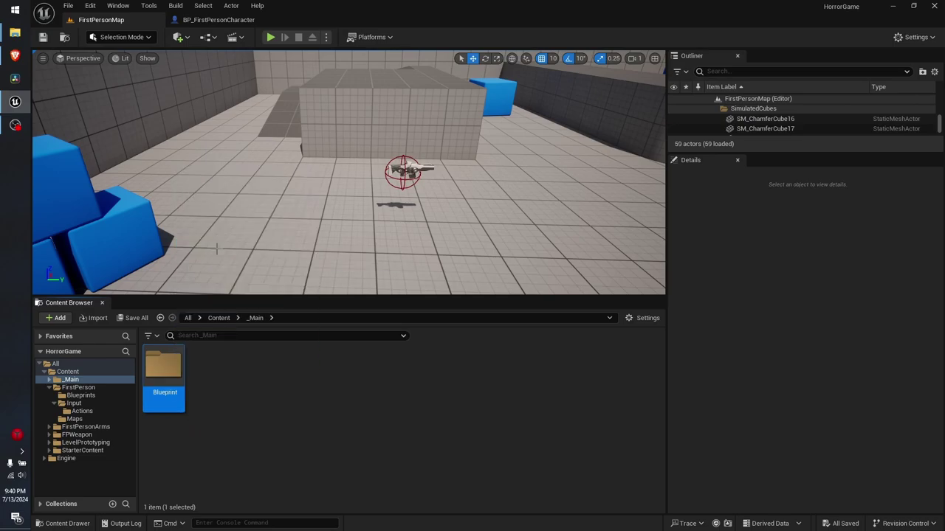
pyautogui.press('End')
pyautogui.write('s')
pyautogui.press('Return')
pyautogui.doubleClick(163, 393)
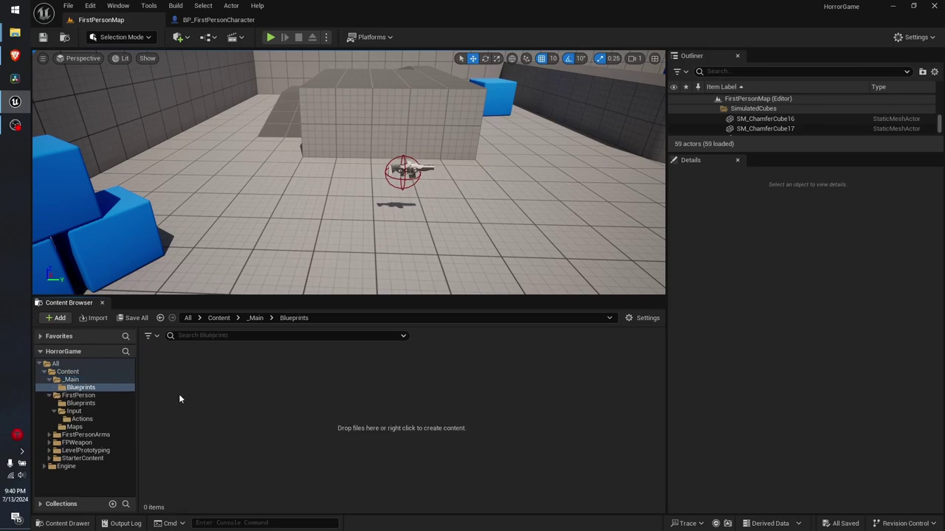
# Create an Actor-based Blueprint Class named BP_Door in _Main/Blueprints.
pyautogui.rightClick(257, 414)
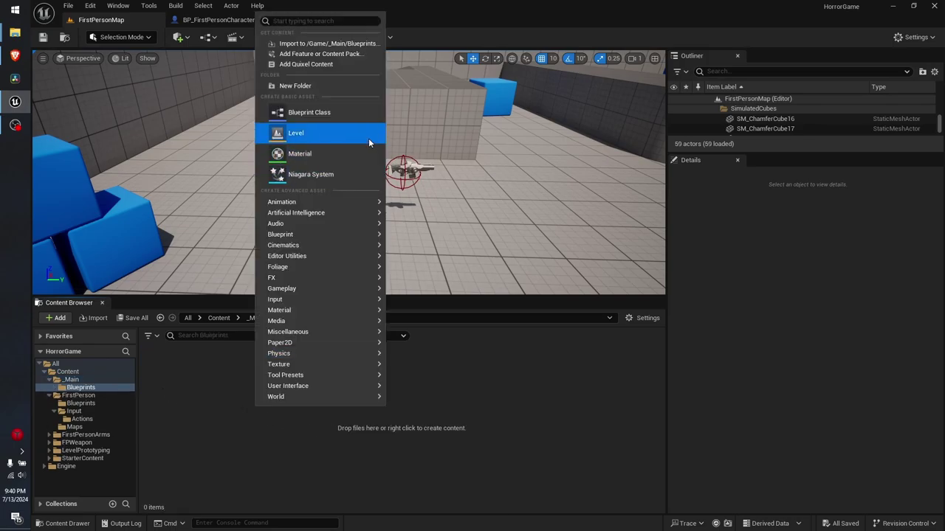
pyautogui.click(358, 117)
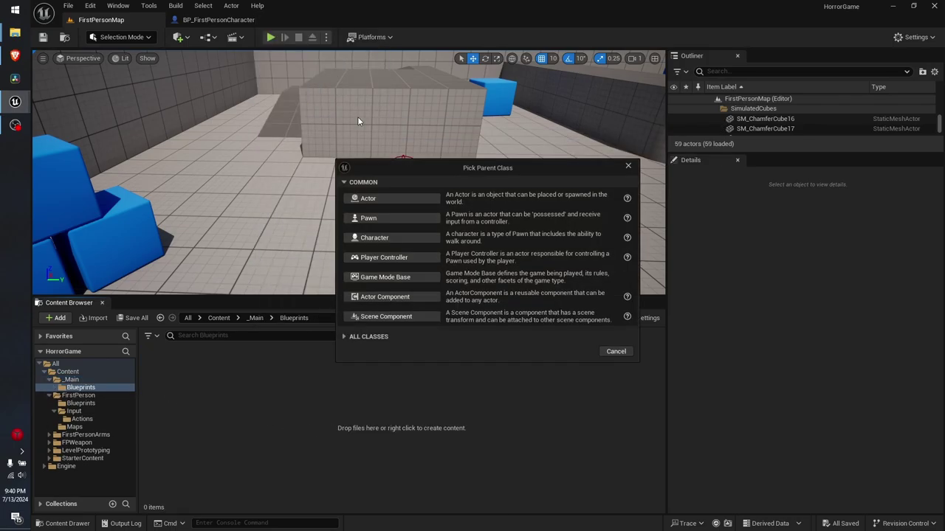
pyautogui.click(360, 198)
pyautogui.write('BP_D')
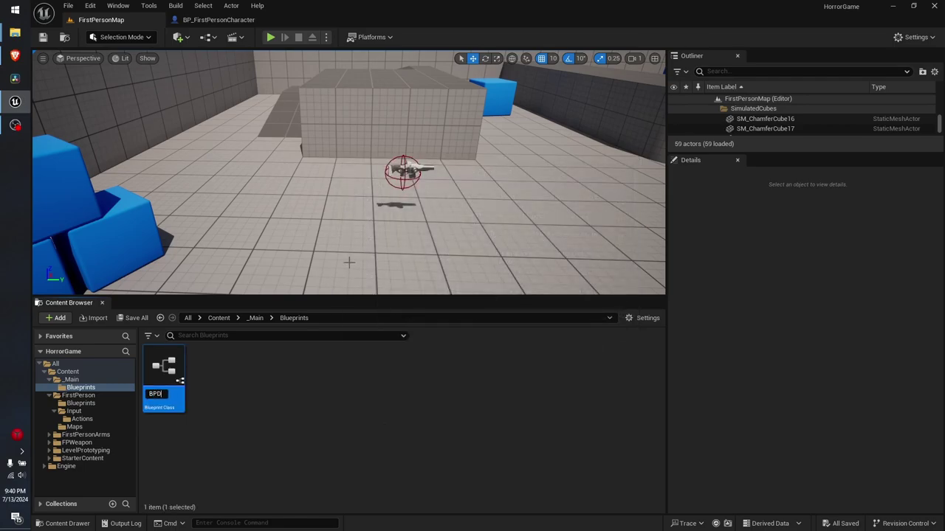
pyautogui.write('or')
pyautogui.press('Return')
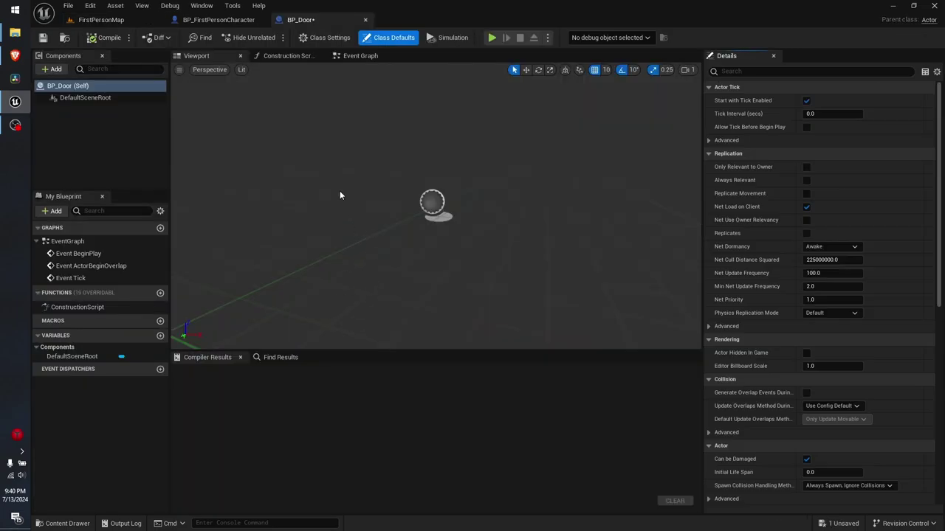
# Add a Static Mesh component to BP_Door from the Components panel's + Add list.
pyautogui.click(54, 68)
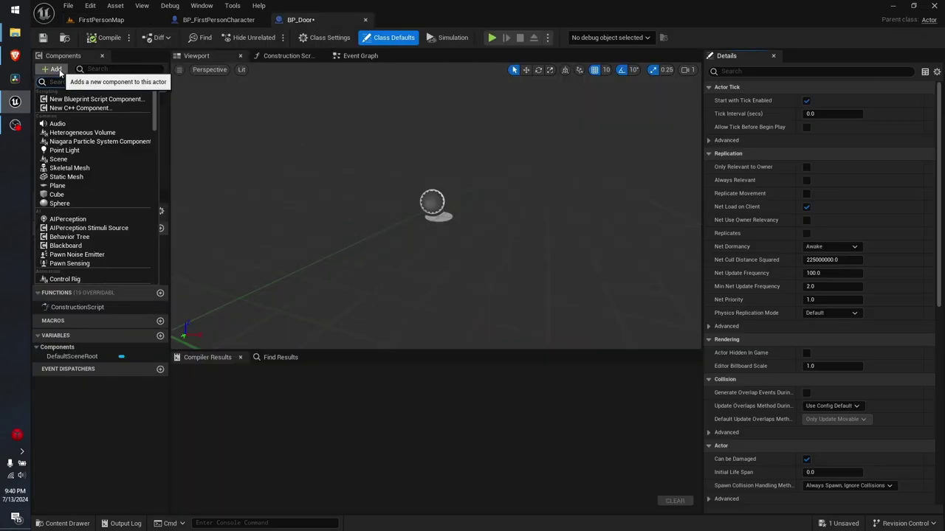
pyautogui.click(91, 175)
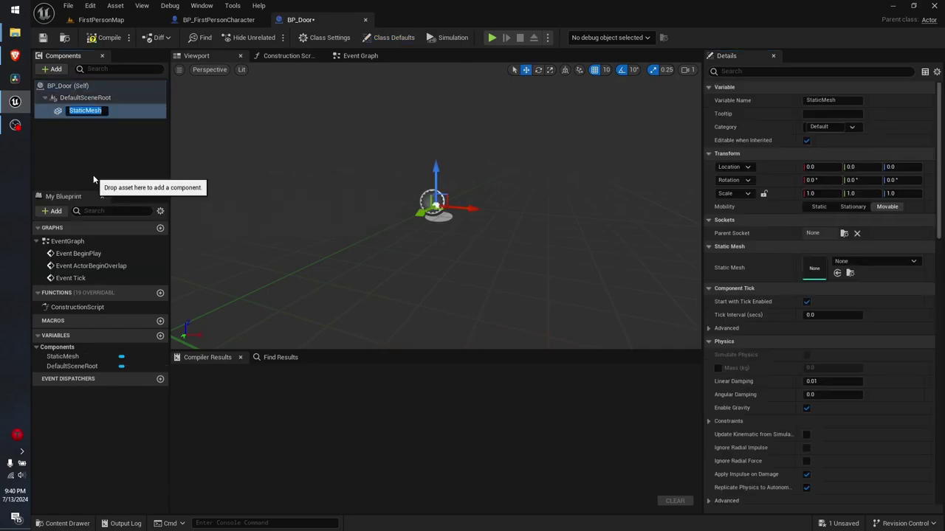
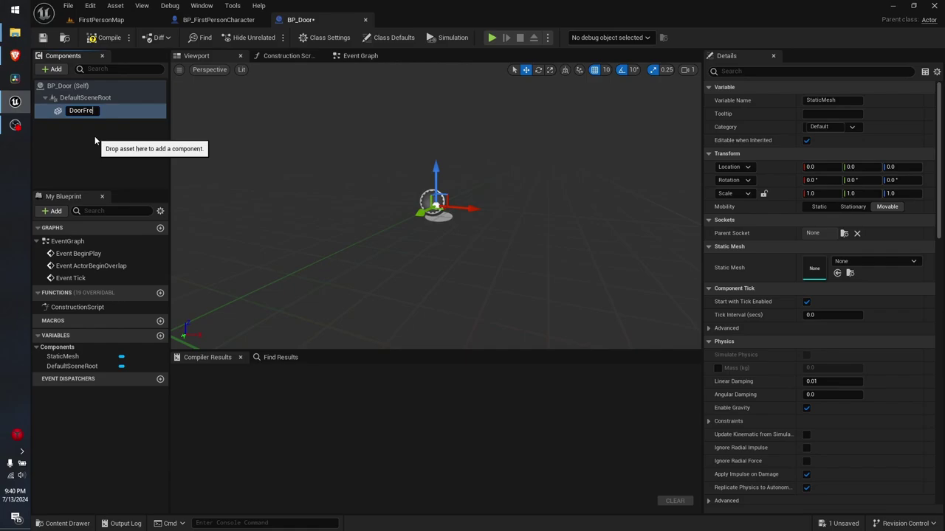
# Confirm the component name DoorFrame and glance at the StarterContent folder in FirstPersonMap.
pyautogui.press('Return')
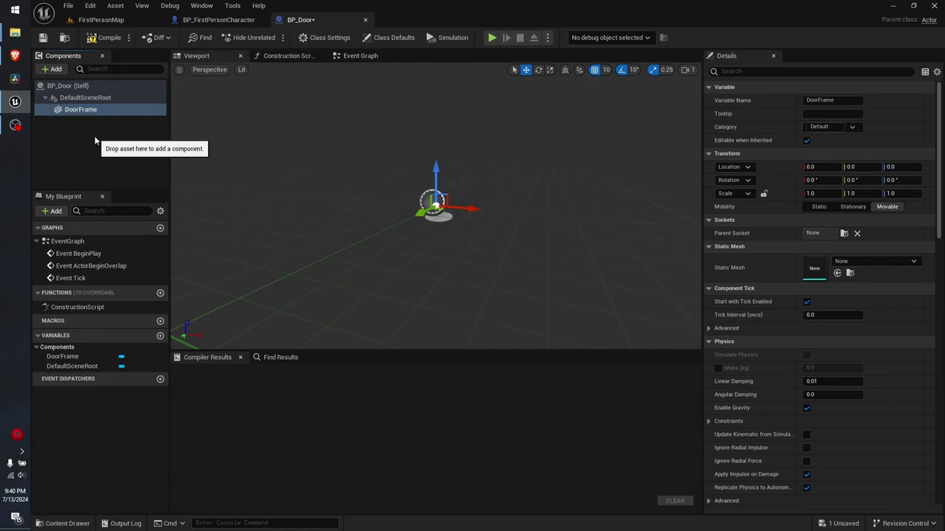
pyautogui.click(94, 140)
pyautogui.click(101, 19)
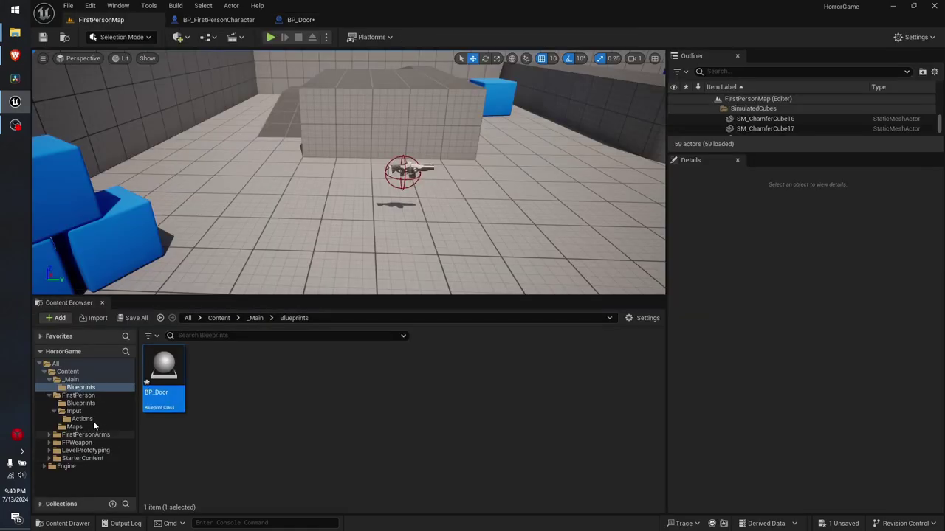
pyautogui.click(92, 458)
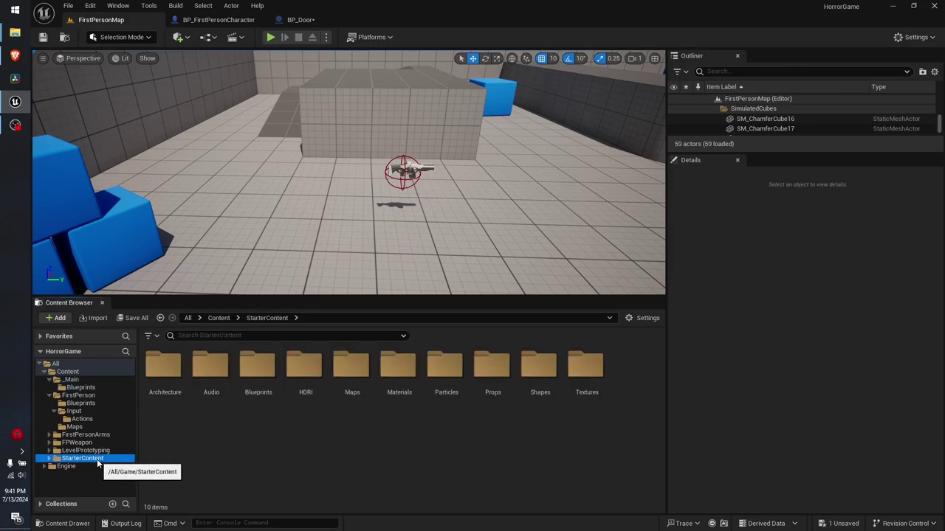
pyautogui.click(307, 20)
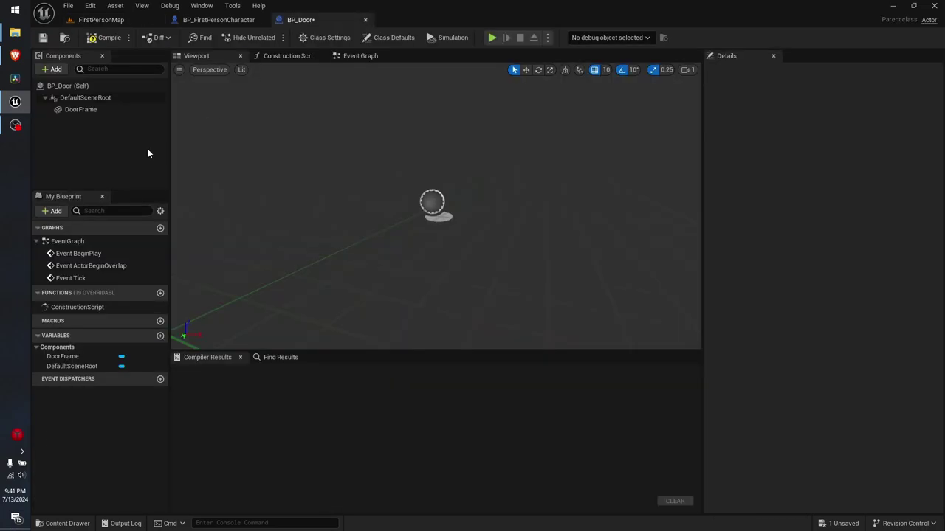
# Assign the SM_DoorFrame static mesh to the DoorFrame component and frame it in view.
pyautogui.click(95, 109)
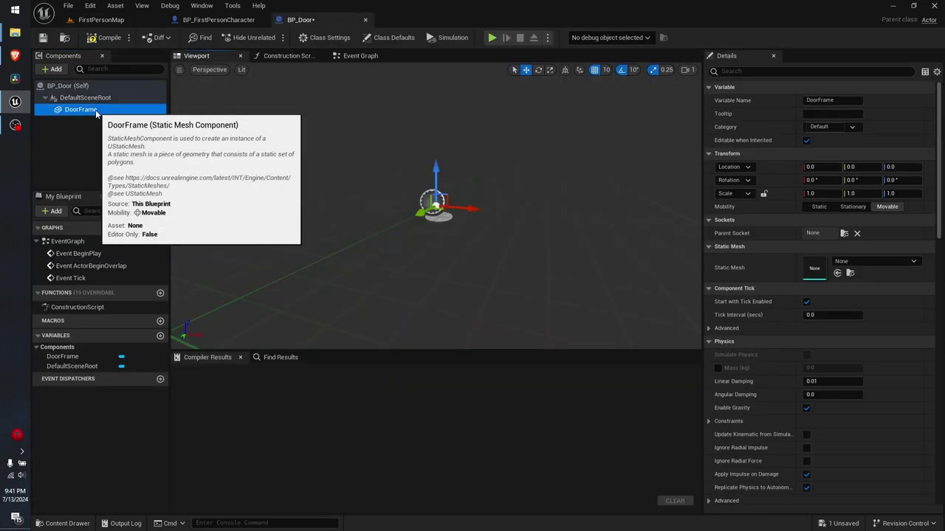
pyautogui.click(886, 262)
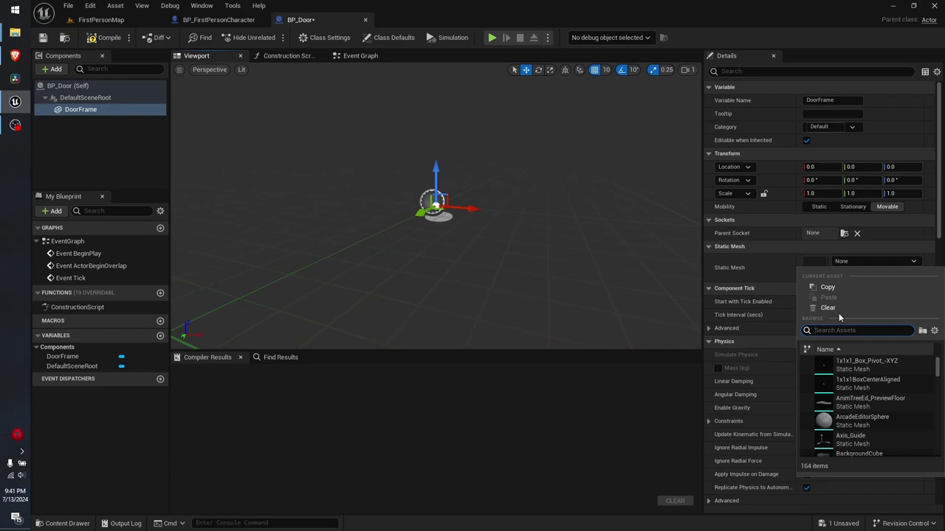
pyautogui.write('door')
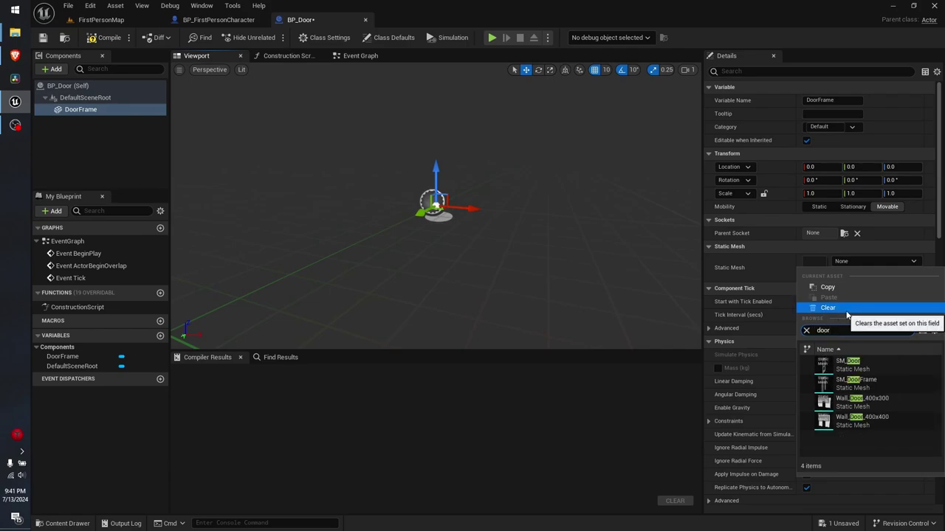
pyautogui.click(890, 380)
pyautogui.moveTo(516, 222); pyautogui.dragTo(473, 236, button='right')
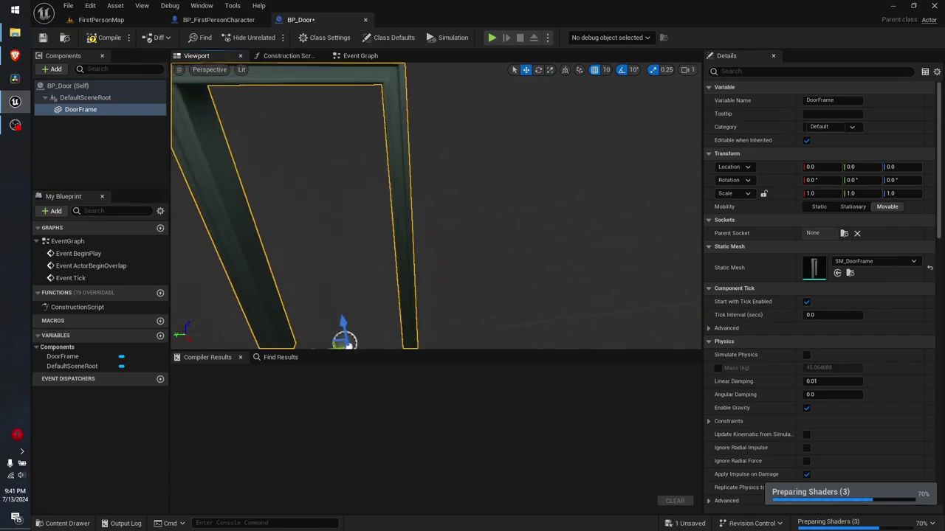
pyautogui.moveTo(376, 141); pyautogui.dragTo(376, 140, button='right')
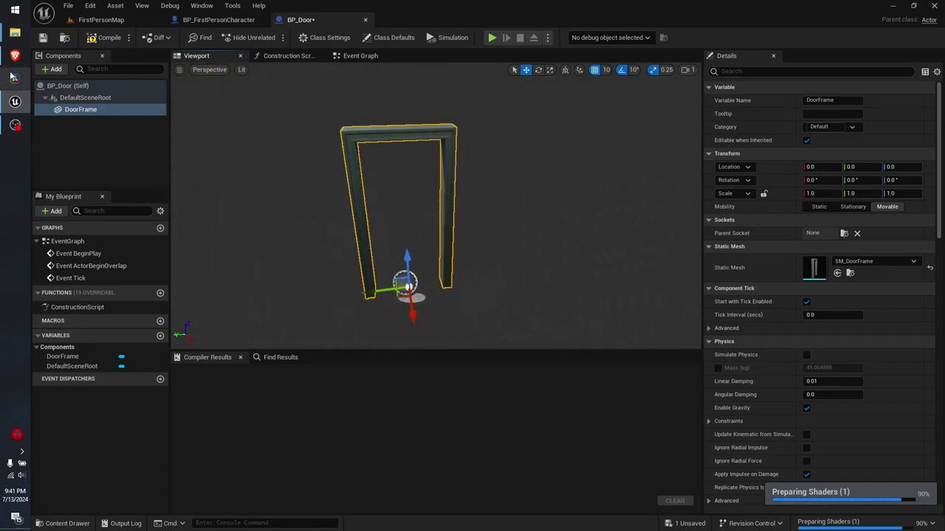
# Add a new Static Mesh component named Door.
pyautogui.click(57, 69)
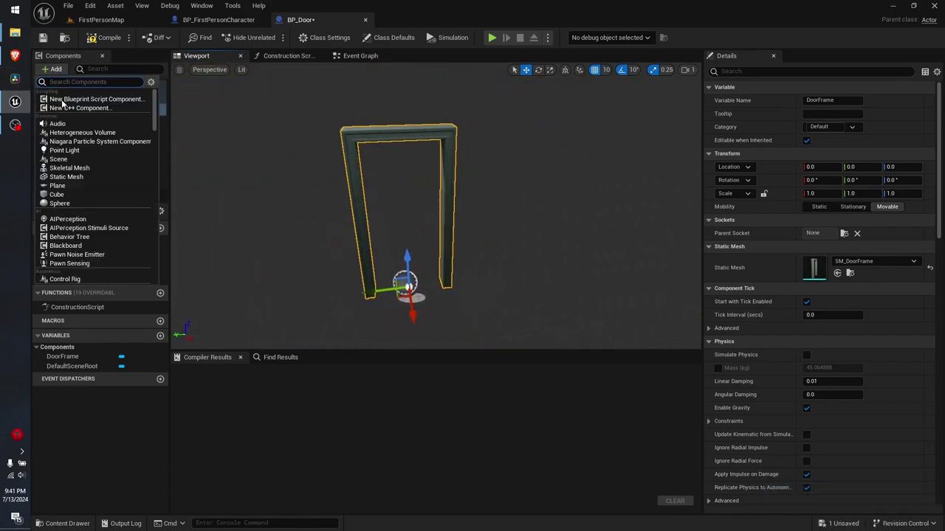
pyautogui.click(66, 178)
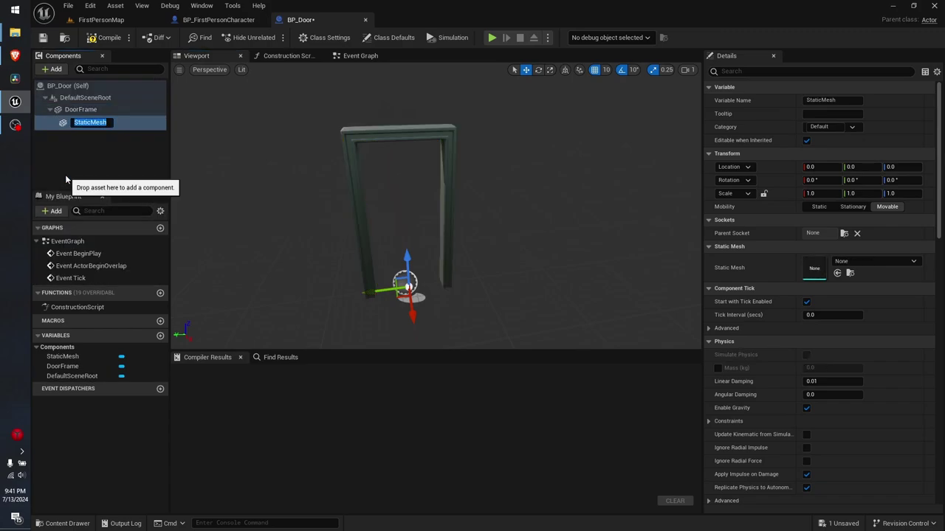
pyautogui.write('Door')
pyautogui.press('Return')
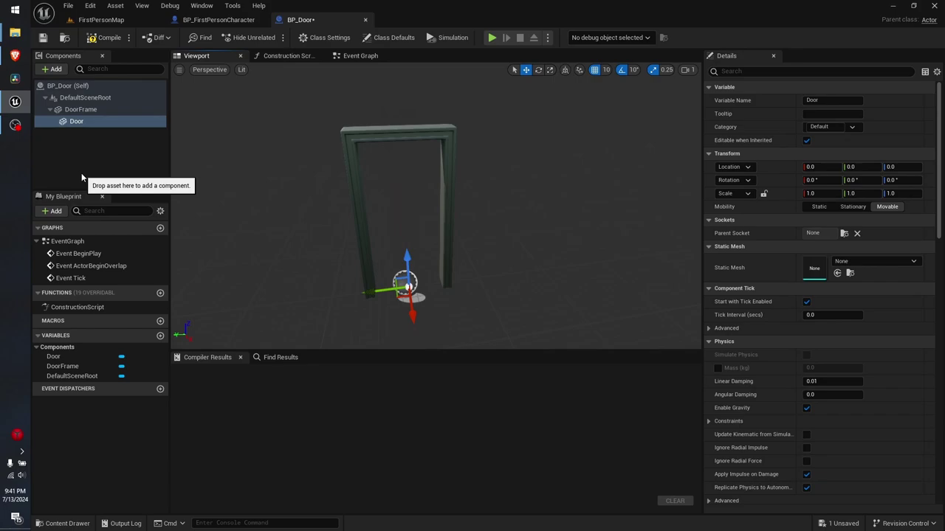
# Give Door the SM_Door mesh and slide it 40 units along Y.
pyautogui.click(861, 259)
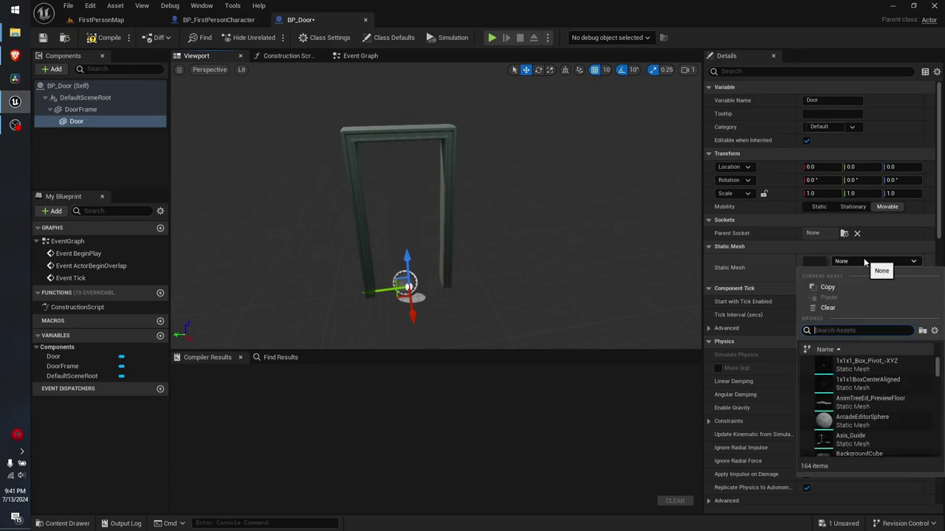
pyautogui.write('dor')
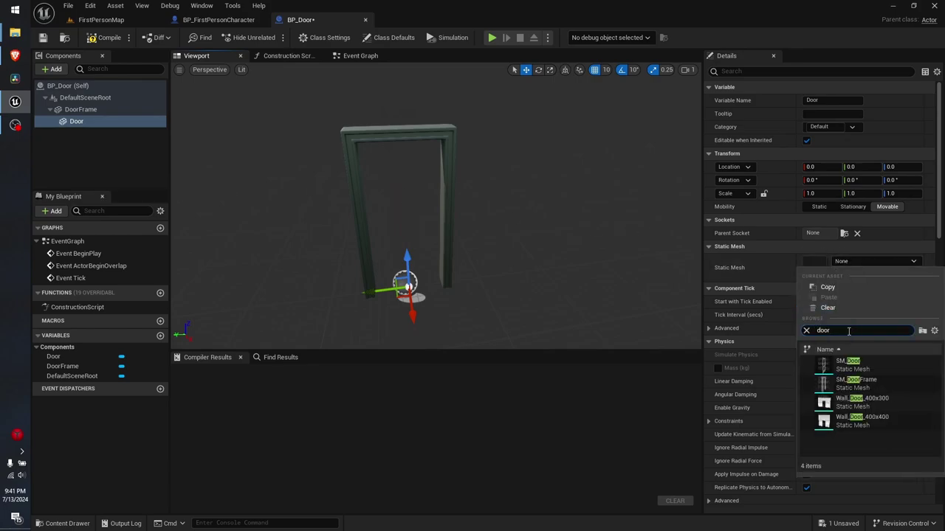
pyautogui.click(849, 363)
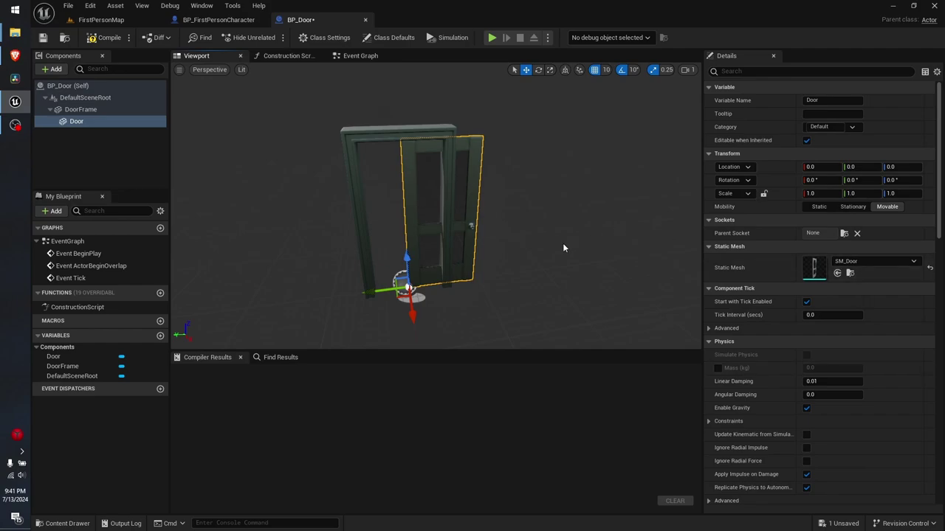
pyautogui.moveTo(556, 245); pyautogui.dragTo(547, 214)
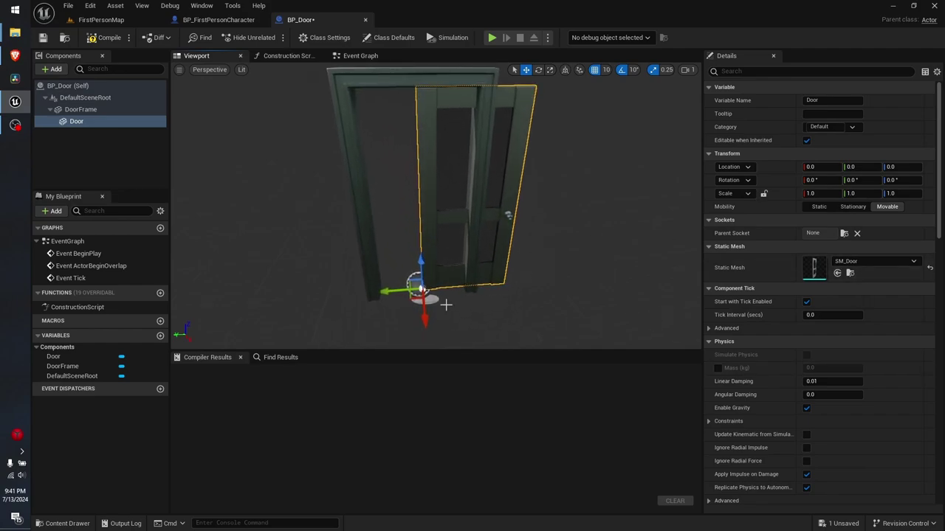
pyautogui.moveTo(392, 290); pyautogui.dragTo(355, 294)
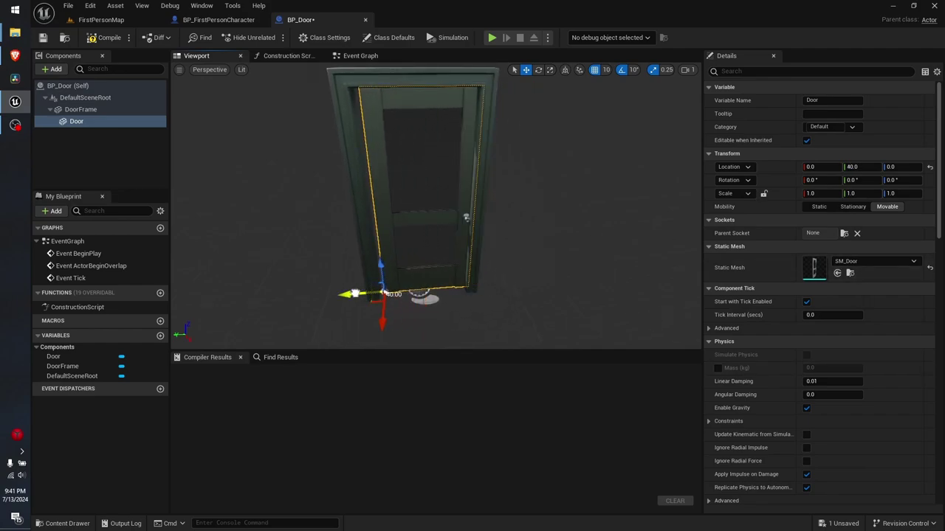
pyautogui.moveTo(541, 250)
pyautogui.mouseDown()
pyautogui.moveTo(542, 214)
pyautogui.moveTo(561, 207)
pyautogui.moveTo(517, 208)
pyautogui.mouseUp()
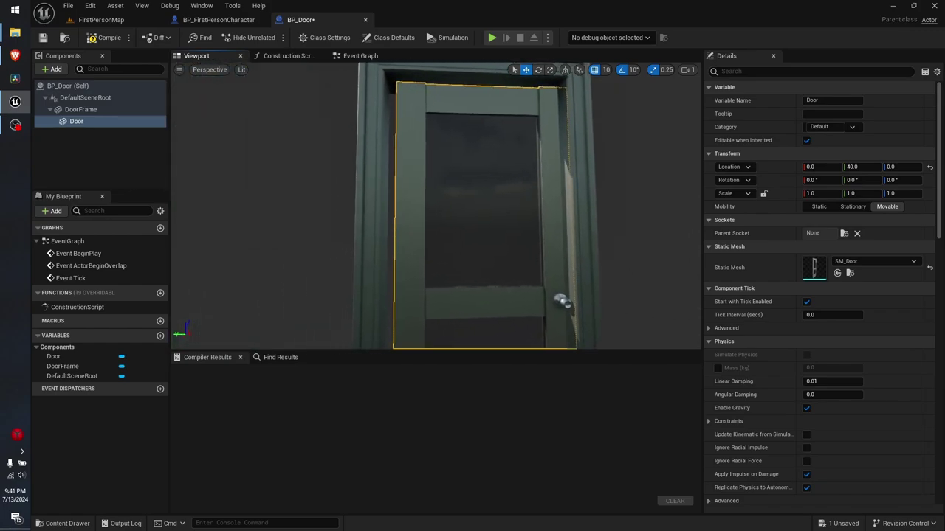
# Set the grid snap size to 5 and move the Door to Location Y 45.
pyautogui.click(595, 70)
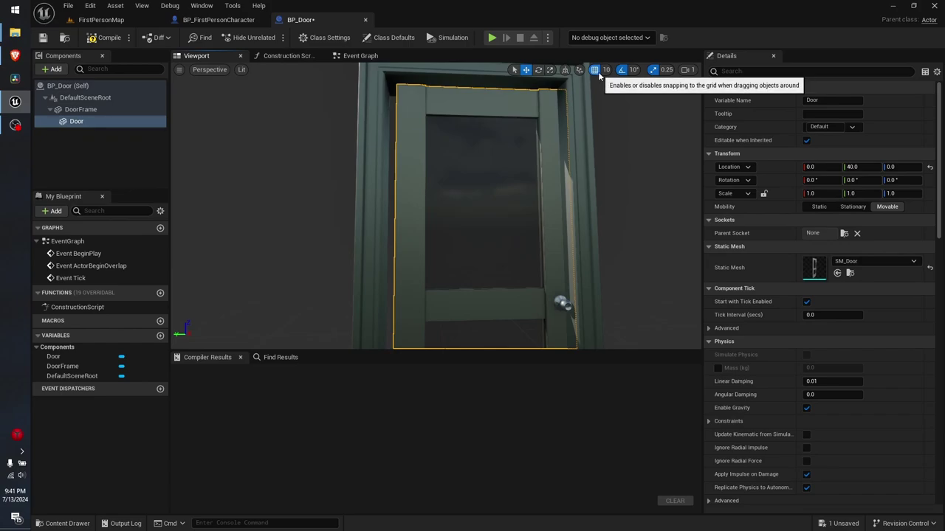
pyautogui.moveTo(480, 221); pyautogui.dragTo(458, 221, button='right')
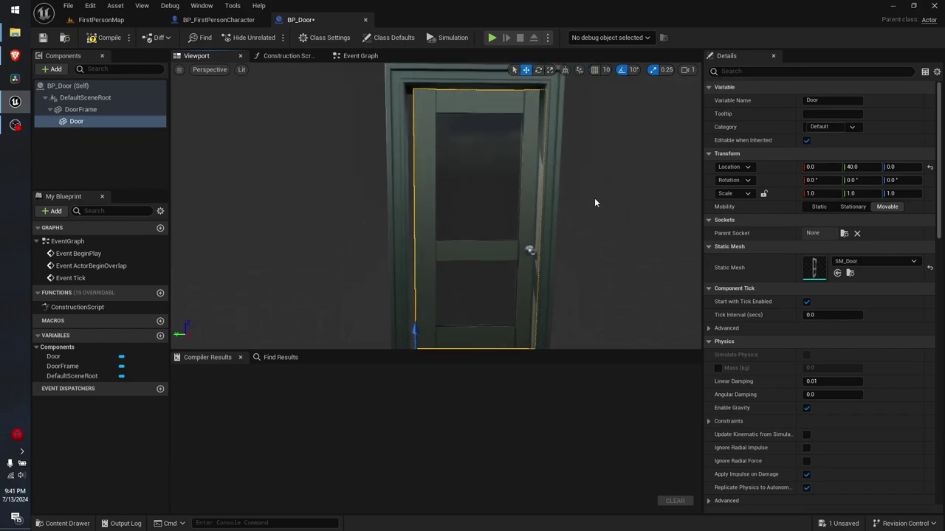
pyautogui.click(607, 72)
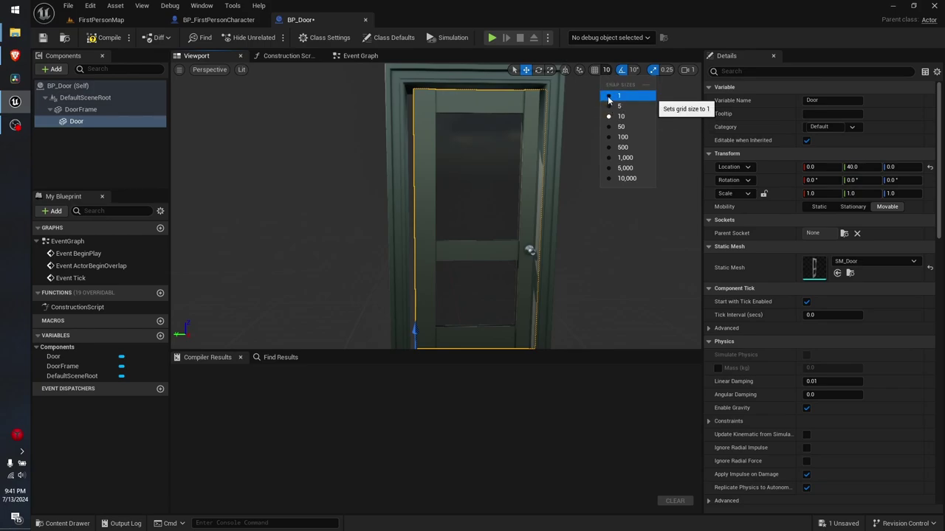
pyautogui.click(608, 106)
pyautogui.moveTo(610, 204); pyautogui.dragTo(506, 270, button='right')
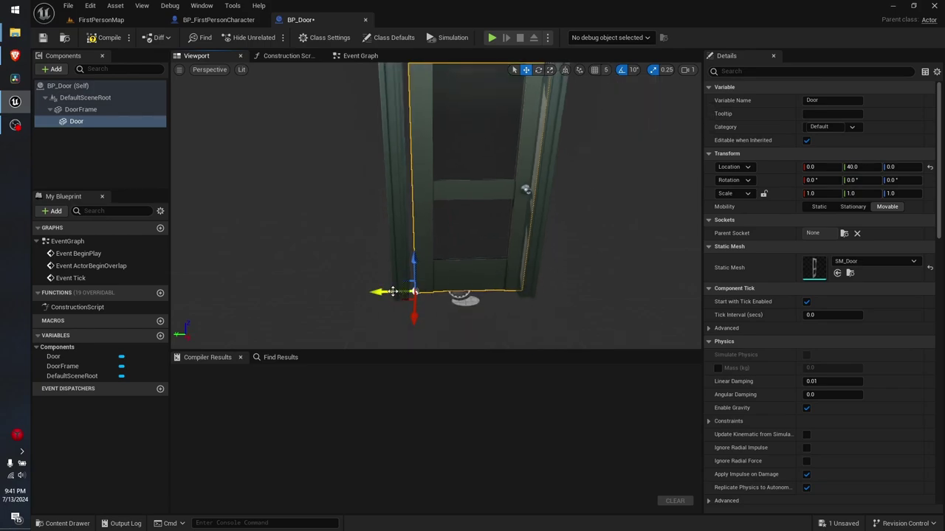
pyautogui.click(594, 70)
pyautogui.moveTo(392, 292); pyautogui.dragTo(377, 292)
pyautogui.moveTo(378, 295); pyautogui.dragTo(378, 243, button='right')
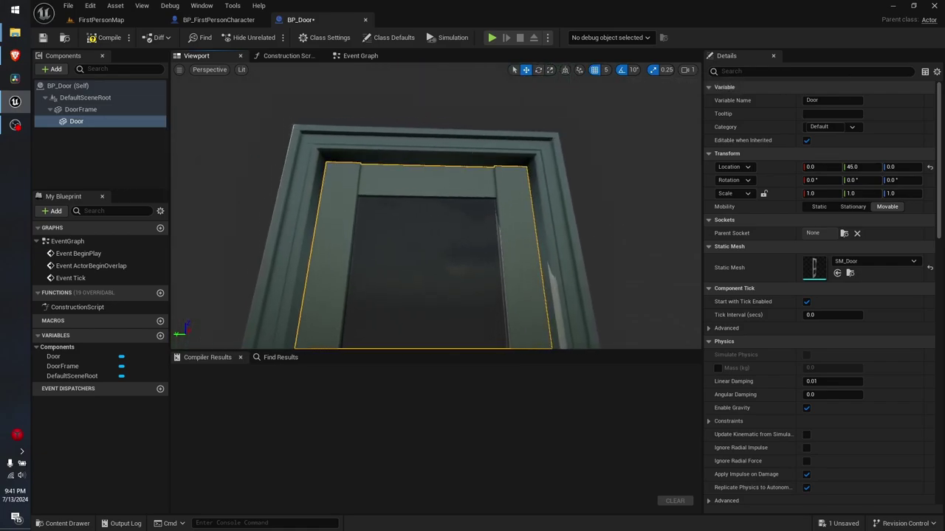
pyautogui.moveTo(618, 217); pyautogui.dragTo(482, 178, button='right')
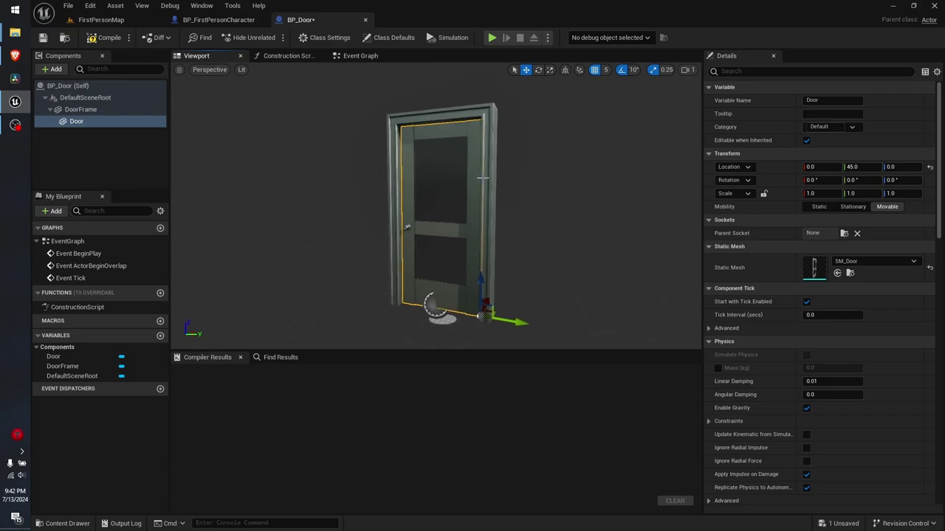
# Frame the view on DoorFrame to check the fit, then reselect the Door component.
pyautogui.click(486, 178)
pyautogui.moveTo(531, 200); pyautogui.dragTo(531, 200, button='right')
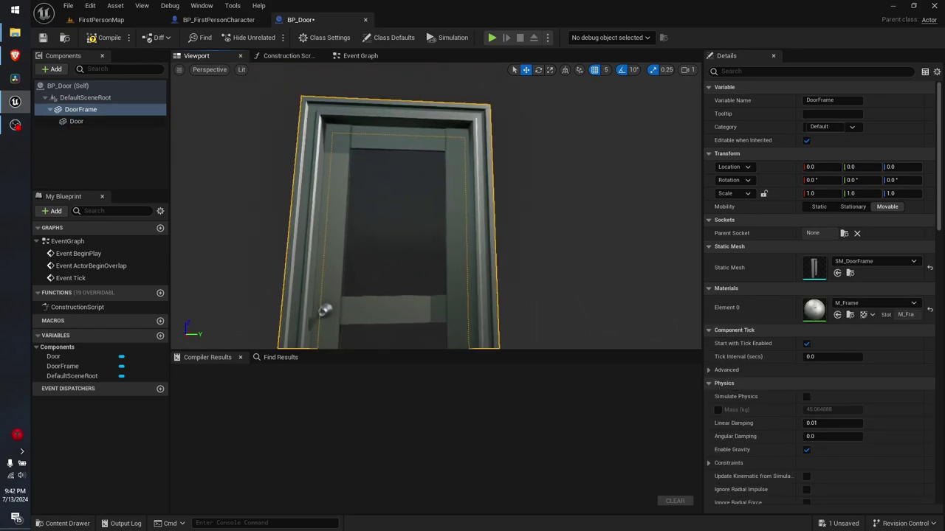
pyautogui.press('f')
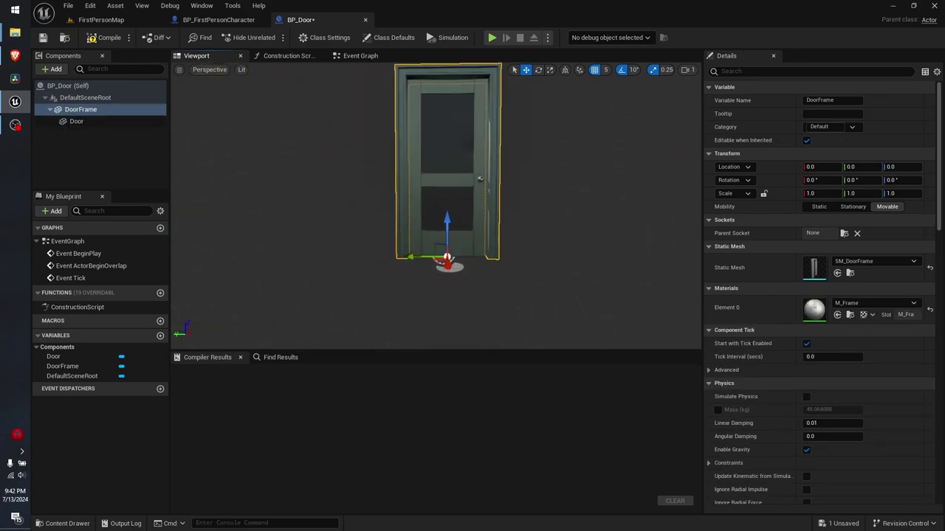
pyautogui.scroll(3, 451, 154)
pyautogui.moveTo(536, 197); pyautogui.dragTo(536, 196, button='right')
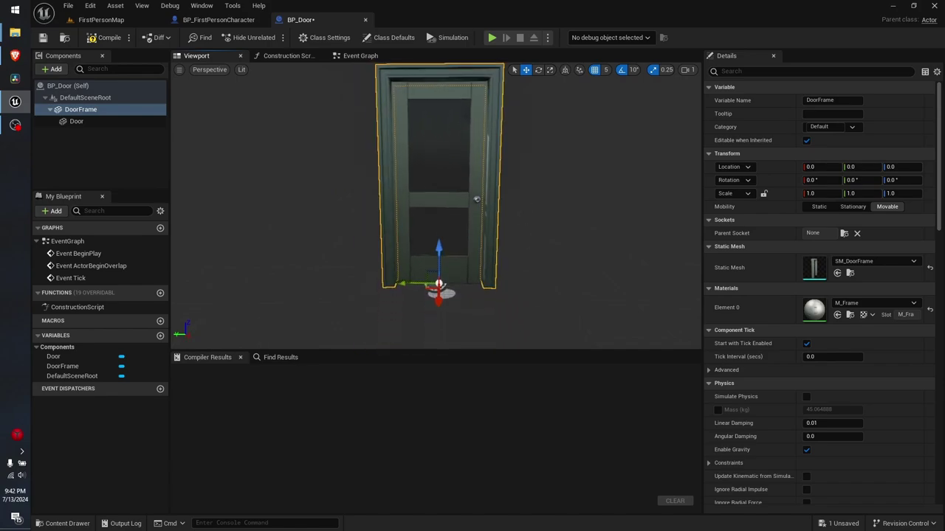
pyautogui.moveTo(521, 217); pyautogui.dragTo(506, 221, button='right')
pyautogui.click(448, 188)
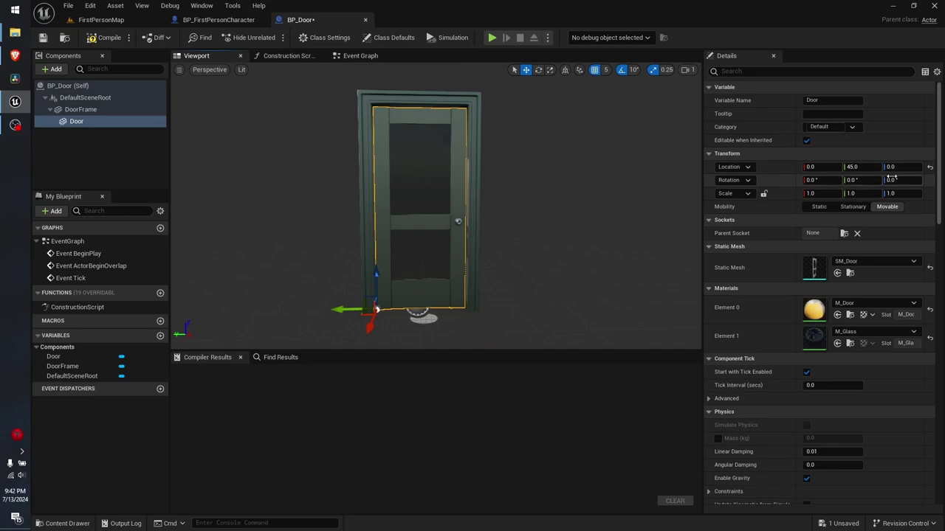
# Swing the Door open to 115° on Z and orbit around to inspect it.
pyautogui.moveTo(893, 180)
pyautogui.mouseDown()
pyautogui.moveTo(922, 180)
pyautogui.moveTo(878, 180)
pyautogui.moveTo(923, 180)
pyautogui.moveTo(890, 180)
pyautogui.moveTo(910, 180)
pyautogui.mouseUp()
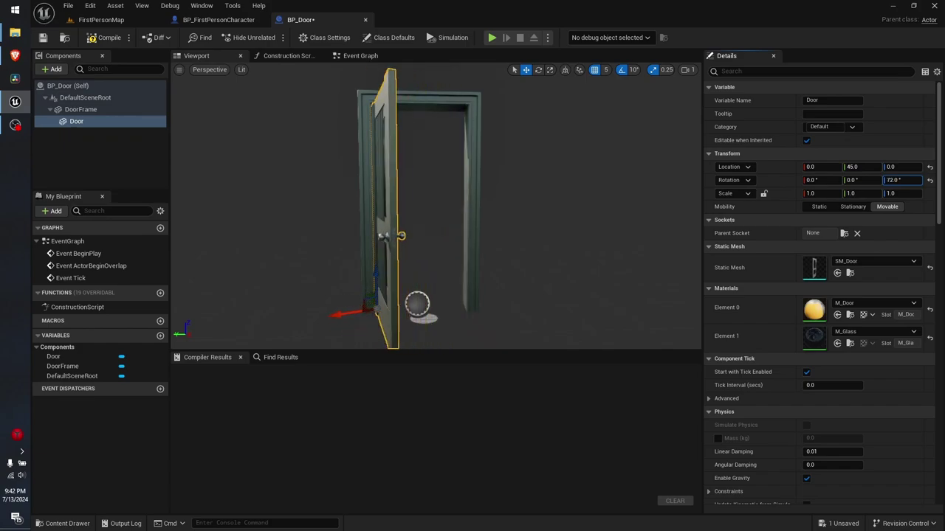
pyautogui.moveTo(911, 180); pyautogui.dragTo(920, 180)
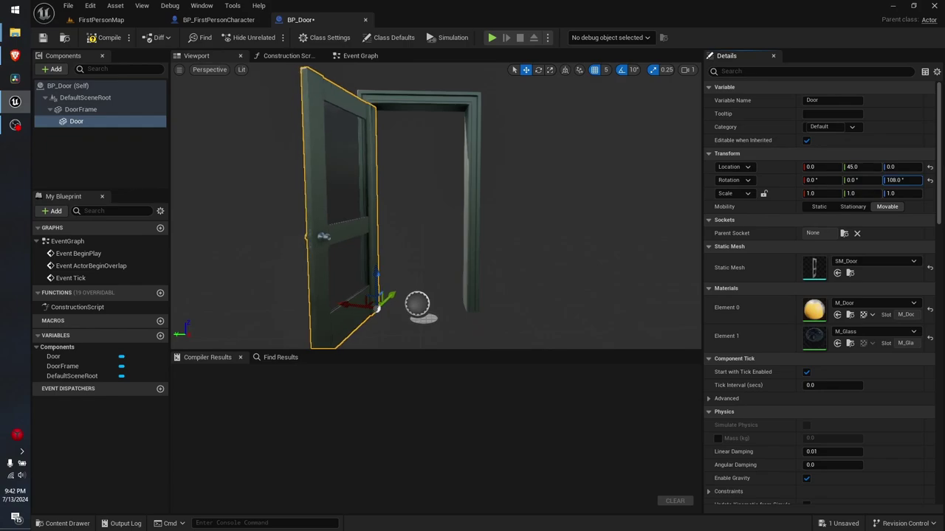
pyautogui.moveTo(919, 180); pyautogui.dragTo(922, 181)
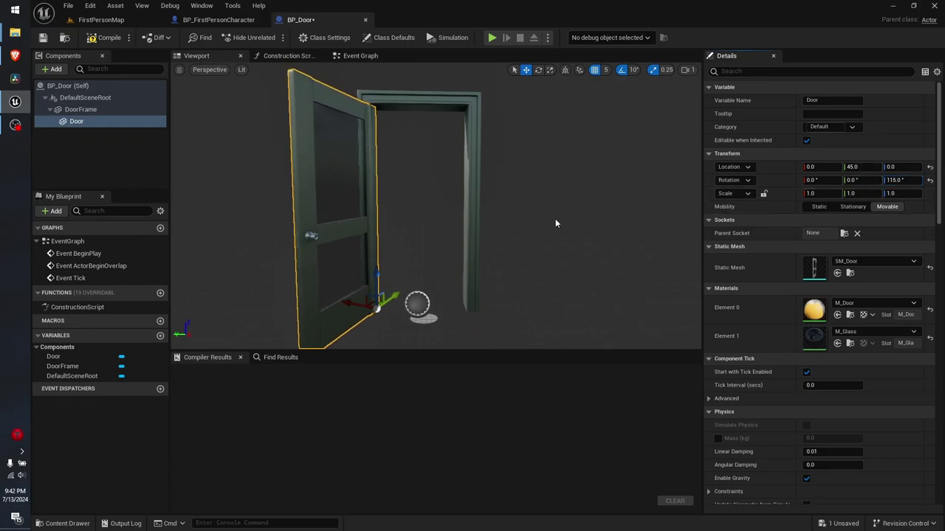
pyautogui.keyDown('alt'); pyautogui.moveTo(555, 223); pyautogui.dragTo(900, 232); pyautogui.keyUp('alt')
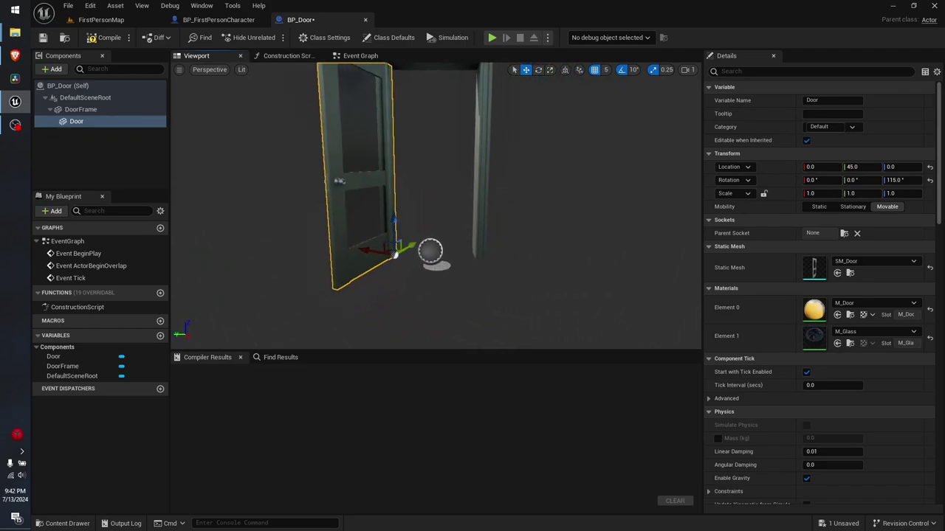
pyautogui.keyDown('alt'); pyautogui.moveTo(435, 207); pyautogui.dragTo(517, 210); pyautogui.keyUp('alt')
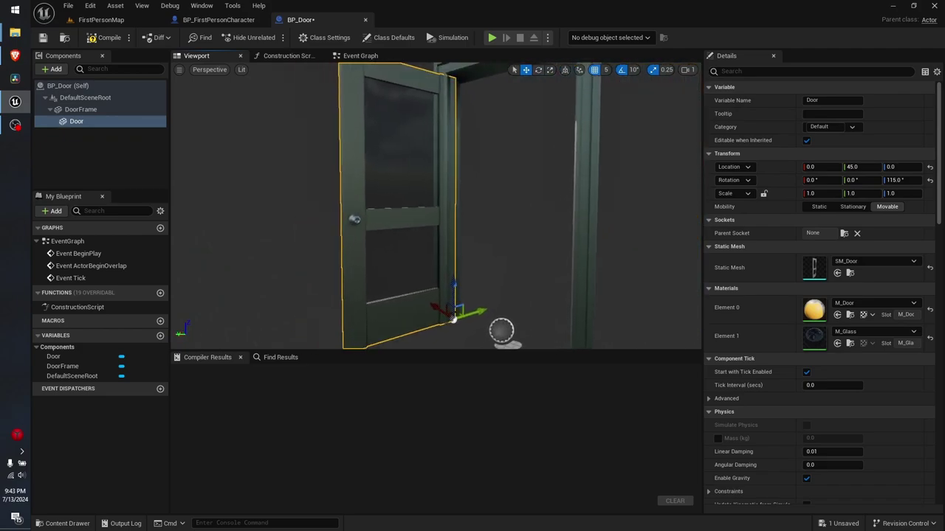
# Reset the Door's rotation to 0 to close it, then select DoorFrame.
pyautogui.click(929, 180)
pyautogui.press('f')
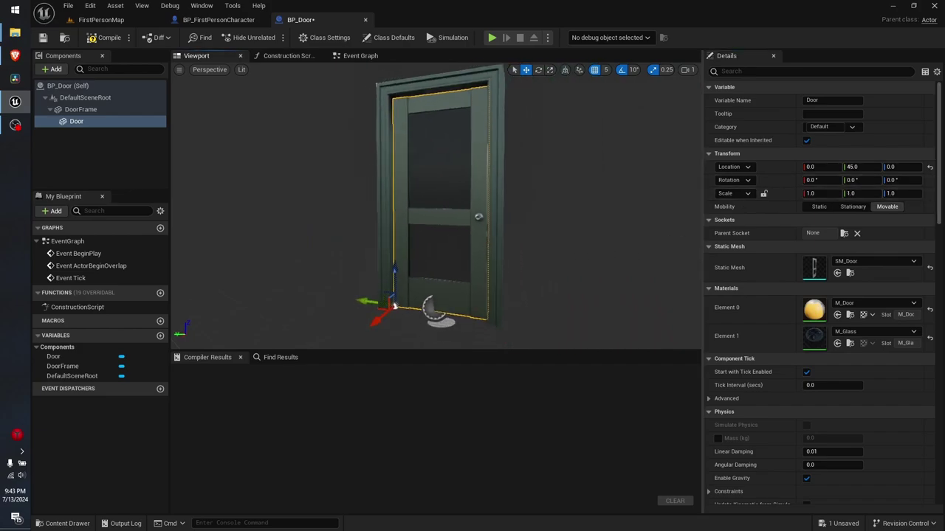
pyautogui.click(70, 110)
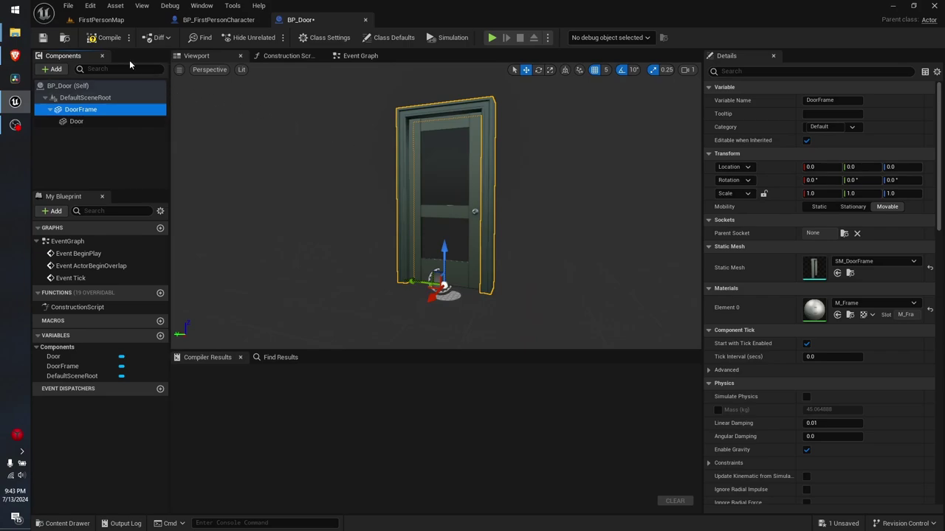
# Compile BP_Door and open the _Main folder in the level's Content Browser.
pyautogui.click(105, 38)
pyautogui.click(101, 20)
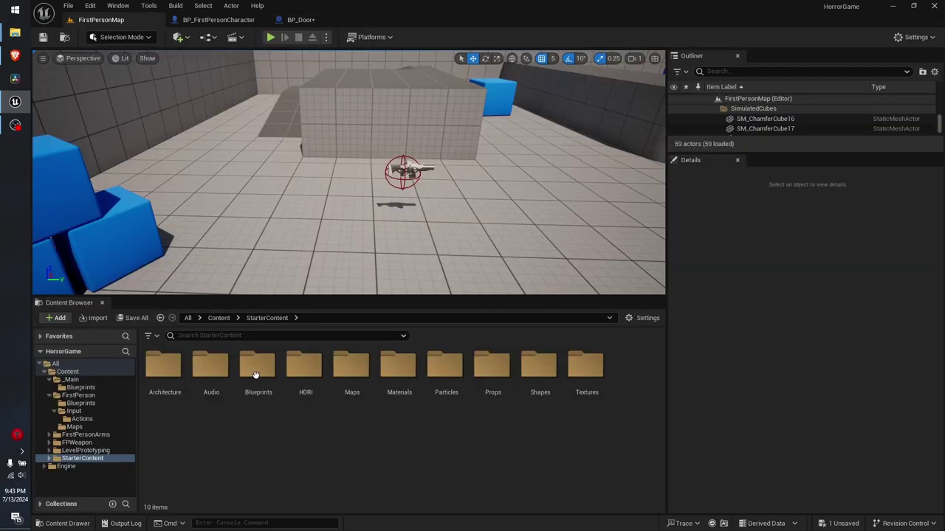
pyautogui.click(70, 380)
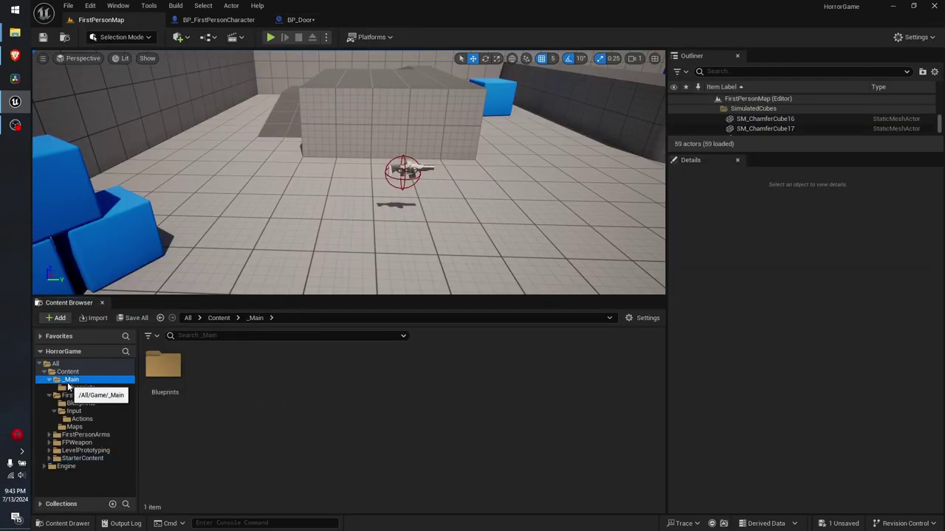
# Create a new folder named Interfaces inside _Main and open it.
pyautogui.rightClick(235, 390)
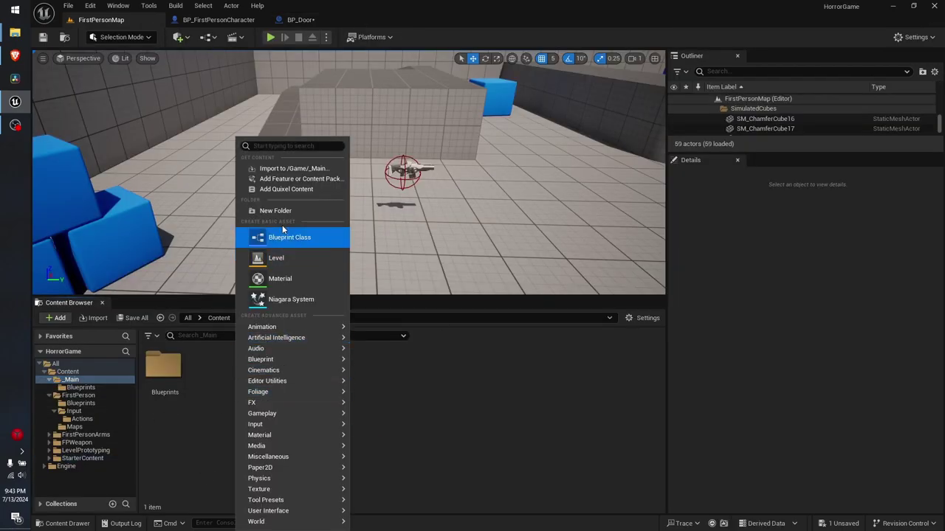
pyautogui.click(279, 210)
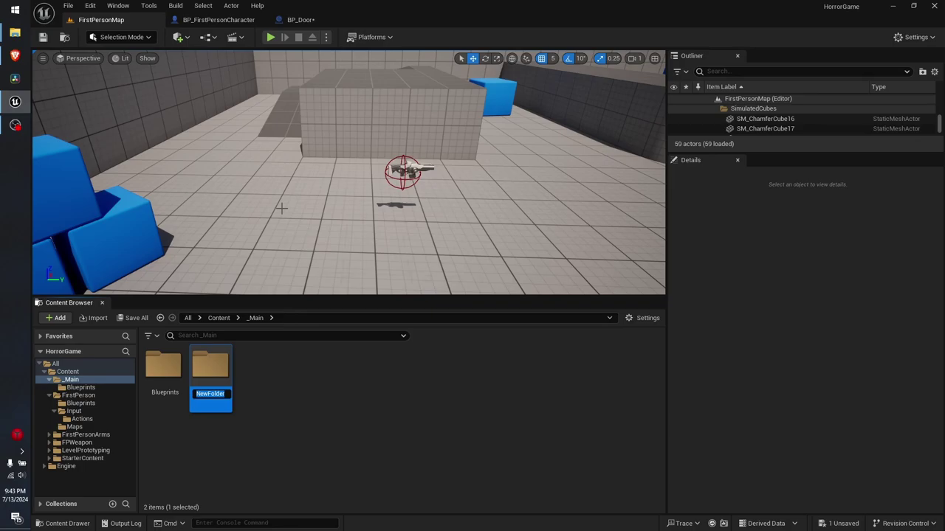
pyautogui.write('Interfaces')
pyautogui.press('Return')
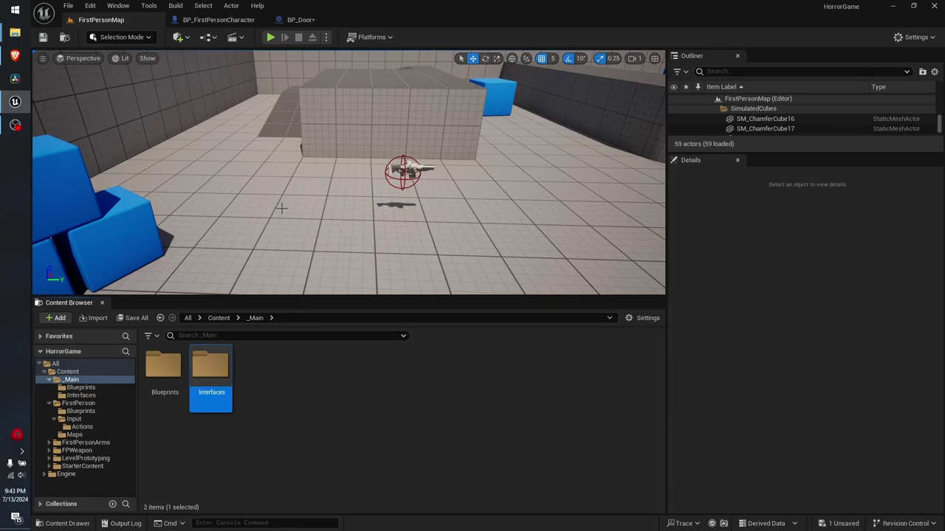
pyautogui.press('Return')
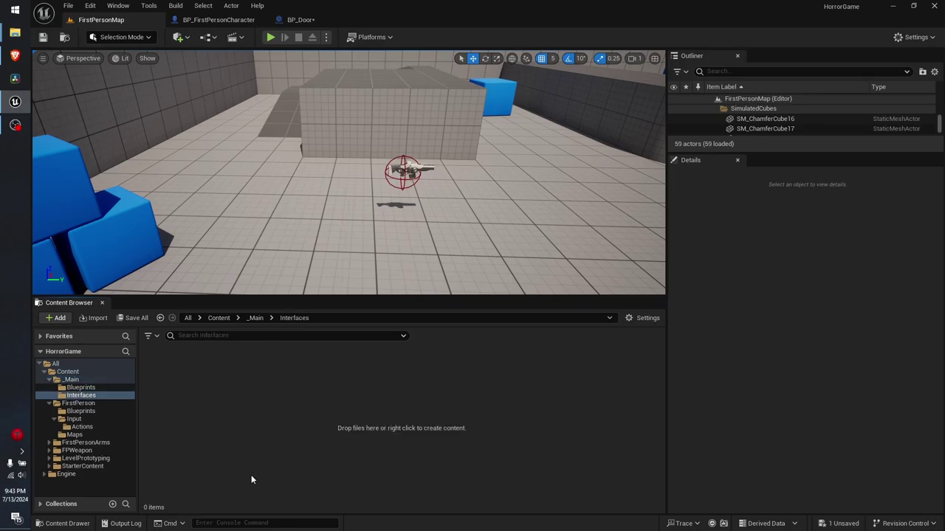
# Create the BPI_Interact Blueprint Interface in Interfaces, open it, and check its InteractEvent function.
pyautogui.rightClick(198, 404)
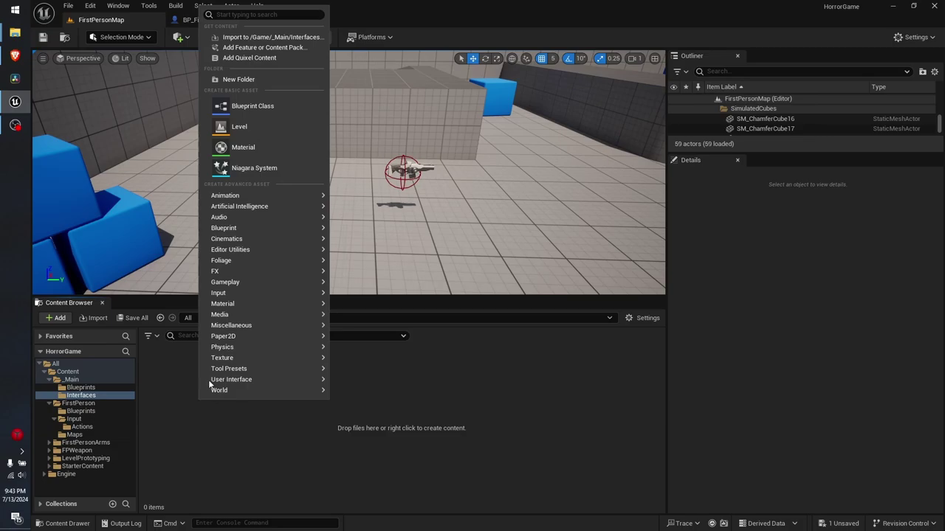
pyautogui.moveTo(274, 253)
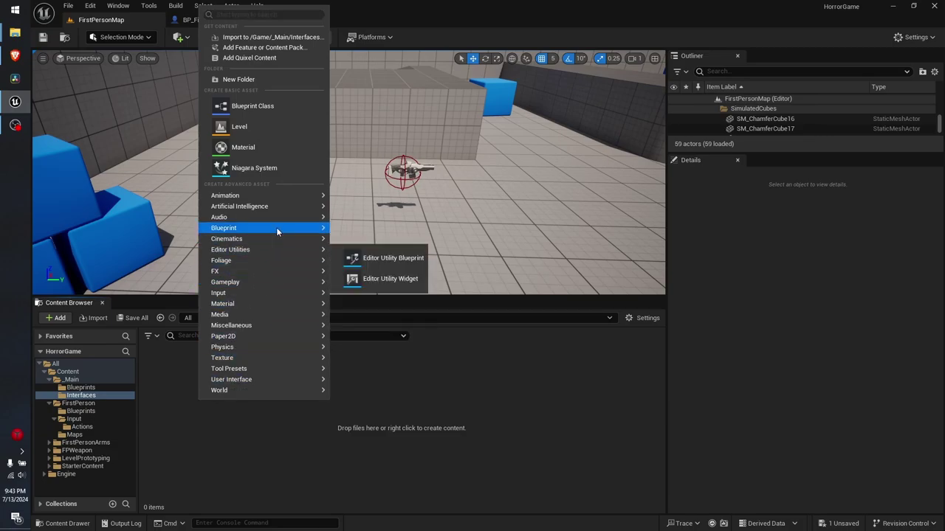
pyautogui.moveTo(278, 231)
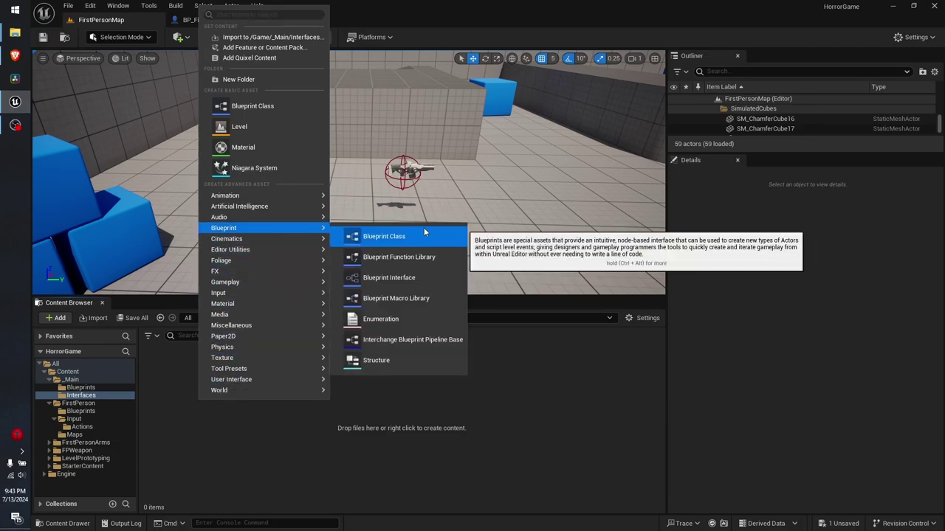
pyautogui.click(395, 282)
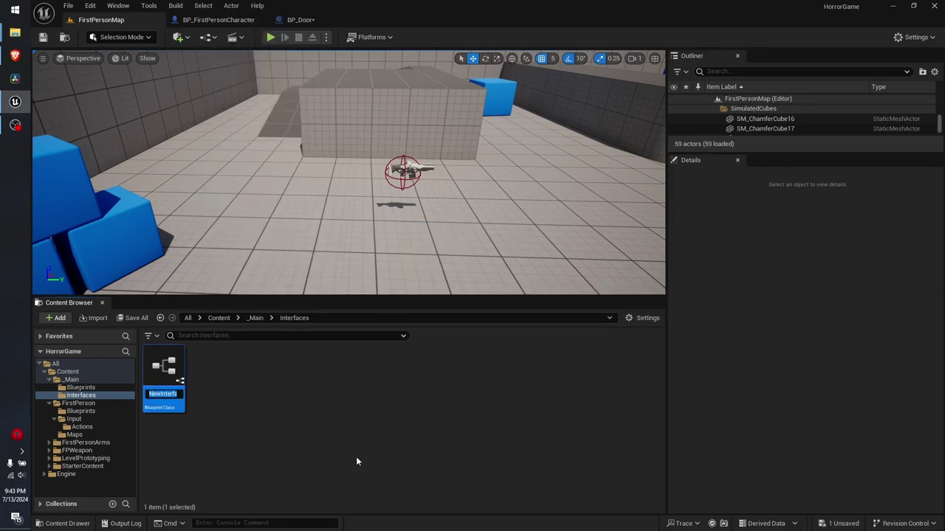
pyautogui.write('BPI_Int')
pyautogui.write('eract')
pyautogui.press('Return')
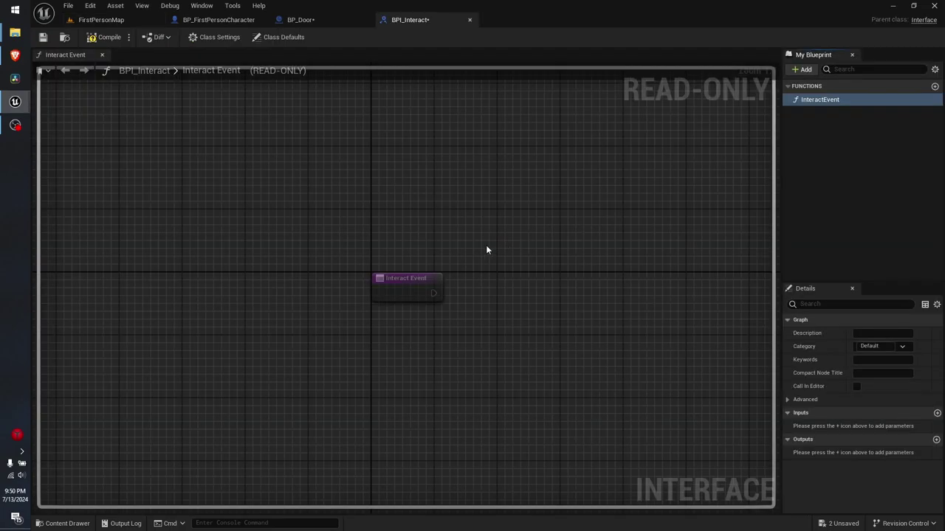
pyautogui.moveTo(328, 247)
pyautogui.mouseDown()
pyautogui.moveTo(475, 349)
pyautogui.moveTo(492, 345)
pyautogui.mouseUp()
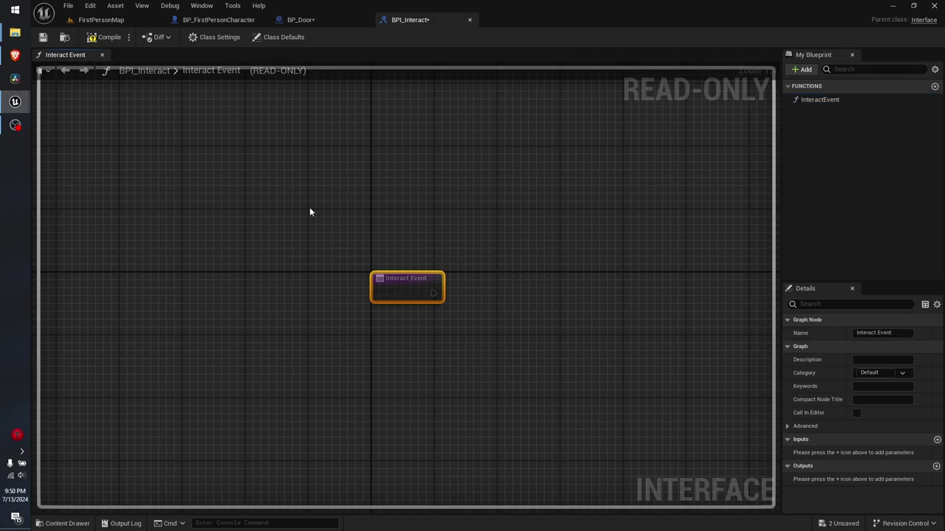
pyautogui.click(270, 161)
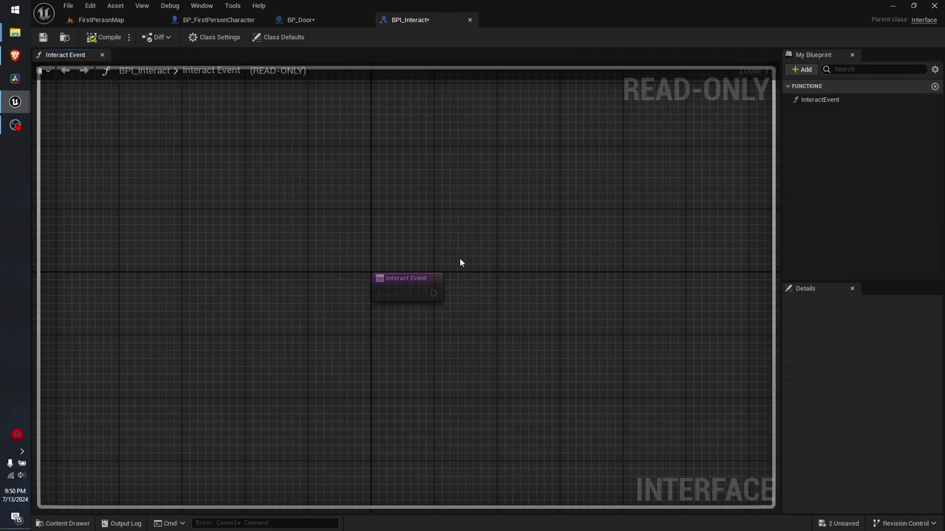
# Locate the Sprint graph in BP_FirstPersonCharacter and delete both Print String nodes.
pyautogui.click(214, 22)
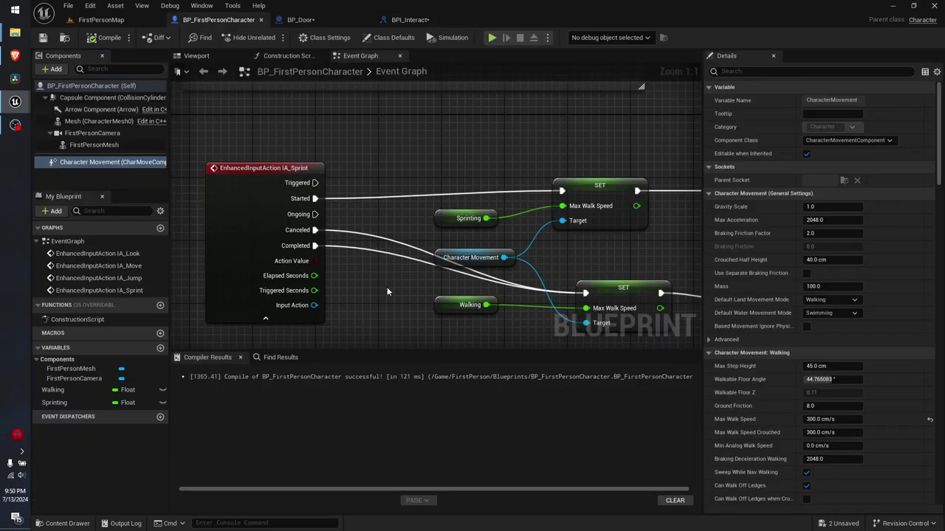
pyautogui.scroll(-4, 362, 208)
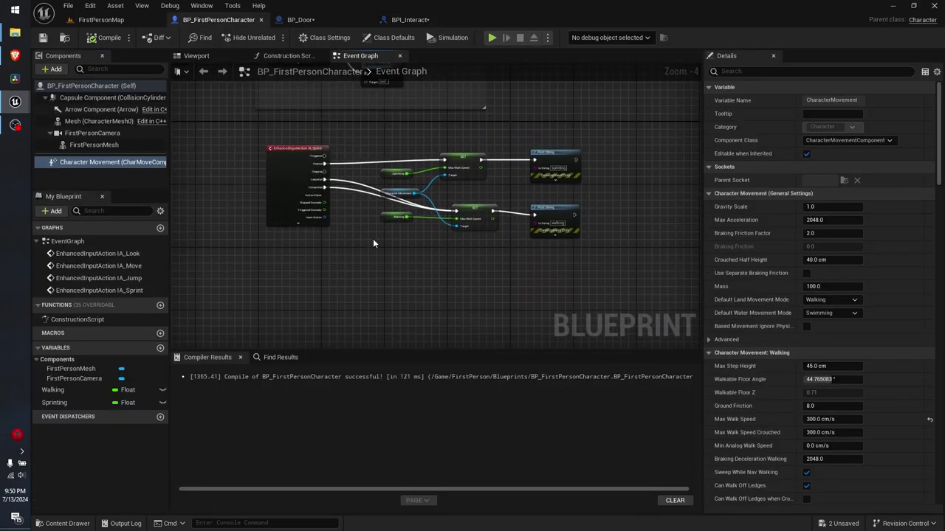
pyautogui.click(290, 26)
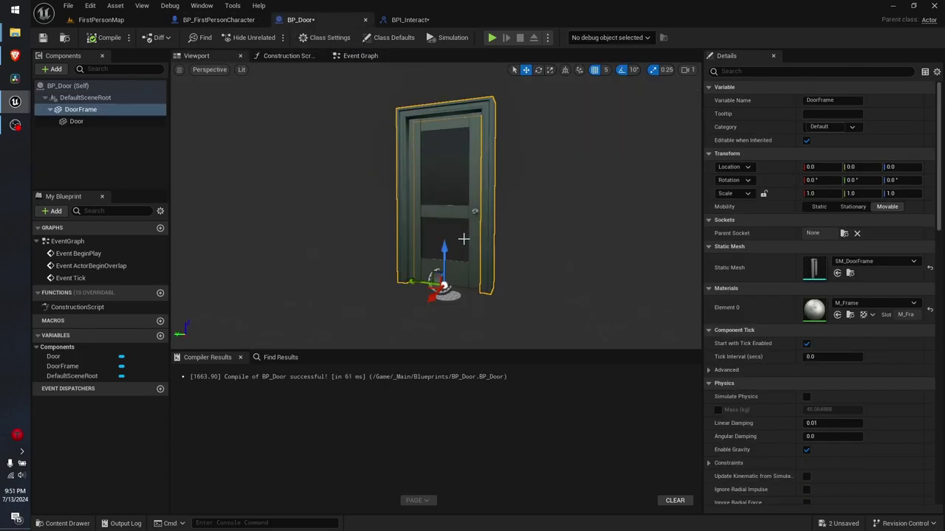
pyautogui.click(228, 21)
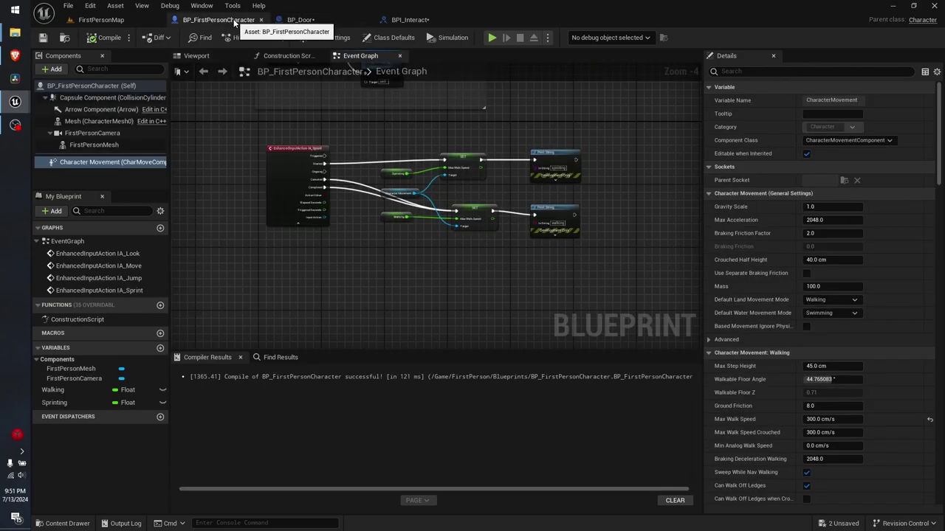
pyautogui.moveTo(404, 246); pyautogui.dragTo(405, 233, button='right')
pyautogui.scroll(1, 404, 233)
pyautogui.scroll(1, 399, 250)
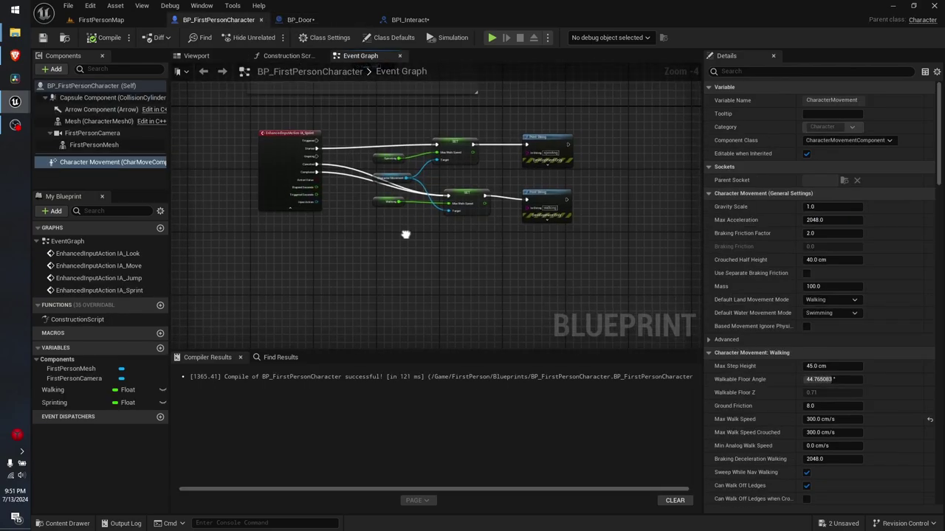
pyautogui.scroll(1, 396, 259)
pyautogui.scroll(1, 397, 260)
pyautogui.scroll(-2, 395, 259)
pyautogui.scroll(-3, 398, 269)
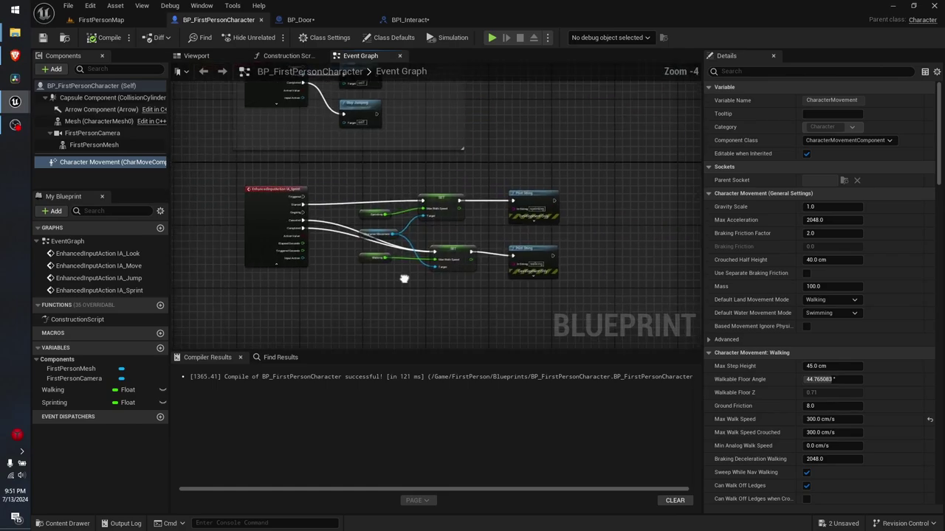
pyautogui.keyDown('ctrl'); pyautogui.click(555, 199); pyautogui.keyUp('ctrl')
pyautogui.press('Delete')
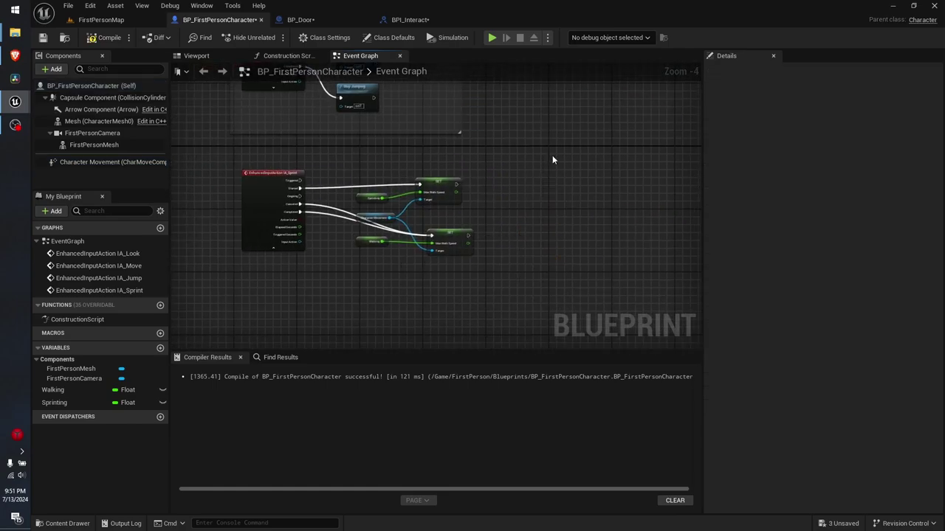
# Wrap the remaining Sprint nodes in a comment titled Sprinting.
pyautogui.moveTo(481, 256); pyautogui.dragTo(509, 236, button='right')
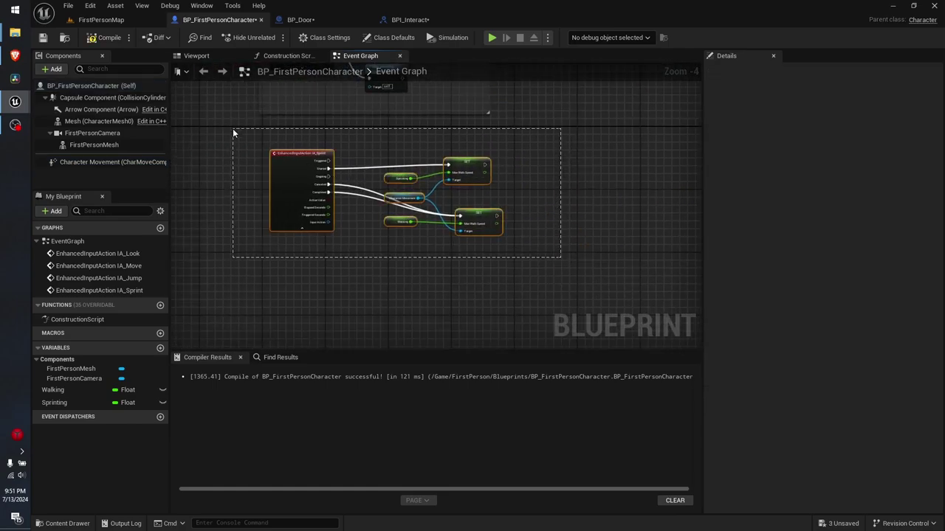
pyautogui.moveTo(557, 253); pyautogui.dragTo(232, 130)
pyautogui.press('c')
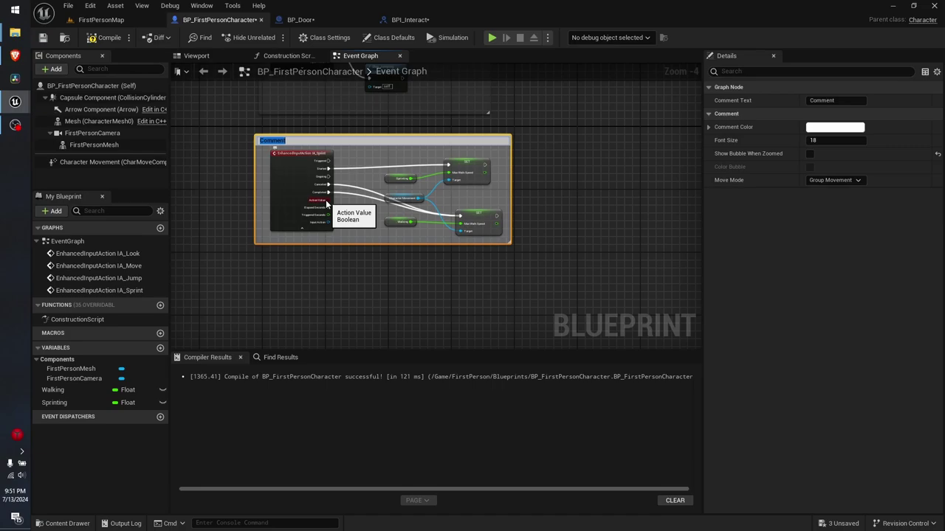
pyautogui.write('Sprint')
pyautogui.write('ing')
pyautogui.press('Return')
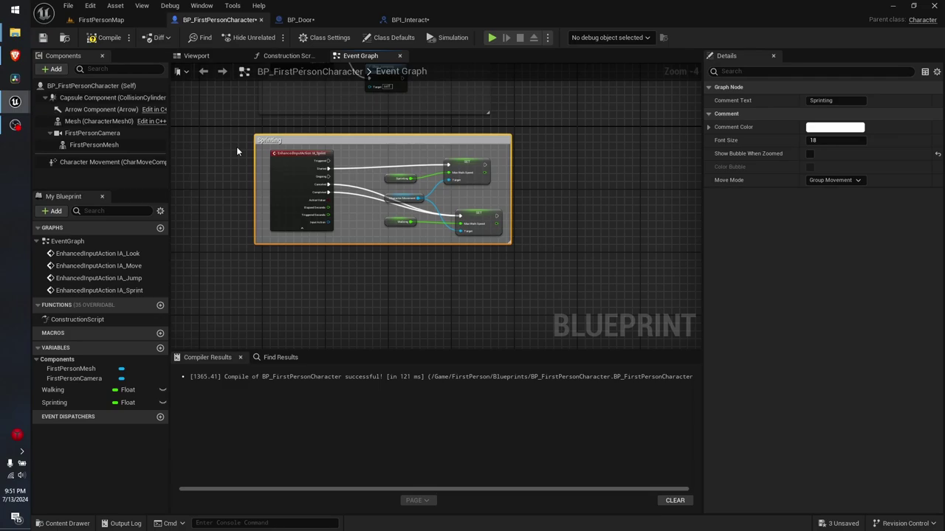
pyautogui.moveTo(318, 307)
pyautogui.mouseDown(button='right')
pyautogui.moveTo(314, 265)
pyautogui.moveTo(285, 200)
pyautogui.mouseUp(button='right')
pyautogui.moveTo(282, 242)
pyautogui.mouseDown(button='right')
pyautogui.moveTo(268, 215)
pyautogui.moveTo(273, 237)
pyautogui.moveTo(266, 227)
pyautogui.mouseUp(button='right')
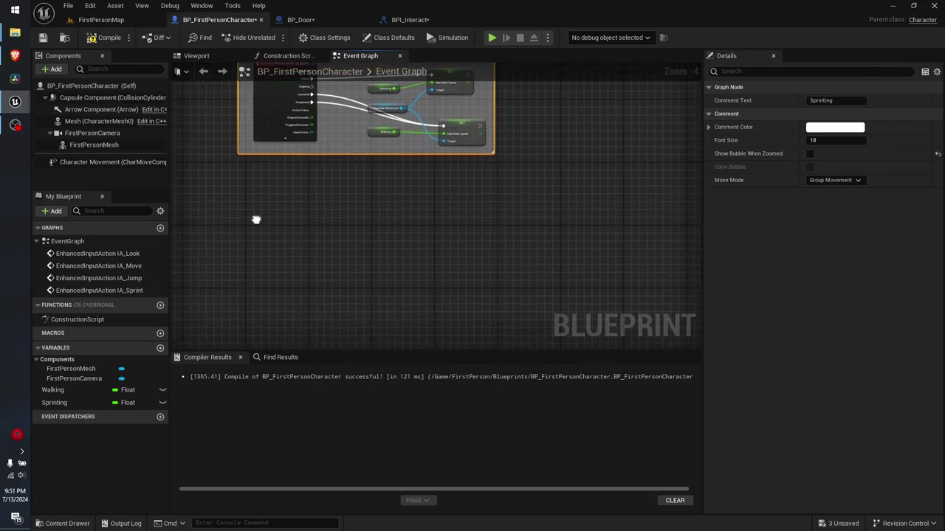
pyautogui.moveTo(270, 235); pyautogui.dragTo(263, 200)
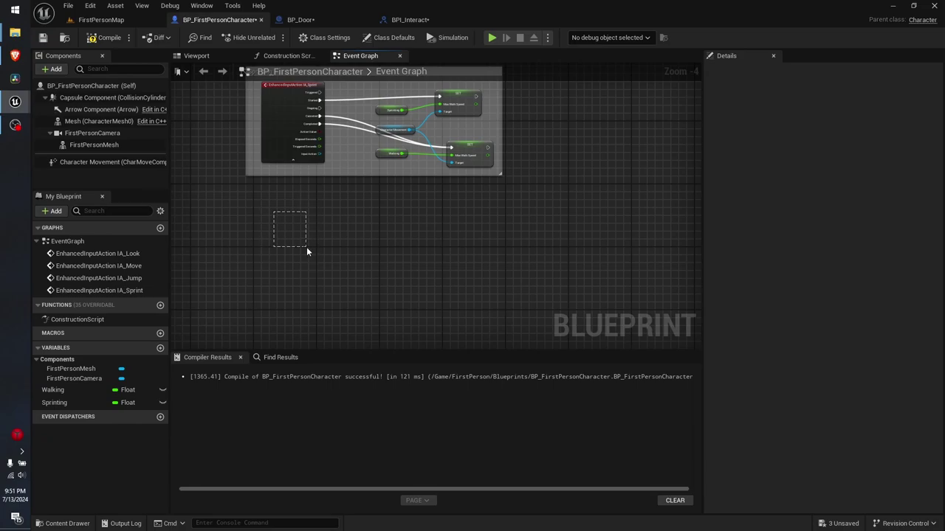
pyautogui.click(101, 19)
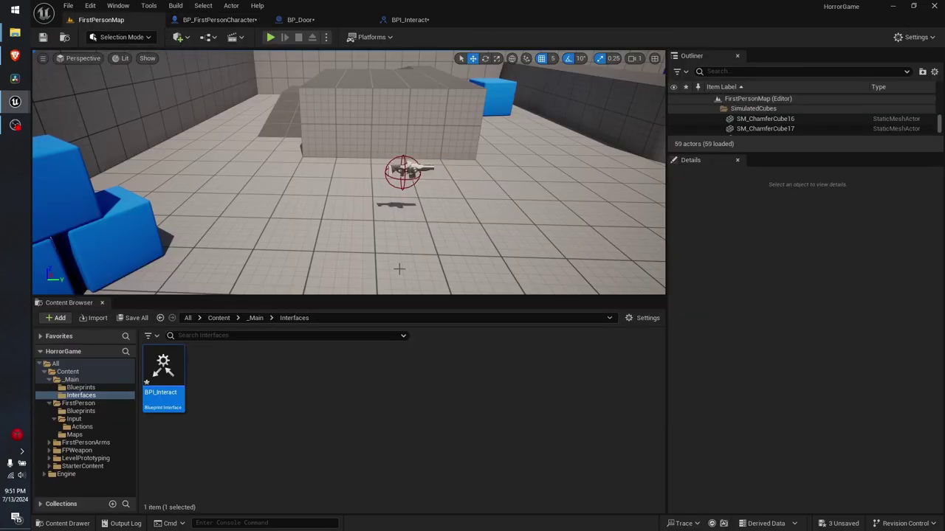
# Create a new Input Action named IA_Interact in the Input > Actions folder.
pyautogui.click(73, 419)
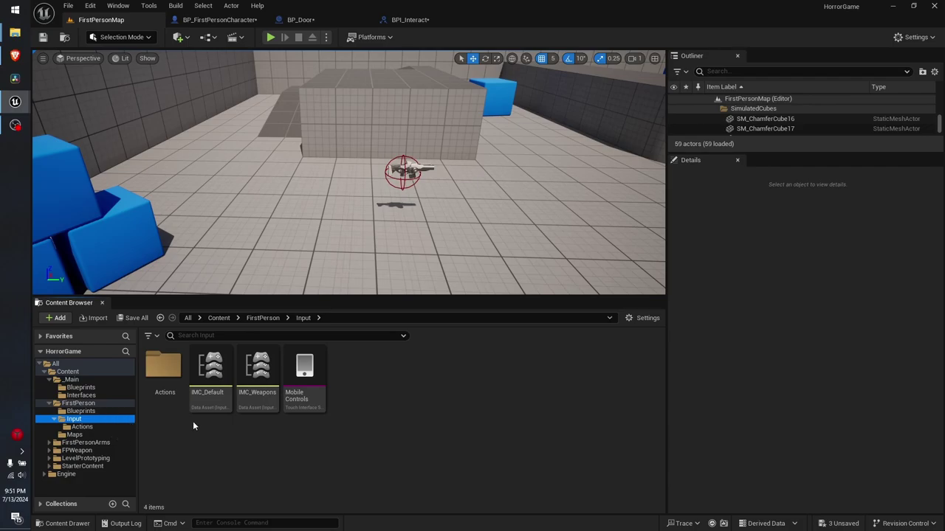
pyautogui.doubleClick(178, 399)
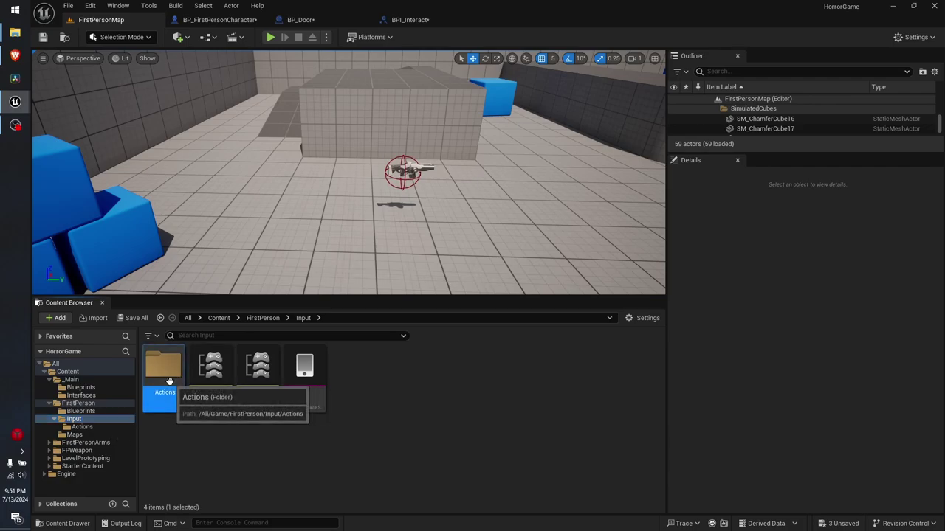
pyautogui.rightClick(315, 441)
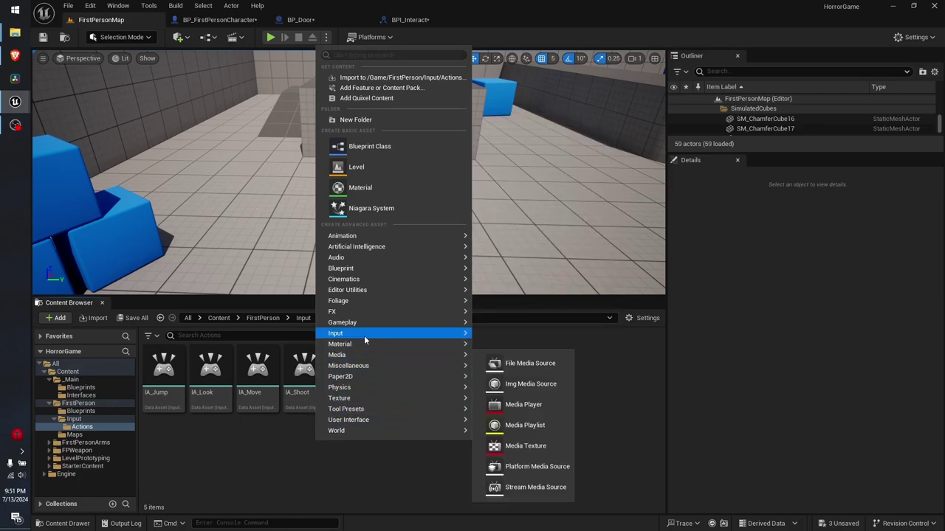
pyautogui.moveTo(461, 334)
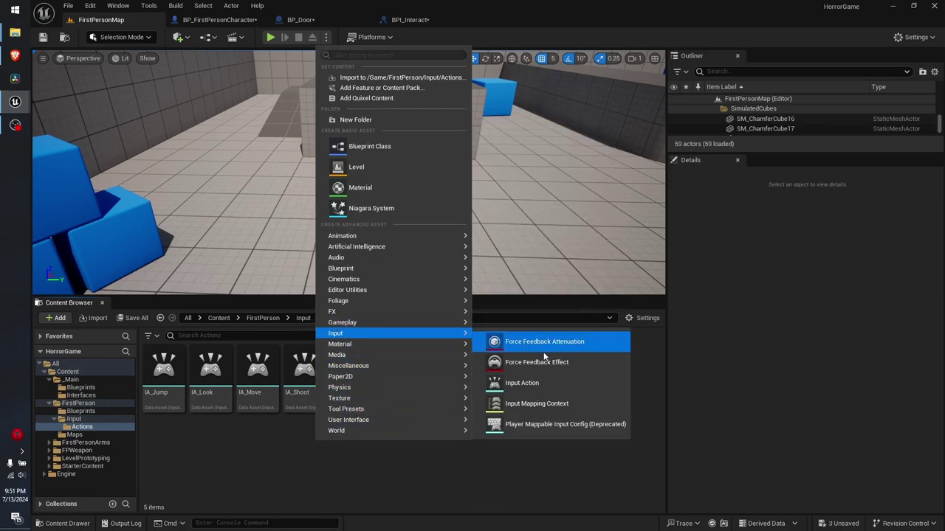
pyautogui.click(522, 383)
pyautogui.write('Ia')
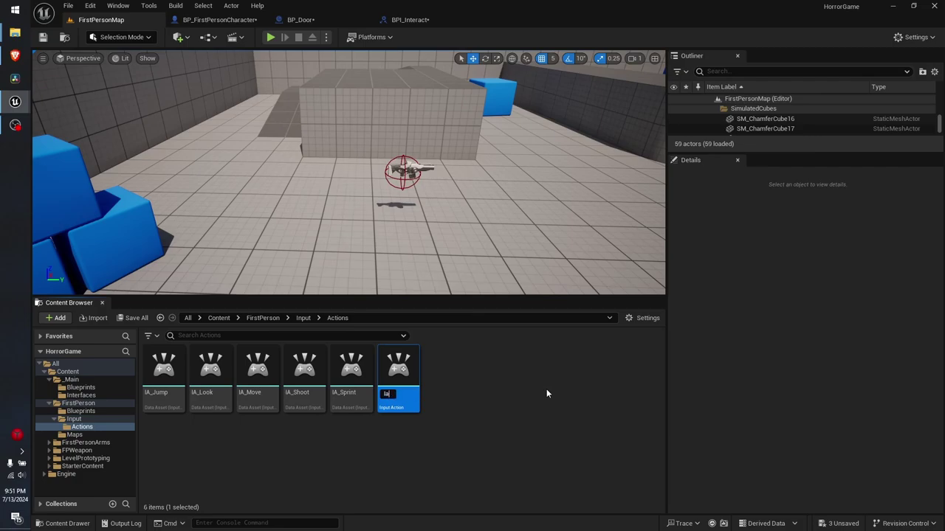
pyautogui.write('_')
pyautogui.write('Interact')
pyautogui.press('Return')
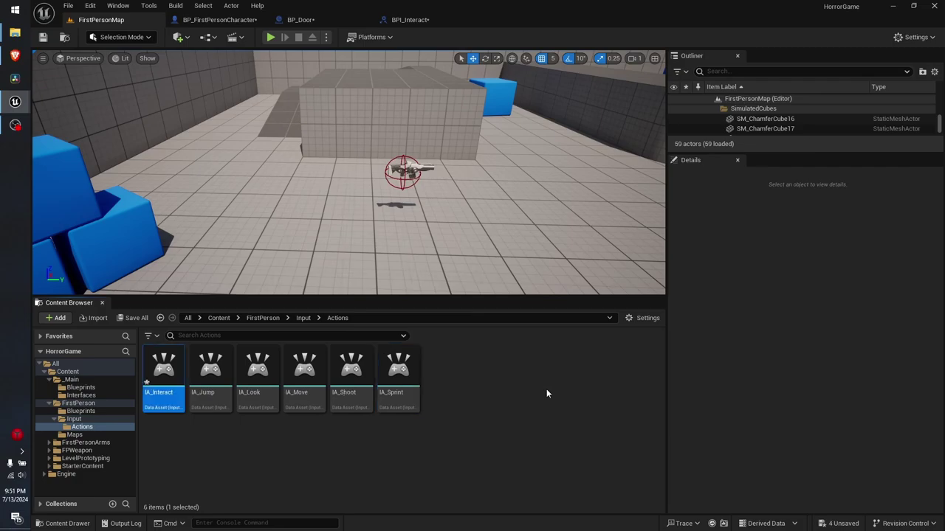
# Open the IMC_Default mapping context, then open IA_Interact for editing.
pyautogui.click(304, 318)
pyautogui.doubleClick(218, 389)
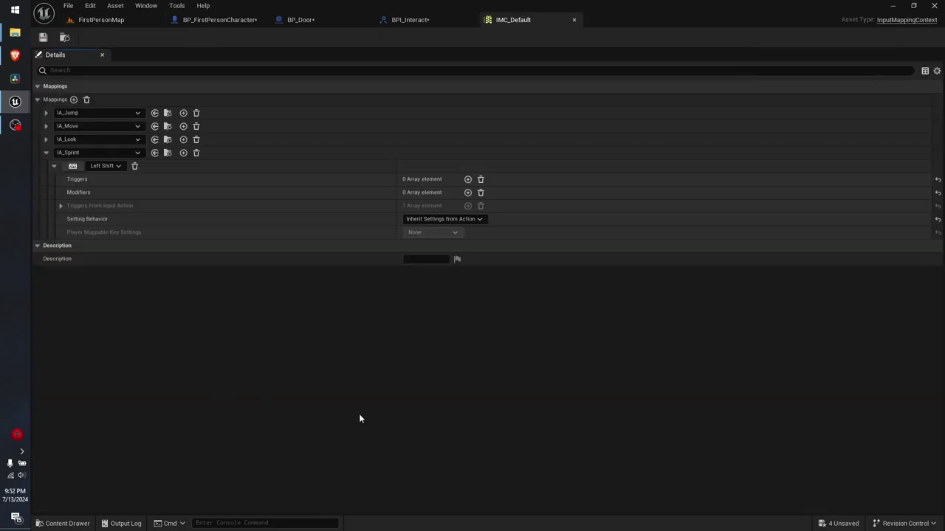
pyautogui.click(111, 25)
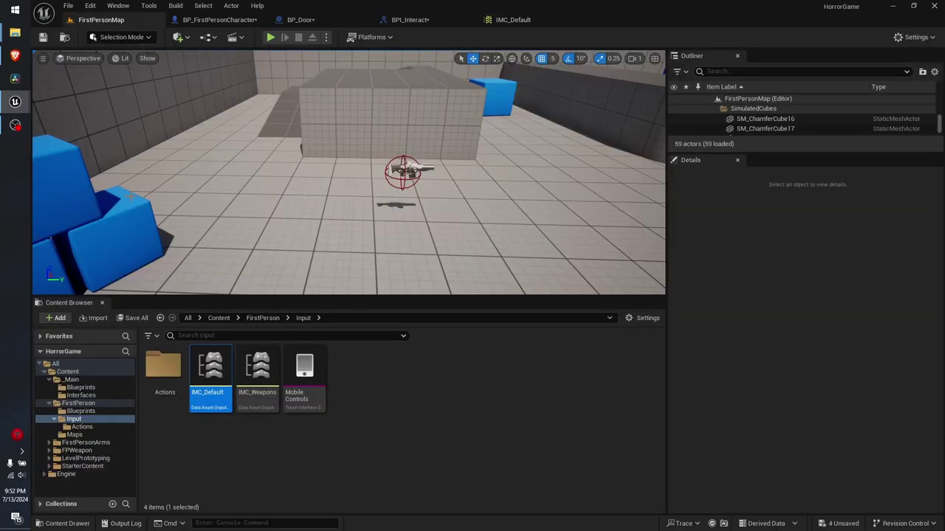
pyautogui.doubleClick(163, 366)
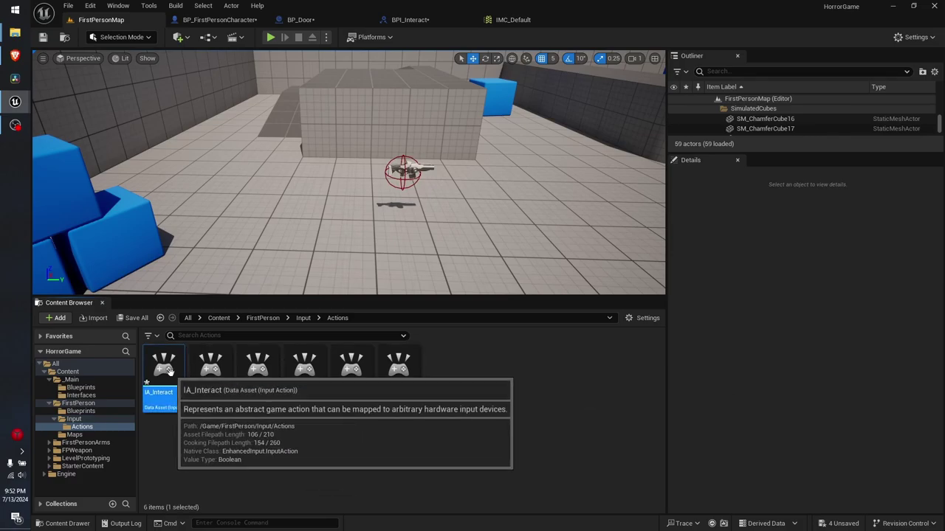
pyautogui.doubleClick(184, 378)
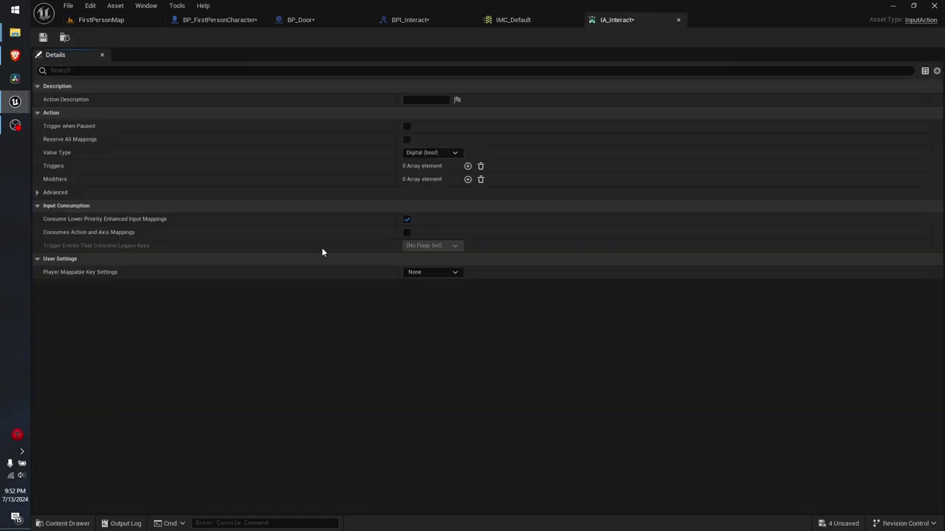
# Add one trigger to IA_Interact and set its type to Pressed.
pyautogui.click(467, 166)
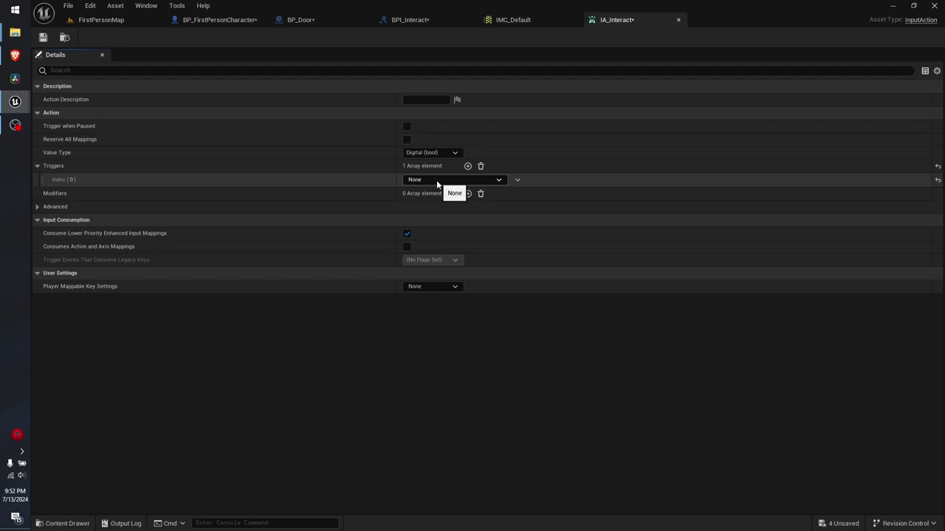
pyautogui.click(436, 180)
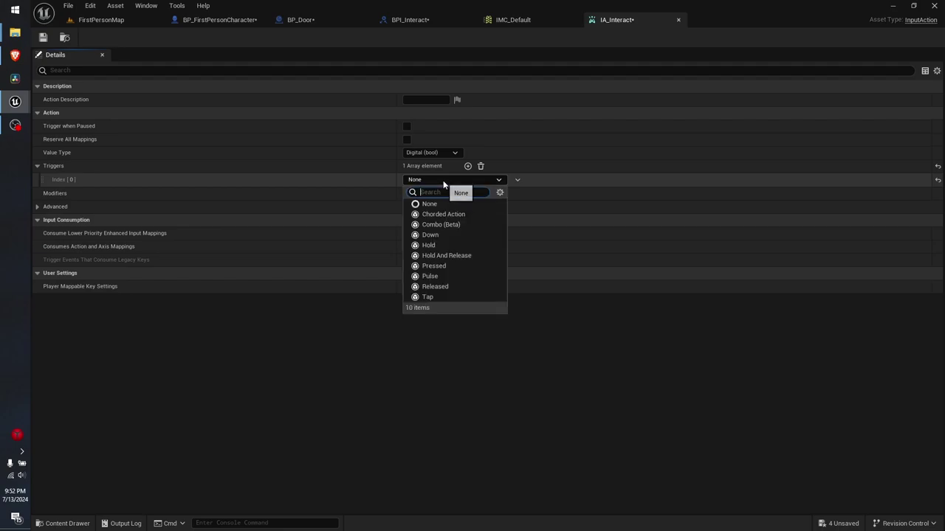
pyautogui.click(170, 199)
pyautogui.click(428, 180)
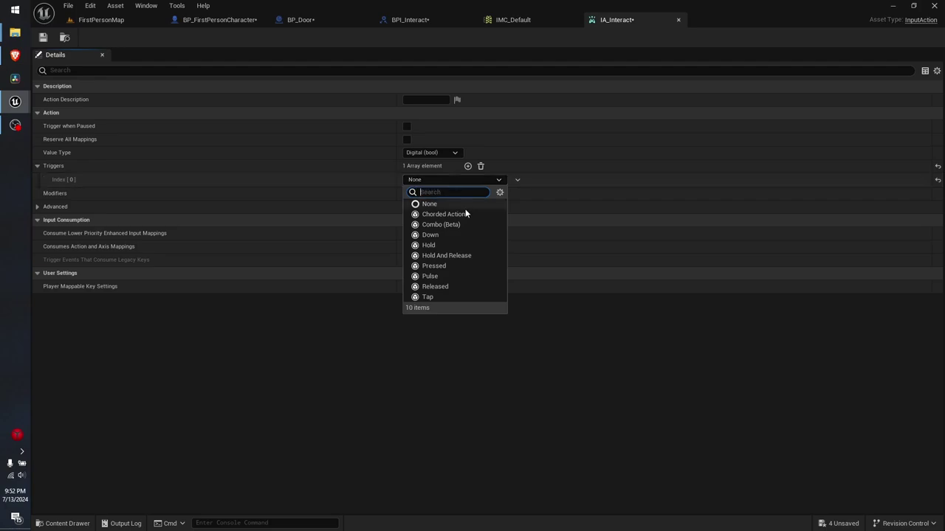
pyautogui.click(433, 265)
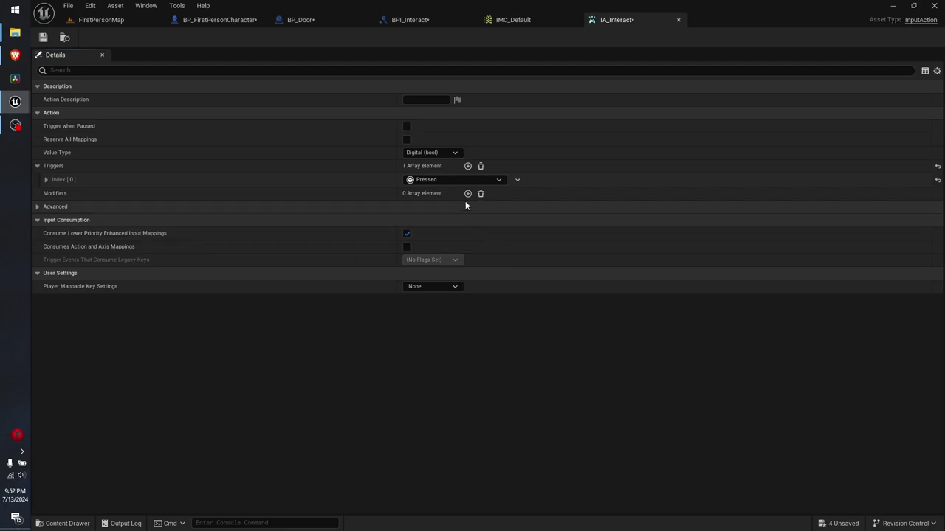
pyautogui.click(454, 182)
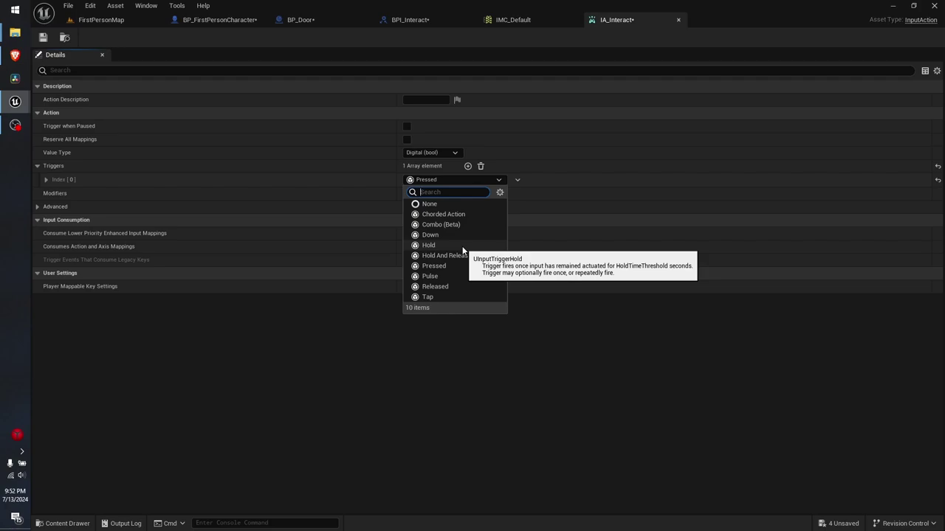
pyautogui.click(620, 336)
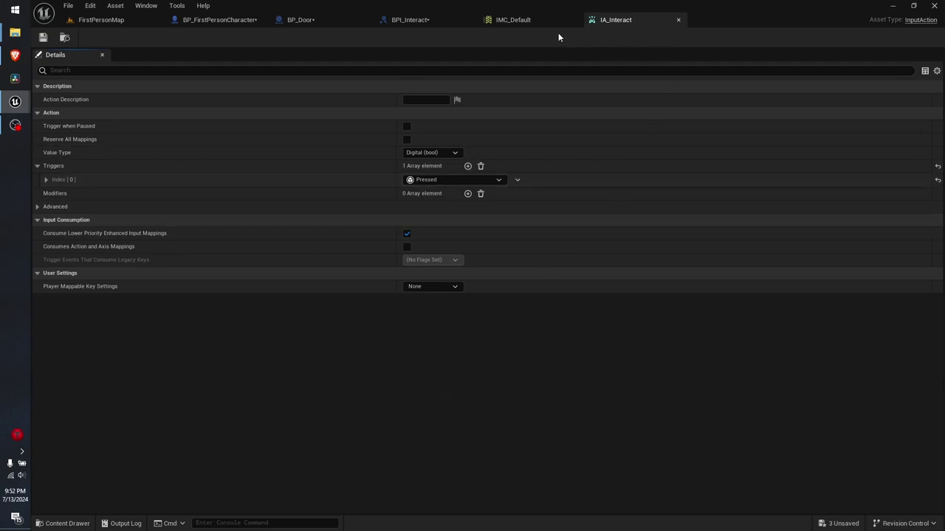
pyautogui.click(517, 20)
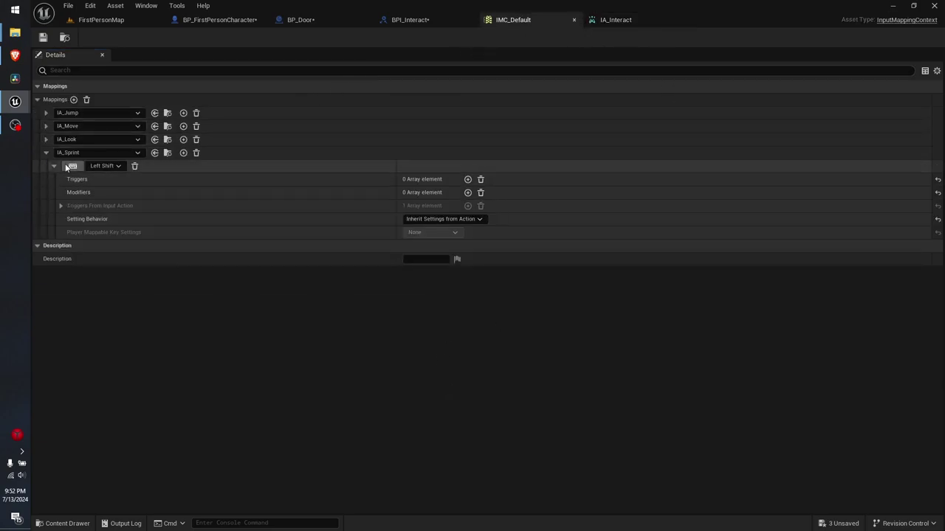
# Add a mapping in IMC_Default that binds IA_Interact to the E key.
pyautogui.click(46, 152)
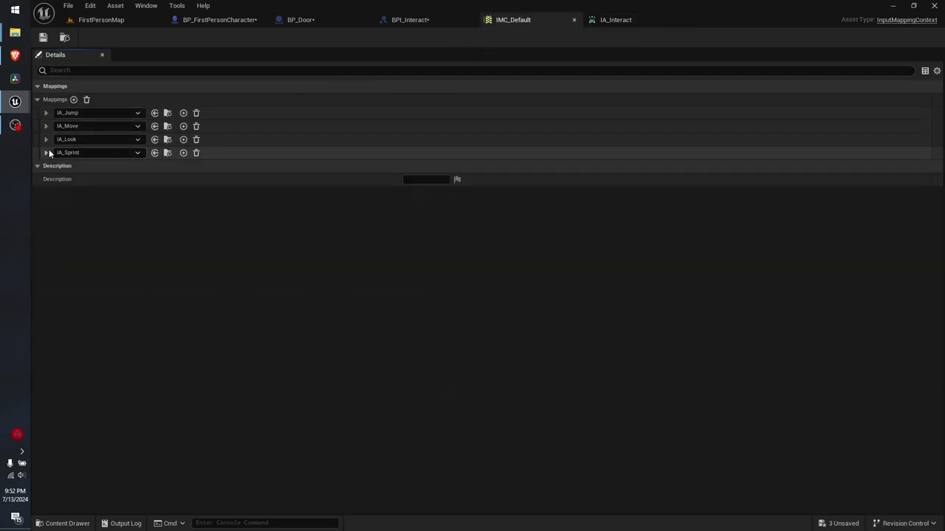
pyautogui.click(74, 100)
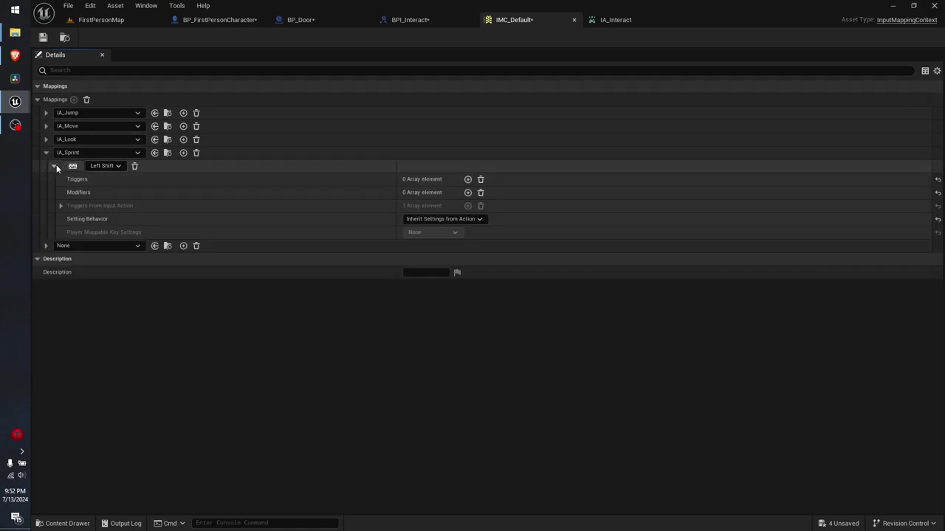
pyautogui.click(45, 152)
pyautogui.click(76, 167)
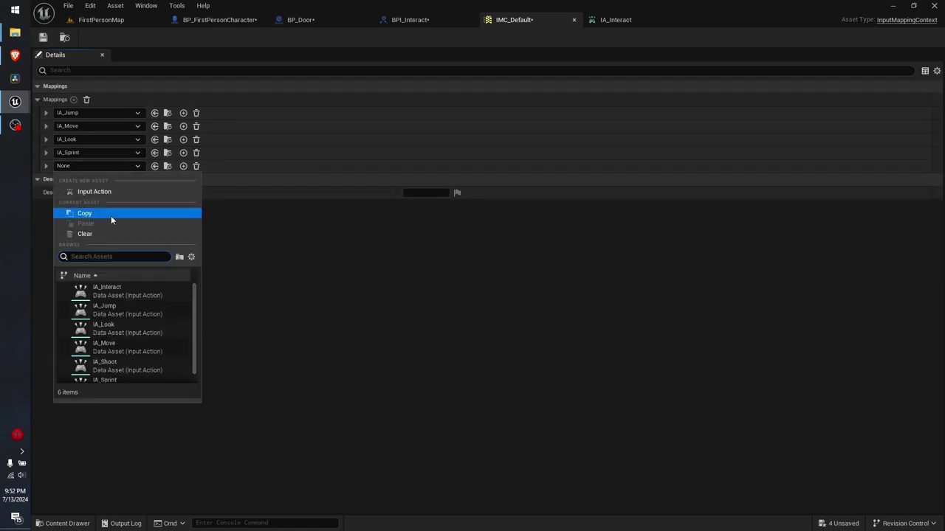
pyautogui.click(119, 288)
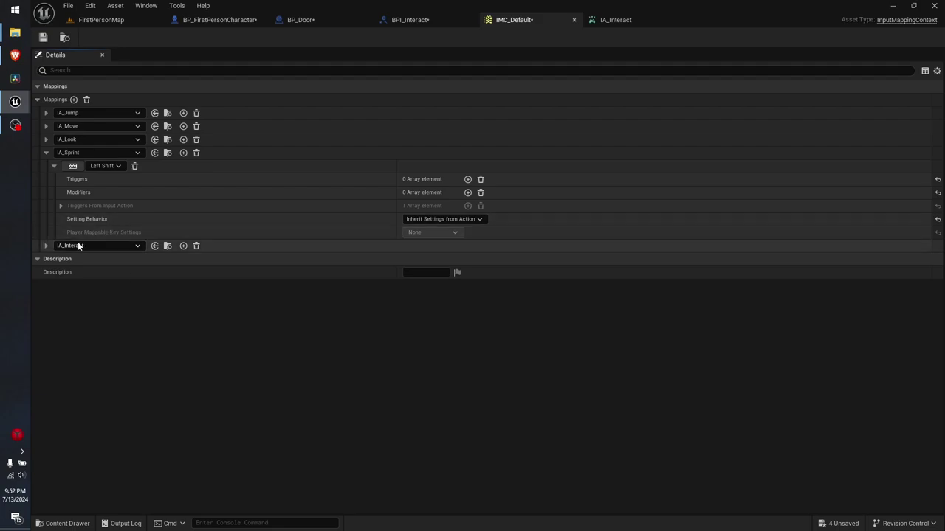
pyautogui.click(44, 153)
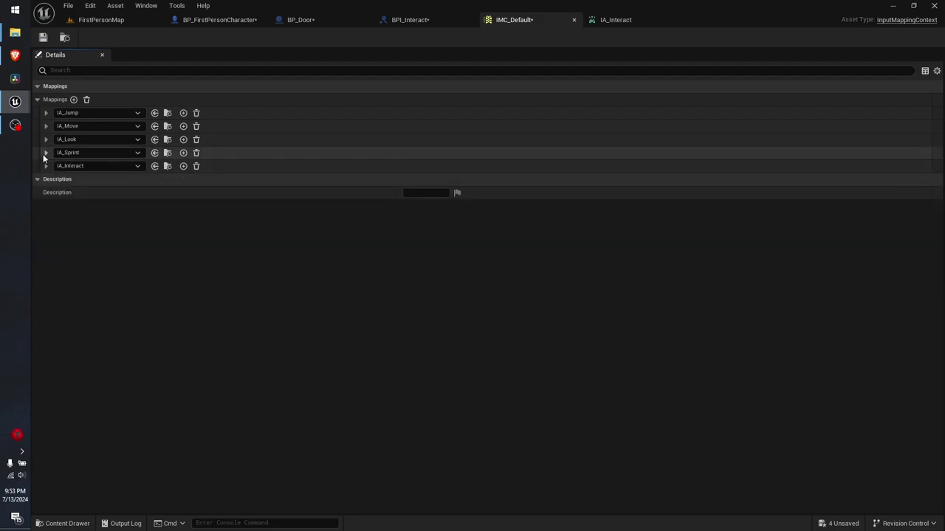
pyautogui.click(45, 167)
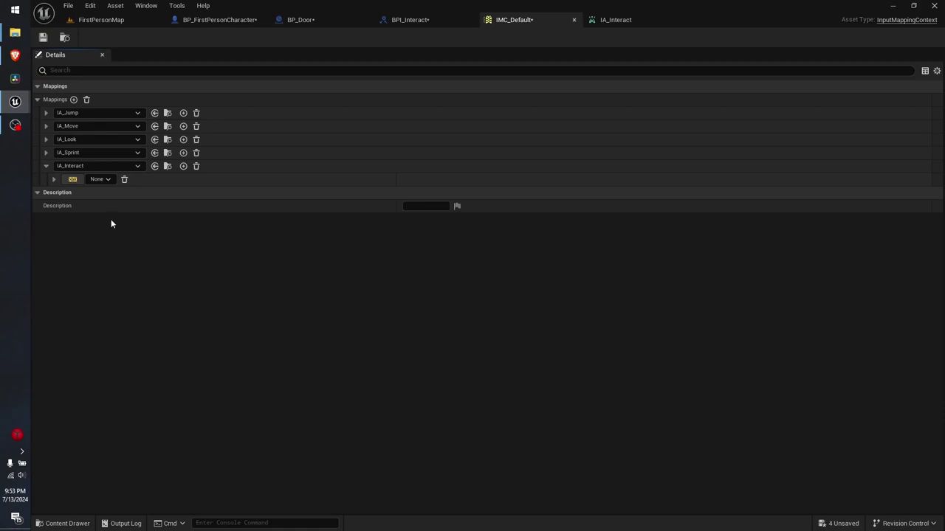
pyautogui.press('e')
# Save IMC_Default and close the IMC_Default and IA_Interact editors.
pyautogui.hotkey('ctrl', 's')
pyautogui.click(574, 19)
pyautogui.click(553, 19)
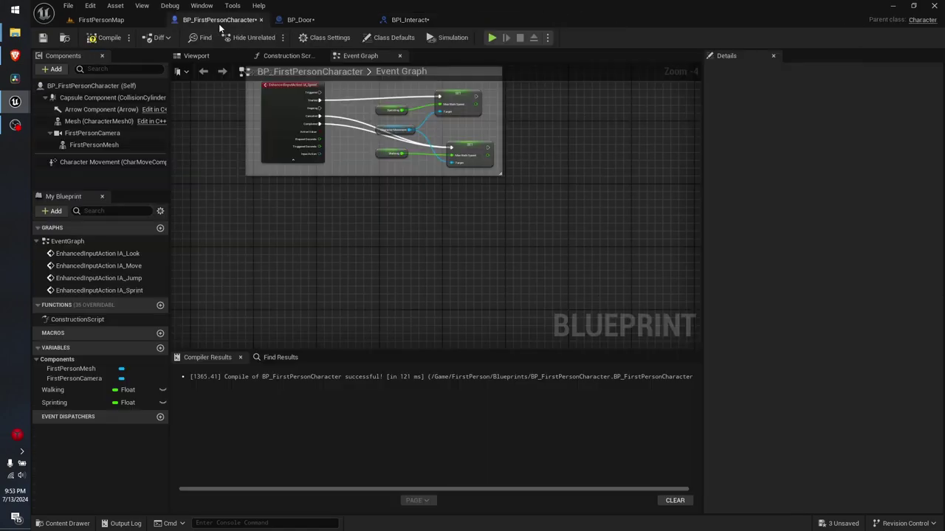
# Add an IA_Interact input event node to BP_FirstPersonCharacter's Event Graph via an 'Ia_' search.
pyautogui.click(219, 19)
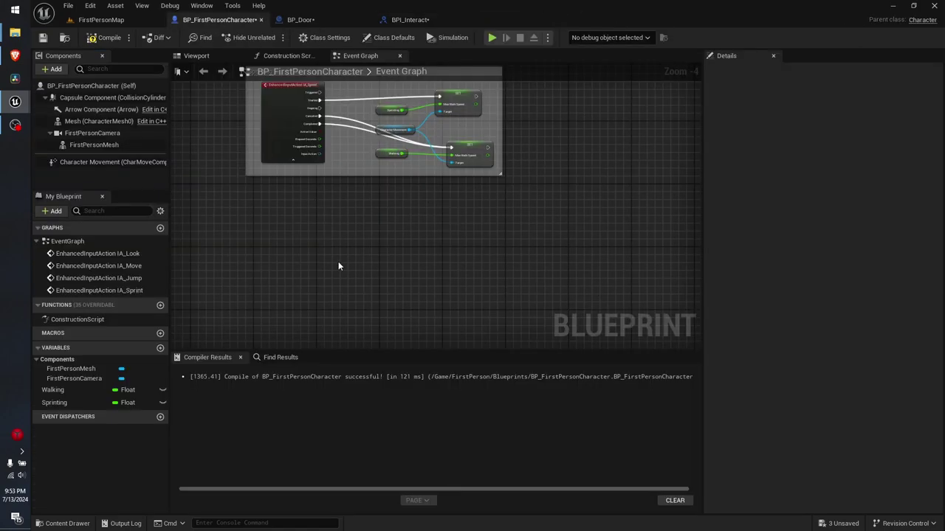
pyautogui.rightClick(306, 213)
pyautogui.write('Ia_')
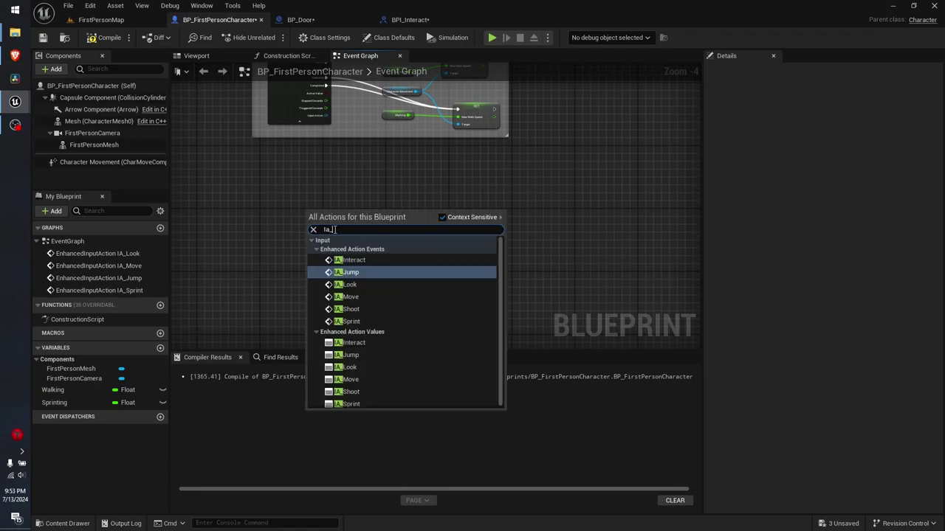
pyautogui.click(352, 260)
pyautogui.moveTo(306, 223); pyautogui.dragTo(270, 237, button='right')
pyautogui.click(299, 244)
pyautogui.scroll(4, 300, 247)
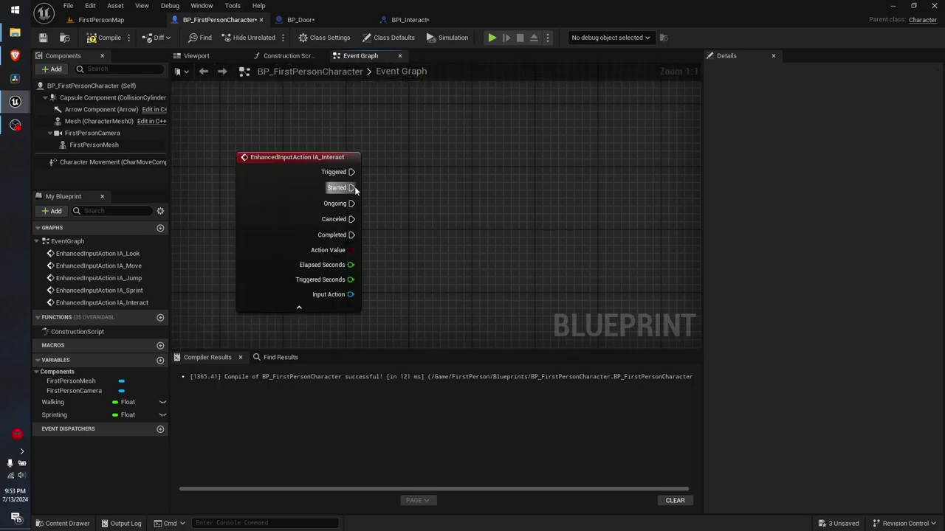
pyautogui.moveTo(351, 188)
pyautogui.mouseDown()
pyautogui.moveTo(459, 194)
pyautogui.moveTo(496, 181)
pyautogui.mouseUp()
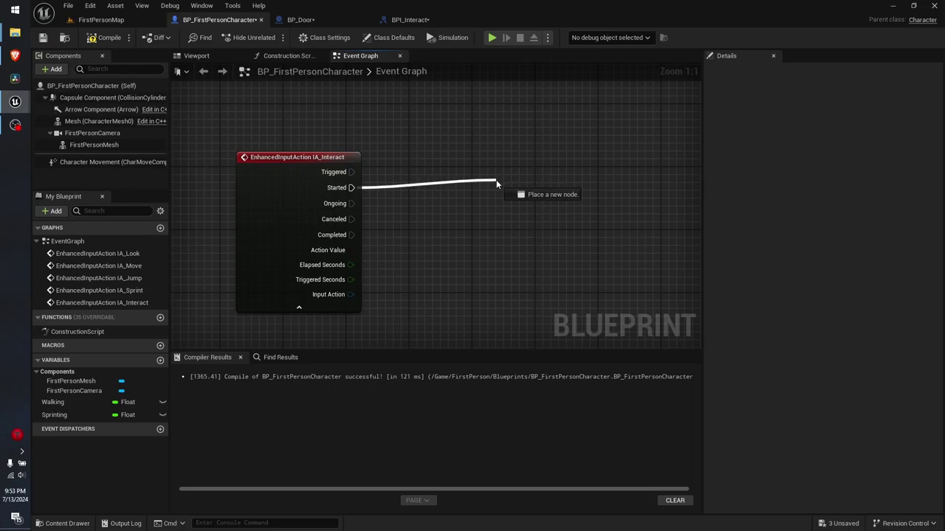
pyautogui.moveTo(497, 184); pyautogui.dragTo(498, 191)
pyautogui.click(484, 145)
# Back in FirstPersonMap, move the viewport camera toward the player start and the wall.
pyautogui.click(68, 23)
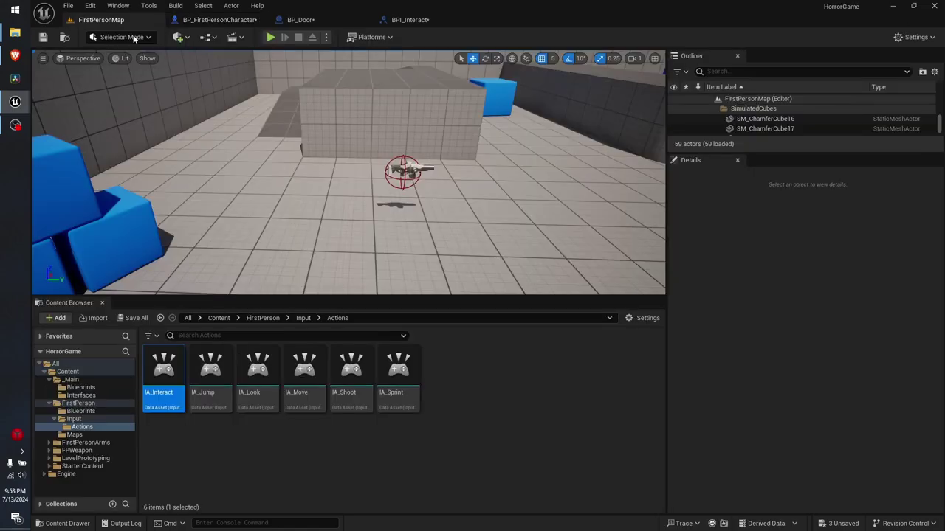
pyautogui.moveTo(349, 172); pyautogui.dragTo(349, 173, button='right')
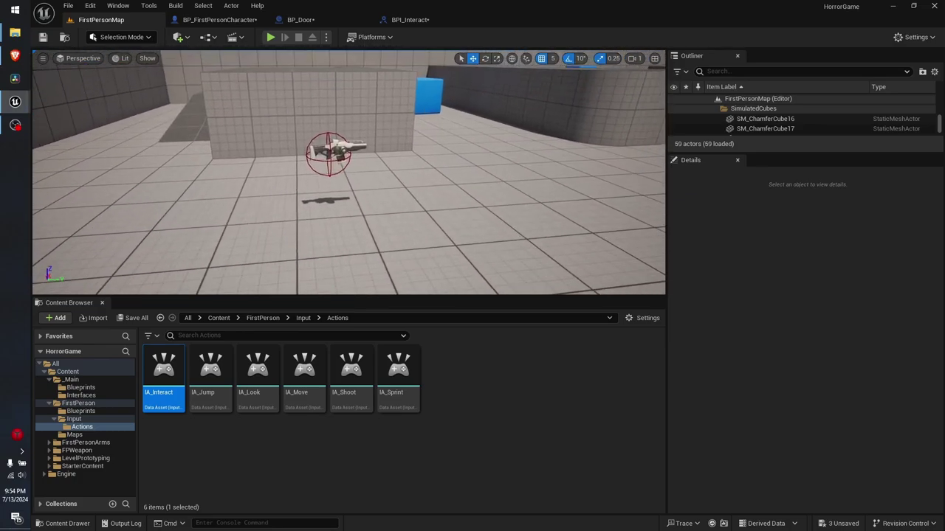
pyautogui.moveTo(323, 244); pyautogui.dragTo(322, 244, button='right')
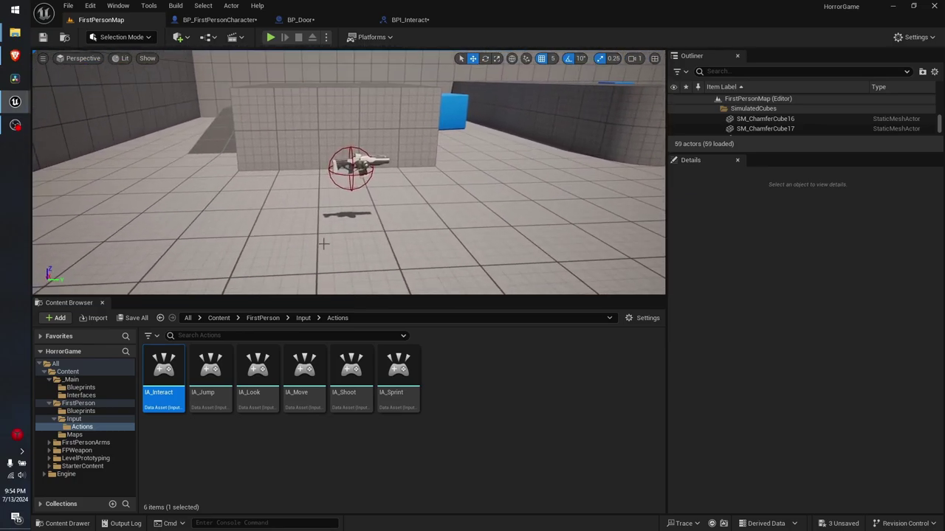
# Search the Content folder for 'SM_door', drop SM_Door into the level by the wall, and start Play.
pyautogui.click(247, 337)
pyautogui.click(68, 371)
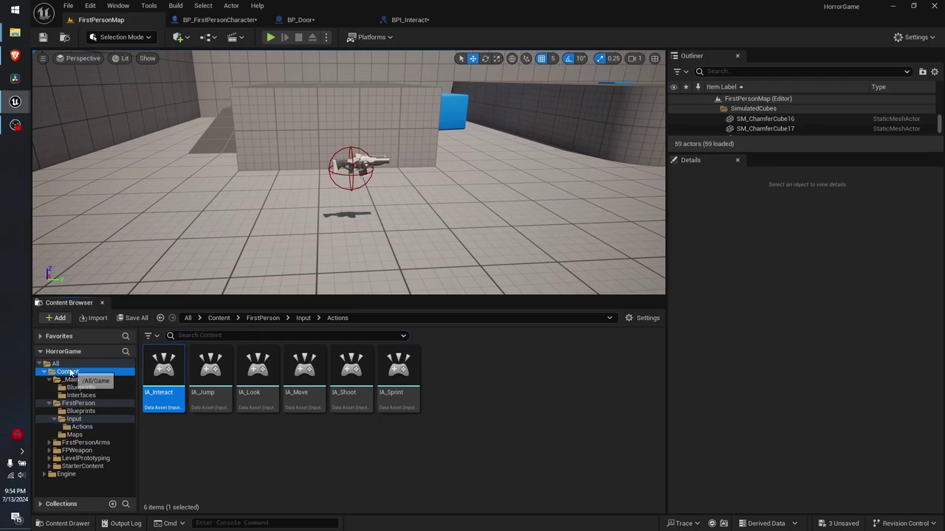
pyautogui.write('SM_door')
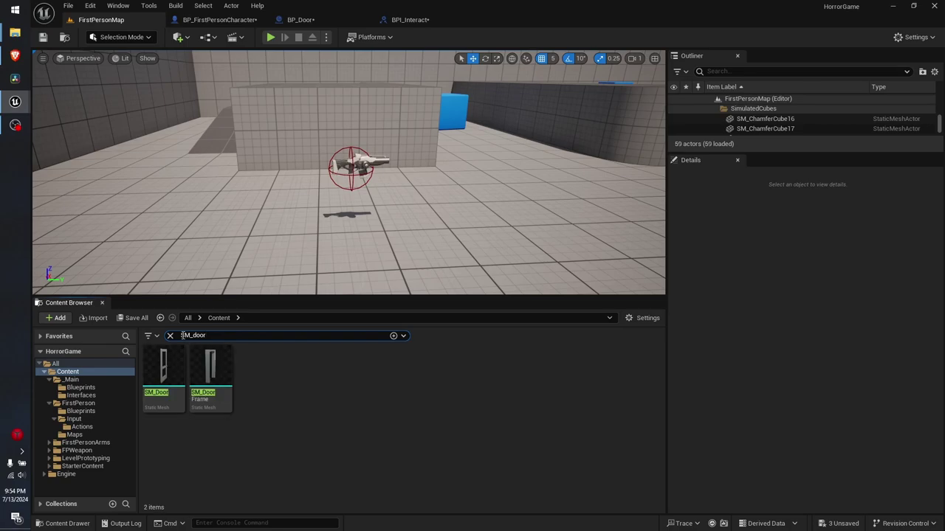
pyautogui.moveTo(164, 373); pyautogui.dragTo(513, 199)
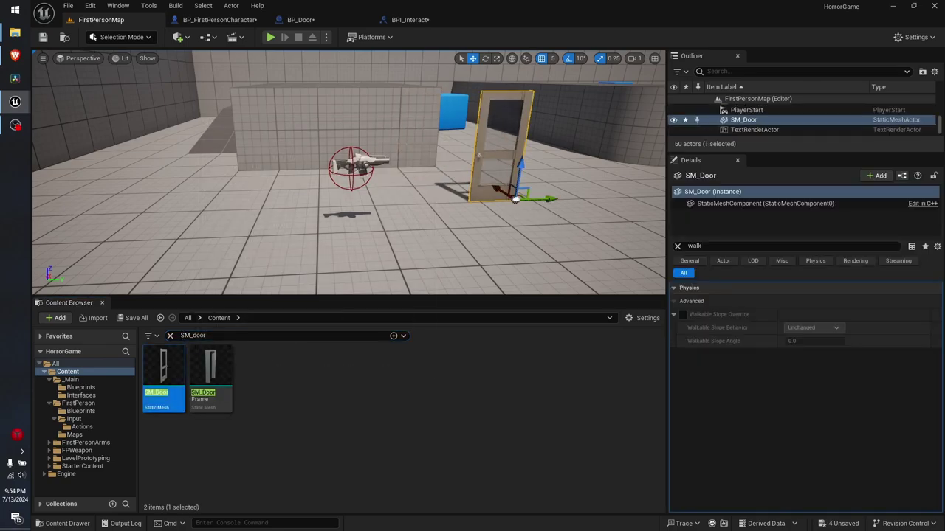
pyautogui.moveTo(513, 200); pyautogui.dragTo(540, 218, button='right')
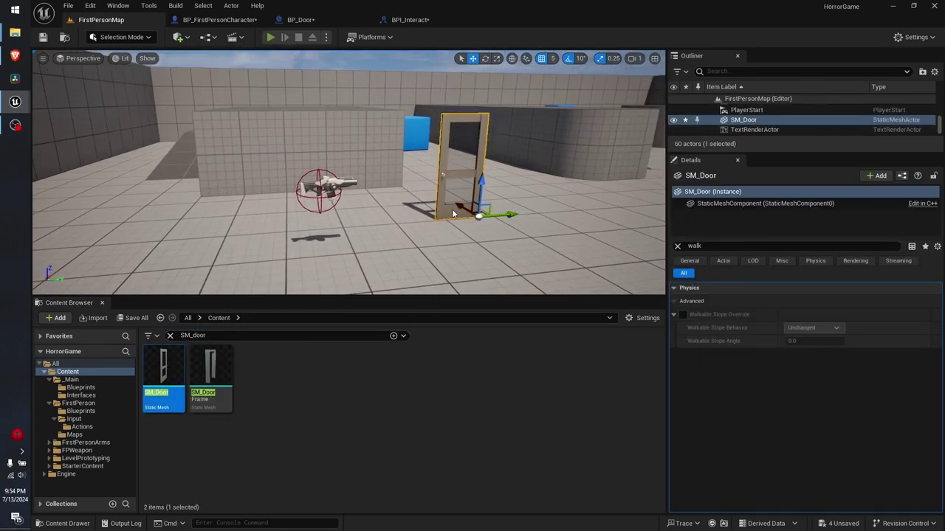
pyautogui.click(271, 37)
# Walk up to and back away from the new door with W and S, then stop play with Esc.
pyautogui.press('w')
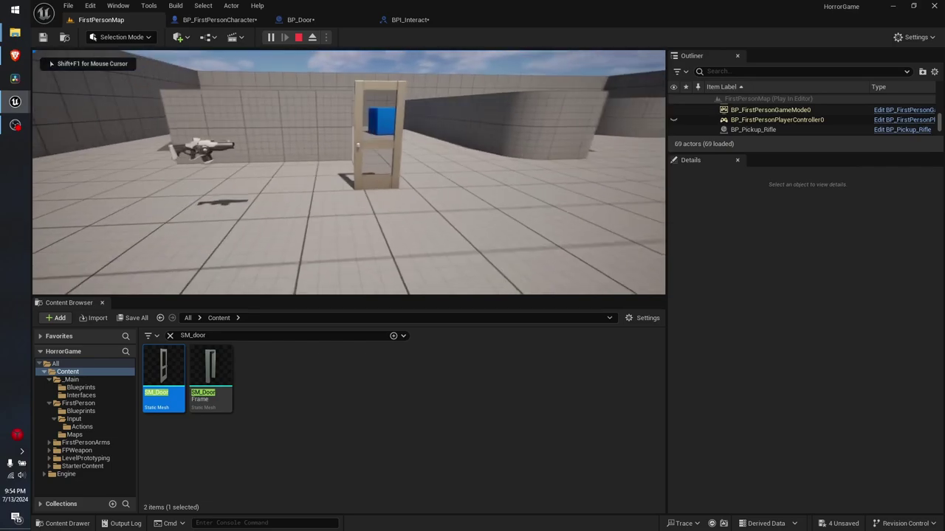
pyautogui.press('w')
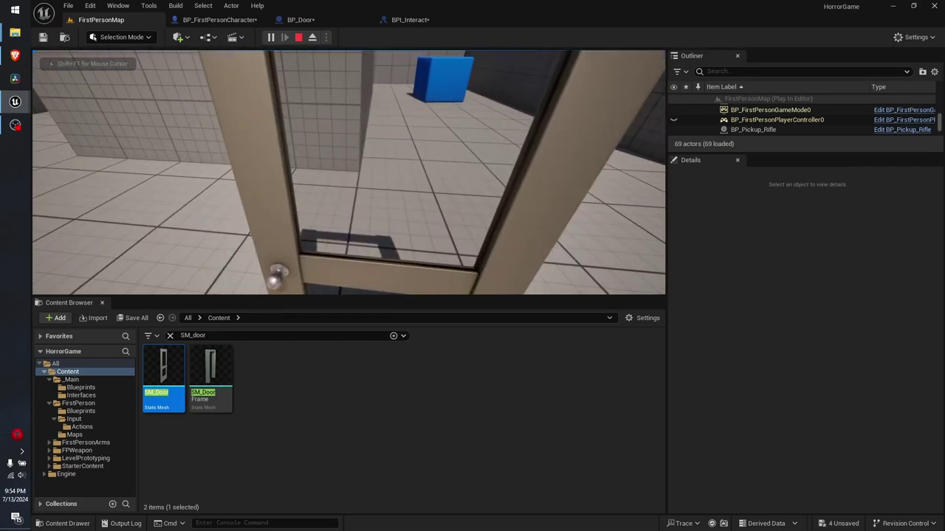
pyautogui.press('s')
pyautogui.press('s')
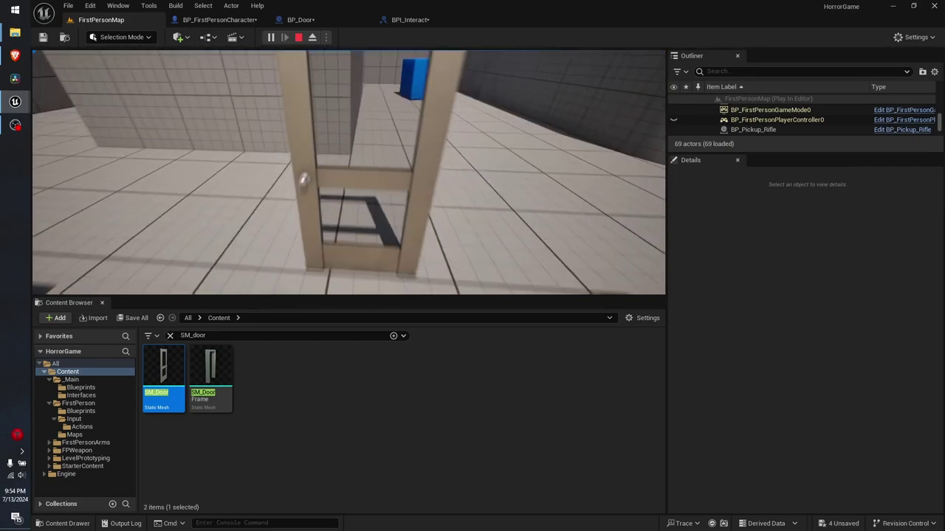
pyautogui.press('s')
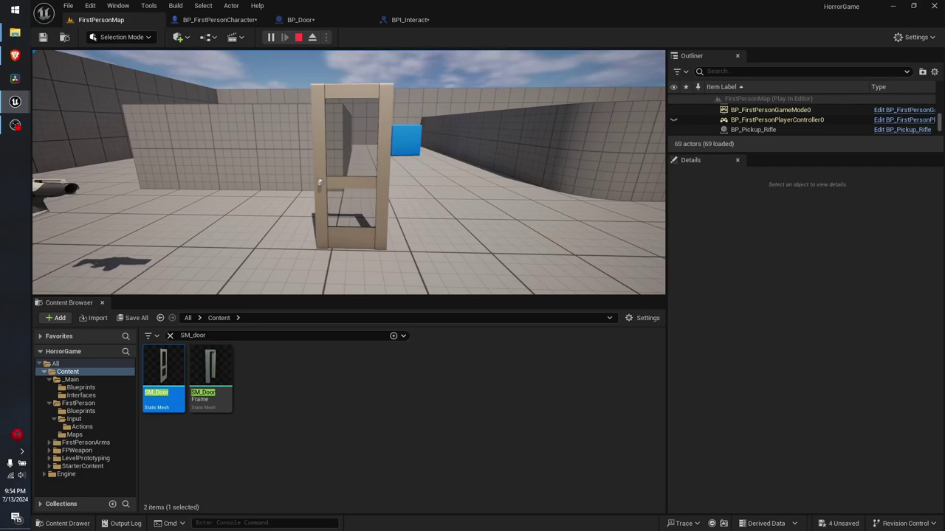
pyautogui.press('w')
pyautogui.press('s')
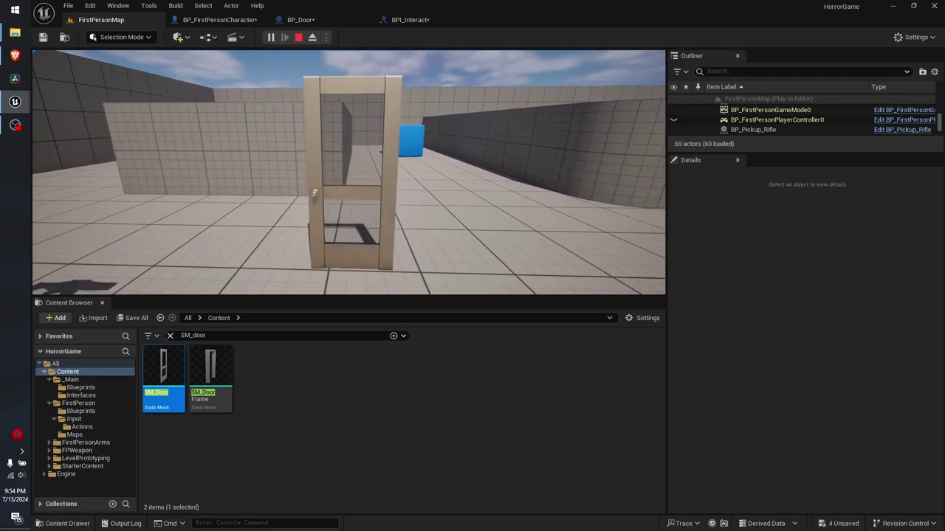
pyautogui.press('w')
pyautogui.press('s')
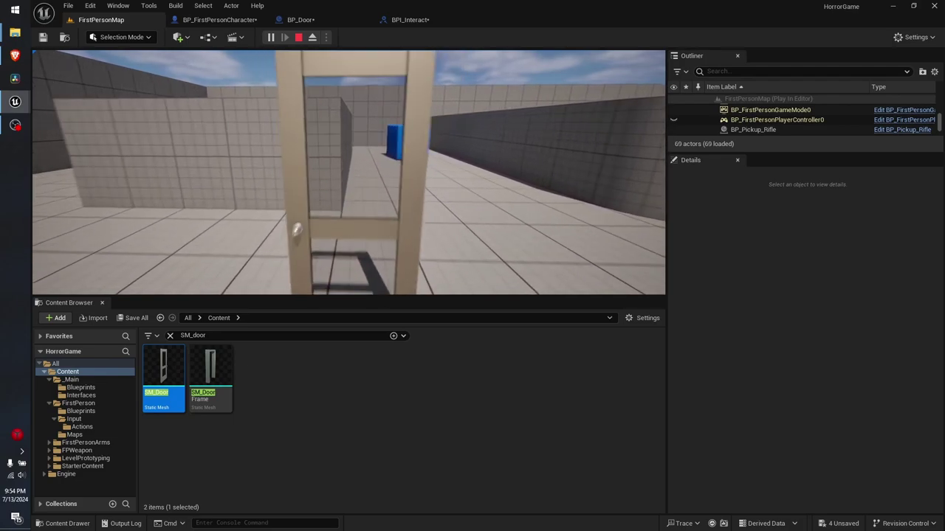
pyautogui.press('s')
pyautogui.press('w')
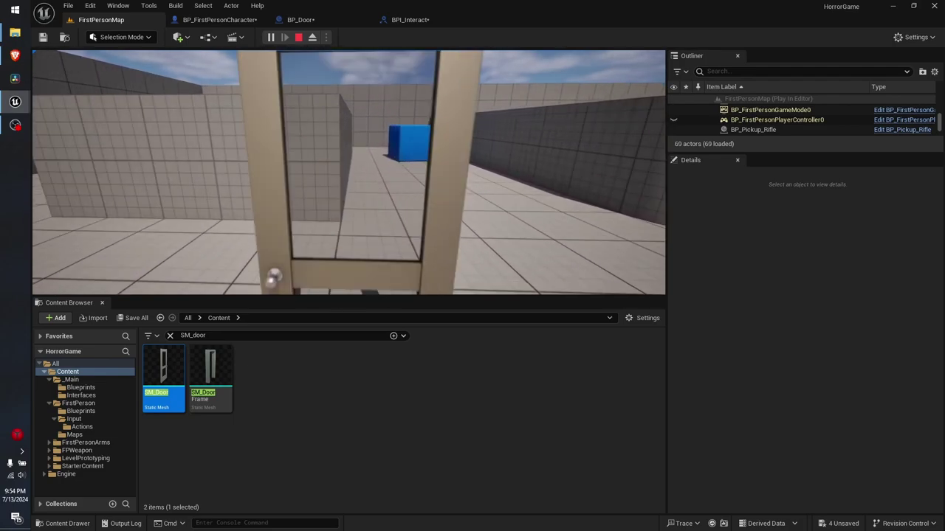
pyautogui.press('s')
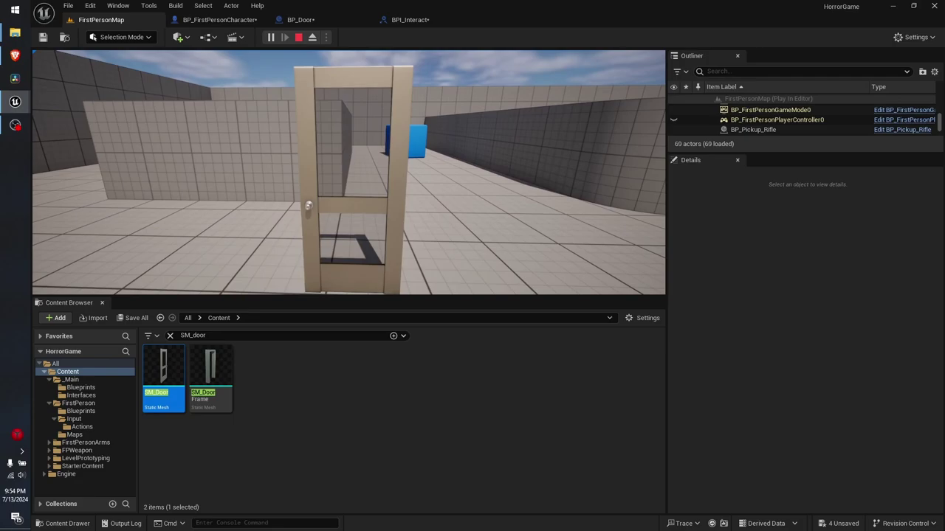
pyautogui.press('s')
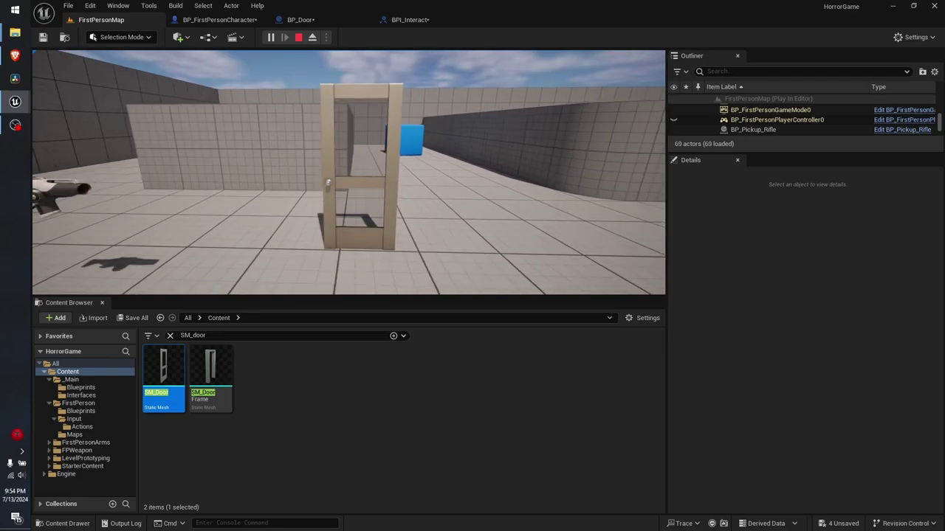
pyautogui.press('w')
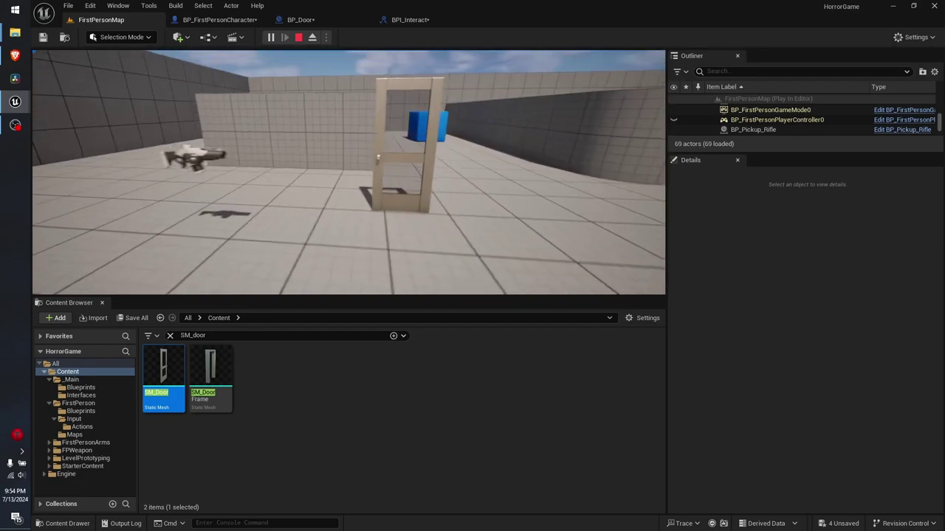
pyautogui.press('w')
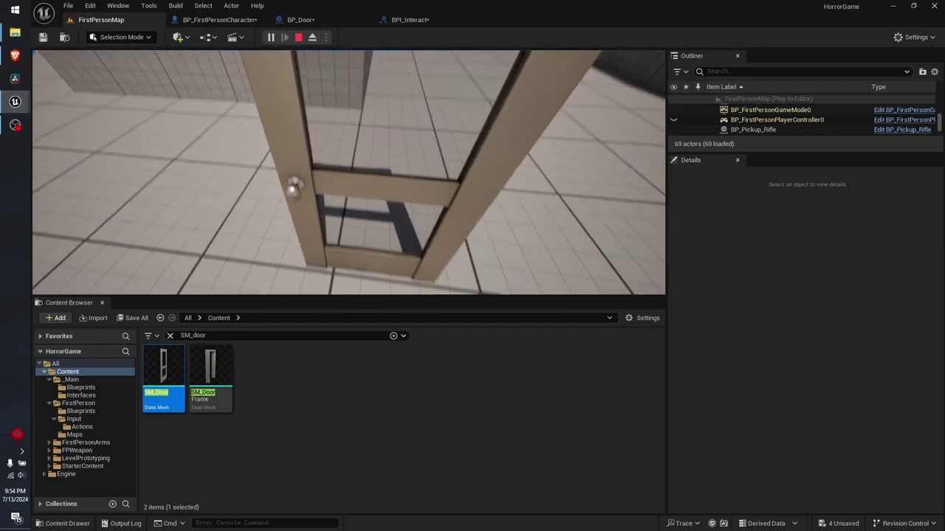
pyautogui.press('s')
pyautogui.press('w')
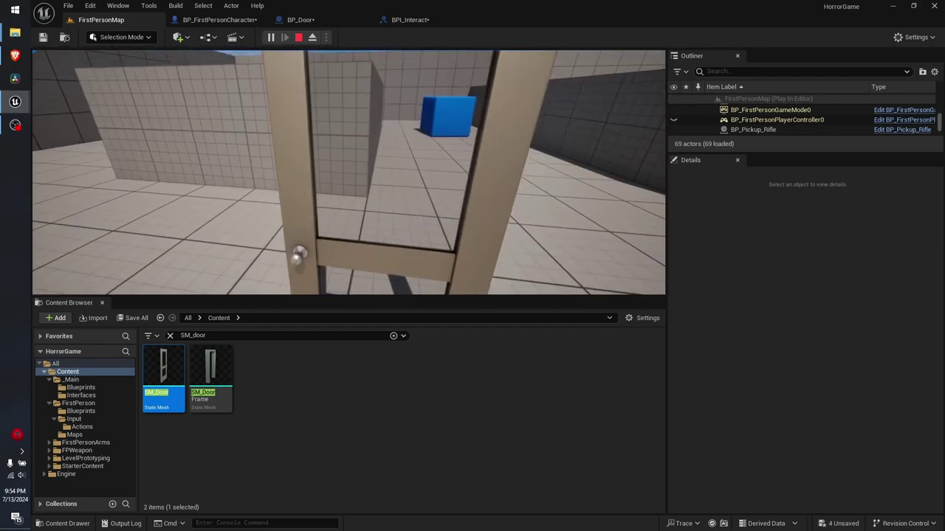
pyautogui.press('s')
pyautogui.press('w')
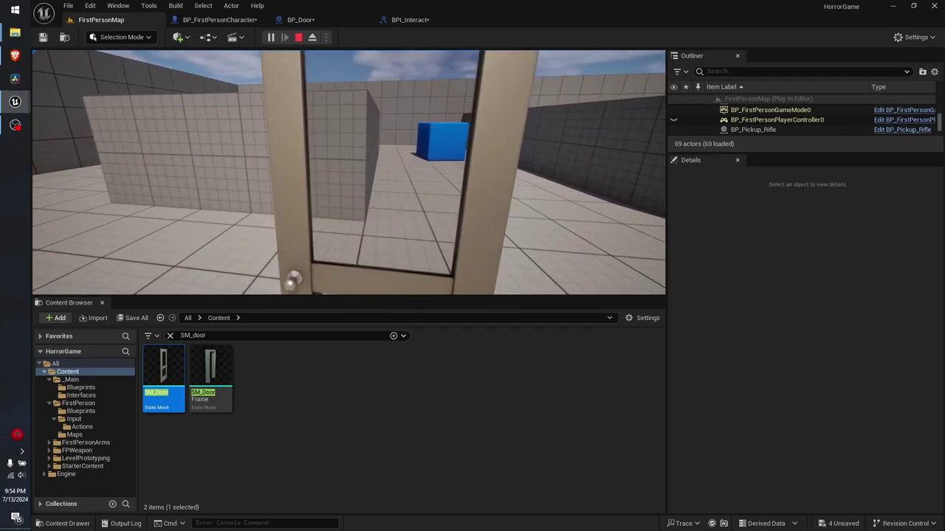
pyautogui.press('s')
pyautogui.press('w')
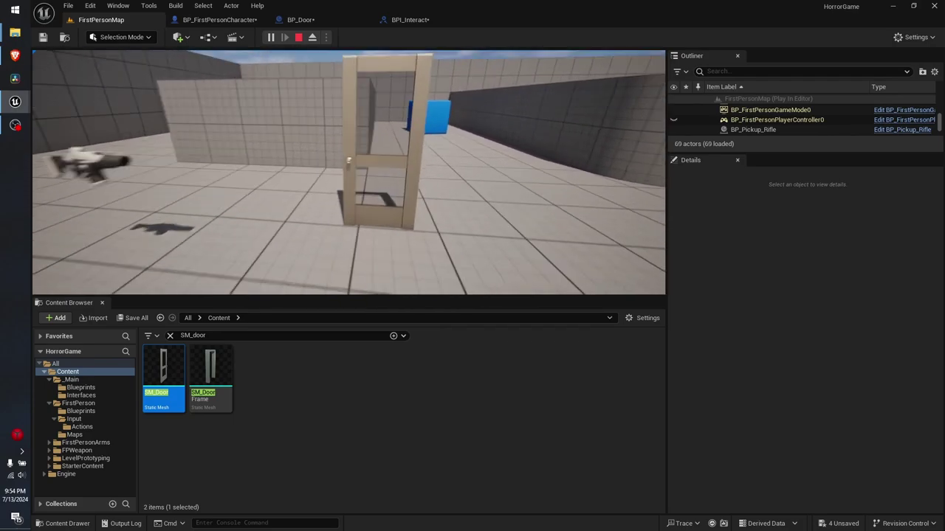
pyautogui.press('Escape')
# Add a Line Trace By Channel node wired from IA_Interact's Started pin.
pyautogui.click(219, 20)
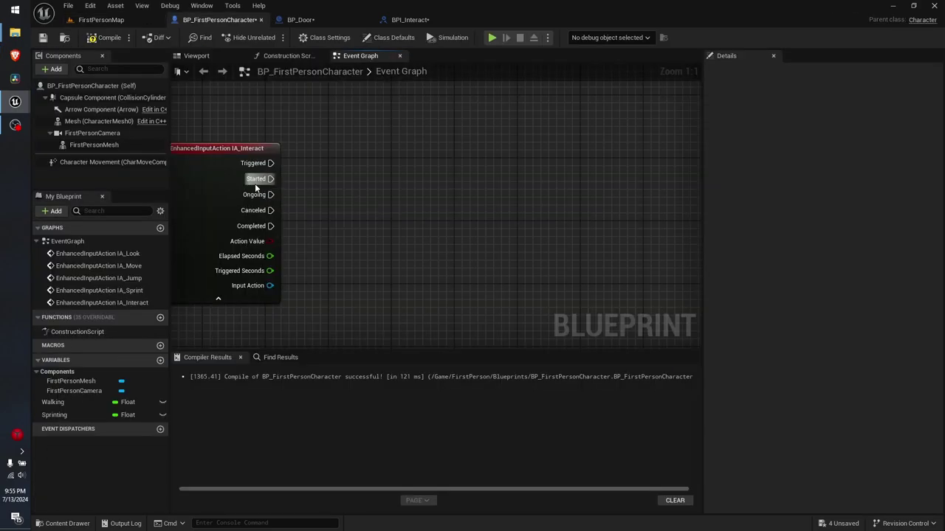
pyautogui.moveTo(271, 179); pyautogui.dragTo(418, 198)
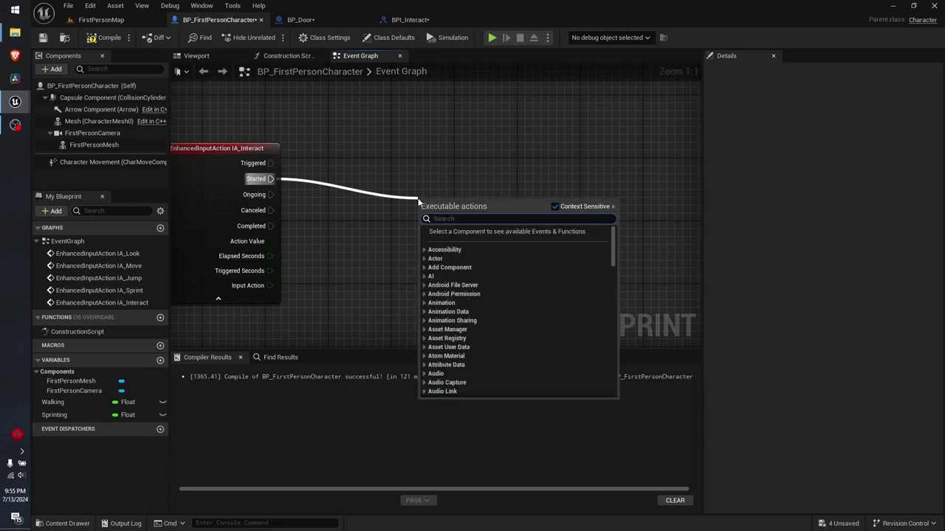
pyautogui.write('trace by chane')
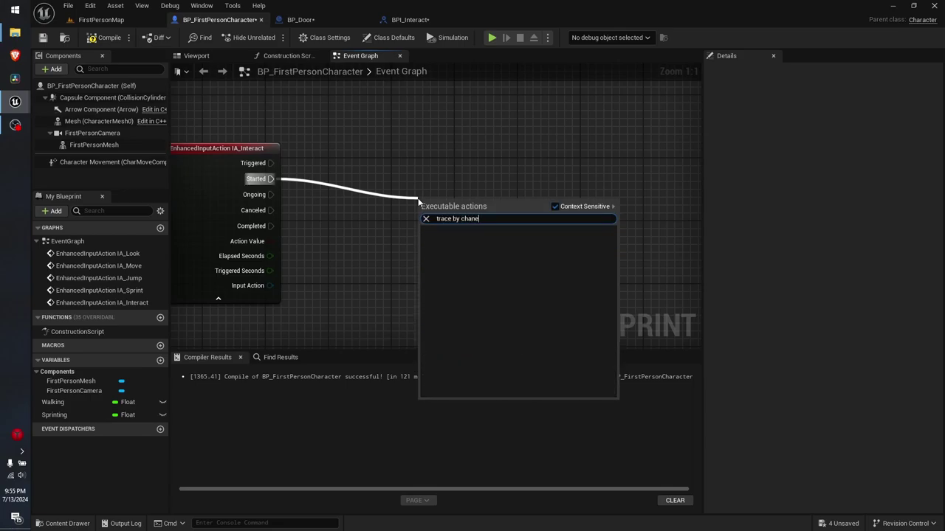
pyautogui.press('BackSpace')
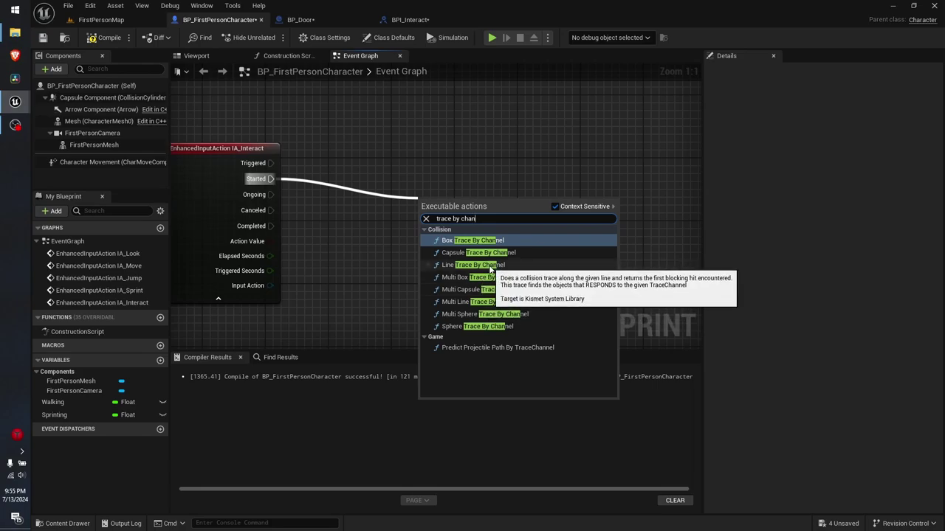
pyautogui.click(491, 266)
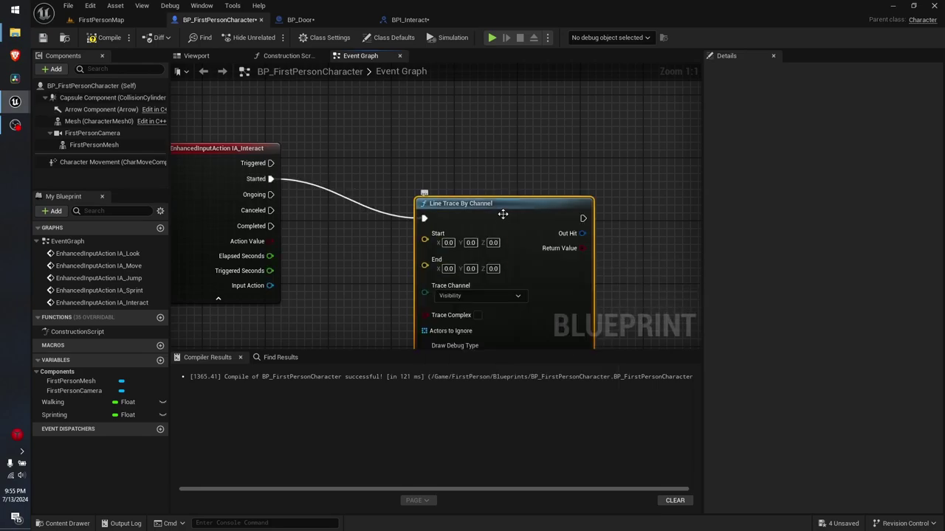
pyautogui.moveTo(508, 211); pyautogui.dragTo(521, 157)
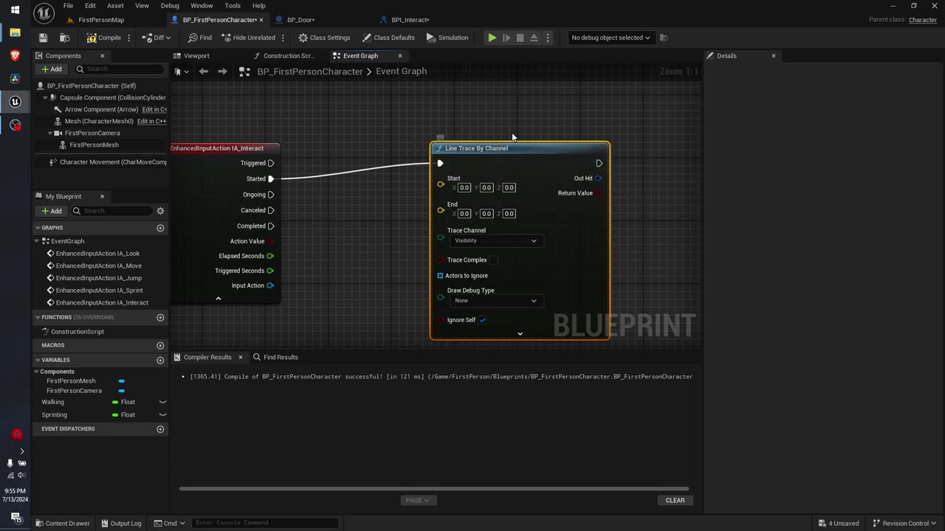
pyautogui.moveTo(487, 169); pyautogui.dragTo(502, 193)
pyautogui.moveTo(345, 329); pyautogui.dragTo(347, 297, button='right')
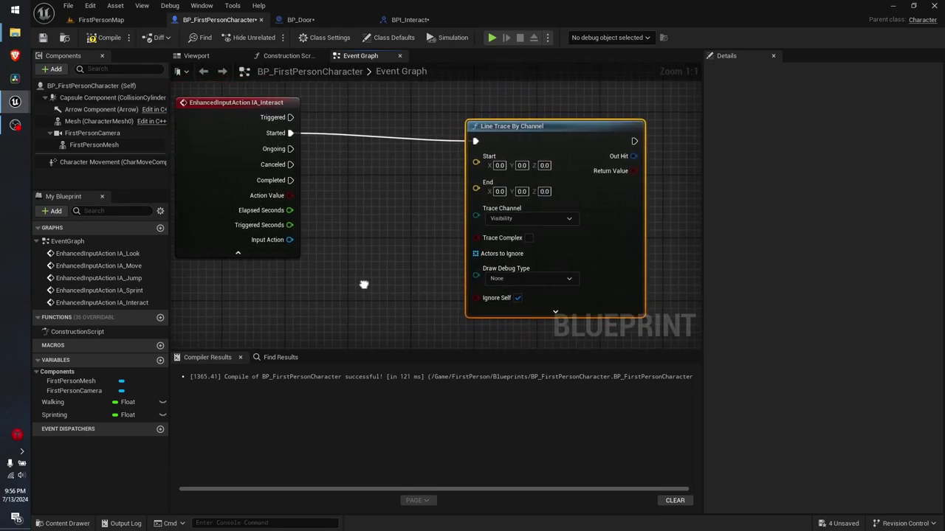
pyautogui.moveTo(347, 297); pyautogui.dragTo(331, 283, button='right')
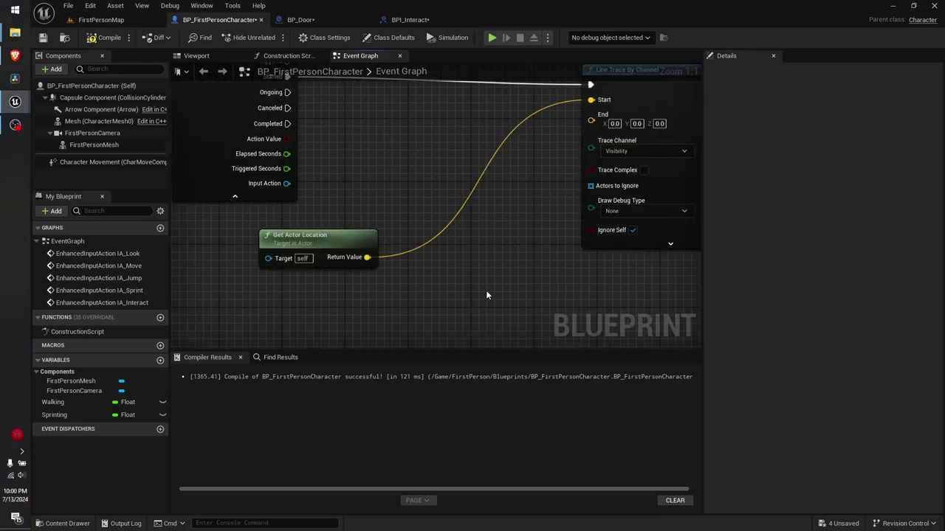
# Delete the Get Actor Location node and its wire.
pyautogui.moveTo(486, 296); pyautogui.dragTo(279, 284, button='right')
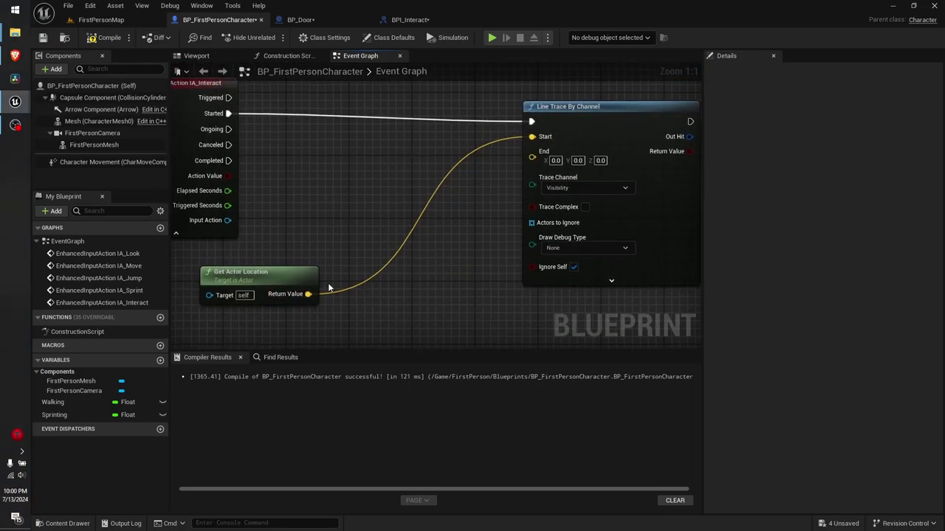
pyautogui.moveTo(279, 285); pyautogui.dragTo(365, 252)
pyautogui.moveTo(426, 304); pyautogui.dragTo(349, 227)
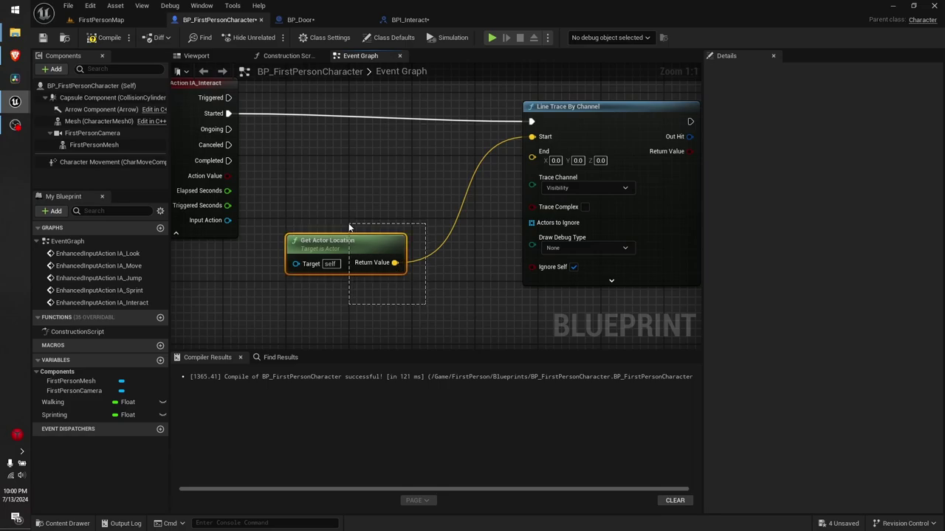
pyautogui.press('Delete')
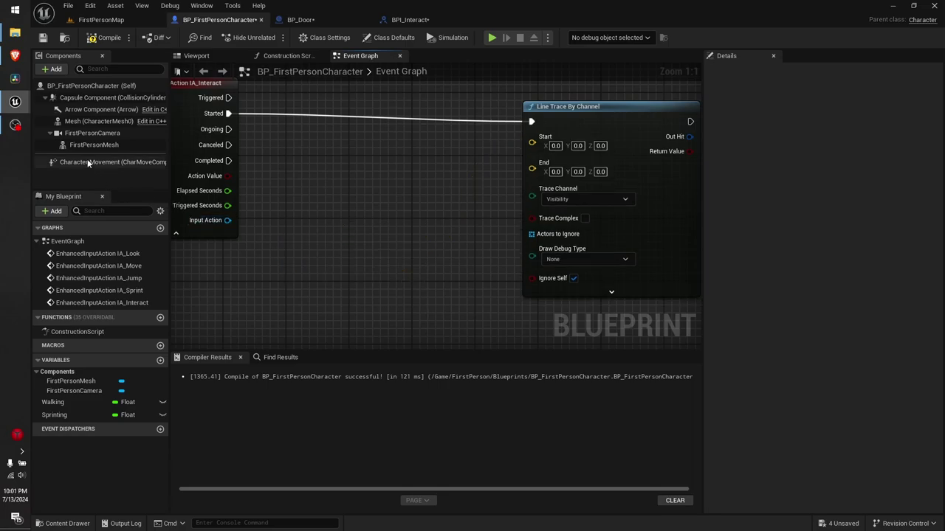
# Add a First Person Camera getter with Get World Location, wired into the Line Trace's Start.
pyautogui.moveTo(87, 133); pyautogui.dragTo(284, 277)
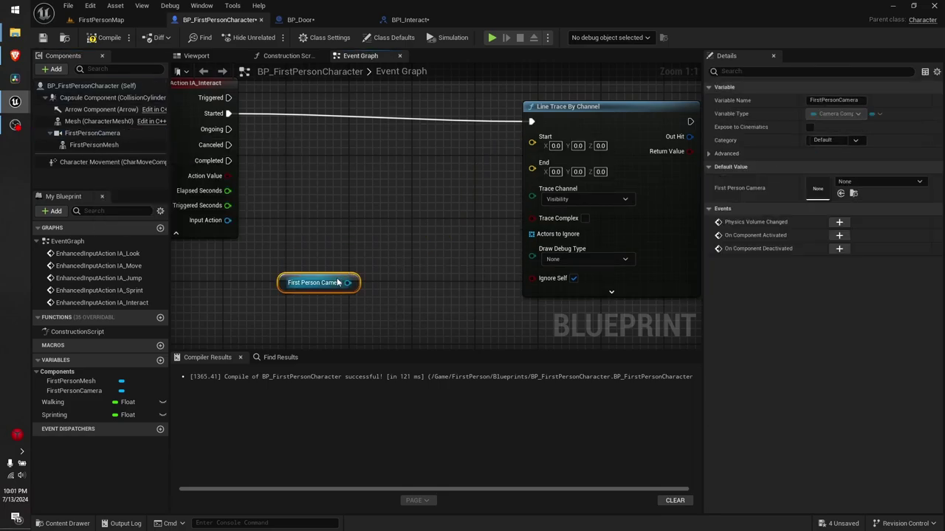
pyautogui.moveTo(361, 282); pyautogui.dragTo(329, 286, button='right')
pyautogui.moveTo(348, 273); pyautogui.dragTo(362, 260)
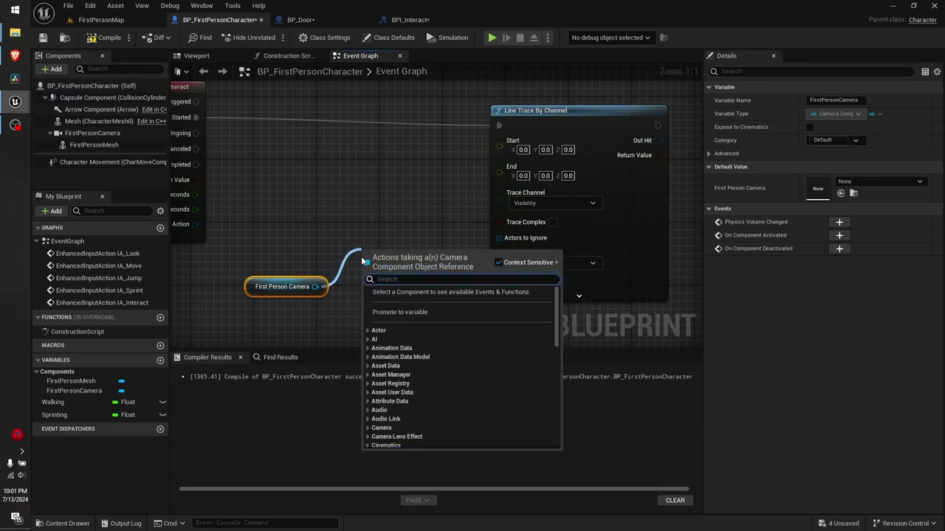
pyautogui.write('get world')
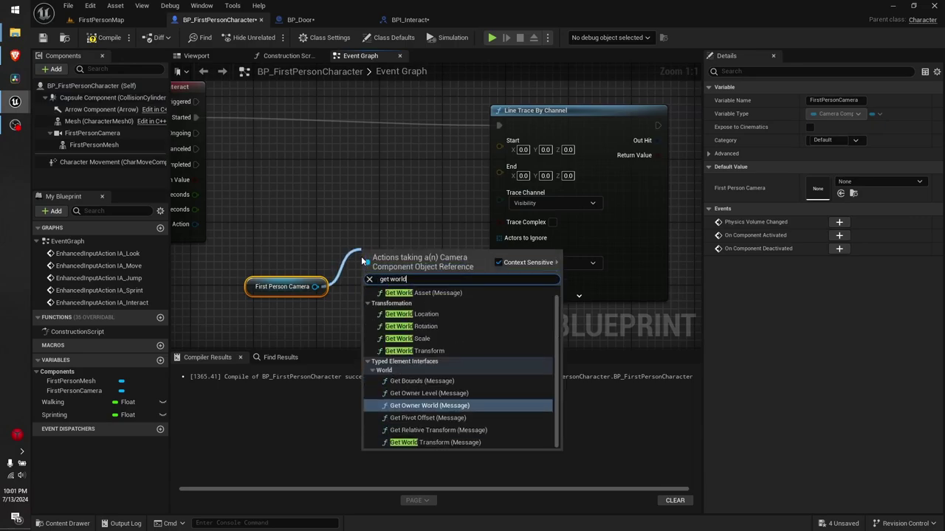
pyautogui.write(' loca')
pyautogui.press('Return')
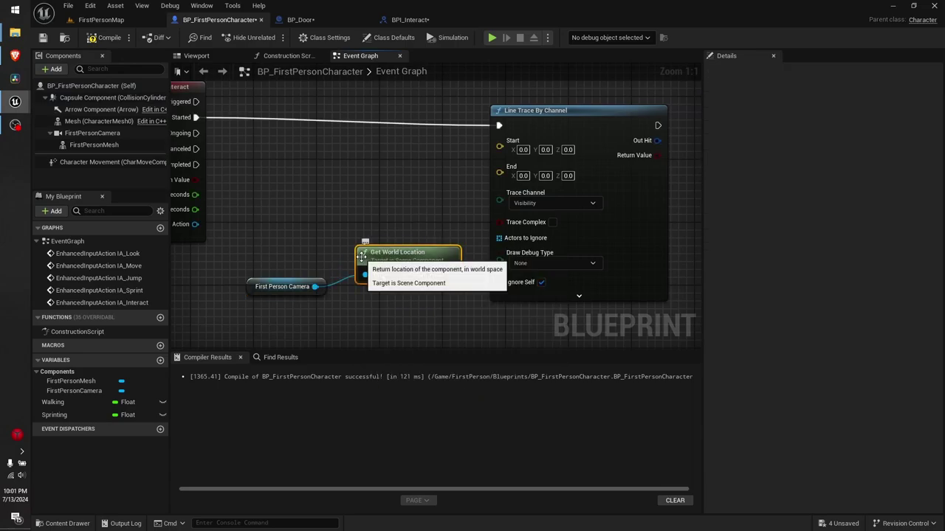
pyautogui.moveTo(361, 256); pyautogui.dragTo(407, 240, button='right')
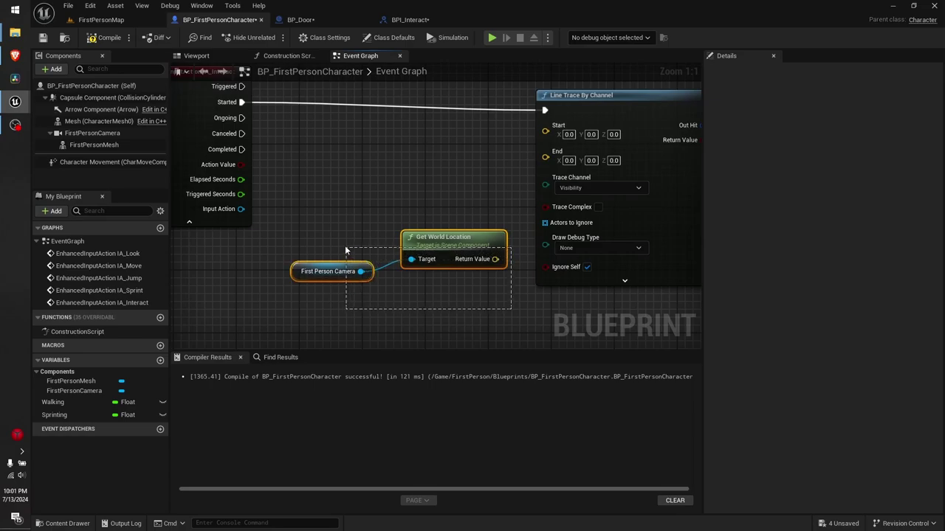
pyautogui.moveTo(503, 252)
pyautogui.mouseDown()
pyautogui.moveTo(441, 245)
pyautogui.moveTo(499, 164)
pyautogui.mouseUp()
pyautogui.moveTo(546, 118); pyautogui.dragTo(545, 127)
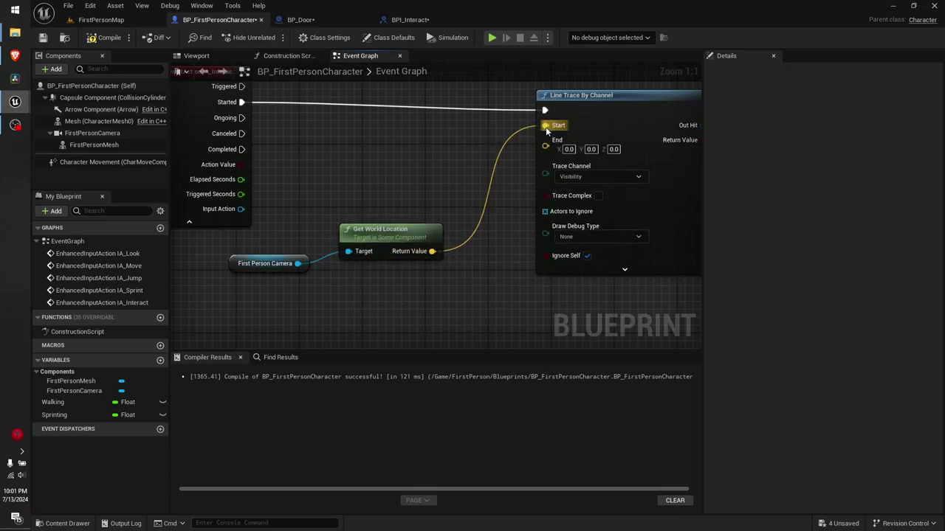
pyautogui.moveTo(491, 297); pyautogui.dragTo(496, 228, button='right')
pyautogui.scroll(-1, 424, 284)
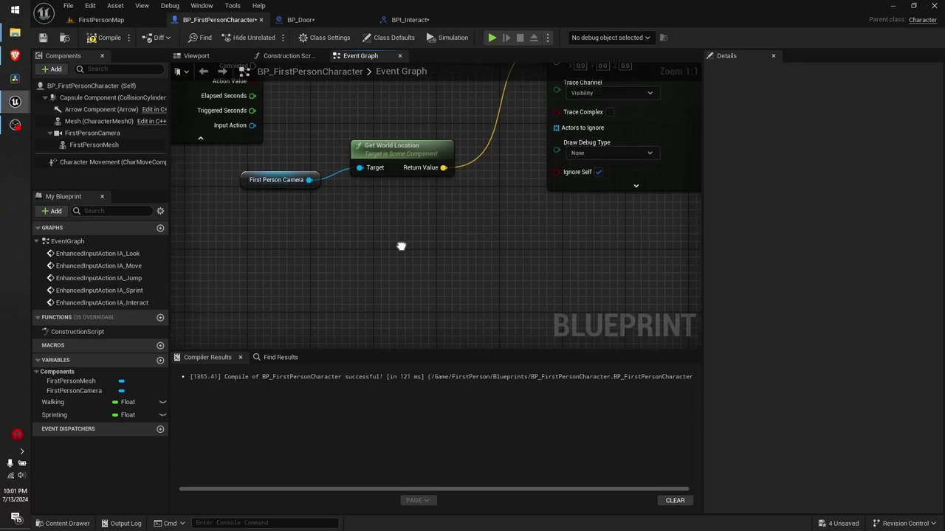
pyautogui.scroll(1, 407, 272)
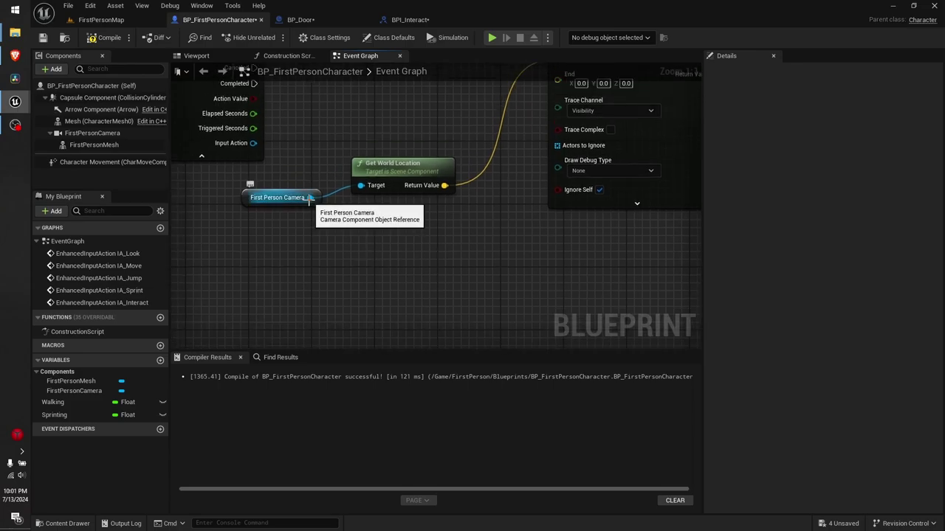
# Add a Get World Rotation node from the First Person Camera.
pyautogui.moveTo(310, 197); pyautogui.dragTo(334, 248)
pyautogui.write('get worl')
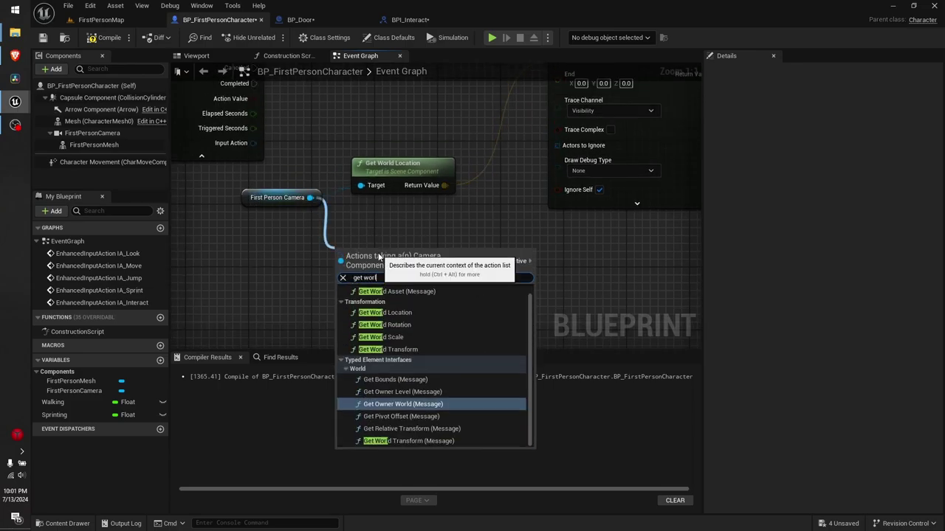
pyautogui.write('d ro')
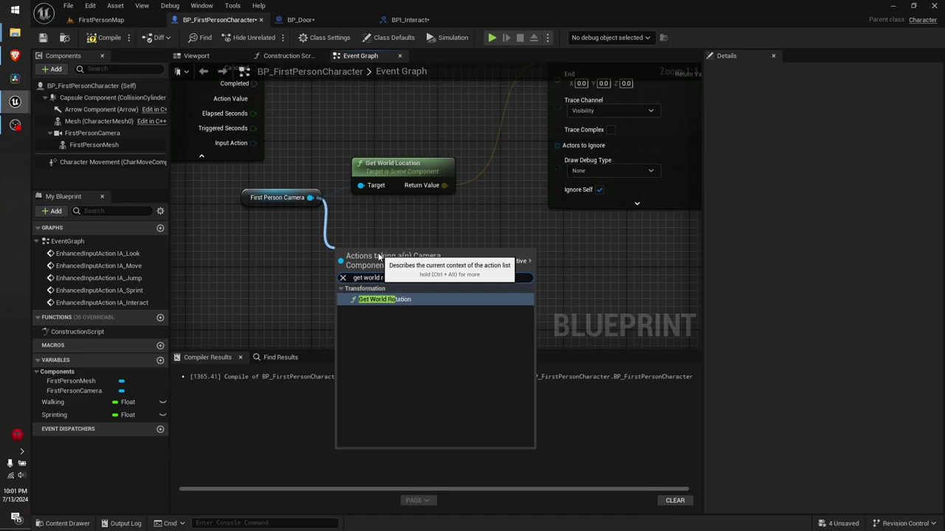
pyautogui.press('Return')
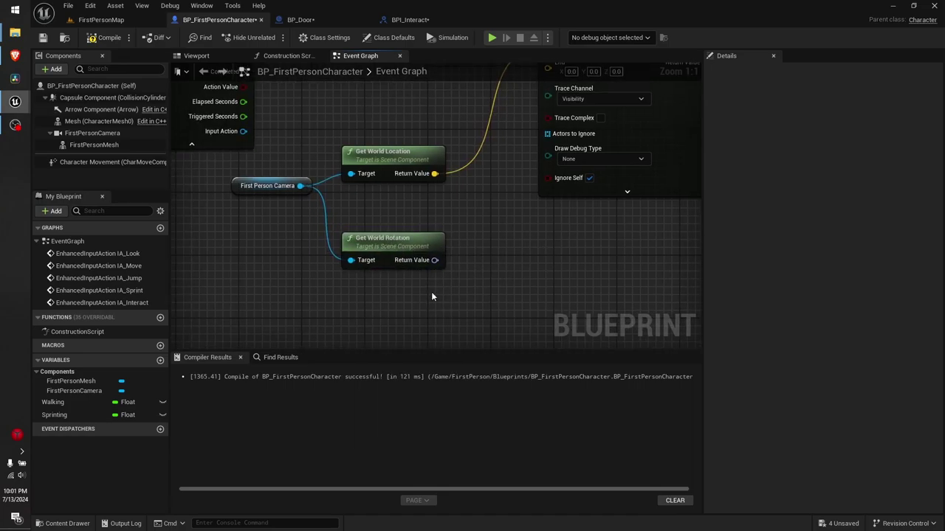
# Turn the world rotation into a Get Forward Vector and feed it into a vector Multiply node.
pyautogui.moveTo(435, 260); pyautogui.dragTo(362, 310)
pyautogui.write('g')
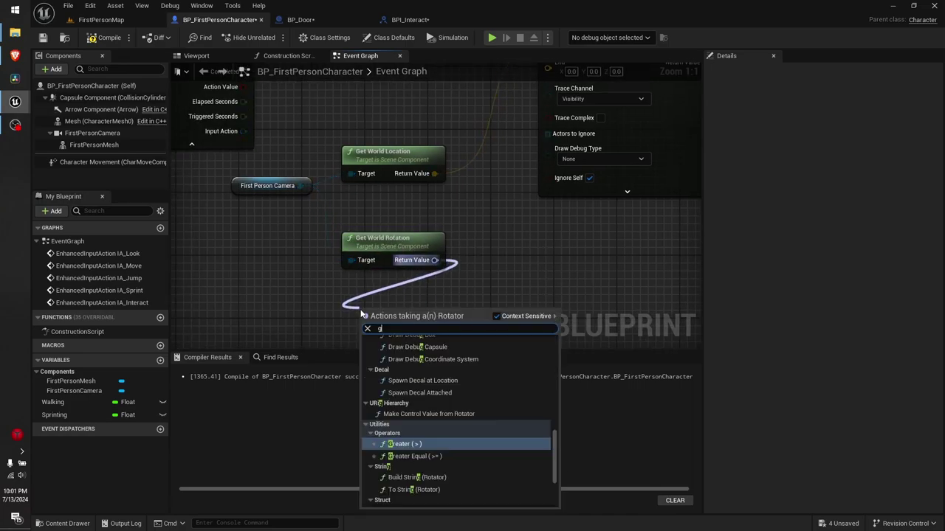
pyautogui.write('et for')
pyautogui.press('Return')
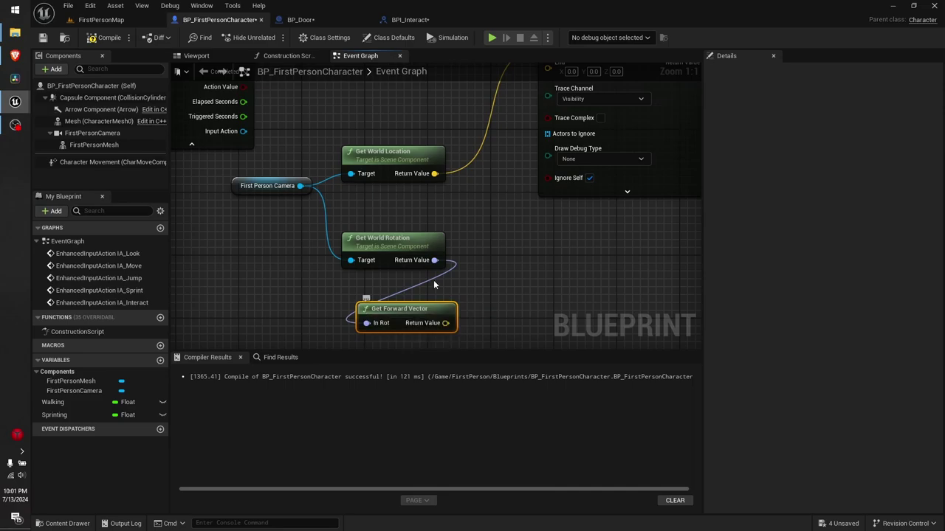
pyautogui.moveTo(433, 280); pyautogui.dragTo(460, 179, button='right')
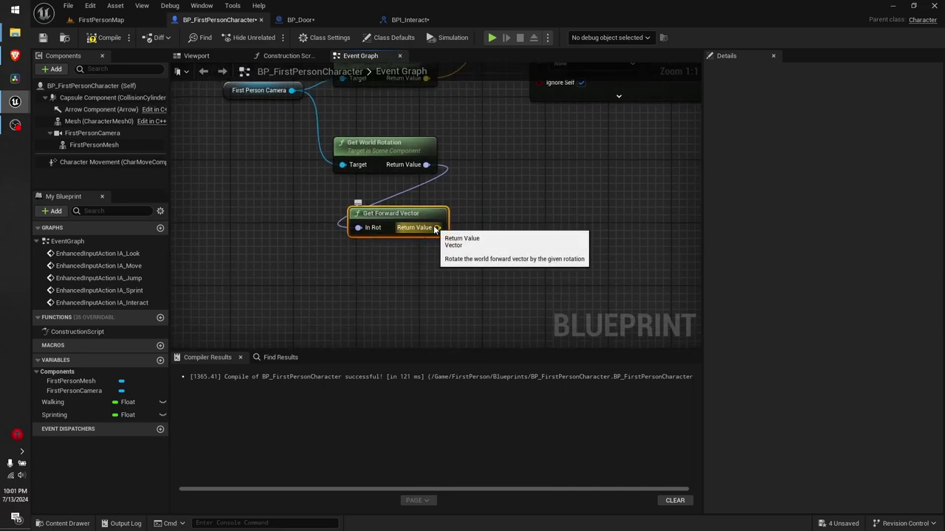
pyautogui.moveTo(437, 227); pyautogui.dragTo(420, 302)
pyautogui.write('multi')
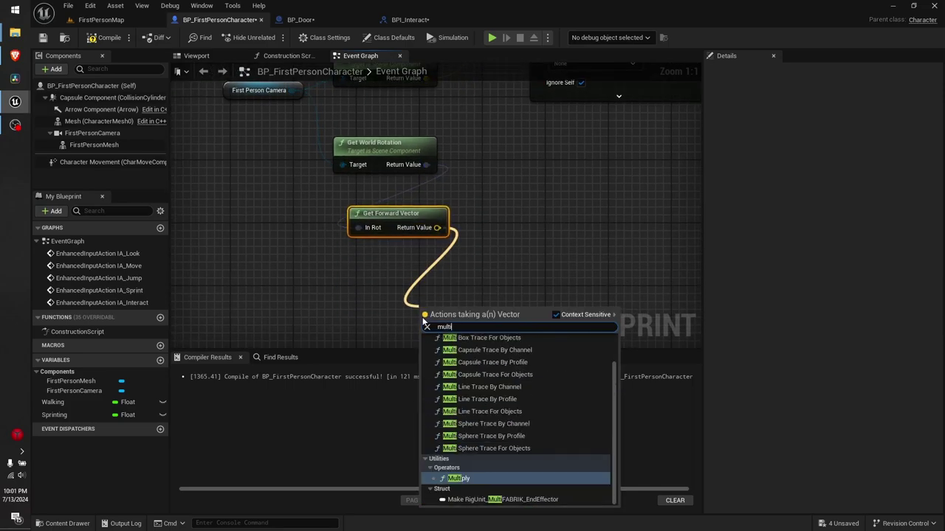
pyautogui.press('Return')
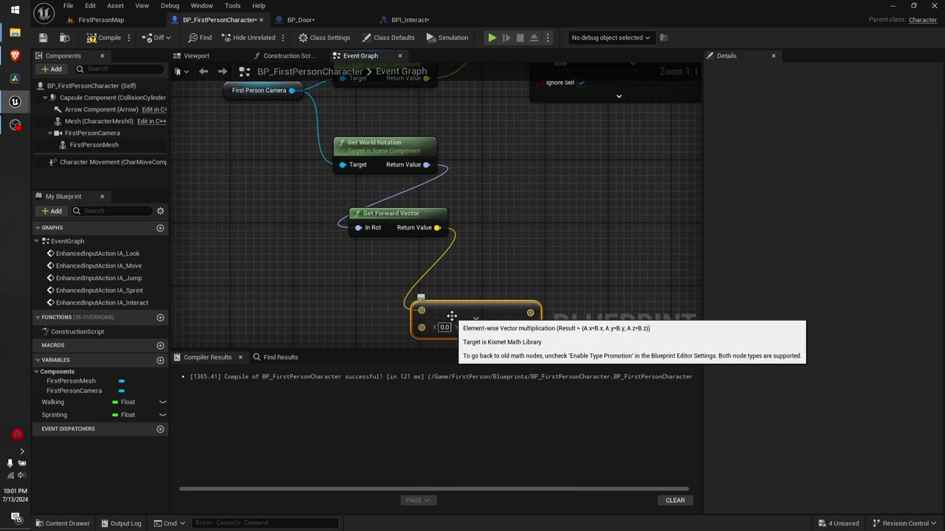
pyautogui.moveTo(449, 316); pyautogui.dragTo(467, 277)
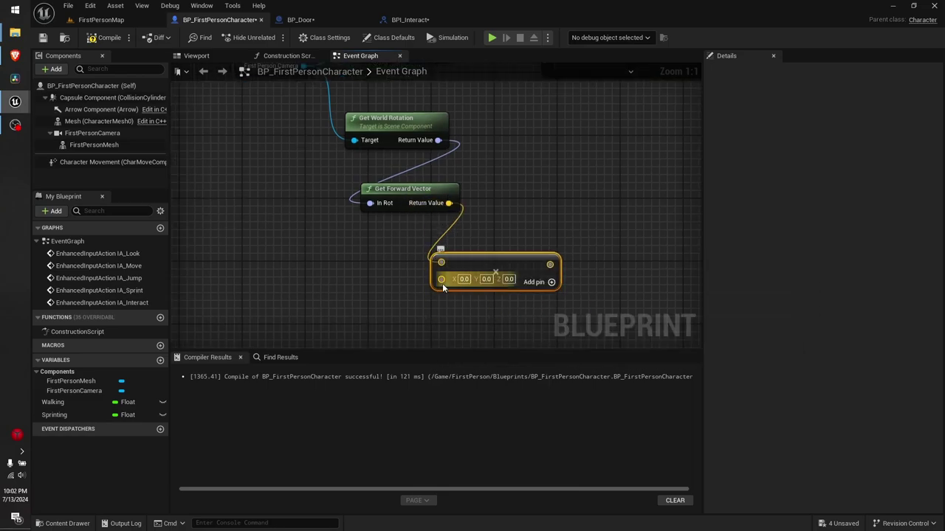
# Feed the Multiply's second input a To Vector (Float) node set to 150.
pyautogui.moveTo(440, 280); pyautogui.dragTo(379, 288)
pyautogui.write('flaot')
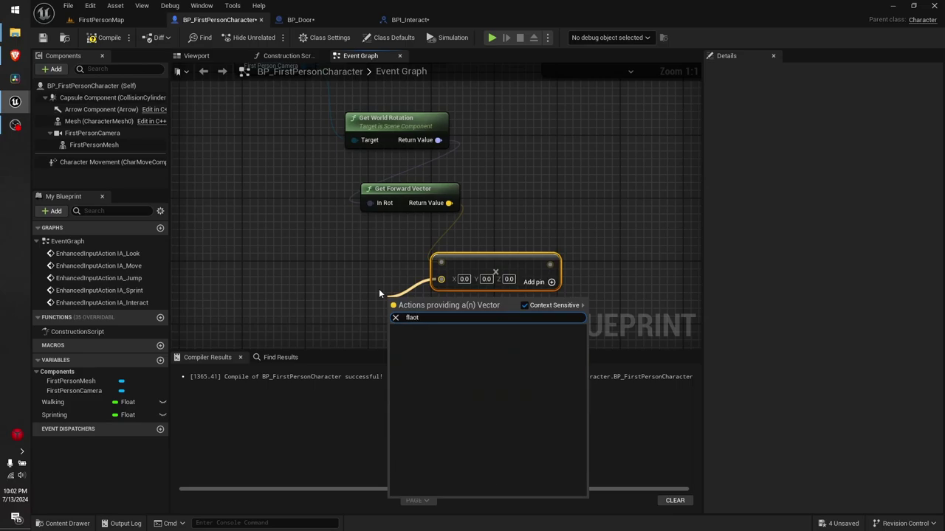
pyautogui.press('BackSpace')
pyautogui.press('BackSpace')
pyautogui.press('BackSpace')
pyautogui.write('oat')
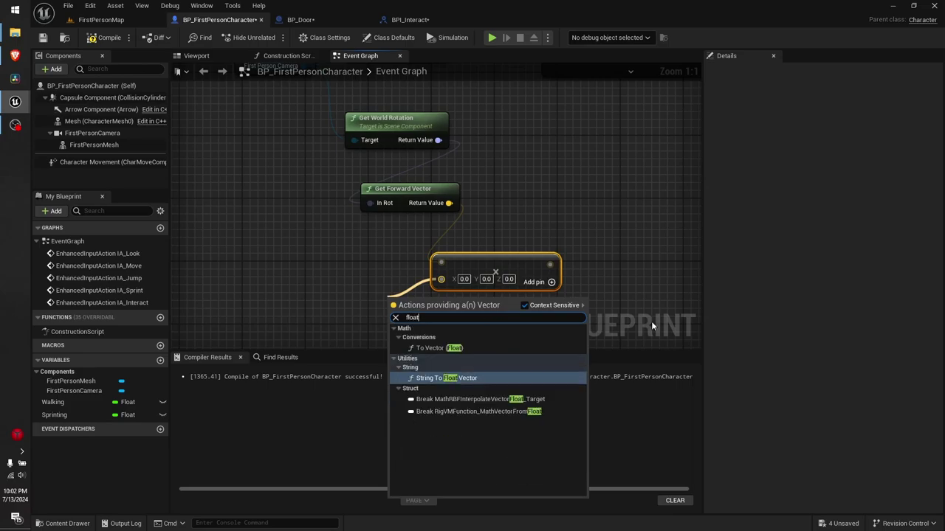
pyautogui.click(472, 348)
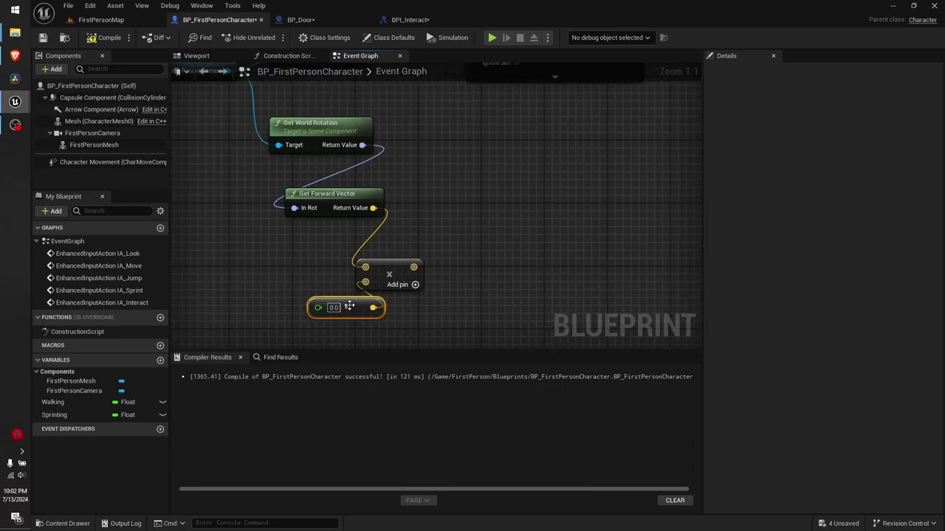
pyautogui.moveTo(349, 307); pyautogui.dragTo(278, 291)
pyautogui.moveTo(305, 308); pyautogui.dragTo(383, 317, button='right')
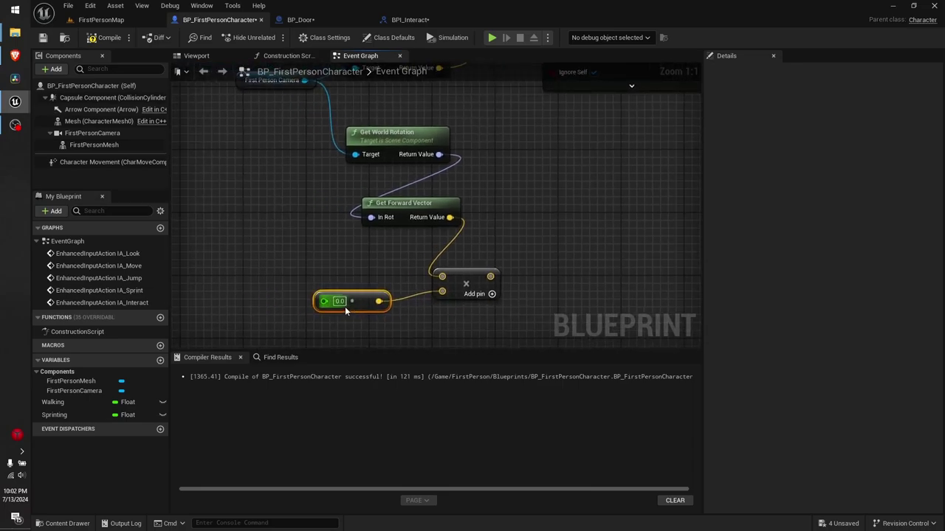
pyautogui.click(349, 249)
pyautogui.moveTo(349, 248); pyautogui.dragTo(284, 240, button='right')
pyautogui.moveTo(332, 264); pyautogui.dragTo(410, 256, button='right')
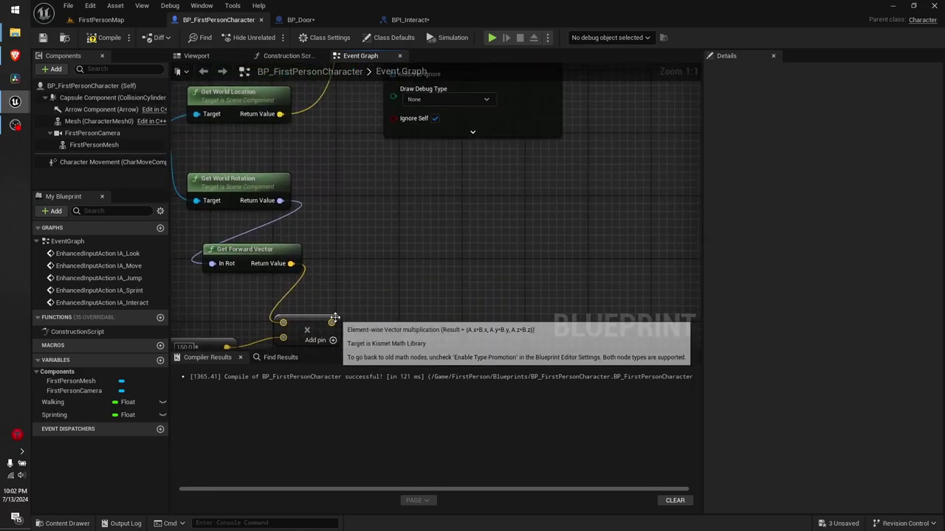
# Add a vector Add node summing the camera's world location and the scaled forward vector.
pyautogui.moveTo(331, 322); pyautogui.dragTo(357, 229)
pyautogui.write('add')
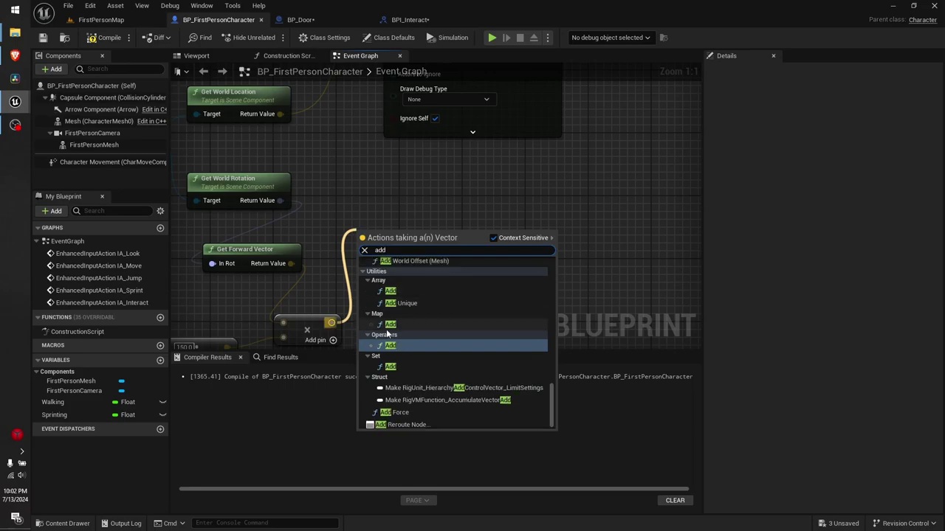
pyautogui.click(390, 339)
pyautogui.moveTo(418, 178); pyautogui.dragTo(457, 257, button='right')
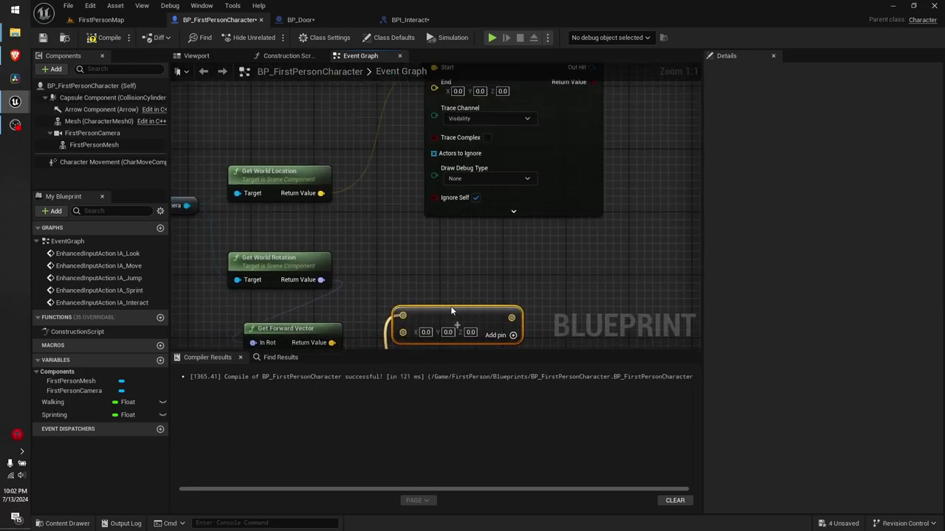
pyautogui.moveTo(417, 298); pyautogui.dragTo(385, 274, button='right')
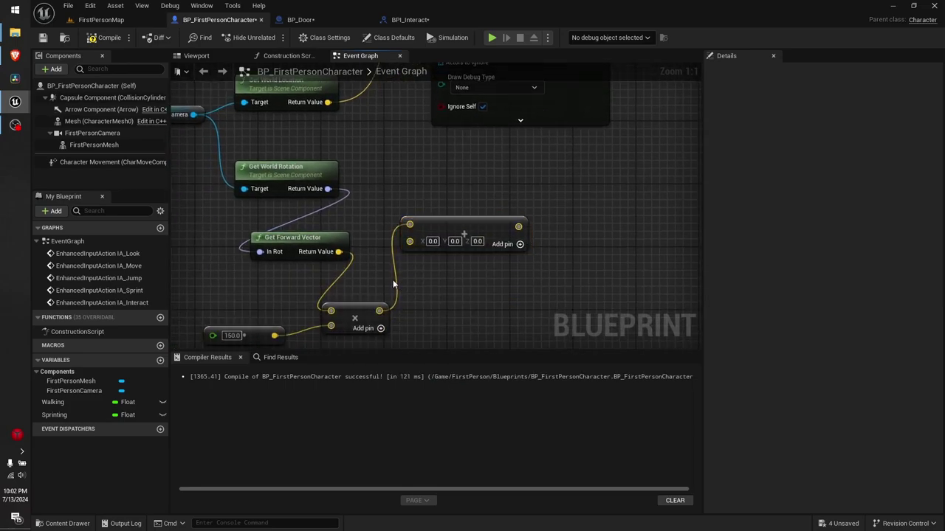
pyautogui.moveTo(410, 223)
pyautogui.keyDown('ctrl'); pyautogui.mouseDown()
pyautogui.moveTo(402, 236)
pyautogui.moveTo(410, 238)
pyautogui.mouseUp(); pyautogui.keyUp('ctrl')
pyautogui.moveTo(412, 235); pyautogui.dragTo(423, 244, button='right')
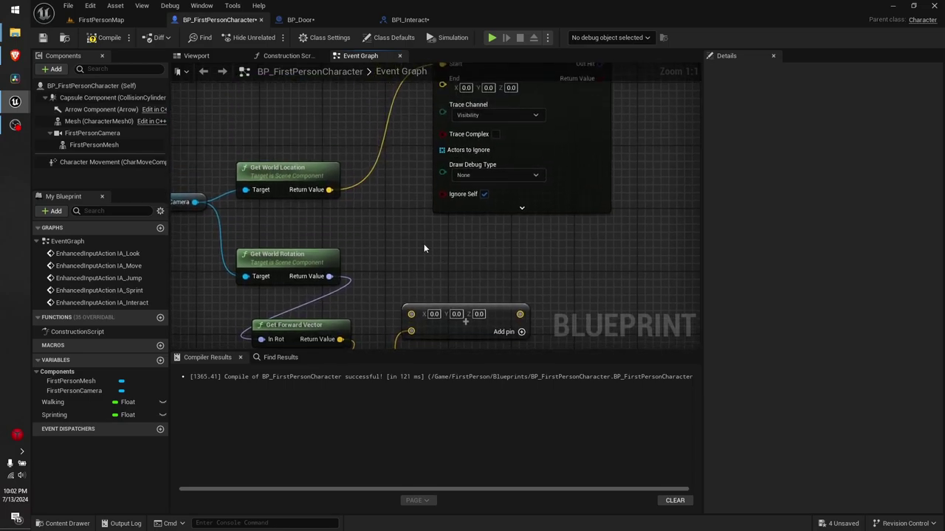
pyautogui.moveTo(330, 190); pyautogui.dragTo(412, 314)
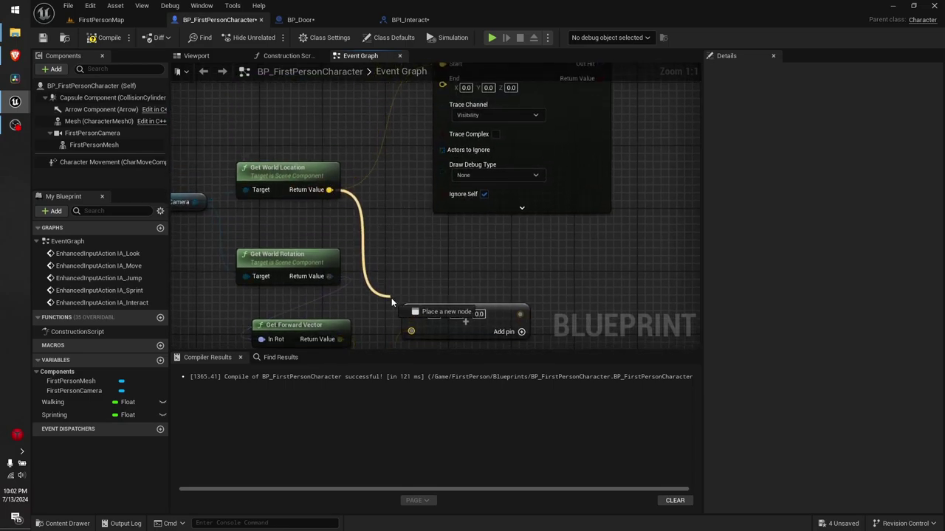
pyautogui.moveTo(412, 313); pyautogui.dragTo(459, 240, button='right')
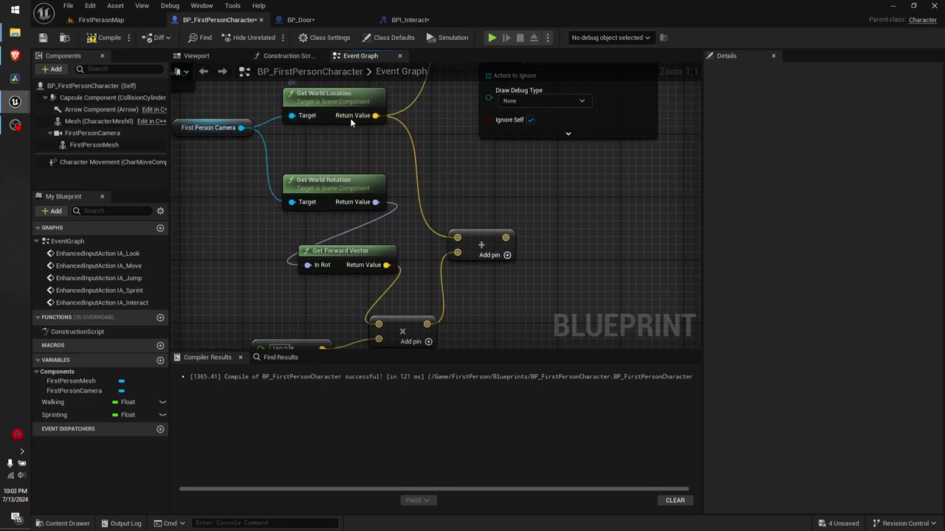
# Connect the Add output to the Line Trace's End and reposition the Line Trace node.
pyautogui.moveTo(350, 118); pyautogui.dragTo(336, 82, button='right')
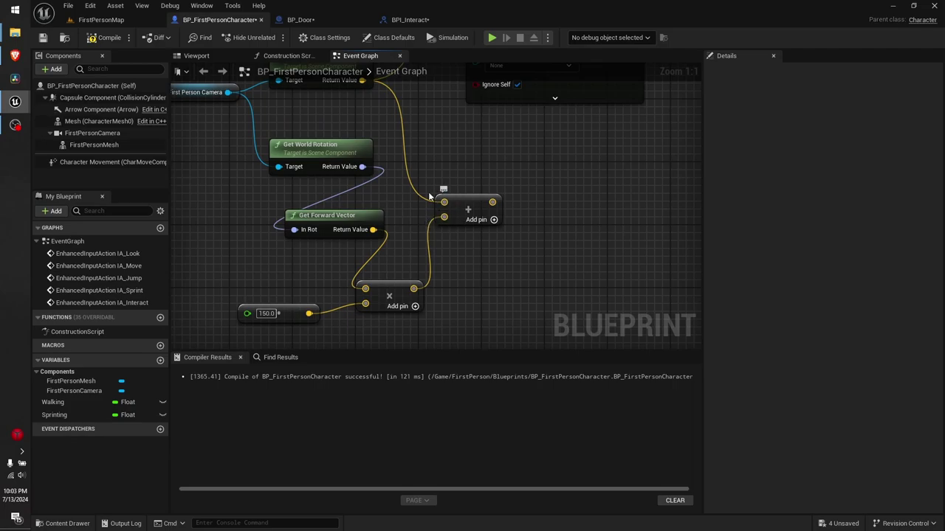
pyautogui.moveTo(429, 149); pyautogui.dragTo(428, 150, button='right')
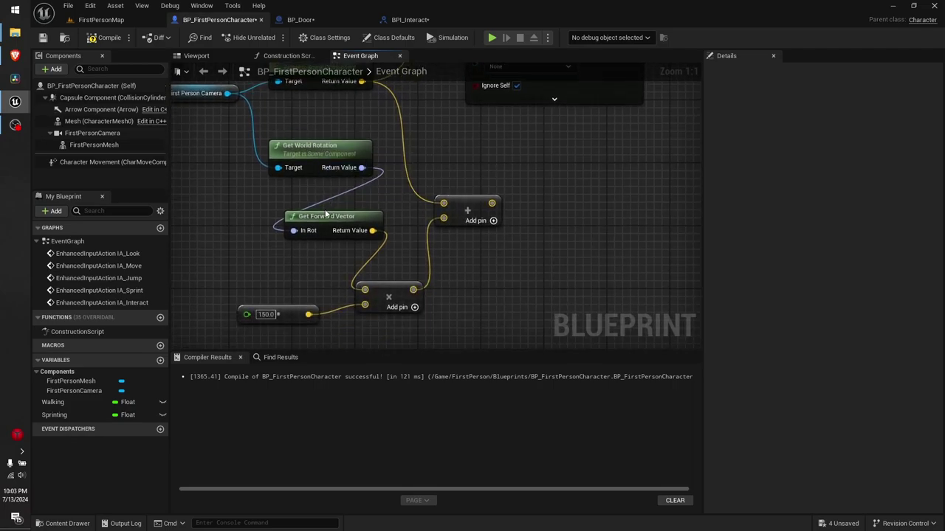
pyautogui.moveTo(565, 155)
pyautogui.mouseDown(button='right')
pyautogui.moveTo(506, 140)
pyautogui.moveTo(422, 338)
pyautogui.mouseUp(button='right')
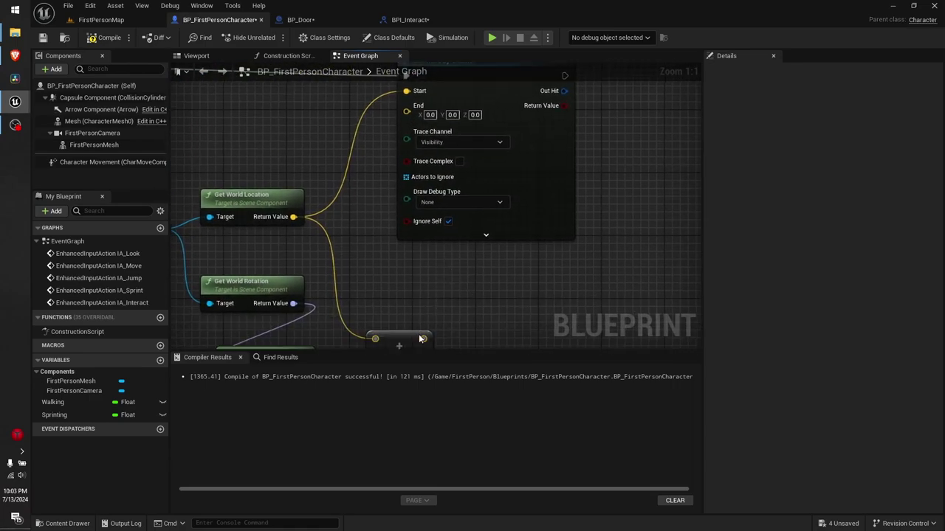
pyautogui.moveTo(422, 338); pyautogui.dragTo(406, 105)
pyautogui.moveTo(586, 244); pyautogui.dragTo(612, 262, button='right')
pyautogui.moveTo(573, 178); pyautogui.dragTo(658, 259)
pyautogui.moveTo(565, 160)
pyautogui.mouseDown(button='right')
pyautogui.moveTo(485, 91)
pyautogui.moveTo(519, 209)
pyautogui.moveTo(592, 209)
pyautogui.mouseUp(button='right')
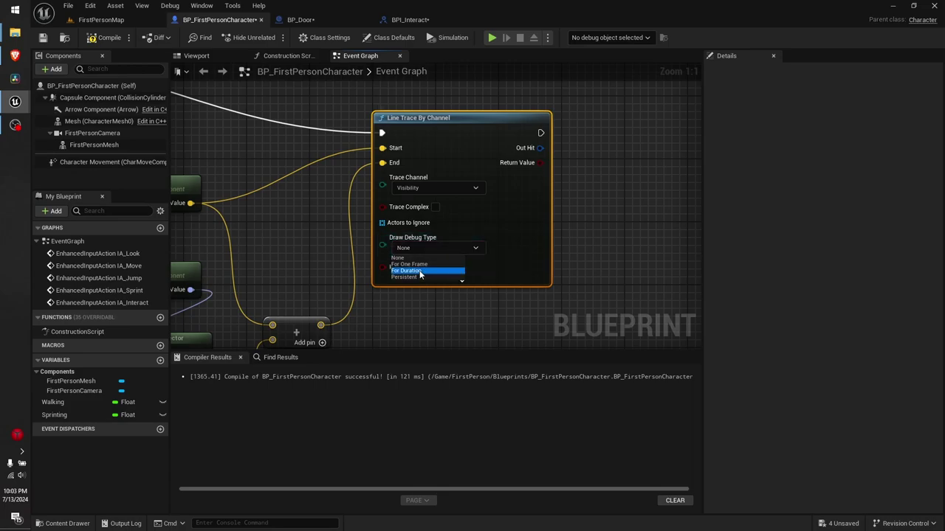
# Set the Line Trace's debug drawing to For Duration, then compile and save the character blueprint.
pyautogui.click(419, 270)
pyautogui.moveTo(469, 315); pyautogui.dragTo(447, 294, button='right')
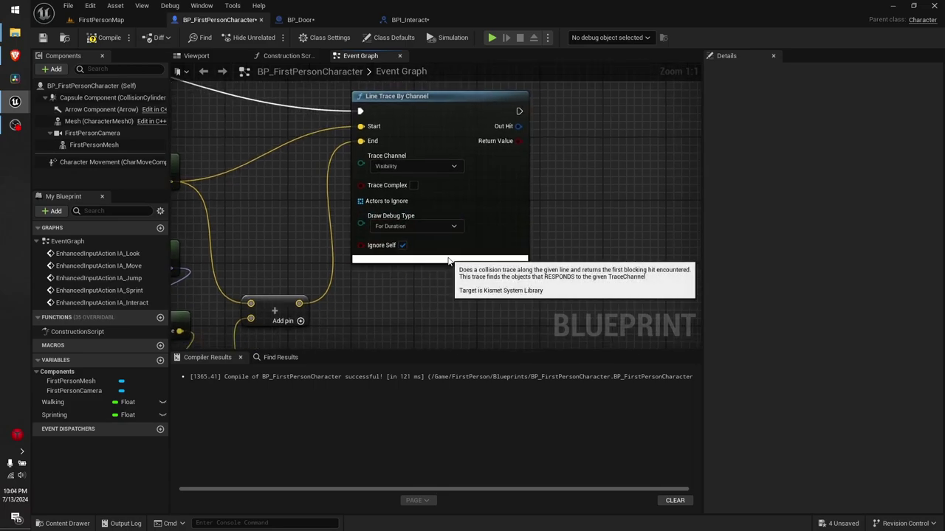
pyautogui.click(440, 258)
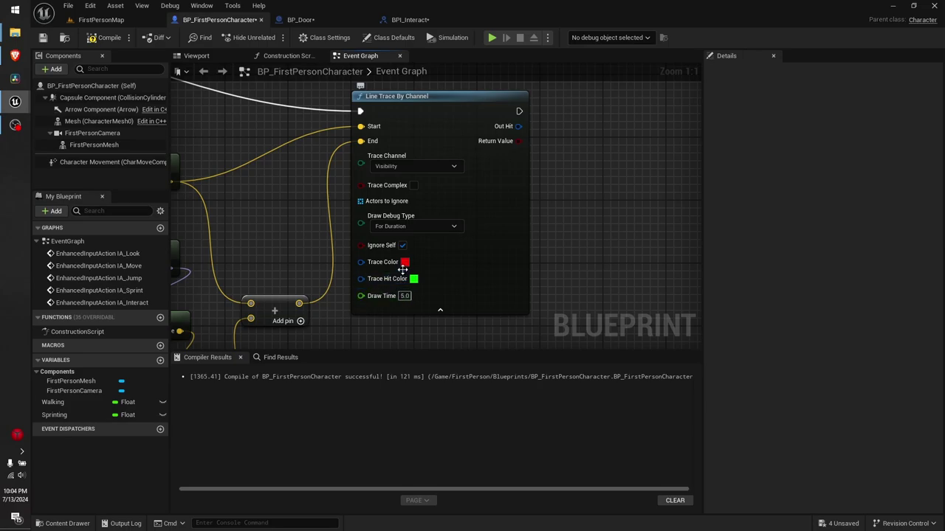
pyautogui.click(92, 39)
pyautogui.moveTo(292, 209)
pyautogui.mouseDown(button='right')
pyautogui.moveTo(651, 308)
pyautogui.moveTo(501, 260)
pyautogui.moveTo(359, 174)
pyautogui.moveTo(313, 235)
pyautogui.mouseUp(button='right')
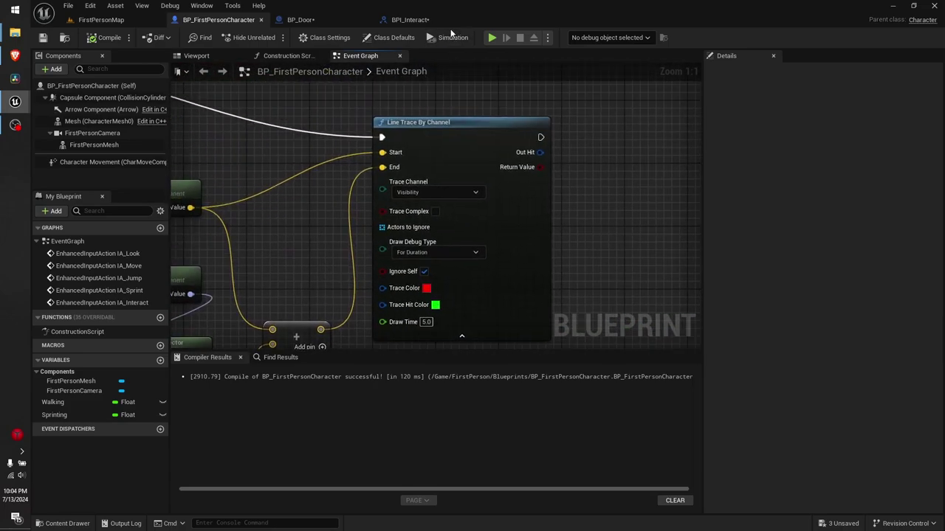
pyautogui.click(493, 37)
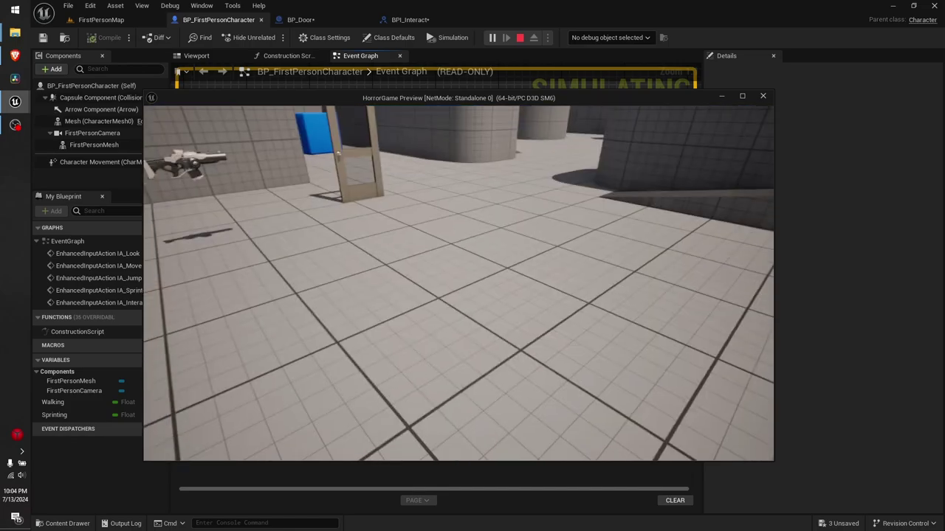
pyautogui.press('e')
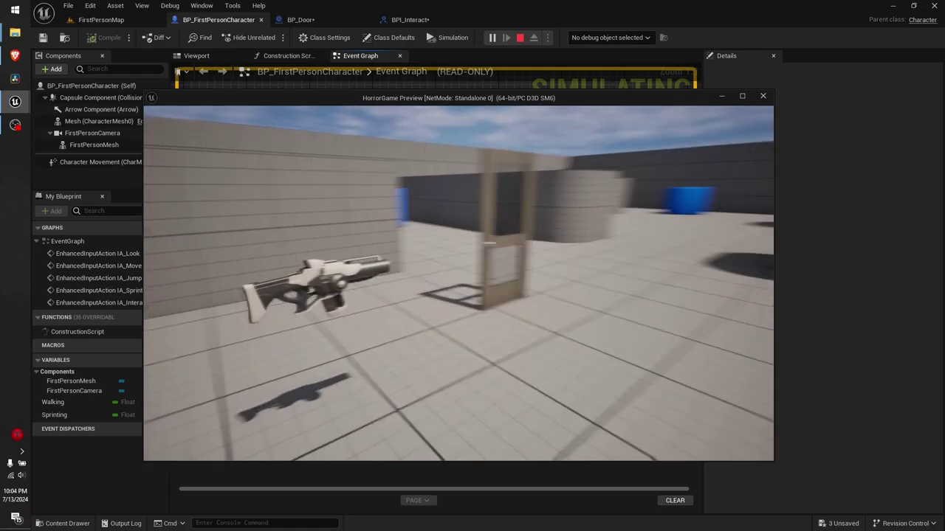
pyautogui.press('w')
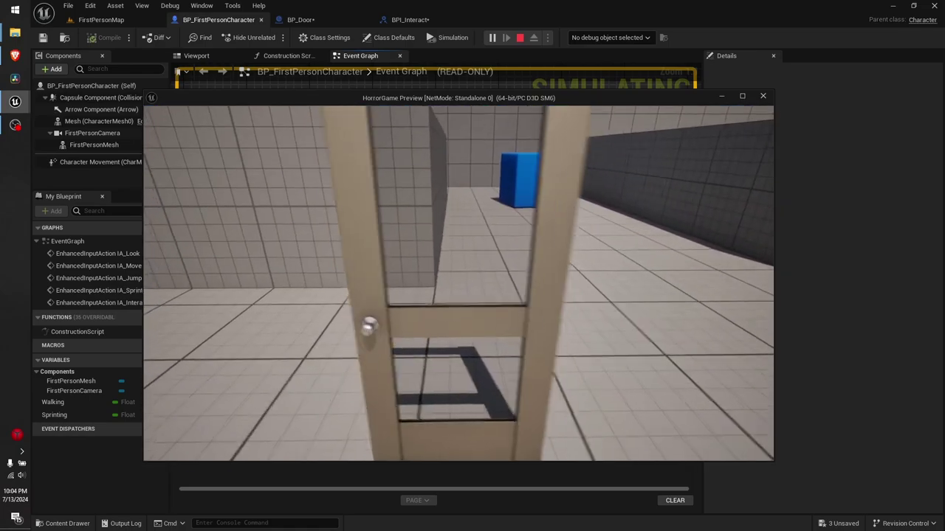
pyautogui.press('e')
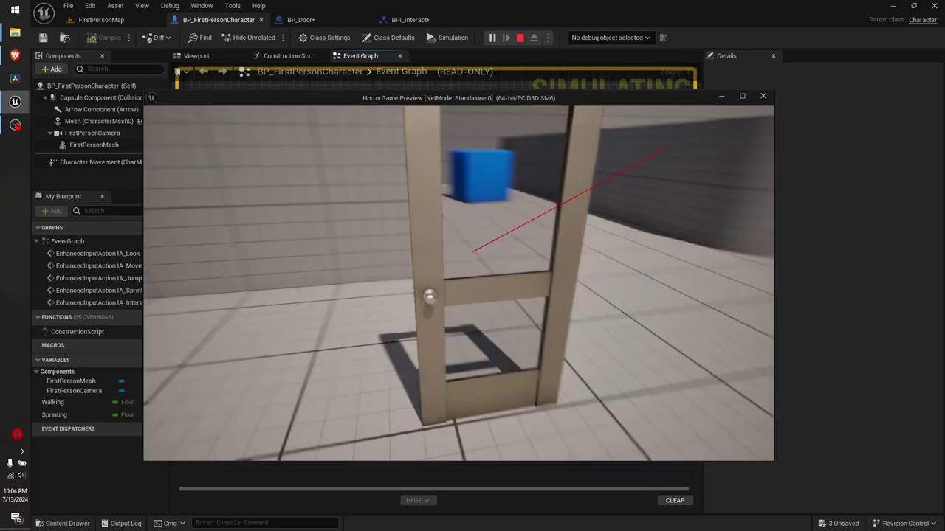
pyautogui.press('s')
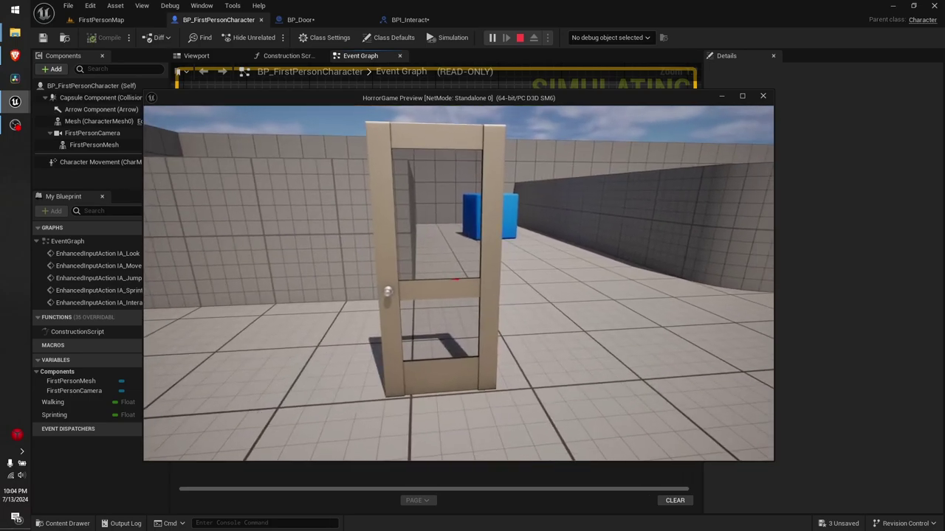
pyautogui.press('e')
pyautogui.press('w')
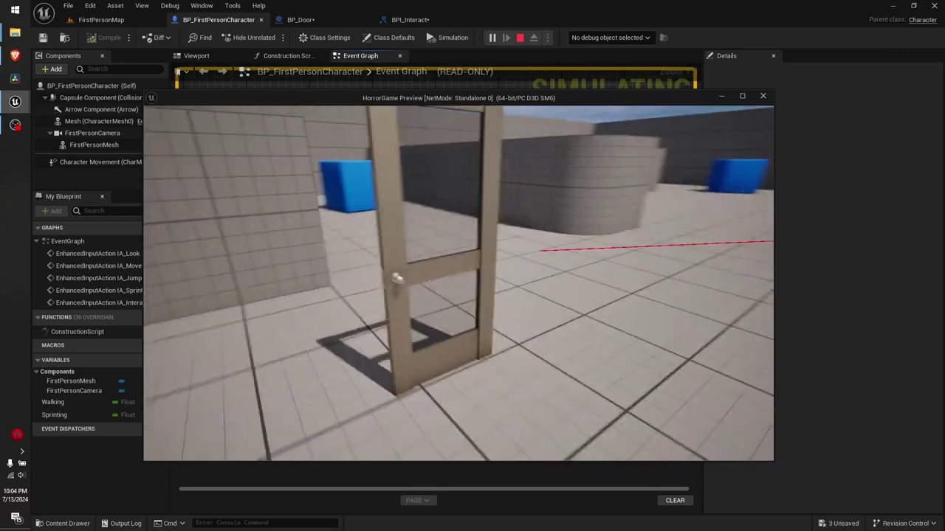
pyautogui.press('e')
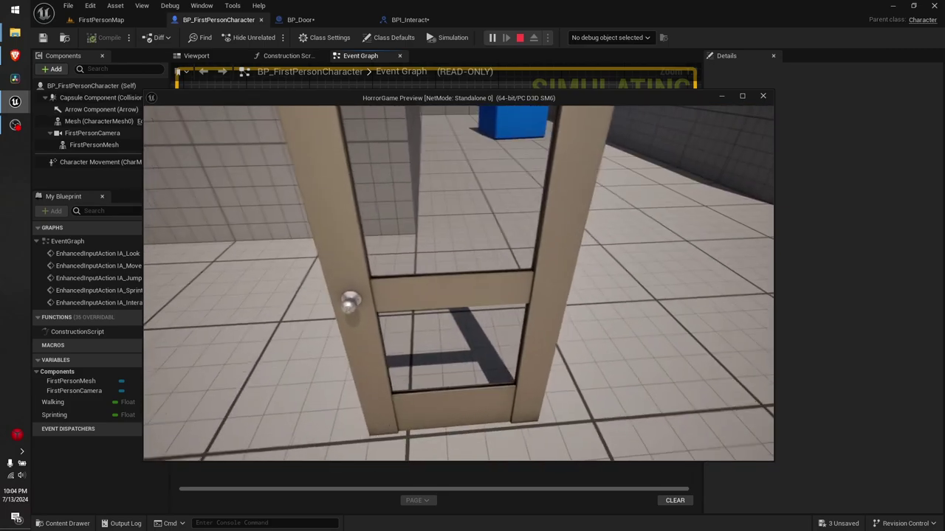
pyautogui.press('e')
pyautogui.press('s')
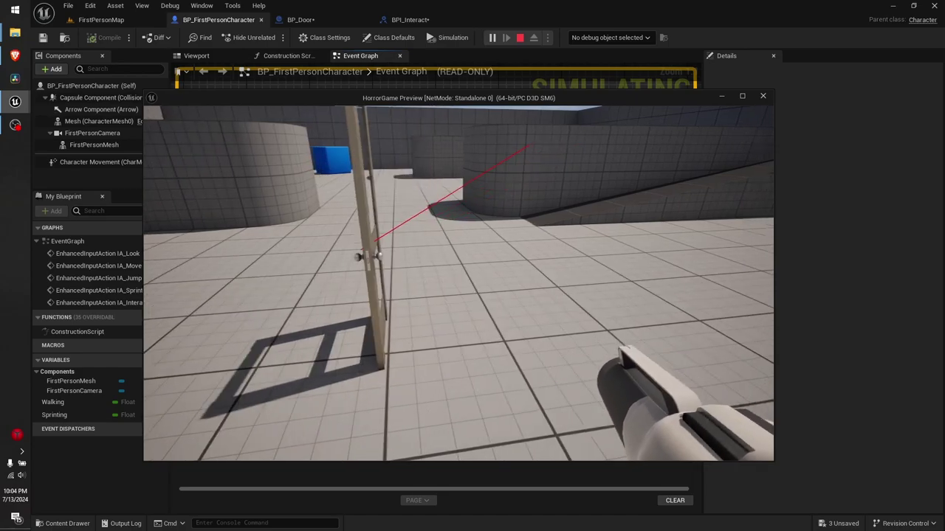
pyautogui.press('e')
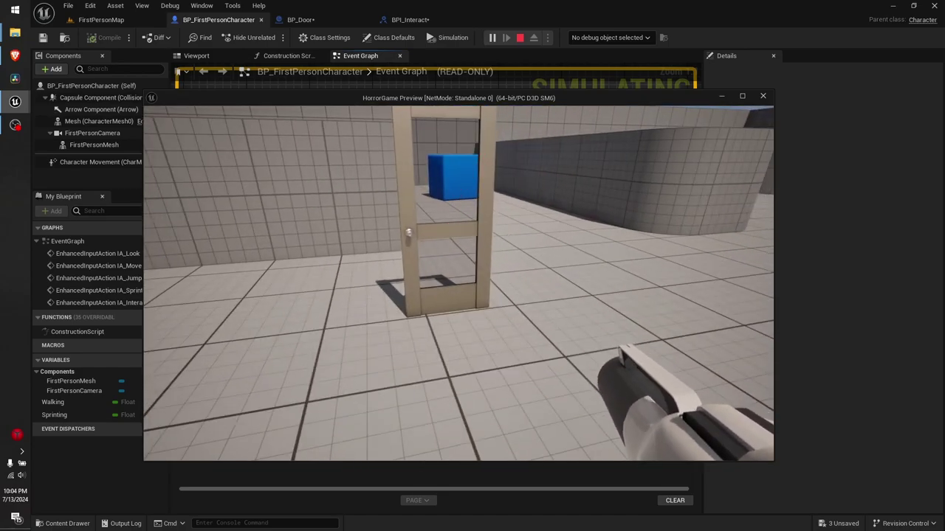
pyautogui.press('e')
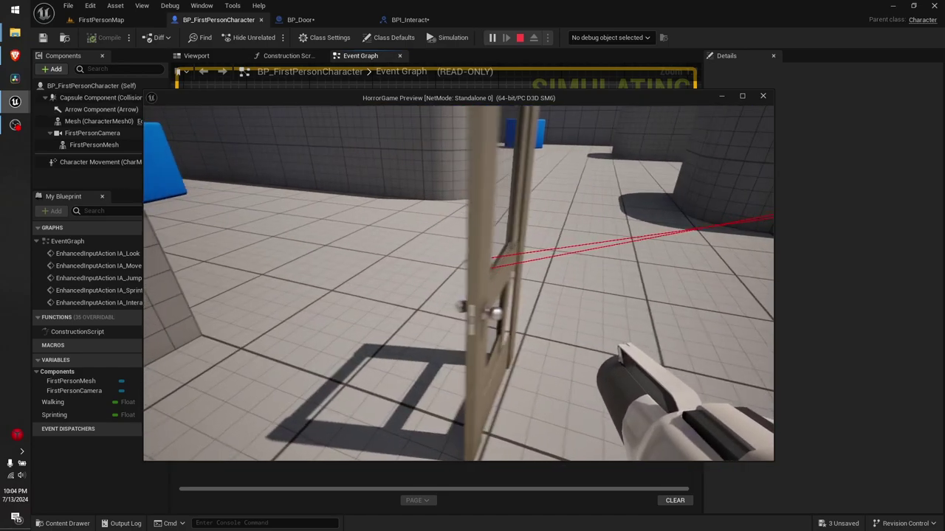
pyautogui.press('e')
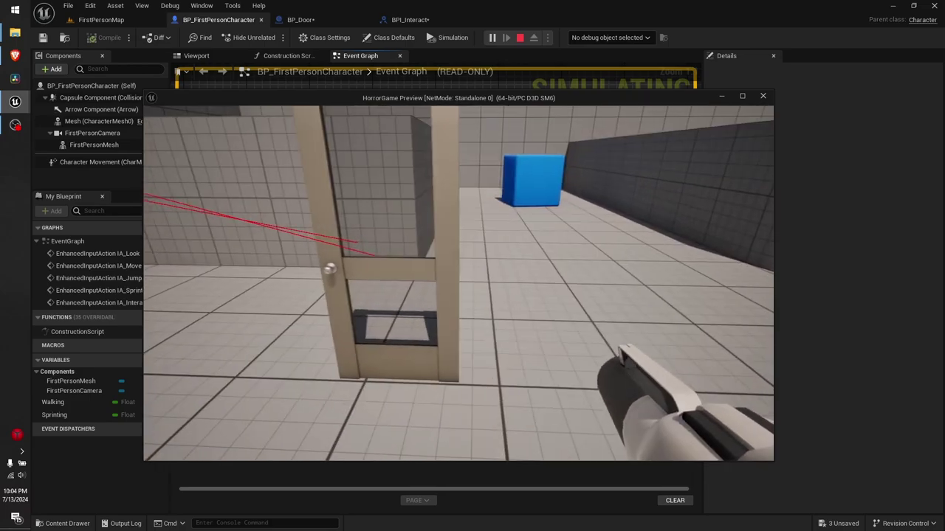
pyautogui.press('Escape')
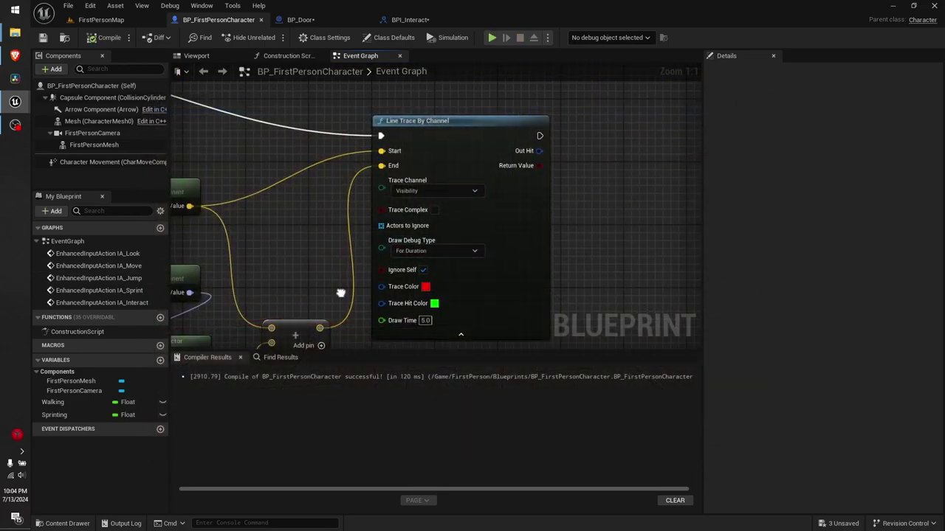
# Change the trace multiplier float from 150 to 200 and recompile BP_FirstPersonCharacter.
pyautogui.moveTo(372, 240); pyautogui.dragTo(327, 199, button='right')
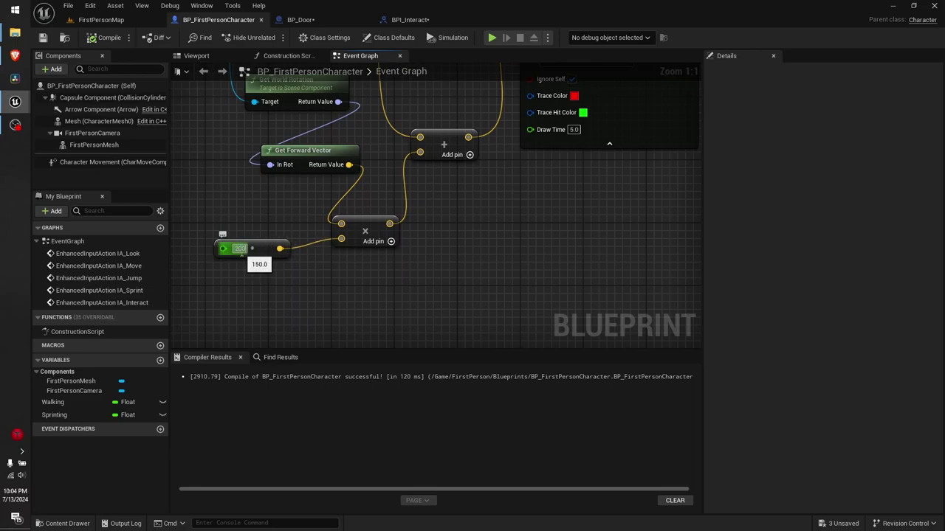
pyautogui.moveTo(394, 301); pyautogui.dragTo(385, 323, button='right')
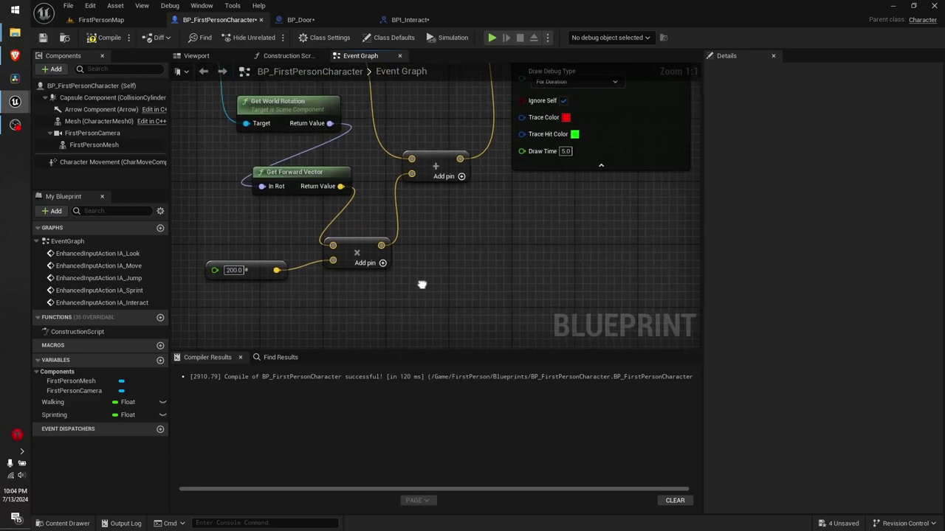
pyautogui.click(106, 37)
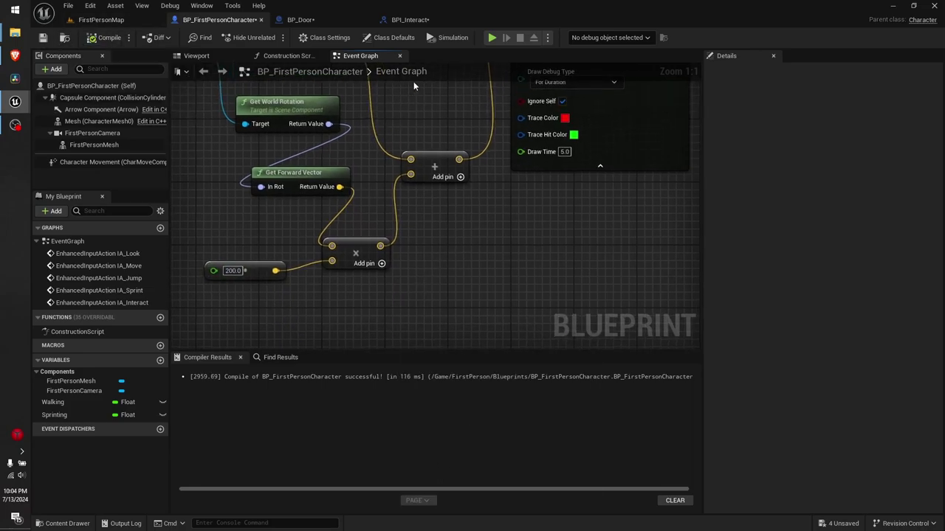
# Play the level, walk to the door and press E to open it, then E again to shut it.
pyautogui.click(491, 38)
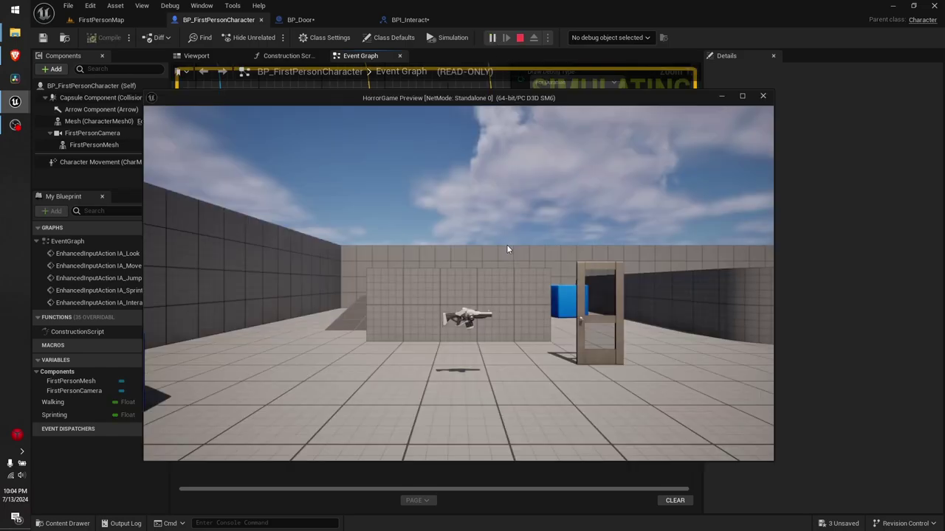
pyautogui.click(507, 250)
pyautogui.press('w')
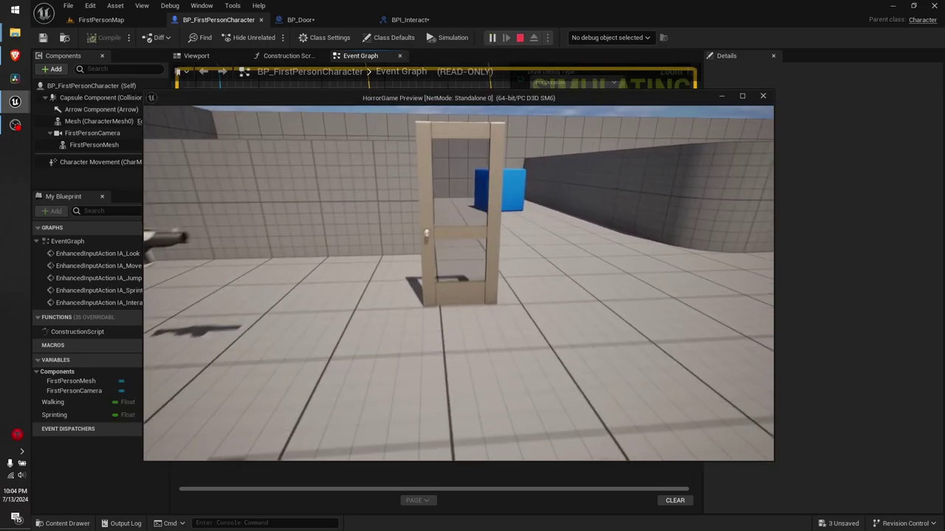
pyautogui.press('e')
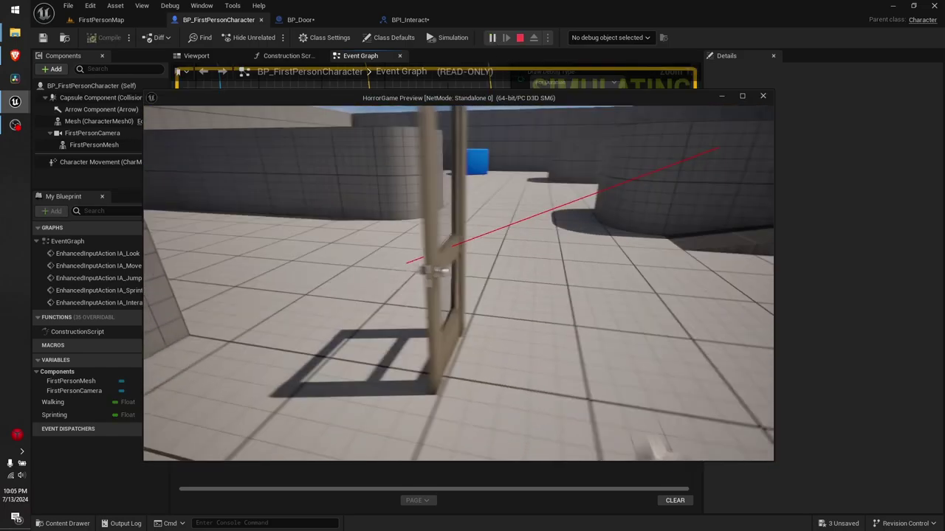
pyautogui.press('s')
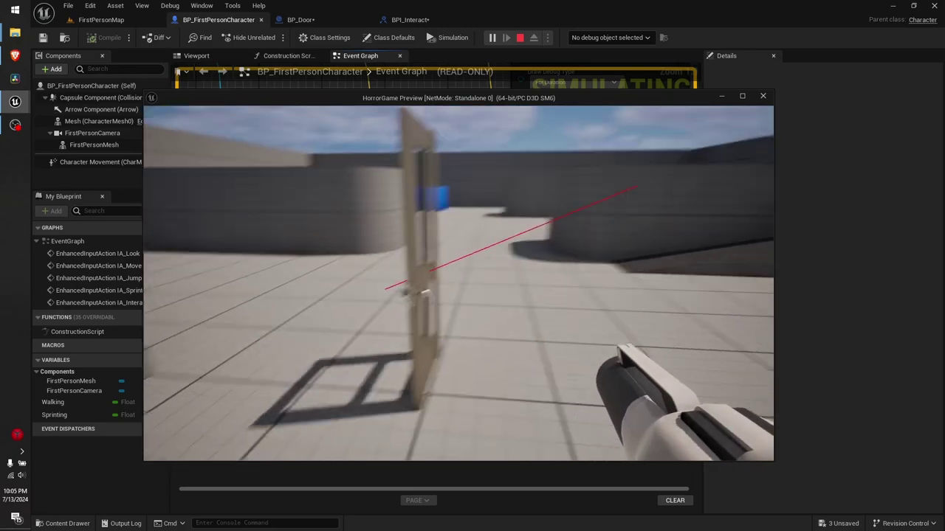
pyautogui.press('e')
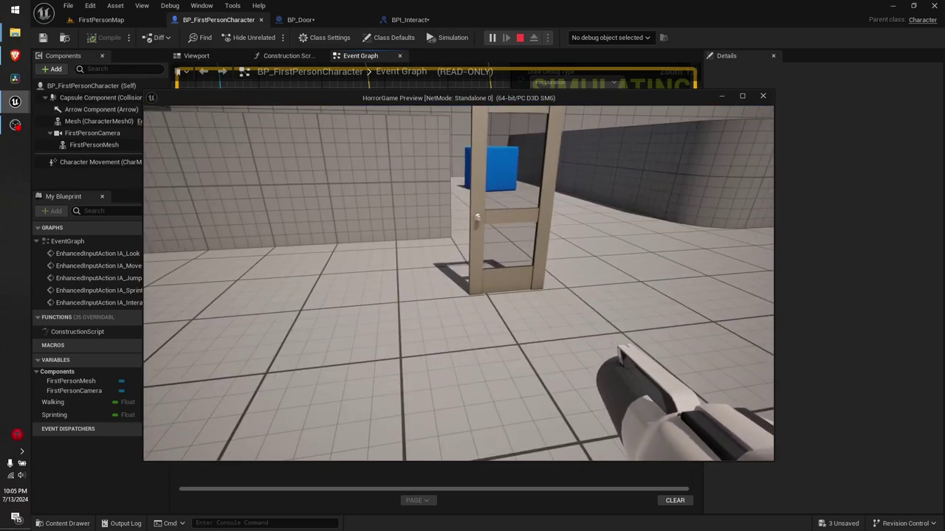
# Walk around and back up to the closed door, then end the play session with Esc.
pyautogui.press('w')
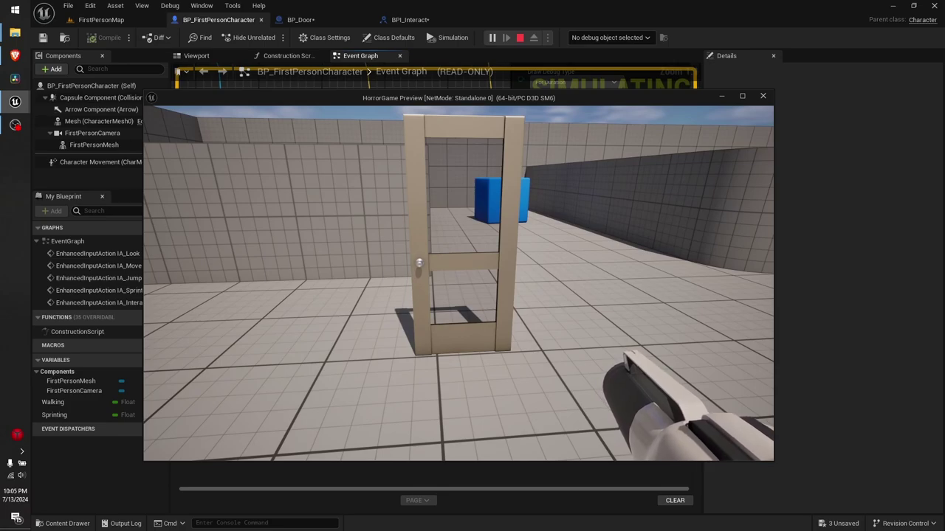
pyautogui.press('s')
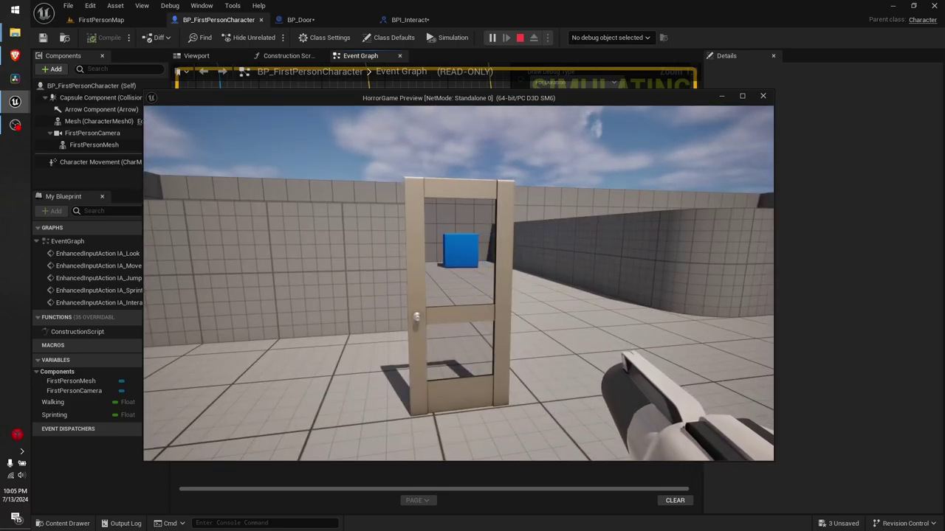
pyautogui.press('s')
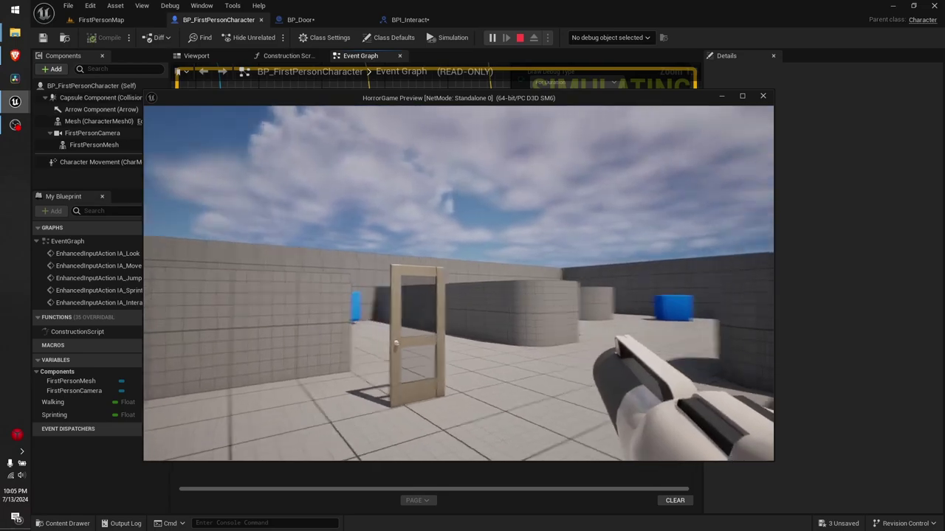
pyautogui.press('w')
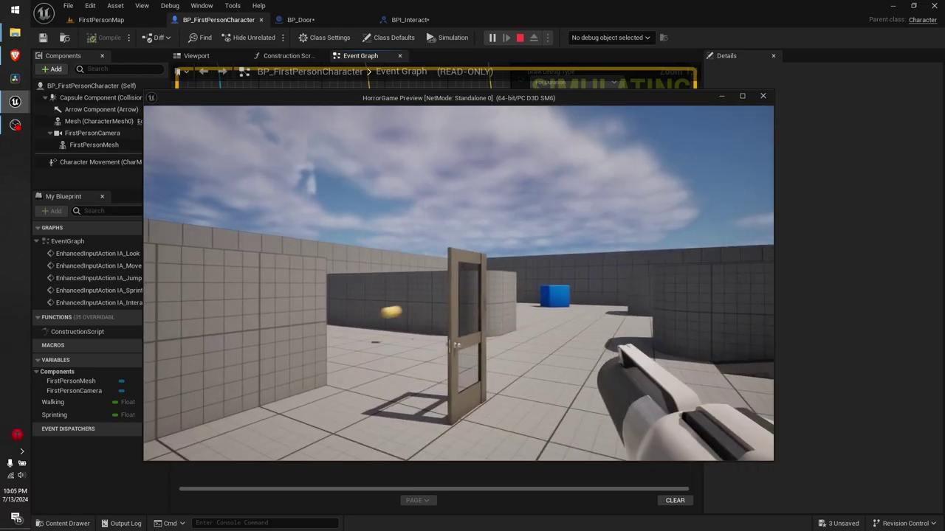
pyautogui.press('w')
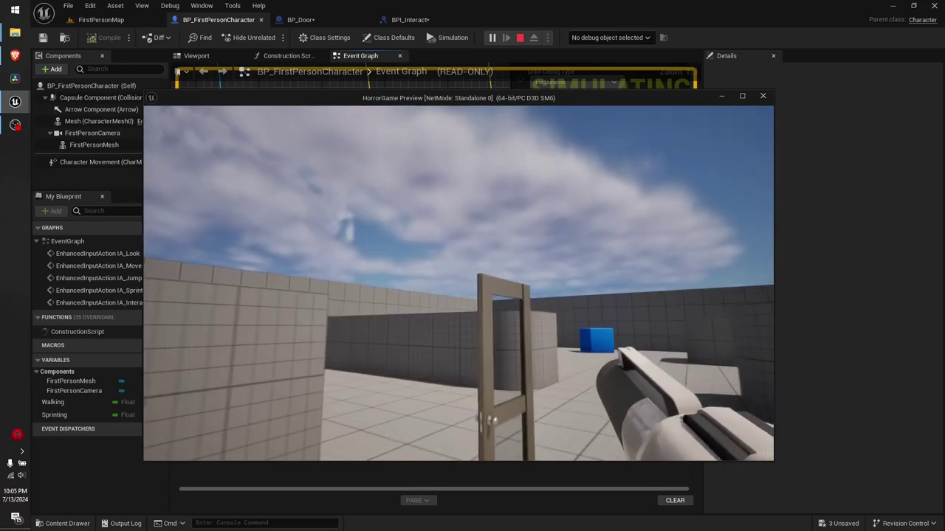
pyautogui.press('s')
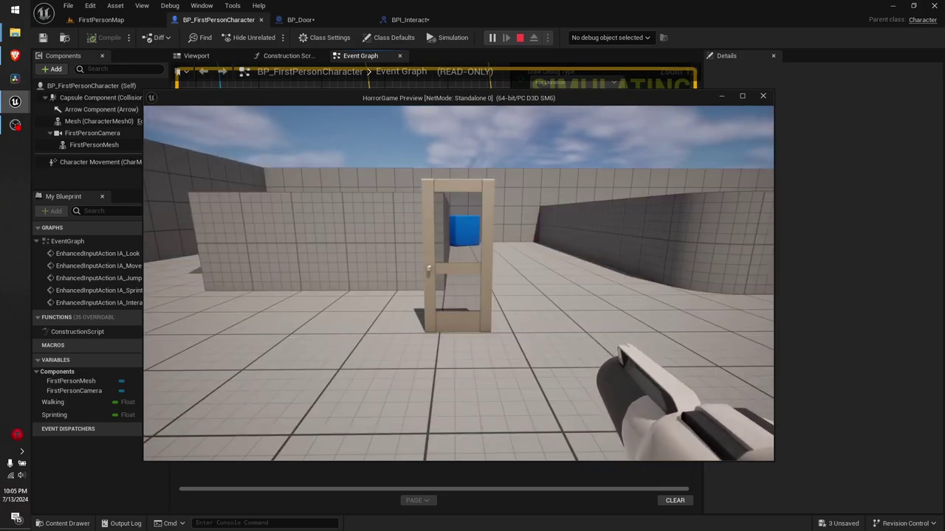
pyautogui.press('s')
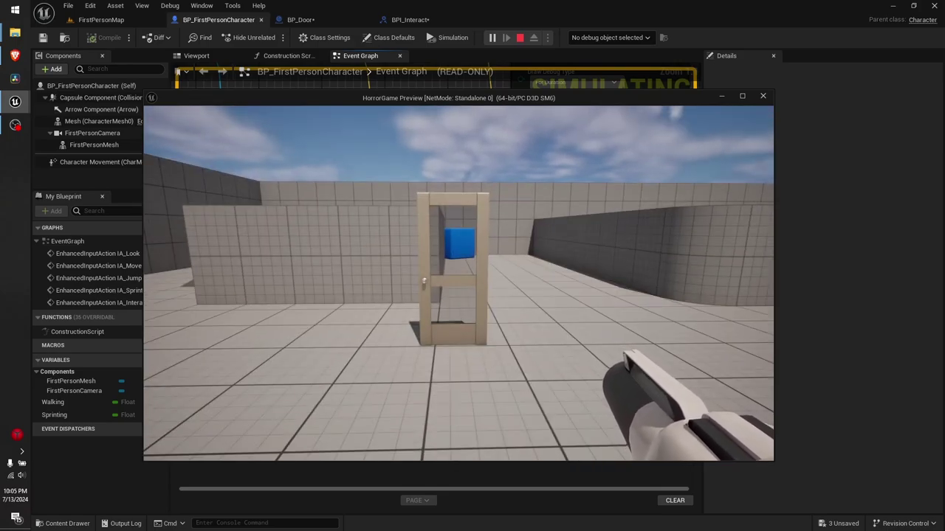
pyautogui.press('Escape')
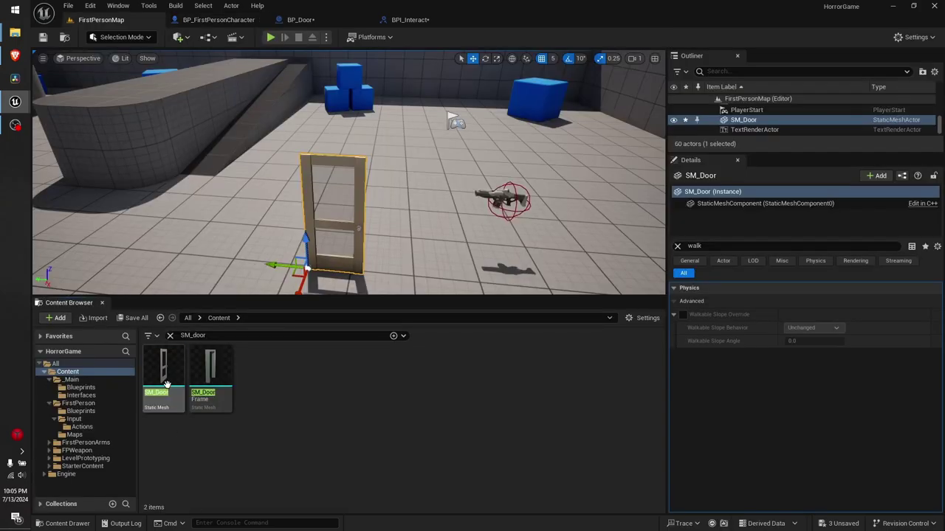
# Add Box Simplified Collision to SM_Door in its mesh editor and save it with Ctrl+S.
pyautogui.doubleClick(167, 385)
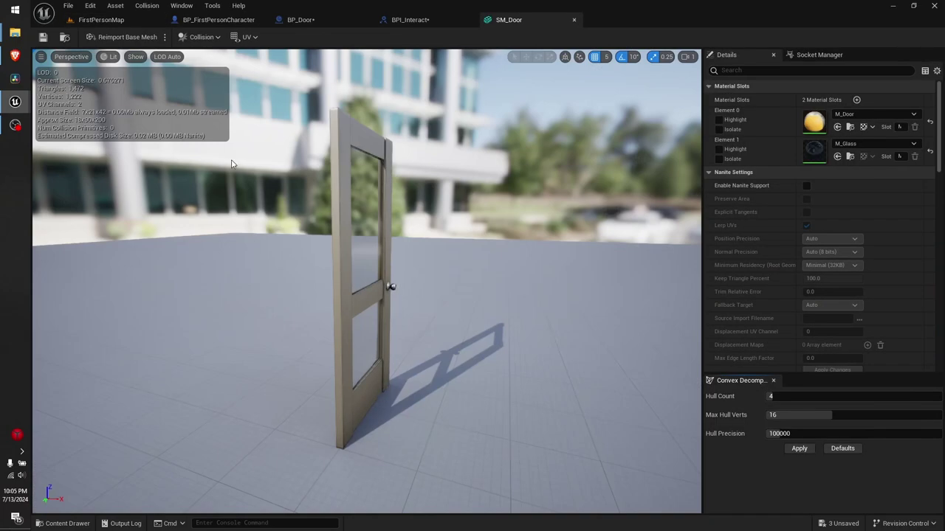
pyautogui.click(204, 39)
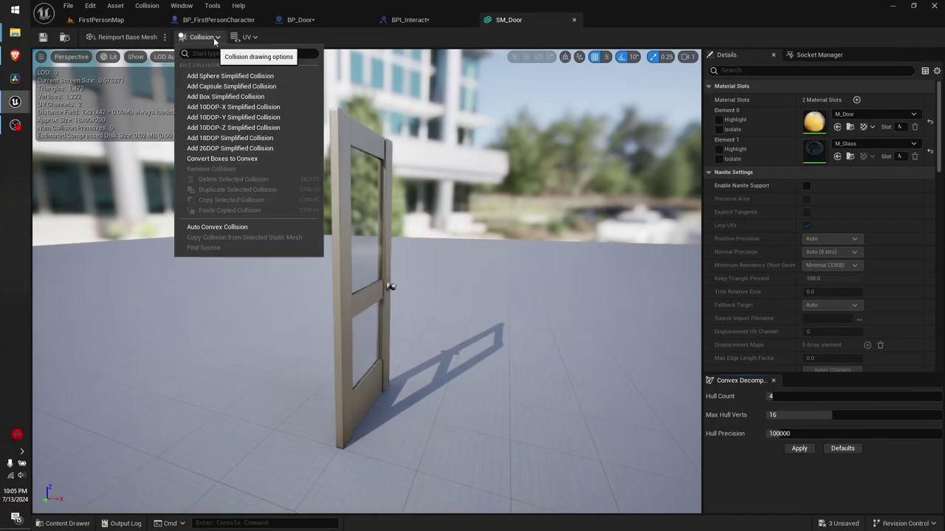
pyautogui.click(221, 98)
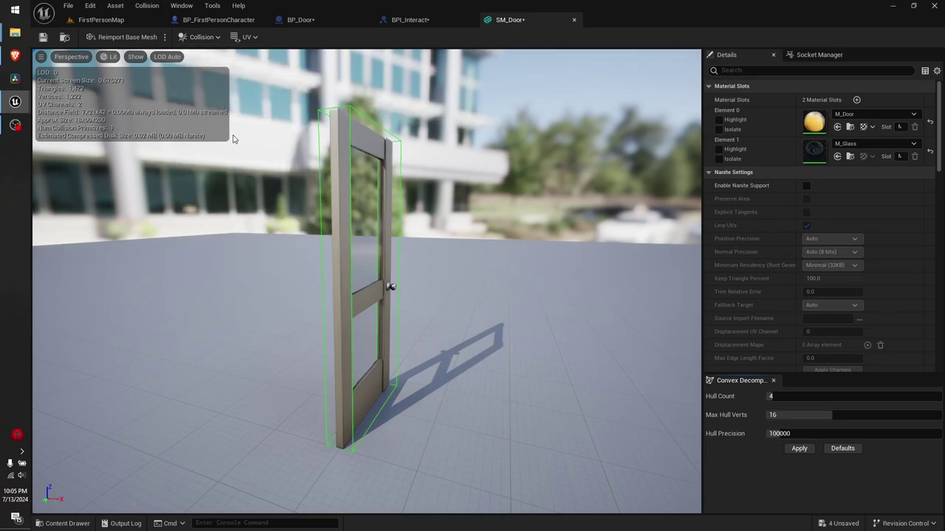
pyautogui.moveTo(479, 287)
pyautogui.mouseDown()
pyautogui.moveTo(517, 287)
pyautogui.moveTo(472, 287)
pyautogui.moveTo(472, 243)
pyautogui.moveTo(481, 283)
pyautogui.mouseUp()
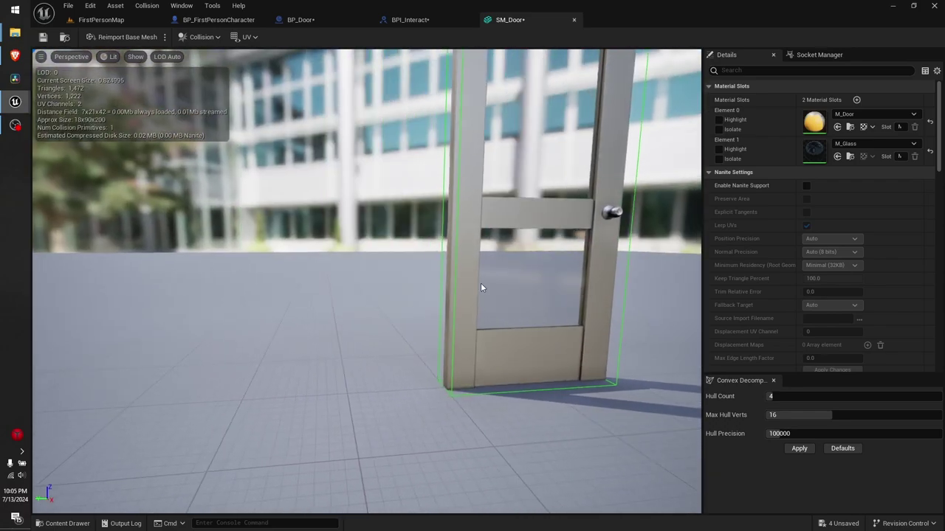
pyautogui.hotkey('ctrl', 's')
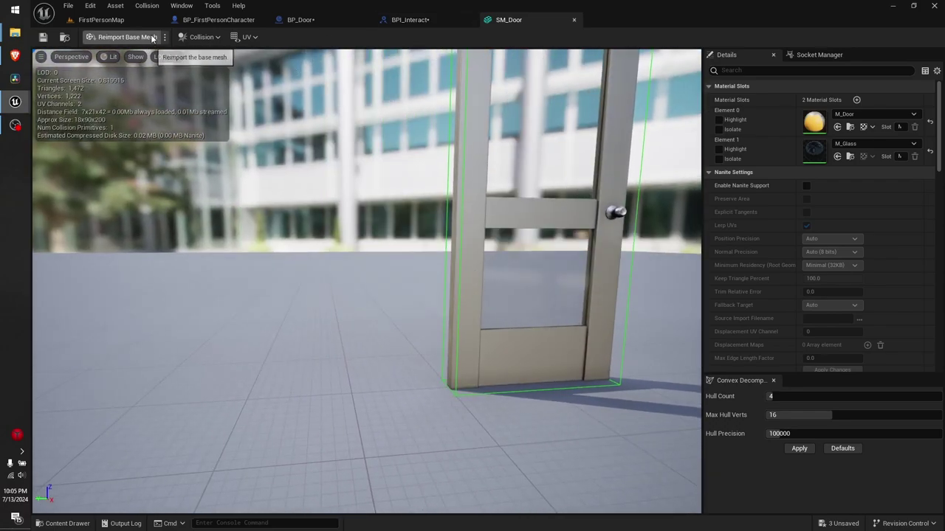
pyautogui.click(123, 22)
# Open the SM_DoorFrame mesh and add a box simplified collision around the frame.
pyautogui.click(202, 376)
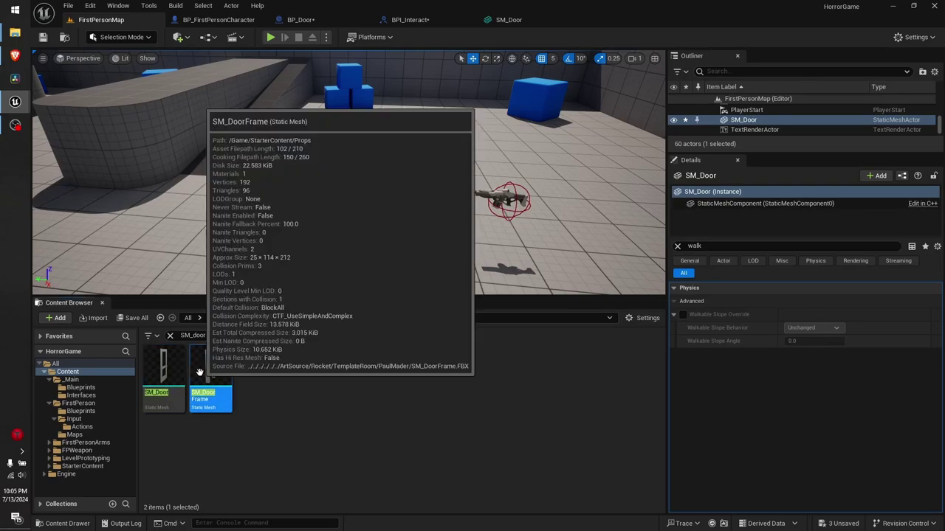
pyautogui.doubleClick(210, 384)
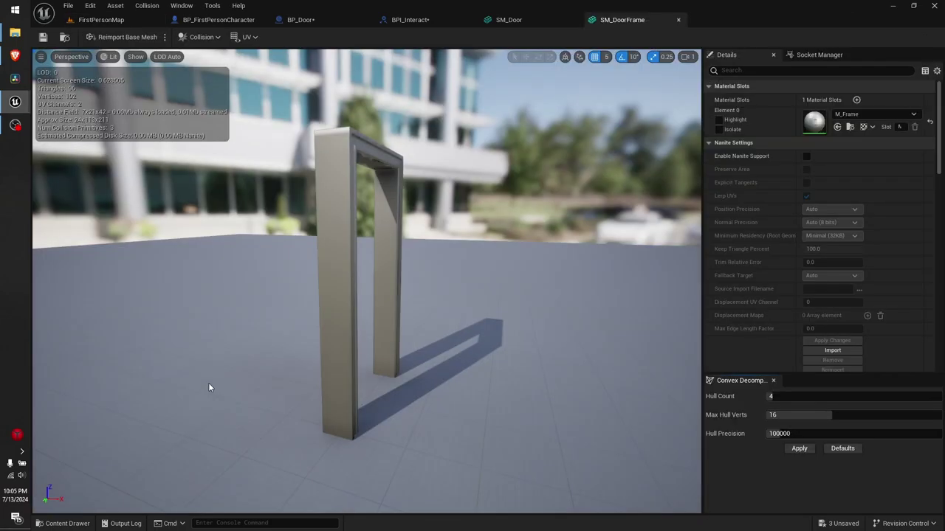
pyautogui.moveTo(397, 364); pyautogui.dragTo(367, 356)
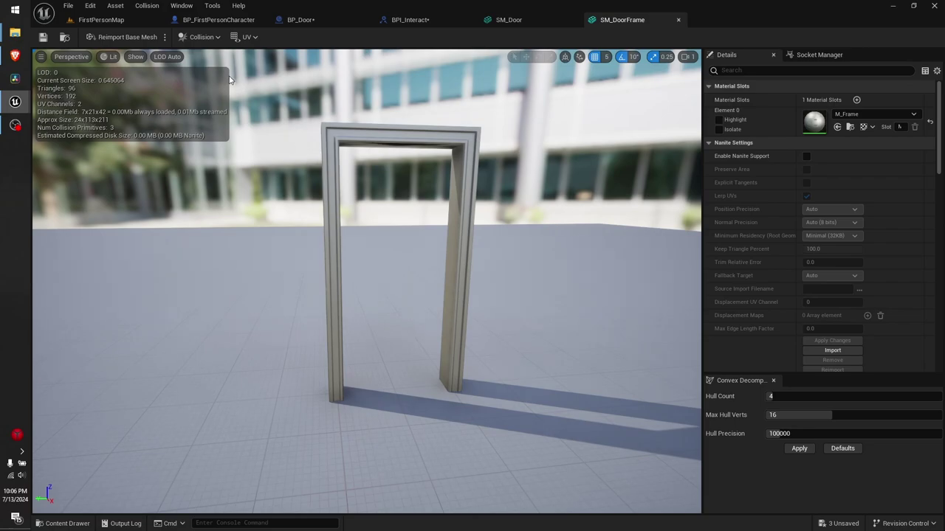
pyautogui.click(210, 38)
pyautogui.click(254, 96)
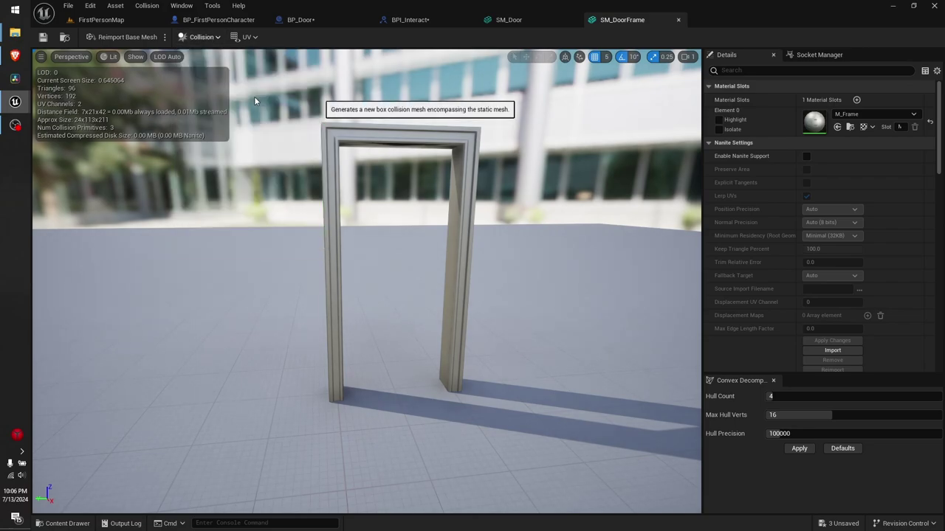
# Inspect the new box collision from close up and afar, then return to FirstPersonMap.
pyautogui.moveTo(348, 210); pyautogui.dragTo(347, 147)
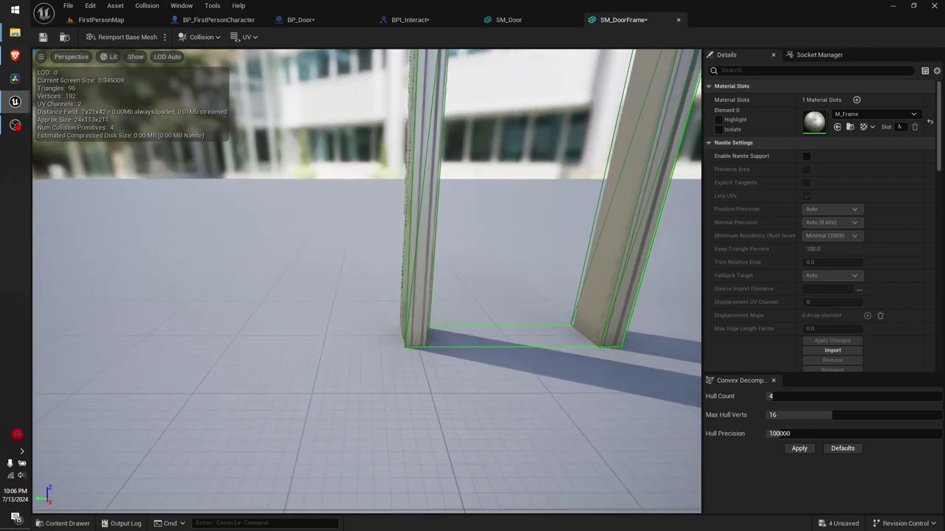
pyautogui.moveTo(347, 148); pyautogui.dragTo(347, 96, button='right')
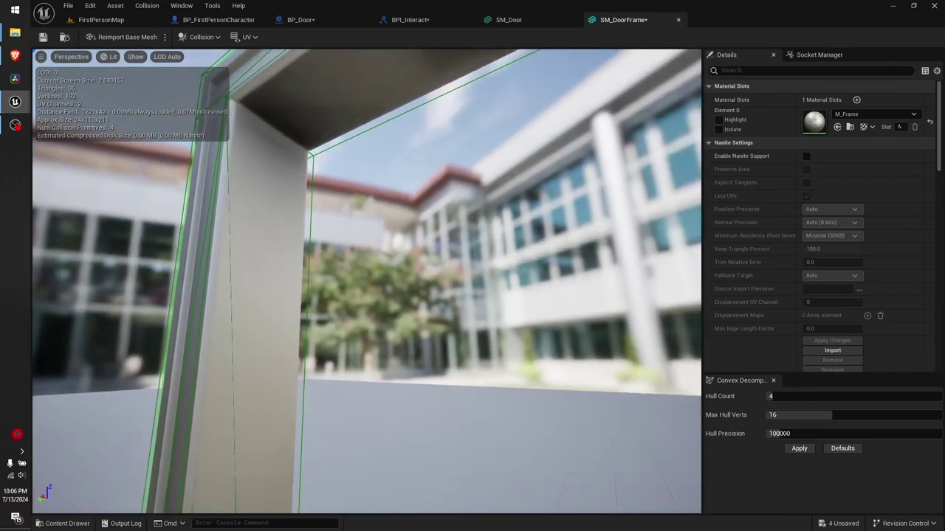
pyautogui.moveTo(346, 96); pyautogui.dragTo(369, 153, button='right')
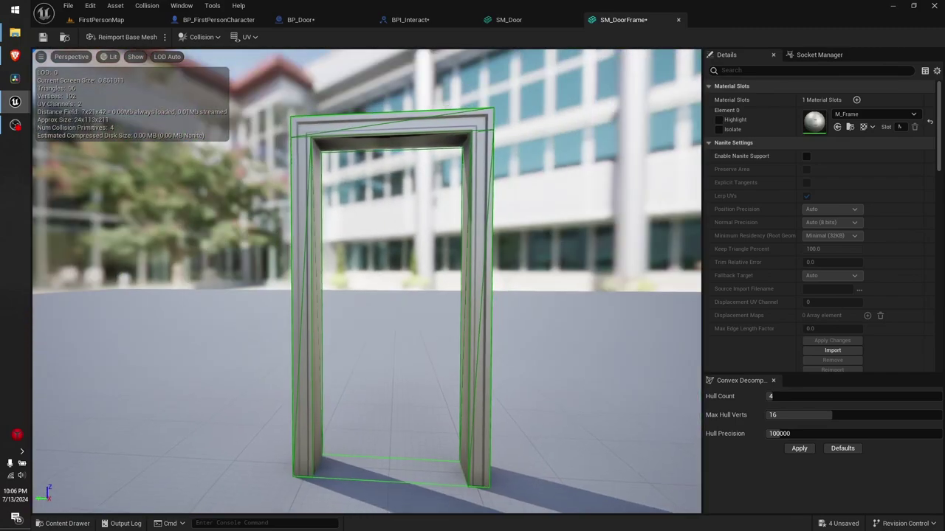
pyautogui.click(120, 25)
# Place SM_DoorFrame beside the door, start Play, and walk up to the door.
pyautogui.moveTo(211, 369)
pyautogui.mouseDown()
pyautogui.moveTo(159, 250)
pyautogui.moveTo(183, 273)
pyautogui.mouseUp()
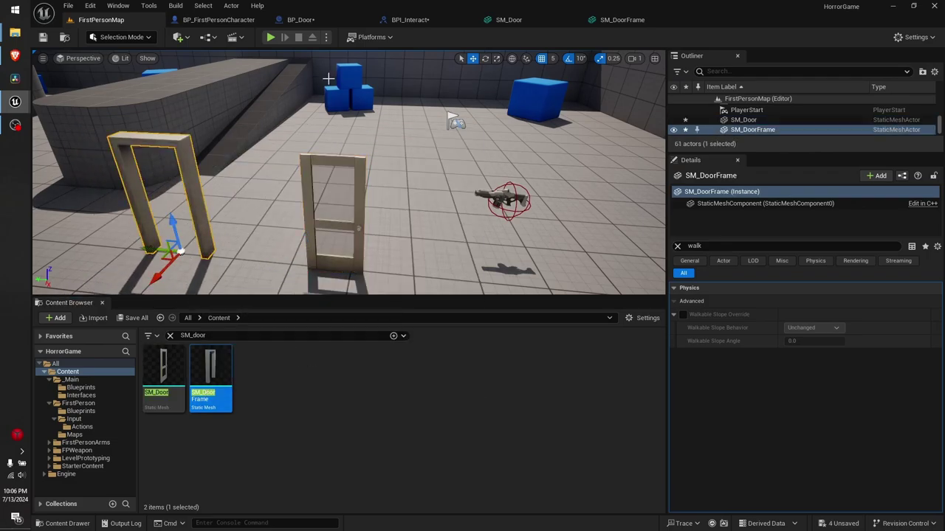
pyautogui.click(271, 37)
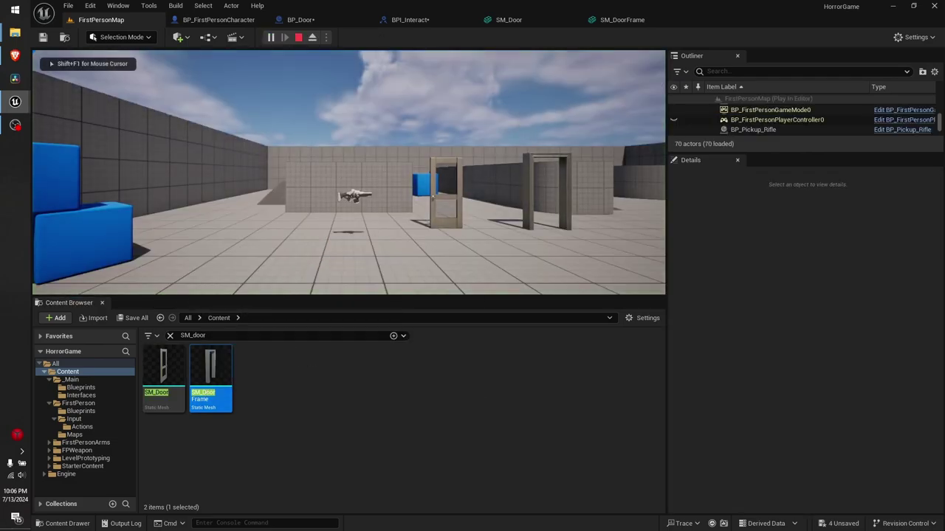
pyautogui.press('w')
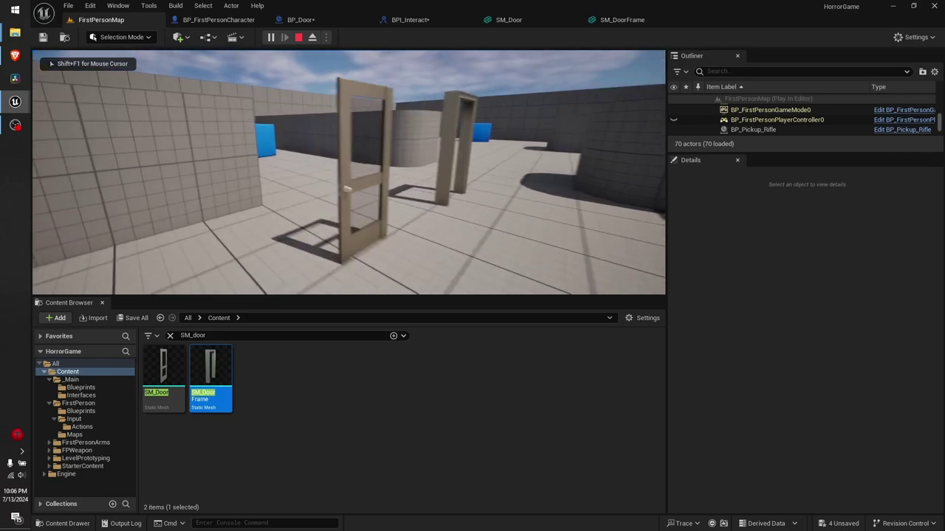
pyautogui.press('w')
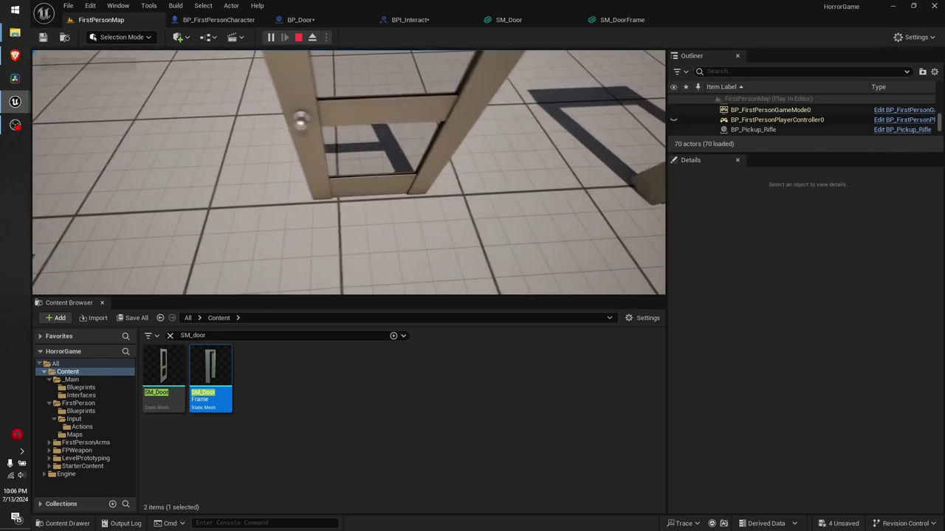
pyautogui.press('w')
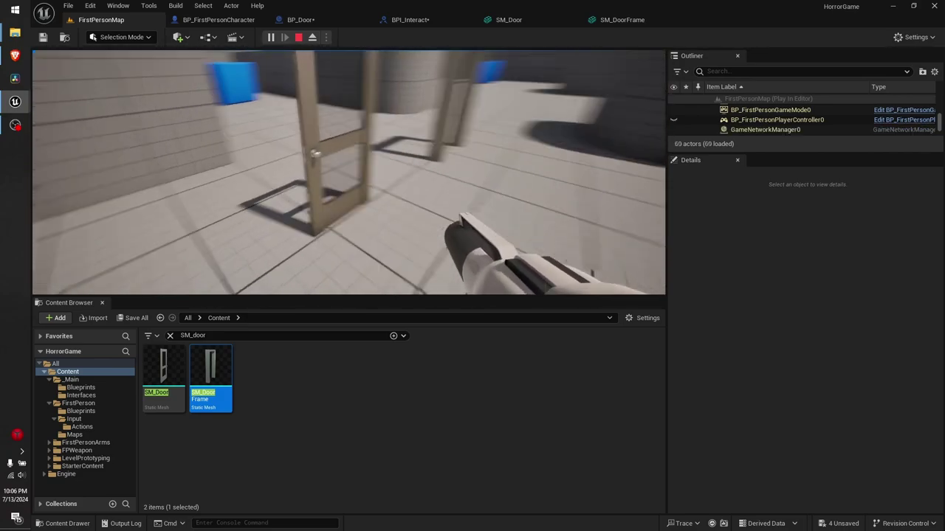
pyautogui.press('w')
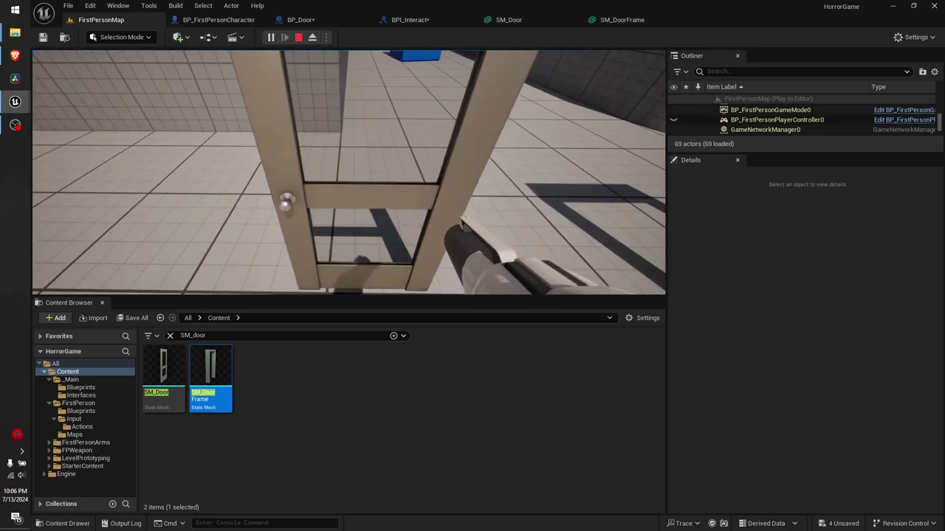
# Fire projectiles at the door and walk through the door frame to test collisions.
pyautogui.click(349, 172)
pyautogui.click(348, 172)
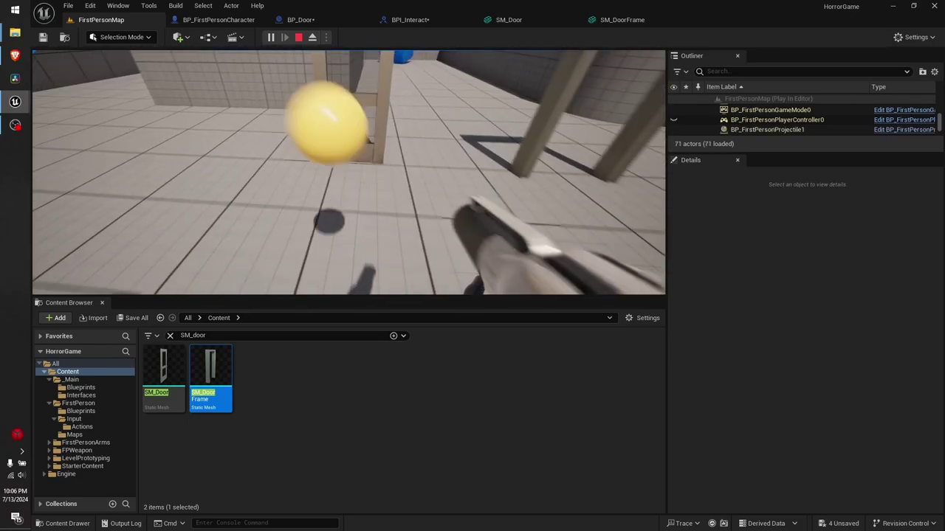
pyautogui.press('s')
pyautogui.click(348, 172)
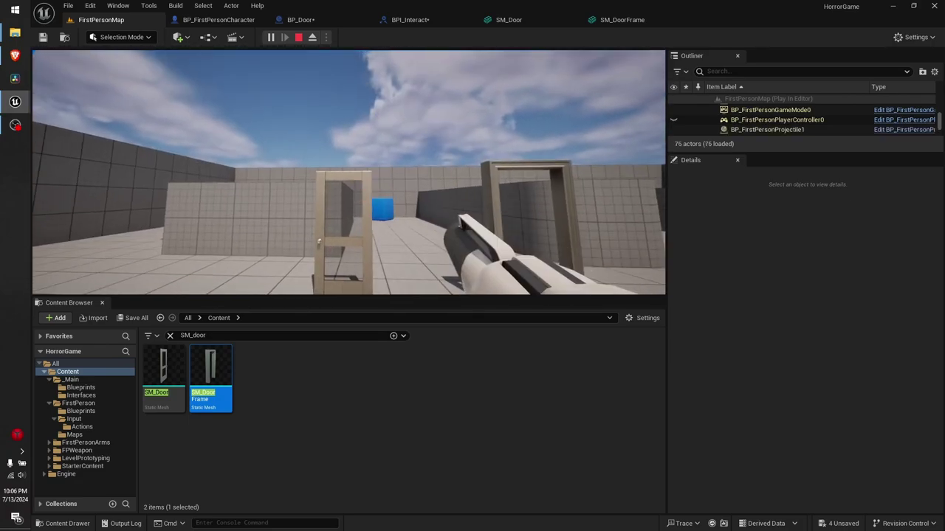
pyautogui.press('w')
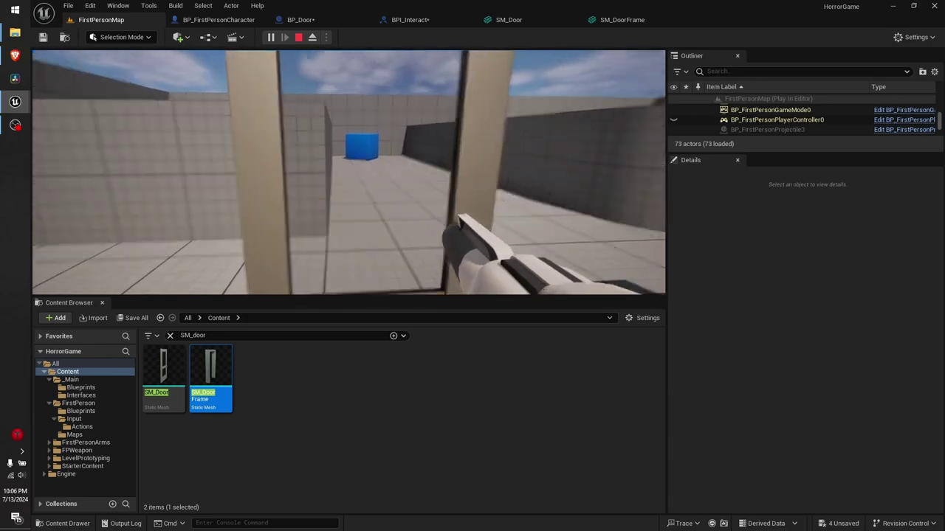
pyautogui.click(348, 171)
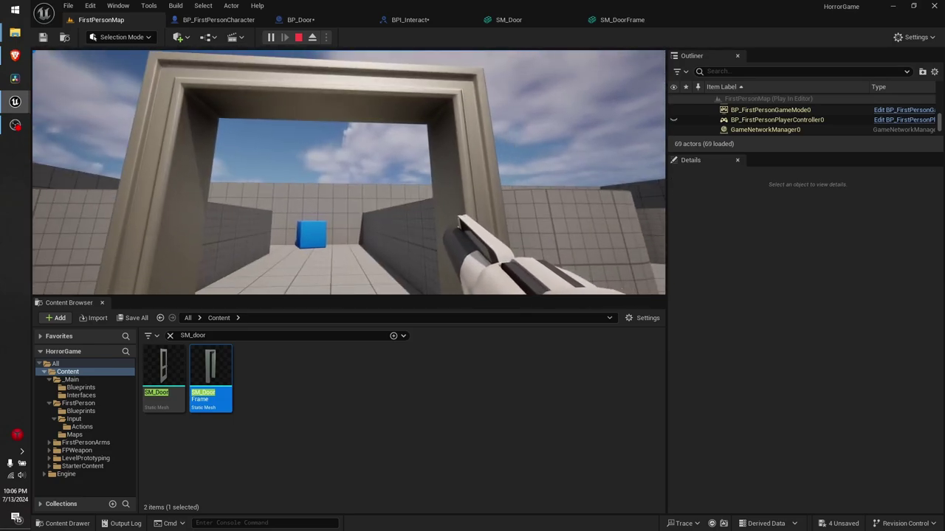
pyautogui.press('w')
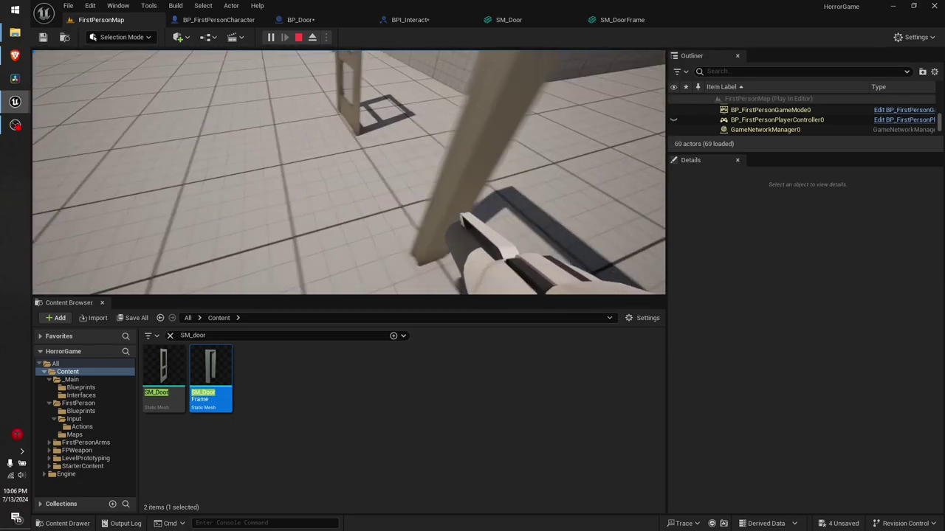
pyautogui.press('w')
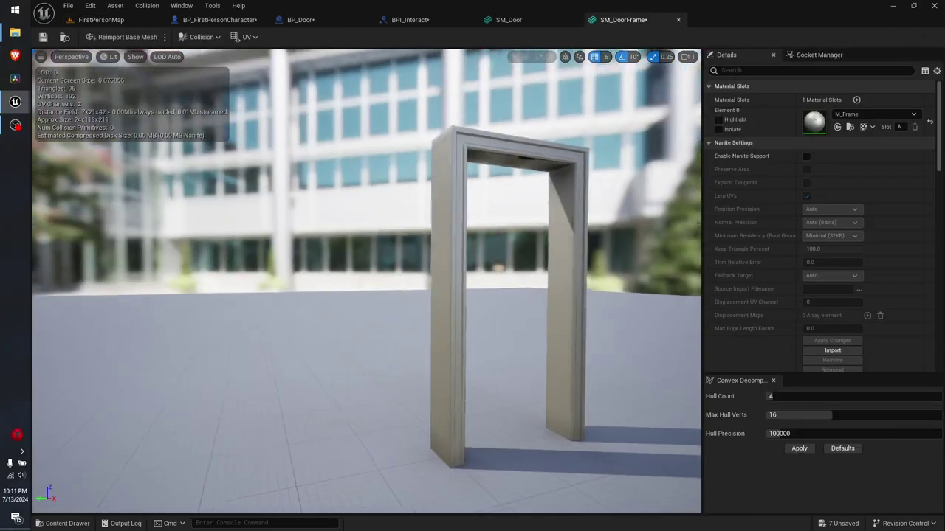
# Check SM_DoorFrame from several angles, save it, and close the SM_DoorFrame and SM_Door editors.
pyautogui.moveTo(369, 295); pyautogui.dragTo(472, 295)
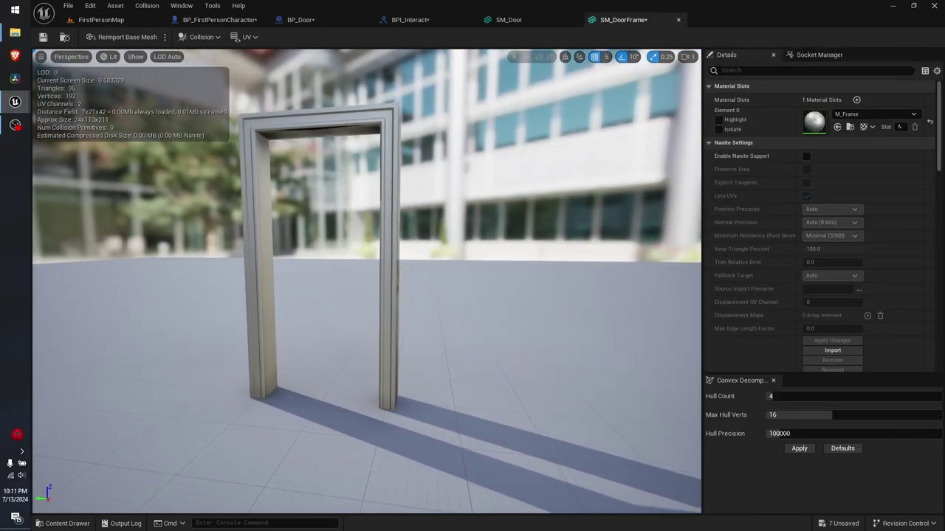
pyautogui.moveTo(369, 295); pyautogui.dragTo(428, 295)
pyautogui.moveTo(369, 296); pyautogui.dragTo(442, 221)
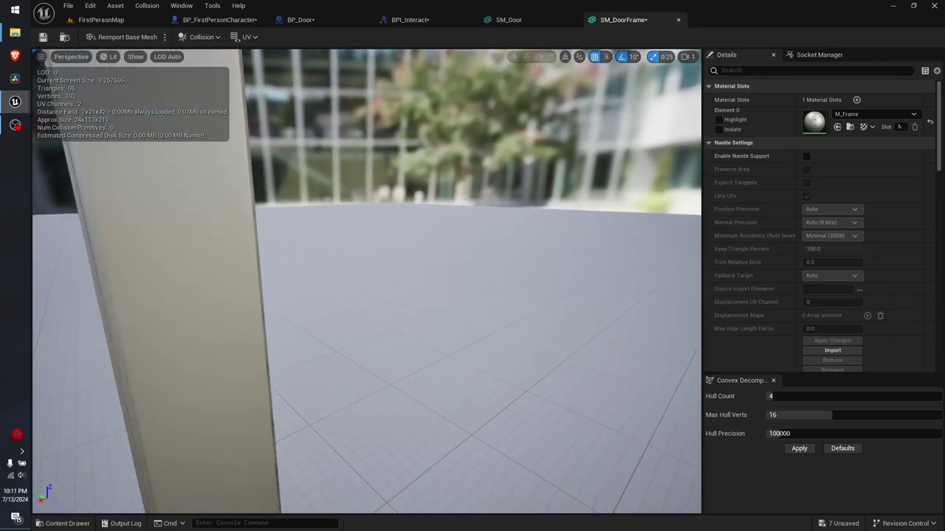
pyautogui.moveTo(369, 296); pyautogui.dragTo(369, 339)
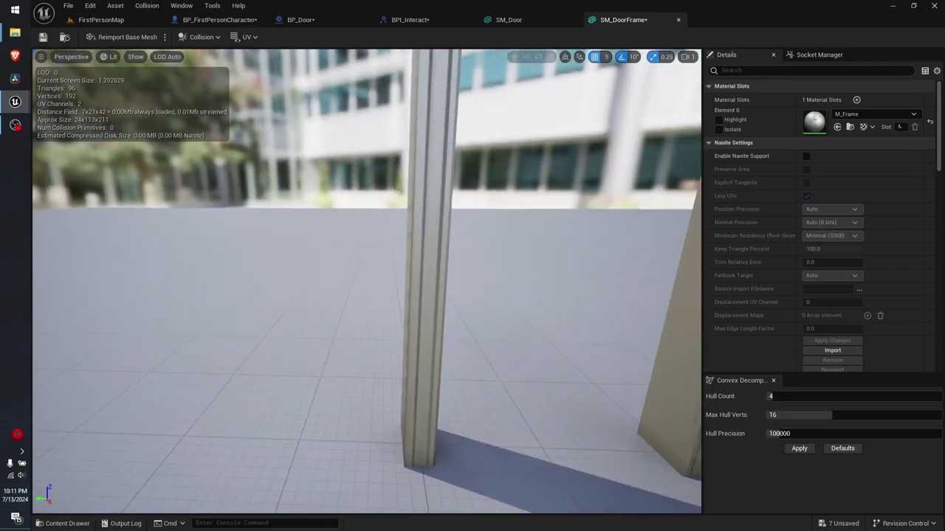
pyautogui.moveTo(370, 296); pyautogui.dragTo(413, 295)
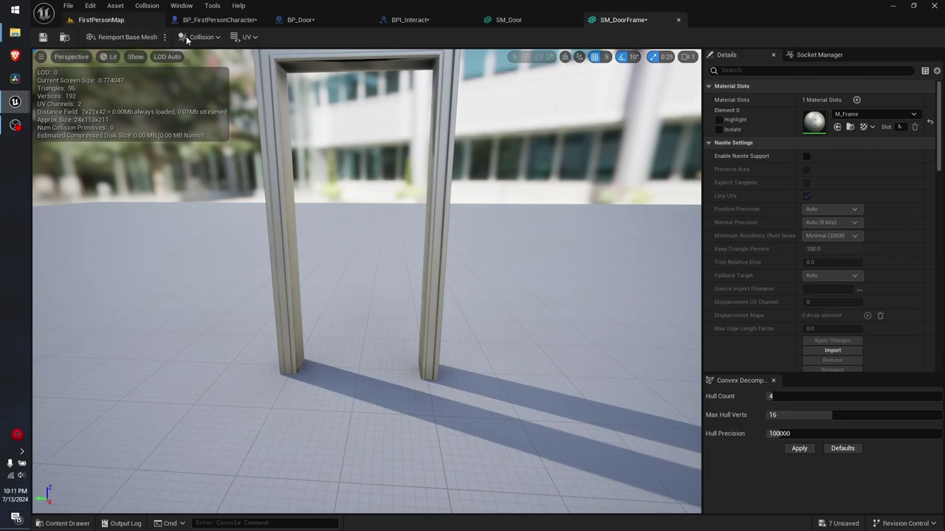
pyautogui.hotkey('ctrl', 's')
pyautogui.middleClick(625, 22)
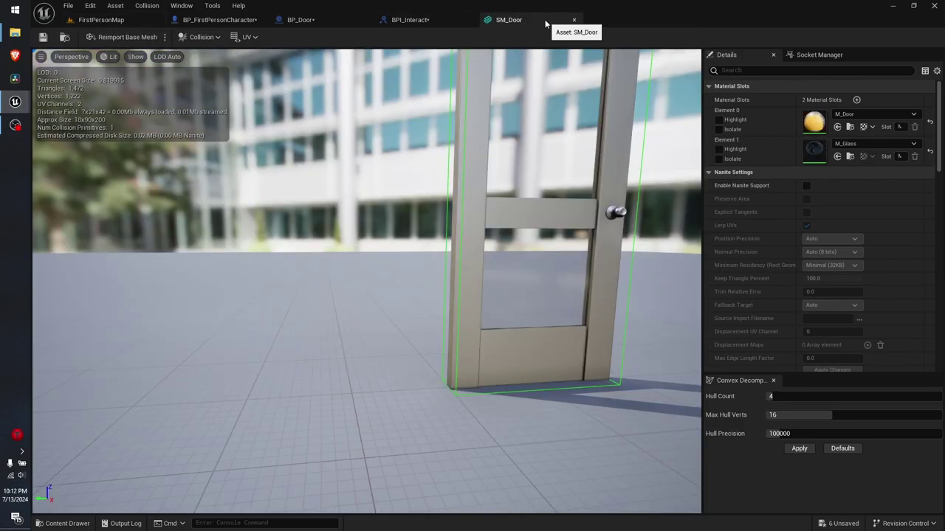
pyautogui.middleClick(545, 22)
# Save BPI_Interact and bring the character blueprint's Line Trace By Channel node into view.
pyautogui.hotkey('ctrl', 's')
pyautogui.click(96, 20)
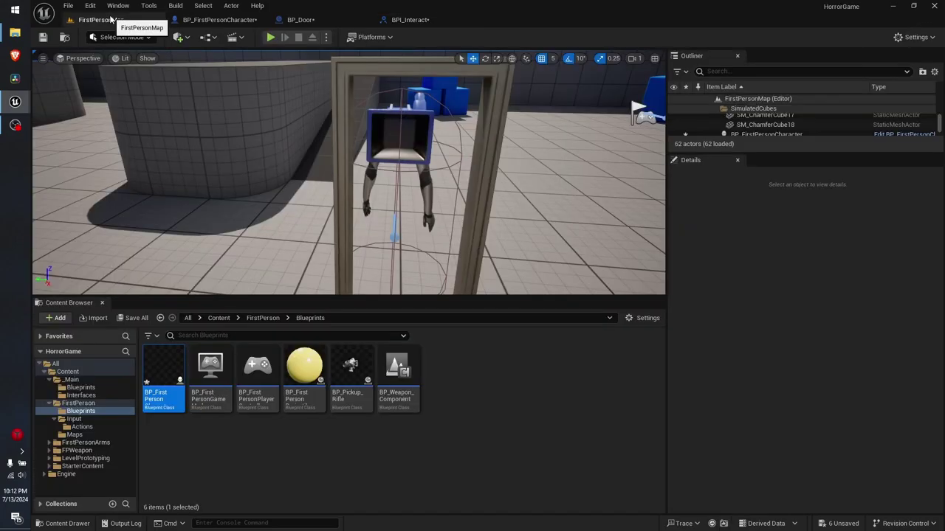
pyautogui.click(219, 20)
pyautogui.moveTo(483, 222); pyautogui.dragTo(465, 248, button='right')
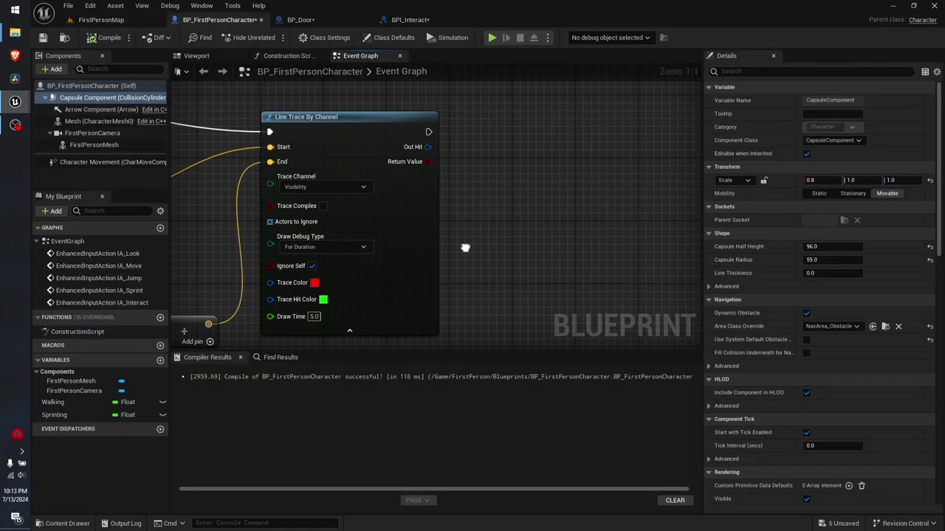
pyautogui.moveTo(541, 159); pyautogui.dragTo(401, 208, button='right')
pyautogui.moveTo(288, 181)
pyautogui.mouseDown()
pyautogui.moveTo(550, 198)
pyautogui.moveTo(583, 159)
pyautogui.moveTo(412, 175)
pyautogui.moveTo(344, 195)
pyautogui.moveTo(319, 179)
pyautogui.mouseUp()
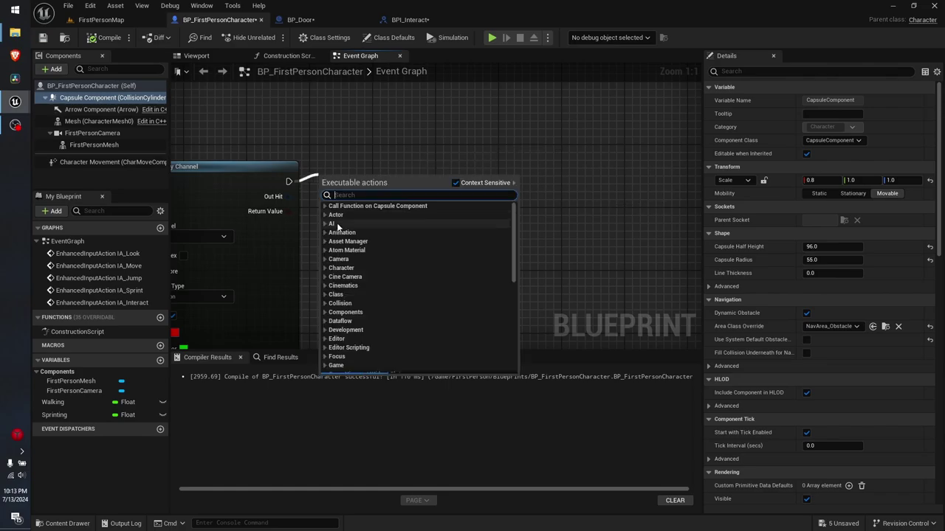
pyautogui.press('Escape')
# Review the camera, IA_Interact and line trace nodes, clearing empty space right of the trace.
pyautogui.moveTo(412, 185); pyautogui.dragTo(614, 121, button='right')
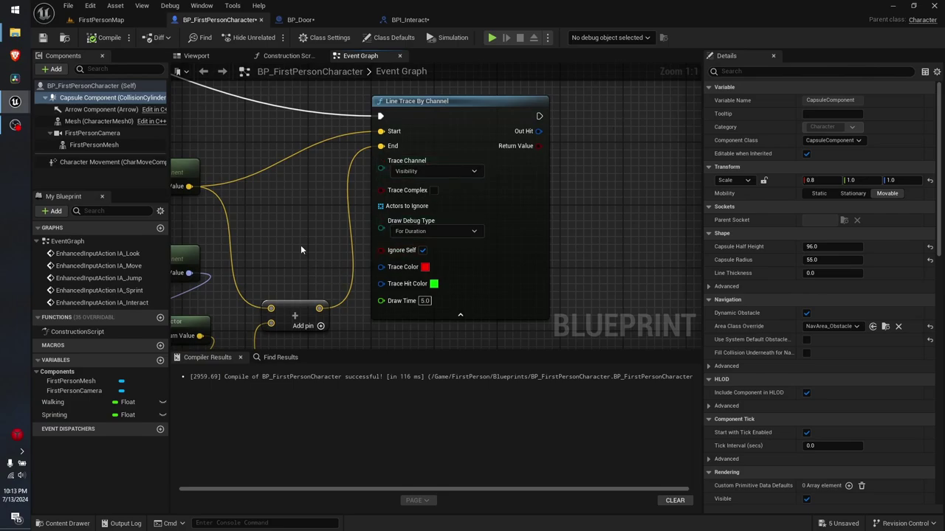
pyautogui.moveTo(300, 245)
pyautogui.mouseDown(button='right')
pyautogui.moveTo(604, 281)
pyautogui.moveTo(584, 347)
pyautogui.mouseUp(button='right')
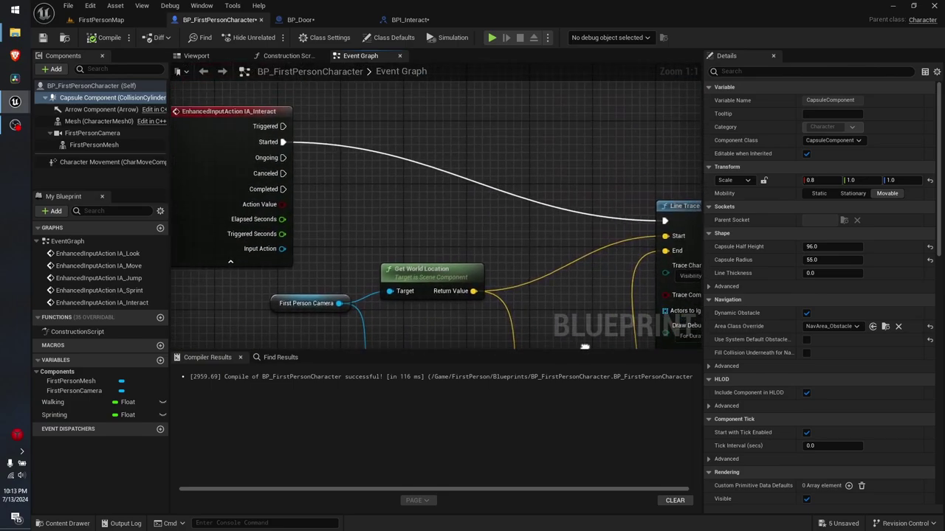
pyautogui.moveTo(338, 168); pyautogui.dragTo(397, 195, button='right')
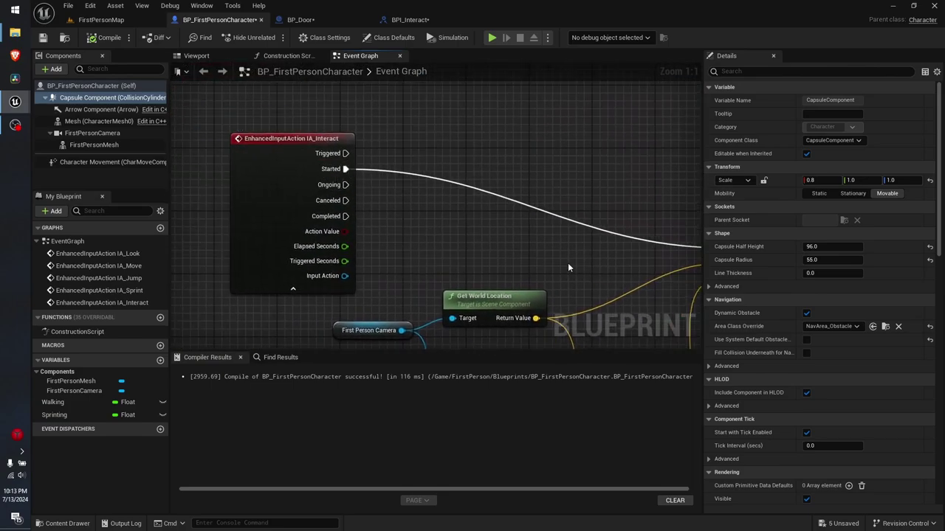
pyautogui.moveTo(567, 267); pyautogui.dragTo(375, 196, button='right')
pyautogui.moveTo(422, 244)
pyautogui.mouseDown(button='right')
pyautogui.moveTo(589, 268)
pyautogui.moveTo(352, 205)
pyautogui.moveTo(293, 200)
pyautogui.mouseUp(button='right')
pyautogui.moveTo(456, 214); pyautogui.dragTo(356, 209, button='right')
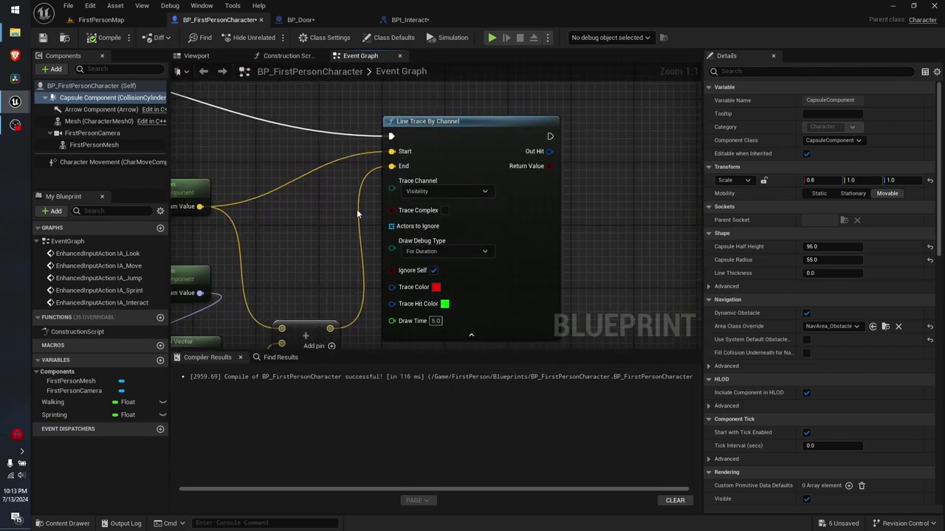
pyautogui.moveTo(538, 193); pyautogui.dragTo(460, 193, button='right')
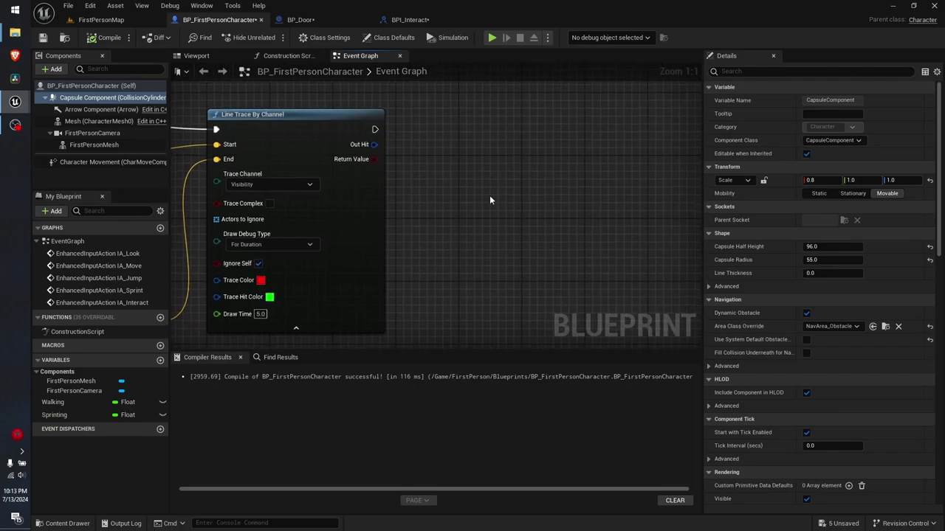
pyautogui.moveTo(570, 197); pyautogui.dragTo(513, 196, button='right')
pyautogui.moveTo(556, 172); pyautogui.dragTo(522, 170, button='right')
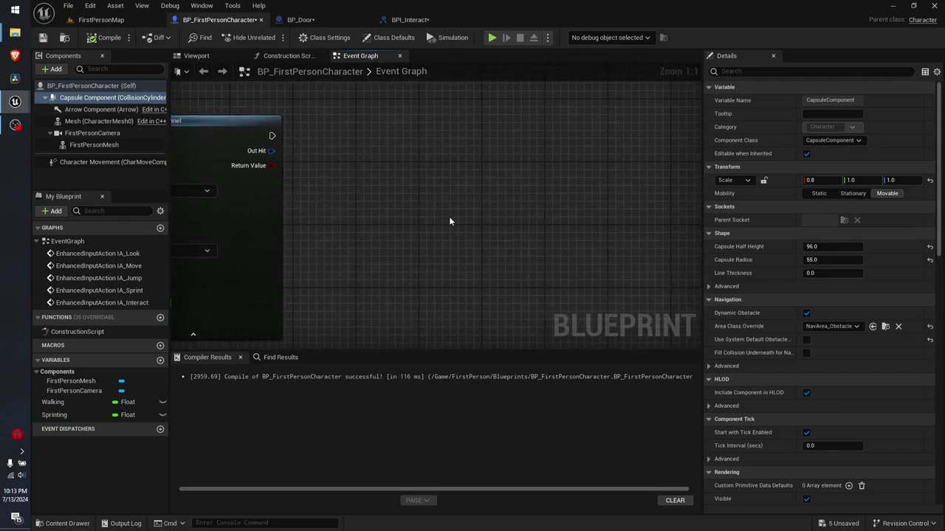
pyautogui.moveTo(589, 193); pyautogui.dragTo(517, 191, button='right')
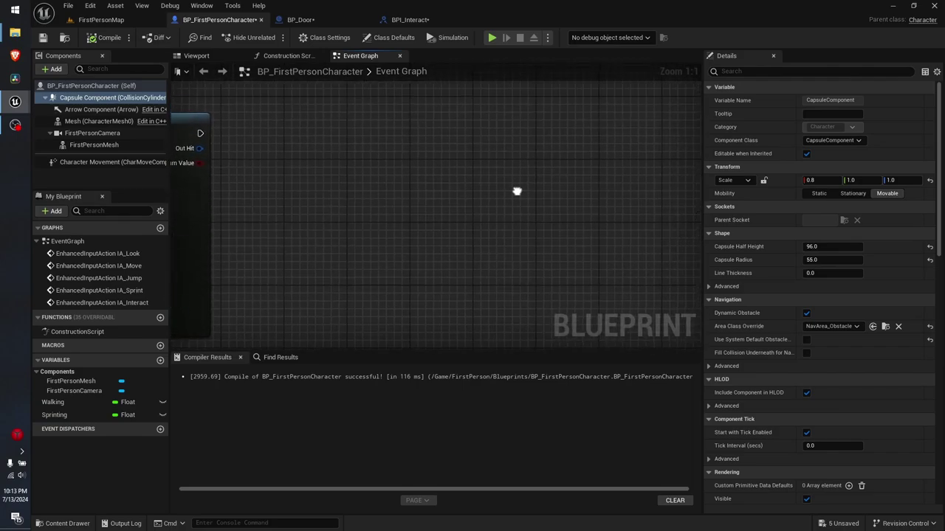
pyautogui.moveTo(380, 202); pyautogui.dragTo(393, 190, button='right')
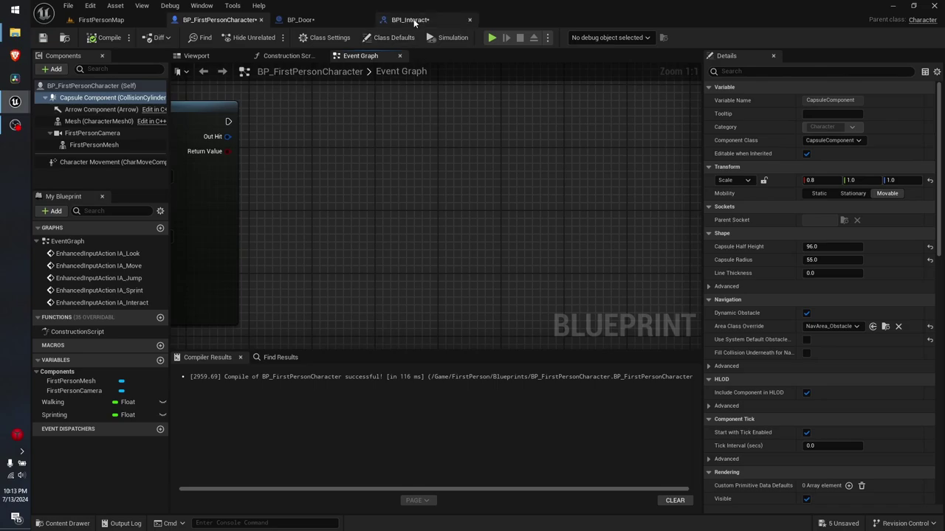
# Check the BPI_Interact function, then switch to the BP_Door blueprint.
pyautogui.click(411, 20)
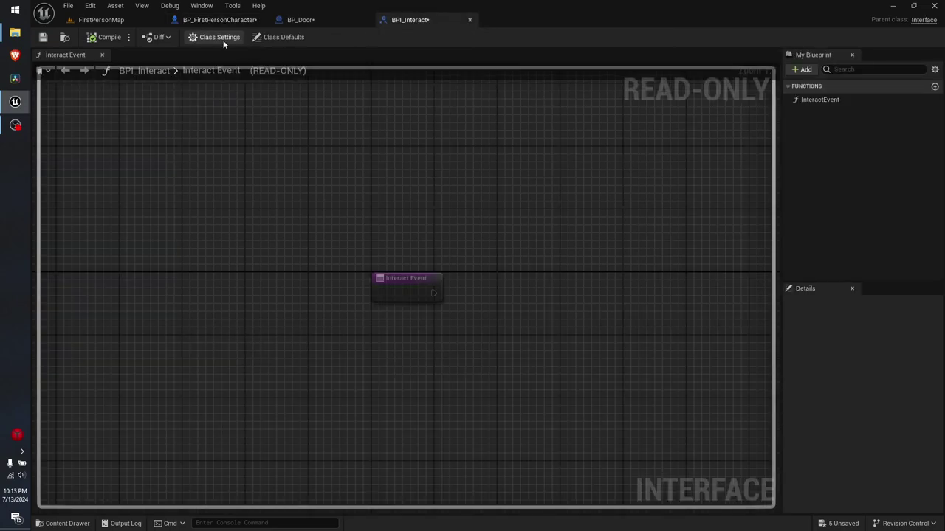
pyautogui.click(220, 20)
pyautogui.moveTo(348, 244); pyautogui.dragTo(355, 244, button='right')
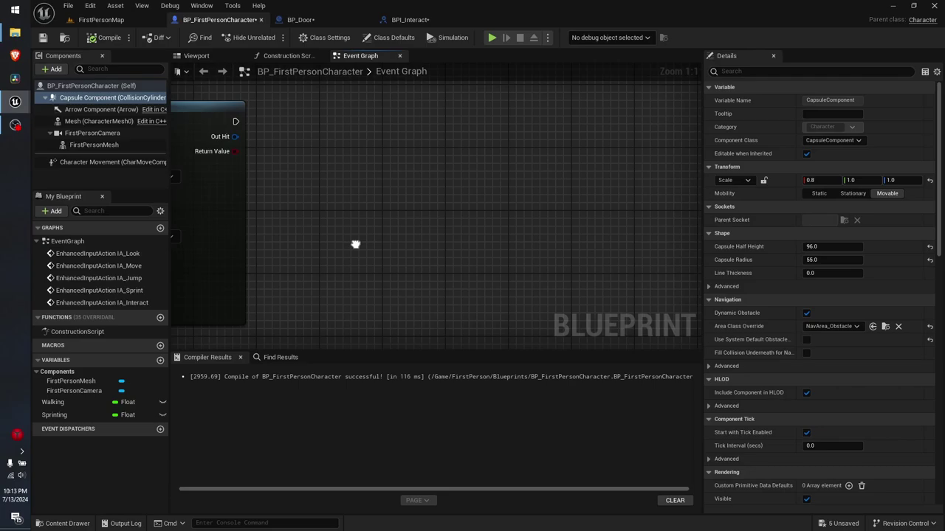
pyautogui.click(297, 20)
# Delete the three disabled default event nodes from BP_Door's Event Graph.
pyautogui.click(341, 55)
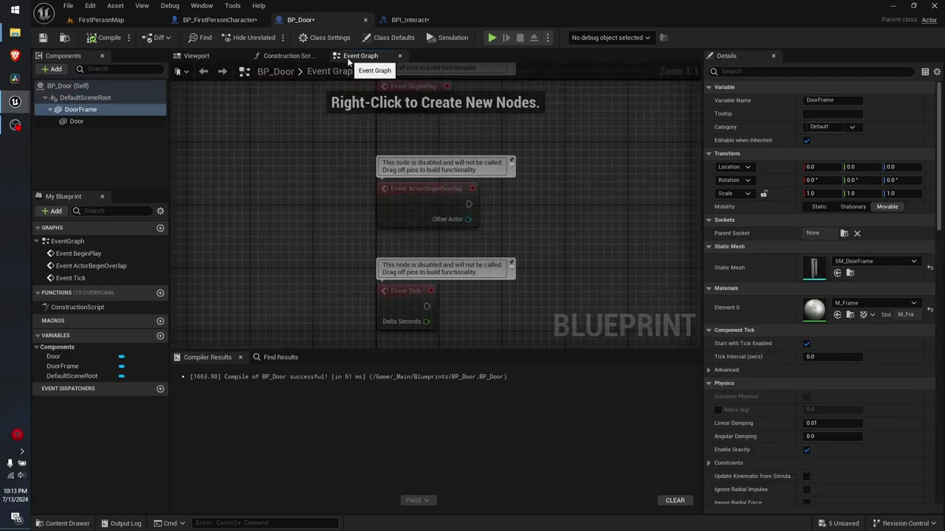
pyautogui.scroll(-4, 520, 233)
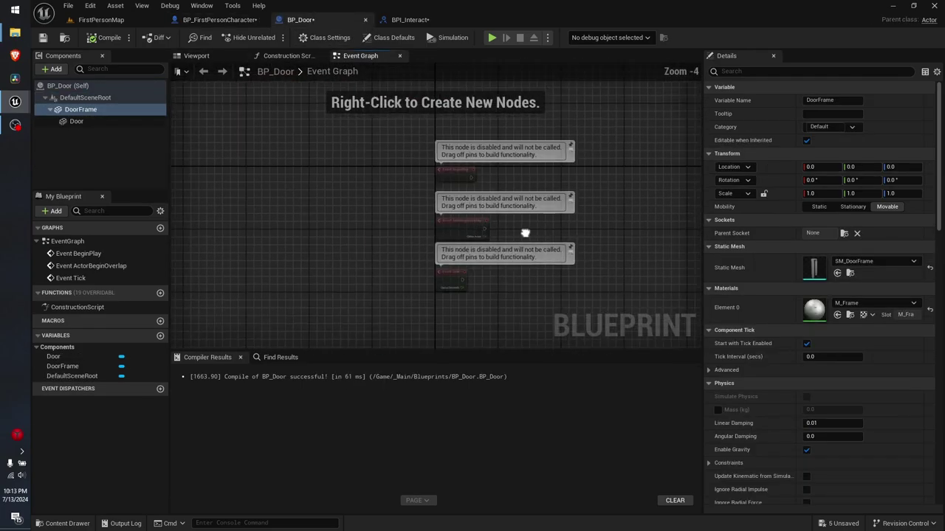
pyautogui.moveTo(382, 155); pyautogui.dragTo(461, 294)
pyautogui.press('Delete')
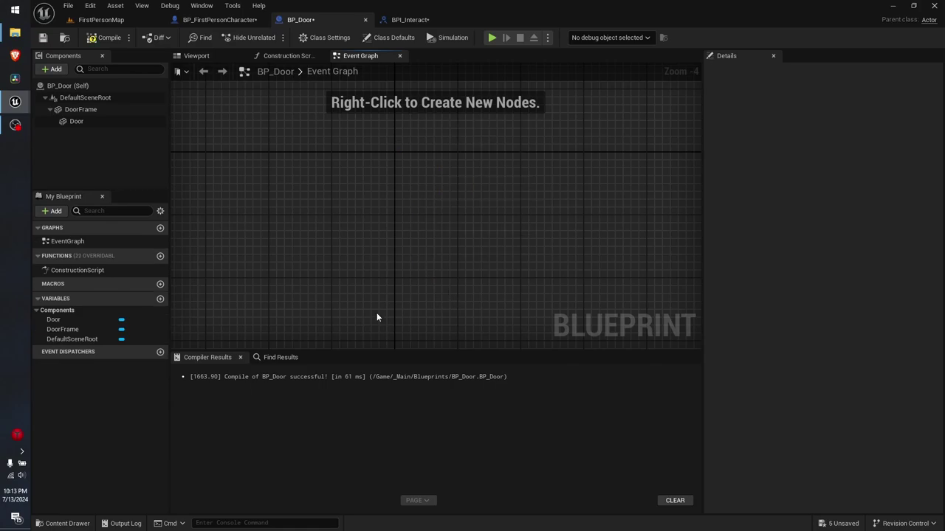
# Add BPI_Interact under Implemented Interfaces, place Event Interact Event, and compile BP_Door.
pyautogui.click(328, 38)
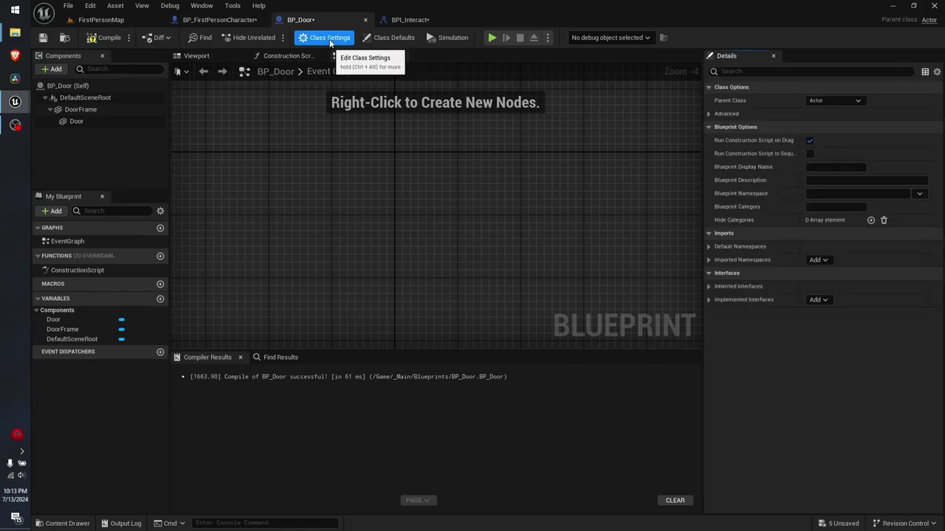
pyautogui.click(818, 299)
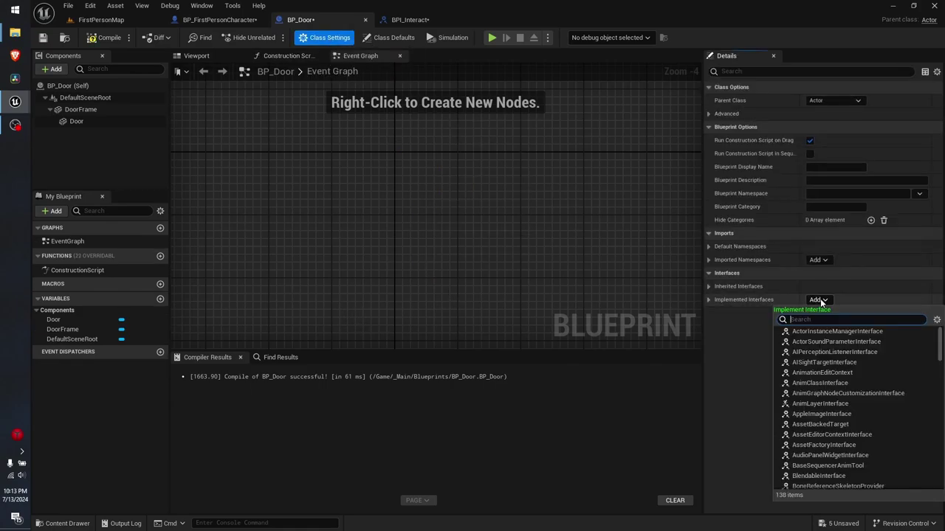
pyautogui.write('BPI_')
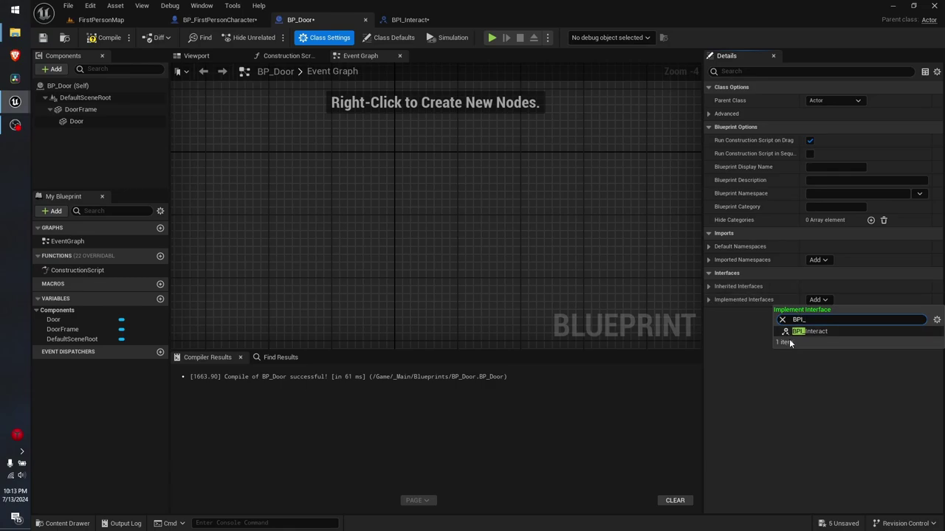
pyautogui.click(809, 331)
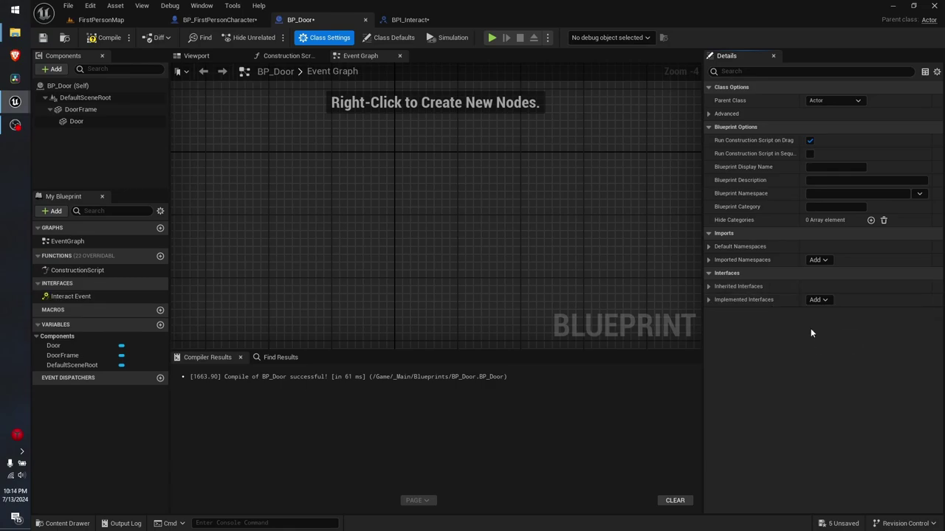
pyautogui.doubleClick(84, 299)
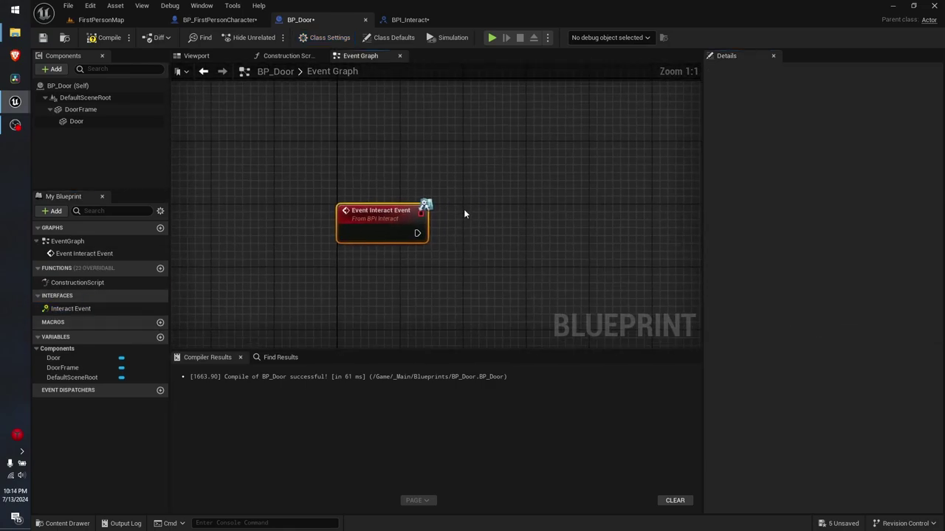
pyautogui.moveTo(446, 282); pyautogui.dragTo(442, 280)
pyautogui.click(442, 280)
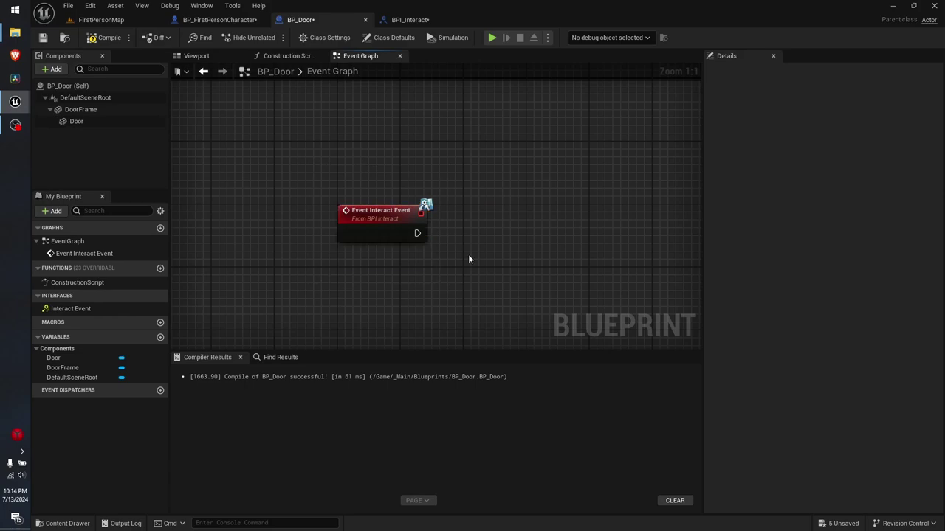
pyautogui.click(117, 42)
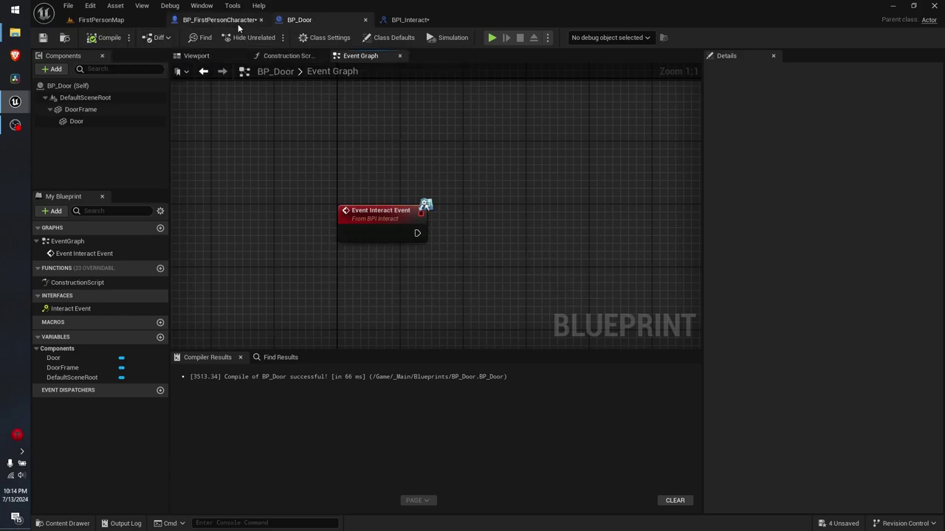
# In BP_FirstPersonCharacter, connect an Interact Event (Message) node after the Line Trace By Channel's exec output.
pyautogui.click(219, 20)
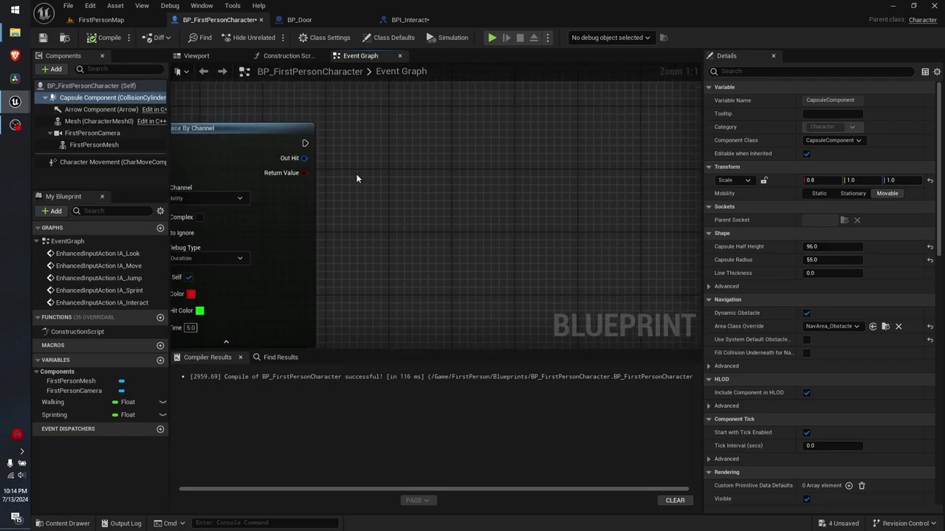
pyautogui.moveTo(303, 143); pyautogui.dragTo(592, 128)
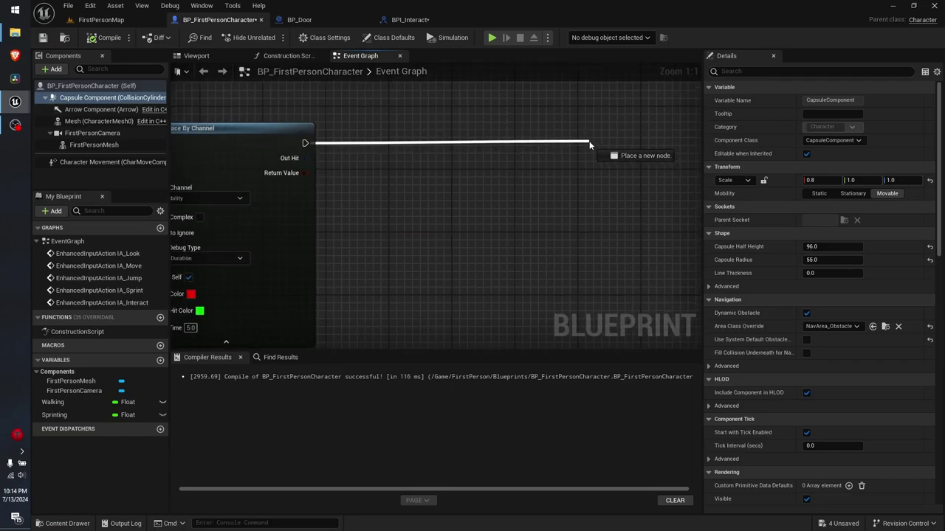
pyautogui.moveTo(592, 128)
pyautogui.mouseDown()
pyautogui.moveTo(577, 166)
pyautogui.moveTo(521, 197)
pyautogui.moveTo(572, 157)
pyautogui.moveTo(563, 153)
pyautogui.mouseUp()
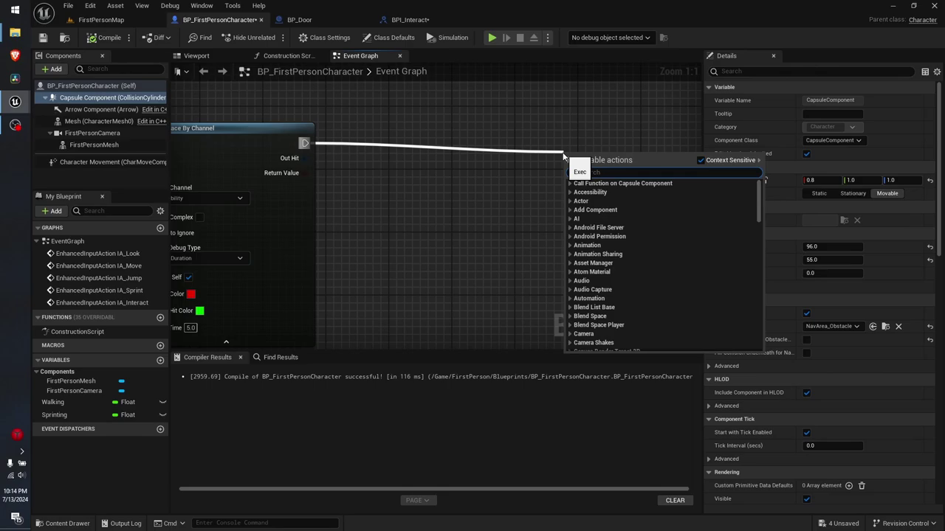
pyautogui.write('interact')
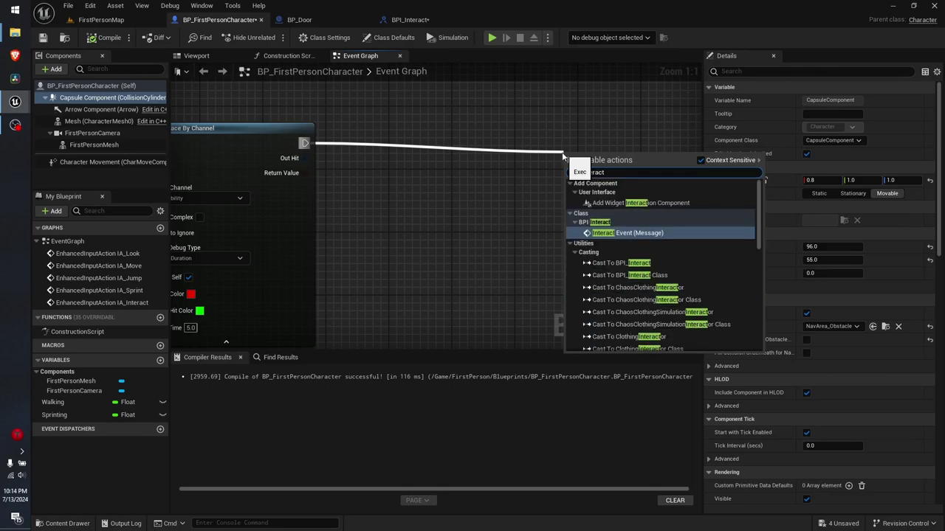
pyautogui.click(647, 233)
pyautogui.moveTo(645, 232); pyautogui.dragTo(566, 230, button='right')
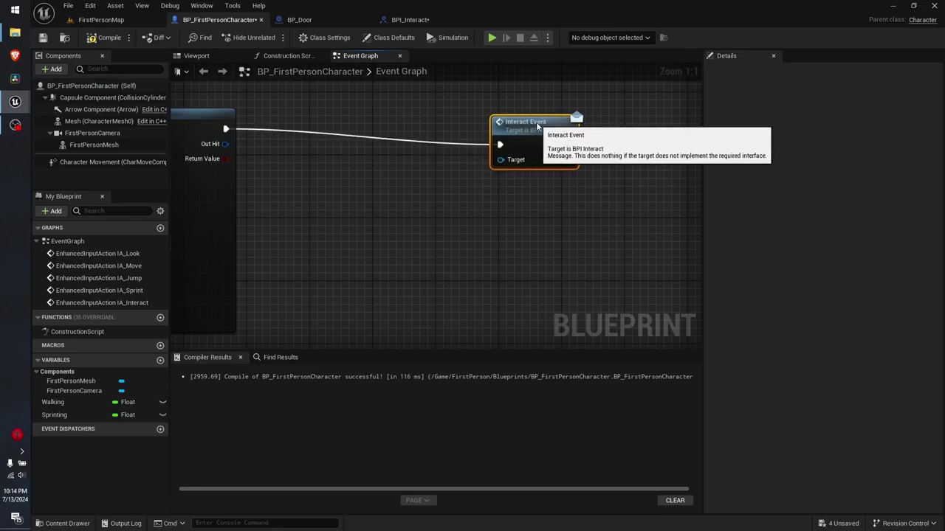
pyautogui.moveTo(538, 126); pyautogui.dragTo(525, 146, button='right')
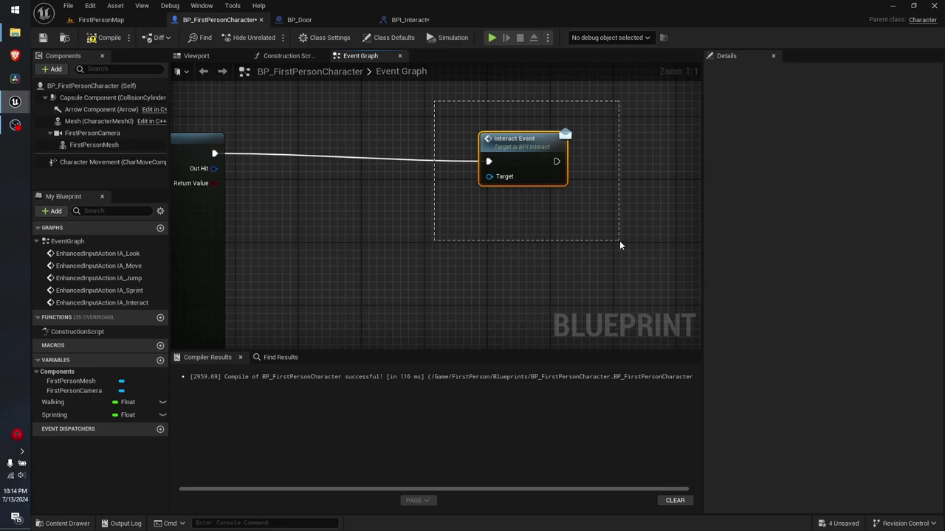
pyautogui.moveTo(606, 241)
pyautogui.mouseDown()
pyautogui.moveTo(483, 153)
pyautogui.moveTo(592, 311)
pyautogui.mouseUp()
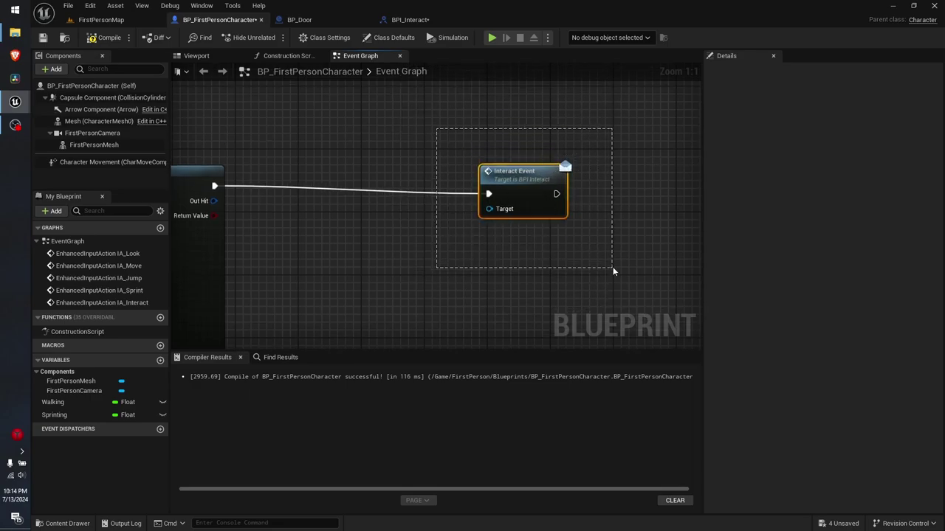
pyautogui.moveTo(616, 267); pyautogui.dragTo(459, 189)
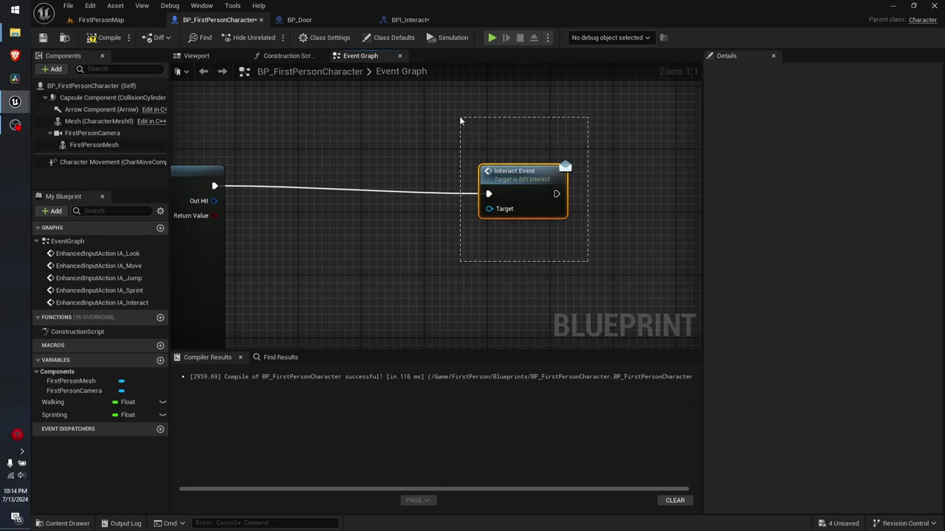
# Frame the Line Trace By Channel and Interact Event nodes and search 'break' from Out Hit.
pyautogui.moveTo(442, 121)
pyautogui.mouseDown()
pyautogui.moveTo(606, 279)
pyautogui.moveTo(401, 96)
pyautogui.mouseUp()
pyautogui.moveTo(352, 269); pyautogui.dragTo(488, 209, button='right')
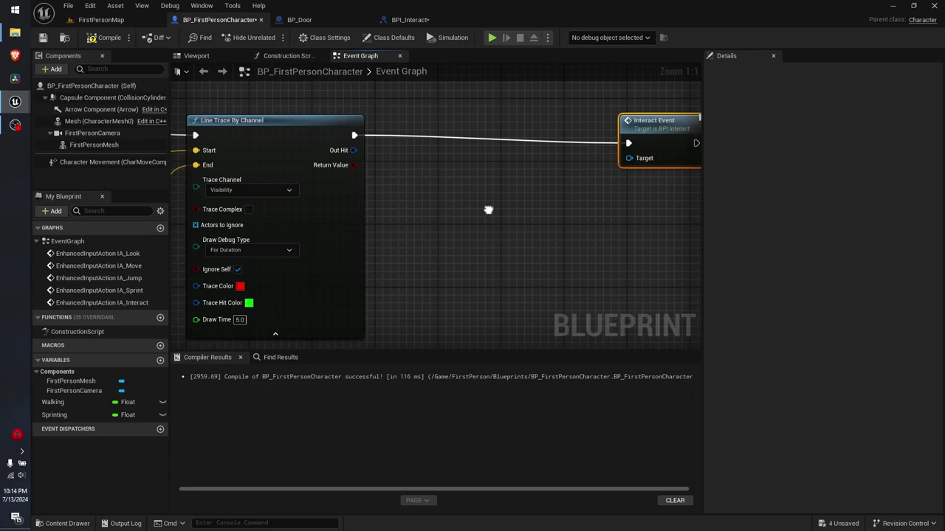
pyautogui.moveTo(358, 157); pyautogui.dragTo(470, 221)
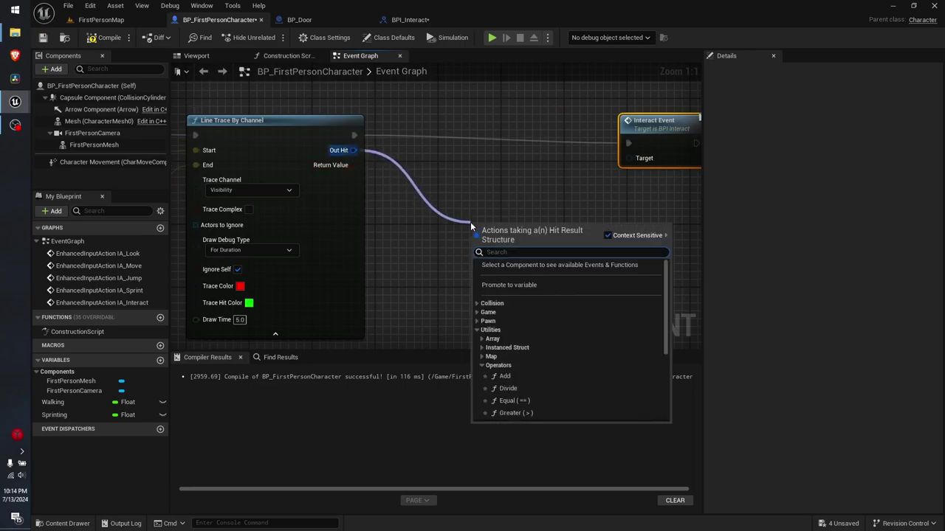
pyautogui.write('break')
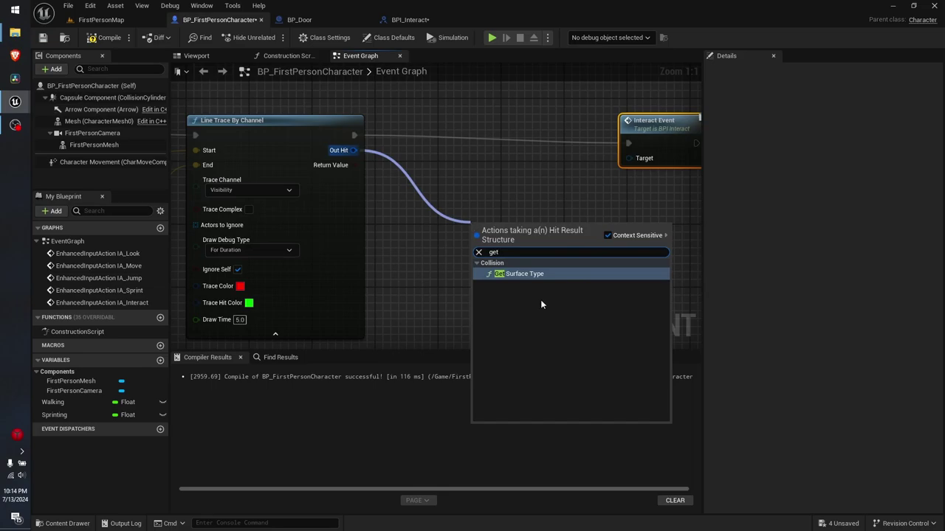
pyautogui.click(476, 172)
pyautogui.moveTo(354, 150); pyautogui.dragTo(424, 198)
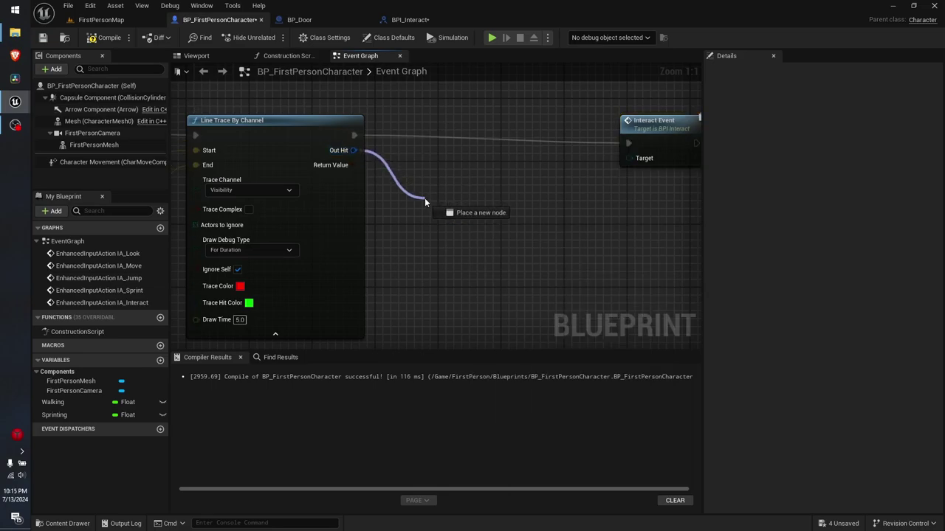
pyautogui.moveTo(391, 222); pyautogui.dragTo(545, 157, button='right')
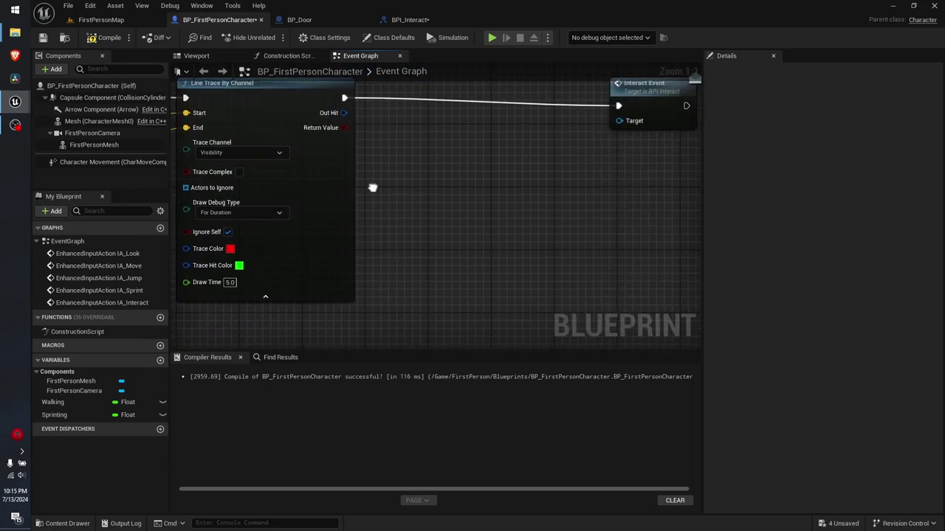
pyautogui.moveTo(546, 157); pyautogui.dragTo(367, 222, button='right')
# Add a Break Hit Result node on Out Hit and expand it to show all pins.
pyautogui.moveTo(340, 142); pyautogui.dragTo(454, 220)
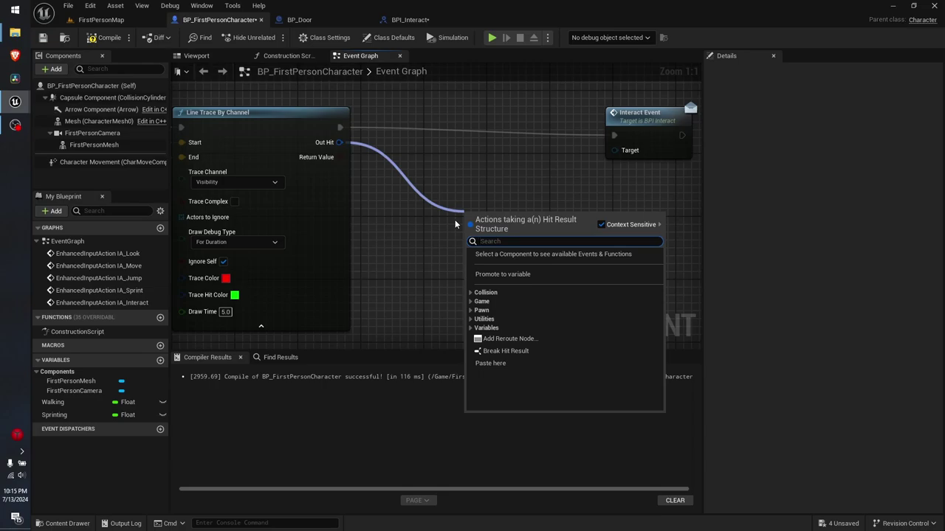
pyautogui.write('break')
pyautogui.press('Return')
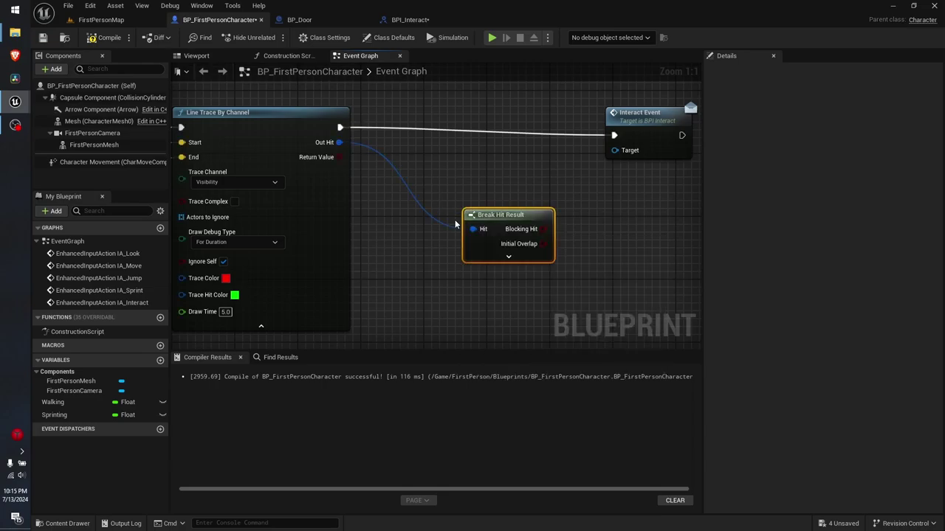
pyautogui.click(515, 257)
pyautogui.moveTo(601, 264); pyautogui.dragTo(559, 177, button='right')
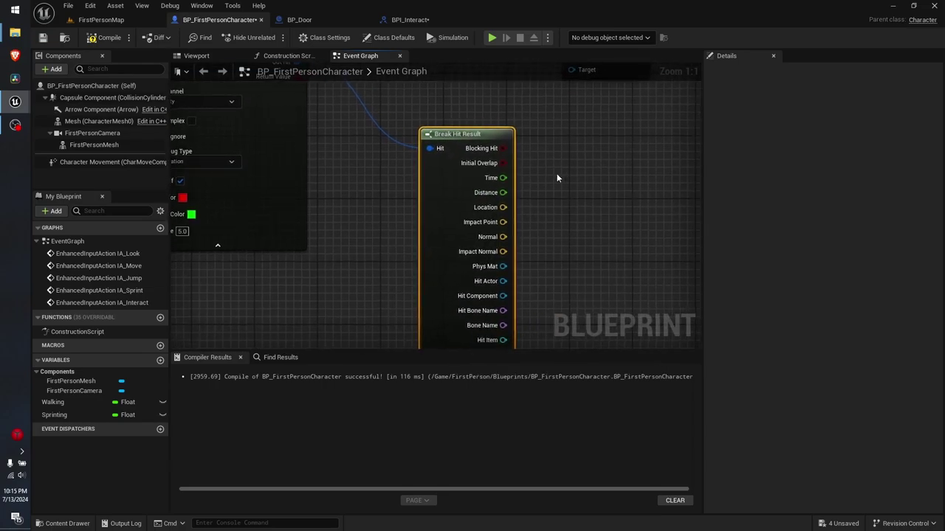
pyautogui.moveTo(448, 228)
pyautogui.mouseDown(button='right')
pyautogui.moveTo(431, 150)
pyautogui.moveTo(413, 140)
pyautogui.mouseUp(button='right')
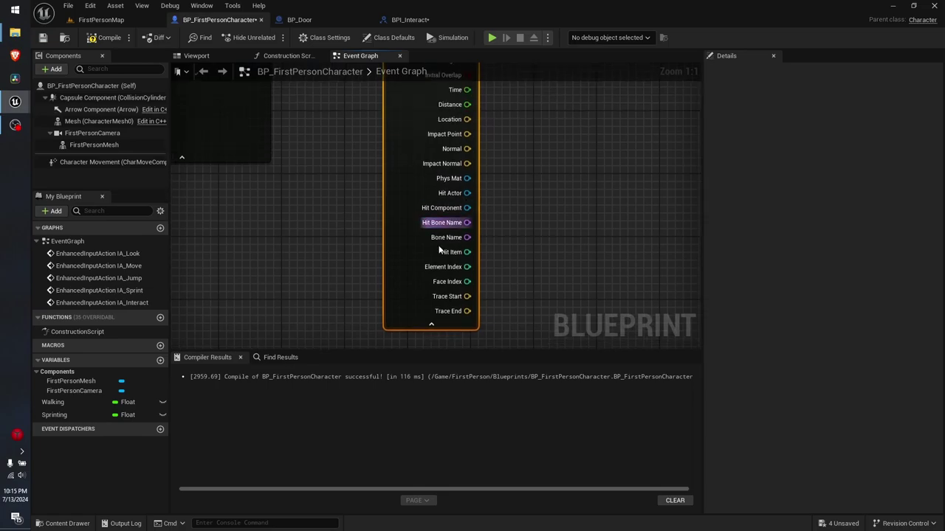
pyautogui.moveTo(506, 211); pyautogui.dragTo(491, 270, button='right')
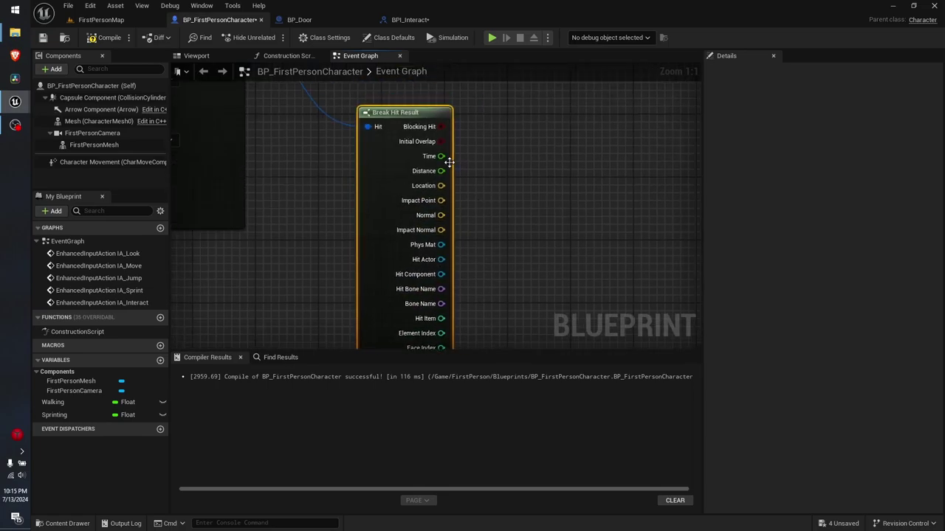
pyautogui.moveTo(448, 158); pyautogui.dragTo(466, 226, button='right')
pyautogui.moveTo(495, 254); pyautogui.dragTo(470, 161, button='right')
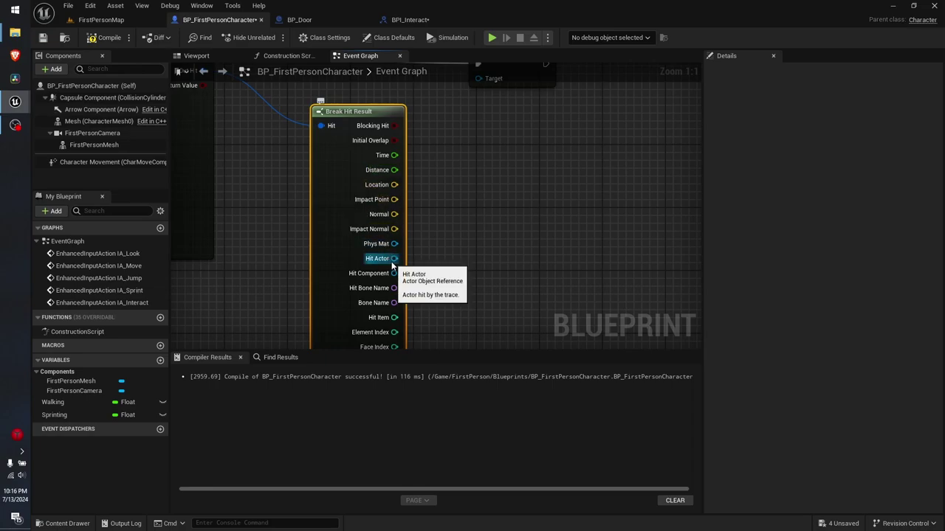
# Wire Break Hit Result's Hit Actor into the Interact Event's Target pin.
pyautogui.moveTo(392, 262); pyautogui.dragTo(470, 174)
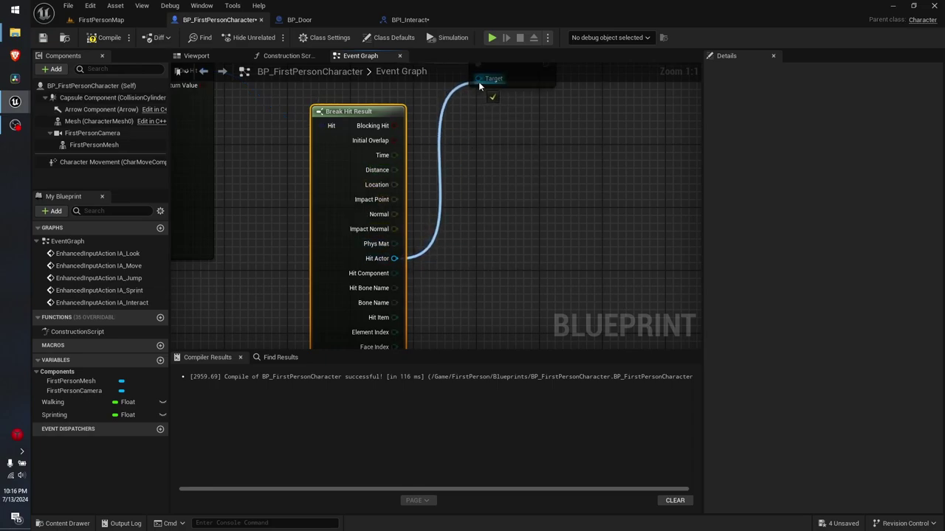
pyautogui.moveTo(472, 90); pyautogui.dragTo(478, 79)
pyautogui.moveTo(479, 166); pyautogui.dragTo(494, 243, button='right')
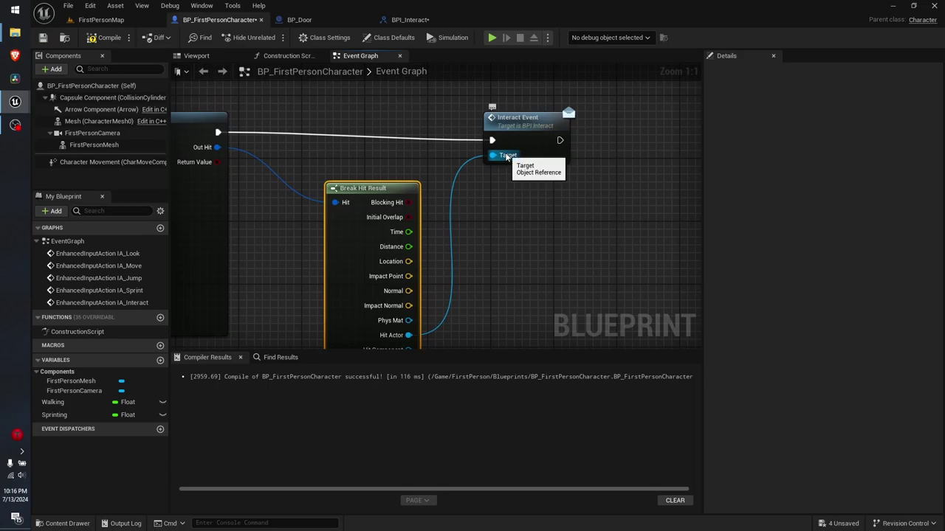
# In BP_Door, add a Print String node after Event Interact Event.
pyautogui.click(328, 22)
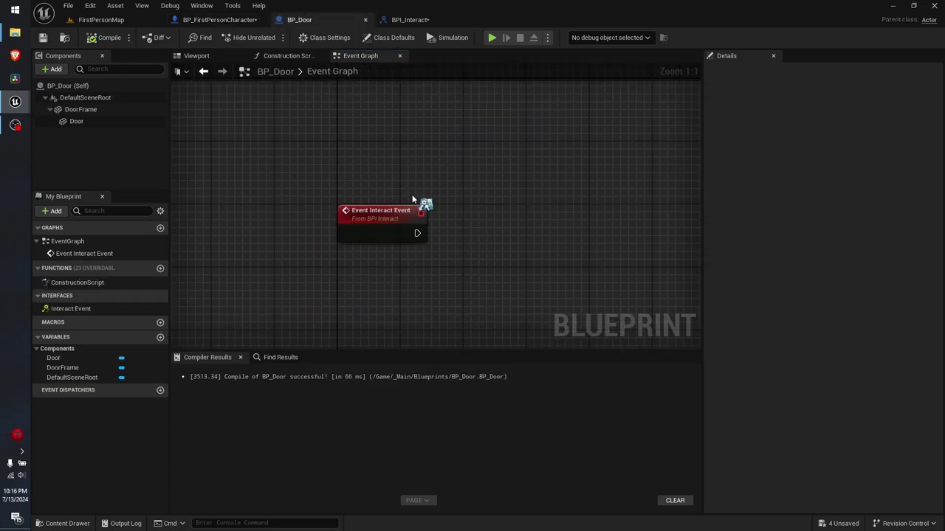
pyautogui.moveTo(412, 196); pyautogui.dragTo(433, 175, button='right')
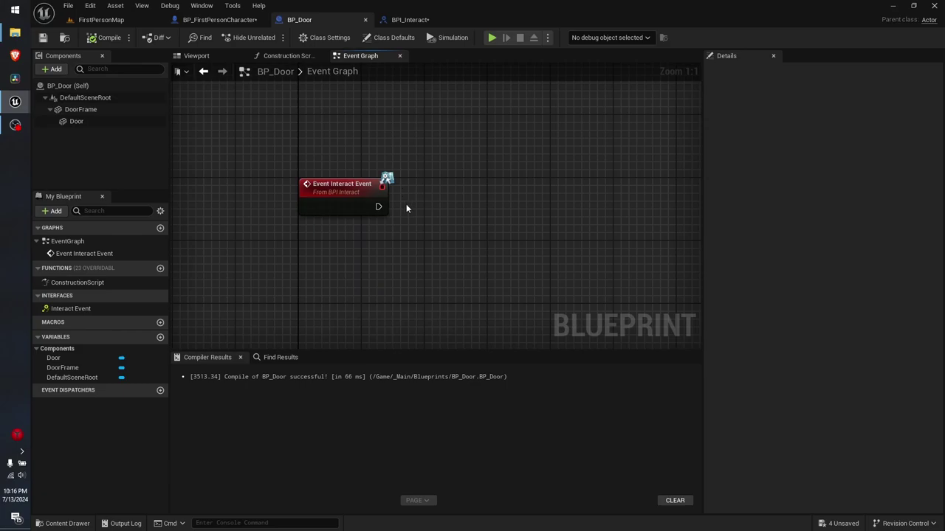
pyautogui.moveTo(380, 206); pyautogui.dragTo(511, 215)
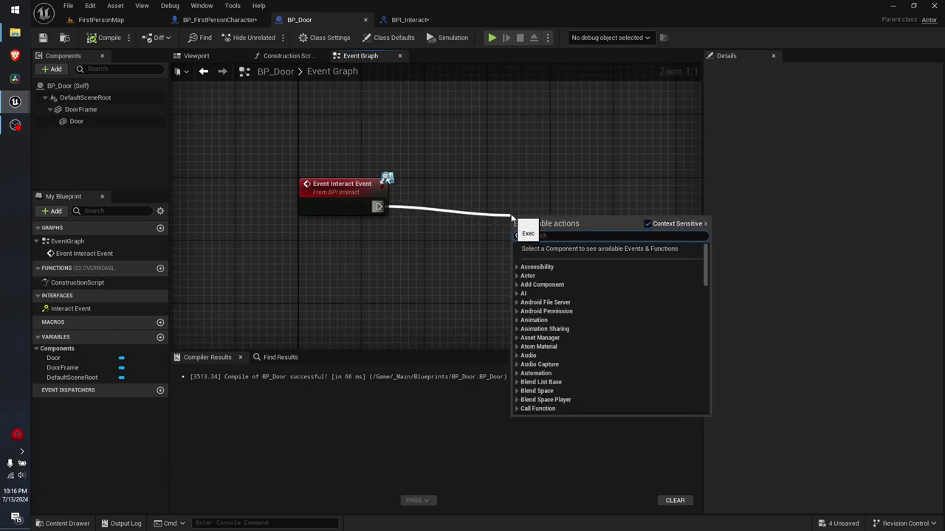
pyautogui.write('print')
pyautogui.press('Return')
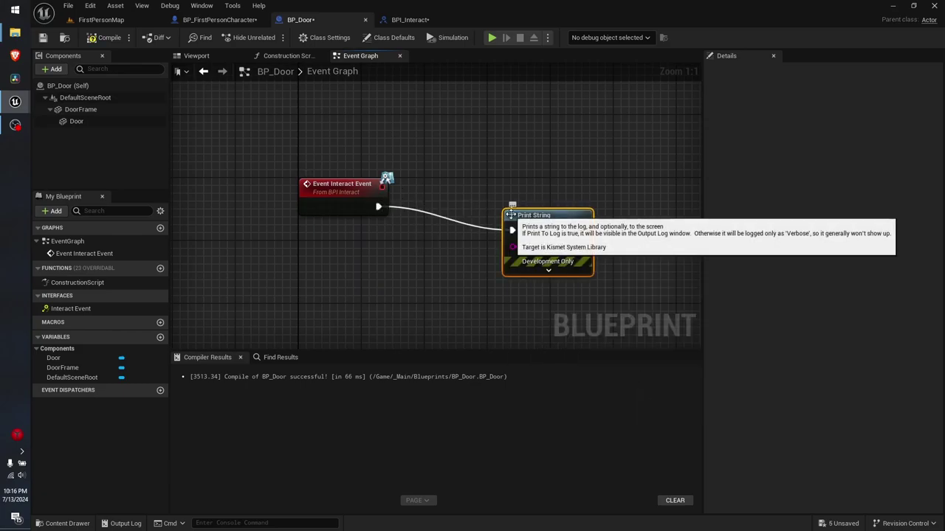
# Compile BP_Door and line up the Print String node with the event.
pyautogui.moveTo(397, 96); pyautogui.dragTo(300, 109, button='right')
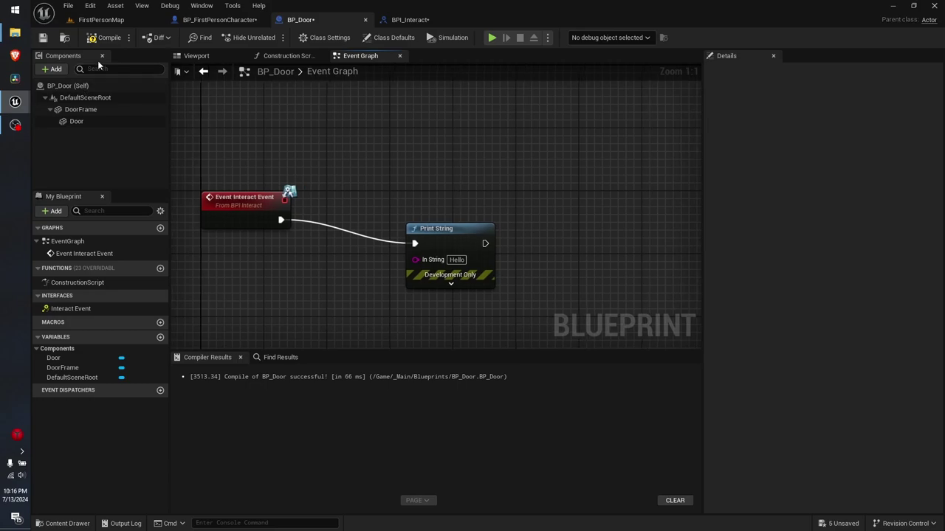
pyautogui.click(110, 37)
pyautogui.moveTo(434, 209); pyautogui.dragTo(448, 185, button='right')
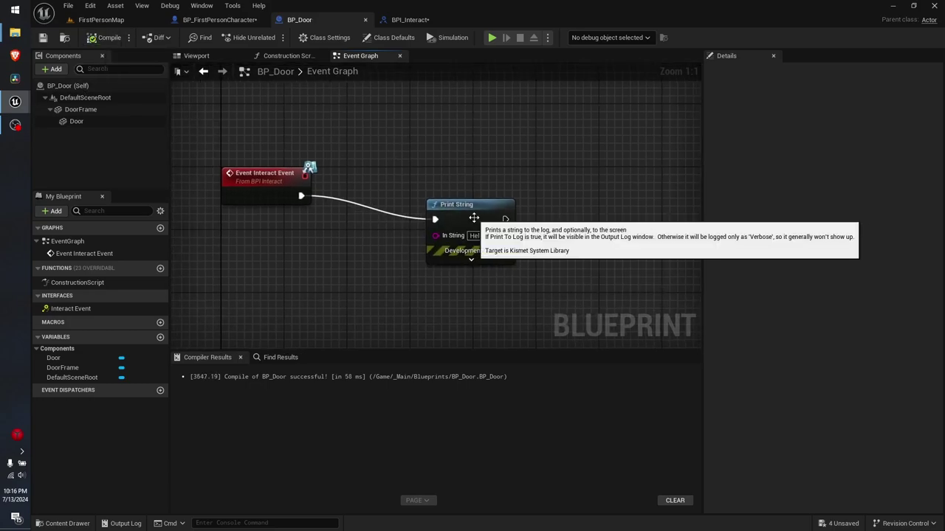
pyautogui.moveTo(460, 220); pyautogui.dragTo(481, 189)
pyautogui.click(352, 110)
pyautogui.press('Home')
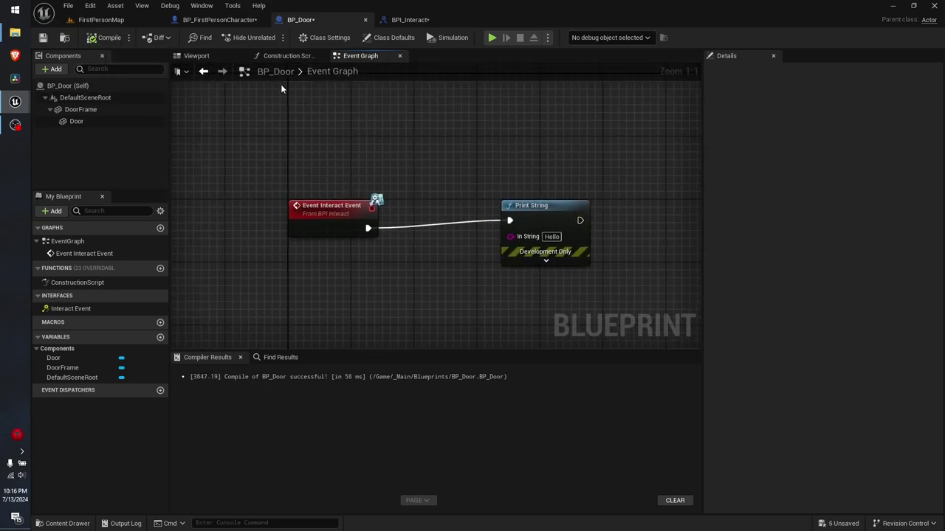
pyautogui.click(218, 19)
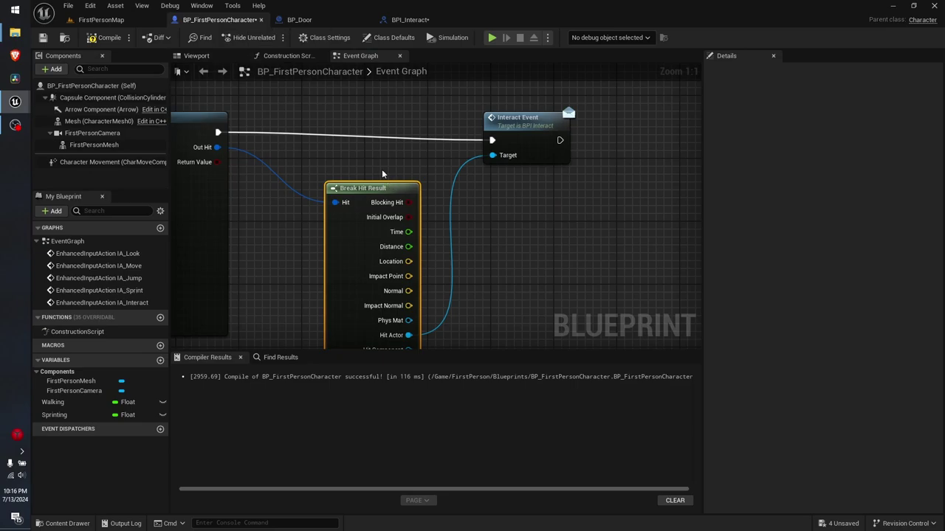
# Compile BP_FirstPersonCharacter, then run and stop a quick play-in-editor test.
pyautogui.click(103, 38)
pyautogui.moveTo(319, 159)
pyautogui.mouseDown(button='right')
pyautogui.moveTo(507, 145)
pyautogui.moveTo(837, 238)
pyautogui.mouseUp(button='right')
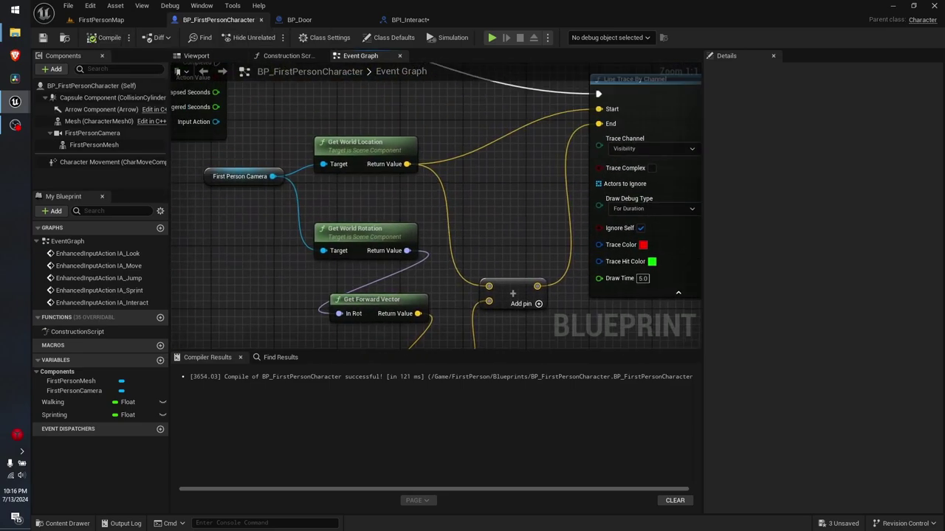
pyautogui.moveTo(649, 295); pyautogui.dragTo(307, 250, button='right')
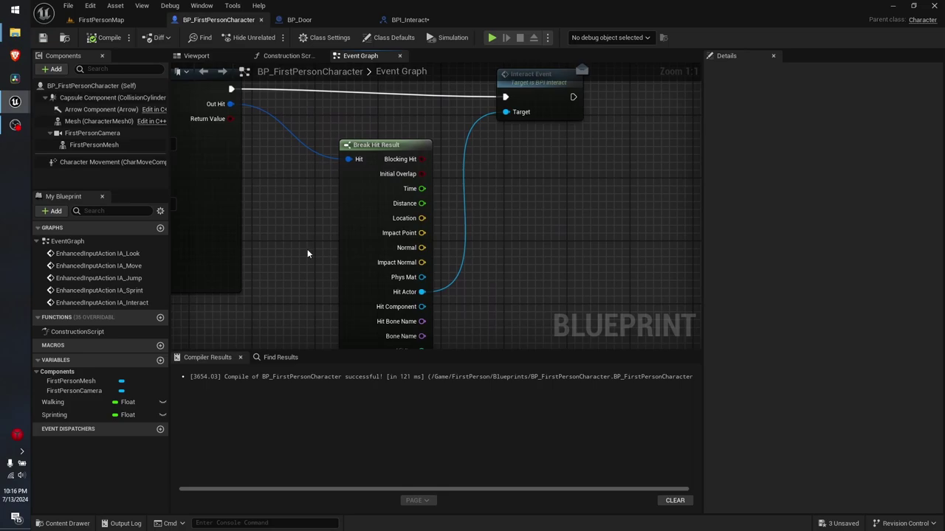
pyautogui.click(492, 37)
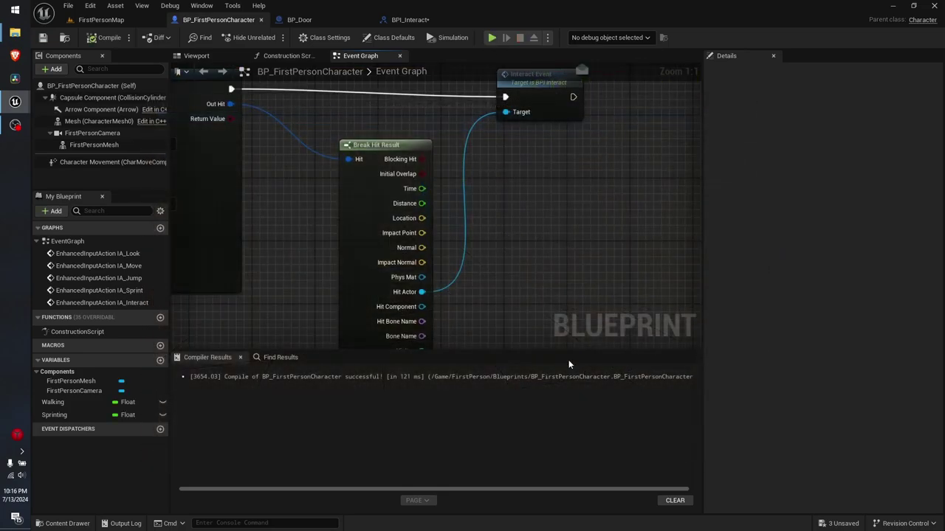
pyautogui.press('Escape')
# Switch to FirstPersonMap and show the _Main Blueprints folder in the Content Browser.
pyautogui.click(101, 19)
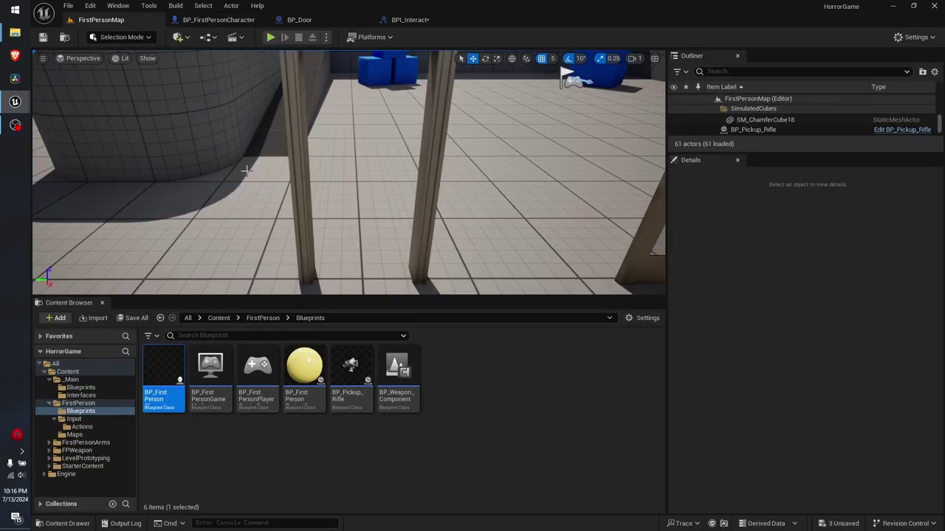
pyautogui.click(82, 387)
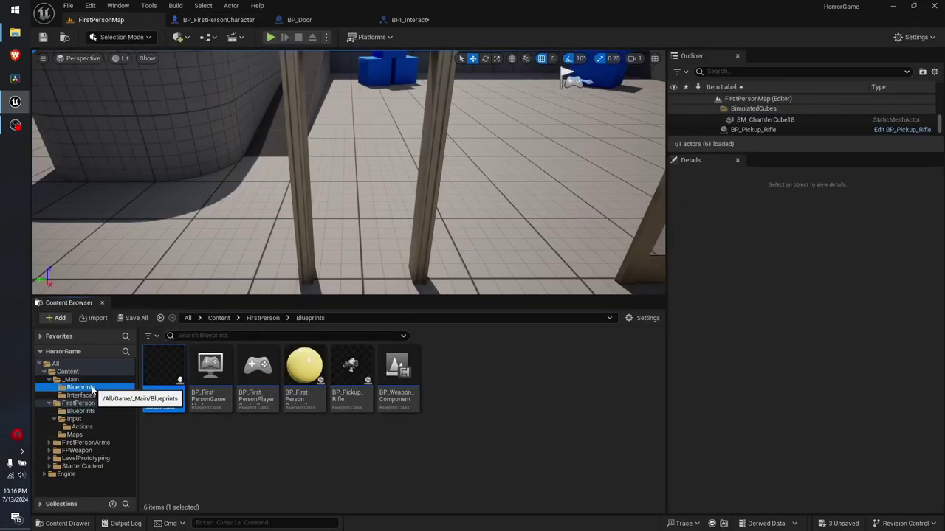
pyautogui.moveTo(384, 156); pyautogui.dragTo(409, 165, button='right')
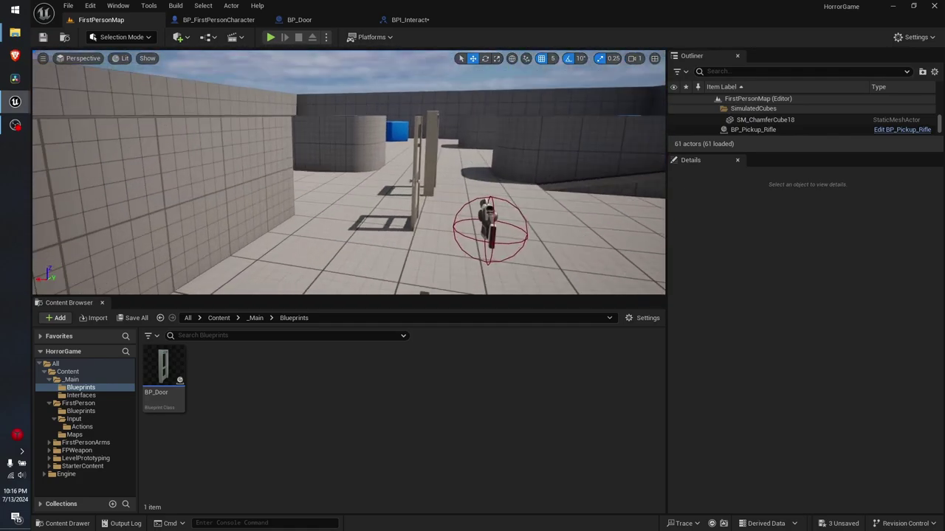
# Delete the SM_Door and SM_DoorFrame meshes and drop BP_Door in their place.
pyautogui.click(426, 219)
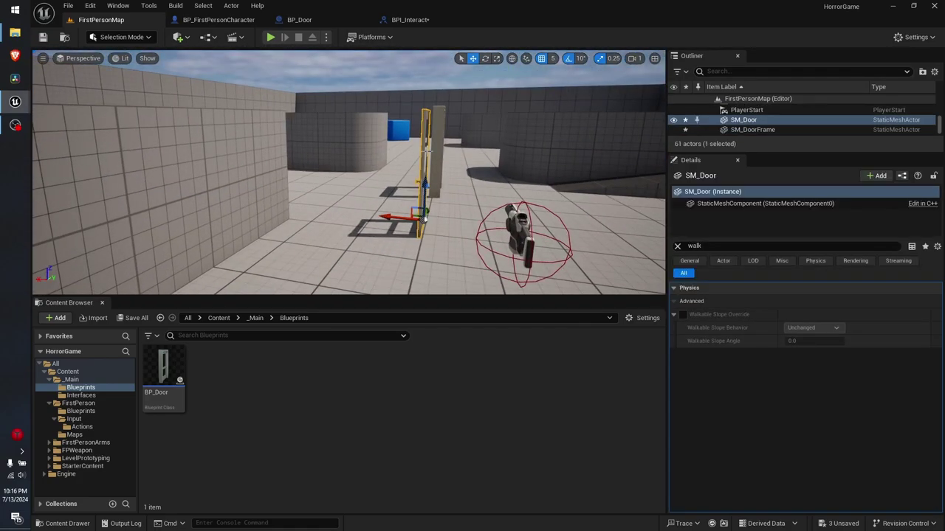
pyautogui.hotkey('ctrl', 'z')
pyautogui.hotkey('ctrl', 'y')
pyautogui.hotkey('ctrl', 'z')
pyautogui.moveTo(425, 218); pyautogui.dragTo(425, 219, button='right')
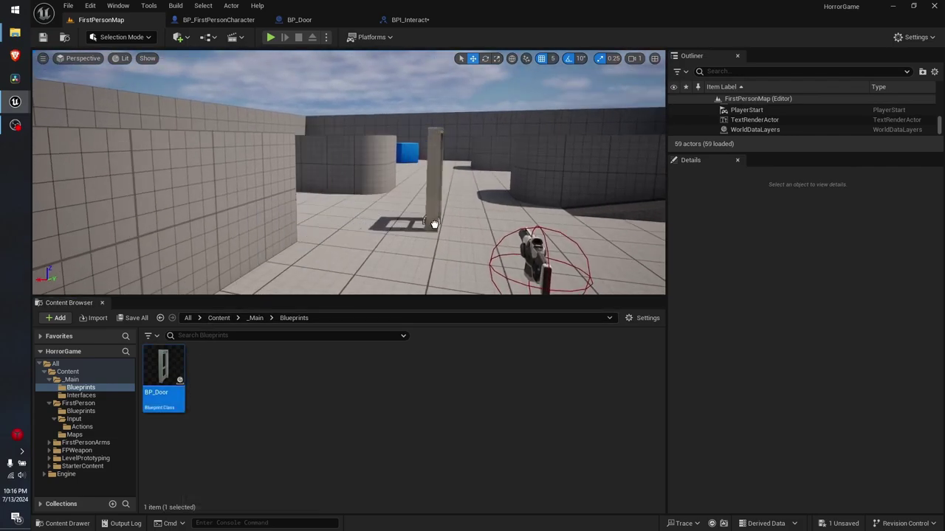
pyautogui.moveTo(335, 249); pyautogui.dragTo(438, 230)
pyautogui.click(272, 37)
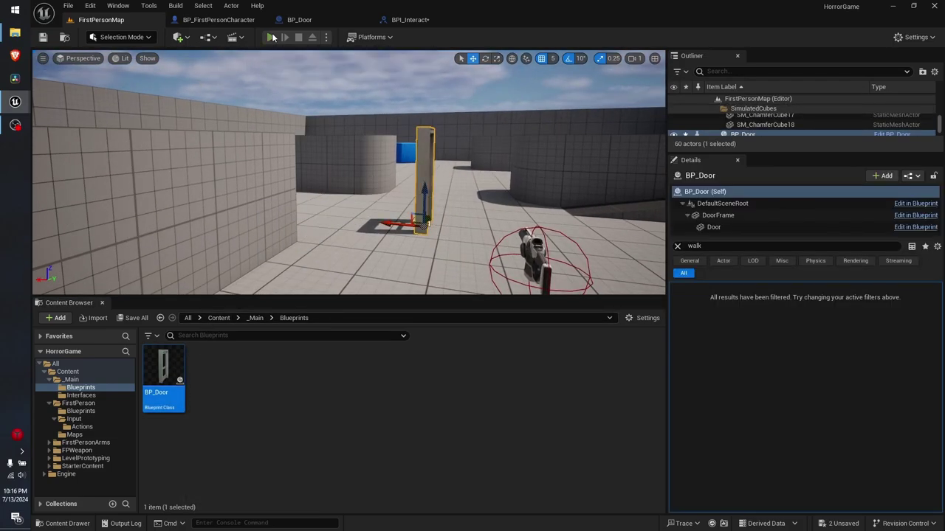
# Walk up to the door in play, interact with E twice to see Hello, then exit.
pyautogui.press('w')
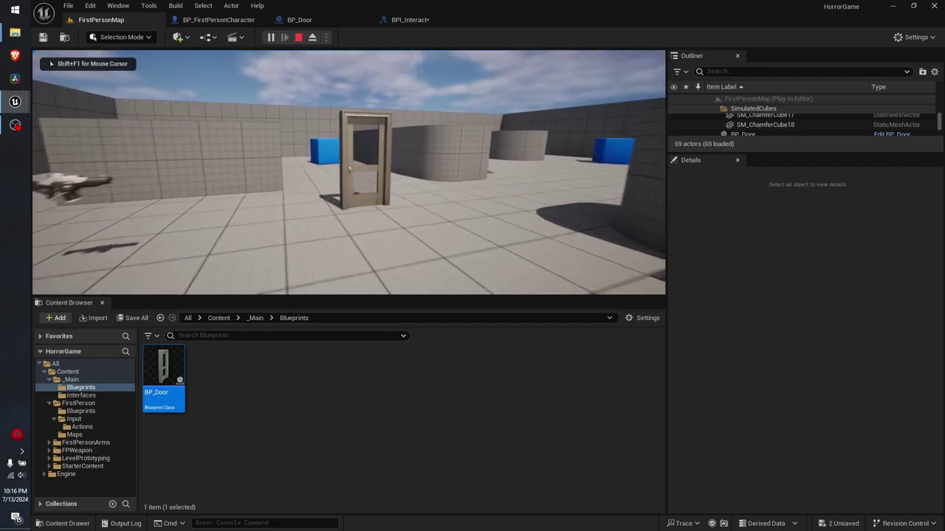
pyautogui.press('e')
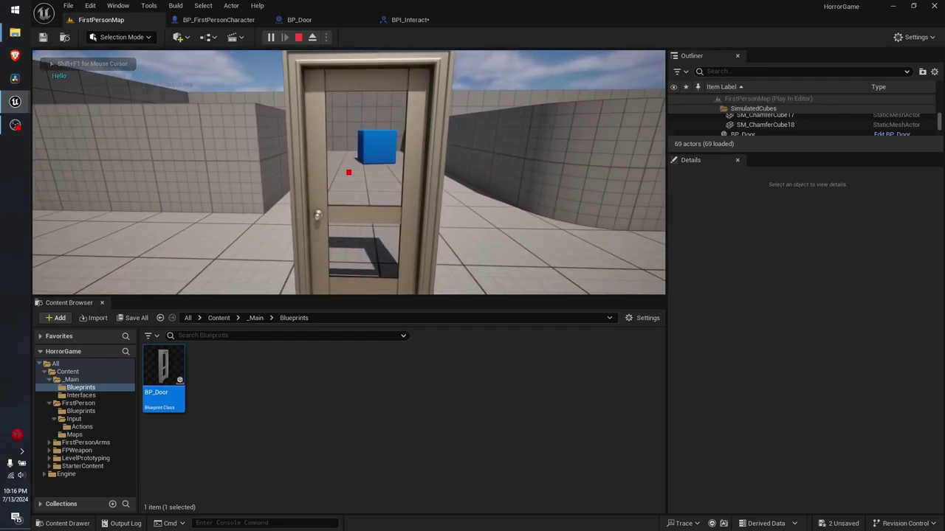
pyautogui.press('a')
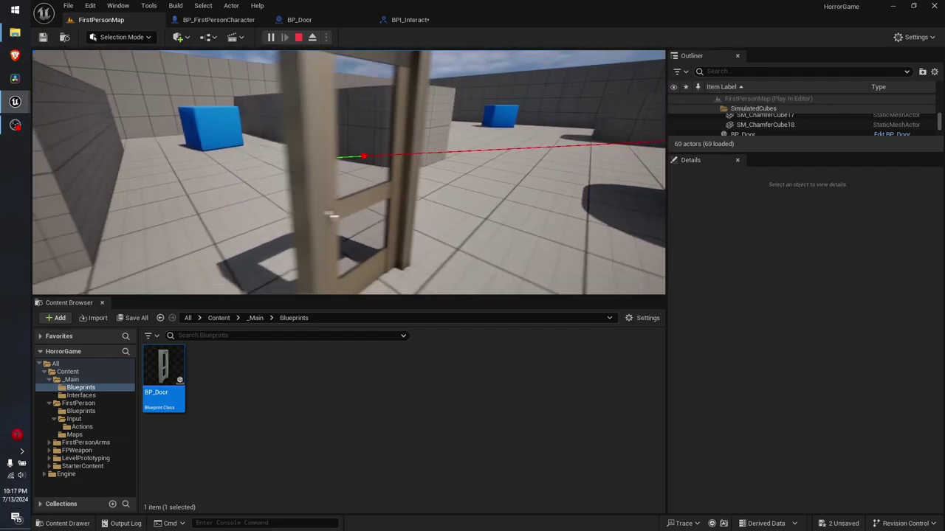
pyautogui.press('s')
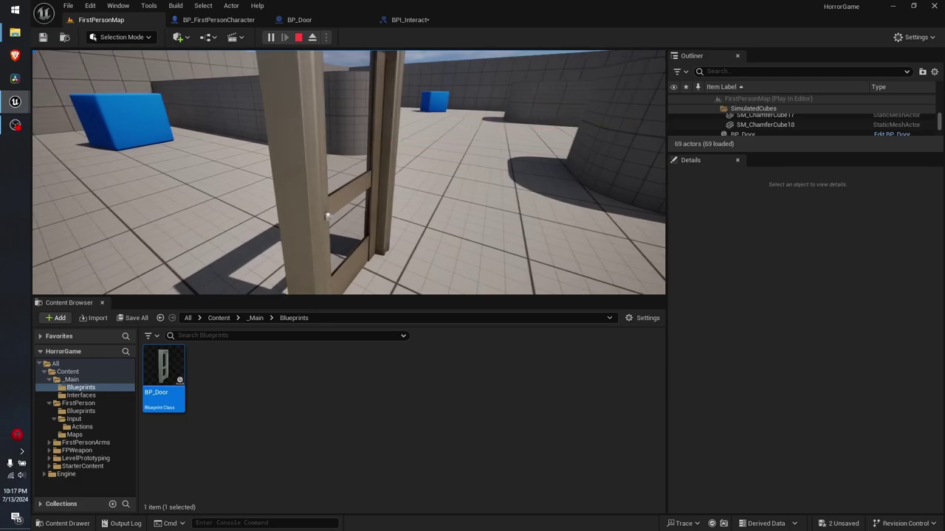
pyautogui.press('e')
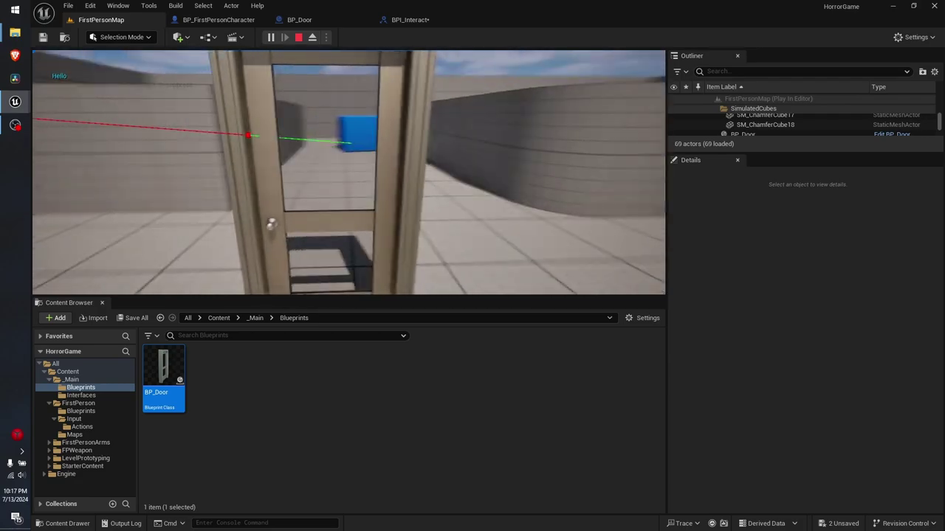
pyautogui.press('w')
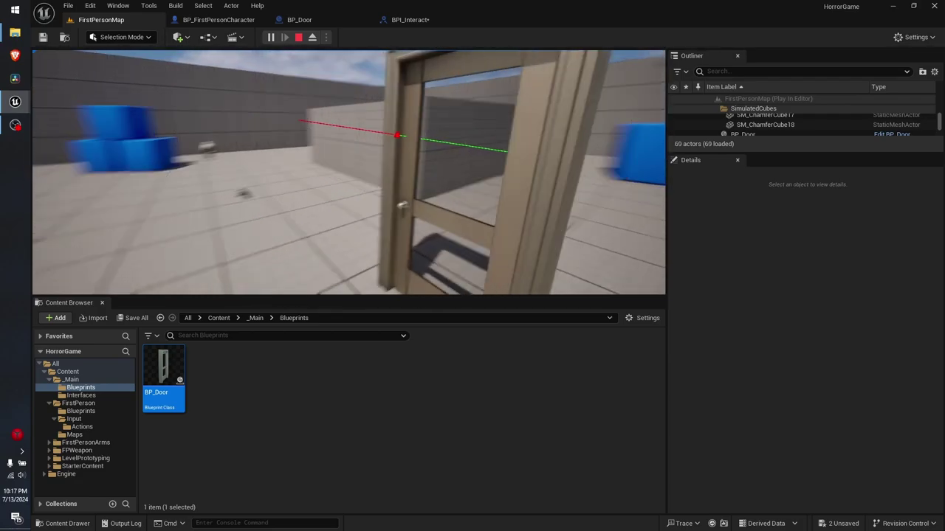
pyautogui.press('s')
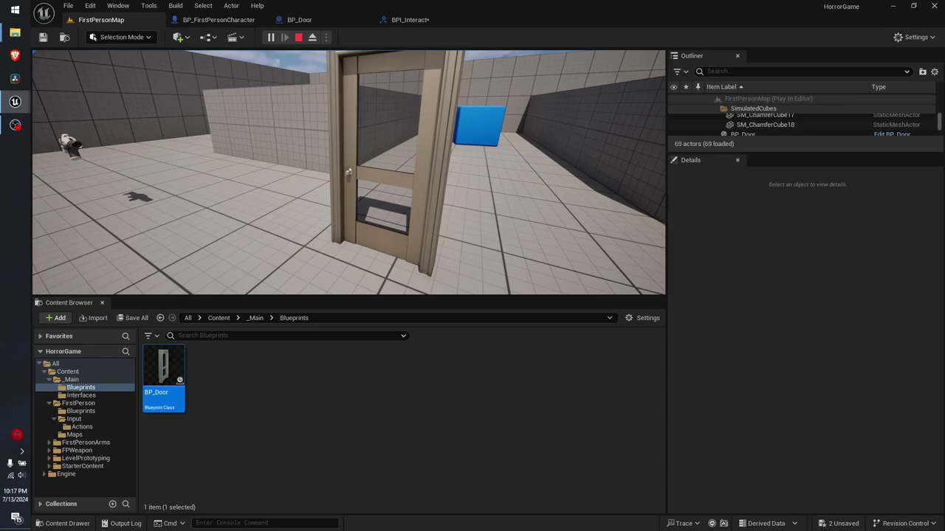
pyautogui.press('Escape')
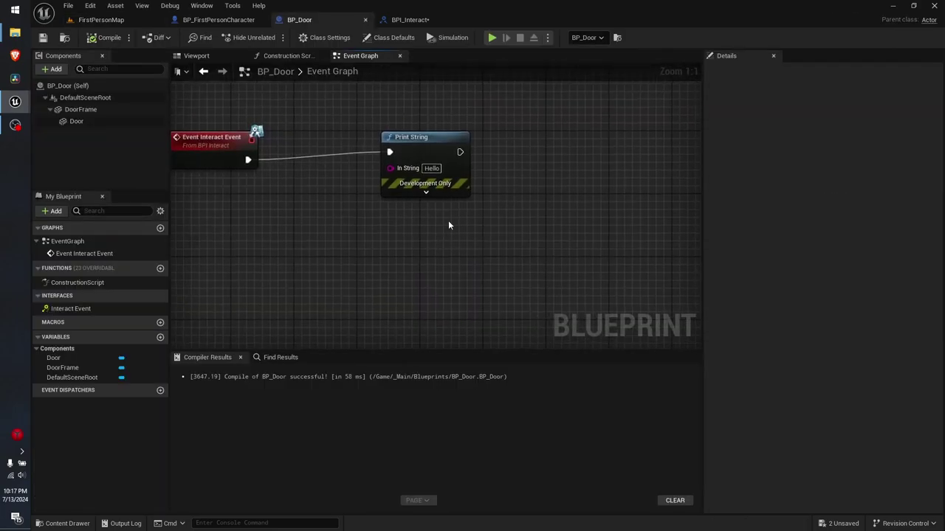
# Delete the Print String node from BP_Door's interact event.
pyautogui.moveTo(555, 242); pyautogui.dragTo(320, 138)
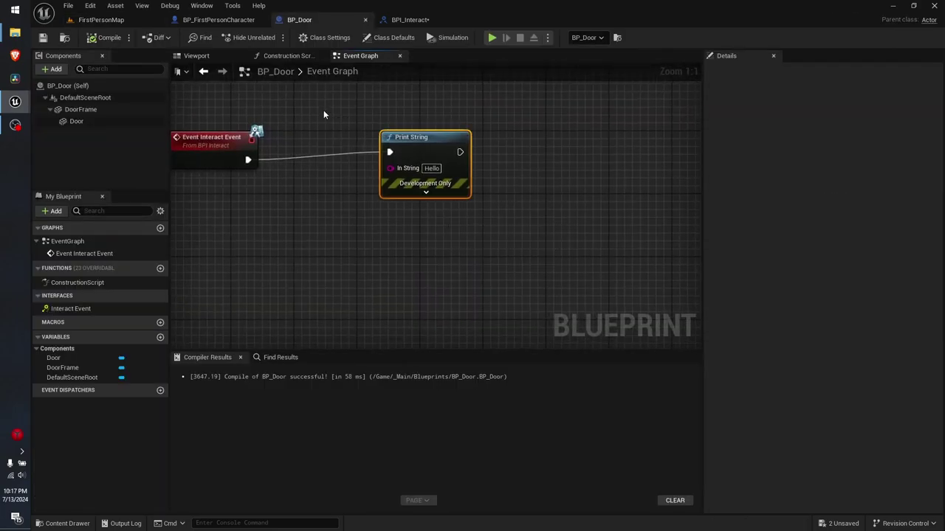
pyautogui.press('Delete')
pyautogui.moveTo(324, 112); pyautogui.dragTo(396, 143, button='right')
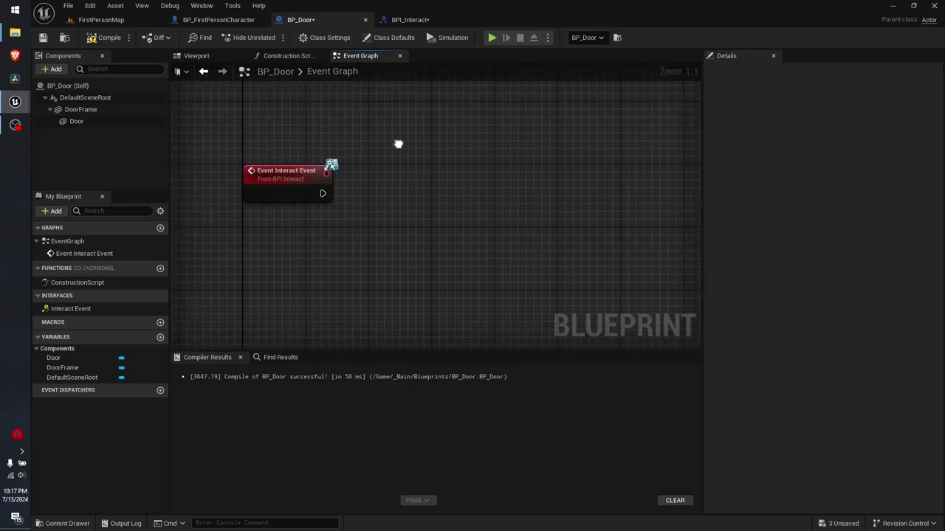
# Scrub the Door component's Rotation Z in the viewport until it swings open to 85°.
pyautogui.click(226, 57)
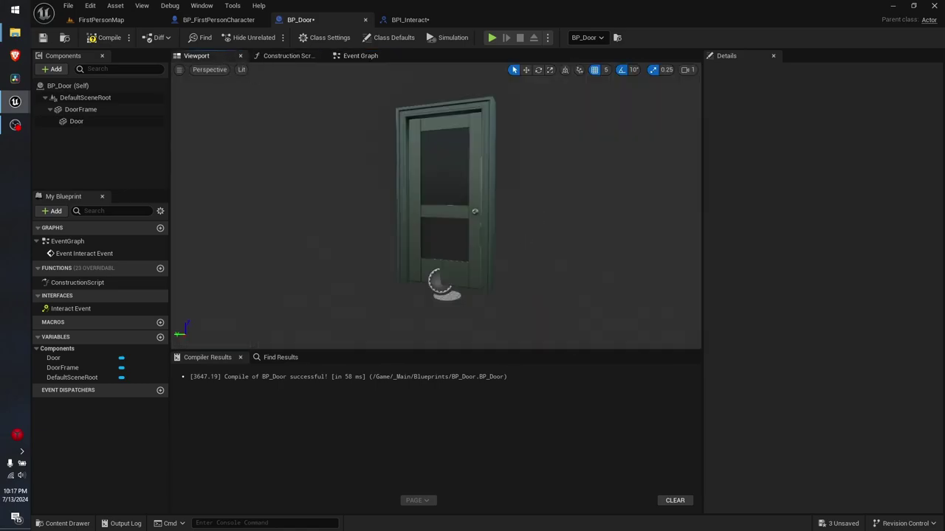
pyautogui.click(469, 211)
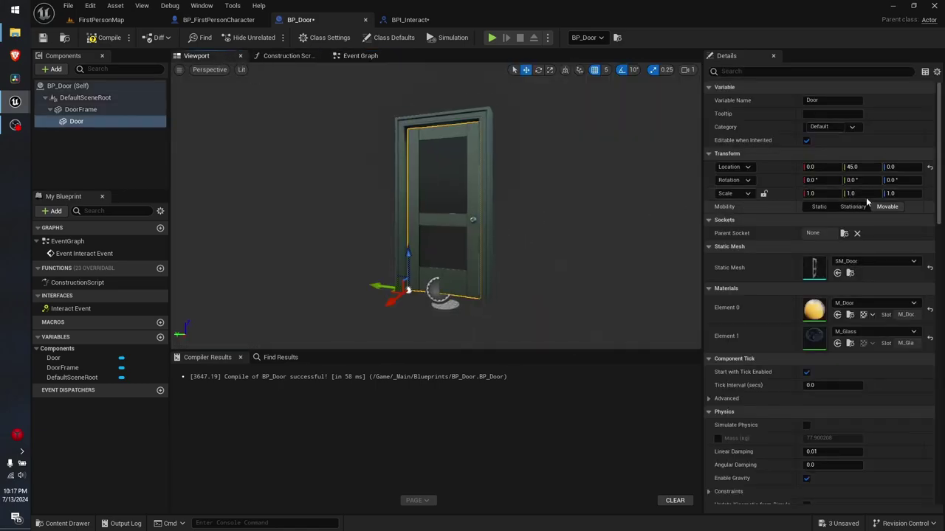
pyautogui.moveTo(896, 180)
pyautogui.mouseDown()
pyautogui.moveTo(919, 180)
pyautogui.moveTo(889, 180)
pyautogui.mouseUp()
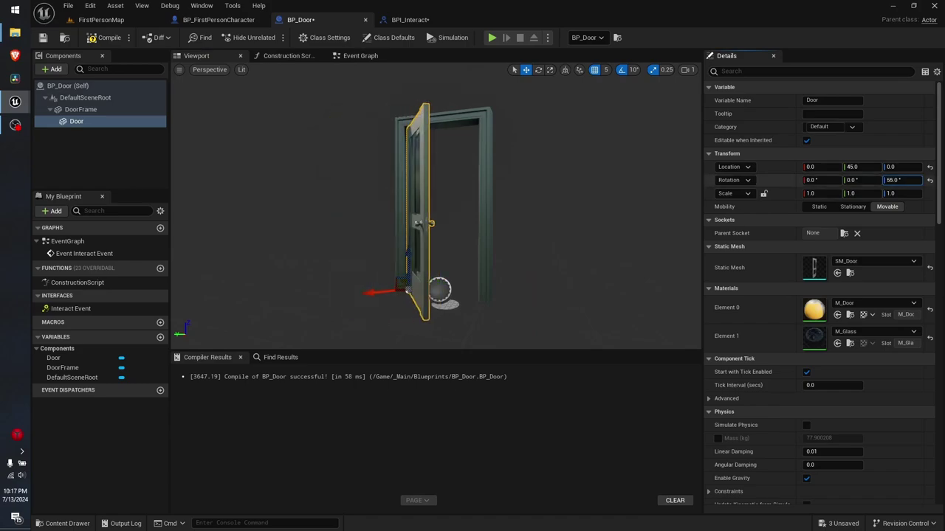
pyautogui.moveTo(897, 180)
pyautogui.mouseDown()
pyautogui.moveTo(915, 180)
pyautogui.moveTo(889, 180)
pyautogui.mouseUp()
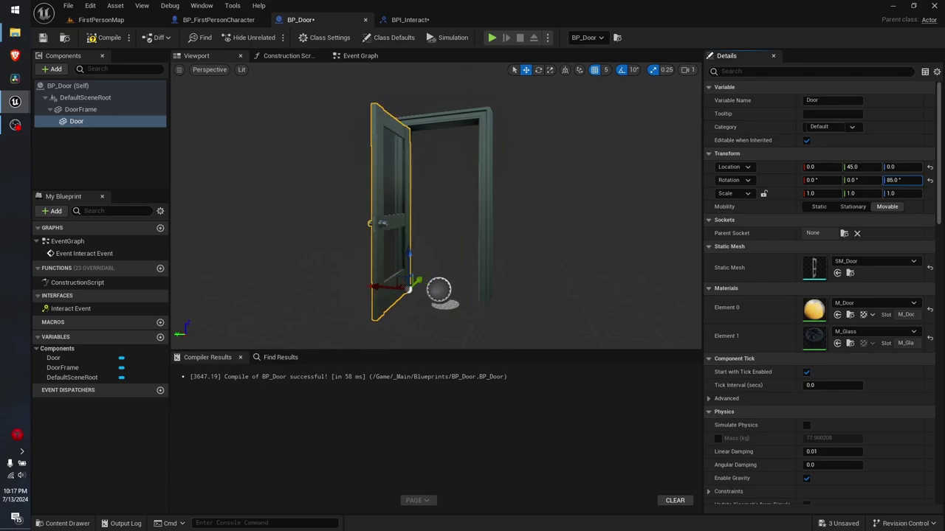
# Drive a Set Relative Rotation on Door at Z 110 from Event Interact Event, then compile.
pyautogui.click(360, 55)
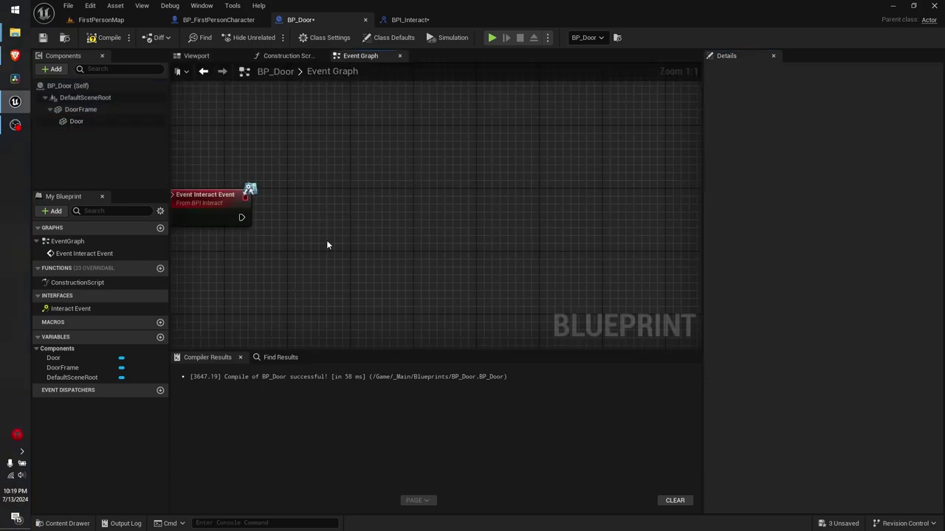
pyautogui.moveTo(326, 240); pyautogui.dragTo(369, 222, button='right')
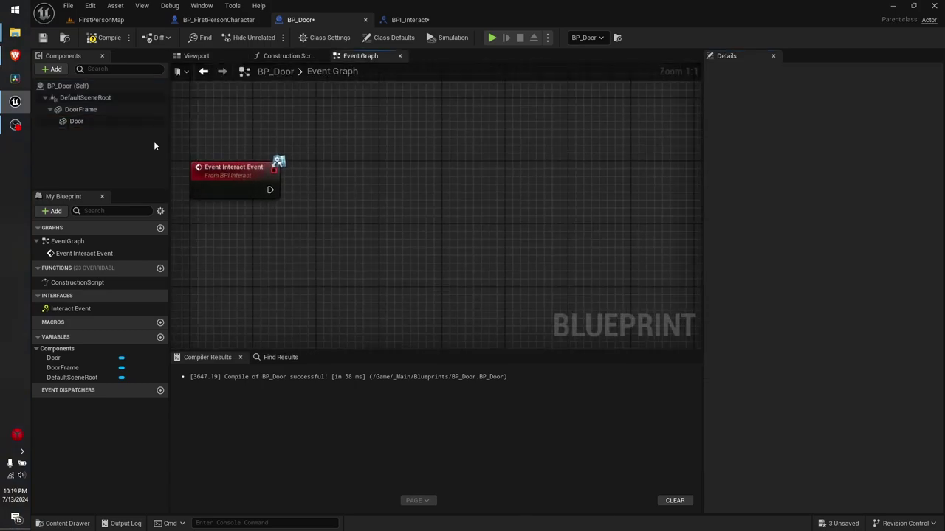
pyautogui.moveTo(76, 121)
pyautogui.mouseDown()
pyautogui.moveTo(297, 268)
pyautogui.moveTo(436, 226)
pyautogui.mouseUp()
pyautogui.write('set')
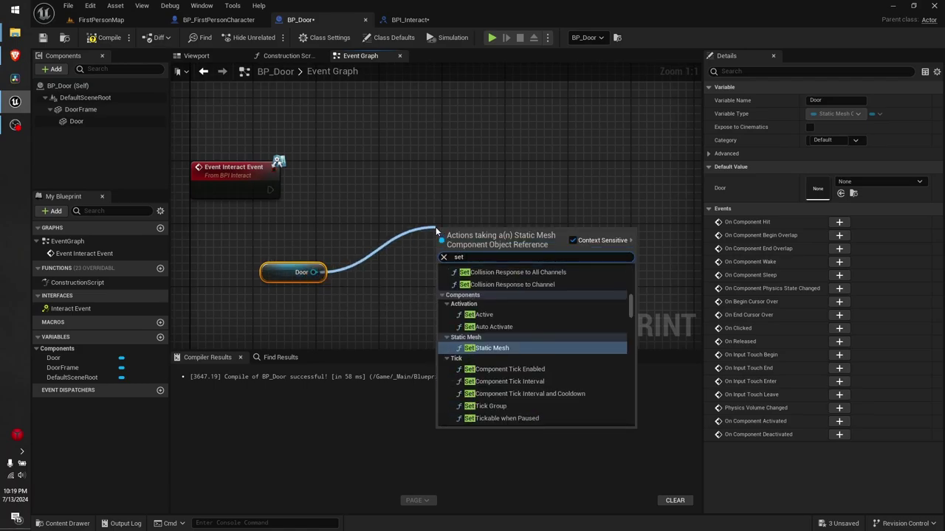
pyautogui.write(' relati')
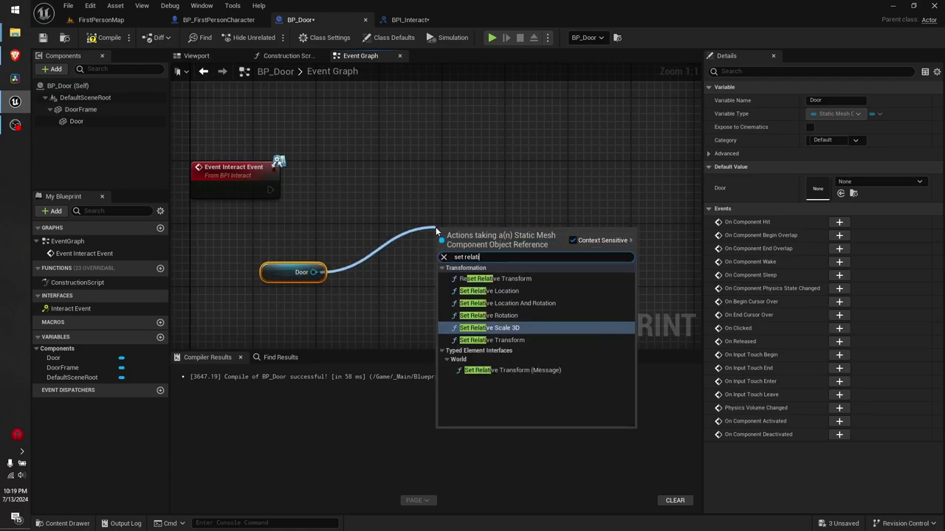
pyautogui.write('ve rot')
pyautogui.press('Return')
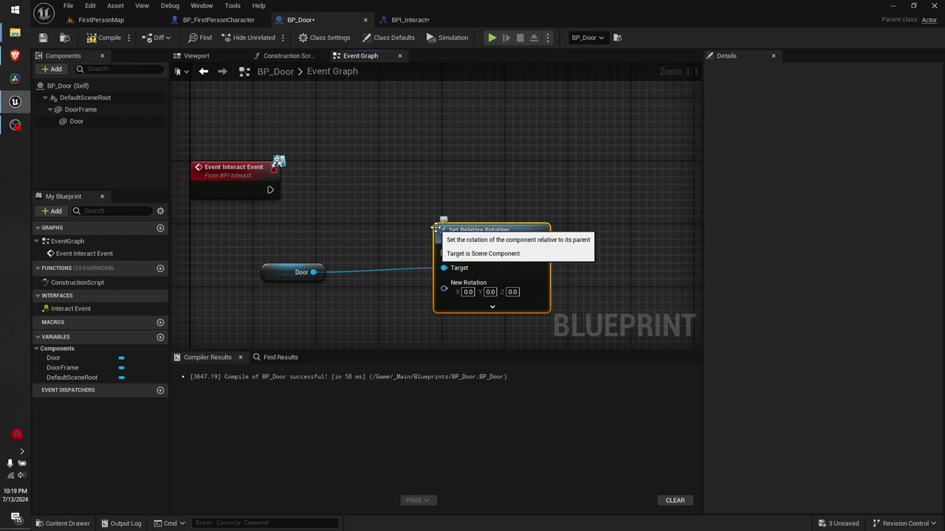
pyautogui.moveTo(435, 226); pyautogui.dragTo(444, 156)
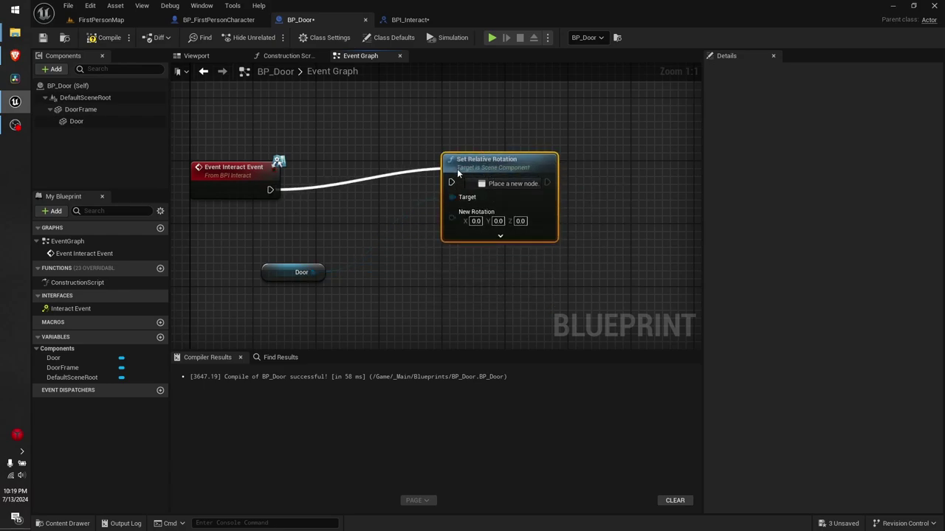
pyautogui.moveTo(269, 190); pyautogui.dragTo(451, 182)
pyautogui.write('110')
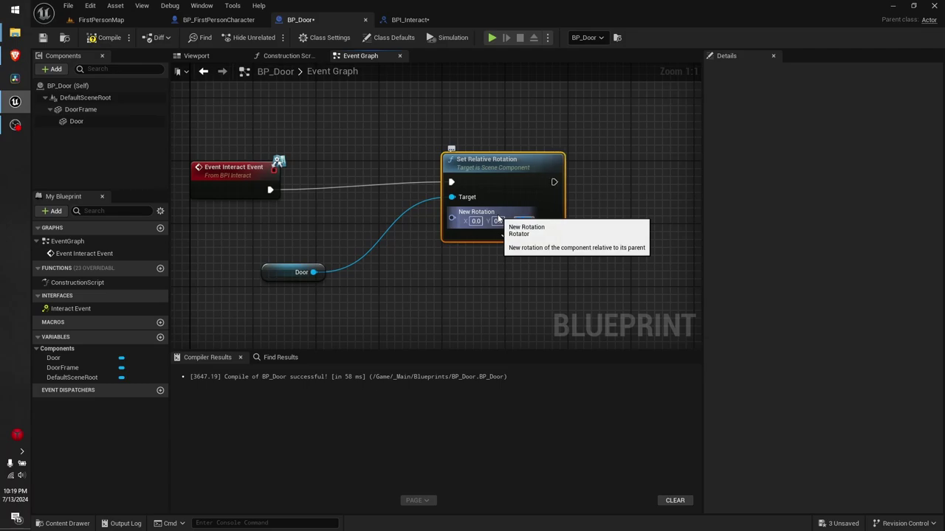
pyautogui.click(400, 263)
pyautogui.moveTo(401, 263); pyautogui.dragTo(404, 292, button='right')
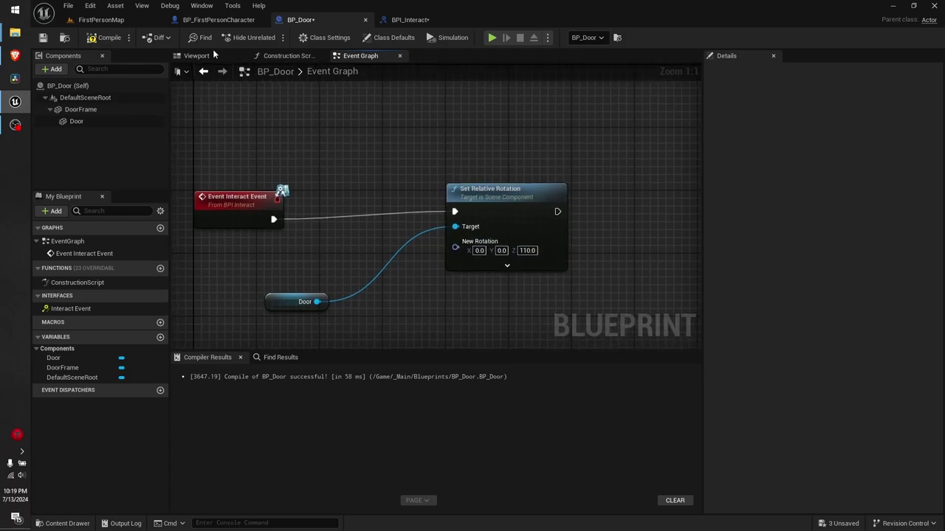
pyautogui.click(105, 38)
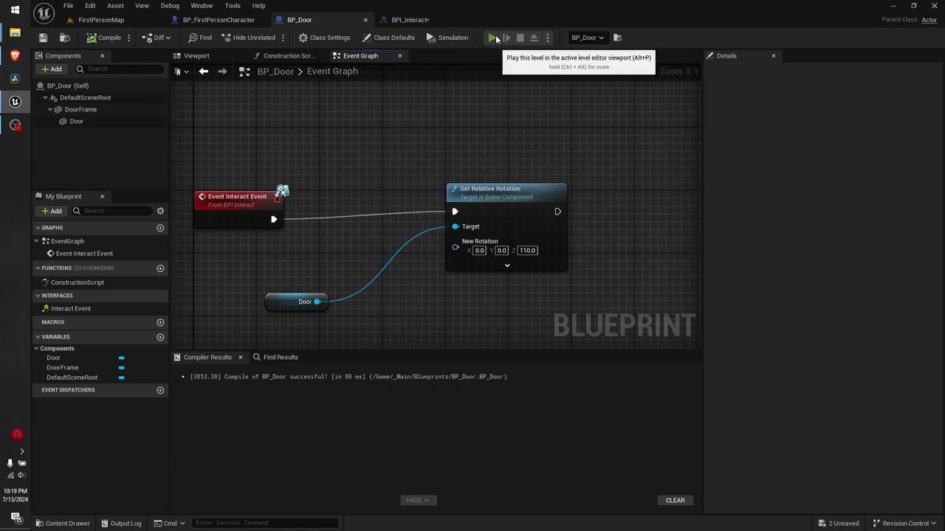
# Play the level, interact to swing the door open, walk through, then stop the preview.
pyautogui.click(494, 38)
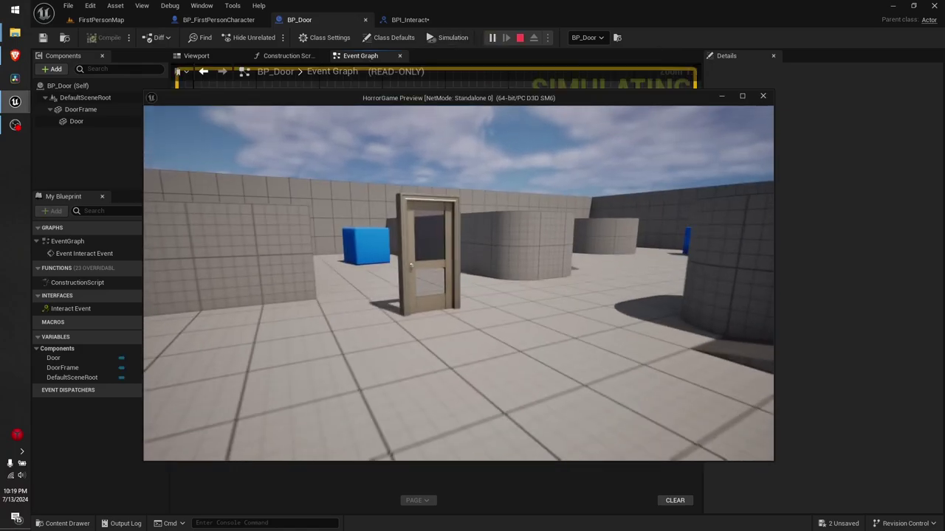
pyautogui.press('w')
pyautogui.press('e')
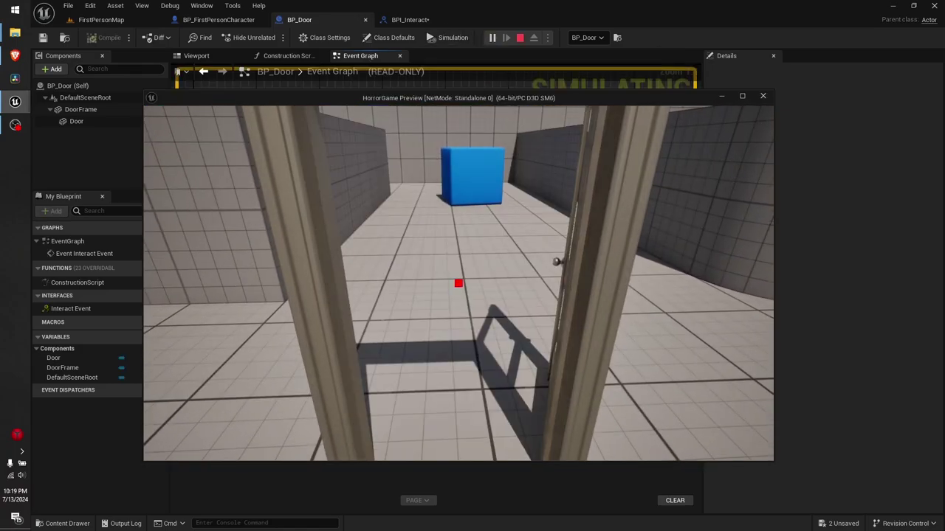
pyautogui.press('w')
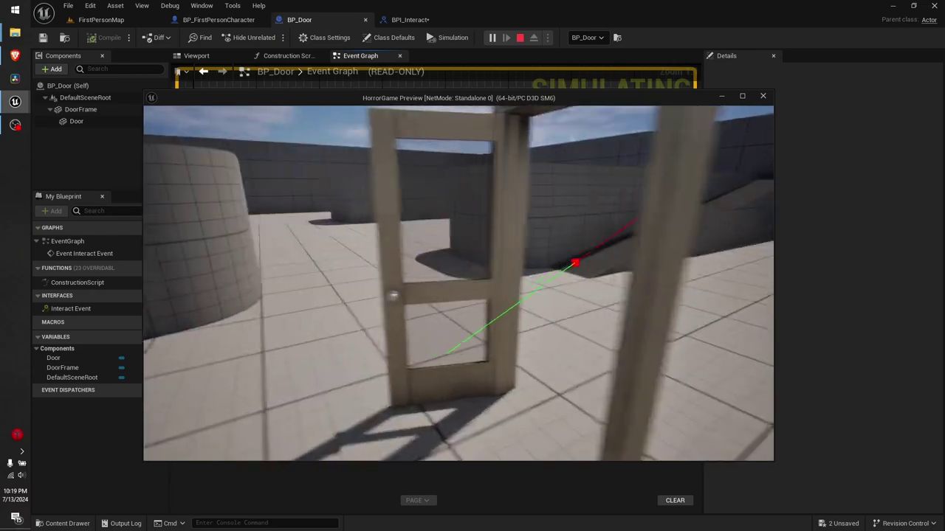
pyautogui.press('w')
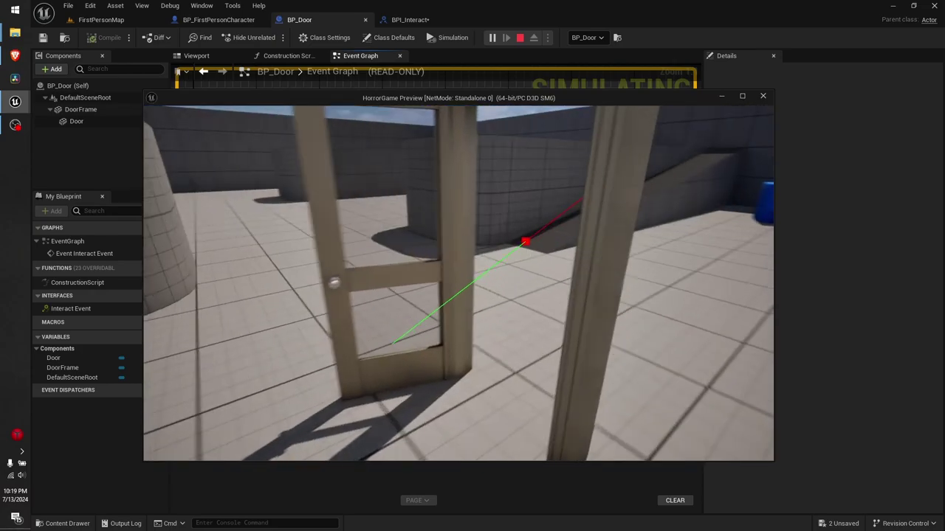
pyautogui.press('s')
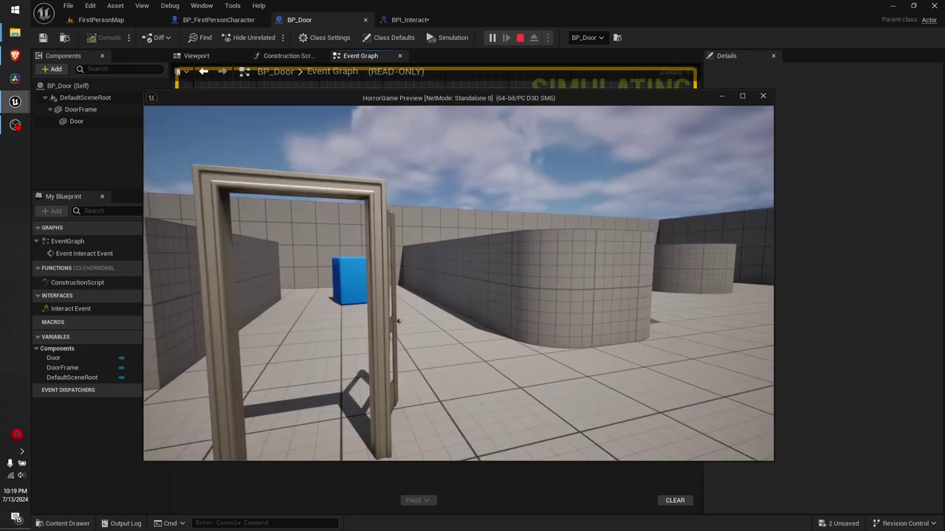
pyautogui.press('w')
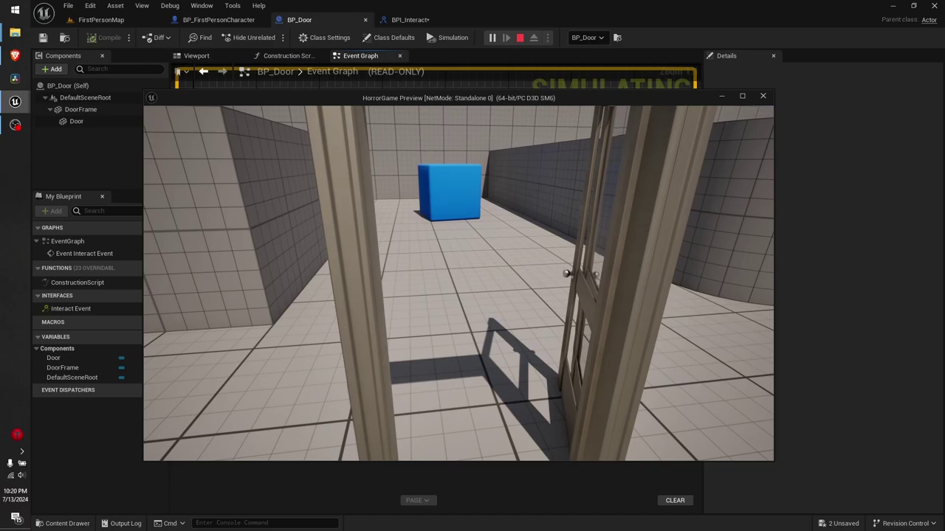
pyautogui.press('Escape')
pyautogui.moveTo(356, 273); pyautogui.dragTo(351, 238, button='right')
pyautogui.moveTo(270, 310); pyautogui.dragTo(590, 146)
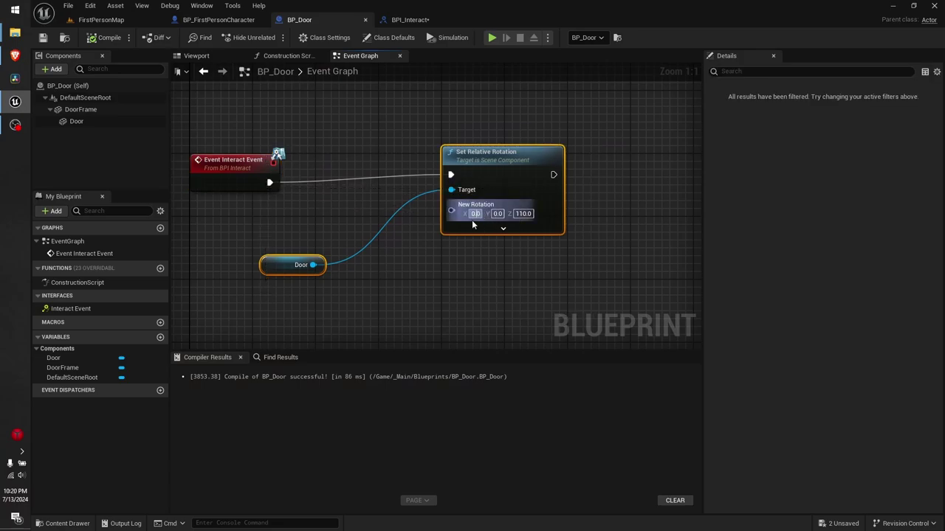
# Delete the Door and Set Relative Rotation nodes from the event graph.
pyautogui.click(338, 298)
pyautogui.moveTo(340, 303); pyautogui.dragTo(525, 170)
pyautogui.press('Delete')
pyautogui.moveTo(386, 237); pyautogui.dragTo(441, 185, button='right')
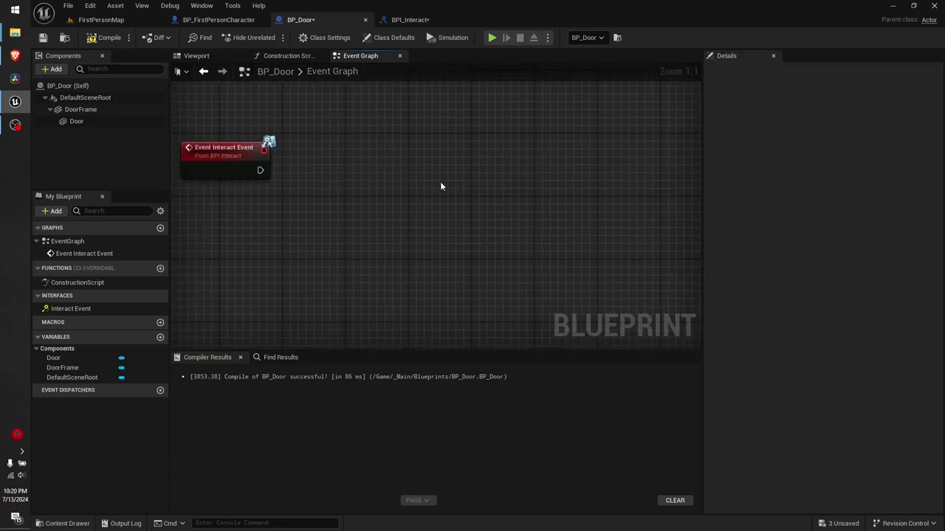
# Add a Timeline node named OpeningClosingDoor.
pyautogui.rightClick(442, 186)
pyautogui.write('timeline')
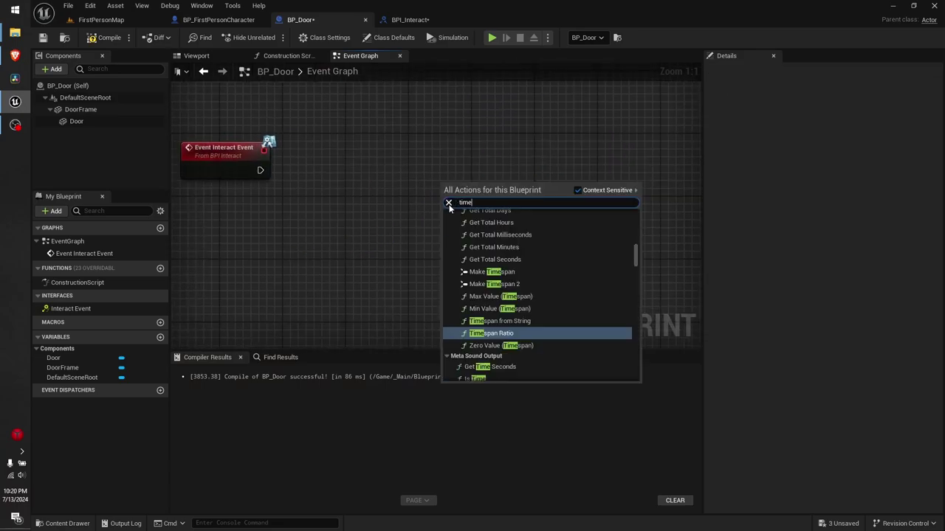
pyautogui.press('Return')
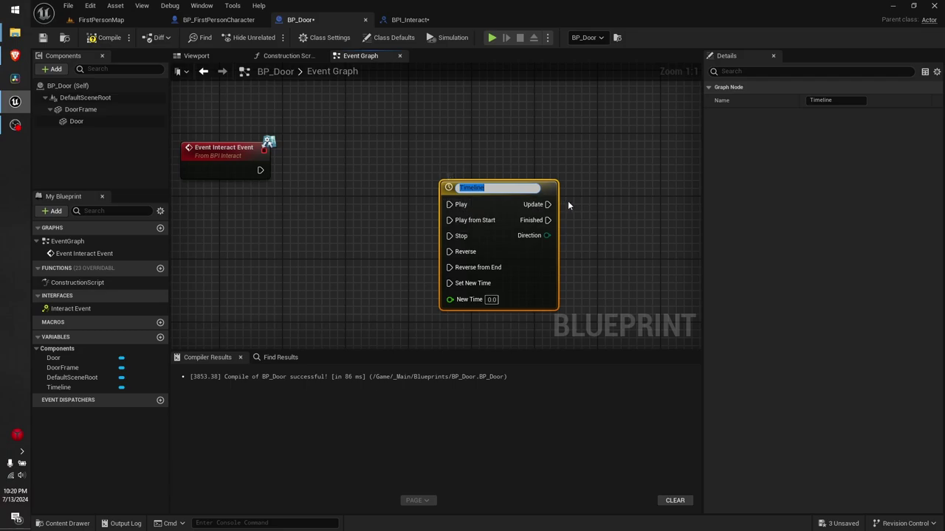
pyautogui.write('OpeningClosingDoor')
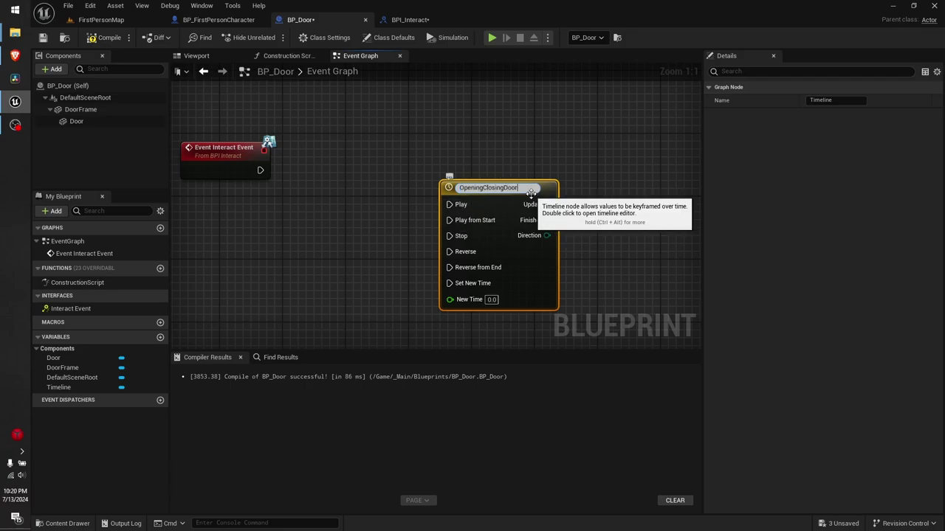
pyautogui.press('Return')
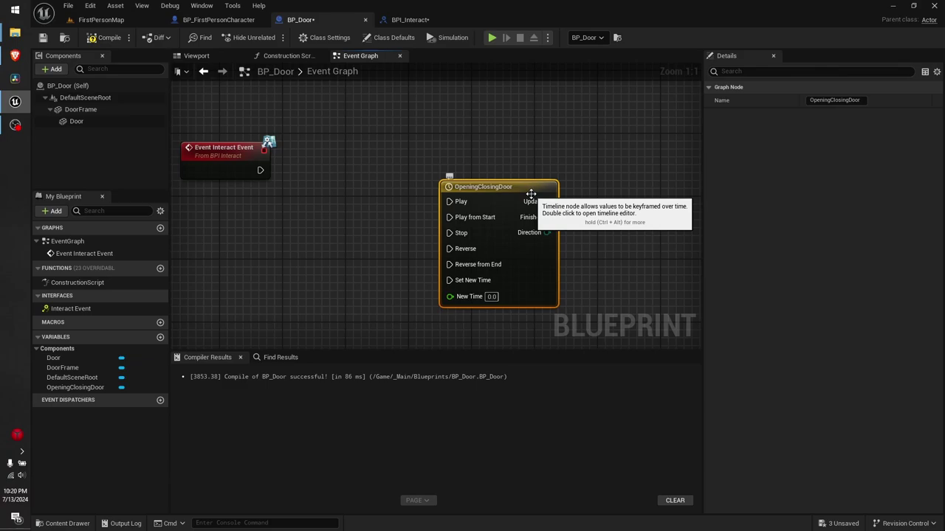
# Position the OpeningClosingDoor timeline to the right of Event Interact Event.
pyautogui.moveTo(531, 193); pyautogui.dragTo(484, 151)
pyautogui.moveTo(573, 191); pyautogui.dragTo(611, 203, button='right')
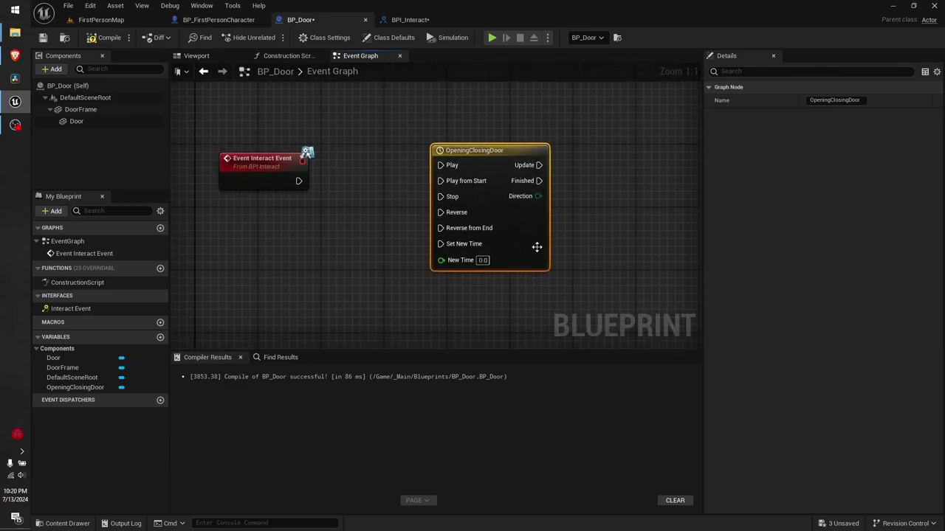
pyautogui.moveTo(441, 255); pyautogui.dragTo(375, 244, button='right')
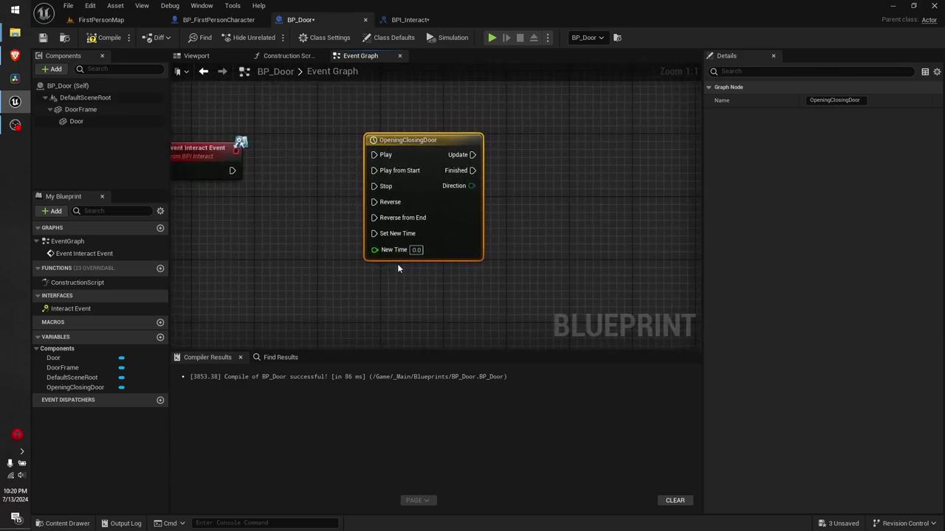
pyautogui.click(406, 108)
pyautogui.moveTo(406, 108); pyautogui.dragTo(503, 135, button='right')
pyautogui.moveTo(506, 158); pyautogui.dragTo(600, 148)
pyautogui.moveTo(450, 178)
pyautogui.mouseDown(button='right')
pyautogui.moveTo(471, 171)
pyautogui.moveTo(387, 187)
pyautogui.mouseUp(button='right')
pyautogui.moveTo(369, 186); pyautogui.dragTo(410, 187)
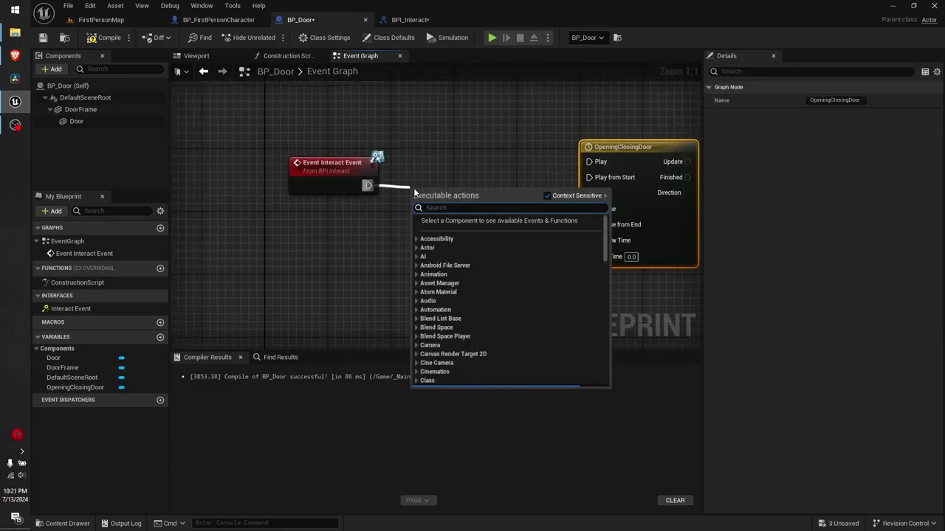
# Add a Flip Flop wired to Event Interact Event, moving OpeningClosingDoor aside.
pyautogui.write('flip fl')
pyautogui.press('Return')
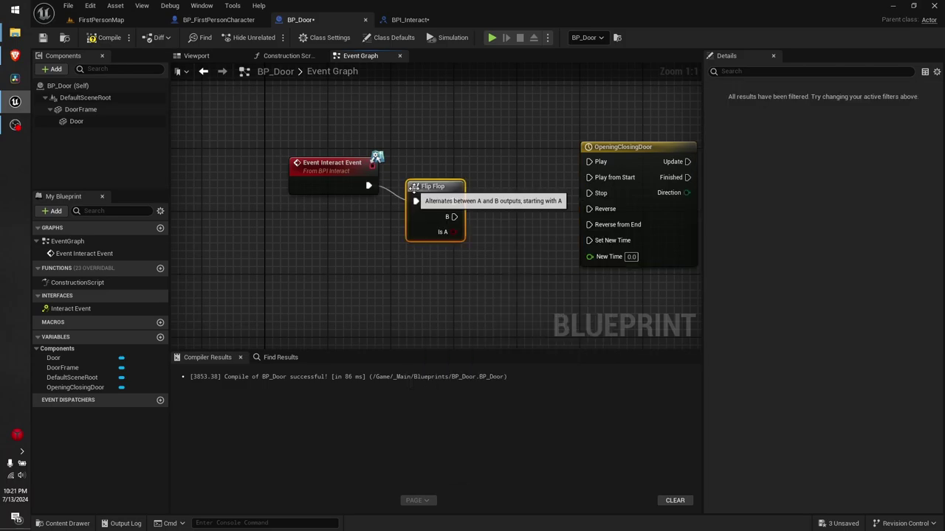
pyautogui.moveTo(432, 181); pyautogui.dragTo(464, 175)
pyautogui.moveTo(464, 175); pyautogui.dragTo(353, 177, button='right')
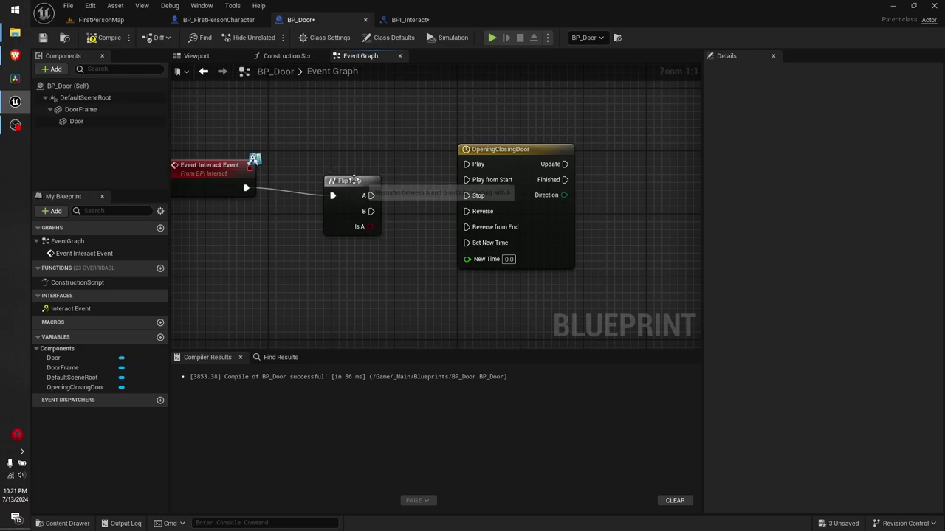
pyautogui.moveTo(373, 156); pyautogui.dragTo(319, 147, button='right')
pyautogui.moveTo(460, 145); pyautogui.dragTo(584, 137)
pyautogui.moveTo(365, 180); pyautogui.dragTo(350, 208, button='right')
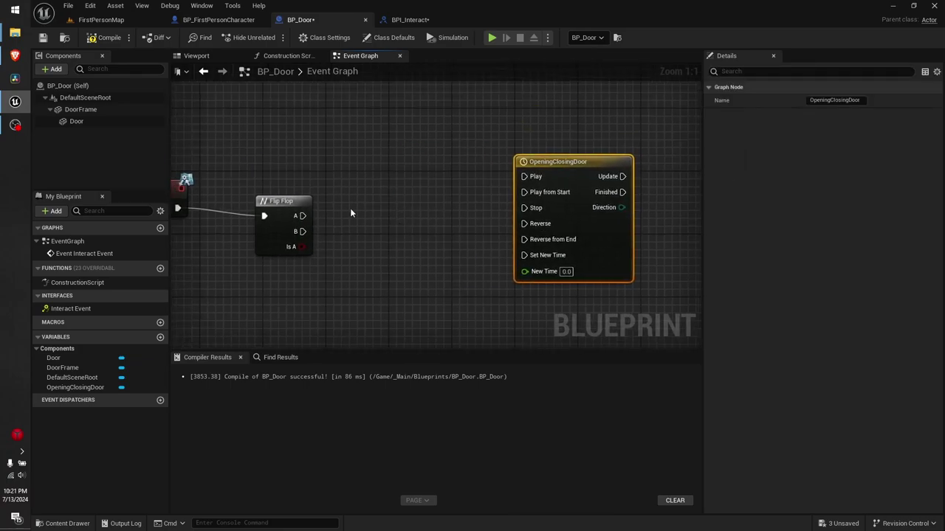
# Attach a Print String with Hello to the Flip Flop's A output.
pyautogui.moveTo(299, 216); pyautogui.dragTo(411, 171)
pyautogui.write('print')
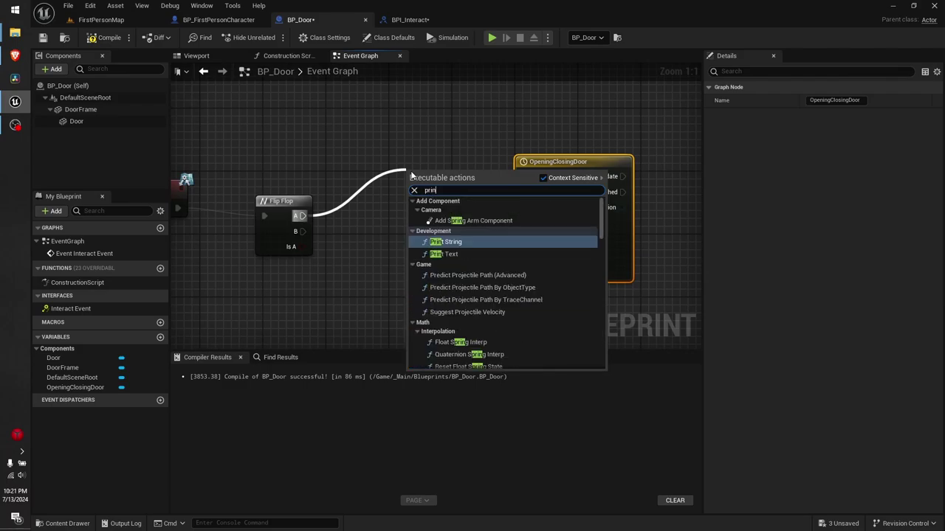
pyautogui.press('Return')
pyautogui.click(455, 201)
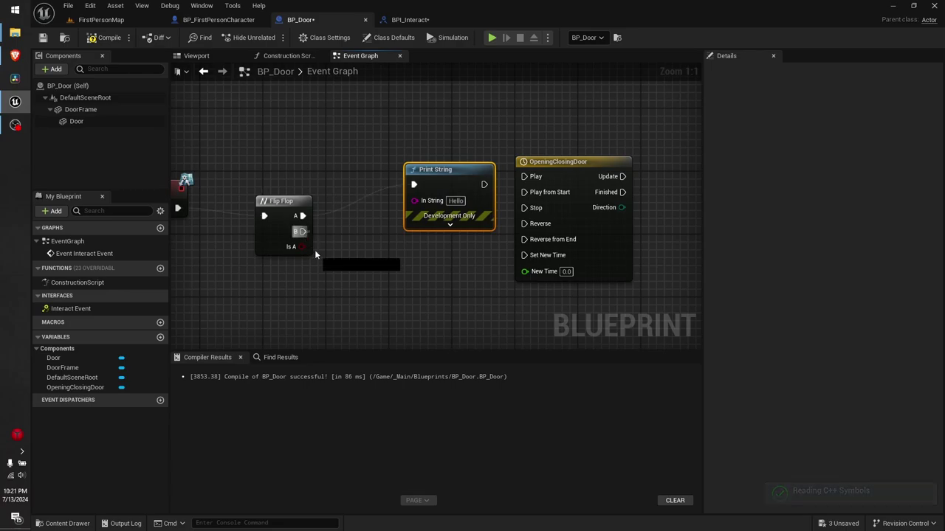
# Attach a Print String reading World to output B and compile the blueprint.
pyautogui.moveTo(303, 231); pyautogui.dragTo(354, 313)
pyautogui.write('print')
pyautogui.press('Return')
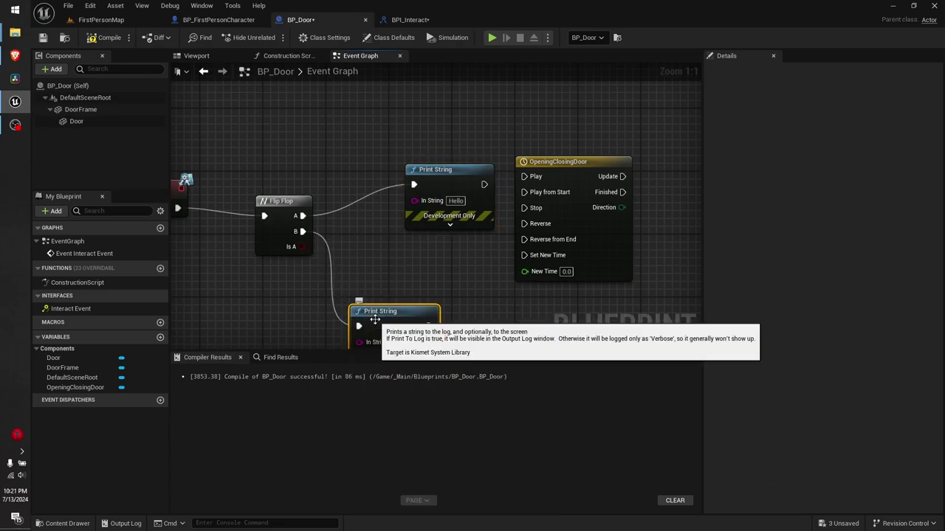
pyautogui.moveTo(375, 319); pyautogui.dragTo(363, 250, button='right')
pyautogui.click(390, 274)
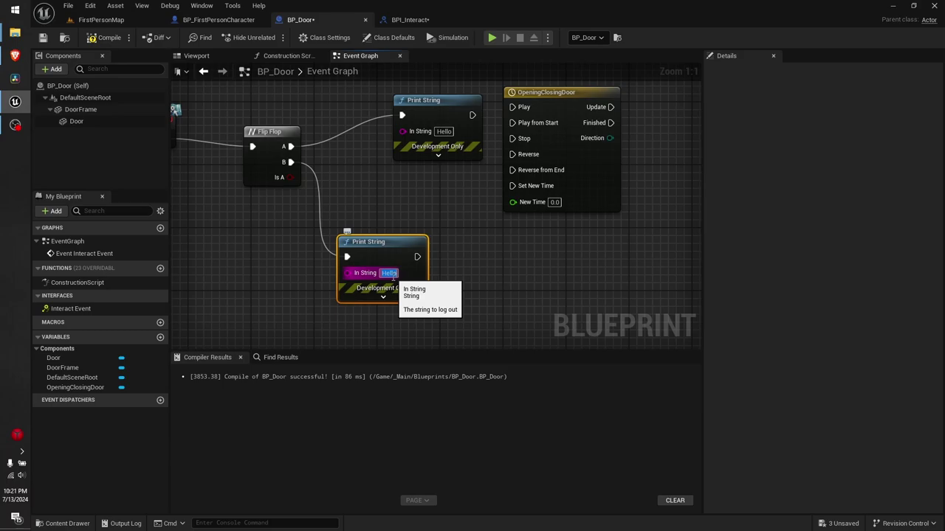
pyautogui.write('World')
pyautogui.press('Return')
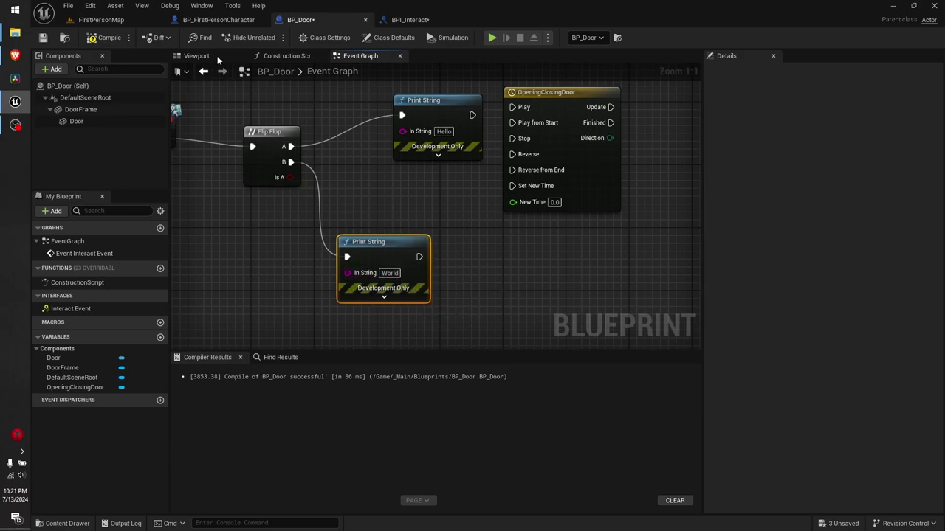
pyautogui.click(104, 37)
pyautogui.moveTo(238, 128); pyautogui.dragTo(366, 151, button='right')
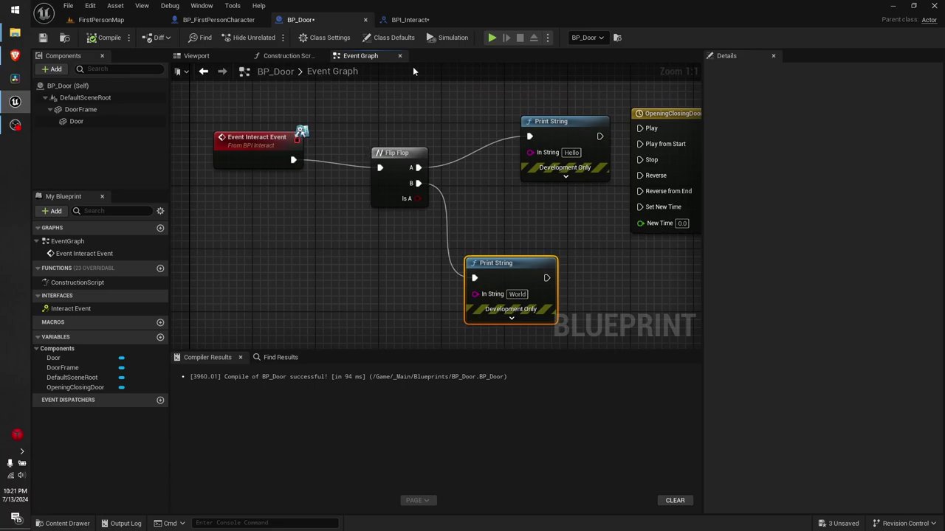
pyautogui.click(489, 36)
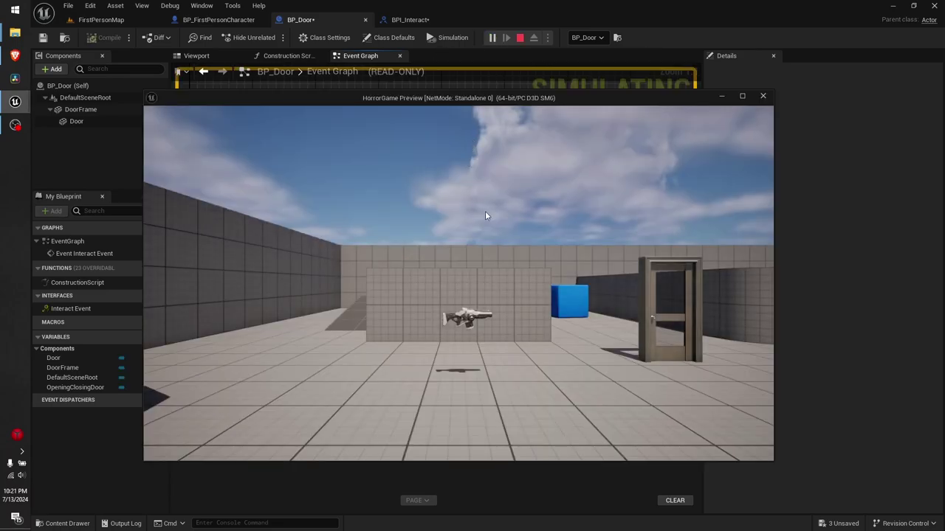
pyautogui.press('w')
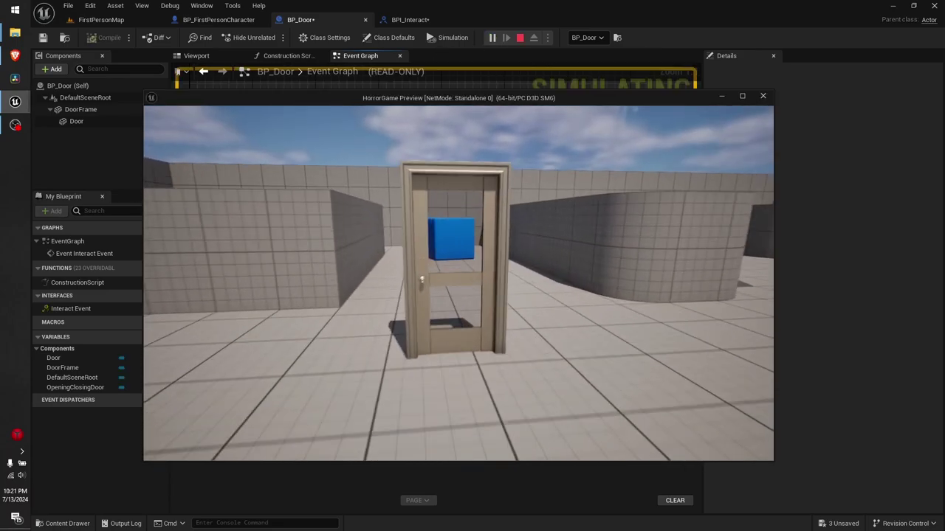
pyautogui.press('e')
pyautogui.press('e')
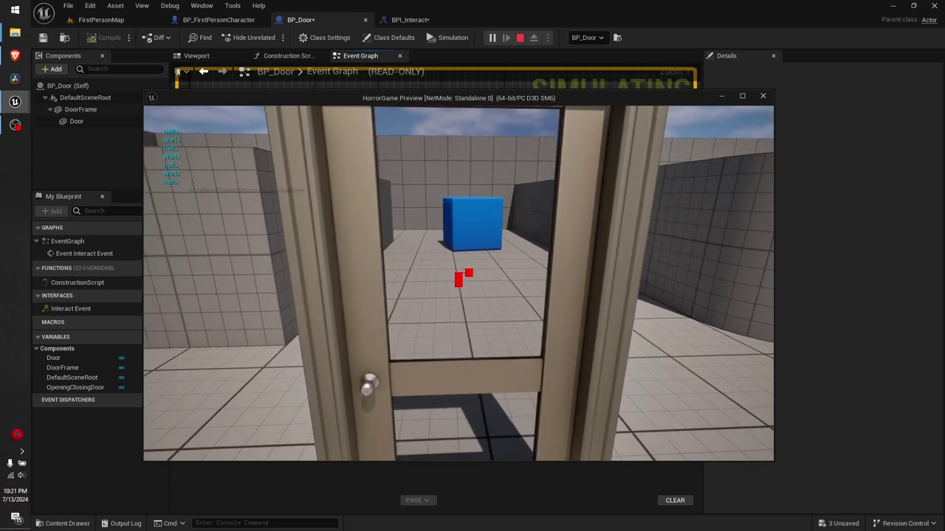
pyautogui.press('Escape')
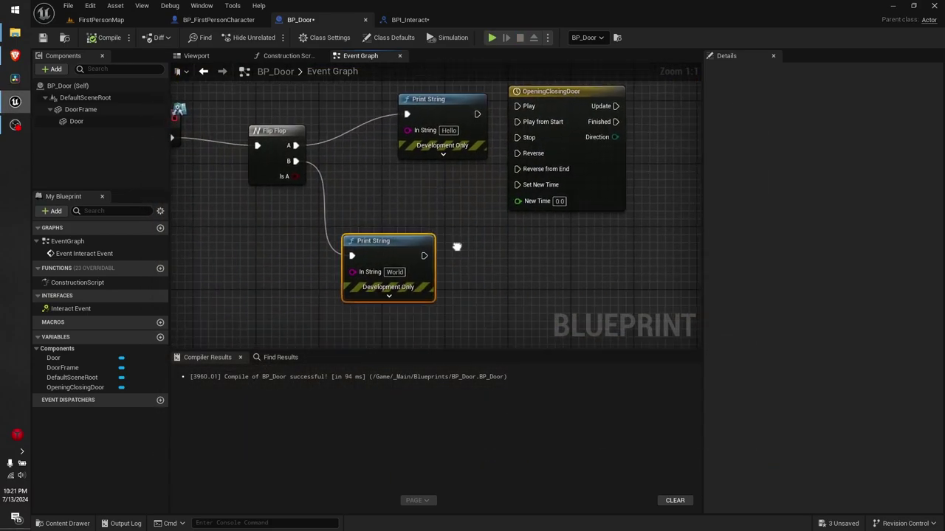
# Delete both Print String nodes and move the OpeningClosingDoor timeline node into place.
pyautogui.moveTo(418, 319); pyautogui.dragTo(451, 102)
pyautogui.press('Delete')
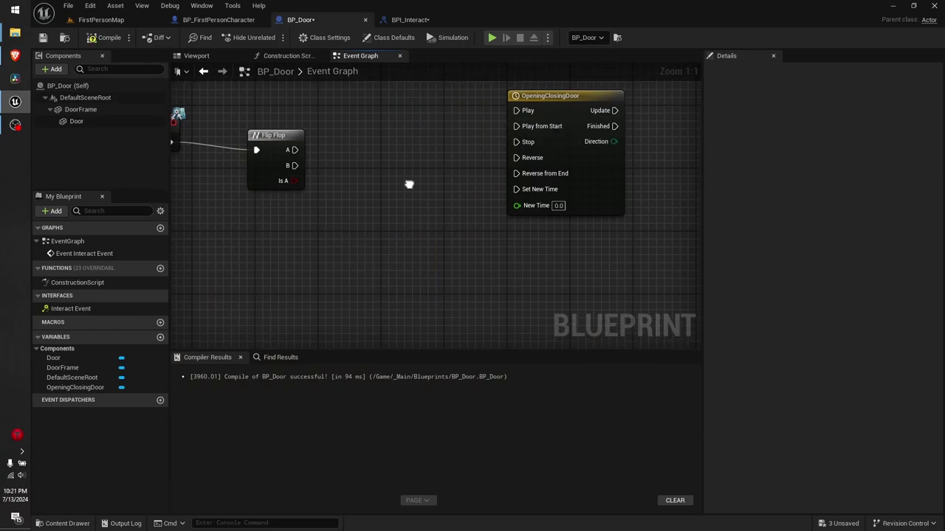
pyautogui.moveTo(438, 175); pyautogui.dragTo(426, 225, button='right')
pyautogui.moveTo(538, 152)
pyautogui.mouseDown()
pyautogui.moveTo(460, 165)
pyautogui.moveTo(459, 180)
pyautogui.mouseUp()
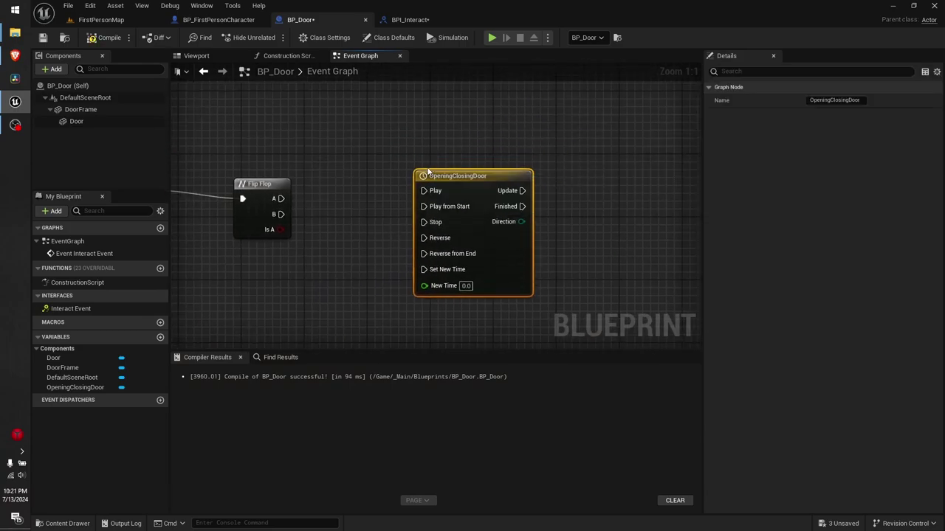
# Wire Flip Flop A to the timeline's Play input and B to its Reverse input.
pyautogui.moveTo(400, 153); pyautogui.dragTo(410, 130, button='right')
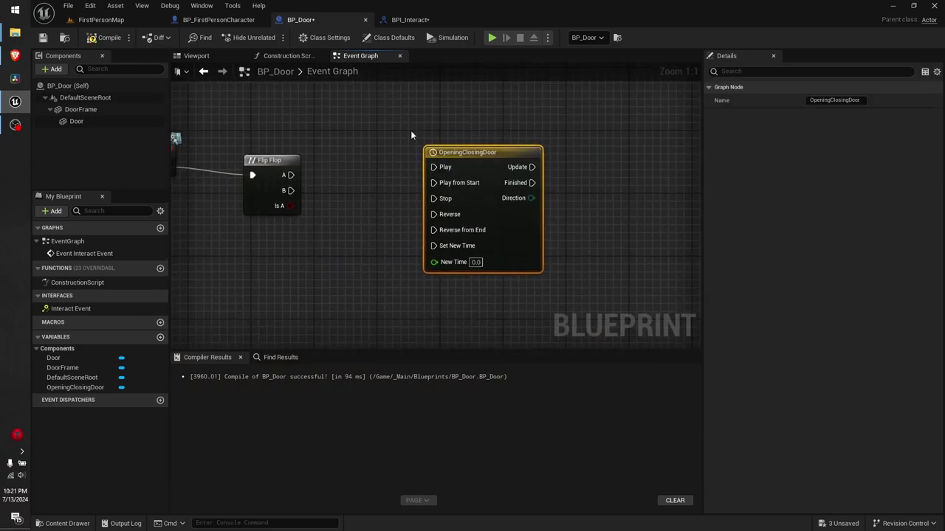
pyautogui.moveTo(392, 191); pyautogui.dragTo(347, 212, button='right')
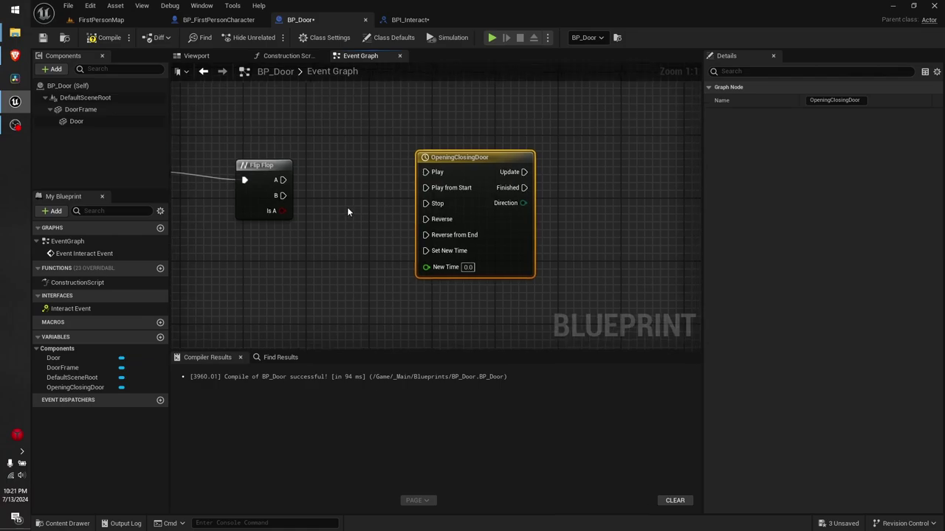
pyautogui.moveTo(283, 180); pyautogui.dragTo(430, 175)
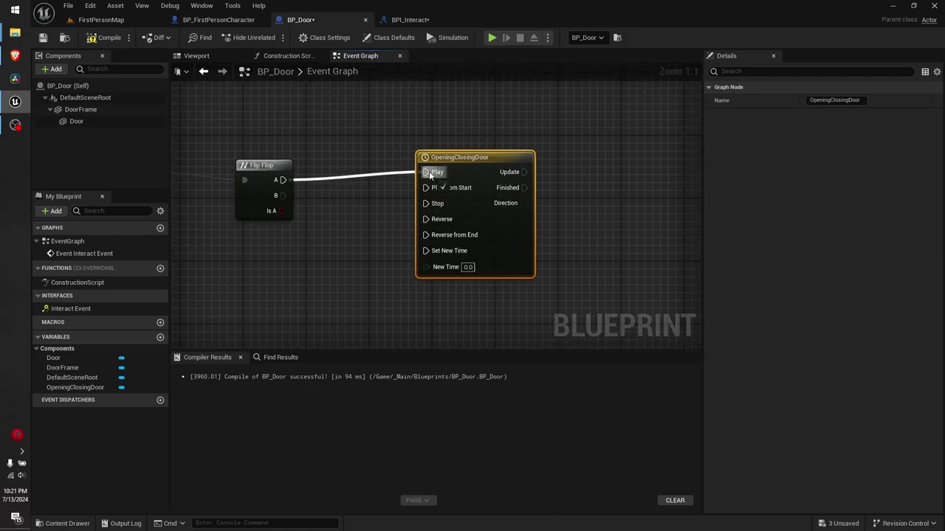
pyautogui.moveTo(283, 195); pyautogui.dragTo(427, 219)
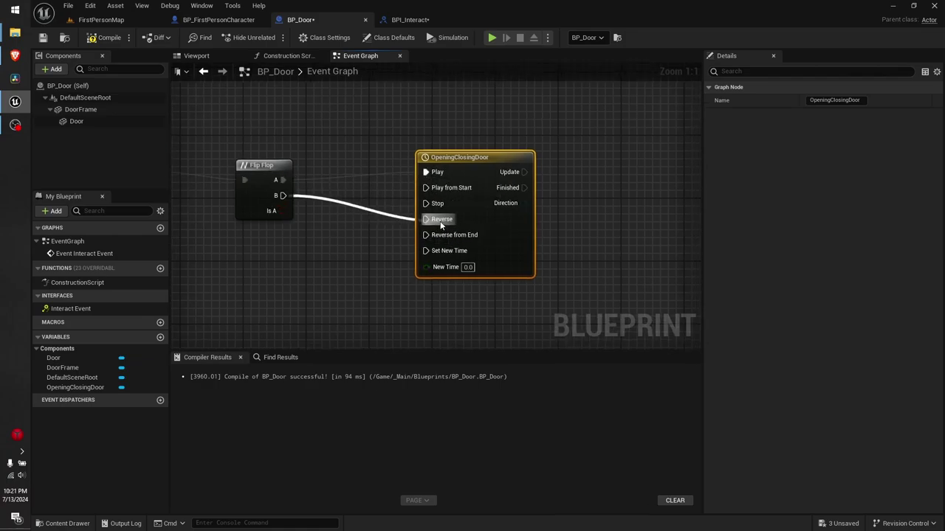
# Open the OpeningClosingDoor timeline in the Timeline editor.
pyautogui.moveTo(441, 226); pyautogui.dragTo(379, 212, button='right')
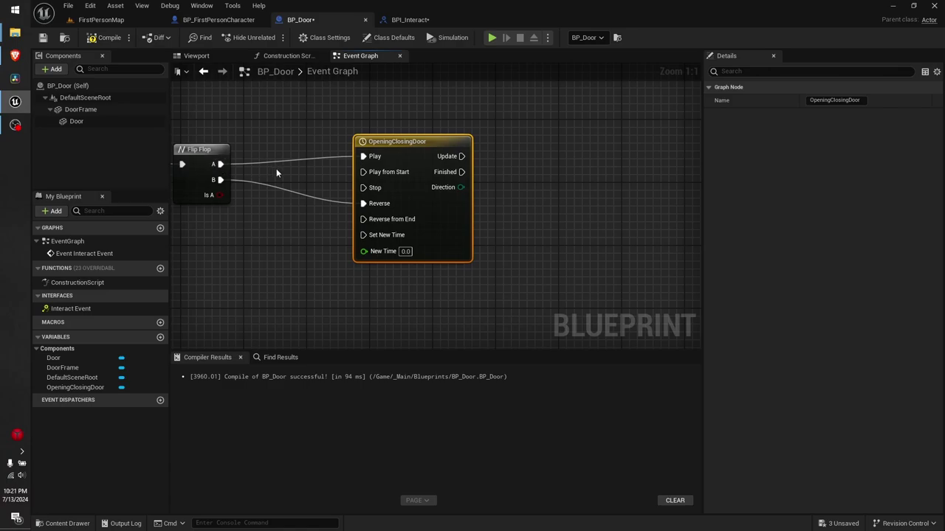
pyautogui.moveTo(244, 174); pyautogui.dragTo(204, 147, button='right')
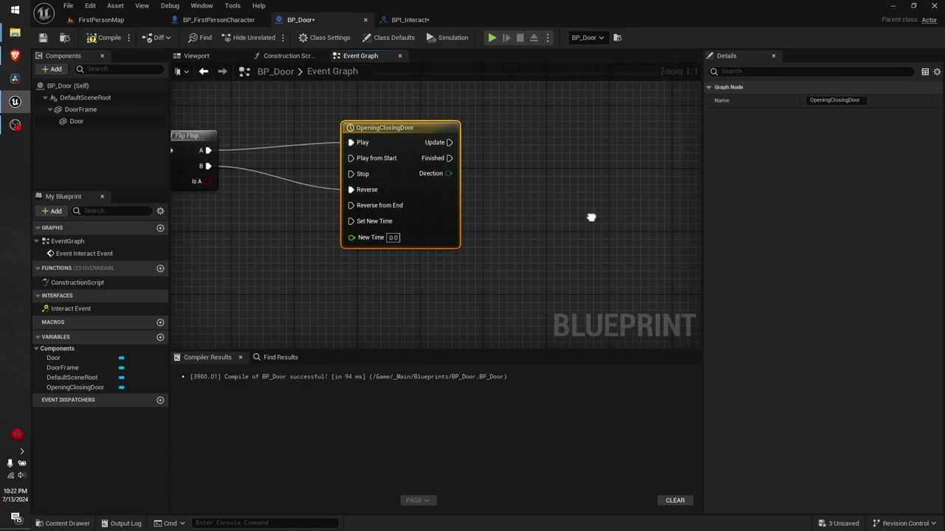
pyautogui.doubleClick(412, 192)
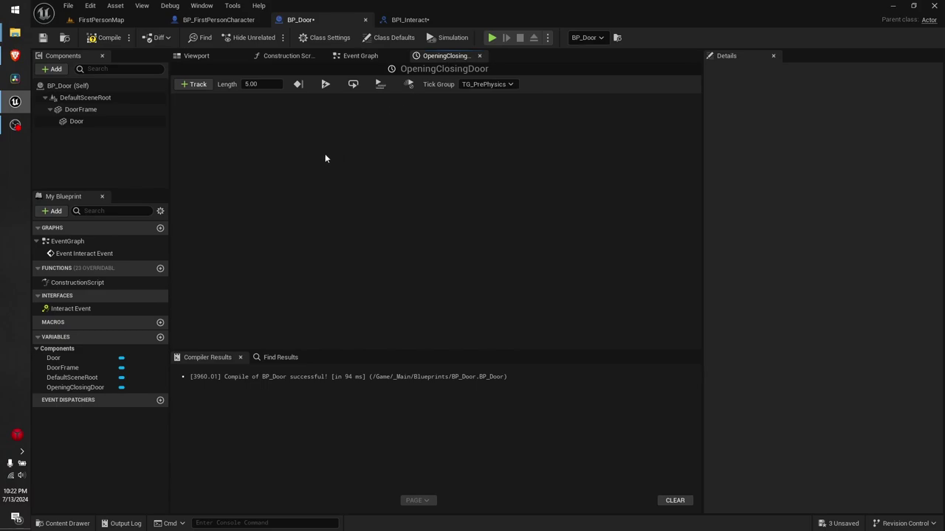
# Add a new float track to the timeline and name it OpeningClosingDoor.
pyautogui.click(196, 86)
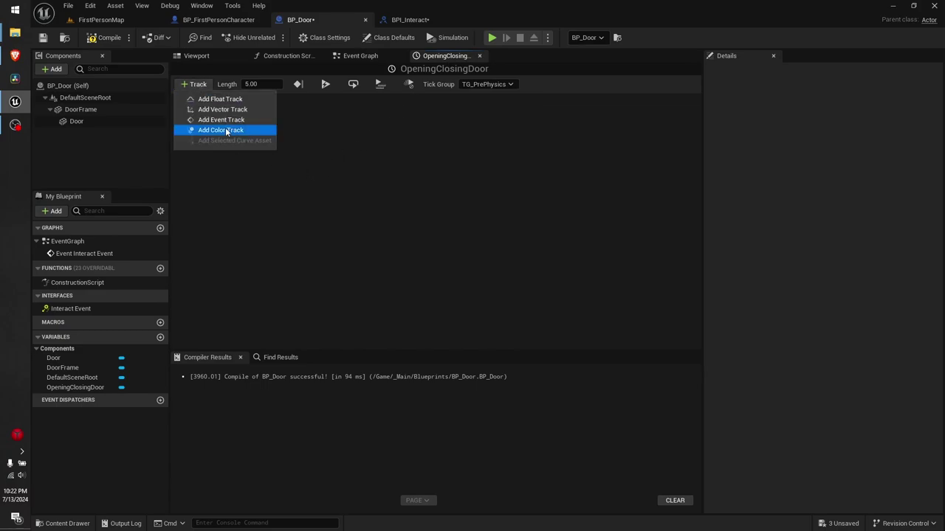
pyautogui.click(256, 98)
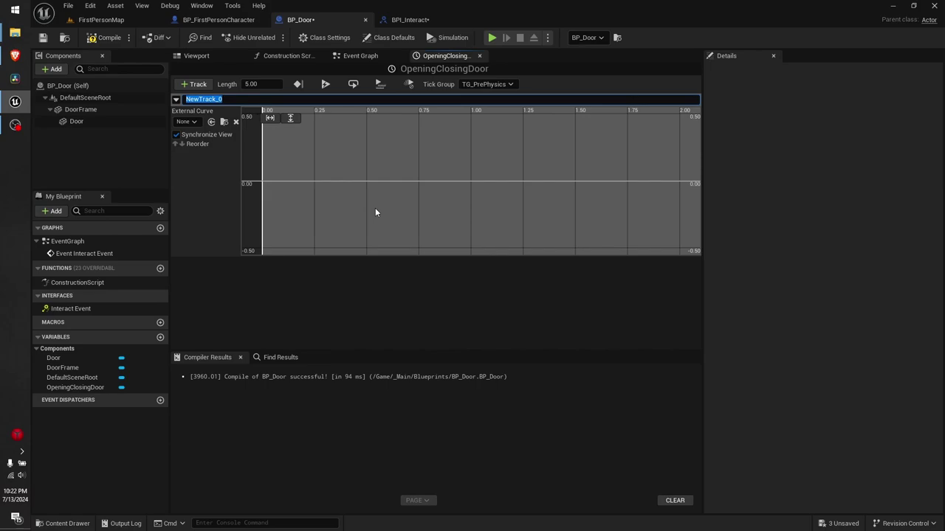
pyautogui.write('OpeningCl')
pyautogui.write('osingDoor')
pyautogui.press('Return')
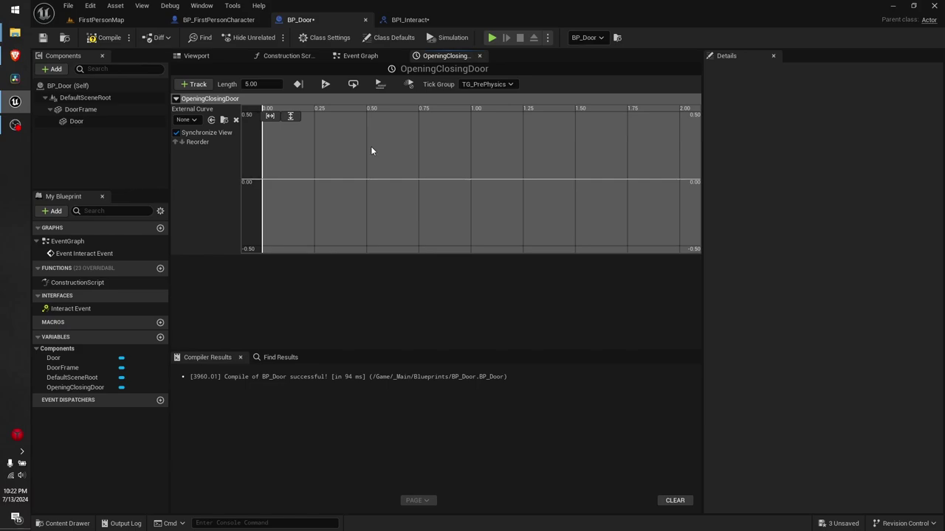
# Add a key to the OpeningClosingDoor curve at time 1.5 with value 110.
pyautogui.rightClick(371, 148)
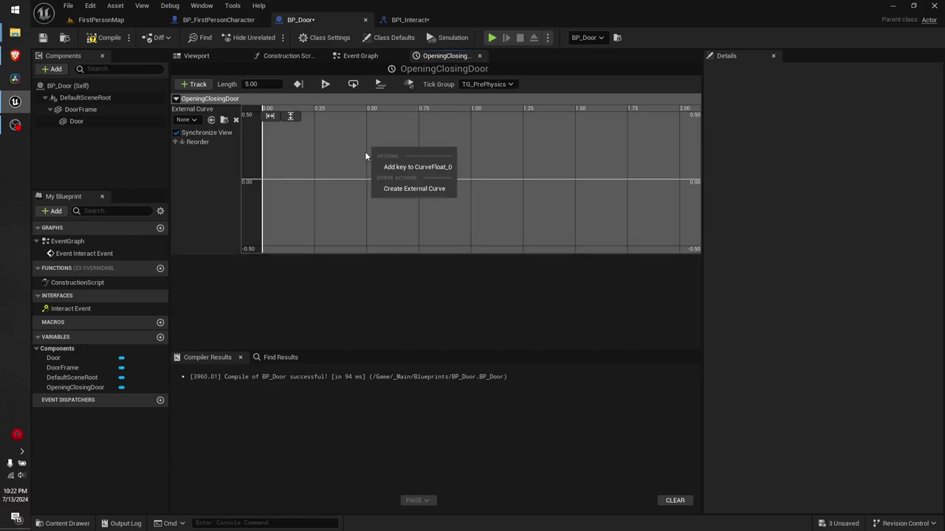
pyautogui.click(418, 167)
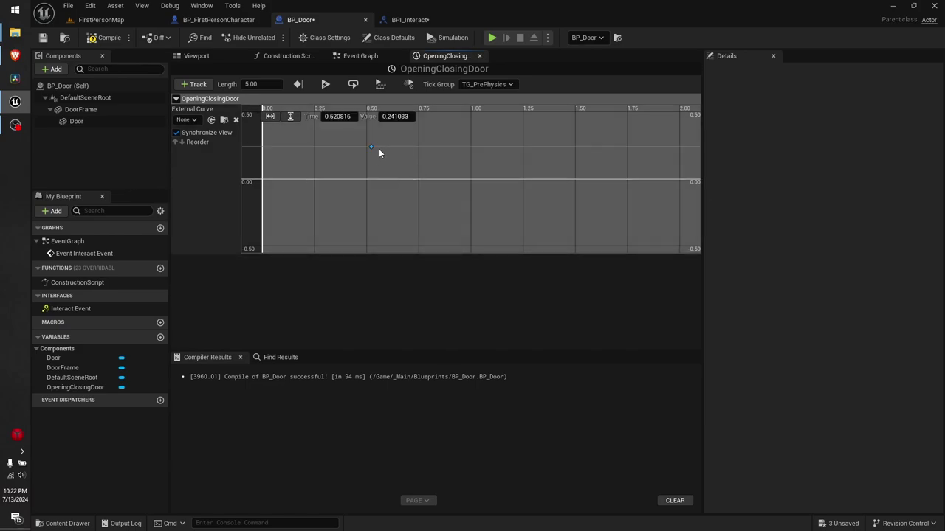
pyautogui.click(338, 116)
pyautogui.write('1.5')
pyautogui.click(394, 116)
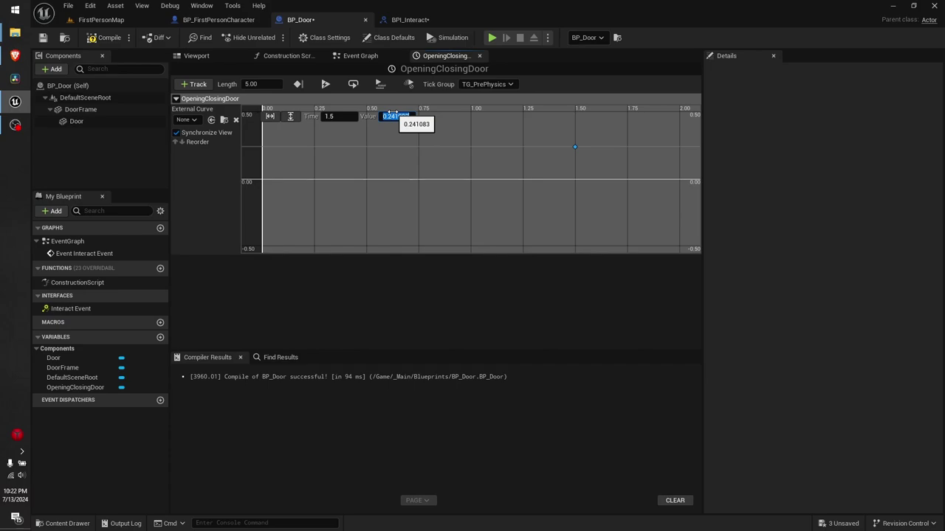
pyautogui.write('110')
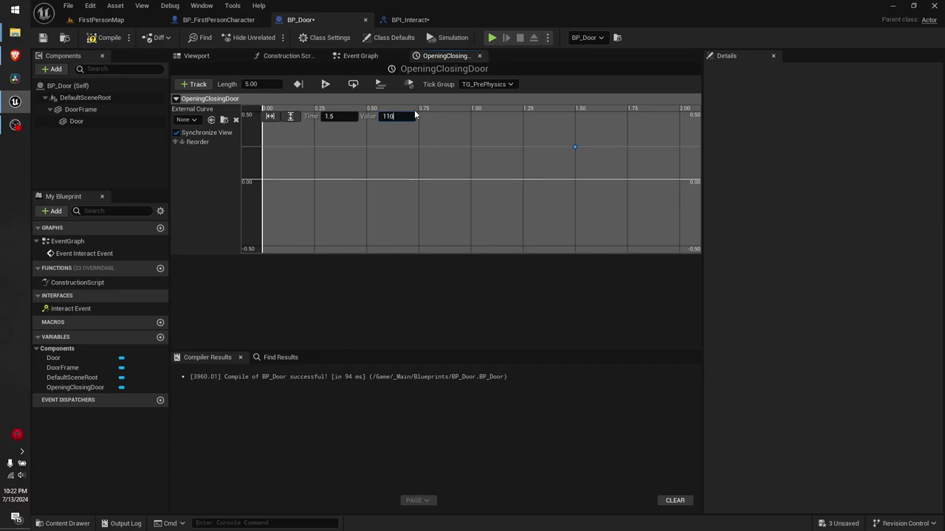
pyautogui.press('Return')
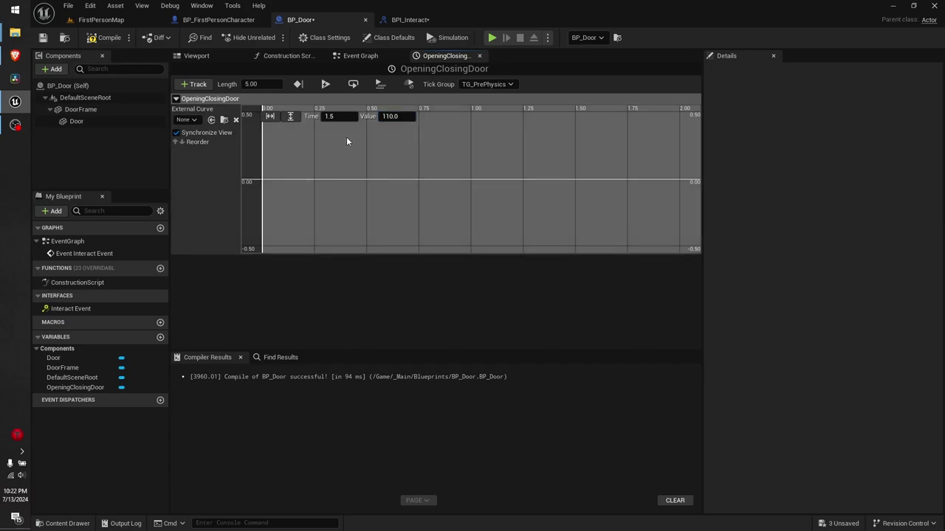
# Set the timeline length to 1.50 and fit the curve view horizontally and vertically.
pyautogui.click(274, 85)
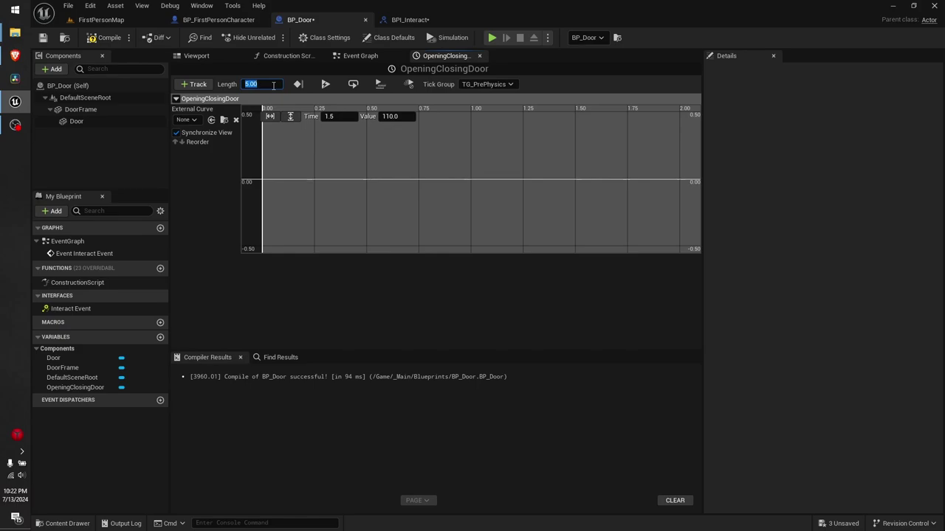
pyautogui.write('1.5')
pyautogui.press('Return')
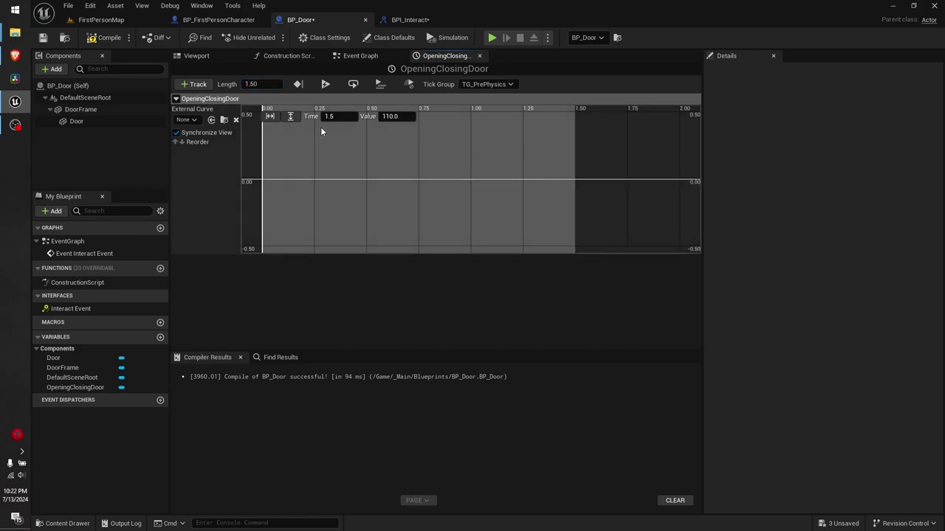
pyautogui.click(269, 116)
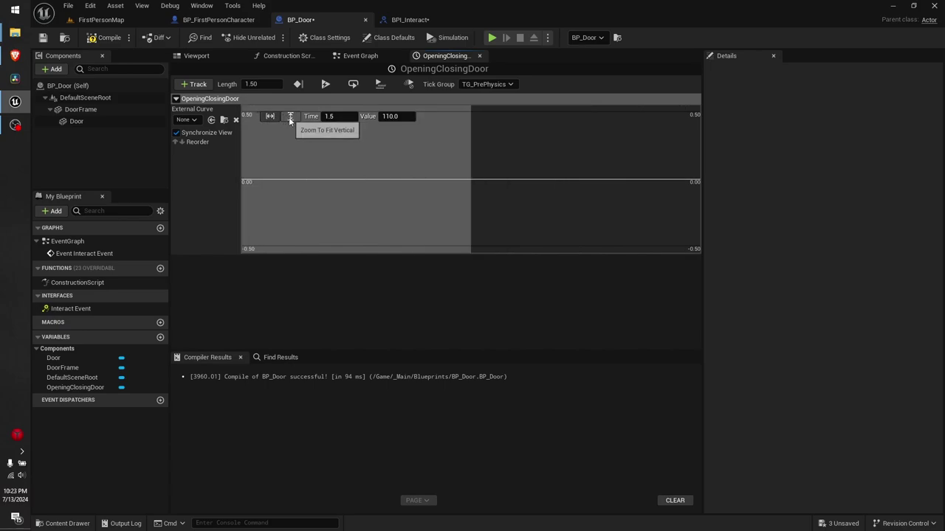
pyautogui.click(290, 117)
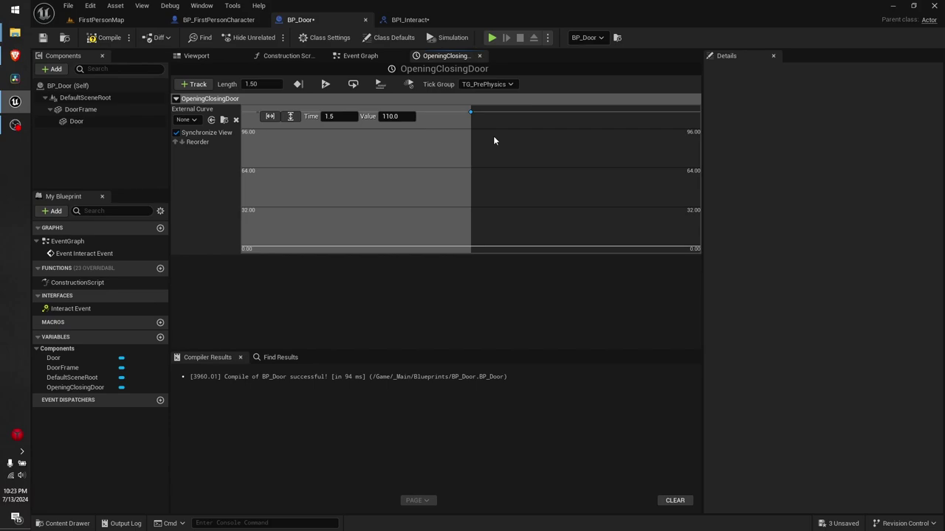
# Add a starting key at time 0 with value 0 and fit the curve view to both keys.
pyautogui.rightClick(290, 189)
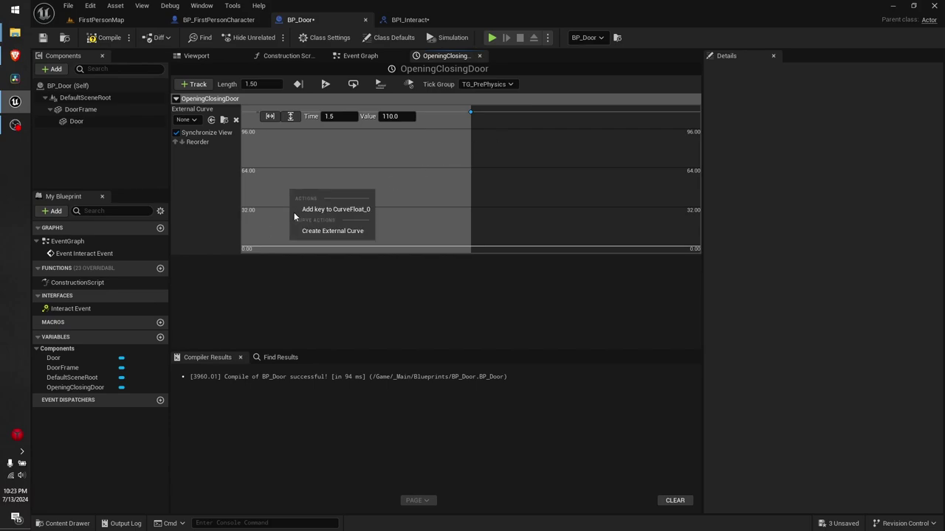
pyautogui.click(330, 213)
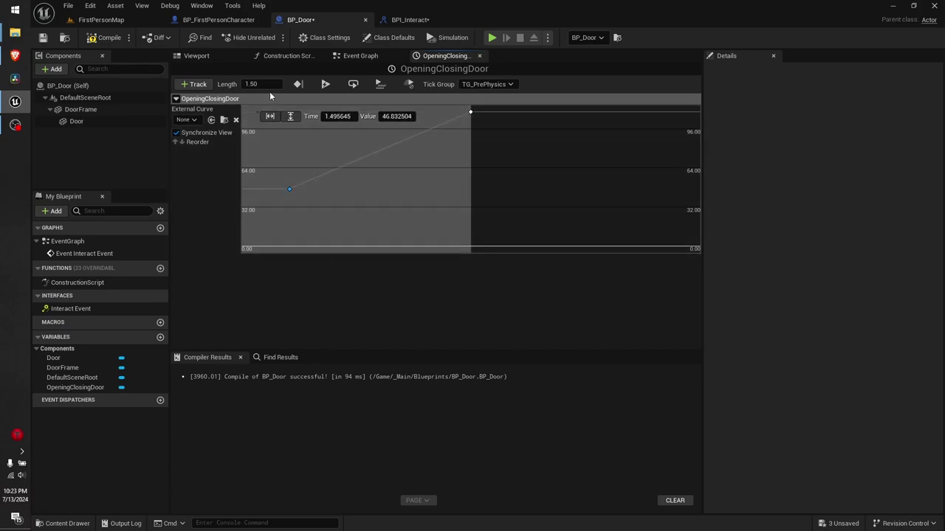
pyautogui.click(347, 116)
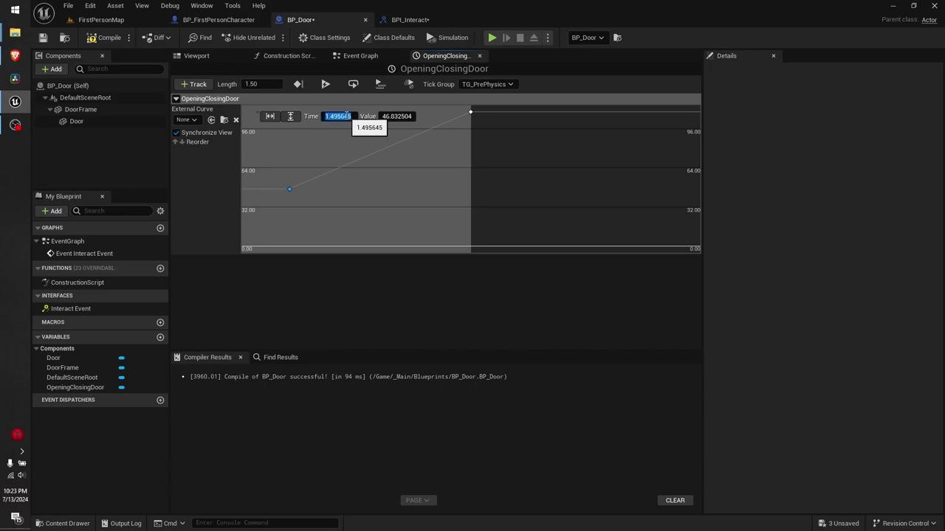
pyautogui.write('0')
pyautogui.click(405, 116)
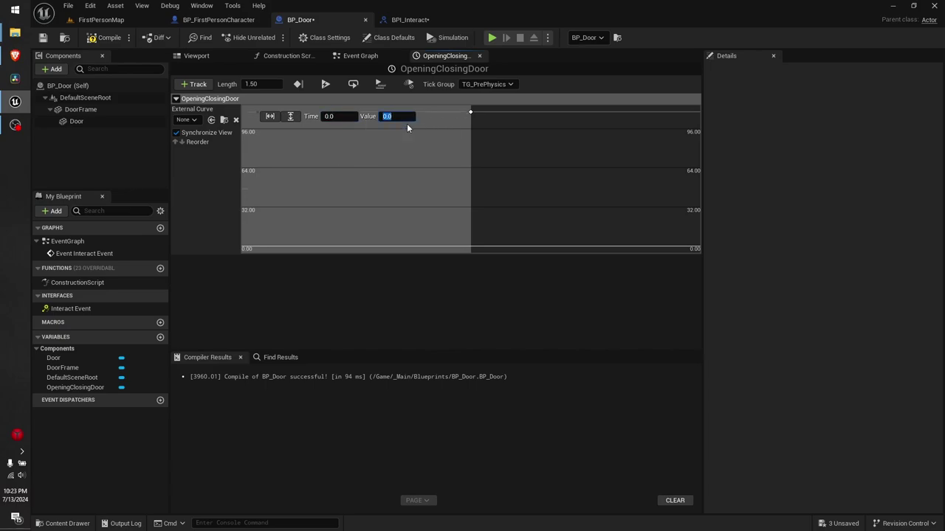
pyautogui.press('Return')
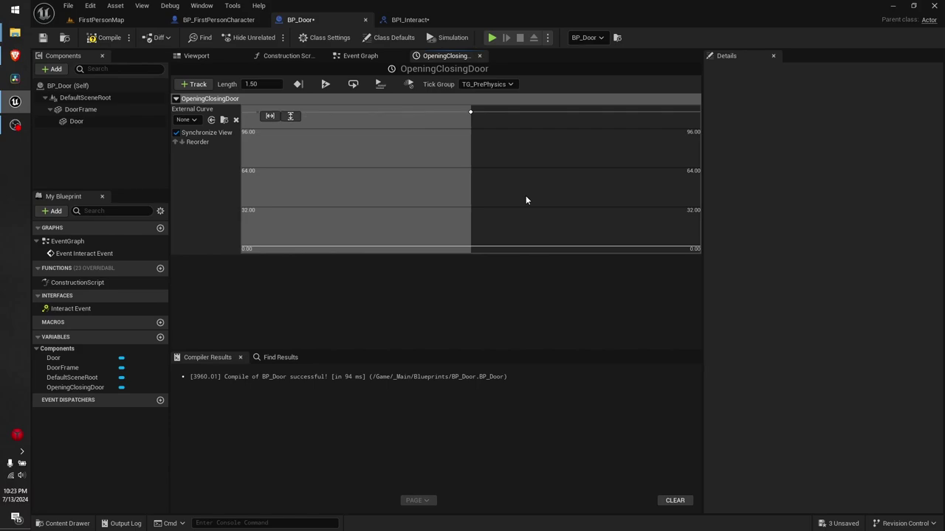
pyautogui.moveTo(526, 196); pyautogui.dragTo(584, 195, button='right')
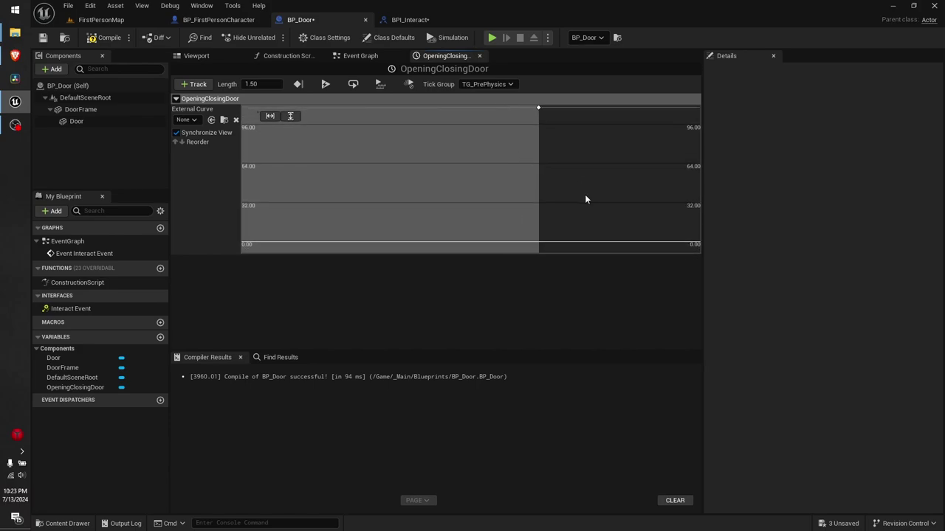
pyautogui.click(270, 116)
pyautogui.click(289, 116)
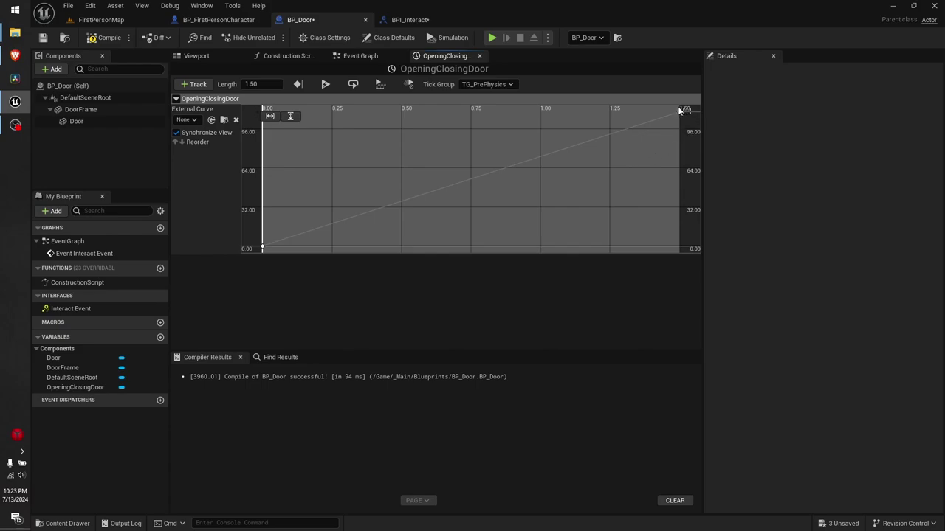
# Set both curve keys to Auto interpolation, compile BP_Door, and return to the Event Graph.
pyautogui.moveTo(243, 259); pyautogui.dragTo(413, 220)
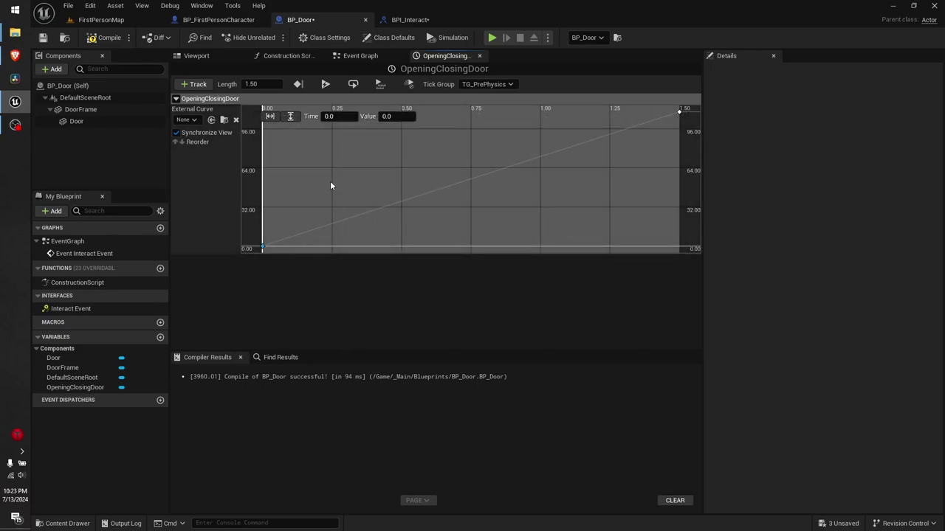
pyautogui.click(259, 178)
pyautogui.scroll(-2, 586, 167)
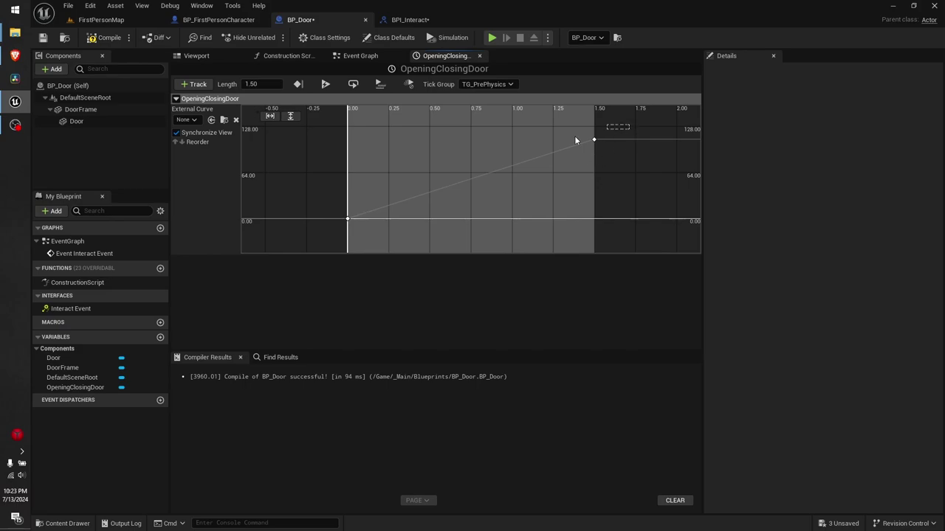
pyautogui.moveTo(620, 127); pyautogui.dragTo(308, 246)
pyautogui.rightClick(595, 138)
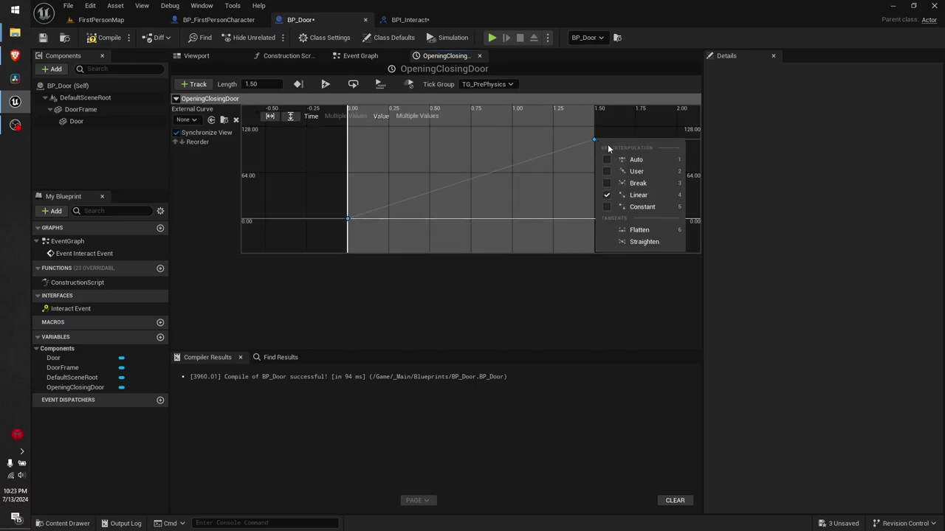
pyautogui.click(642, 159)
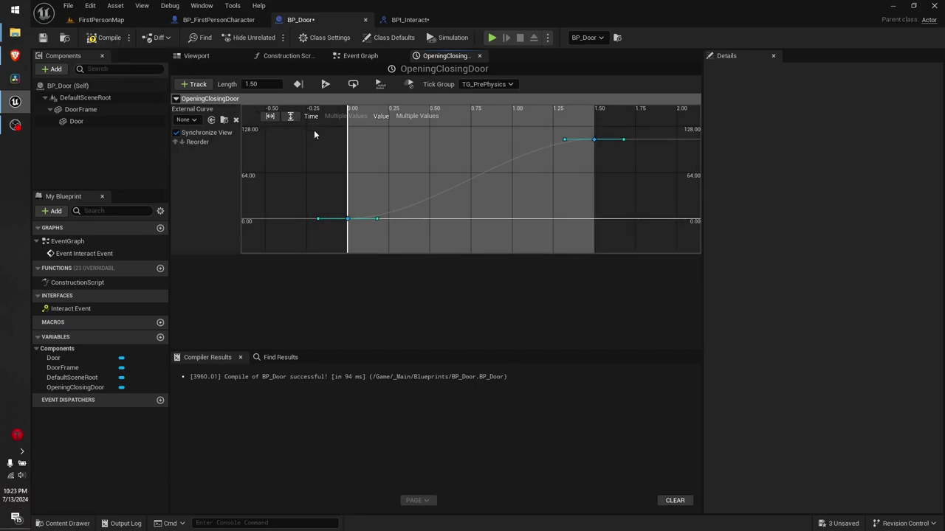
pyautogui.click(104, 37)
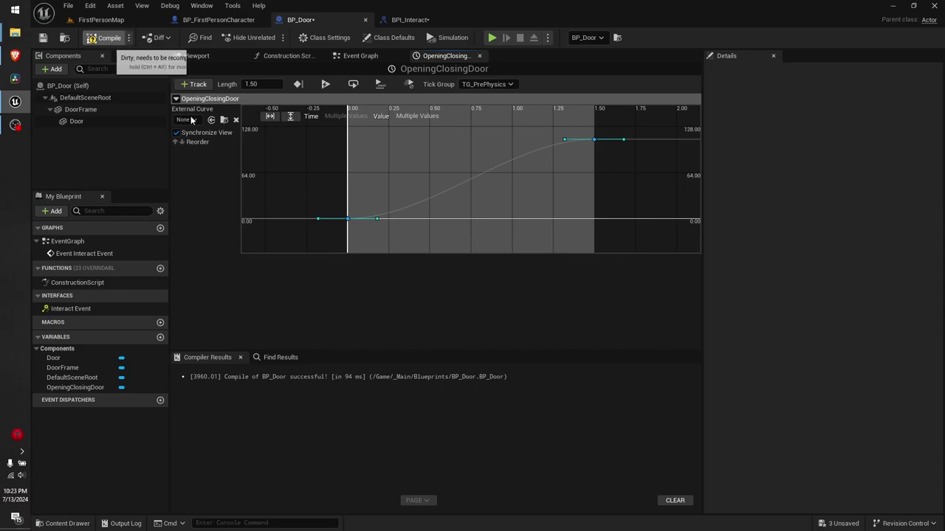
pyautogui.click(366, 56)
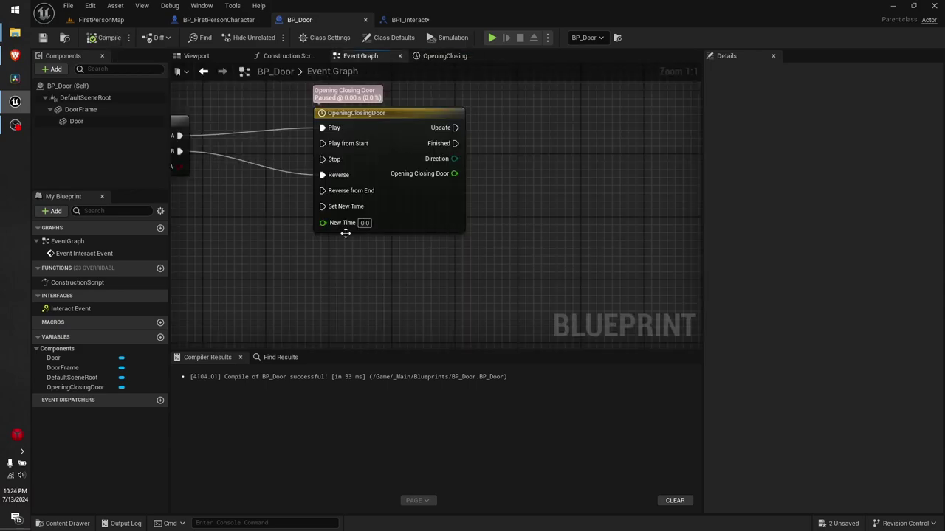
pyautogui.moveTo(343, 233)
pyautogui.mouseDown(button='right')
pyautogui.moveTo(411, 256)
pyautogui.moveTo(594, 239)
pyautogui.moveTo(434, 236)
pyautogui.mouseUp(button='right')
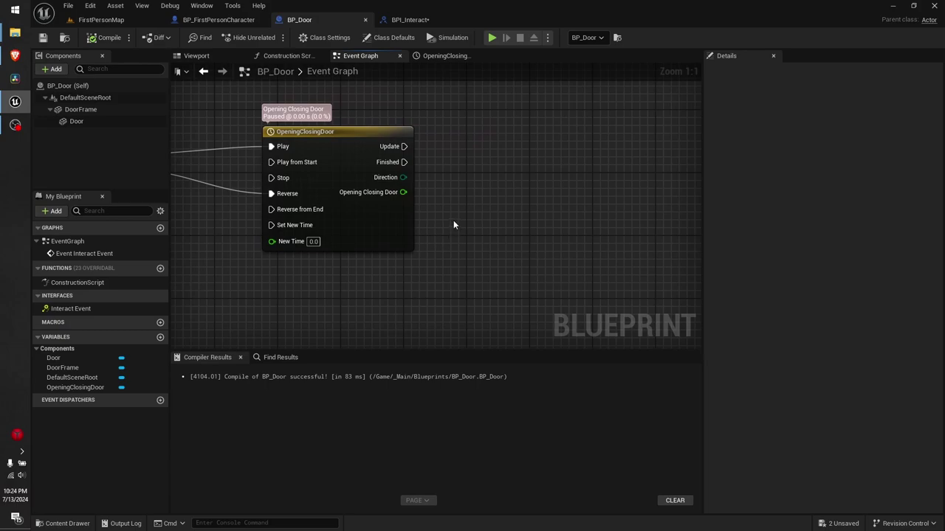
pyautogui.moveTo(470, 213); pyautogui.dragTo(424, 224, button='right')
pyautogui.moveTo(570, 179)
pyautogui.mouseDown(button='right')
pyautogui.moveTo(521, 175)
pyautogui.moveTo(830, 155)
pyautogui.moveTo(632, 169)
pyautogui.moveTo(475, 158)
pyautogui.moveTo(524, 160)
pyautogui.mouseUp(button='right')
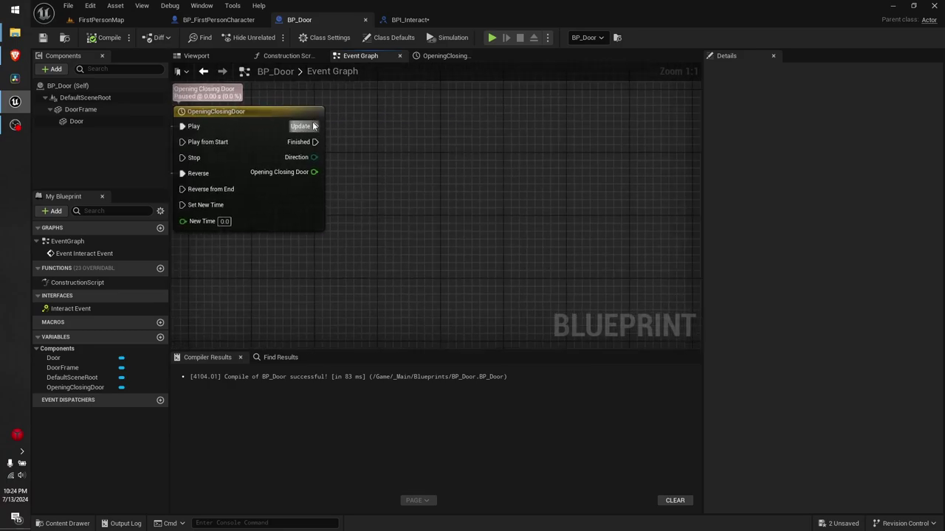
pyautogui.moveTo(314, 127); pyautogui.dragTo(451, 128)
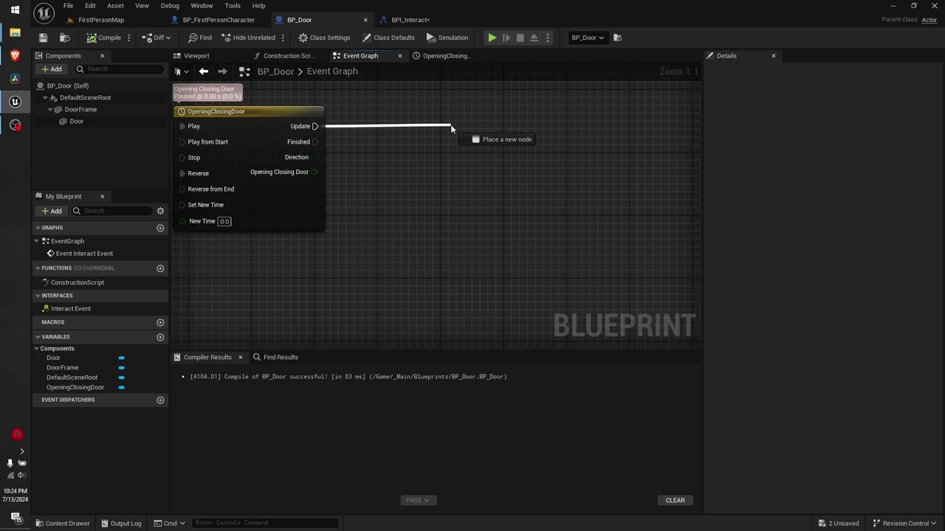
pyautogui.moveTo(452, 128); pyautogui.dragTo(454, 132)
pyautogui.scroll(-10, 549, 236)
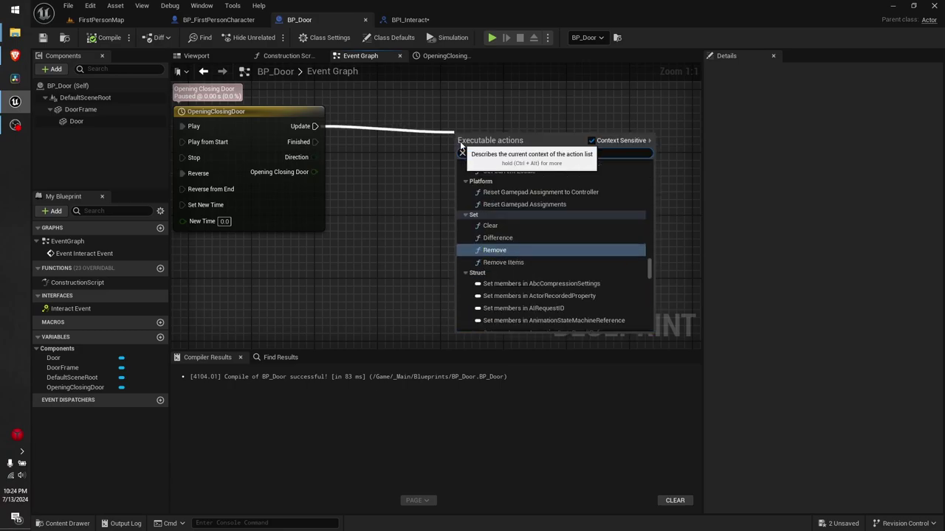
pyautogui.write('set relative ro')
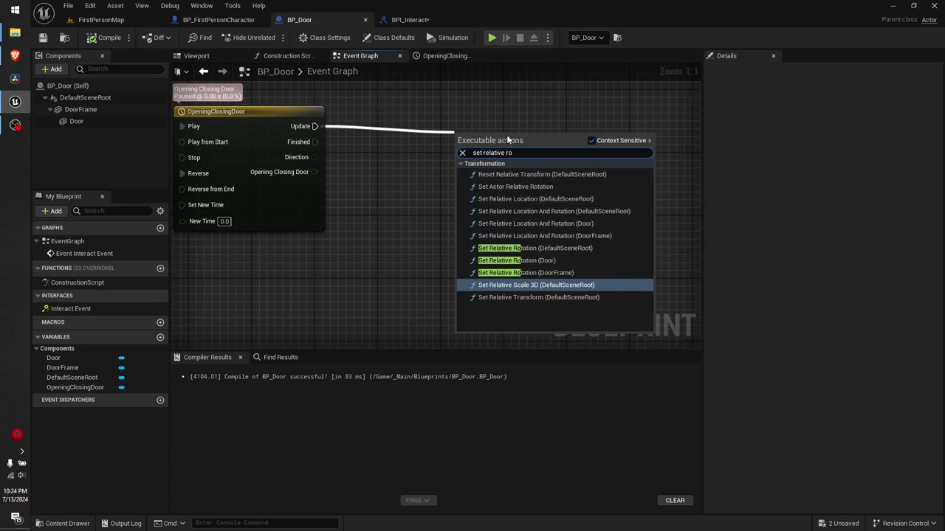
pyautogui.click(375, 277)
pyautogui.moveTo(375, 277); pyautogui.dragTo(384, 226, button='right')
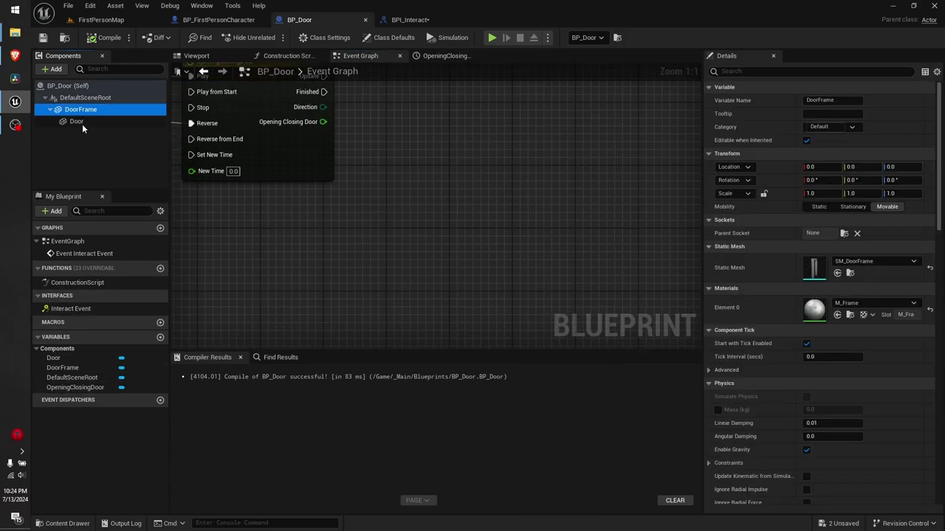
# Add a Door reference and a Set Relative Rotation node fired by the timeline's Update output.
pyautogui.moveTo(82, 124); pyautogui.dragTo(373, 209)
pyautogui.moveTo(478, 232); pyautogui.dragTo(410, 243, button='right')
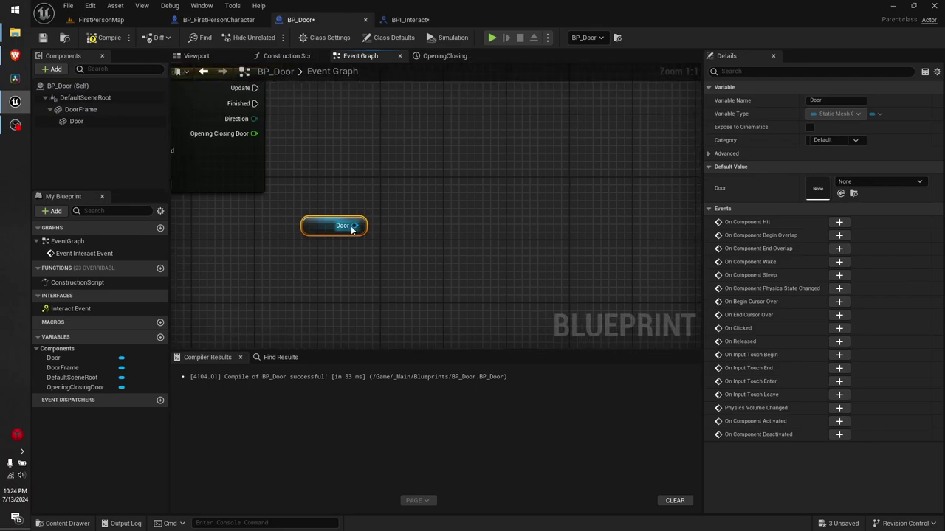
pyautogui.moveTo(355, 225); pyautogui.dragTo(389, 182)
pyautogui.write('set rel')
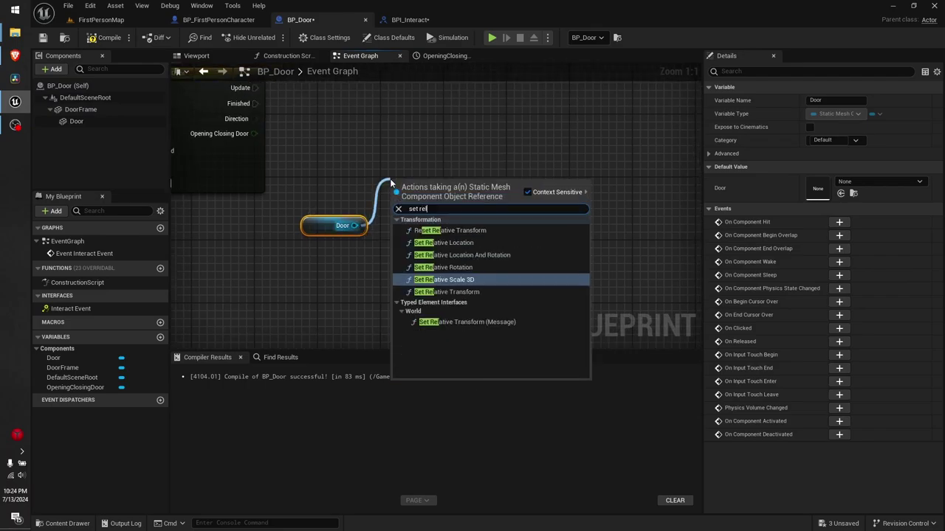
pyautogui.write('ative rot')
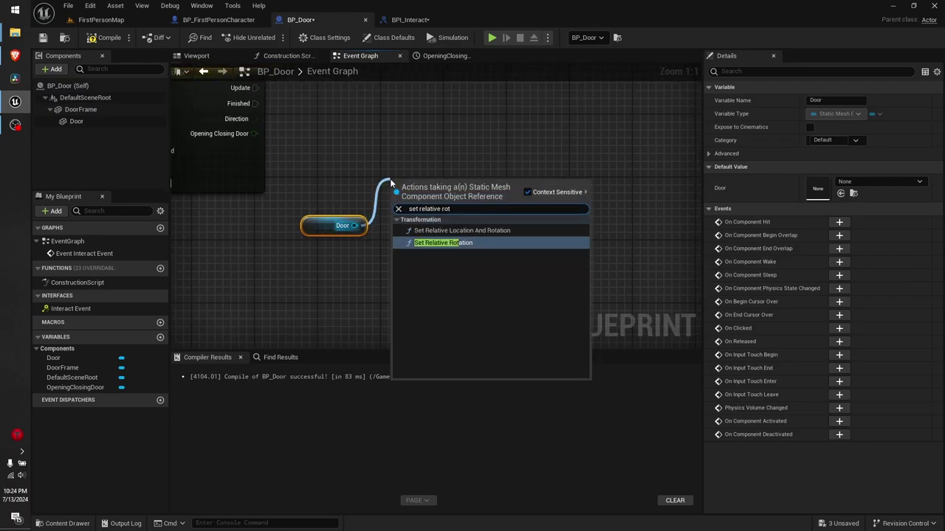
pyautogui.press('Return')
pyautogui.moveTo(424, 209)
pyautogui.mouseDown()
pyautogui.moveTo(430, 89)
pyautogui.moveTo(464, 125)
pyautogui.mouseUp()
pyautogui.moveTo(347, 149); pyautogui.dragTo(407, 162, button='right')
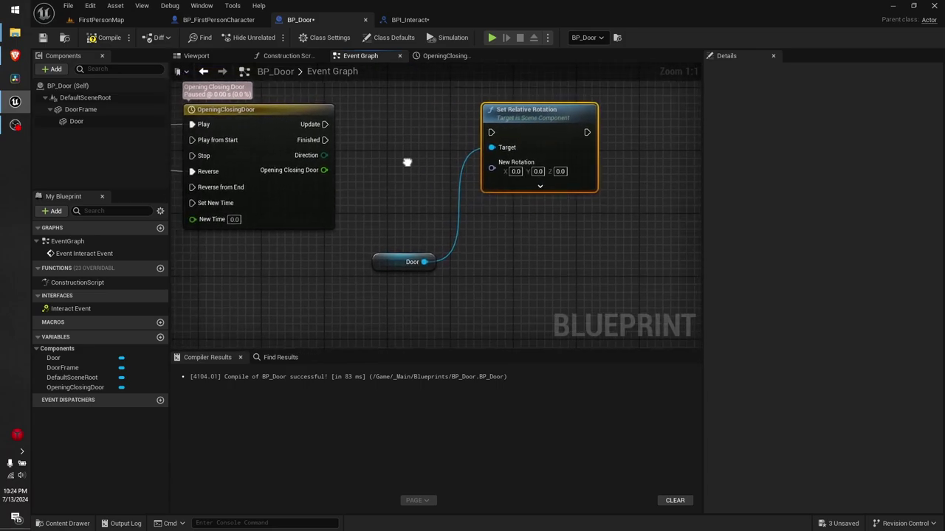
pyautogui.moveTo(324, 124); pyautogui.dragTo(492, 132)
pyautogui.moveTo(432, 261); pyautogui.dragTo(492, 146)
pyautogui.moveTo(526, 243); pyautogui.dragTo(513, 256, button='right')
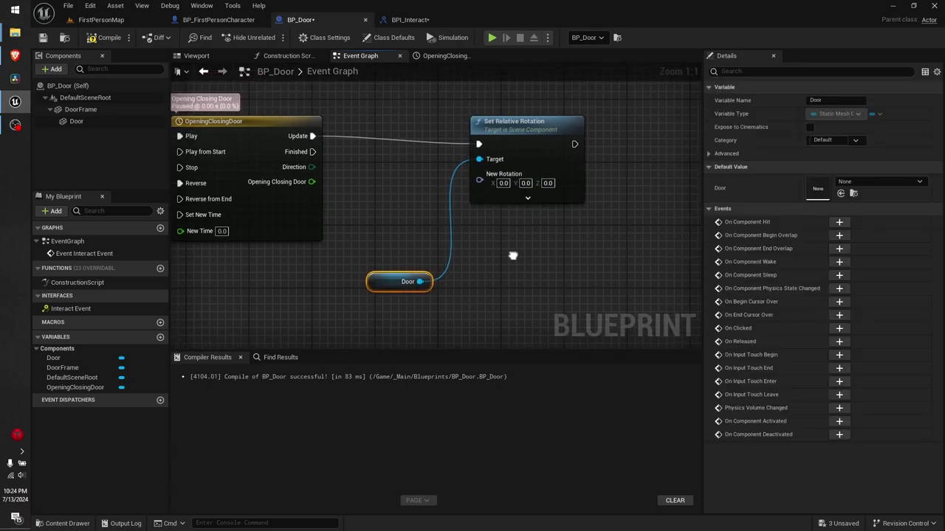
# Create a Make Rotator fed by the Opening Closing Door value and arrange the nodes.
pyautogui.moveTo(349, 213); pyautogui.dragTo(398, 226, button='right')
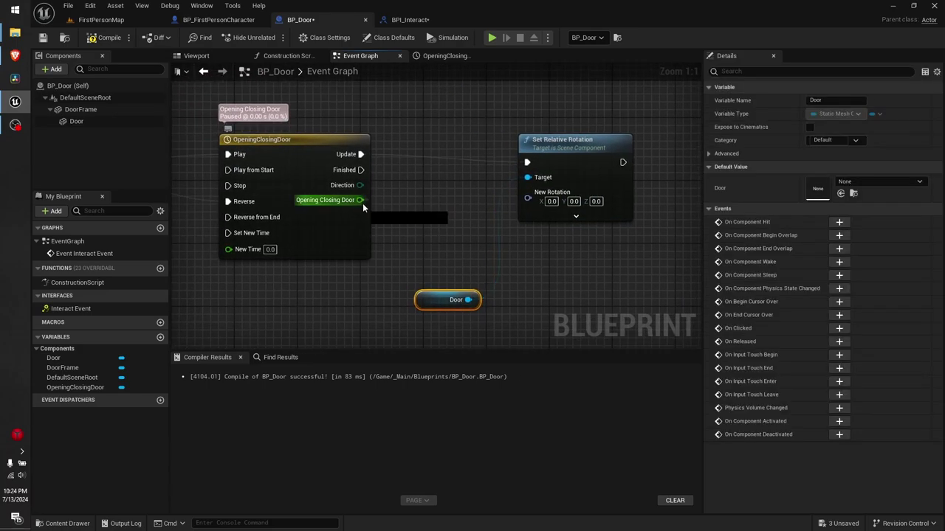
pyautogui.moveTo(361, 201); pyautogui.dragTo(539, 195)
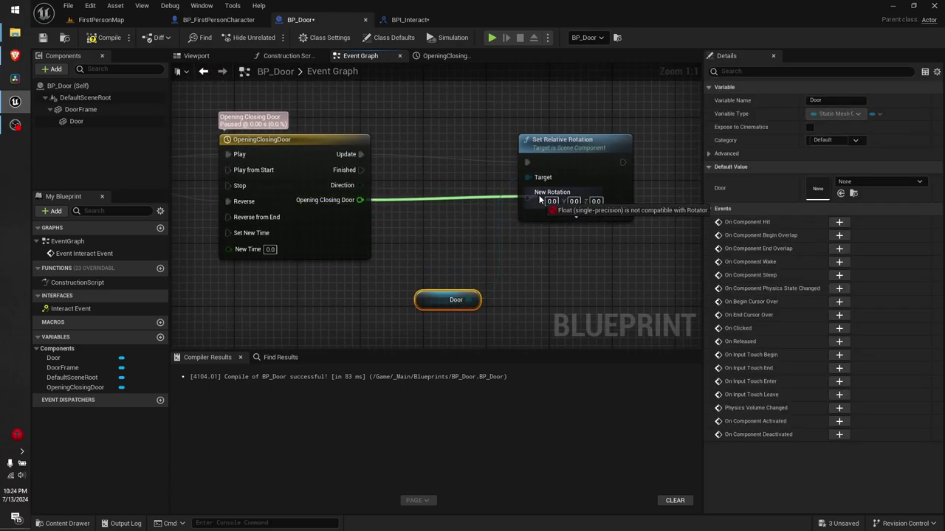
pyautogui.moveTo(539, 195)
pyautogui.mouseDown()
pyautogui.moveTo(417, 227)
pyautogui.moveTo(572, 204)
pyautogui.moveTo(425, 230)
pyautogui.mouseUp()
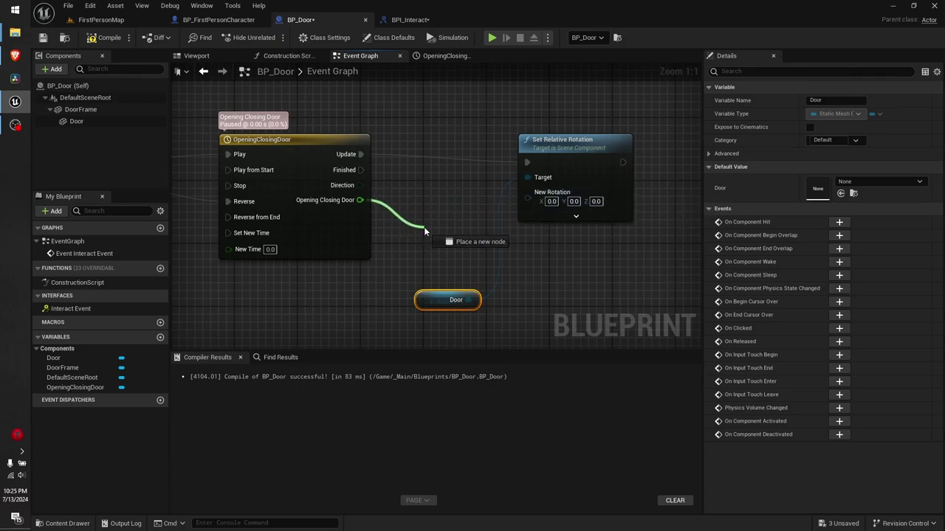
pyautogui.moveTo(424, 229); pyautogui.dragTo(431, 232)
pyautogui.write('m')
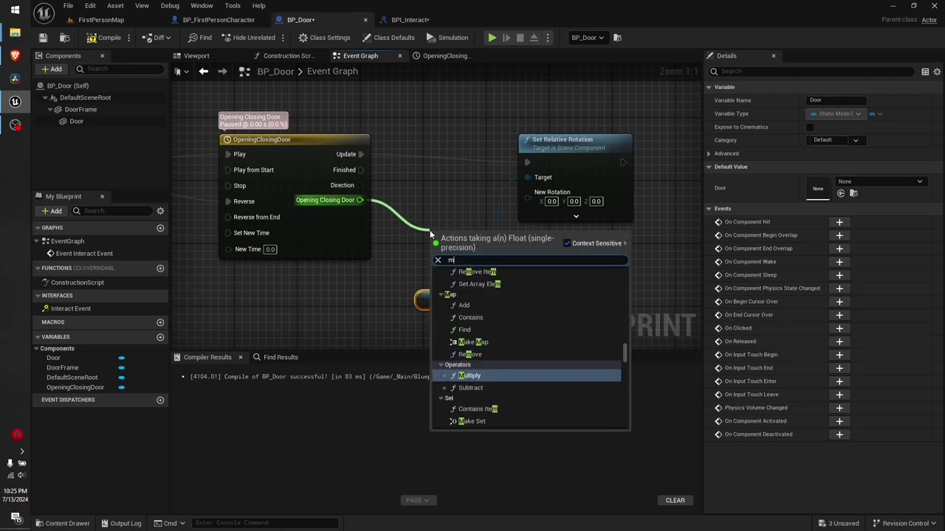
pyautogui.write('ake rot')
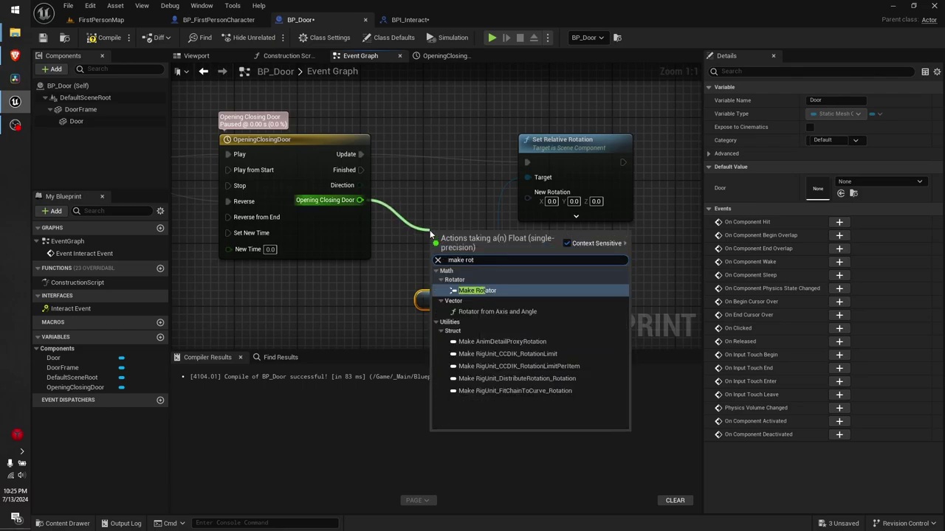
pyautogui.press('Return')
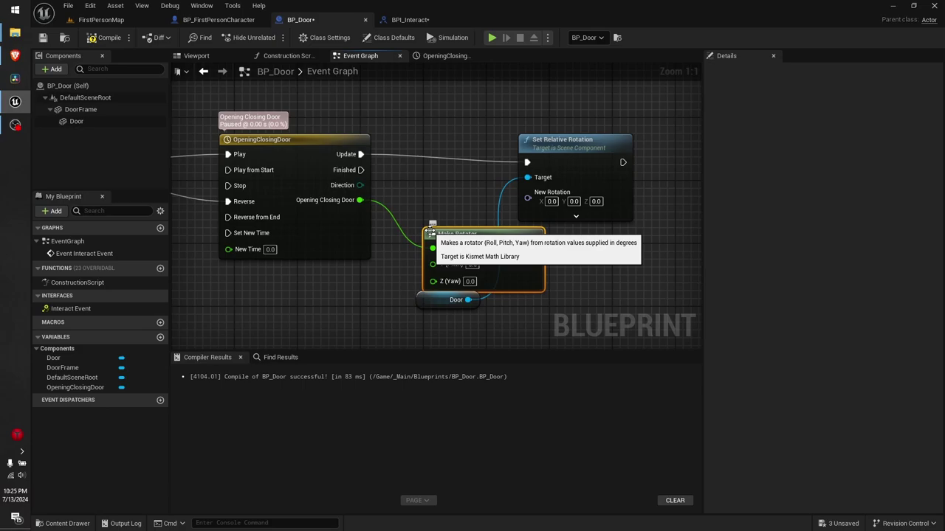
pyautogui.moveTo(536, 330); pyautogui.dragTo(471, 293, button='right')
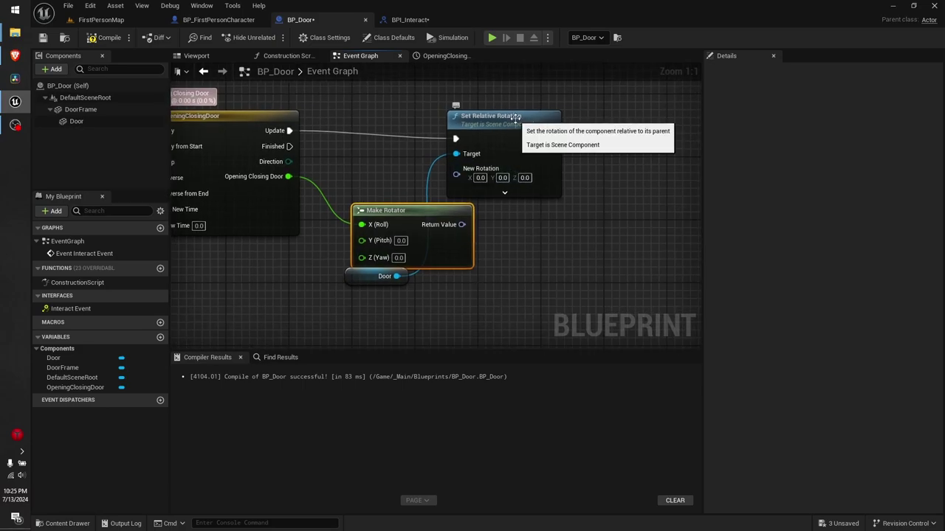
pyautogui.moveTo(513, 116); pyautogui.dragTo(582, 125)
pyautogui.moveTo(361, 279); pyautogui.dragTo(495, 287)
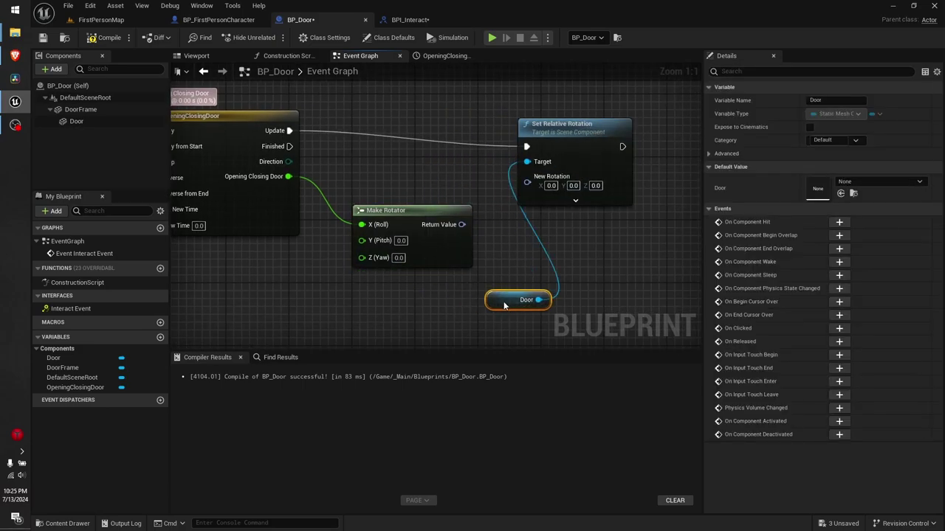
pyautogui.moveTo(414, 214); pyautogui.dragTo(422, 183)
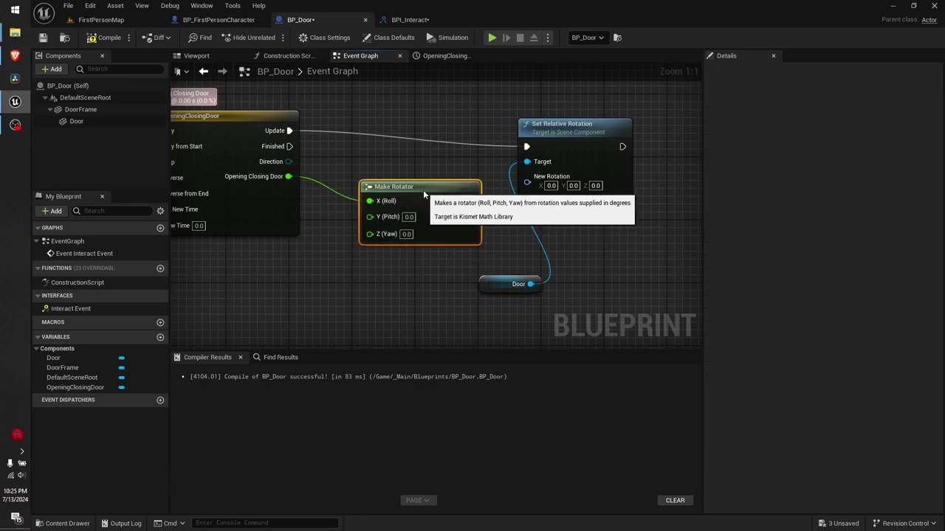
pyautogui.click(322, 184)
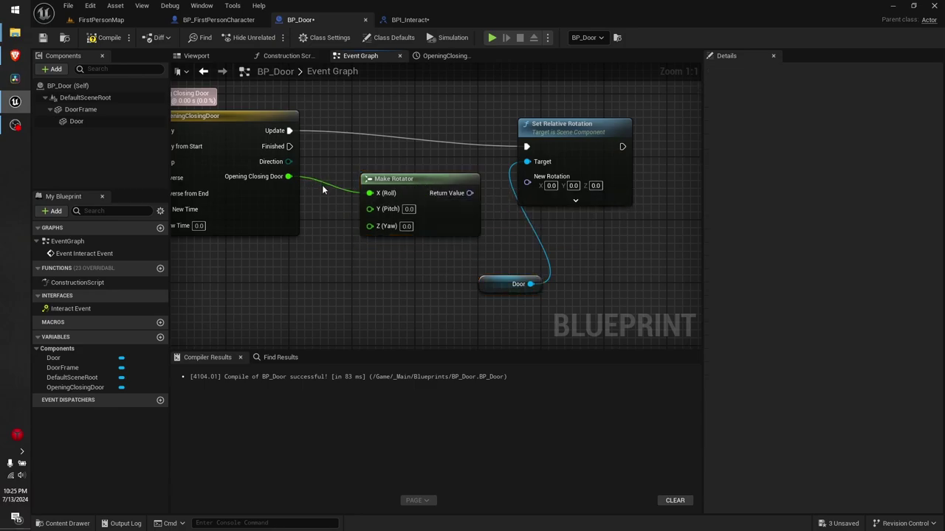
# Feed the timeline value into Make Rotator's Z (Yaw), wire its result to New Rotation, then save and compile.
pyautogui.keyDown('alt'); pyautogui.click(290, 177); pyautogui.keyUp('alt')
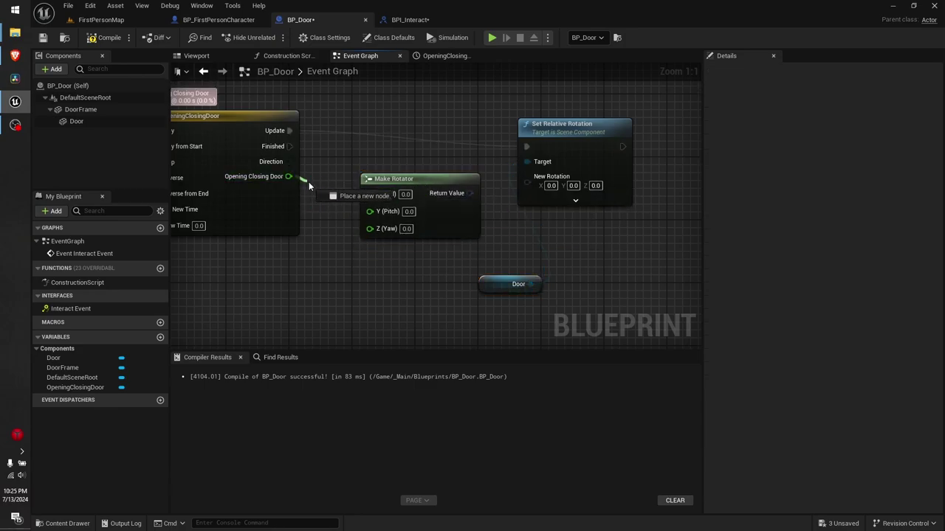
pyautogui.moveTo(290, 177); pyautogui.dragTo(369, 193)
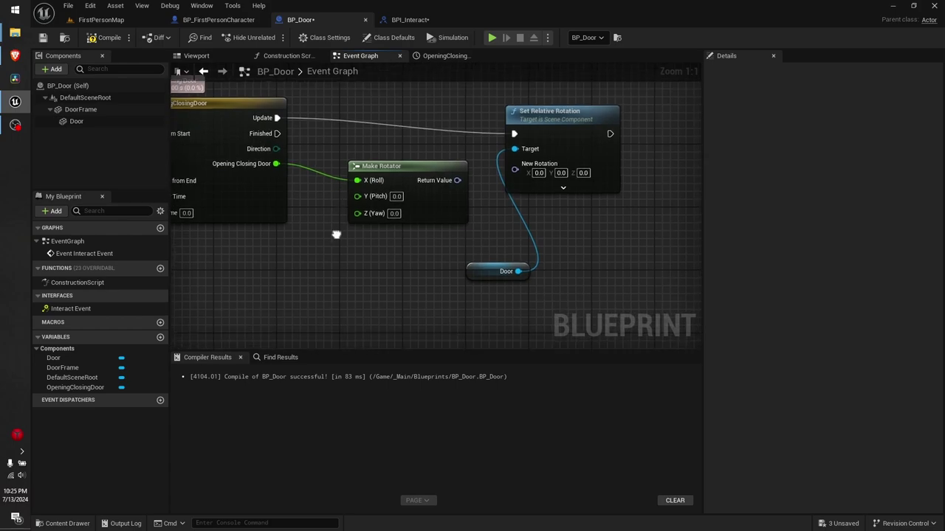
pyautogui.hotkey('ctrl', 's')
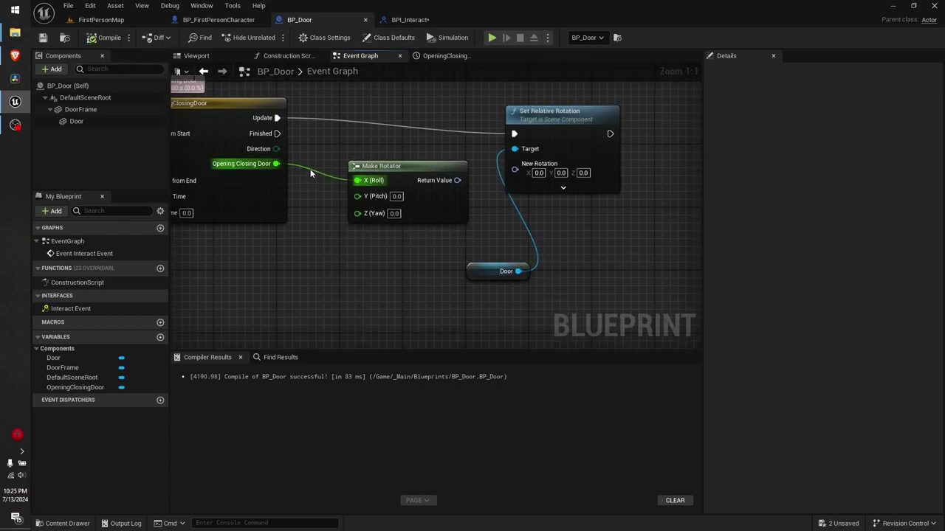
pyautogui.moveTo(276, 163)
pyautogui.keyDown('ctrl'); pyautogui.mouseDown()
pyautogui.moveTo(310, 169)
pyautogui.moveTo(358, 214)
pyautogui.mouseUp(); pyautogui.keyUp('ctrl')
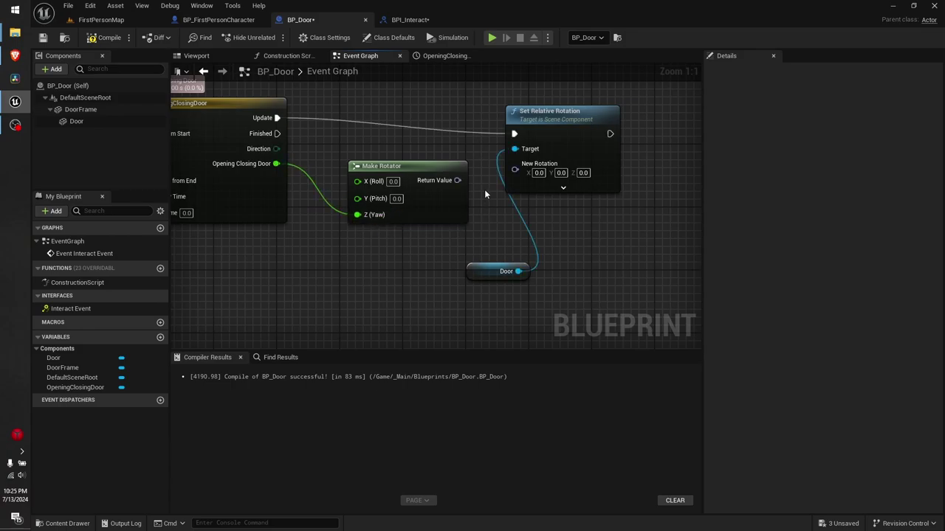
pyautogui.moveTo(457, 180)
pyautogui.mouseDown()
pyautogui.moveTo(538, 172)
pyautogui.moveTo(487, 267)
pyautogui.mouseUp()
pyautogui.moveTo(464, 259); pyautogui.dragTo(488, 237, button='right')
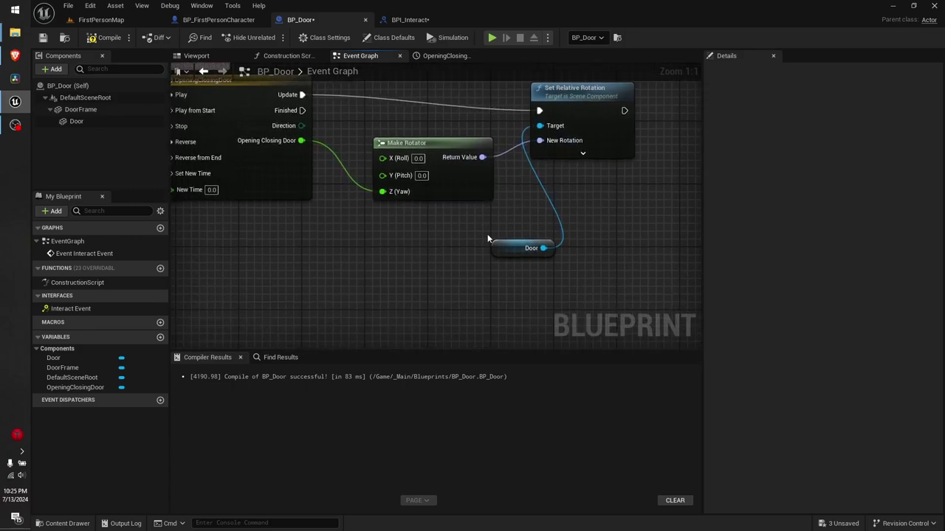
pyautogui.hotkey('ctrl', 's')
pyautogui.click(111, 38)
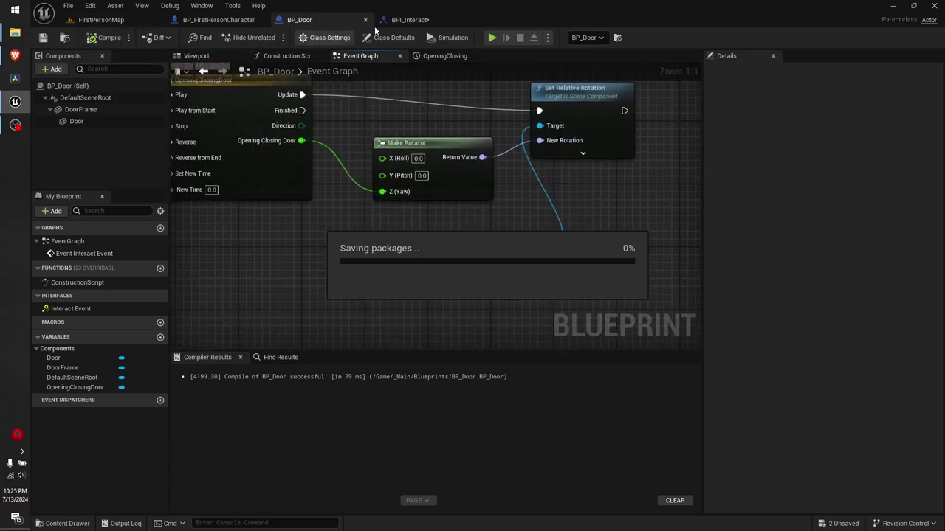
# Playtest the level, swinging the door open and walking through the doorway before ending the session.
pyautogui.click(491, 39)
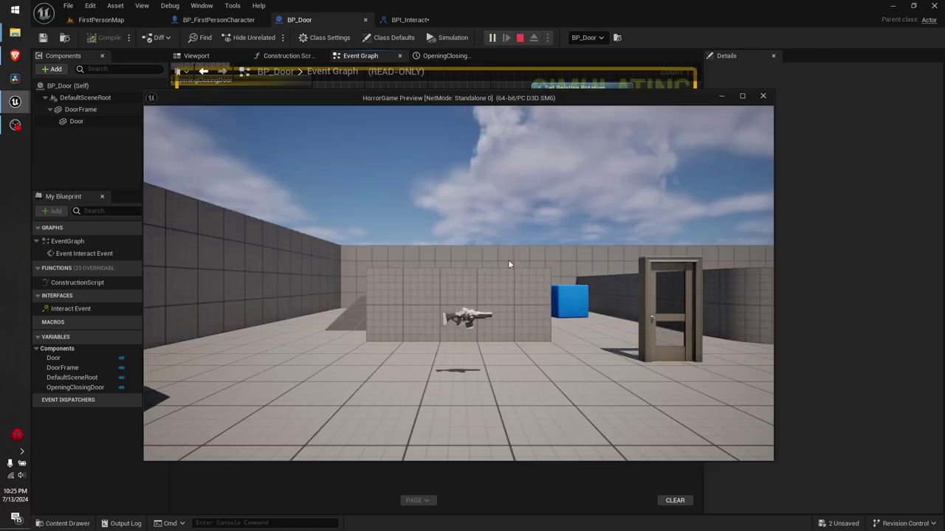
pyautogui.press('w')
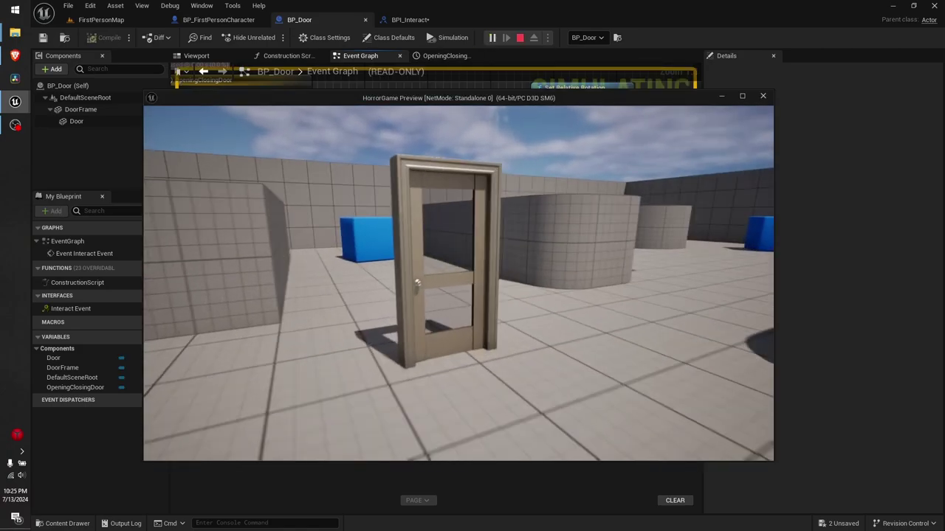
pyautogui.press('e')
pyautogui.press('s')
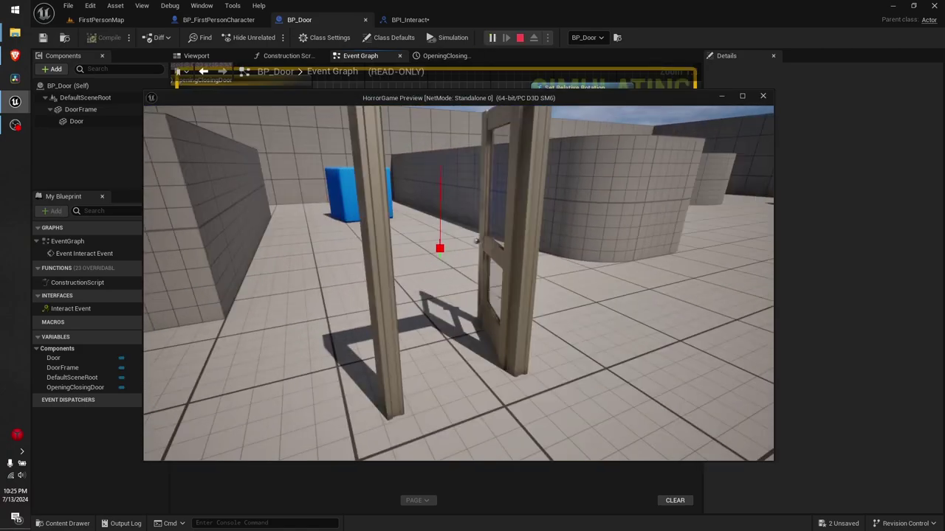
pyautogui.press('e')
pyautogui.press('e')
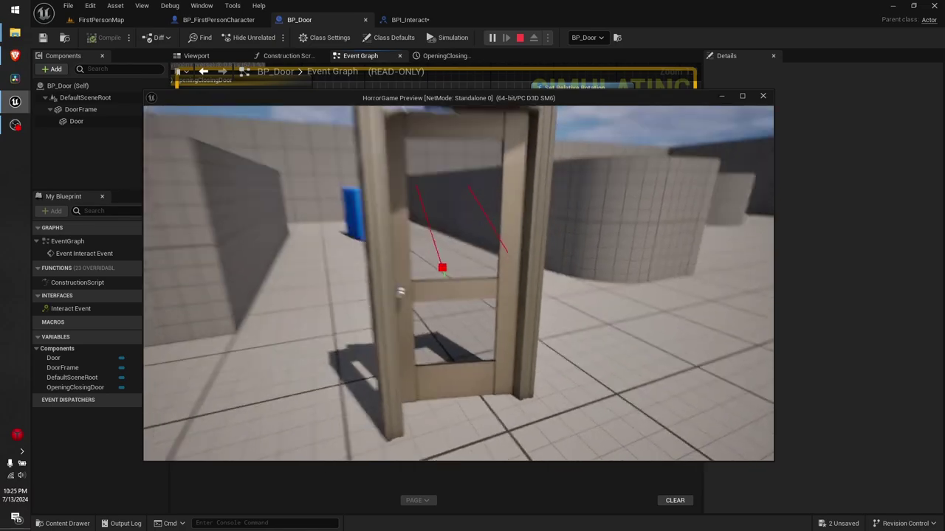
pyautogui.press('w')
pyautogui.press('w')
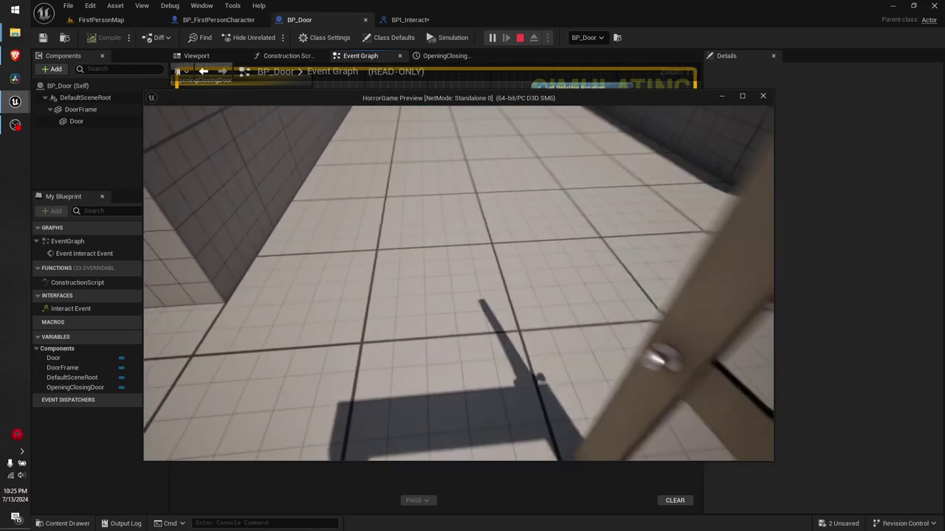
pyautogui.press('w')
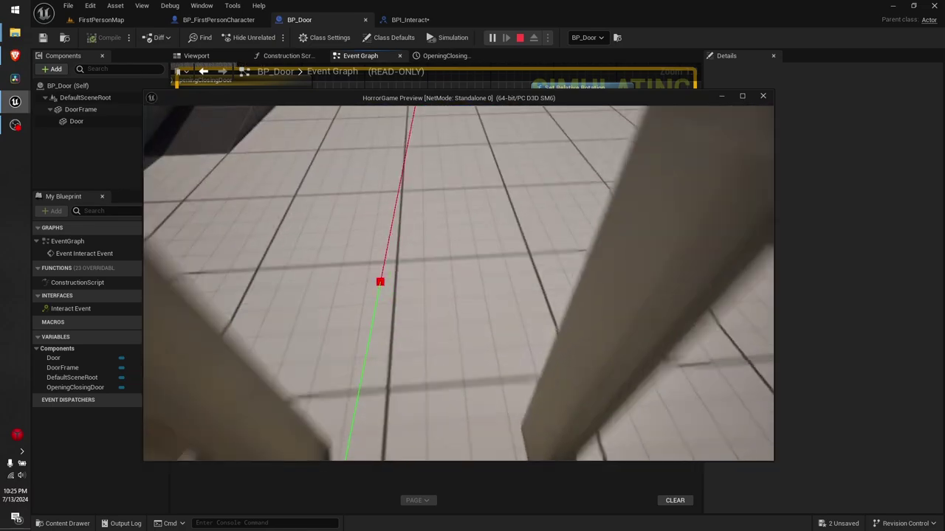
pyautogui.press('s')
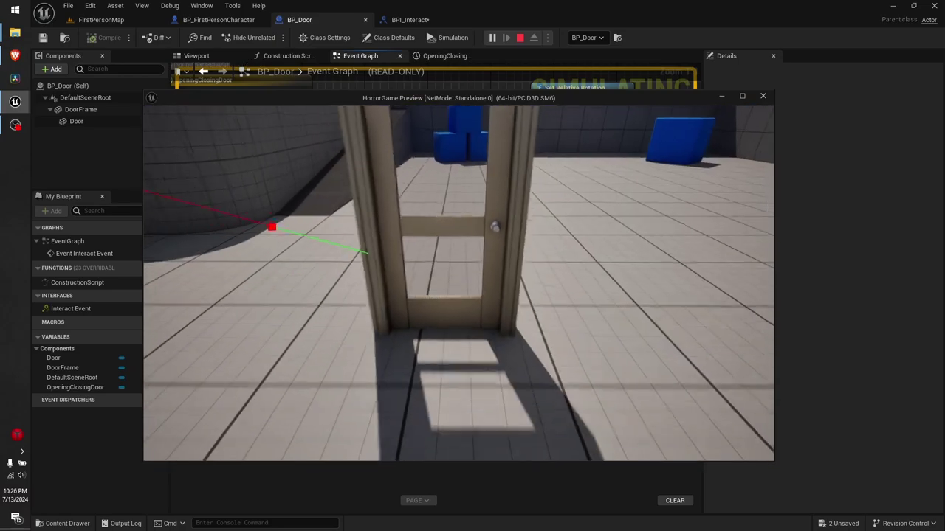
pyautogui.press('Escape')
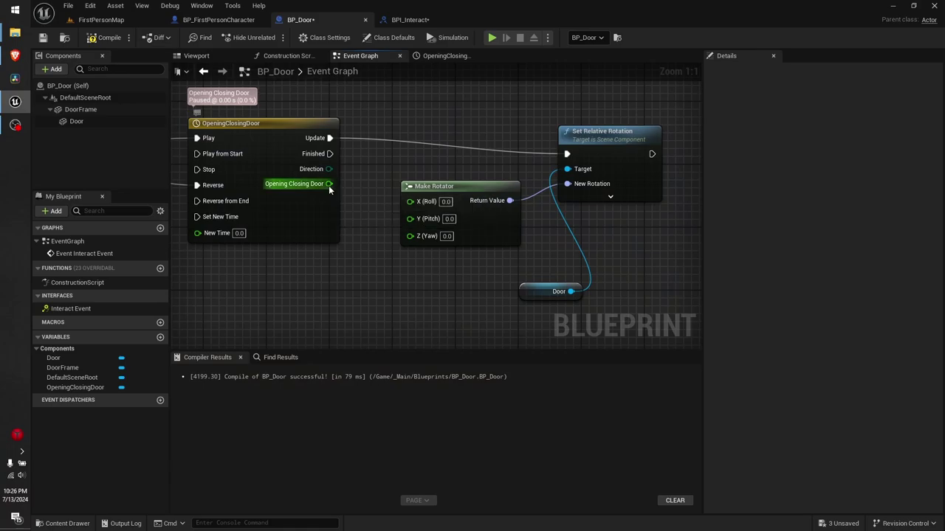
# Drive Make Rotator's Y (Pitch) from the timeline value, compile, and playtest the door swing.
pyautogui.moveTo(329, 183); pyautogui.dragTo(411, 218)
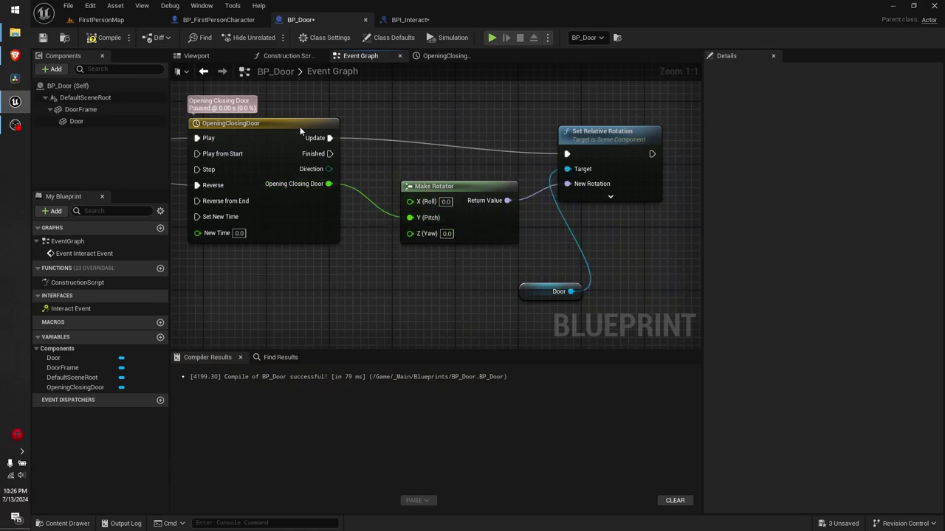
pyautogui.click(105, 38)
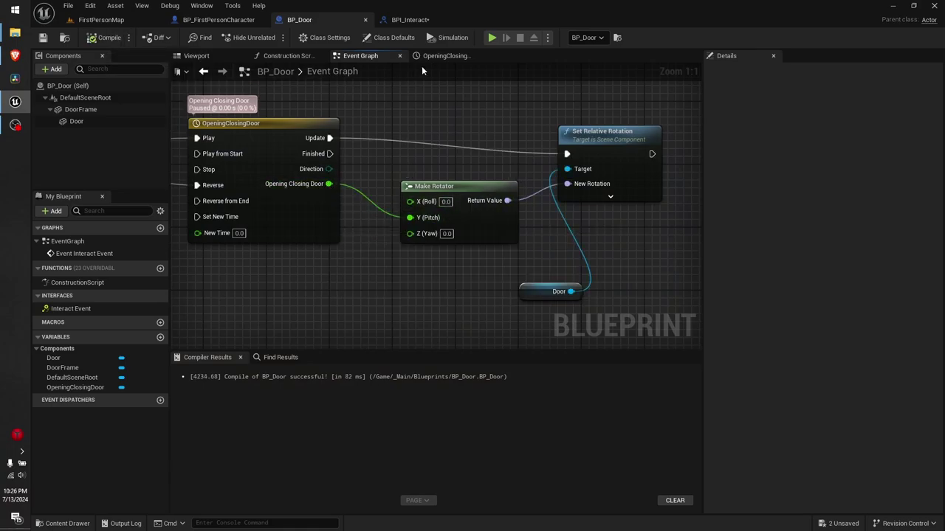
pyautogui.click(491, 37)
pyautogui.press('w')
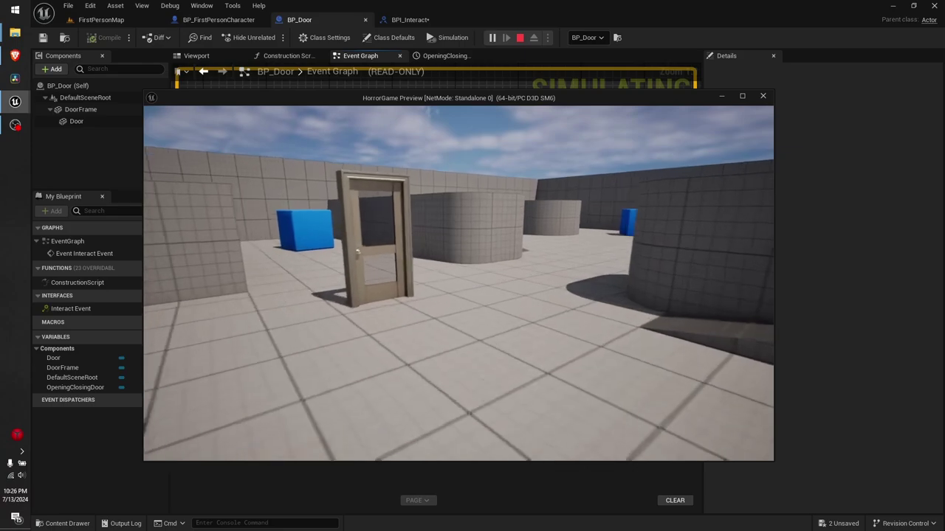
pyautogui.press('e')
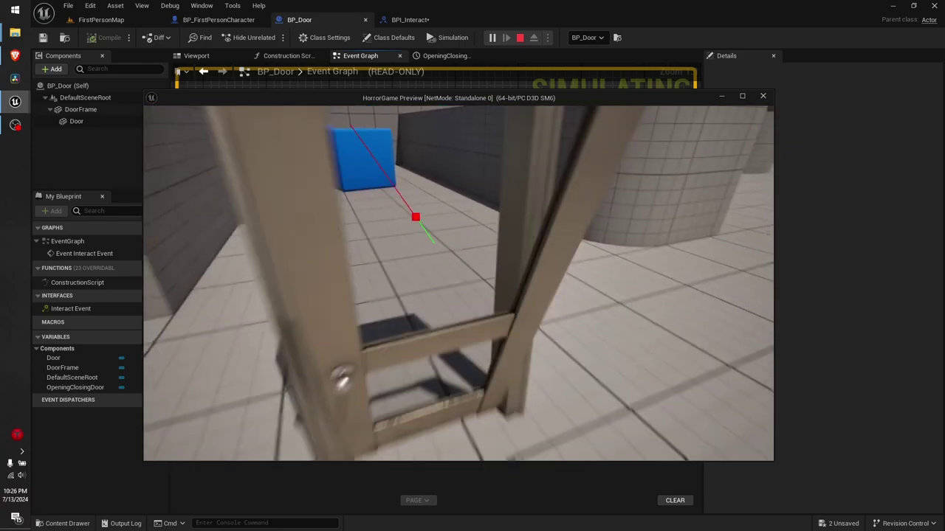
pyautogui.press('w')
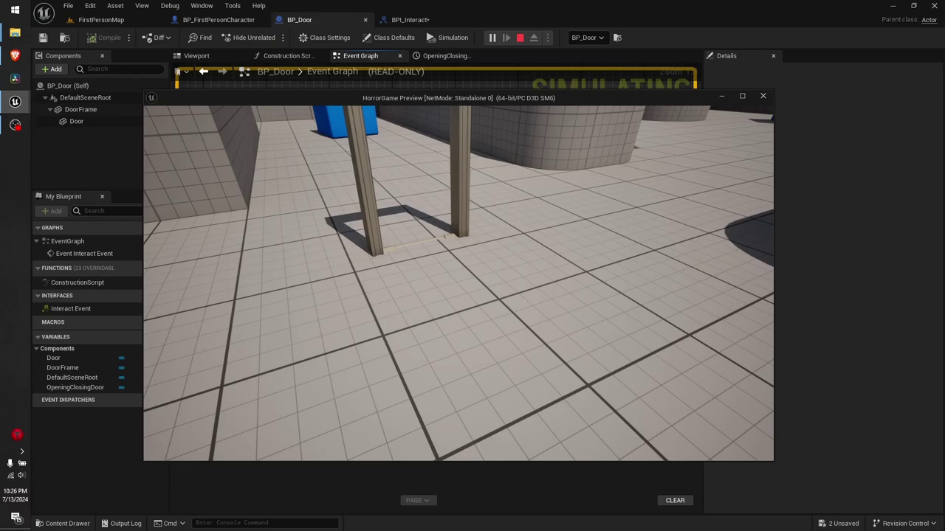
pyautogui.press('s')
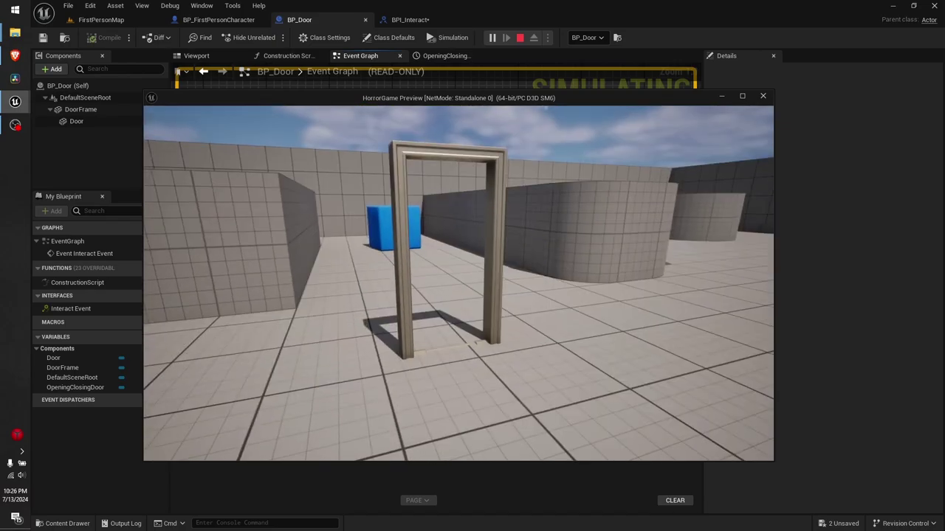
pyautogui.press('Escape')
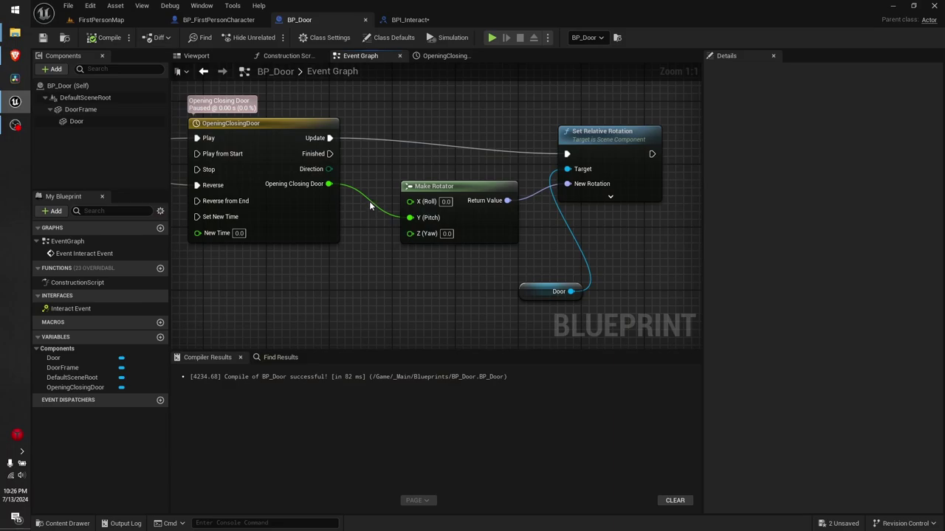
# Reroute the timeline wire to Make Rotator's X (Roll), compile, and playtest the tipping door.
pyautogui.moveTo(327, 184)
pyautogui.keyDown('ctrl'); pyautogui.mouseDown()
pyautogui.moveTo(413, 211)
pyautogui.moveTo(429, 201)
pyautogui.mouseUp(); pyautogui.keyUp('ctrl')
pyautogui.click(110, 34)
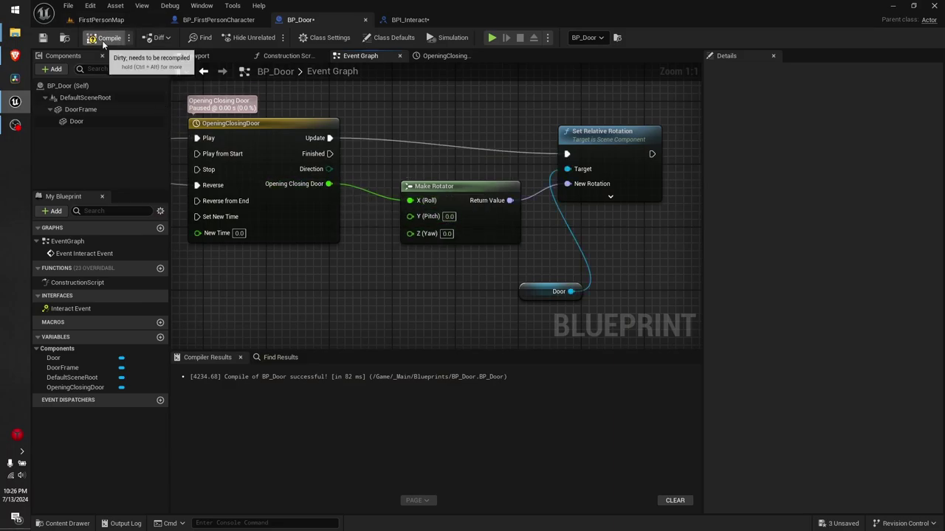
pyautogui.click(492, 37)
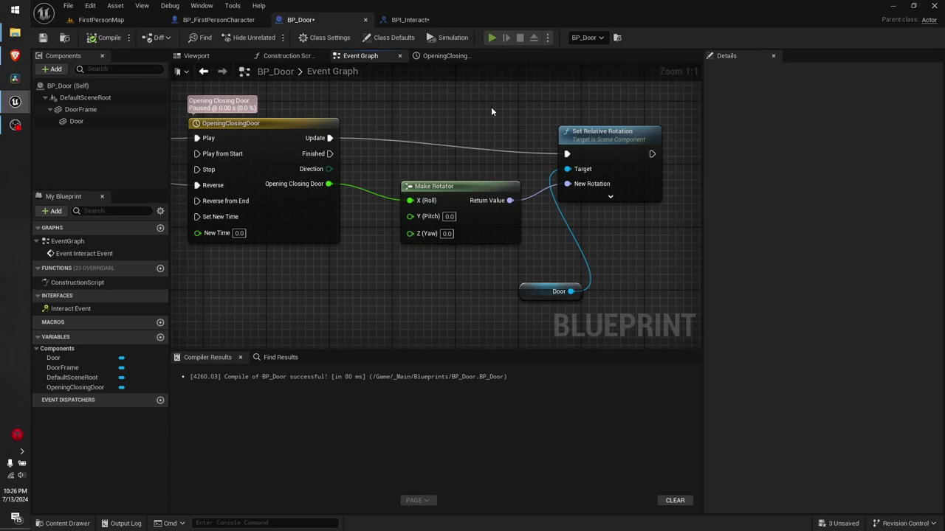
pyautogui.press('w')
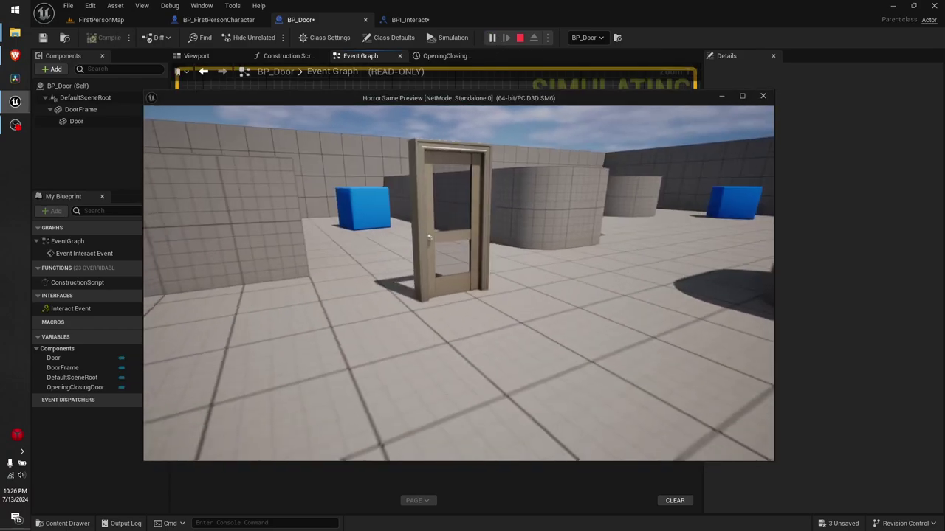
pyautogui.press('e')
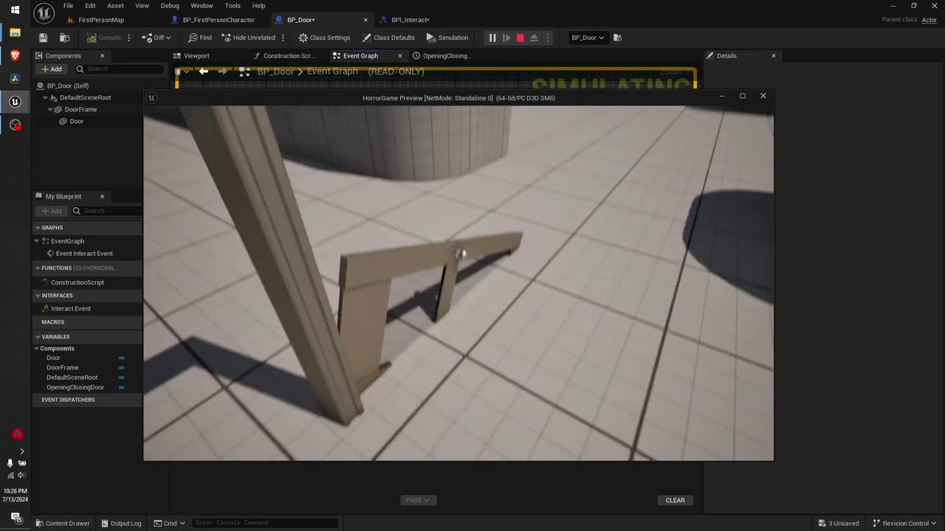
pyautogui.press('w')
pyautogui.press('s')
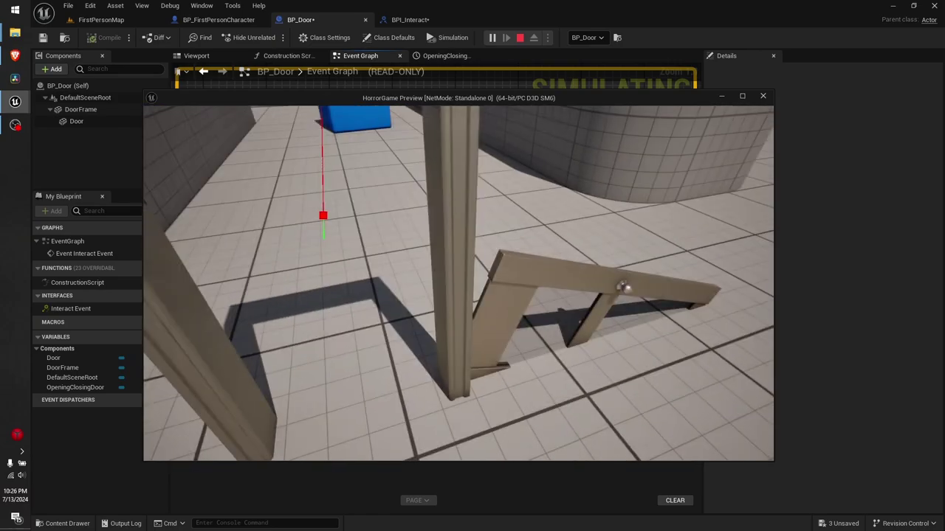
pyautogui.press('s')
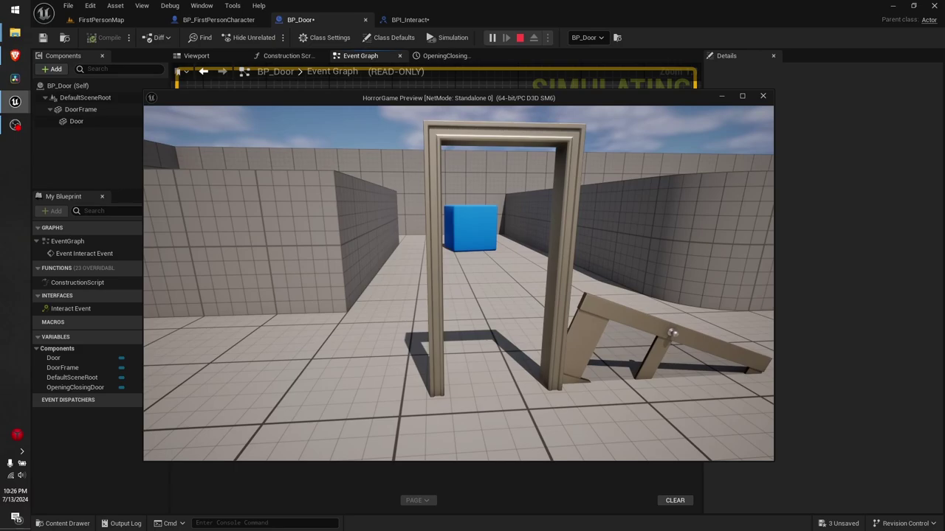
pyautogui.press('Escape')
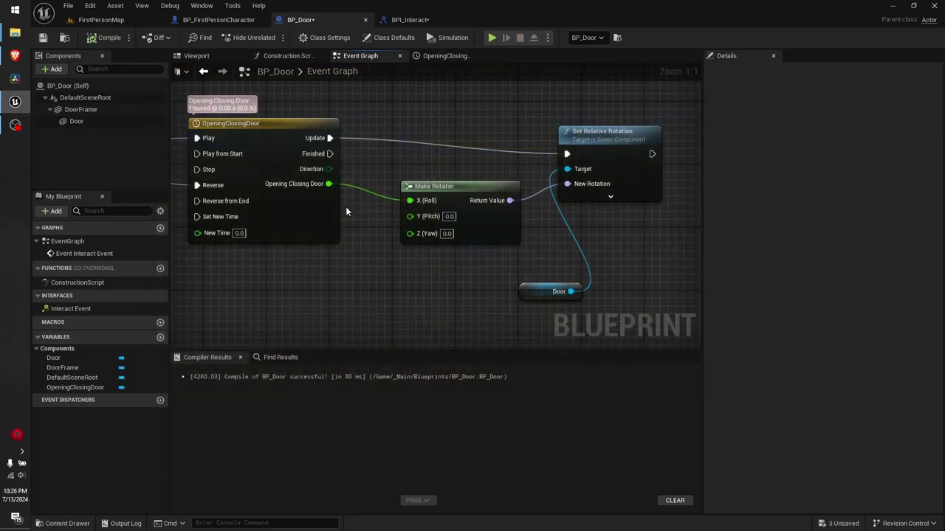
# Also connect the timeline value to Y (Pitch), compile, and playtest the door repeatedly.
pyautogui.moveTo(328, 183)
pyautogui.mouseDown()
pyautogui.moveTo(411, 216)
pyautogui.moveTo(411, 230)
pyautogui.mouseUp()
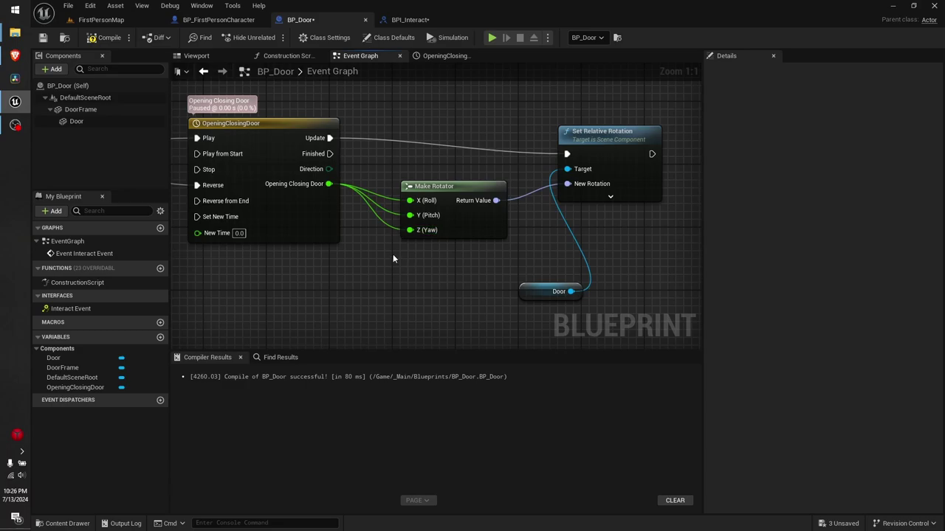
pyautogui.click(107, 37)
pyautogui.click(488, 38)
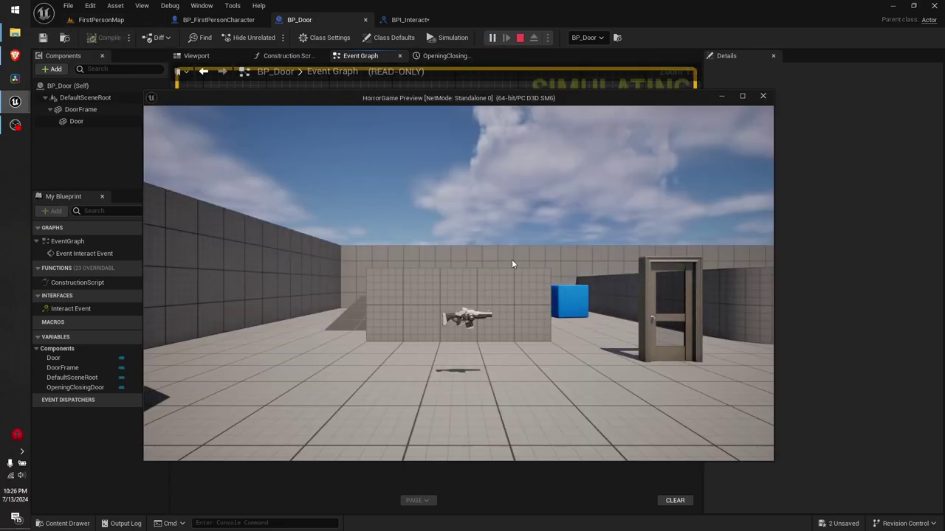
pyautogui.press('w')
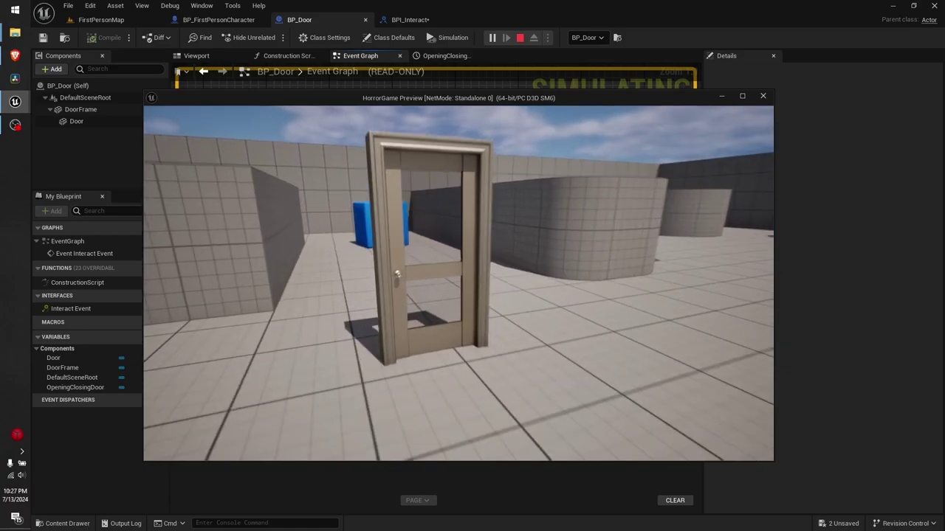
pyautogui.press('e')
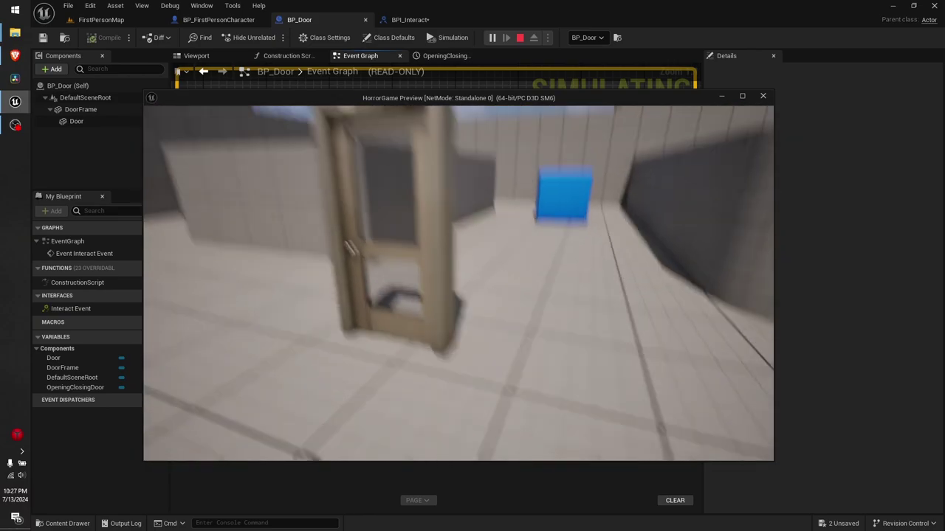
pyautogui.press('e')
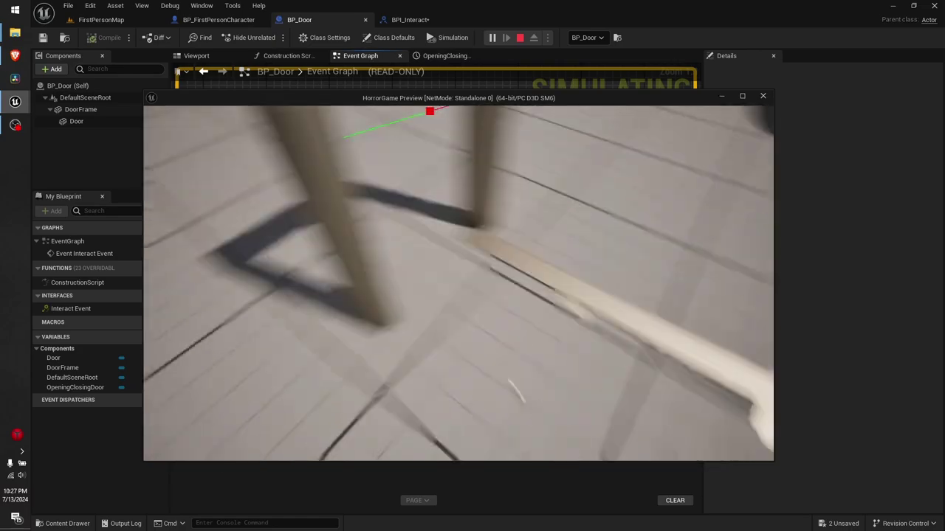
pyautogui.press('e')
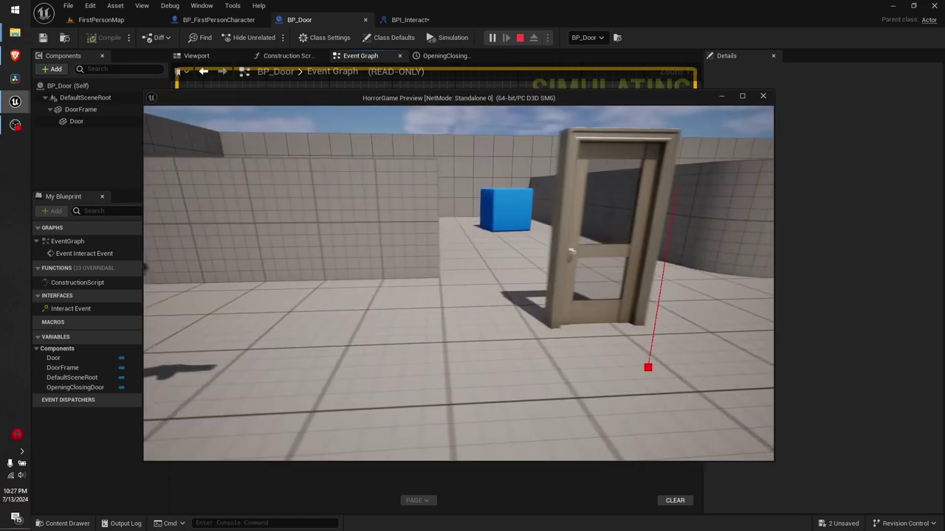
pyautogui.press('e')
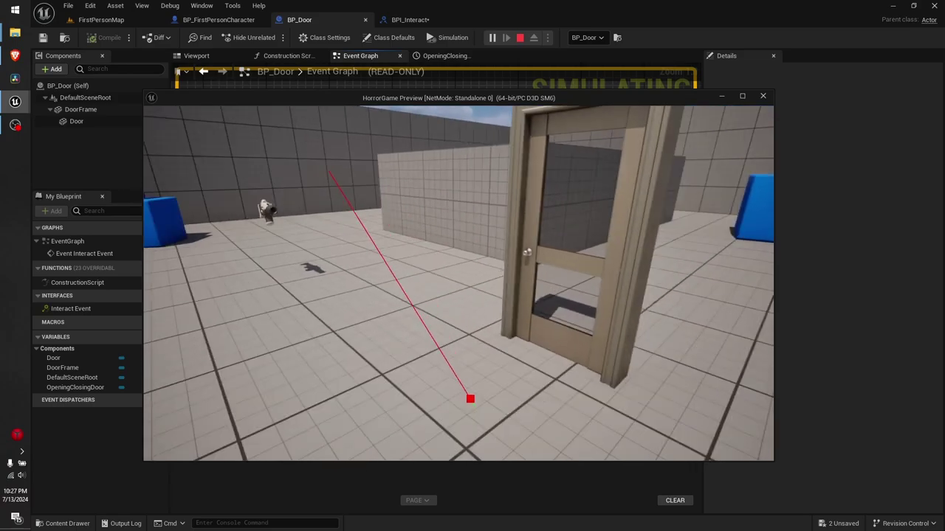
pyautogui.press('w')
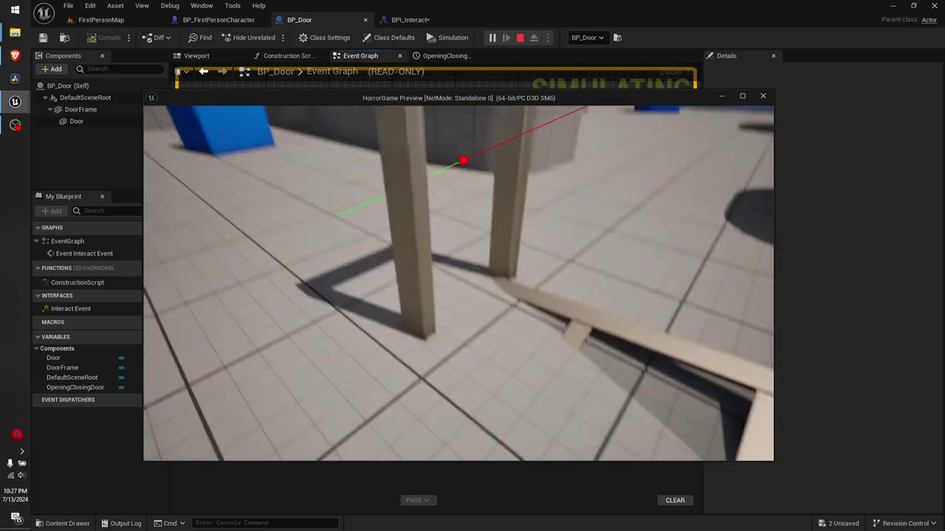
pyautogui.press('Escape')
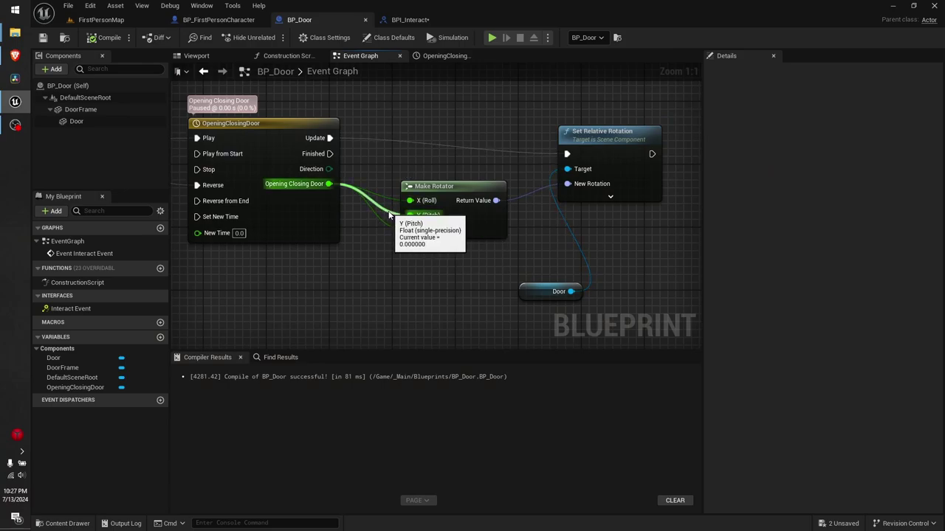
# Break the Make Rotator X (Roll) and Y (Pitch) links so only yaw remains, and save BP_Door.
pyautogui.keyDown('alt'); pyautogui.click(387, 197); pyautogui.keyUp('alt')
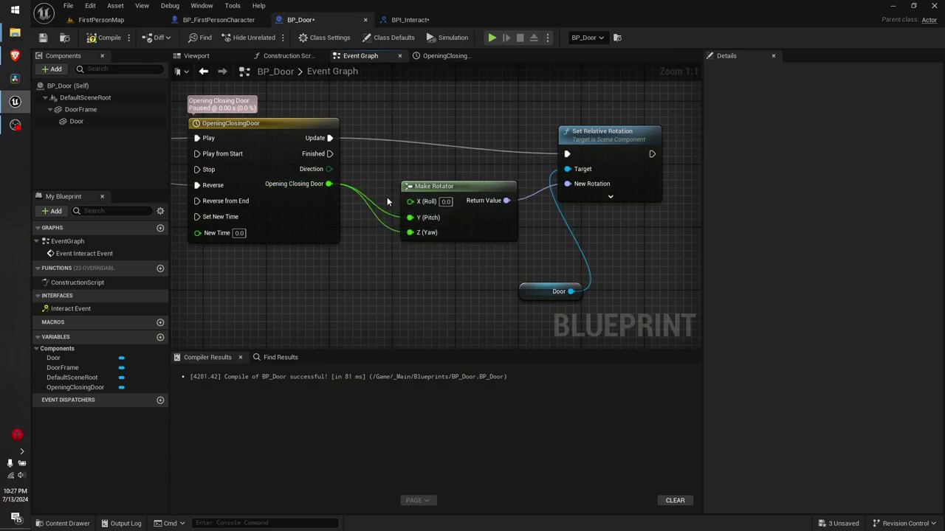
pyautogui.keyDown('alt'); pyautogui.click(387, 216); pyautogui.keyUp('alt')
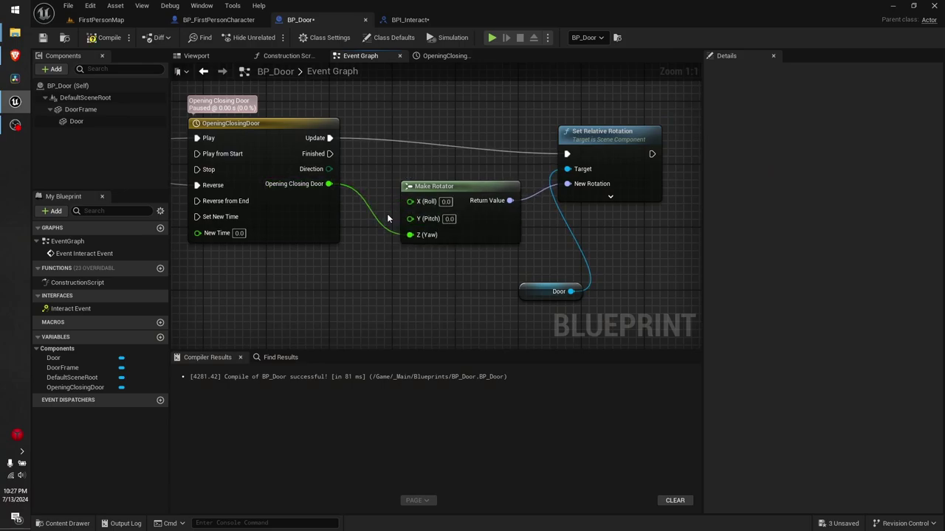
pyautogui.click(100, 19)
pyautogui.click(310, 19)
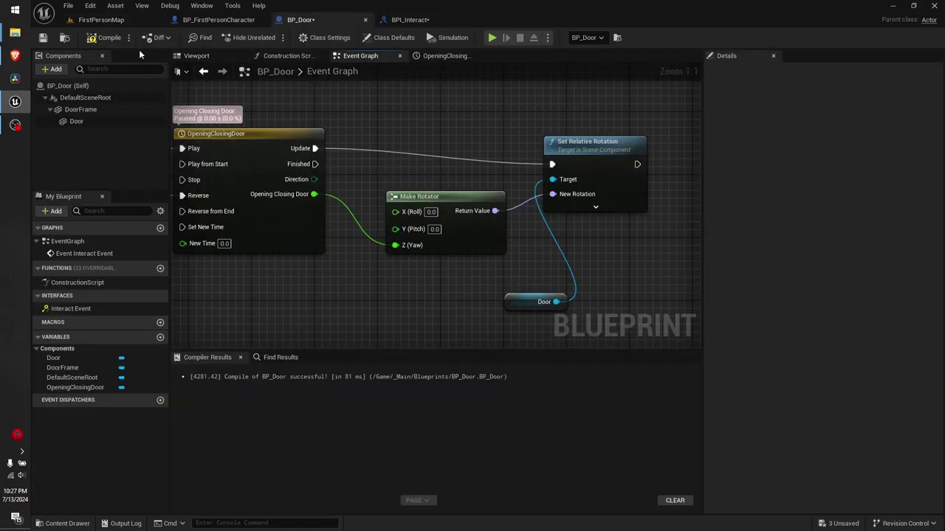
pyautogui.hotkey('ctrl', 's')
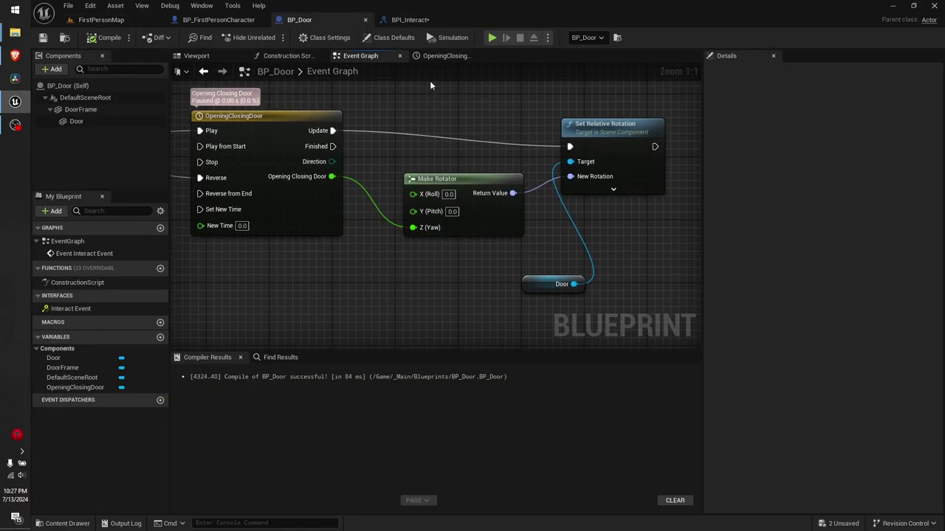
pyautogui.moveTo(414, 133); pyautogui.dragTo(694, 147, button='right')
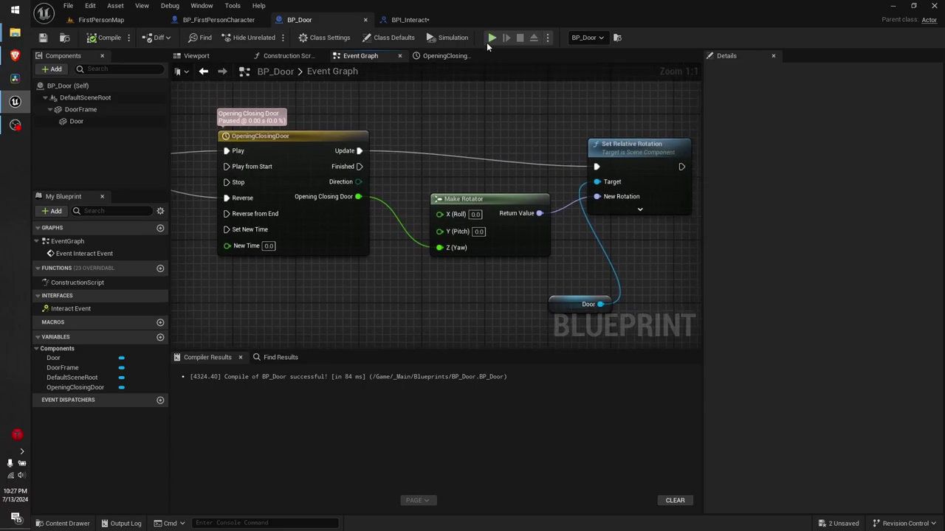
# Play the level, walk to the door and toggle it open several times with E.
pyautogui.click(492, 37)
pyautogui.click(484, 189)
pyautogui.press('w')
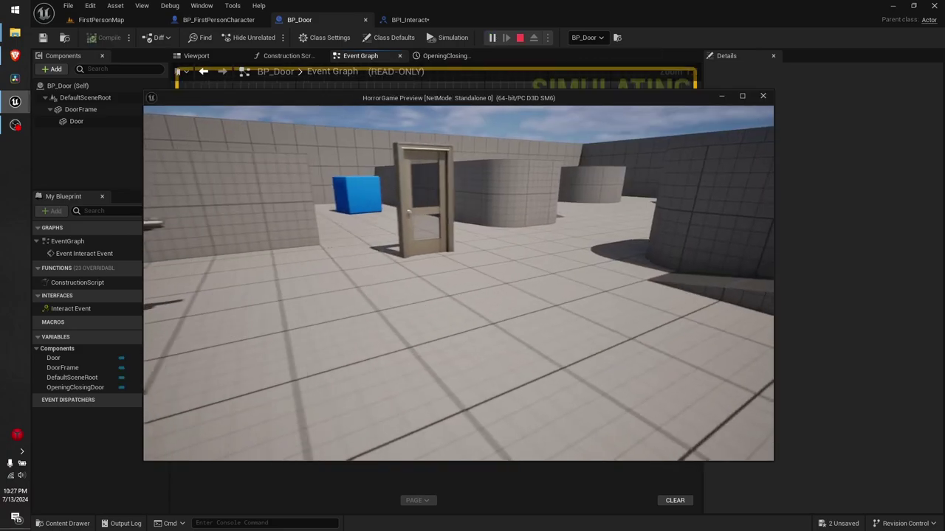
pyautogui.press('e')
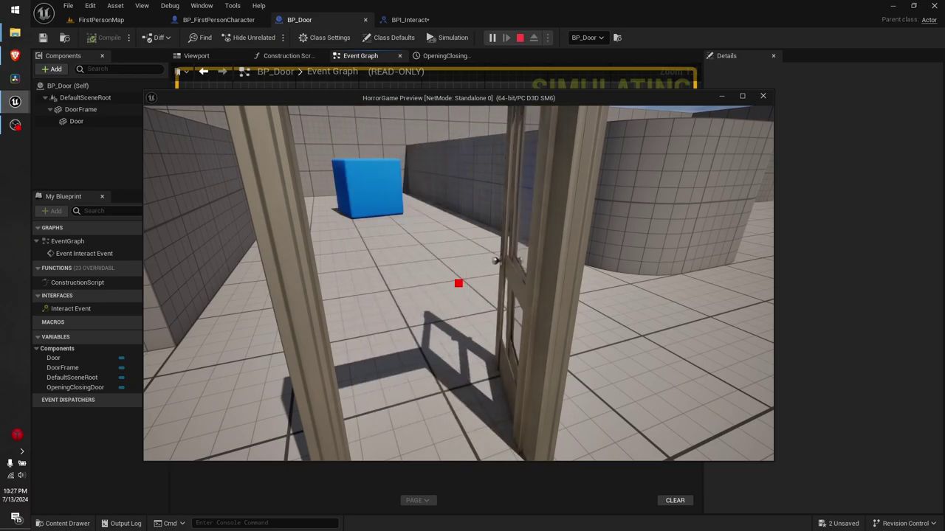
pyautogui.press('e')
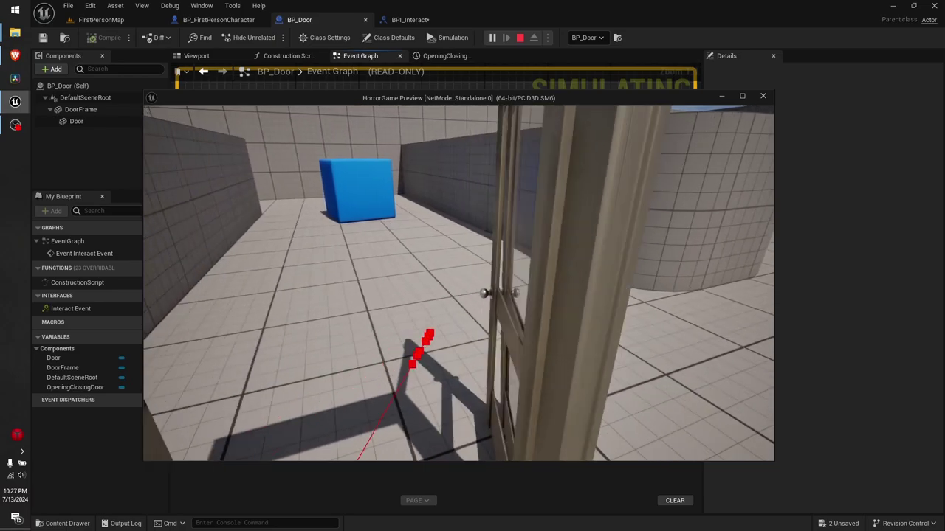
pyautogui.press('e')
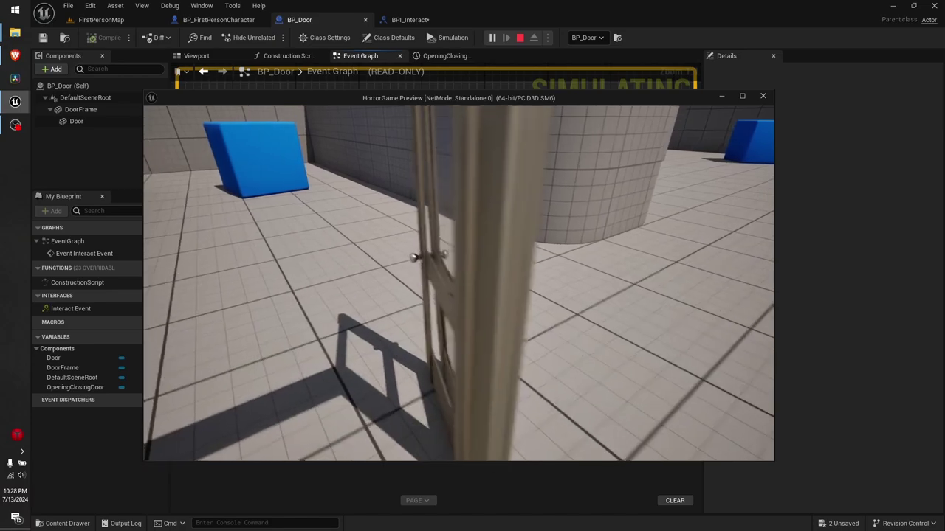
pyautogui.press('e')
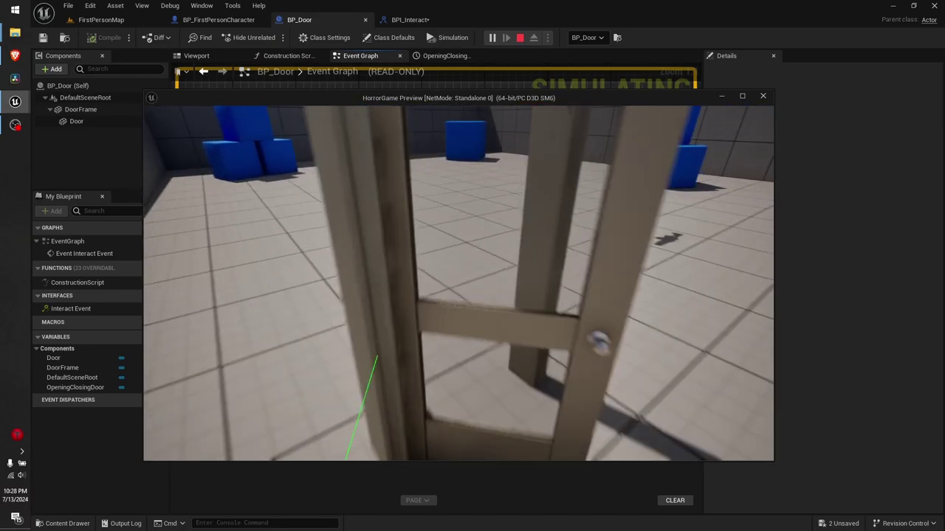
pyautogui.press('s')
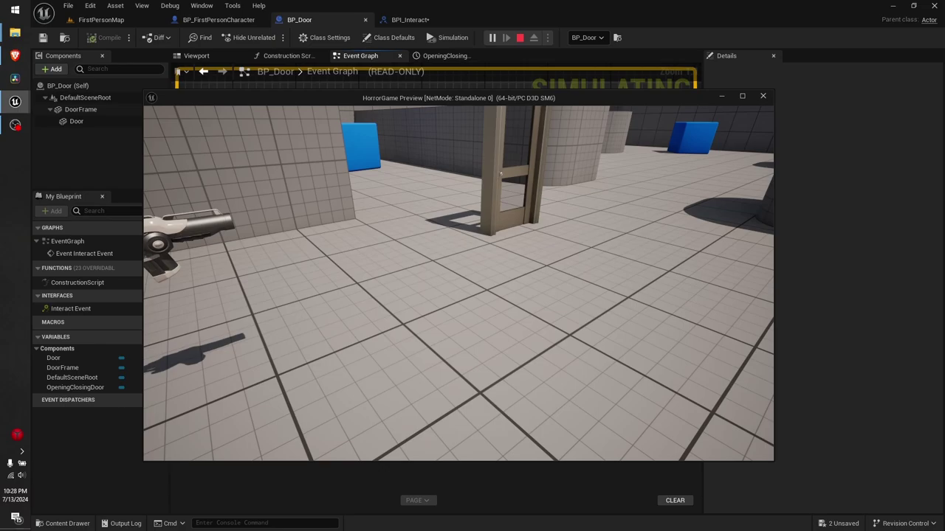
# Walk over the gun pickup to grab it, then roam toward the blue cubes and look around.
pyautogui.press('w')
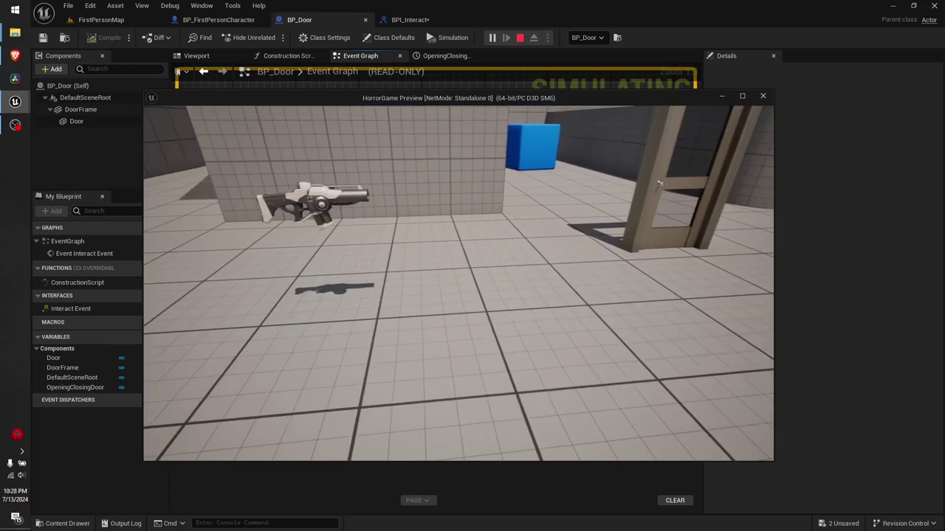
pyautogui.press('w')
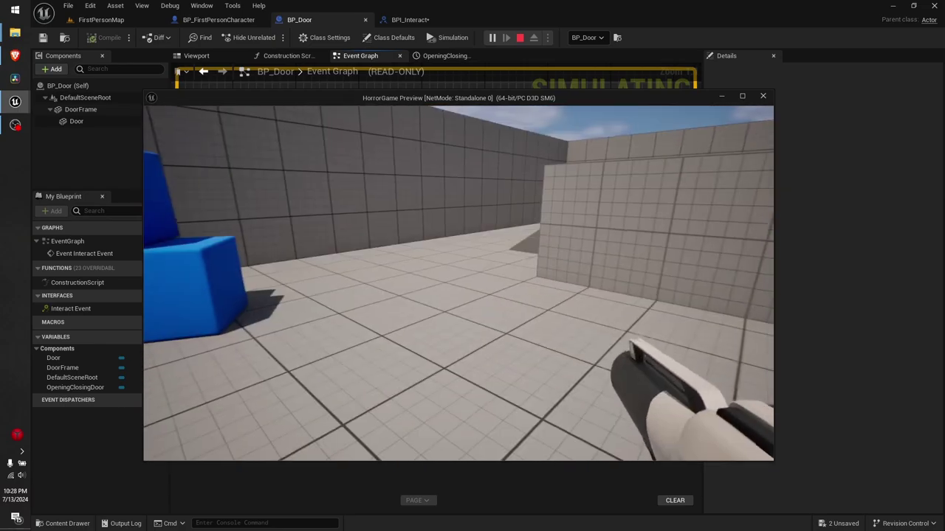
pyautogui.press('w')
pyautogui.press('w')
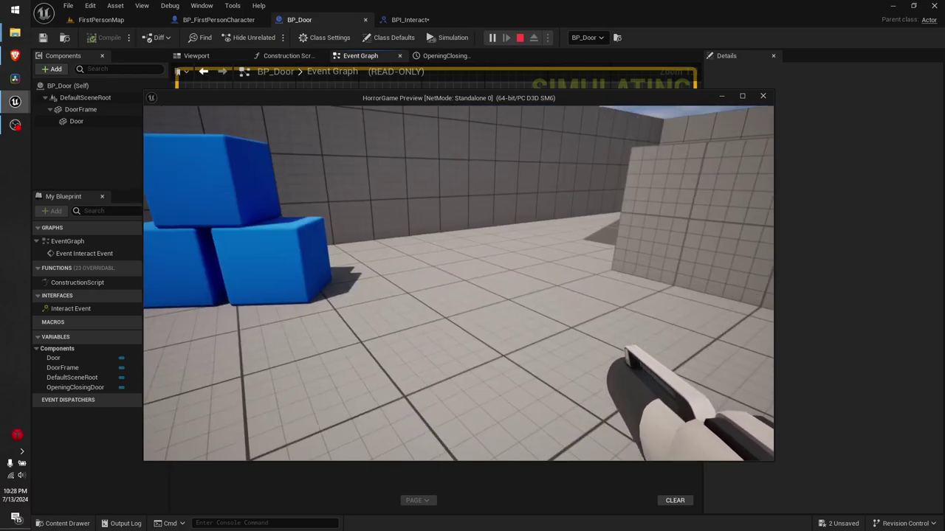
pyautogui.press('w')
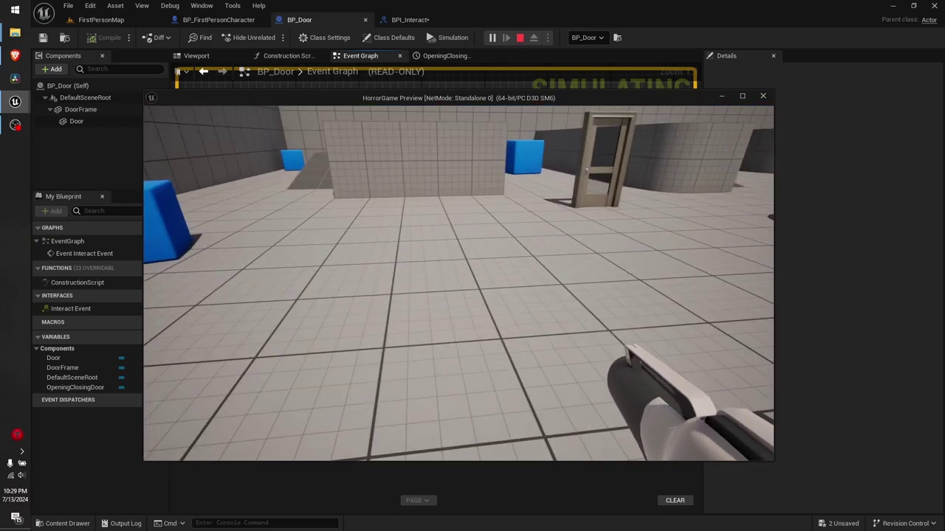
# Walk up to the door and move back and sideways around it to test it.
pyautogui.press('w')
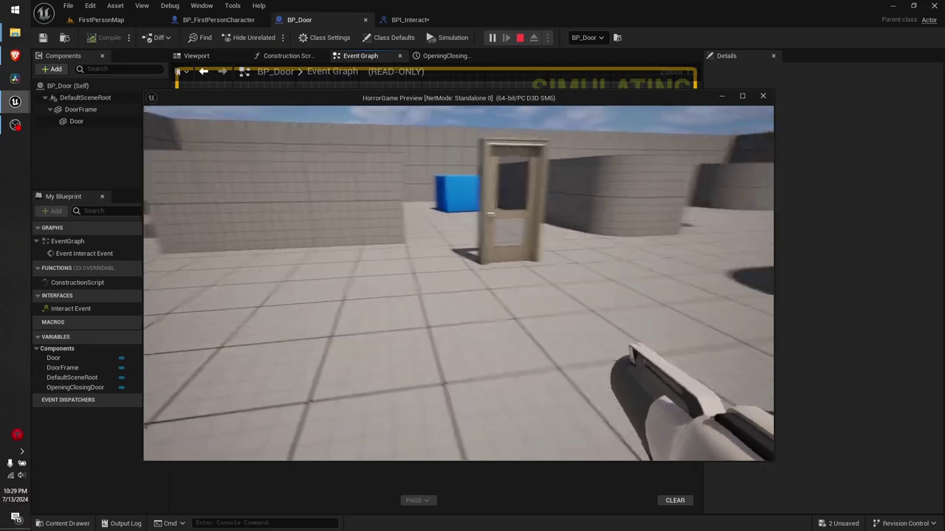
pyautogui.press('a')
pyautogui.press('s')
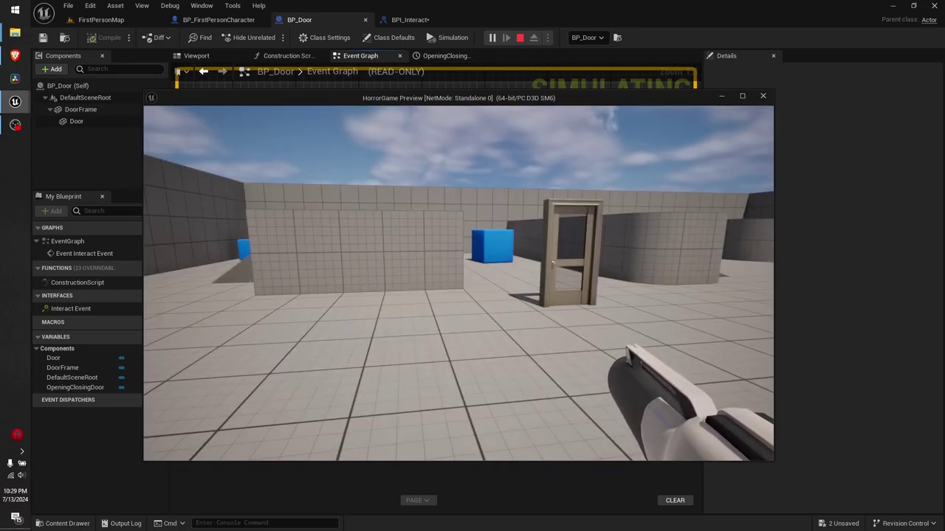
pyautogui.press('a')
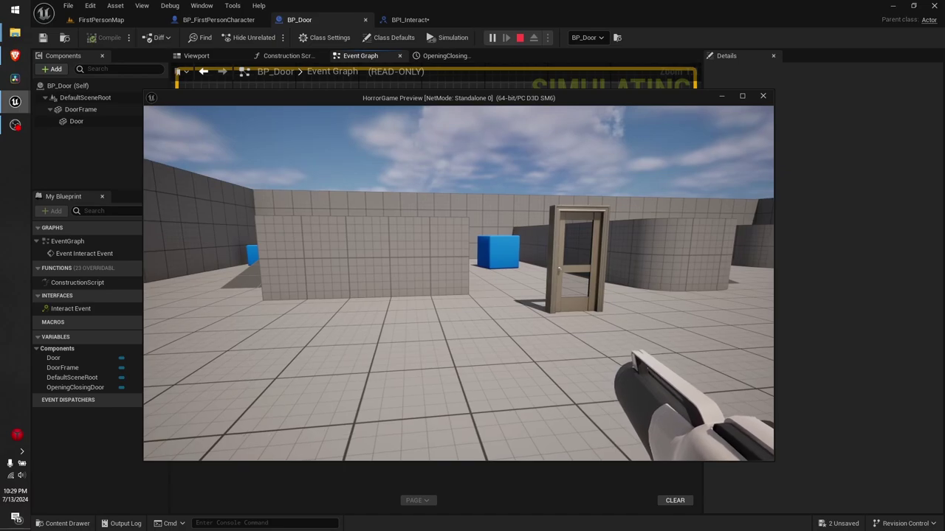
pyautogui.press('a')
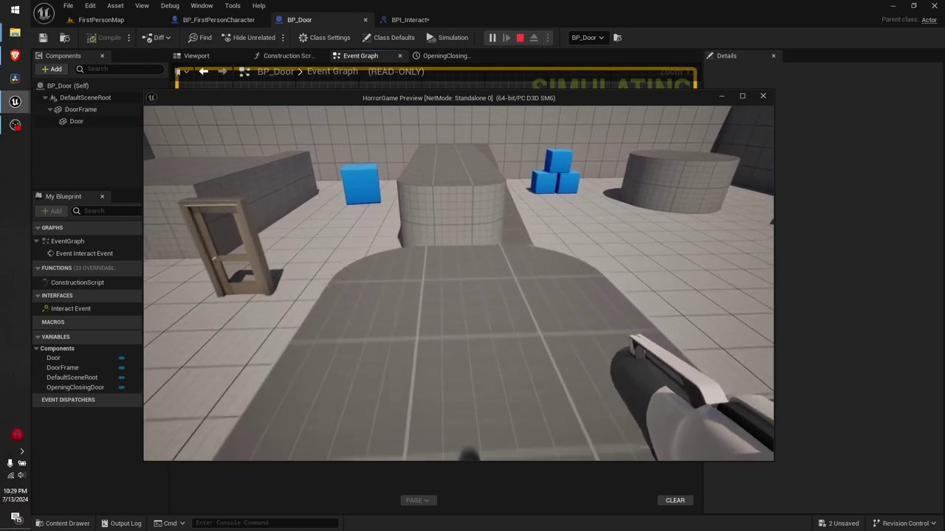
# Walk to the pill-shaped block and jump onto it.
pyautogui.press('w')
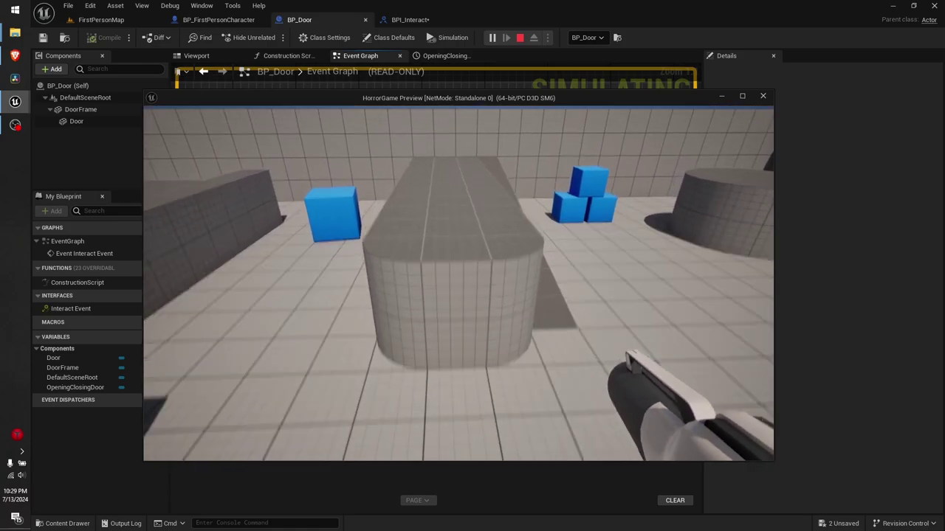
pyautogui.press('d')
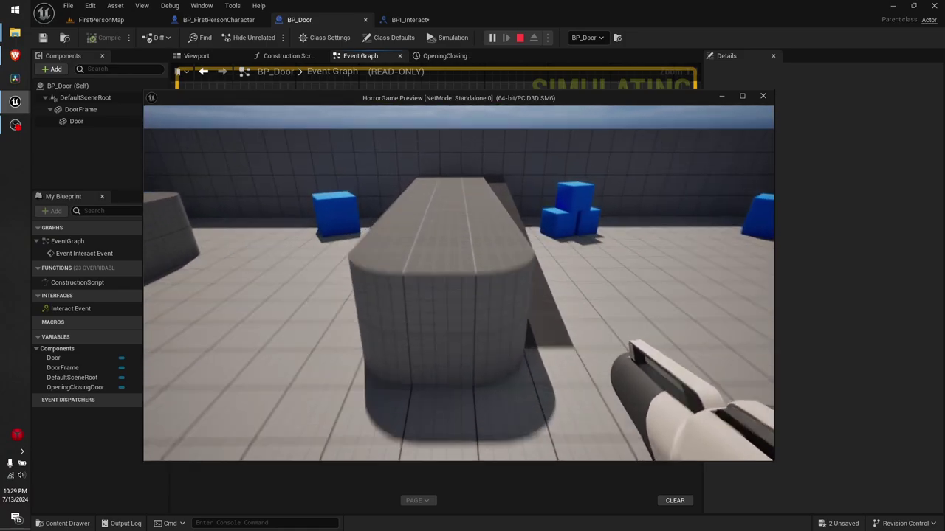
pyautogui.press('w')
pyautogui.press('space')
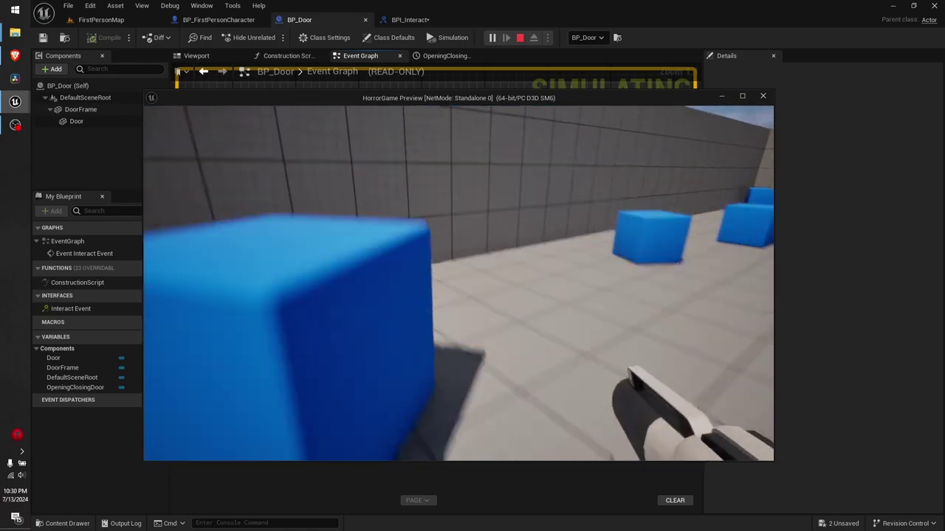
# Walk through the corridor past the door frame toward the cylinders, then end the play test with Esc.
pyautogui.press('w')
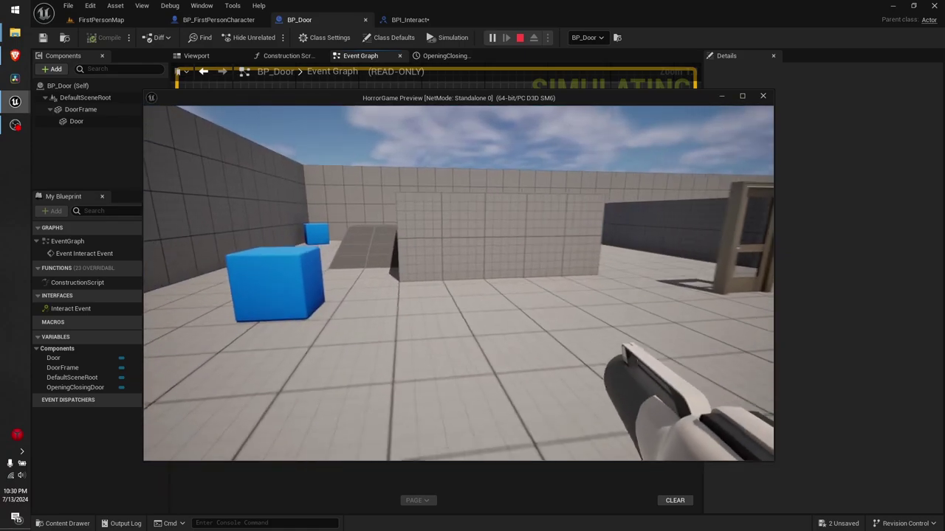
pyautogui.press('w')
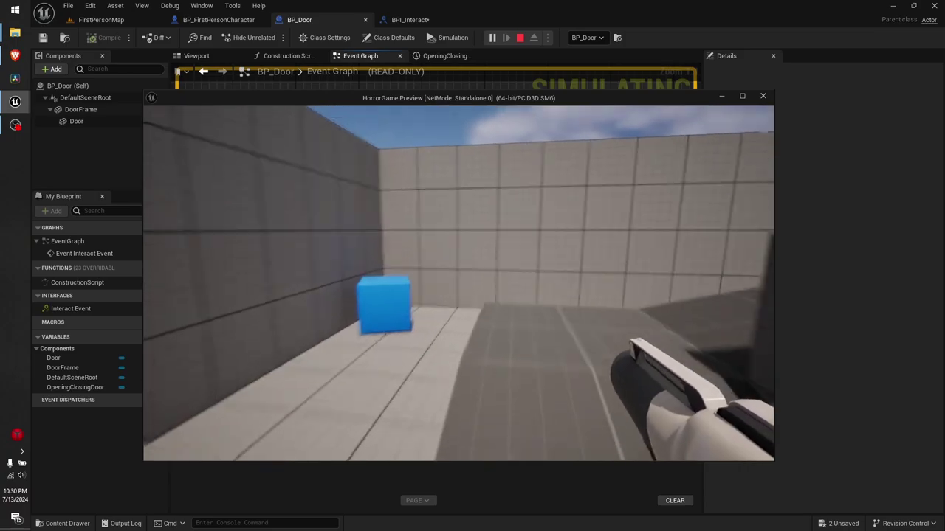
pyautogui.press('s')
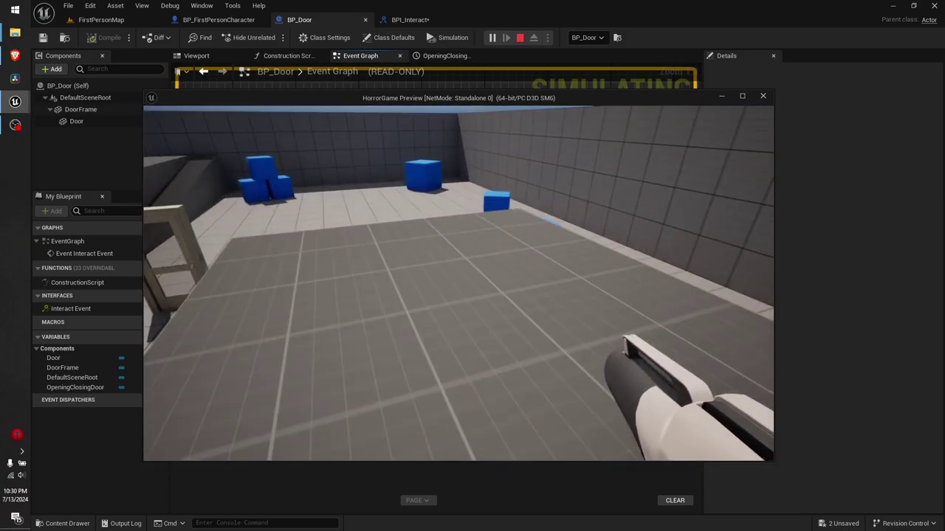
pyautogui.press('w')
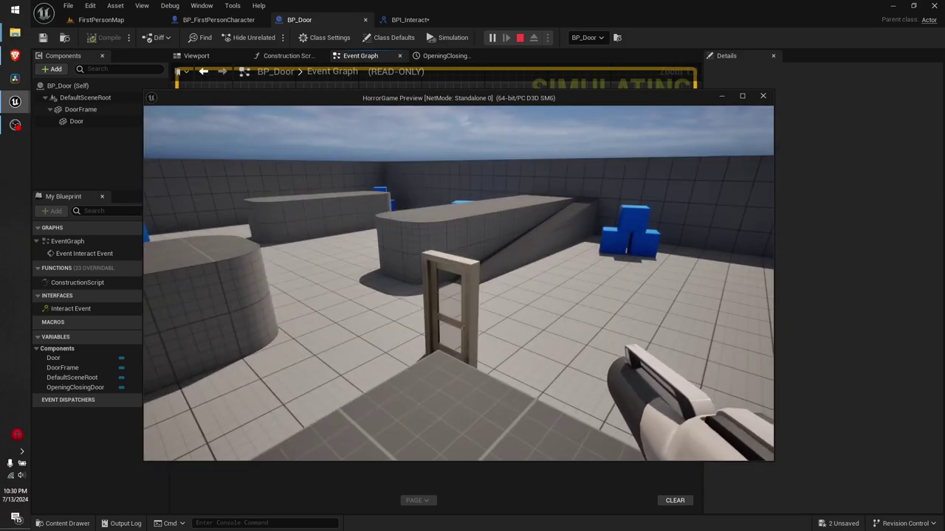
pyautogui.press('w')
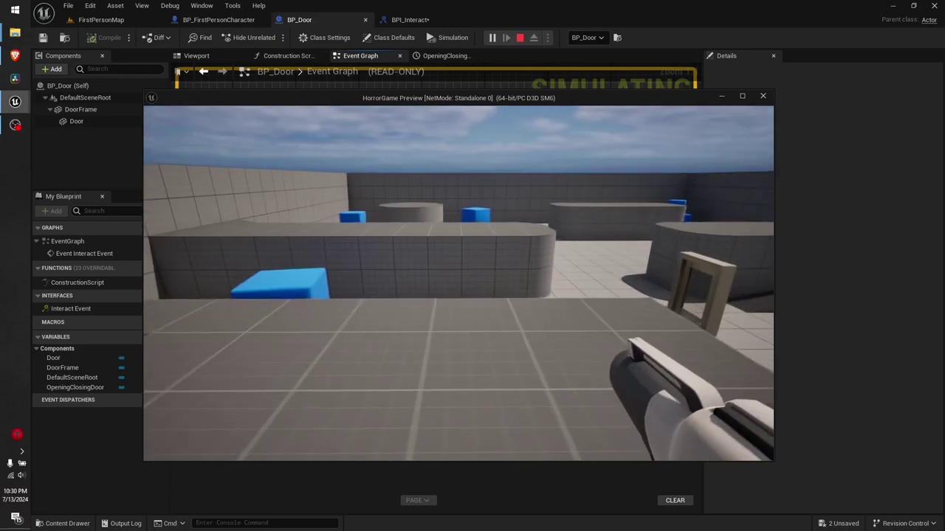
pyautogui.press('w')
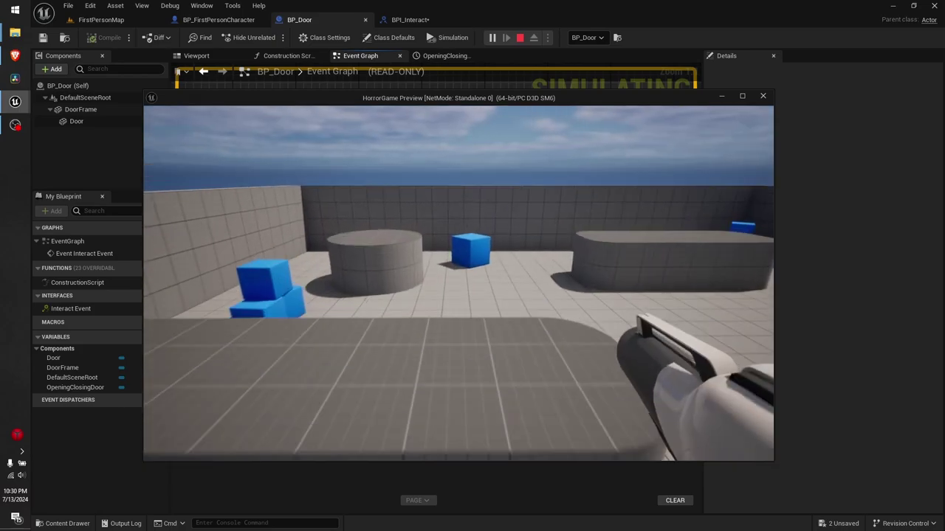
pyautogui.press('w')
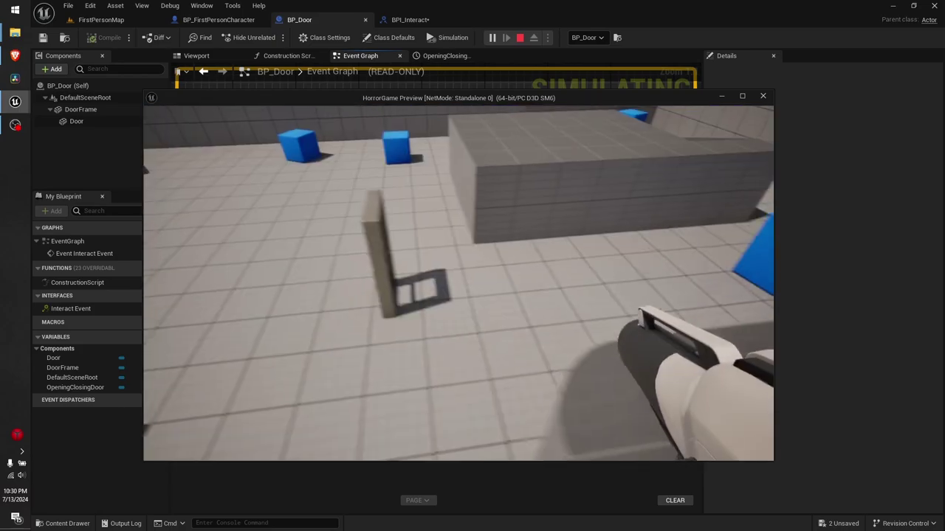
pyautogui.press('w')
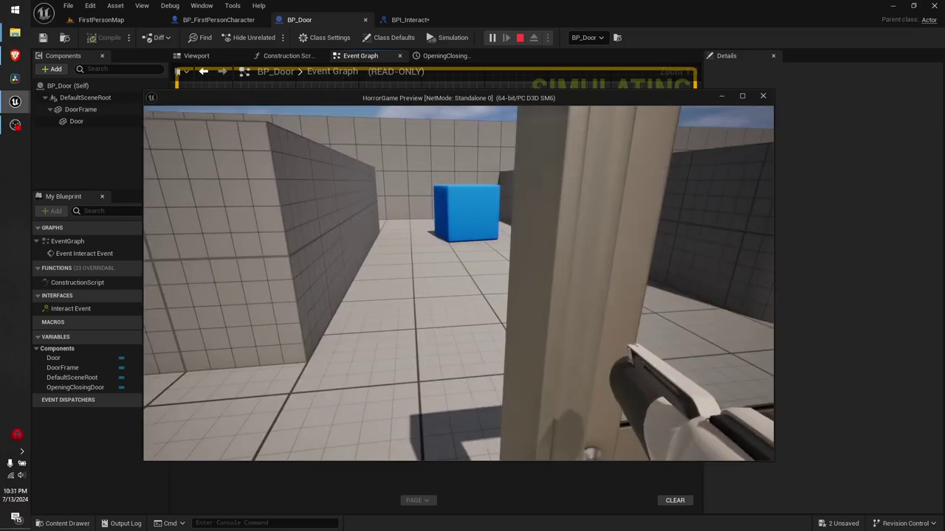
pyautogui.press('Escape')
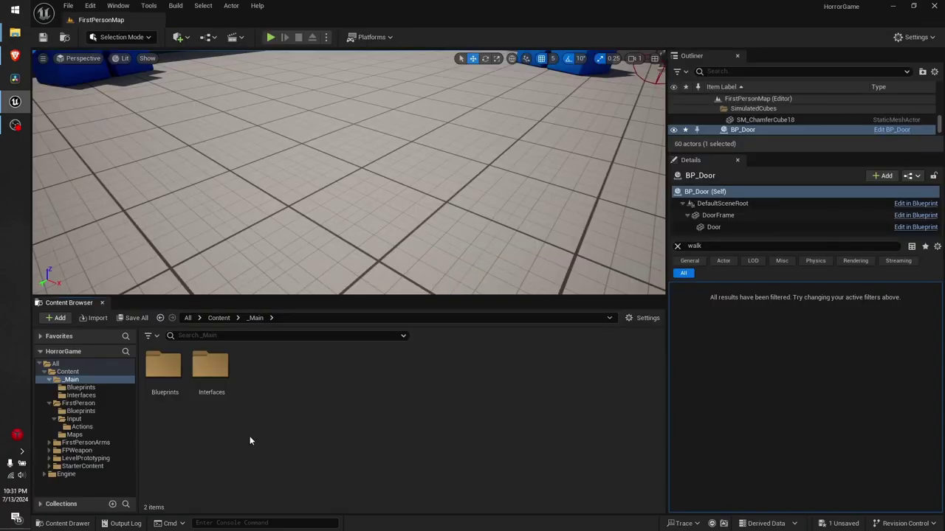
# Create a new folder named AI inside _Main.
pyautogui.rightClick(271, 417)
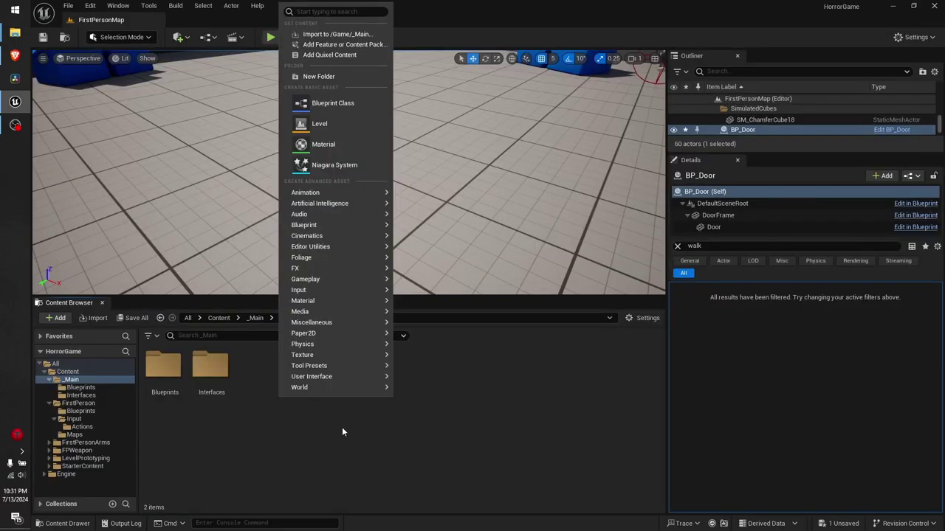
pyautogui.click(309, 77)
pyautogui.write('AI')
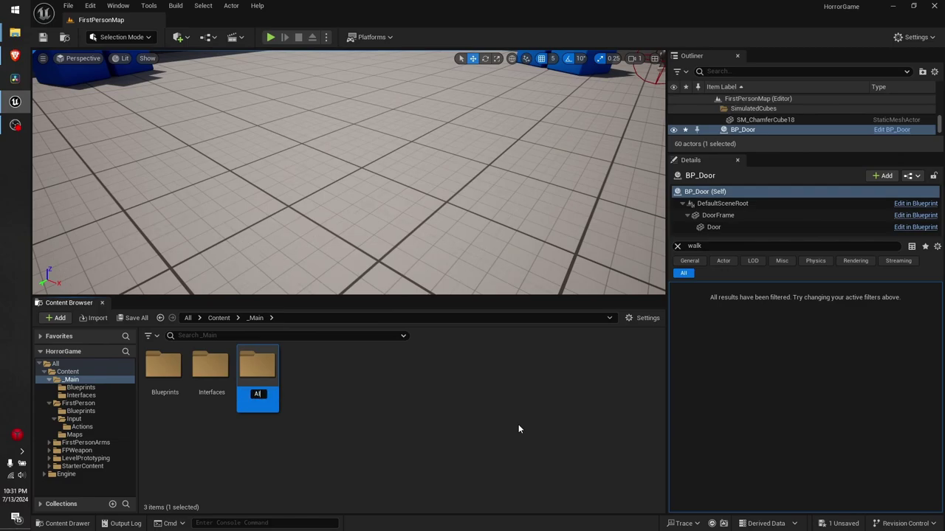
pyautogui.press('Return')
pyautogui.press('Return')
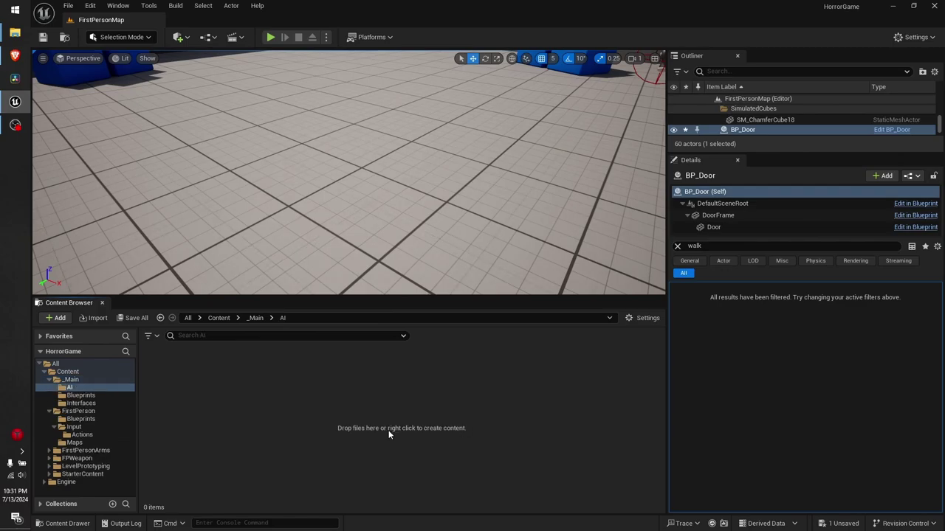
# Add a Behavior Tree asset in the AI folder named BT_InvisibleEnemy.
pyautogui.rightClick(270, 395)
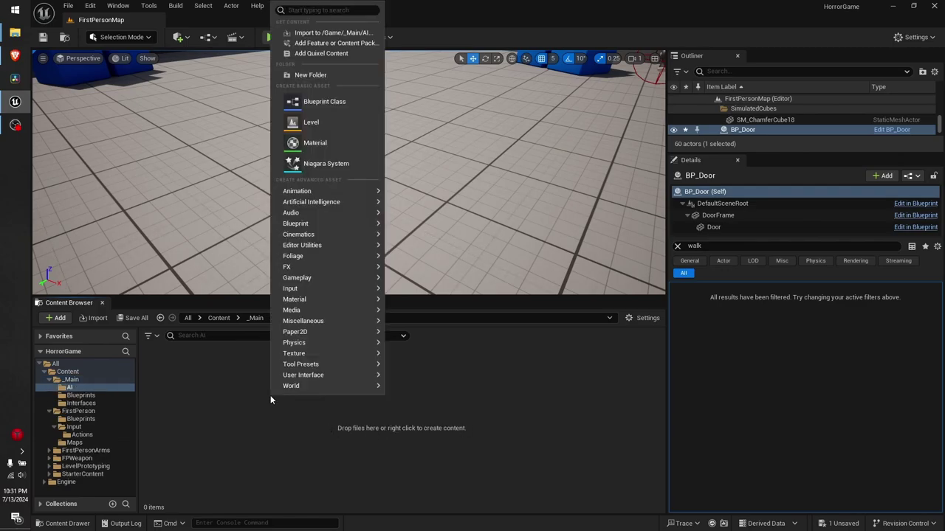
pyautogui.moveTo(339, 311)
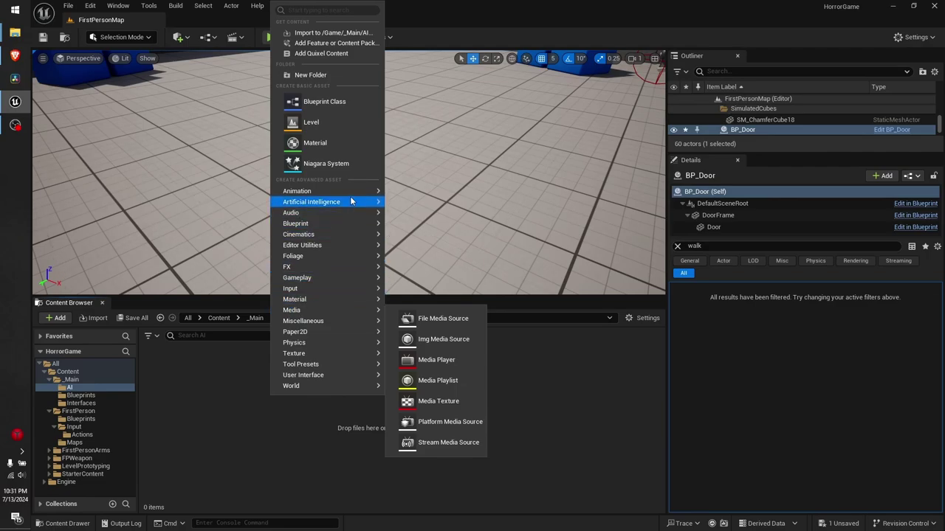
pyautogui.moveTo(350, 201)
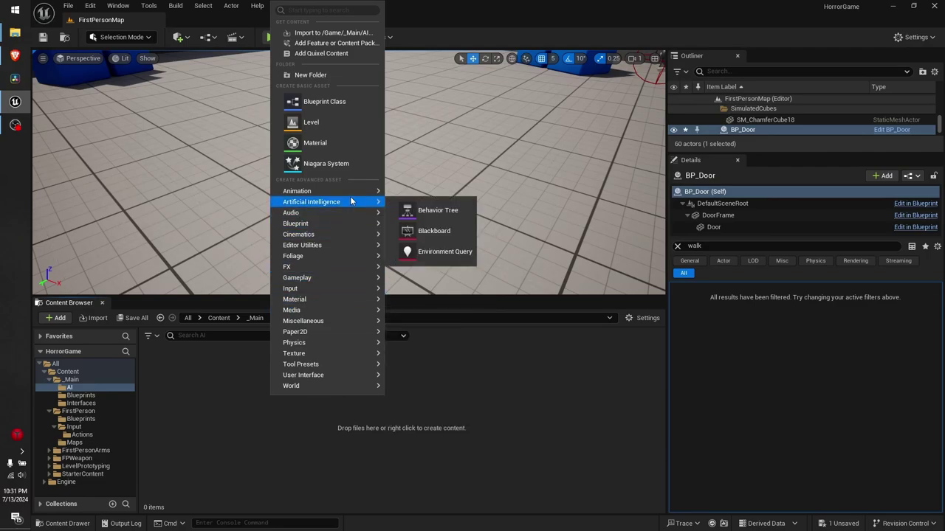
pyautogui.click(438, 212)
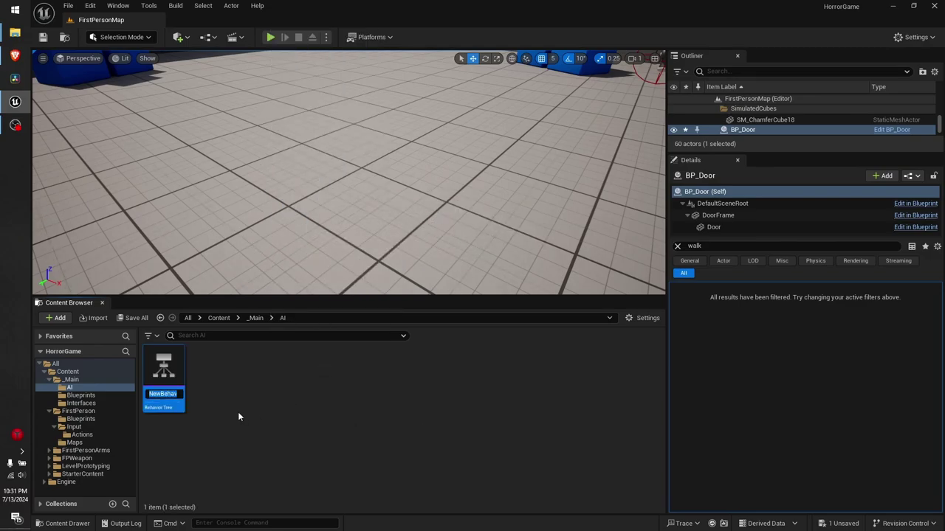
pyautogui.write('BT_')
pyautogui.write('Invisi')
pyautogui.write('bleEnemy')
# Commit the BT_InvisibleEnemy name, then add a Blackboard asset named BB_InvisibleEnemy in the AI folder.
pyautogui.press('Return')
pyautogui.rightClick(221, 381)
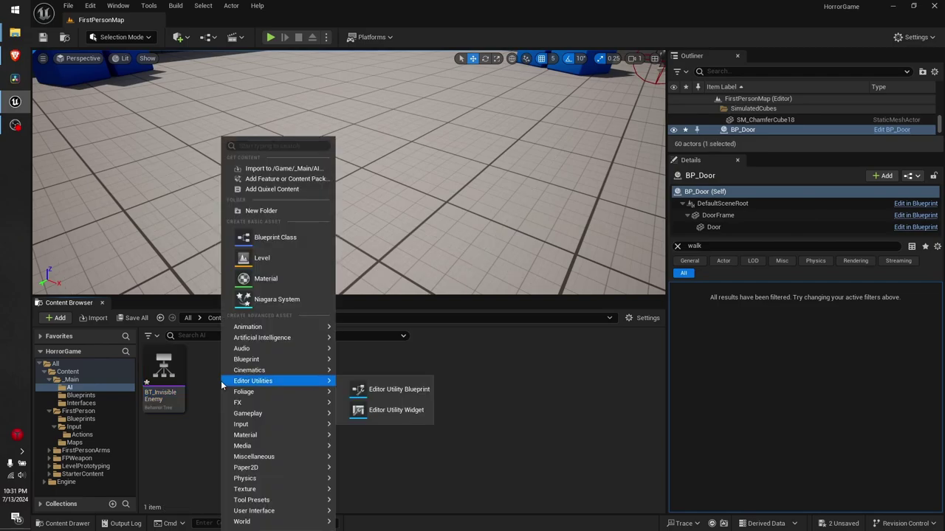
pyautogui.moveTo(284, 346)
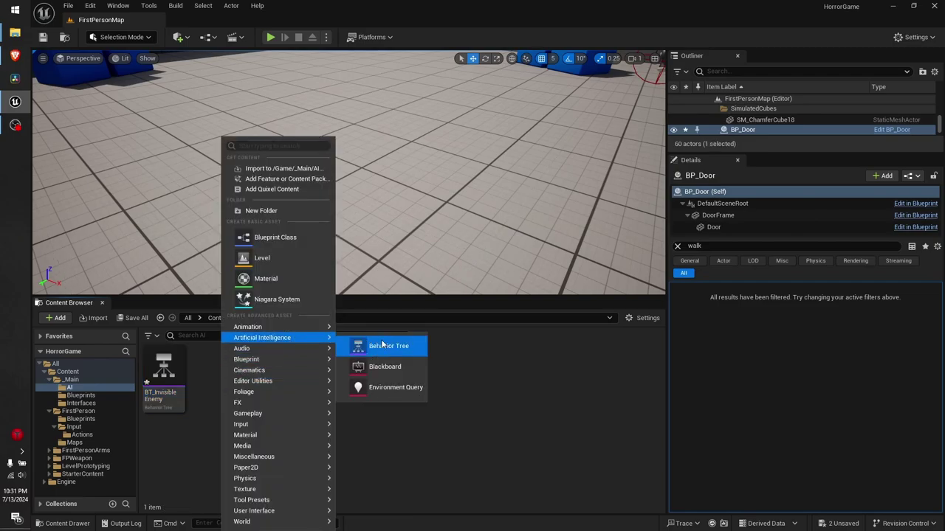
pyautogui.click(382, 368)
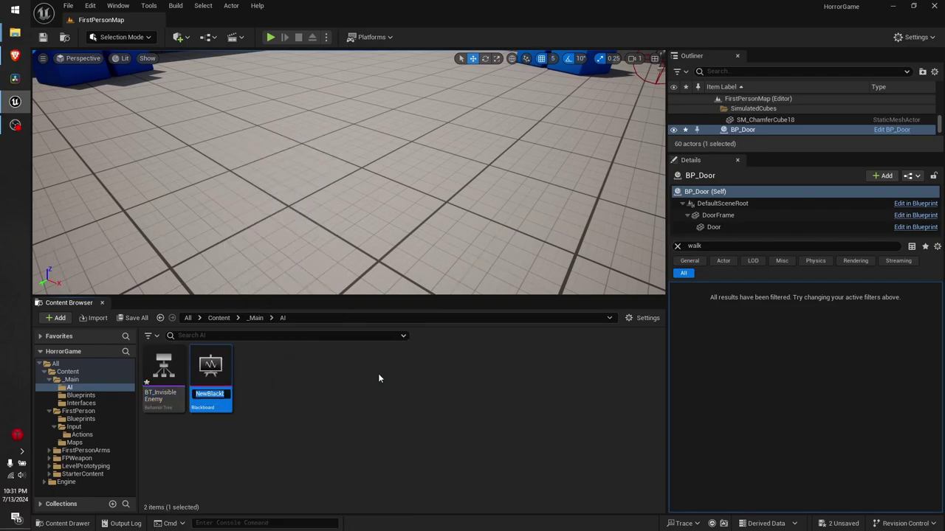
pyautogui.write('BB_')
pyautogui.write('Invi')
pyautogui.write('sibleE')
pyautogui.write('nemy')
pyautogui.press('Return')
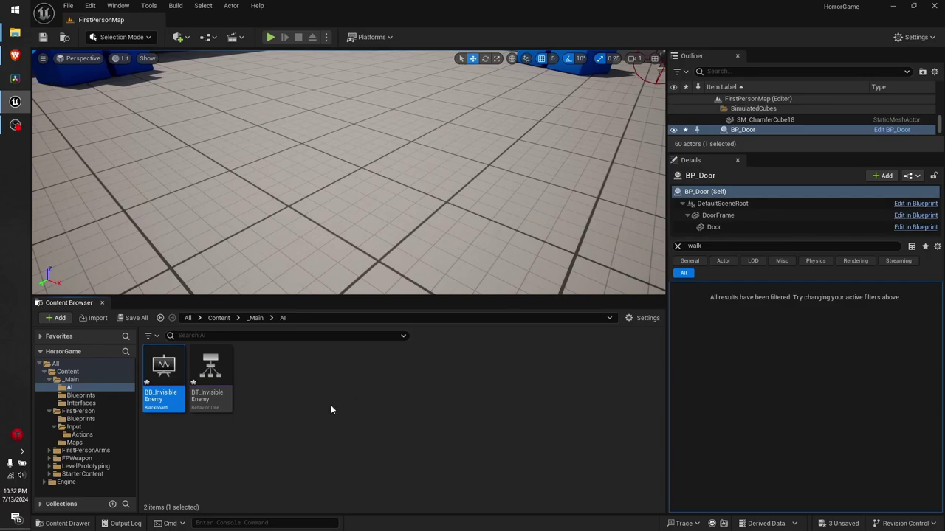
pyautogui.click(310, 412)
# Open BT_InvisibleEnemy docked in the main window and save the BB_InvisibleEnemy blackboard.
pyautogui.doubleClick(212, 378)
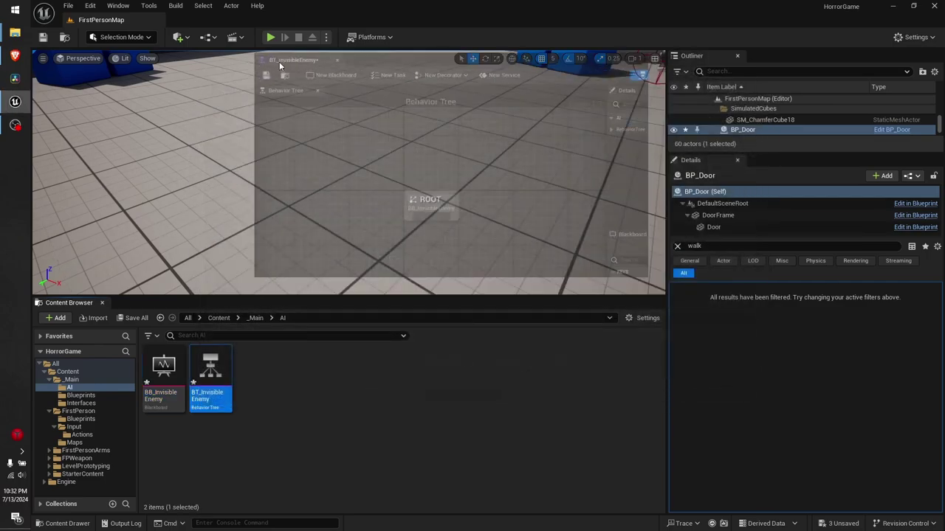
pyautogui.moveTo(268, 98); pyautogui.dragTo(214, 20)
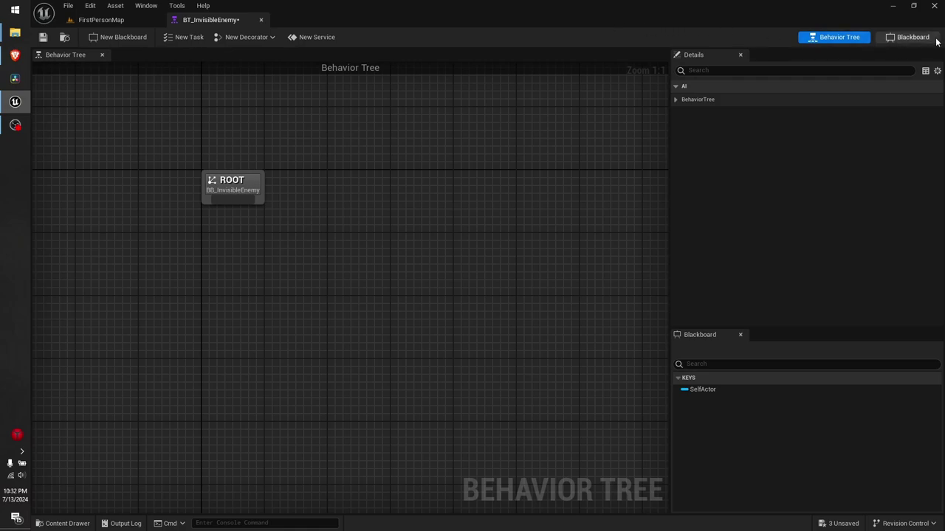
pyautogui.click(913, 37)
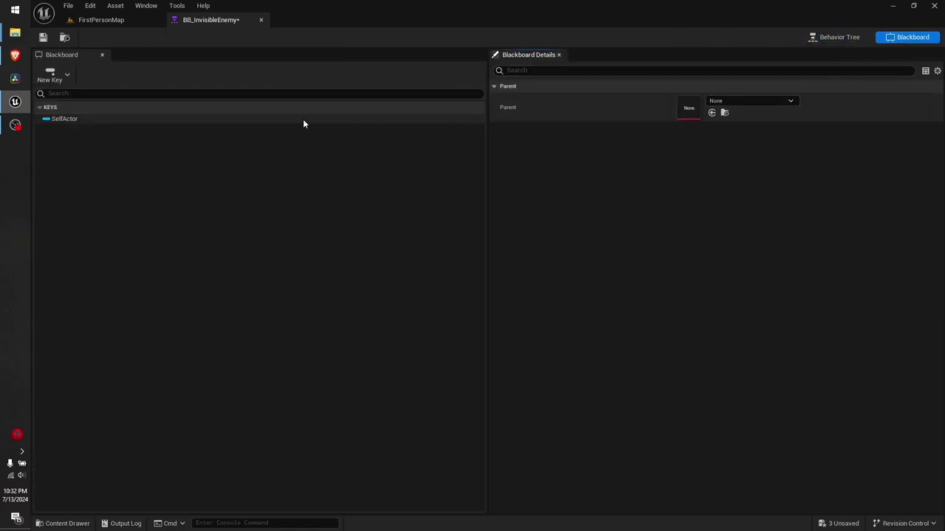
pyautogui.hotkey('ctrl', 's')
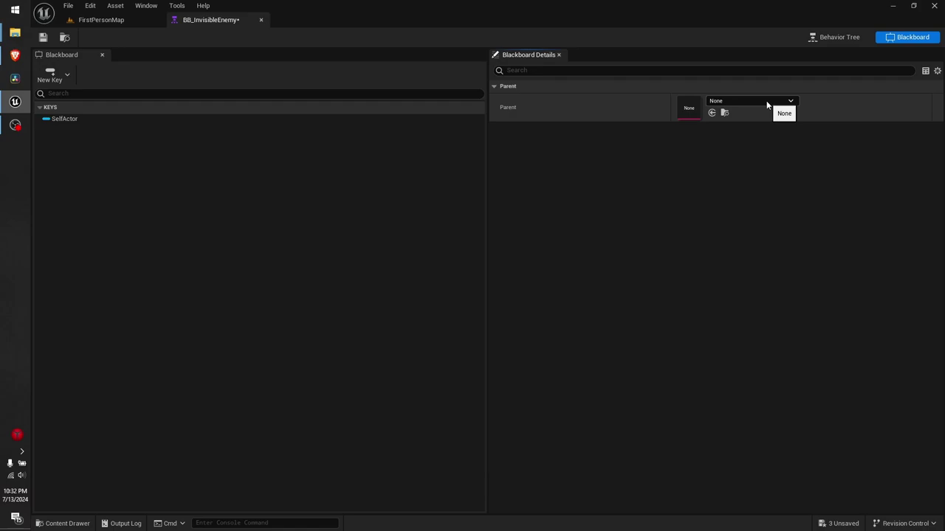
# Confirm in the tree's Details that Blackboard Asset is BB_InvisibleEnemy, then pull a connection from ROOT.
pyautogui.click(841, 37)
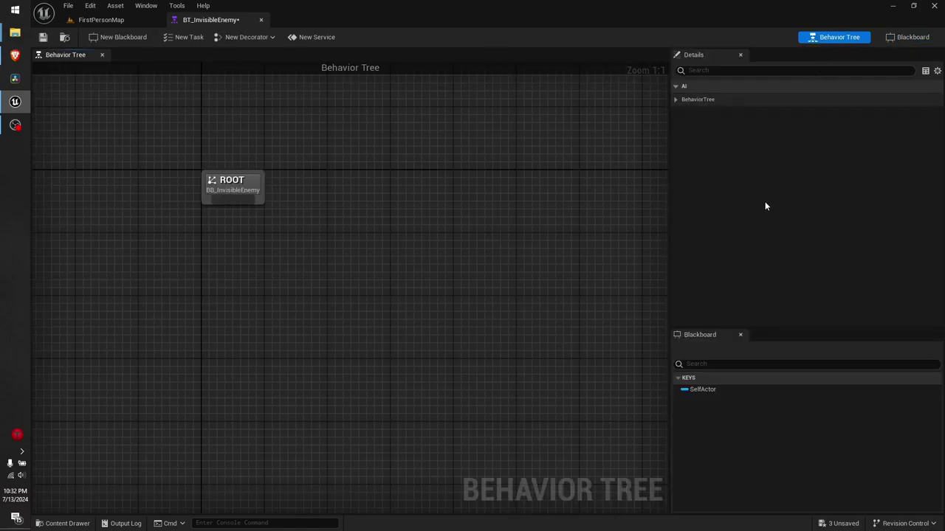
pyautogui.click(675, 99)
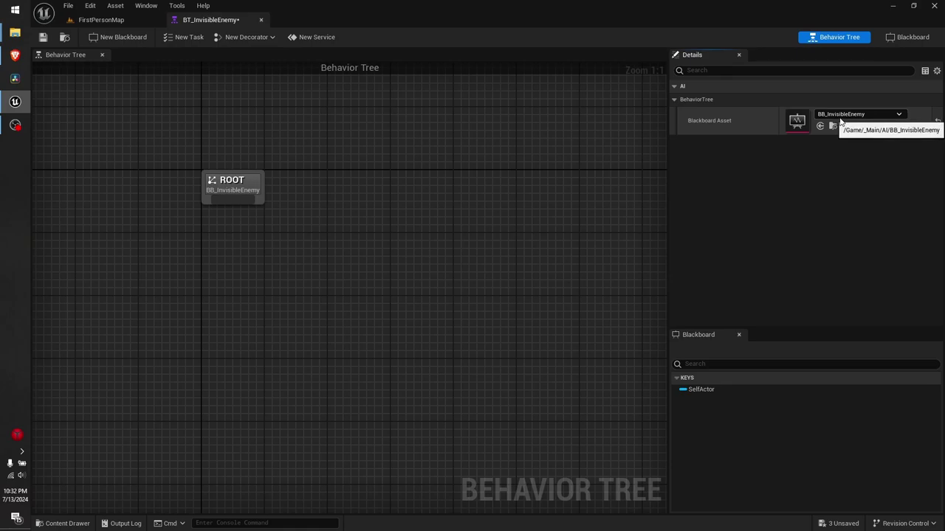
pyautogui.moveTo(380, 217); pyautogui.dragTo(359, 219, button='right')
pyautogui.moveTo(369, 226); pyautogui.dragTo(252, 135)
pyautogui.click(252, 136)
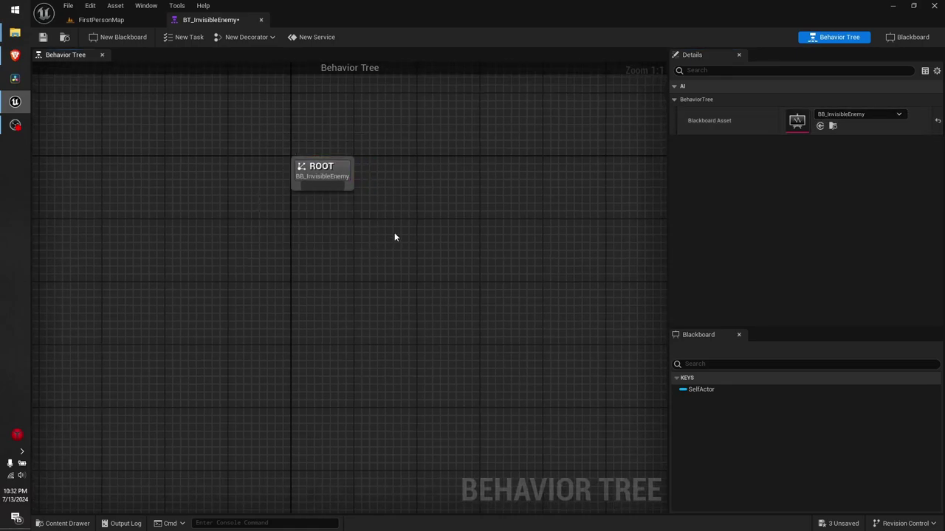
pyautogui.moveTo(394, 237); pyautogui.dragTo(279, 136)
pyautogui.click(279, 137)
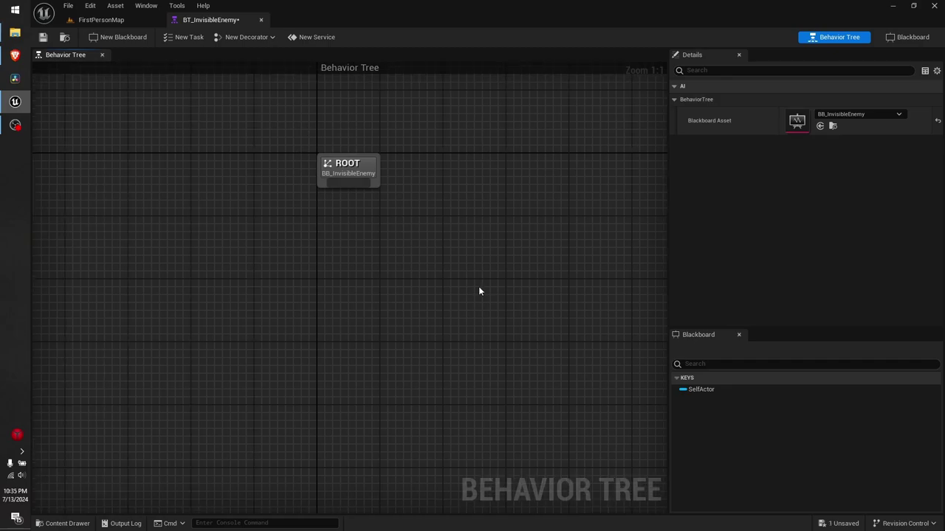
pyautogui.moveTo(347, 189); pyautogui.dragTo(341, 224)
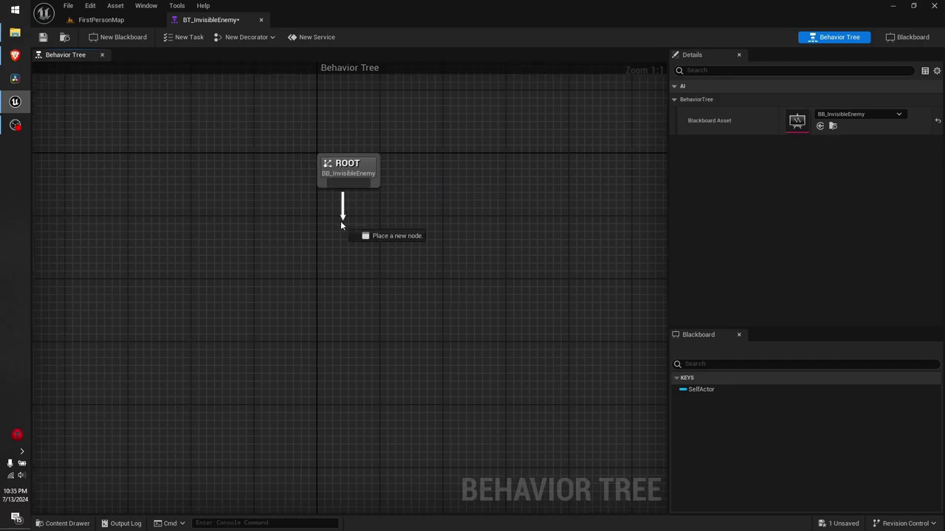
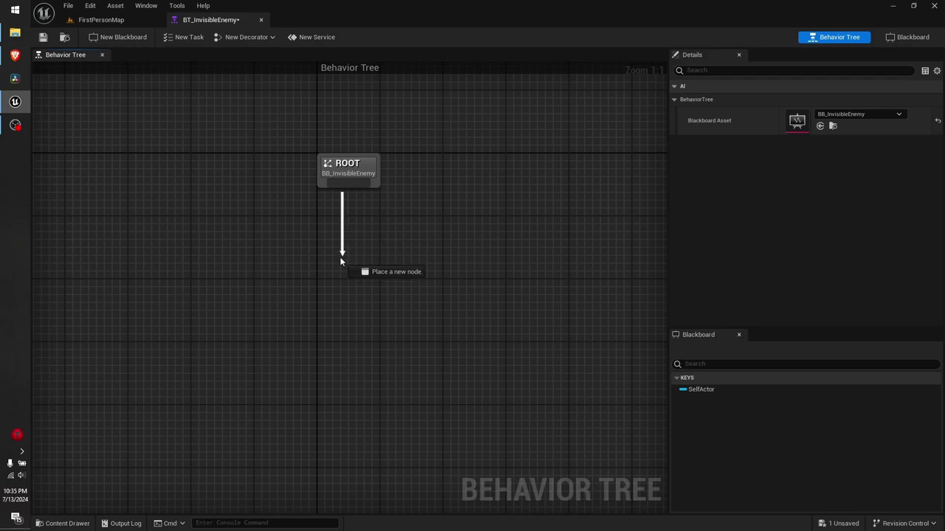
# Attach a Selector under ROOT and a Sequence under the Selector.
pyautogui.moveTo(340, 221); pyautogui.dragTo(340, 258)
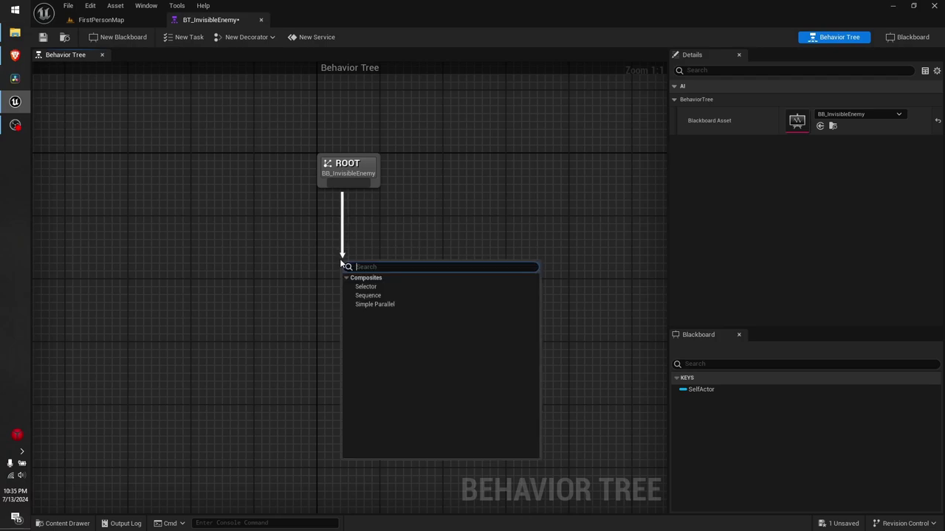
pyautogui.click(378, 287)
pyautogui.moveTo(360, 294); pyautogui.dragTo(351, 336)
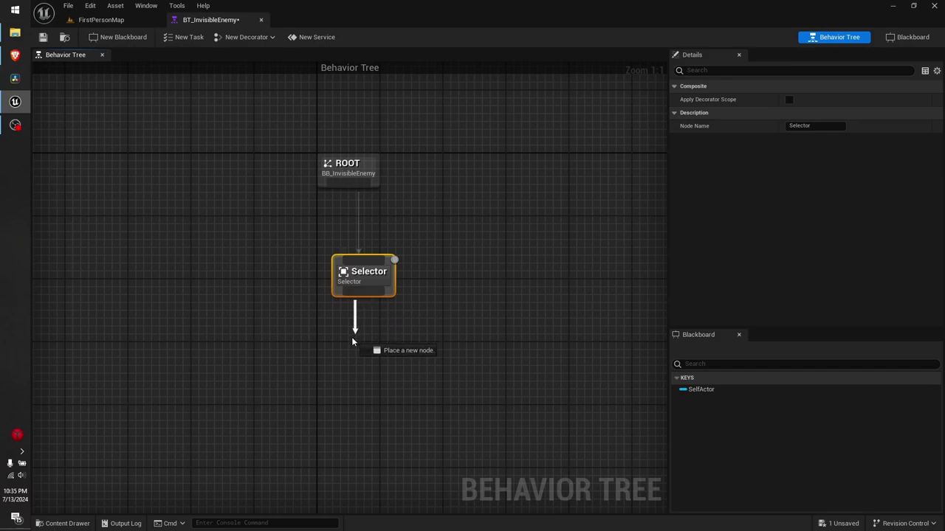
pyautogui.click(381, 169)
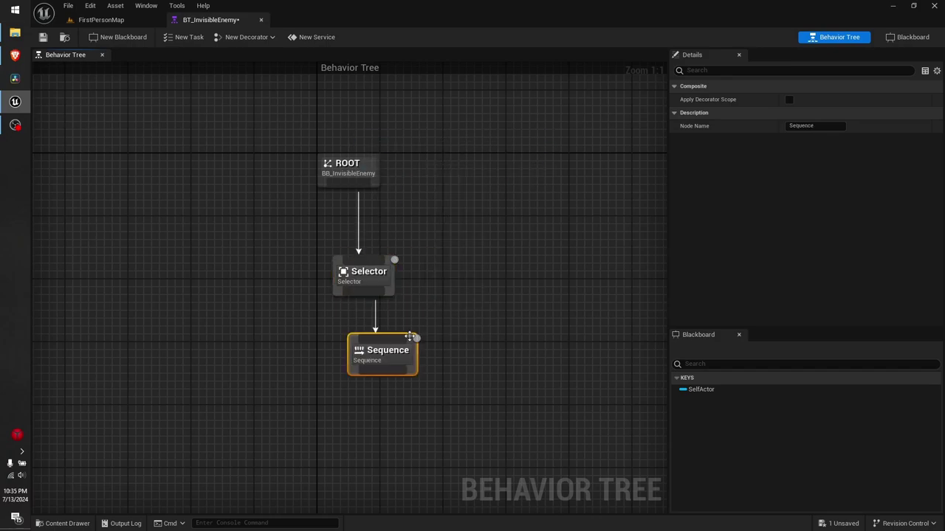
pyautogui.moveTo(435, 371); pyautogui.dragTo(403, 297, button='right')
pyautogui.moveTo(426, 331); pyautogui.dragTo(358, 285)
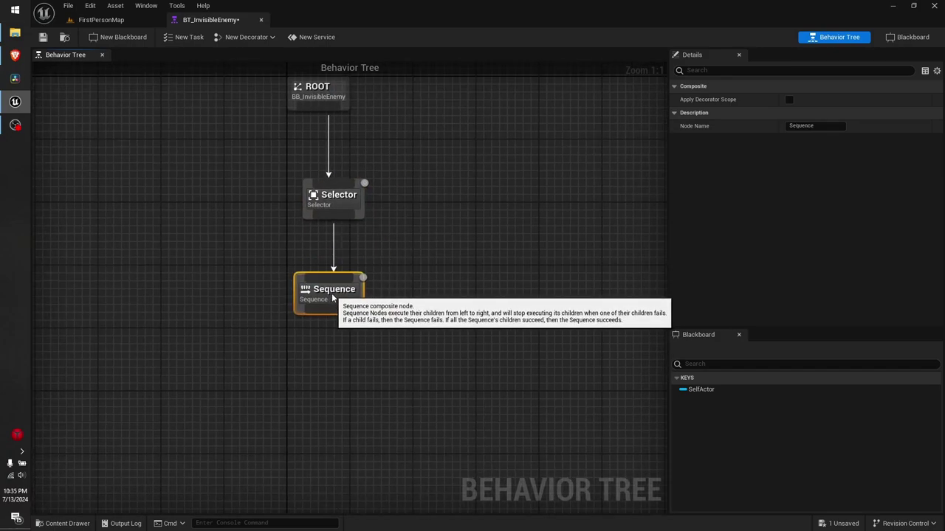
pyautogui.click(429, 335)
pyautogui.moveTo(429, 335); pyautogui.dragTo(470, 305, button='right')
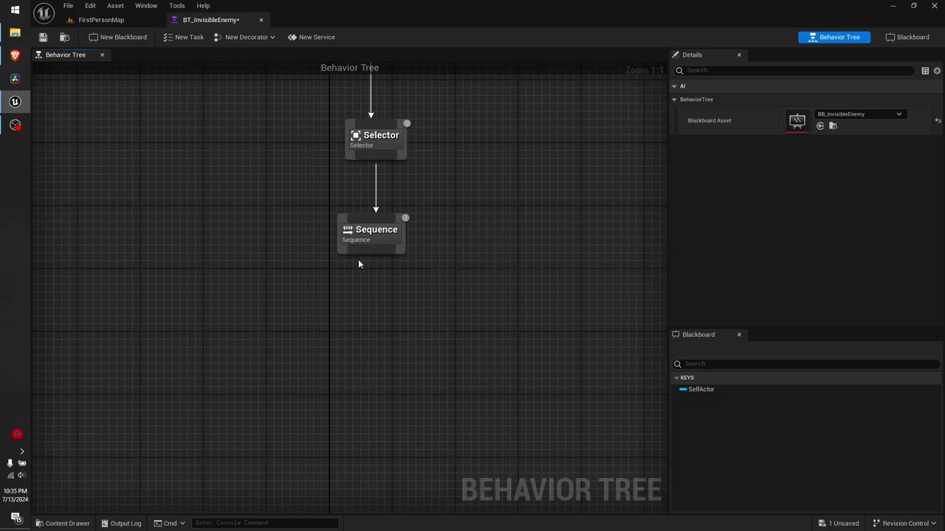
# Add a Wait task under the Sequence with a Wait Time of 2.5 seconds.
pyautogui.moveTo(370, 253); pyautogui.dragTo(309, 305)
pyautogui.moveTo(455, 262); pyautogui.dragTo(401, 234, button='right')
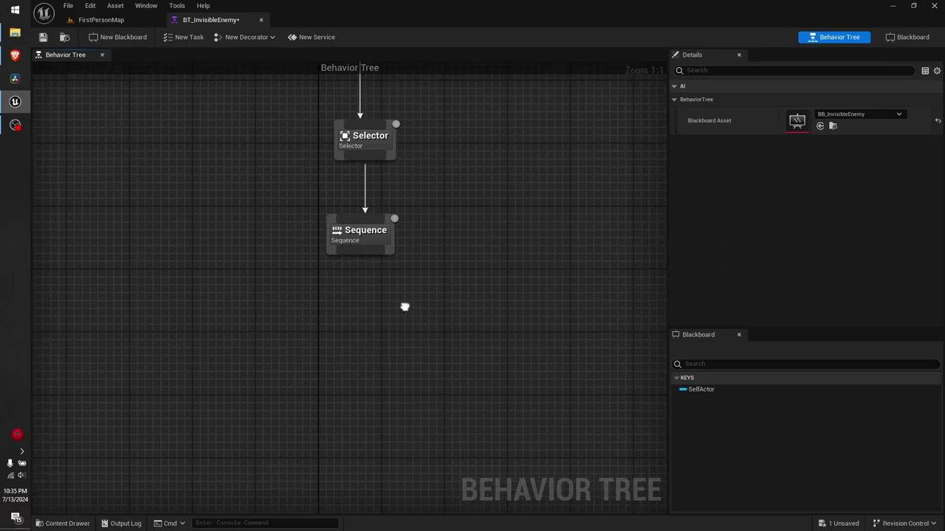
pyautogui.moveTo(401, 233); pyautogui.dragTo(391, 290)
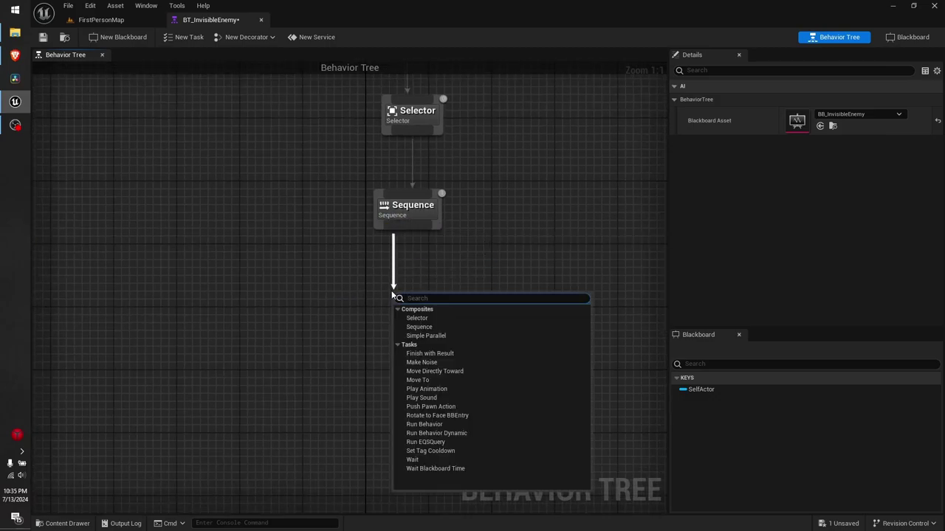
pyautogui.click(438, 460)
pyautogui.moveTo(409, 308); pyautogui.dragTo(466, 314)
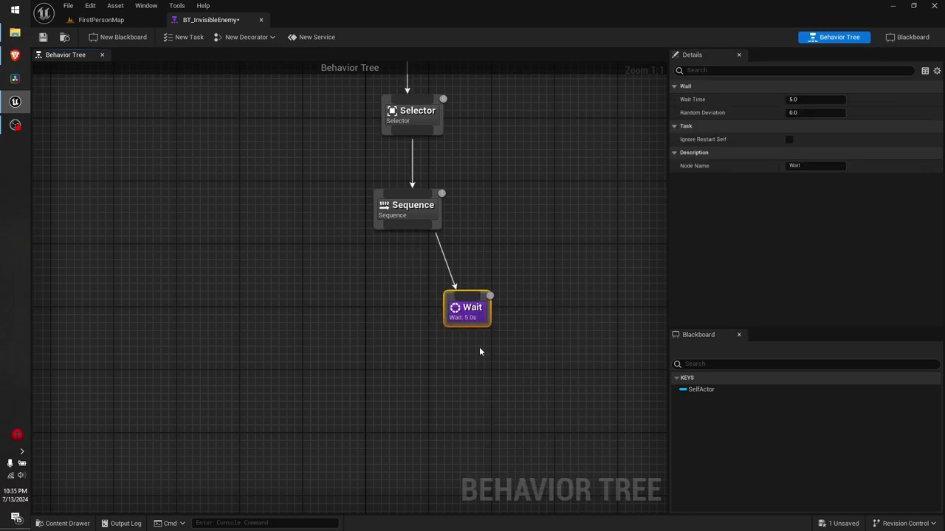
pyautogui.click(818, 101)
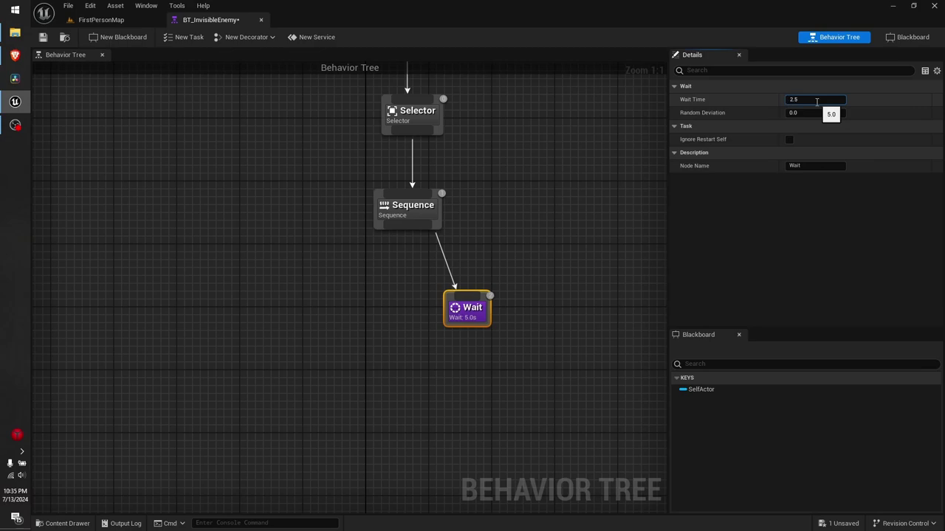
pyautogui.click(536, 224)
pyautogui.moveTo(537, 225); pyautogui.dragTo(583, 222, button='right')
pyautogui.moveTo(568, 358); pyautogui.dragTo(486, 258)
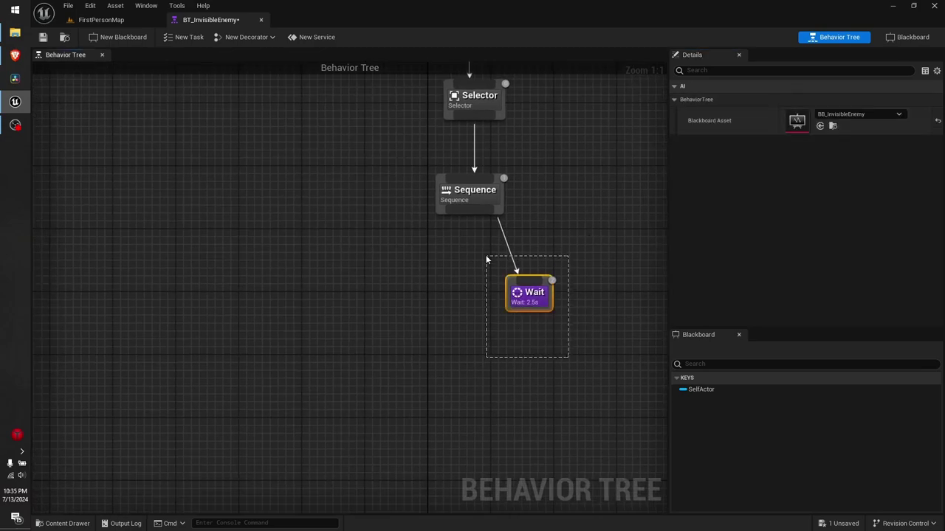
pyautogui.click(592, 356)
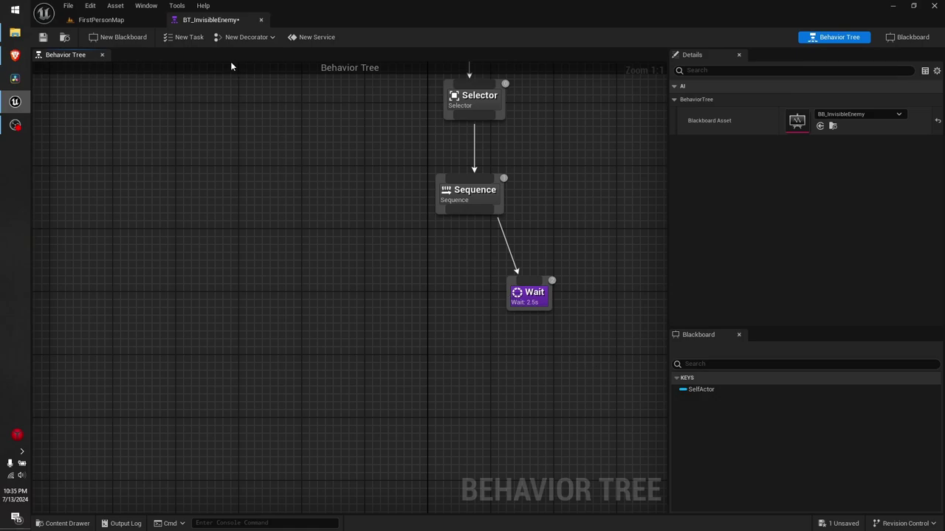
# Start a new Blueprint task and create a Tasks folder inside AI.
pyautogui.click(197, 37)
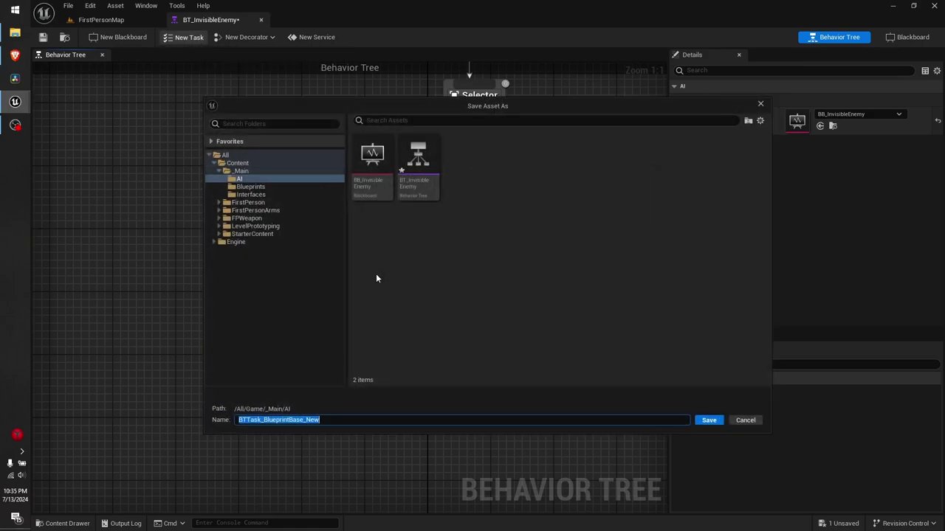
pyautogui.rightClick(462, 219)
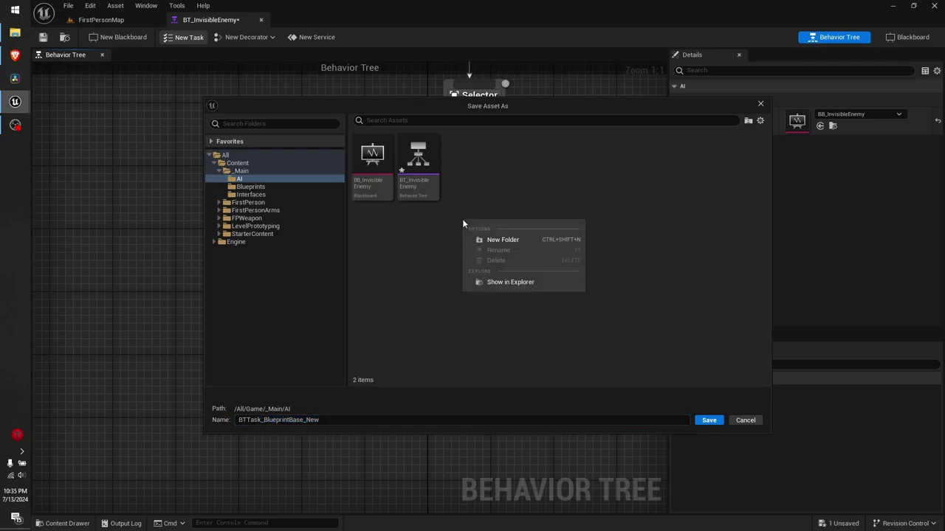
pyautogui.click(488, 240)
pyautogui.write('T')
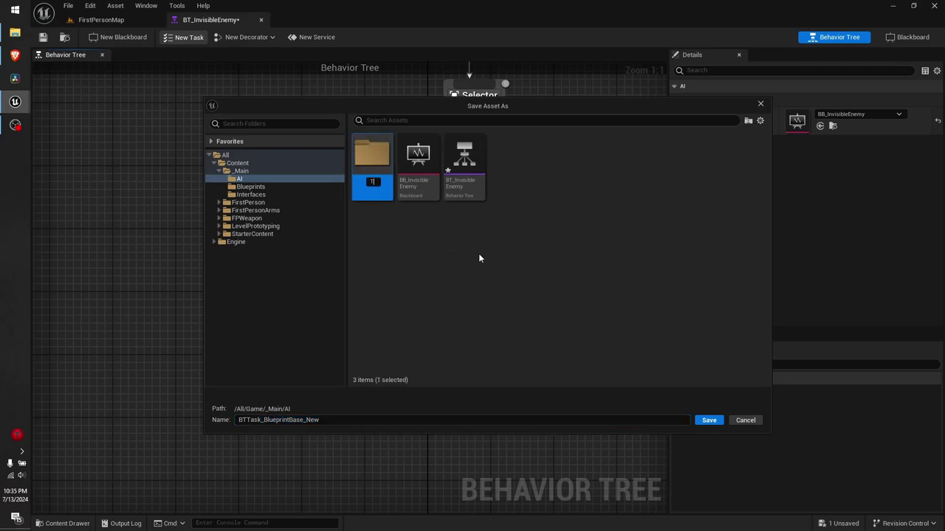
pyautogui.write('asks')
# Save the task in the Tasks folder as BTTask_MoveToRandomLocation.
pyautogui.moveTo(264, 420); pyautogui.dragTo(328, 419)
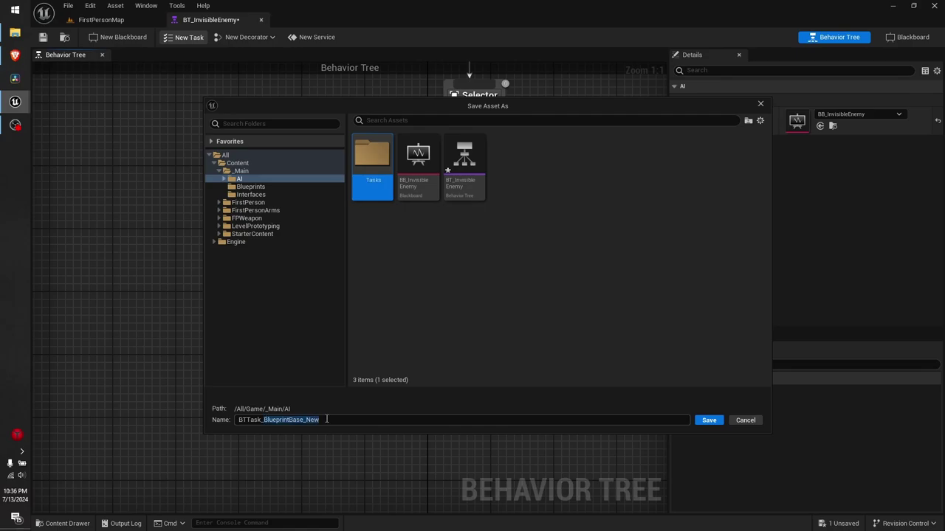
pyautogui.doubleClick(379, 157)
pyautogui.click(334, 419)
pyautogui.click(333, 420)
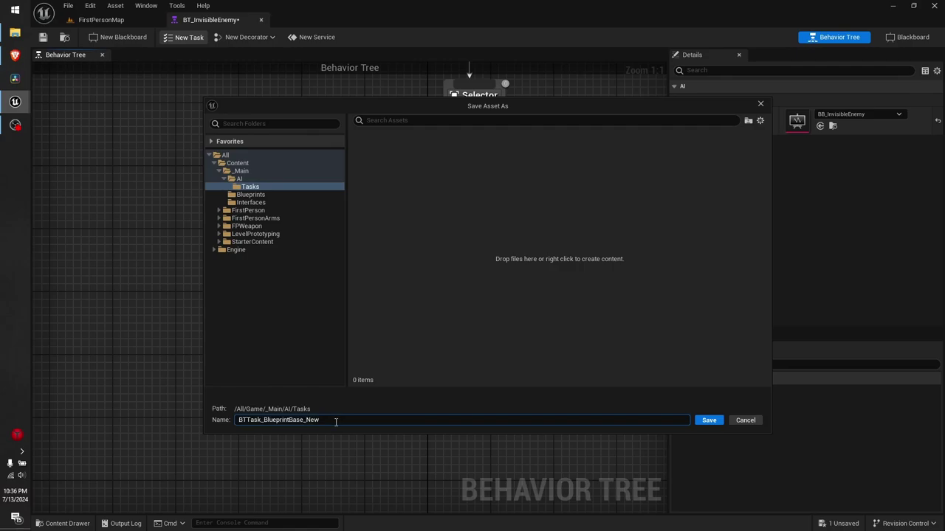
pyautogui.moveTo(334, 419); pyautogui.dragTo(264, 420)
pyautogui.write('MoveToRandomLocation')
pyautogui.press('Return')
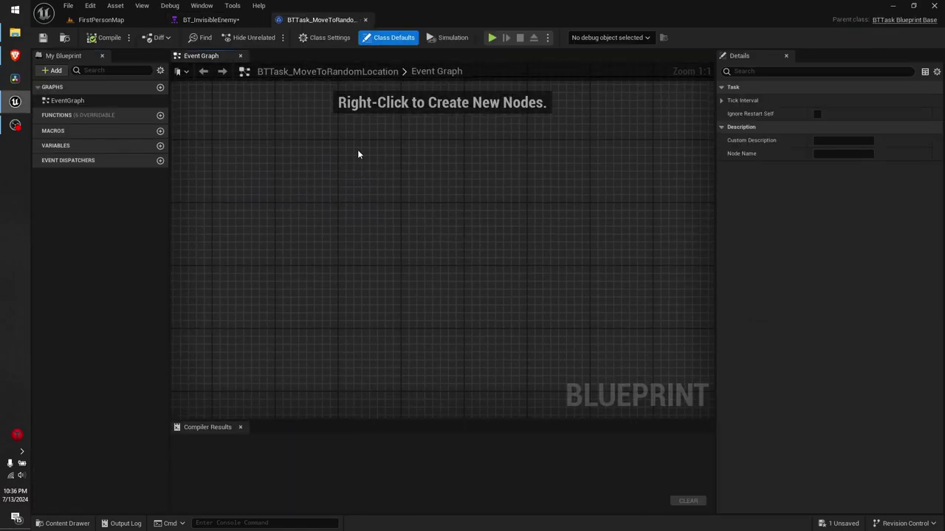
# Override Receive Execute AI in the BTTask_MoveToRandomLocation Event Graph.
pyautogui.click(220, 20)
pyautogui.click(274, 21)
pyautogui.moveTo(71, 114)
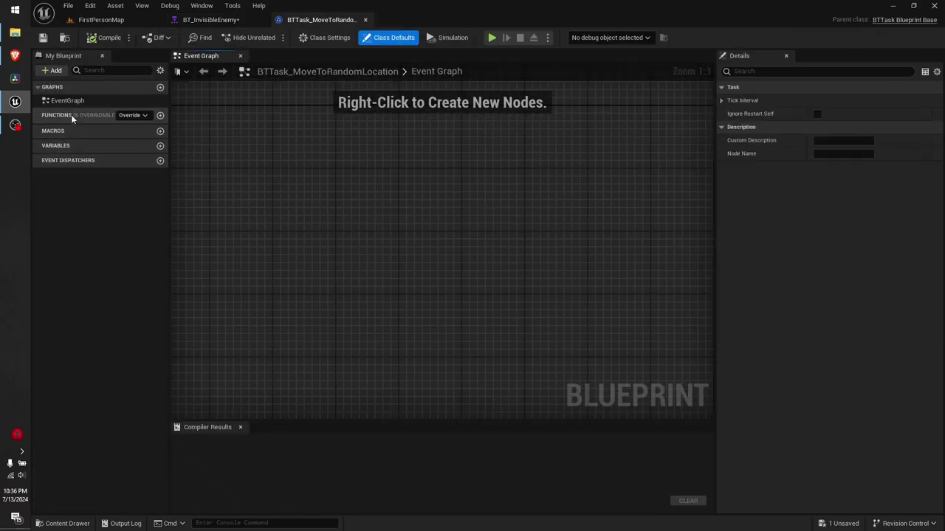
pyautogui.click(140, 115)
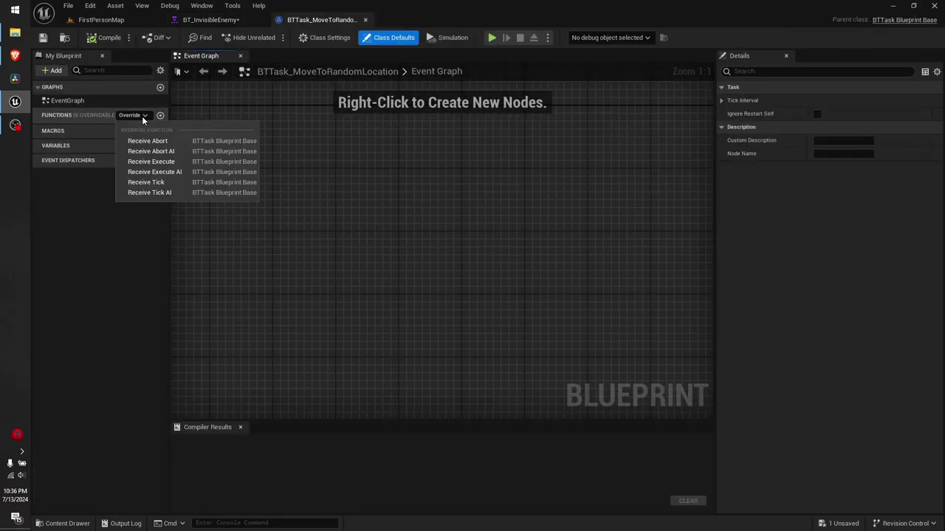
pyautogui.click(200, 173)
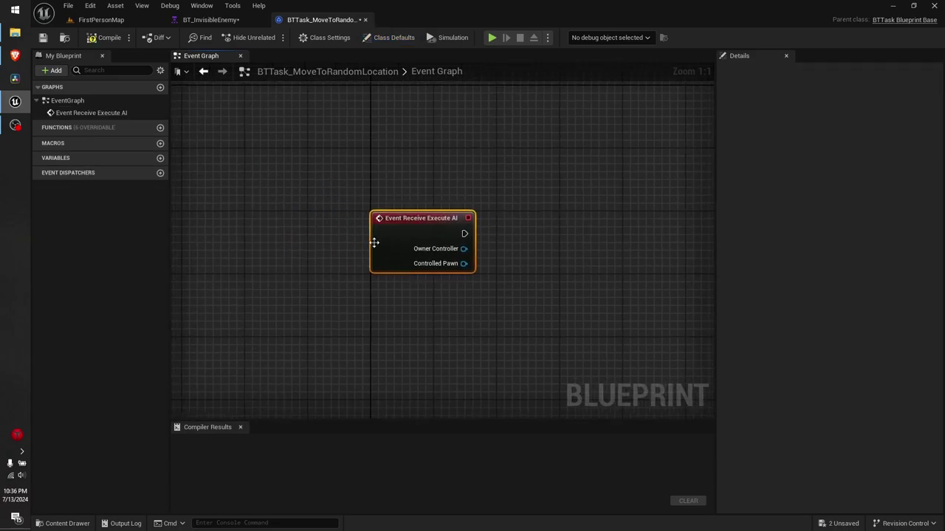
pyautogui.moveTo(577, 324); pyautogui.dragTo(532, 299, button='right')
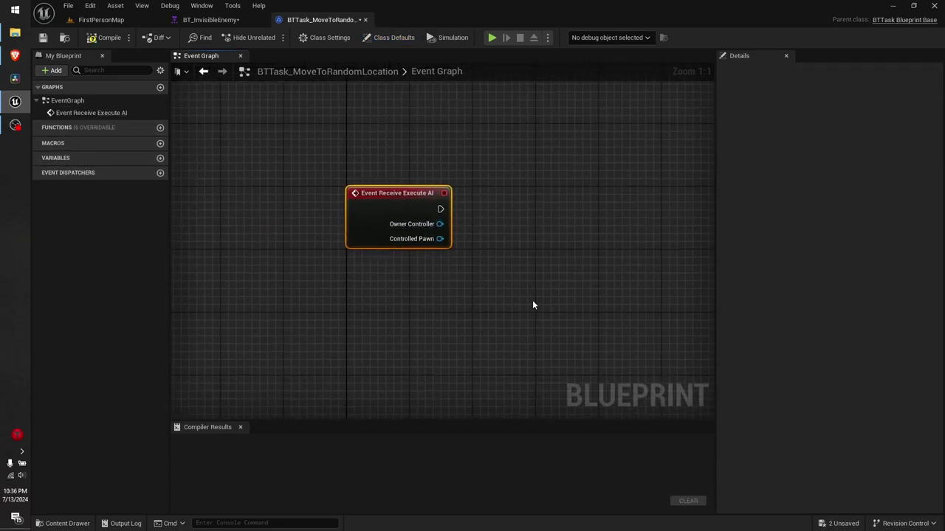
pyautogui.moveTo(532, 299)
pyautogui.mouseDown()
pyautogui.moveTo(336, 176)
pyautogui.moveTo(495, 299)
pyautogui.mouseUp()
pyautogui.click(476, 292)
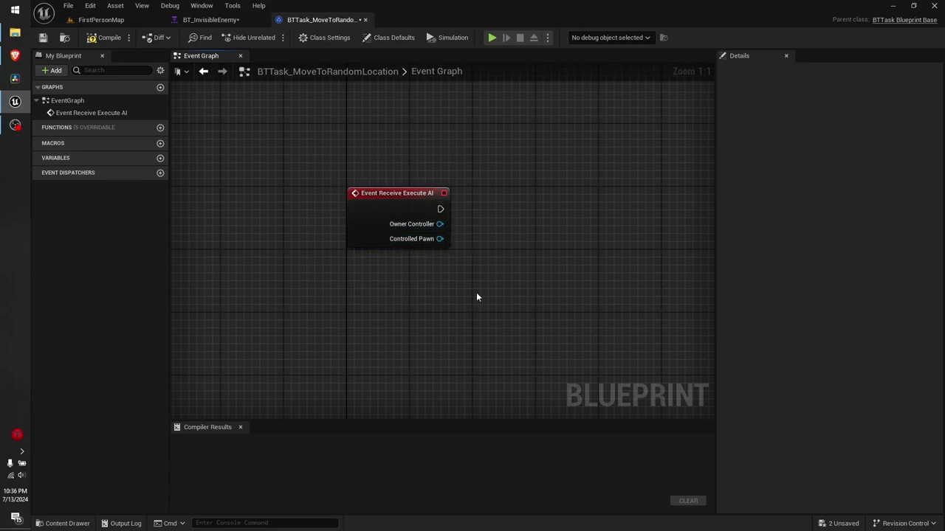
# Check that BT_InvisibleEnemy offers the new task under the Sequence, then return to the task.
pyautogui.click(237, 23)
pyautogui.moveTo(364, 223); pyautogui.dragTo(329, 296, button='right')
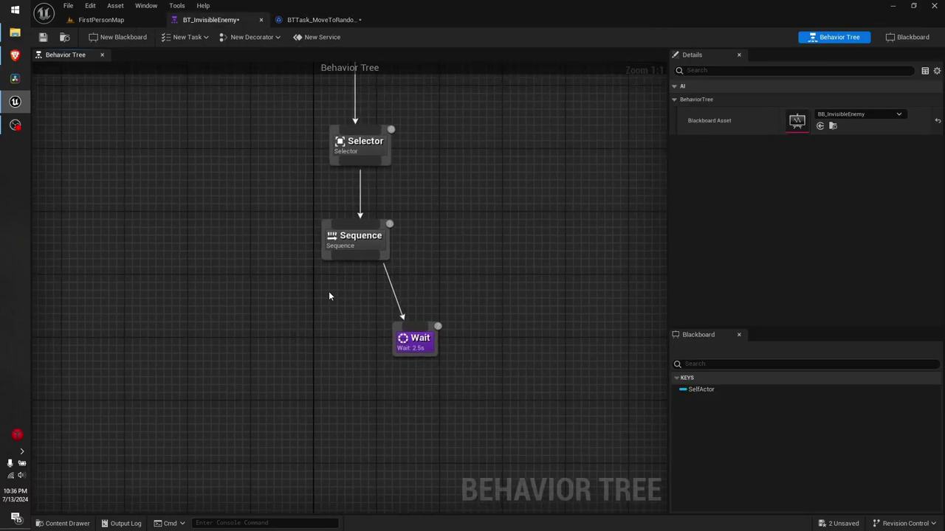
pyautogui.moveTo(350, 262); pyautogui.dragTo(290, 354)
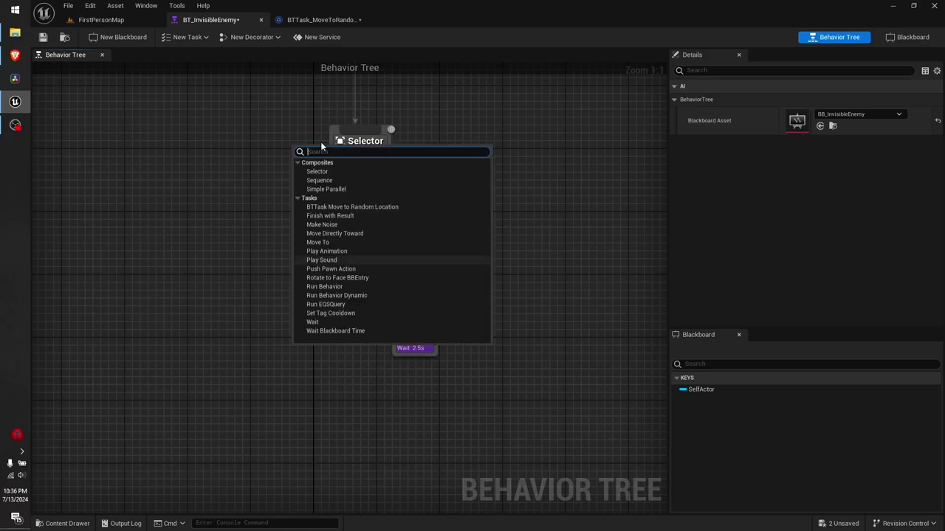
pyautogui.click(321, 23)
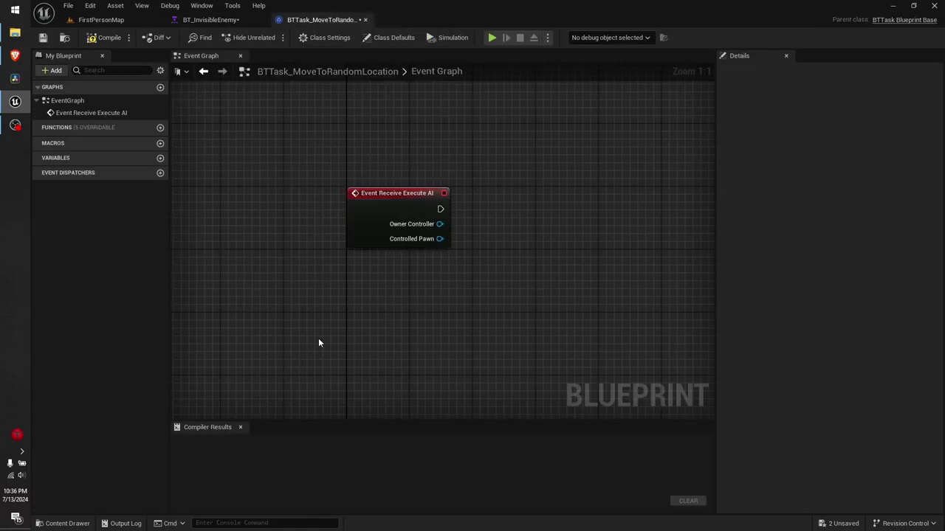
# Search 'reach' and place a GetRandomReachablePointInRadius node right of the Execute AI event.
pyautogui.moveTo(327, 333); pyautogui.dragTo(219, 343, button='right')
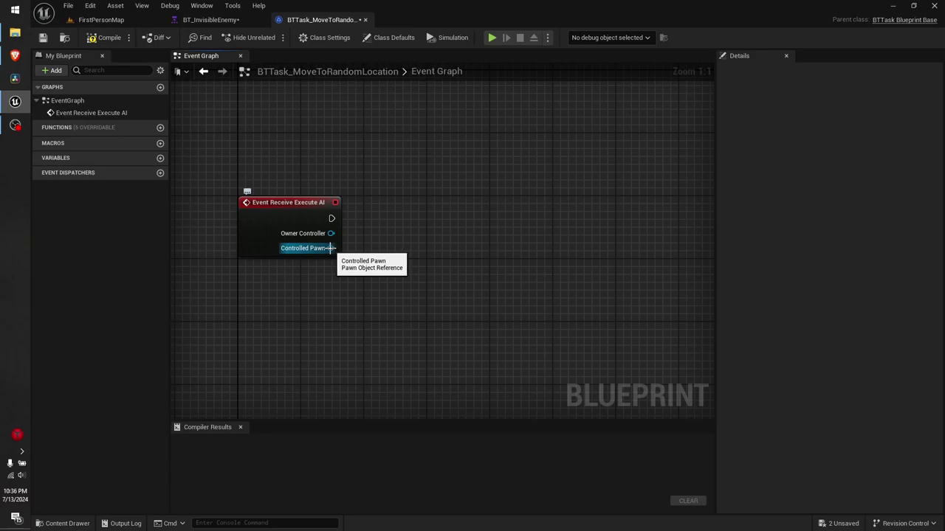
pyautogui.moveTo(330, 248); pyautogui.dragTo(431, 276)
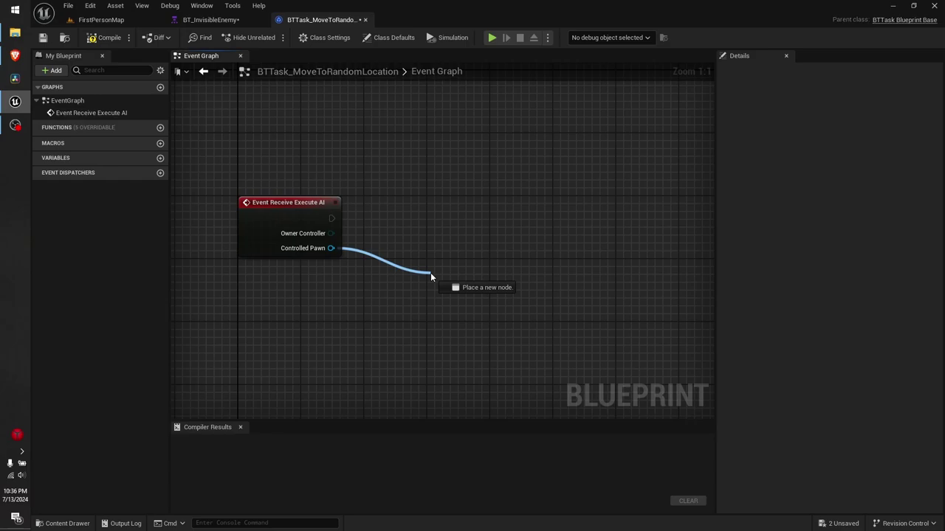
pyautogui.rightClick(470, 246)
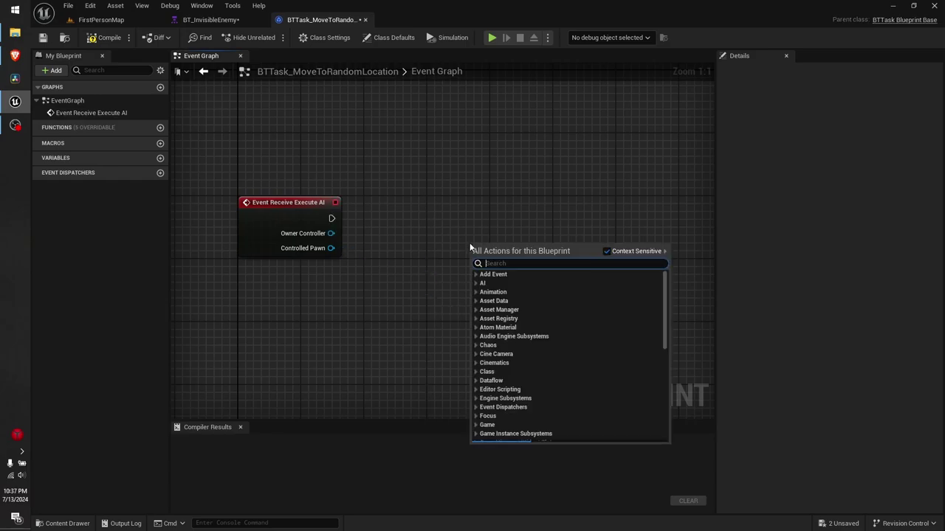
pyautogui.write('re')
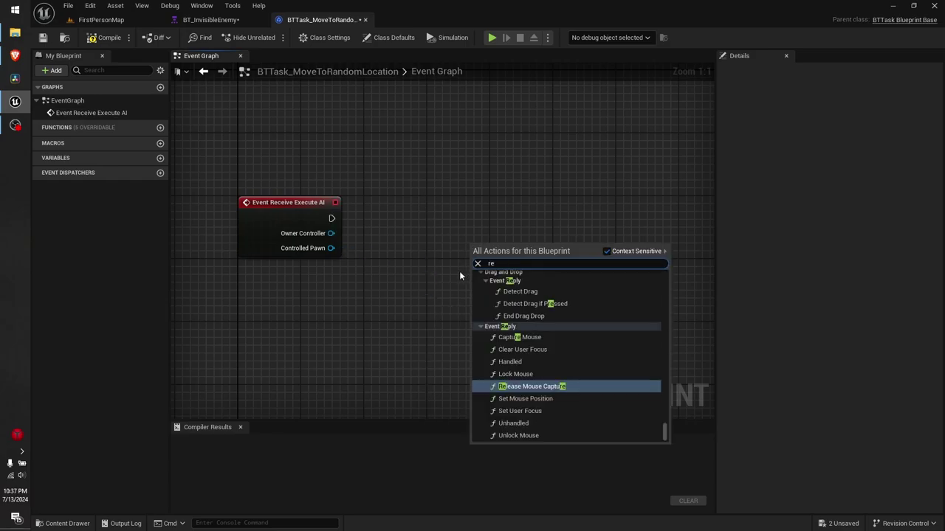
pyautogui.write('ch')
pyautogui.press('BackSpace')
pyautogui.press('BackSpace')
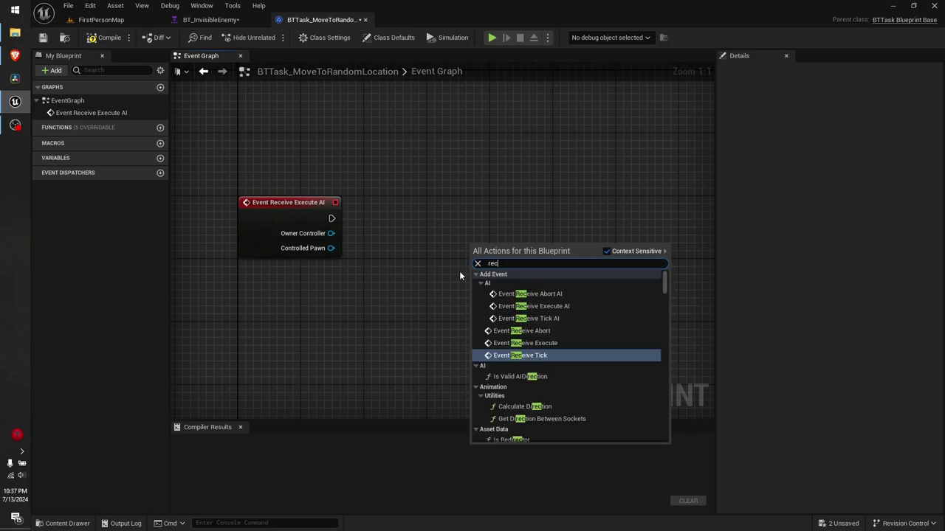
pyautogui.write('ach')
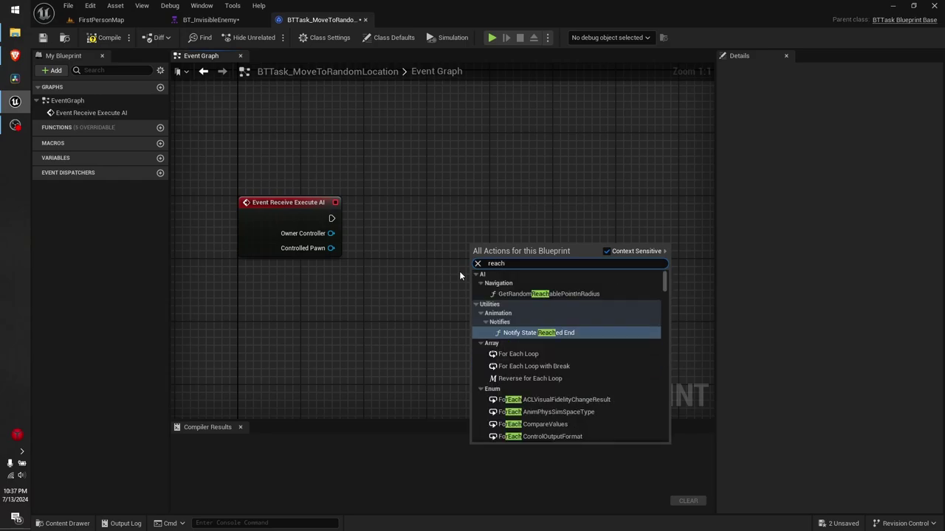
pyautogui.click(568, 293)
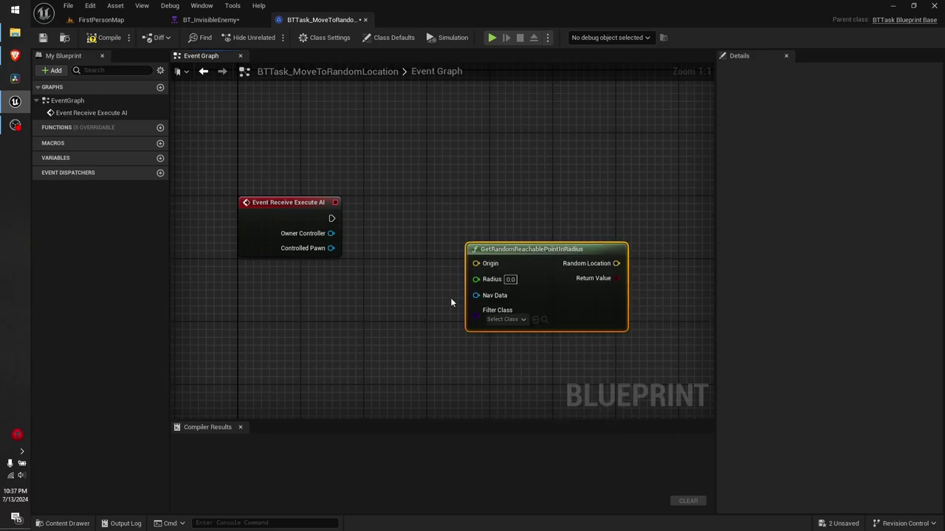
pyautogui.moveTo(525, 255); pyautogui.dragTo(478, 271)
pyautogui.moveTo(446, 268); pyautogui.dragTo(515, 236, button='right')
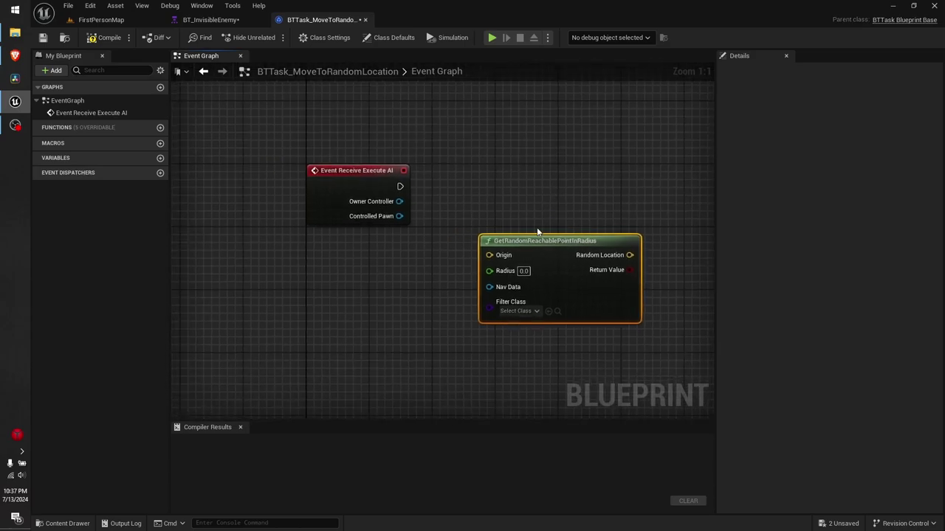
pyautogui.moveTo(516, 236); pyautogui.dragTo(554, 236)
pyautogui.moveTo(424, 228); pyautogui.dragTo(385, 219, button='right')
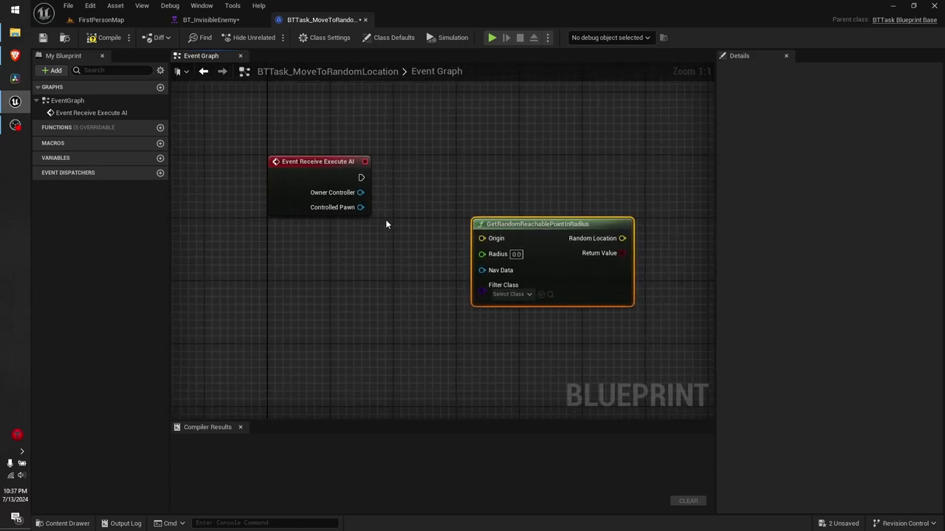
pyautogui.moveTo(364, 209); pyautogui.dragTo(345, 283)
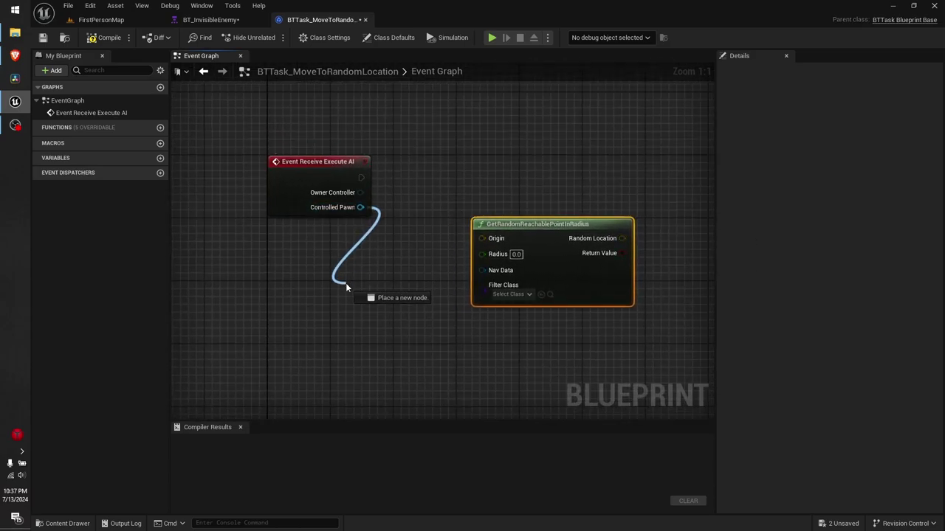
# Wire a Get Actor Location from Controlled Pawn into the Origin input.
pyautogui.write('get worl')
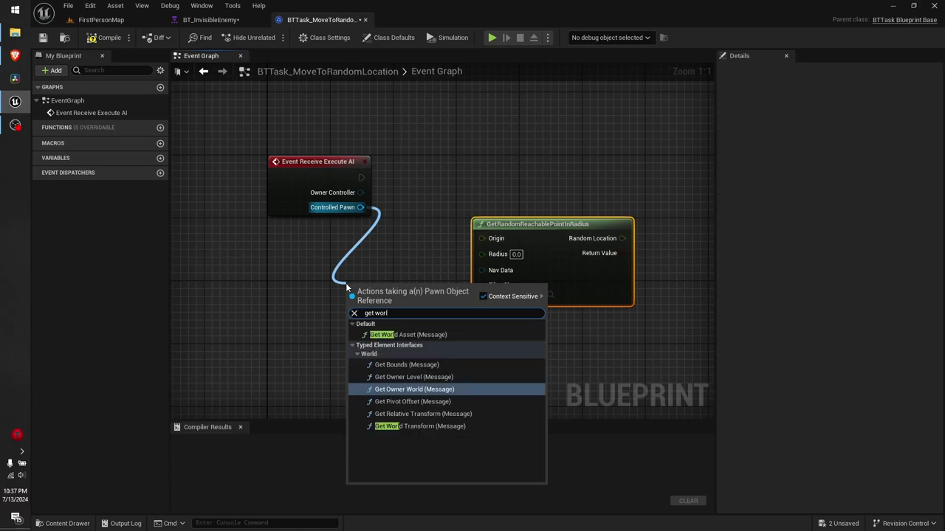
pyautogui.press('BackSpace')
pyautogui.hotkey('ctrl', 'a')
pyautogui.press('BackSpace')
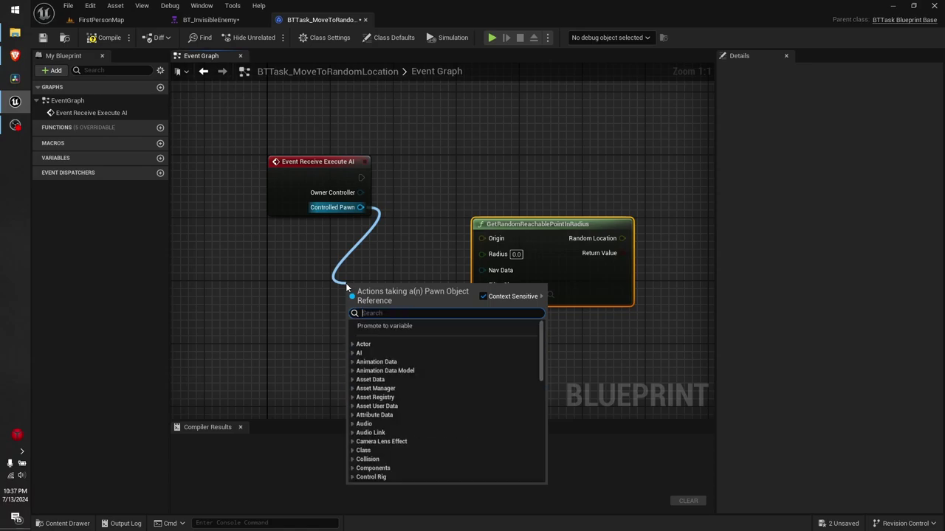
pyautogui.write('loation')
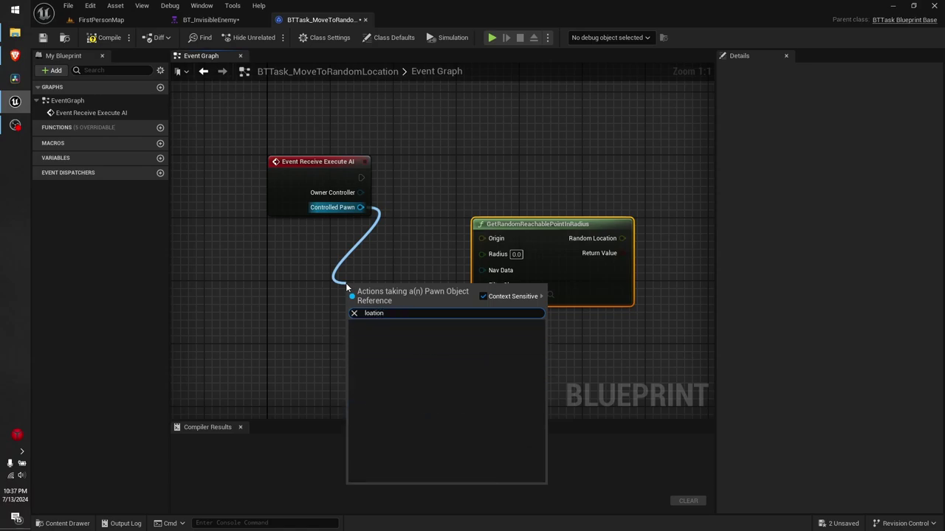
pyautogui.press('BackSpace')
pyautogui.press('BackSpace')
pyautogui.press('BackSpace')
pyautogui.press('BackSpace')
pyautogui.press('BackSpace')
pyautogui.write('catio')
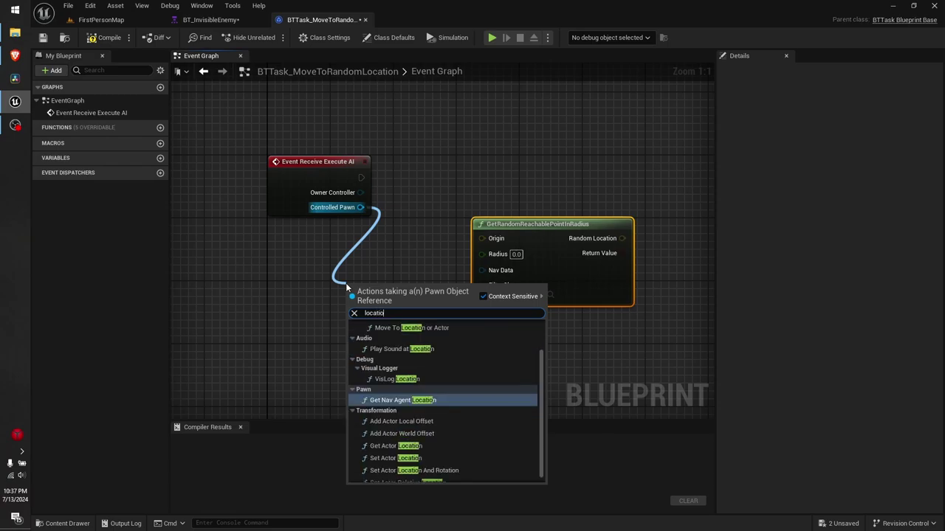
pyautogui.write('n')
pyautogui.click(397, 446)
pyautogui.moveTo(405, 277)
pyautogui.mouseDown()
pyautogui.moveTo(374, 254)
pyautogui.moveTo(432, 274)
pyautogui.moveTo(481, 230)
pyautogui.moveTo(550, 230)
pyautogui.mouseUp()
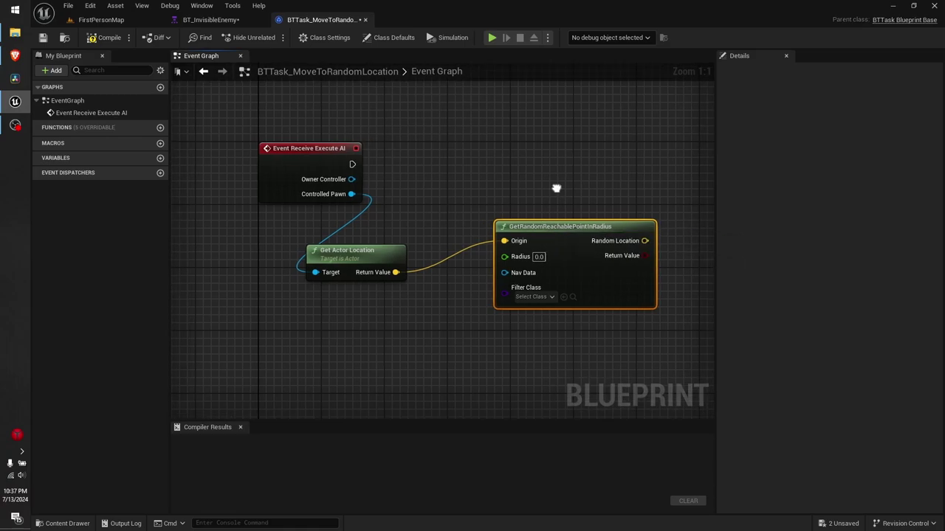
# Delete the pawn-based Get Actor Location node.
pyautogui.moveTo(555, 187); pyautogui.dragTo(470, 183, button='right')
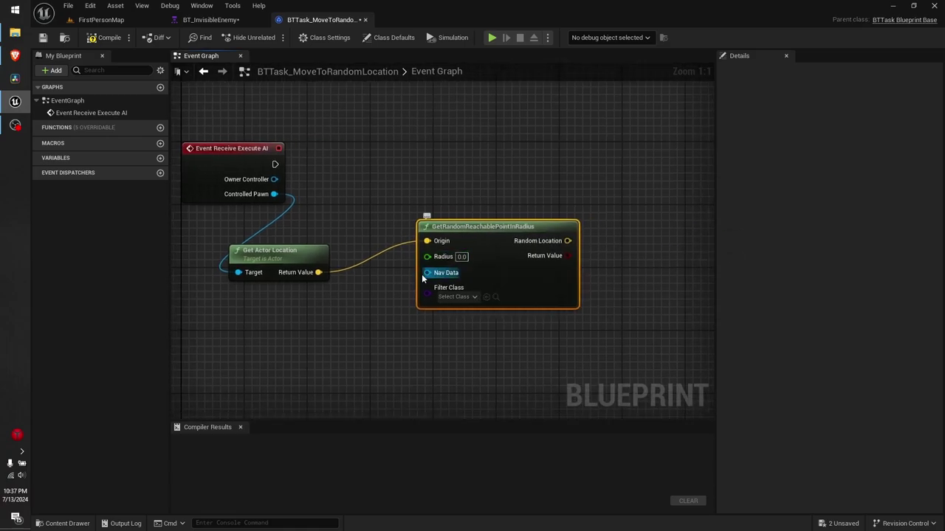
pyautogui.moveTo(357, 317); pyautogui.dragTo(363, 317, button='right')
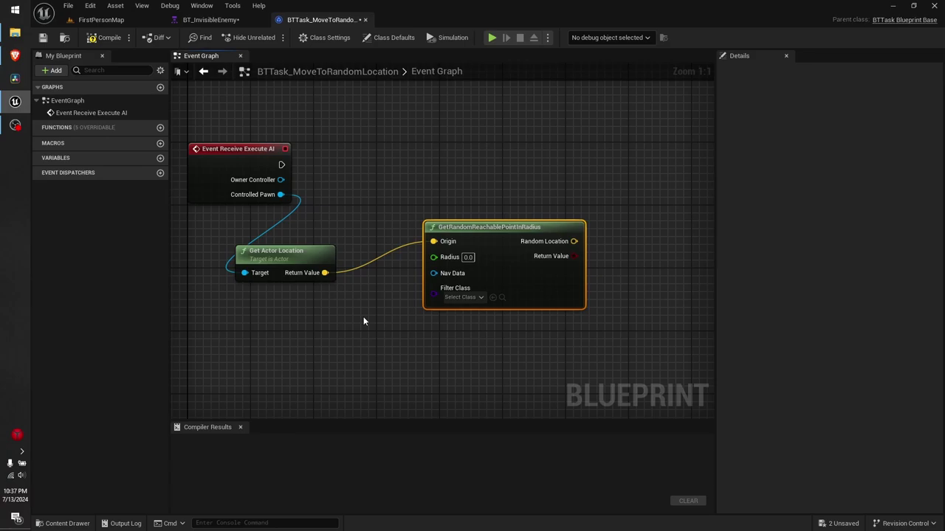
pyautogui.moveTo(370, 333); pyautogui.dragTo(236, 231)
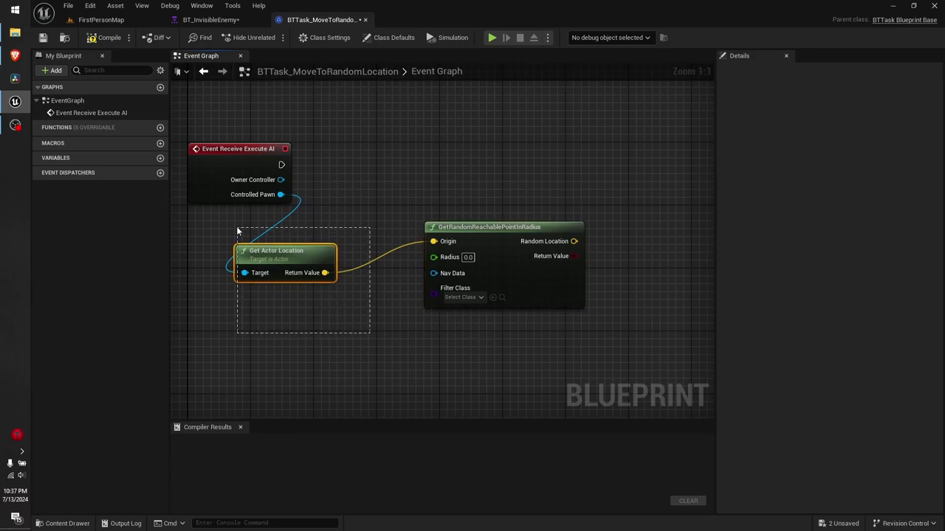
pyautogui.moveTo(376, 343); pyautogui.dragTo(233, 235)
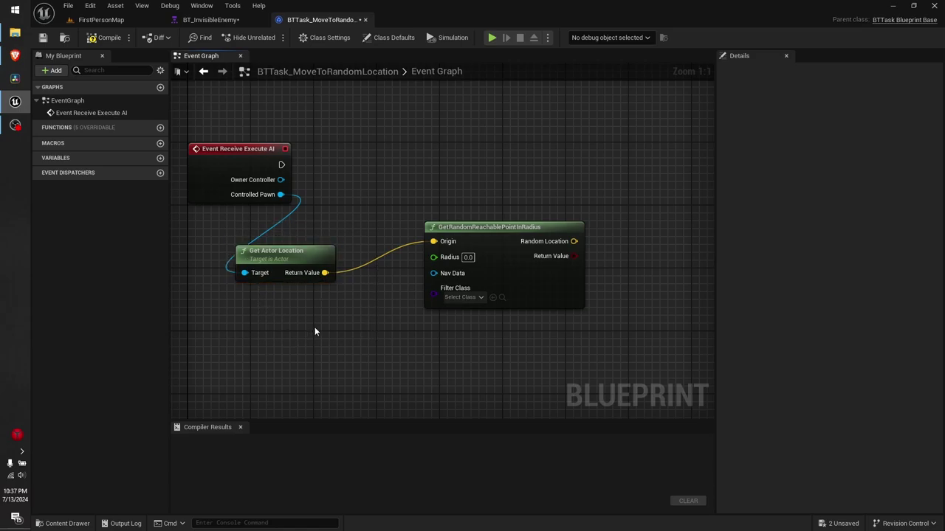
pyautogui.moveTo(314, 326); pyautogui.dragTo(277, 255)
pyautogui.press('Delete')
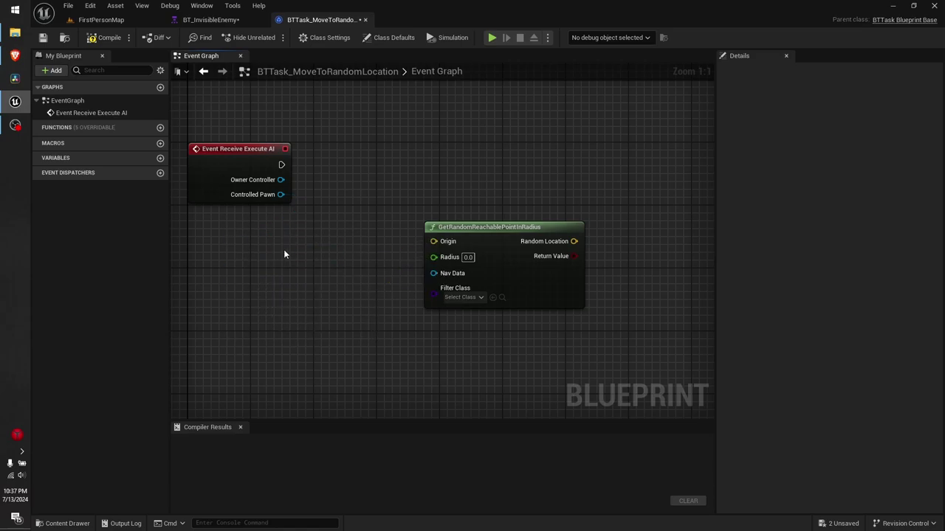
# Add a Get Player Character node to the graph.
pyautogui.rightClick(249, 295)
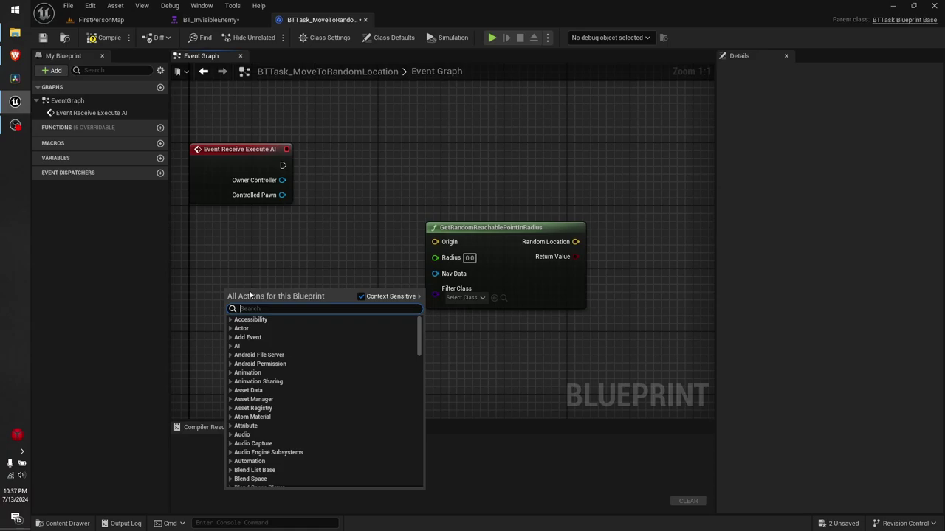
pyautogui.write('get pla')
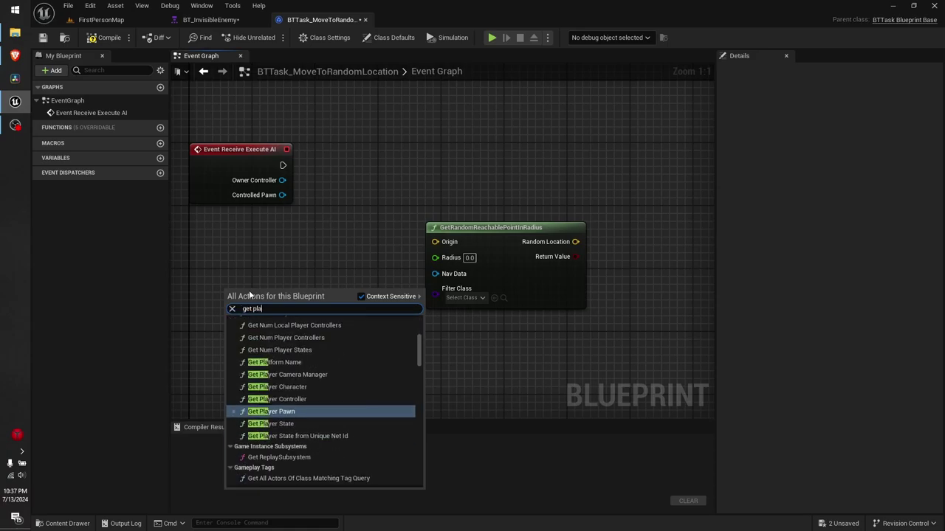
pyautogui.write('yer')
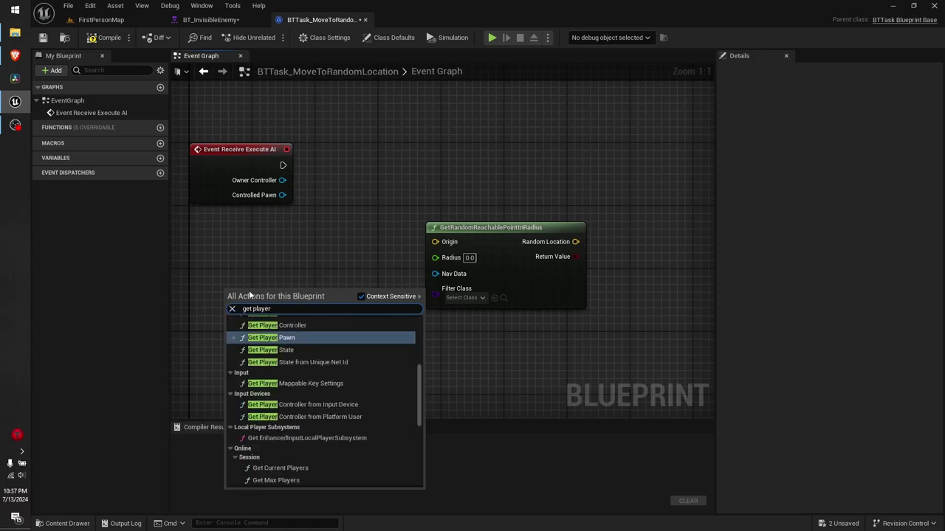
pyautogui.write(' char')
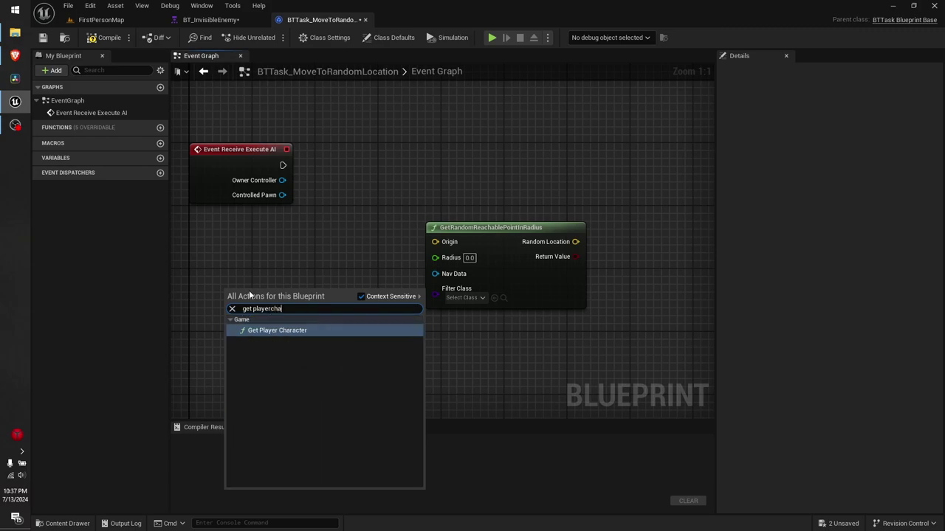
pyautogui.press('Return')
pyautogui.moveTo(259, 365); pyautogui.dragTo(325, 342, button='right')
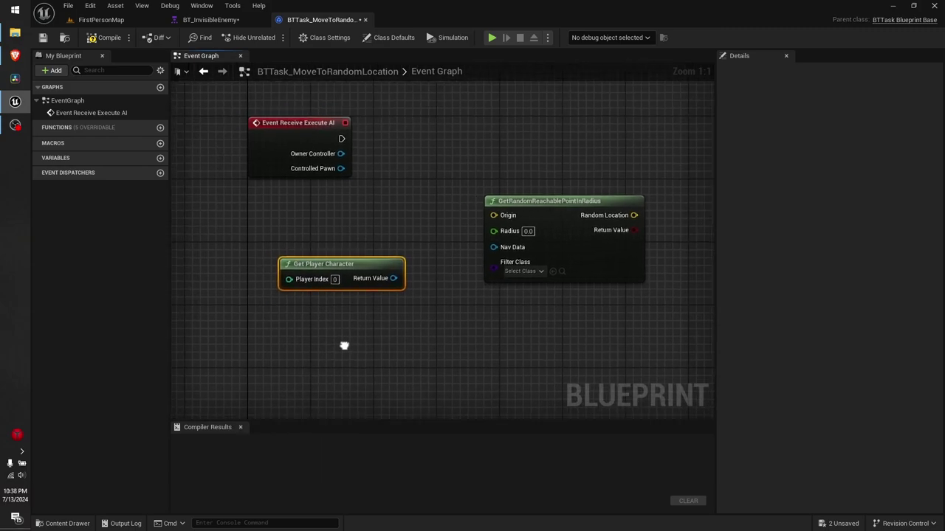
# Feed the player character's Get Actor Location into the Origin input.
pyautogui.moveTo(378, 270)
pyautogui.mouseDown()
pyautogui.moveTo(299, 254)
pyautogui.moveTo(355, 308)
pyautogui.mouseUp()
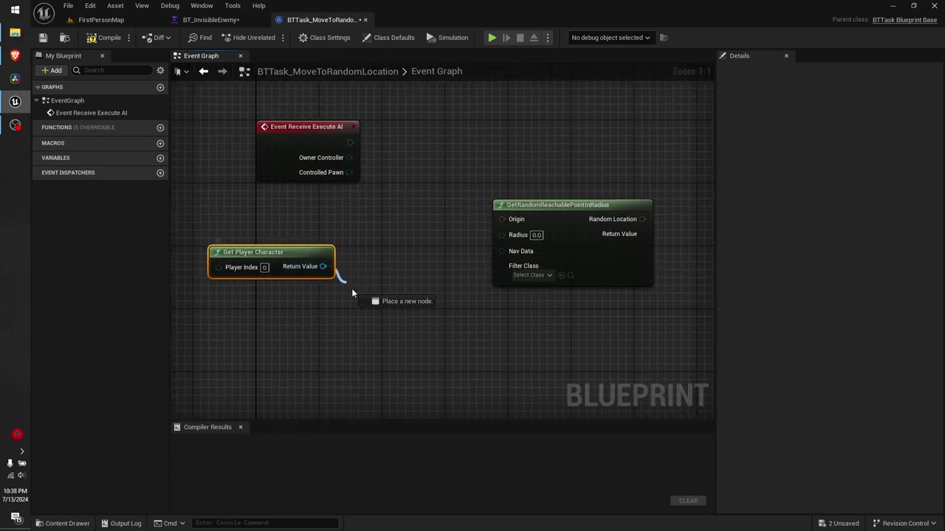
pyautogui.write('get')
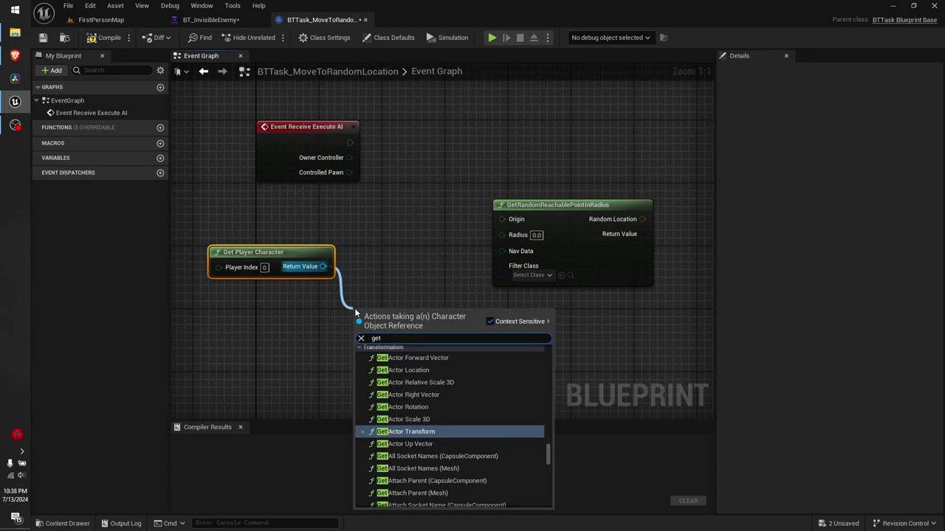
pyautogui.write(' actor loc')
pyautogui.press('Return')
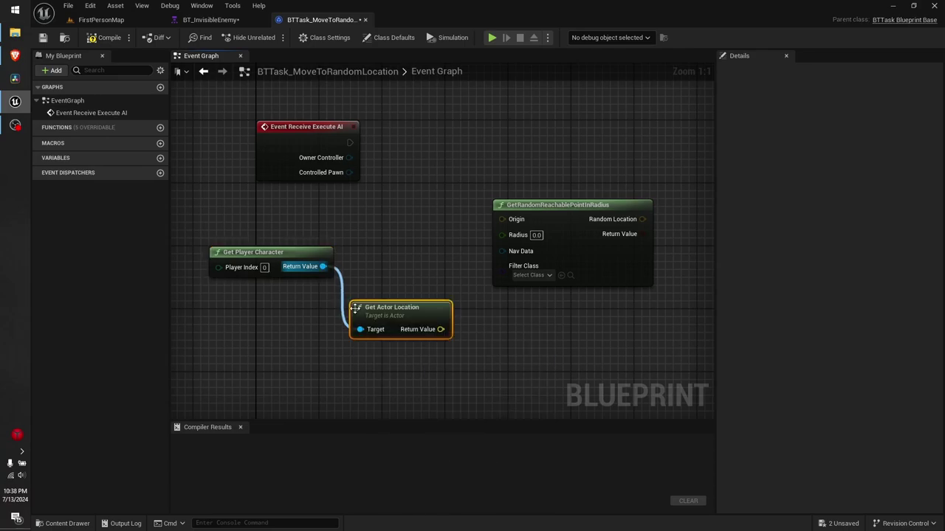
pyautogui.moveTo(384, 309); pyautogui.dragTo(352, 310)
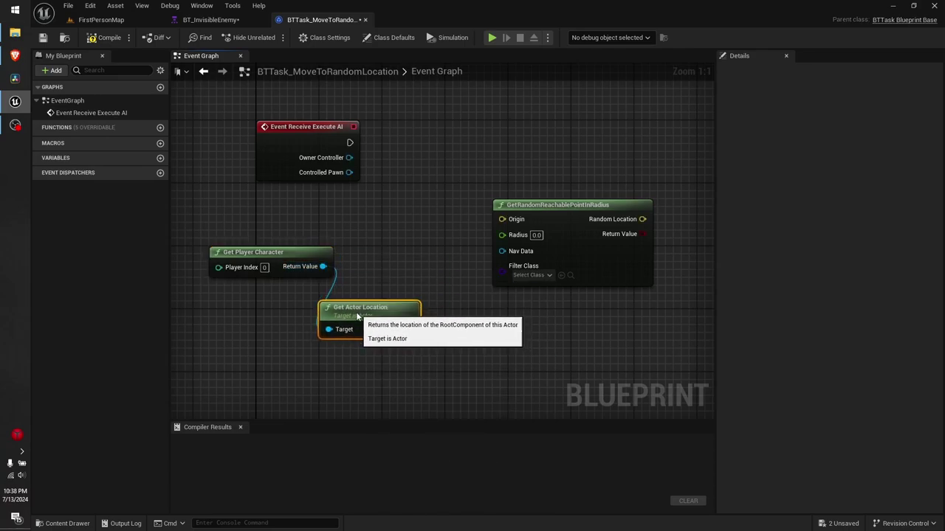
pyautogui.moveTo(406, 330); pyautogui.dragTo(502, 219)
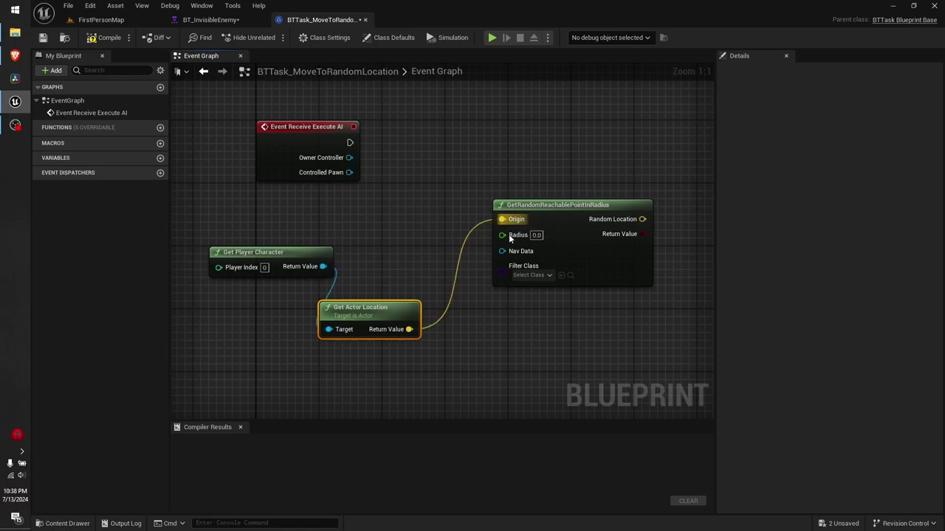
pyautogui.moveTo(446, 308); pyautogui.dragTo(343, 321, button='right')
pyautogui.moveTo(270, 325); pyautogui.dragTo(301, 262)
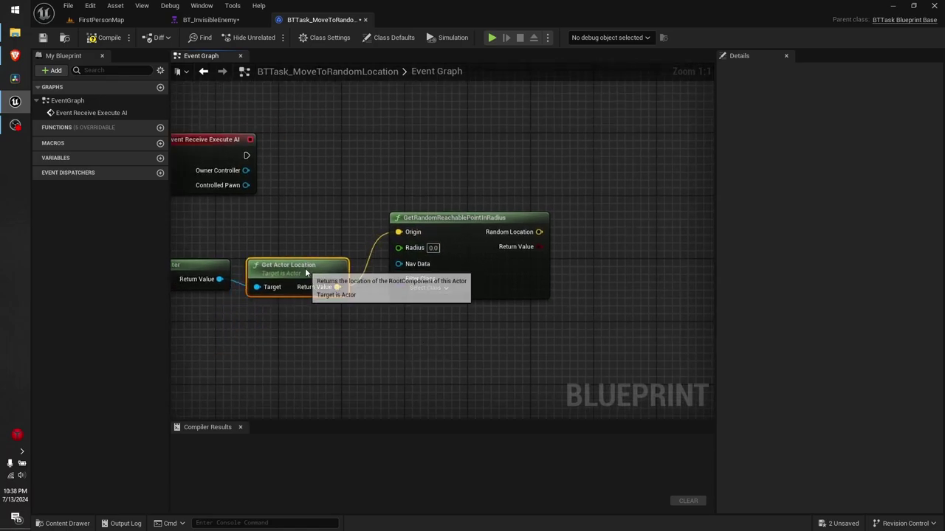
pyautogui.click(321, 336)
pyautogui.moveTo(320, 336); pyautogui.dragTo(371, 316, button='right')
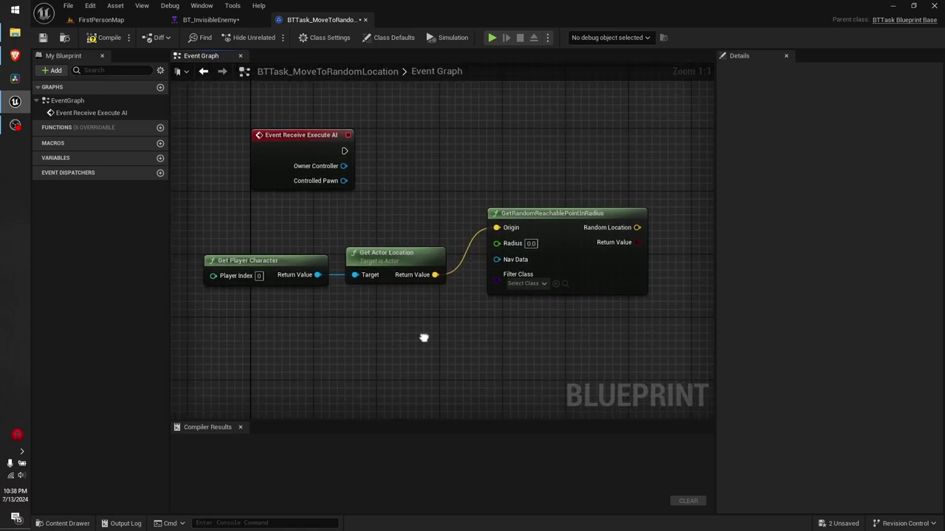
# Set the GetRandomReachablePointInRadius Radius to 1000 and move the node down-right.
pyautogui.click(466, 239)
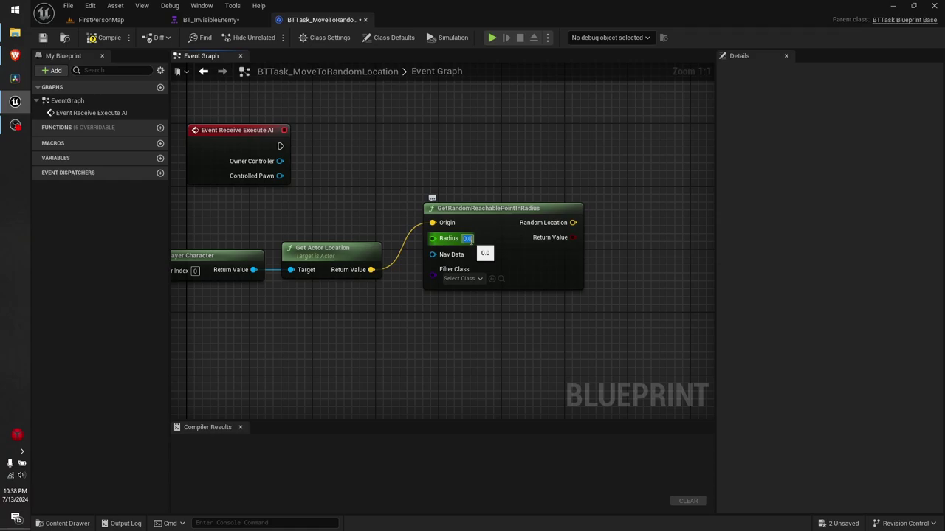
pyautogui.write('10000')
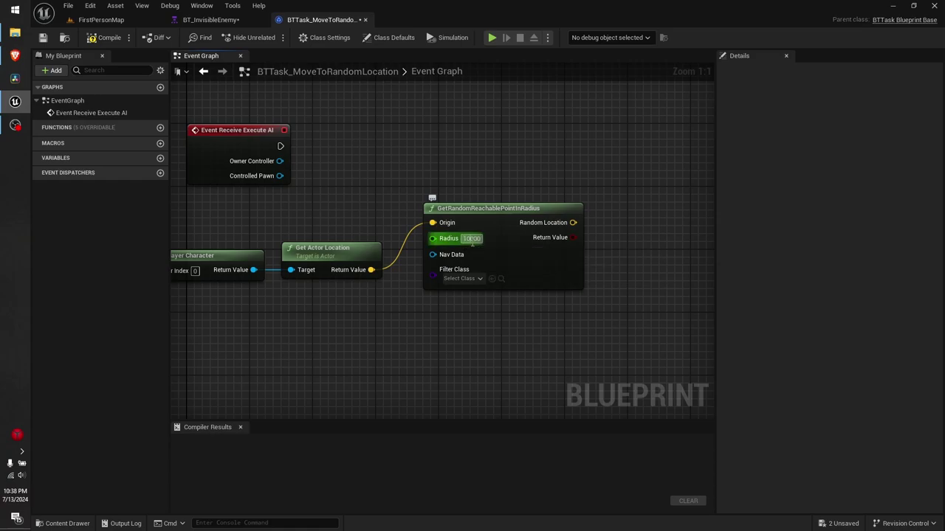
pyautogui.click(483, 240)
pyautogui.write('1000')
pyautogui.press('Return')
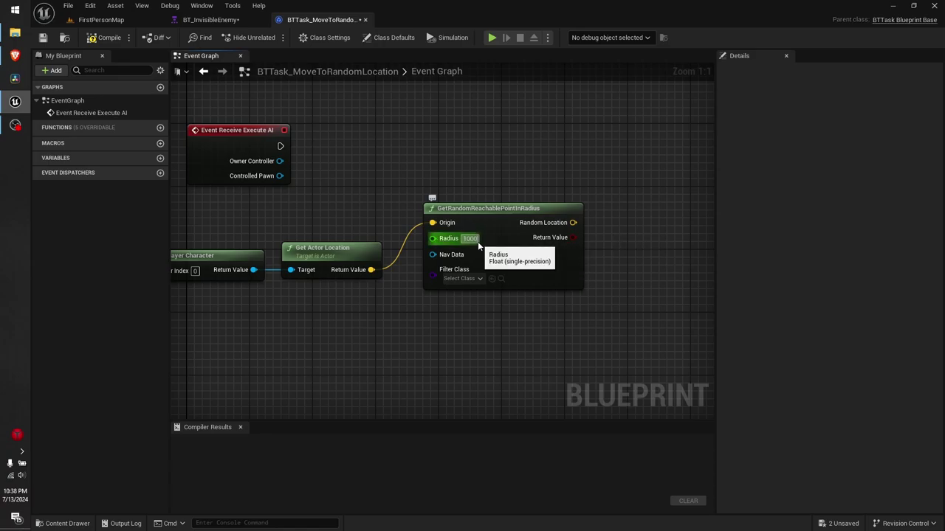
pyautogui.click(465, 384)
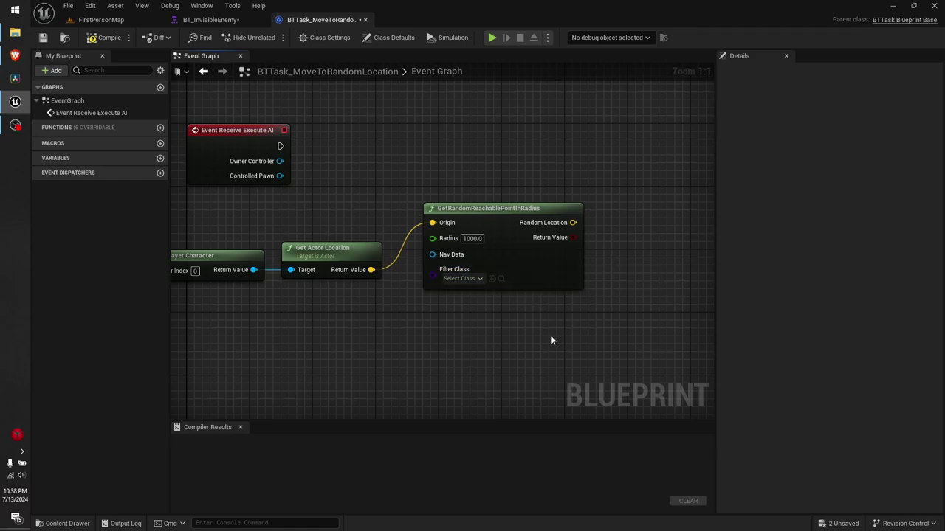
pyautogui.moveTo(575, 369); pyautogui.dragTo(540, 401, button='right')
pyautogui.moveTo(504, 301); pyautogui.dragTo(524, 353)
pyautogui.moveTo(312, 359)
pyautogui.mouseDown(button='right')
pyautogui.moveTo(340, 296)
pyautogui.moveTo(332, 309)
pyautogui.moveTo(535, 305)
pyautogui.mouseUp(button='right')
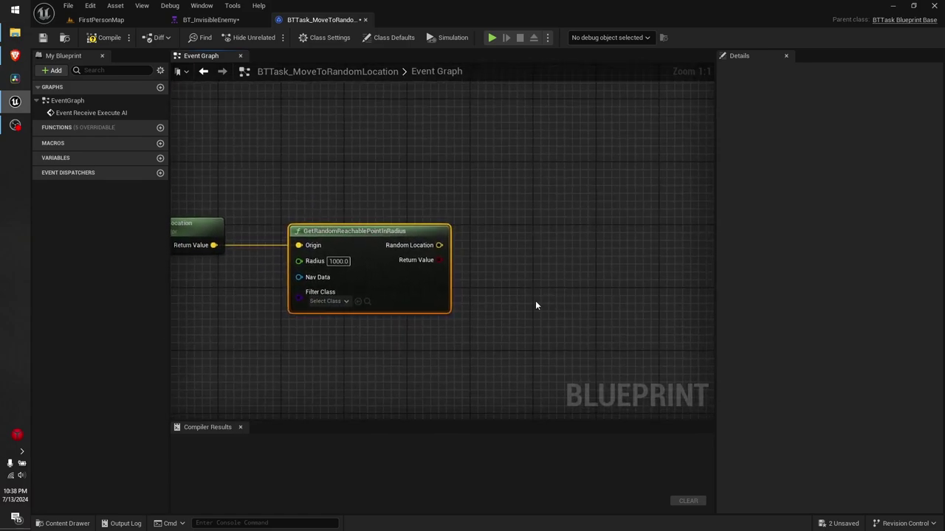
# Add an AI MoveTo node driven by the Event Receive Execute AI exec pin.
pyautogui.moveTo(449, 246); pyautogui.dragTo(532, 217)
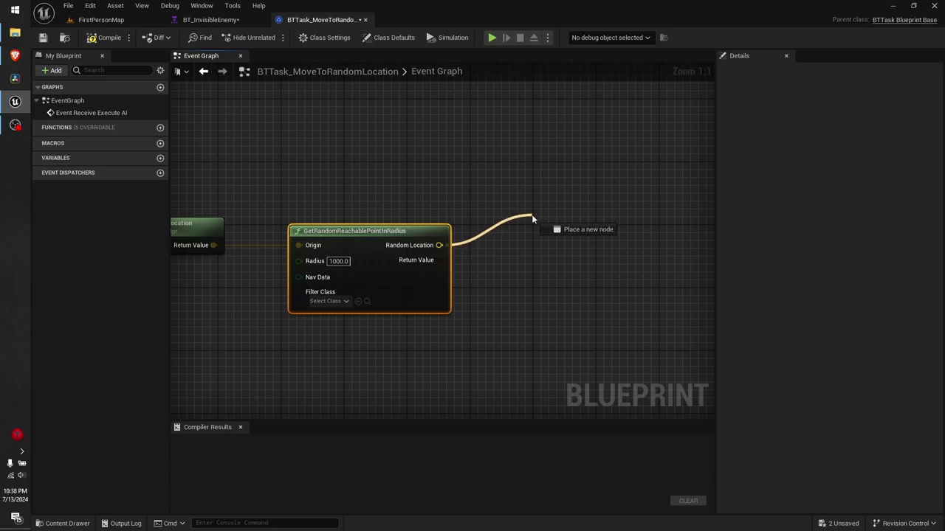
pyautogui.click(427, 213)
pyautogui.moveTo(426, 212); pyautogui.dragTo(573, 281, button='right')
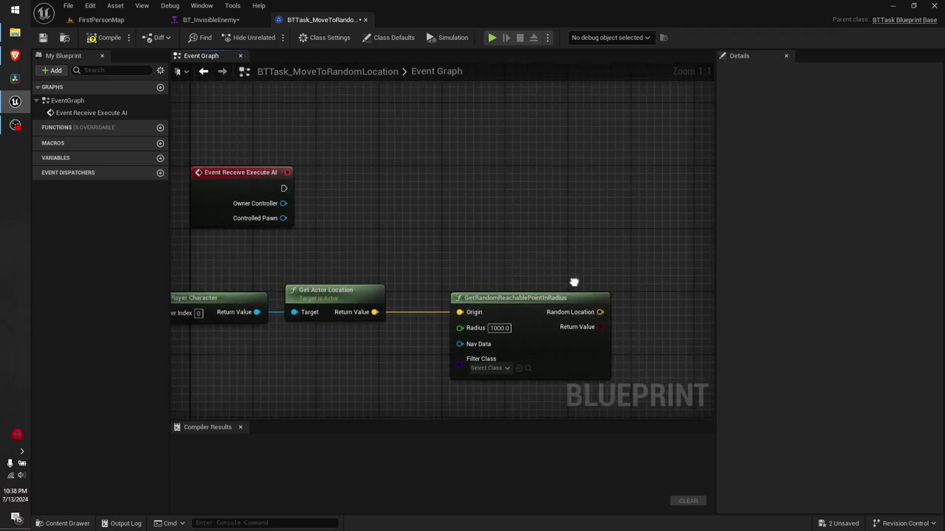
pyautogui.moveTo(278, 186); pyautogui.dragTo(668, 191)
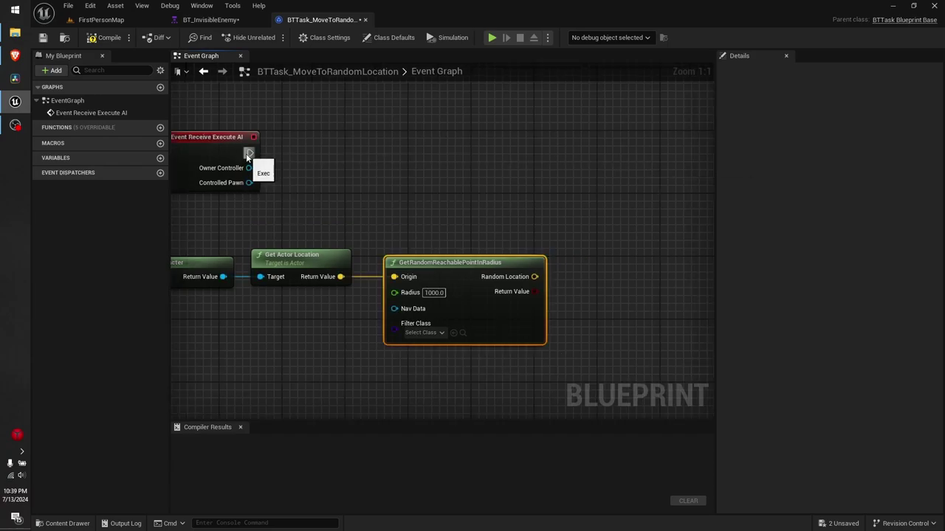
pyautogui.moveTo(249, 153); pyautogui.dragTo(587, 157)
pyautogui.write('ai move')
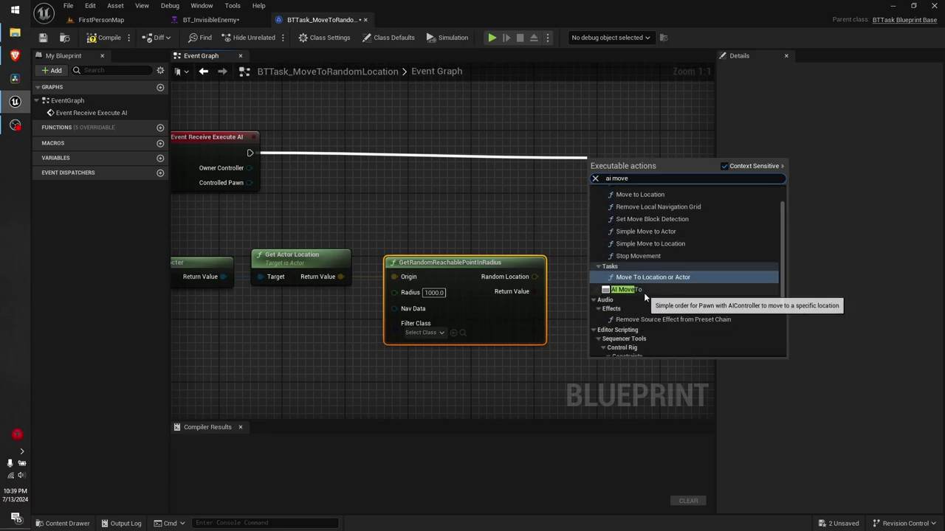
pyautogui.click(639, 290)
pyautogui.moveTo(596, 287)
pyautogui.mouseDown(button='right')
pyautogui.moveTo(559, 249)
pyautogui.moveTo(485, 257)
pyautogui.mouseUp(button='right')
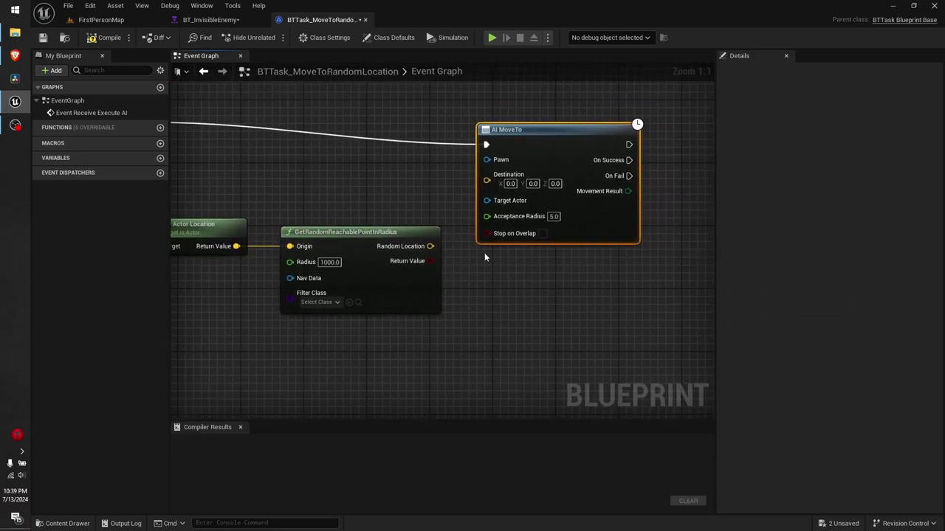
# Wire Random Location to Destination and Controlled Pawn to Pawn on AI MoveTo.
pyautogui.moveTo(431, 246); pyautogui.dragTo(491, 179)
pyautogui.moveTo(501, 190); pyautogui.dragTo(495, 198, button='right')
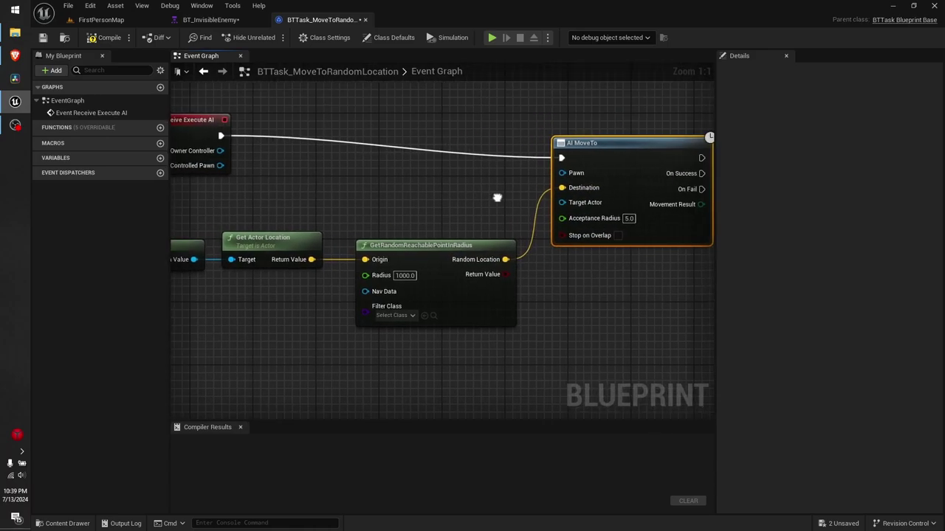
pyautogui.moveTo(218, 166); pyautogui.dragTo(576, 176)
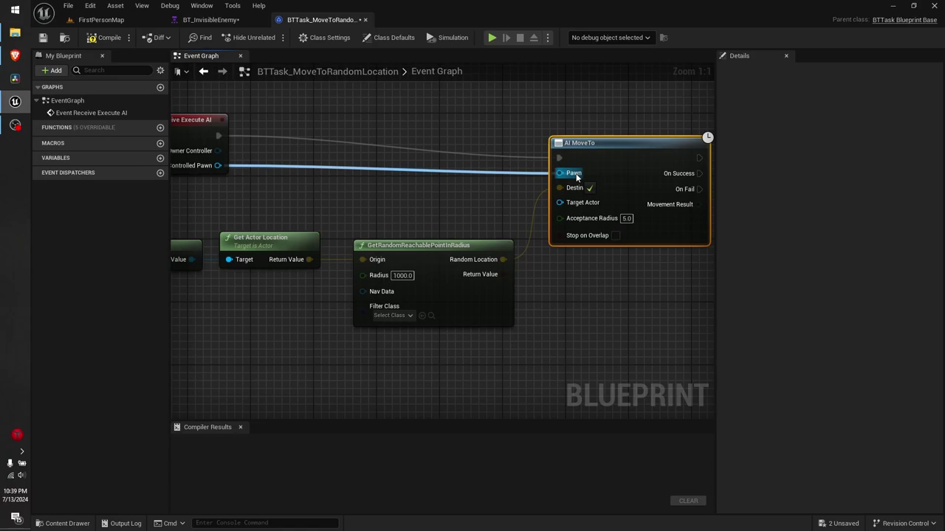
pyautogui.moveTo(577, 176)
pyautogui.mouseDown()
pyautogui.moveTo(578, 206)
pyautogui.moveTo(576, 174)
pyautogui.mouseUp()
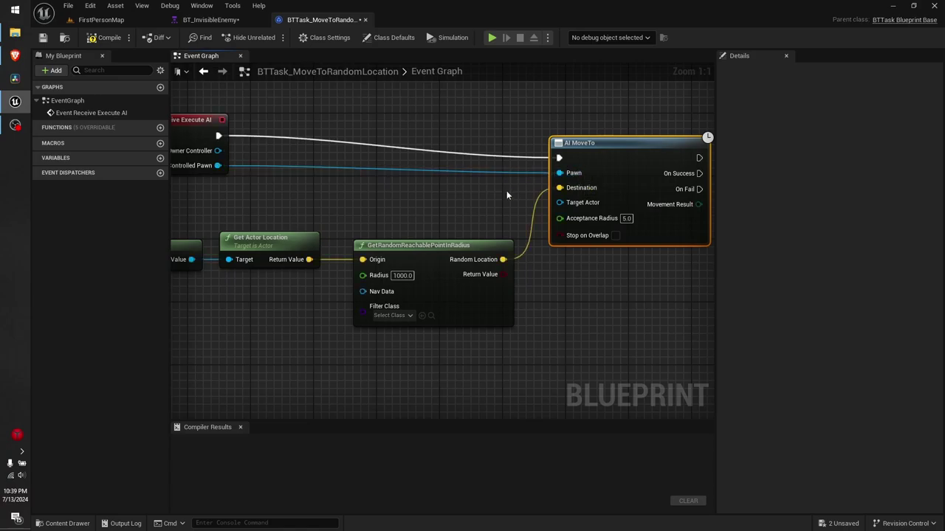
pyautogui.moveTo(490, 213); pyautogui.dragTo(370, 196, button='right')
pyautogui.moveTo(508, 251); pyautogui.dragTo(433, 259, button='right')
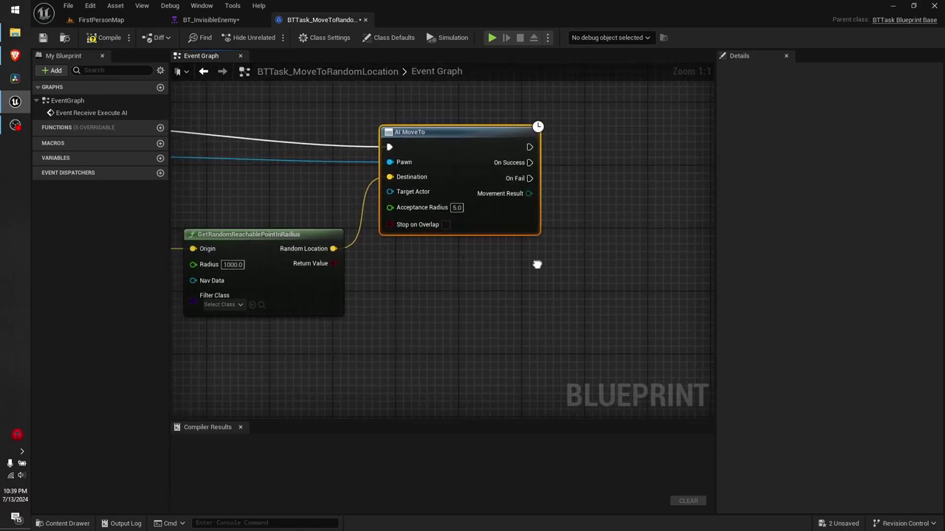
# Add a Finish Execute with Success ticked on AI MoveTo's On Success.
pyautogui.moveTo(593, 198); pyautogui.dragTo(464, 196, button='right')
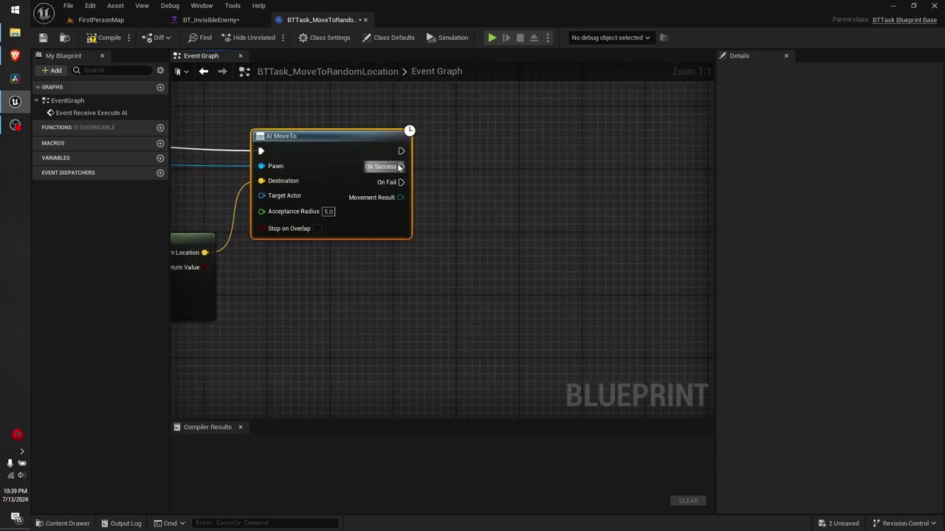
pyautogui.moveTo(401, 166); pyautogui.dragTo(502, 158)
pyautogui.write('finish')
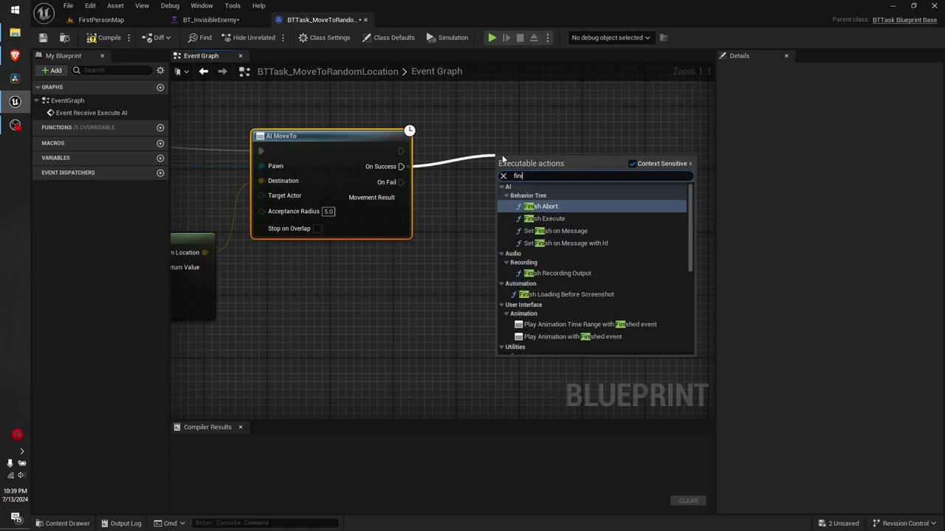
pyautogui.click(567, 218)
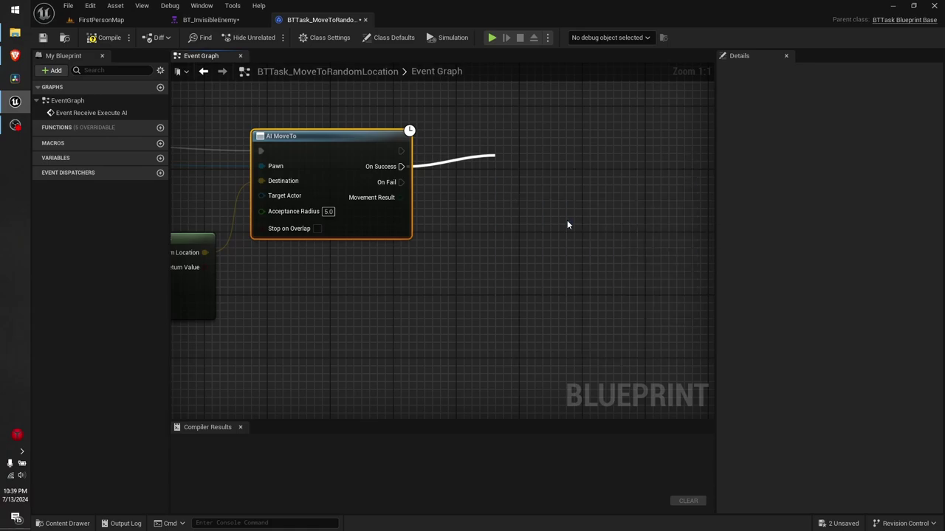
pyautogui.moveTo(575, 173); pyautogui.dragTo(575, 165)
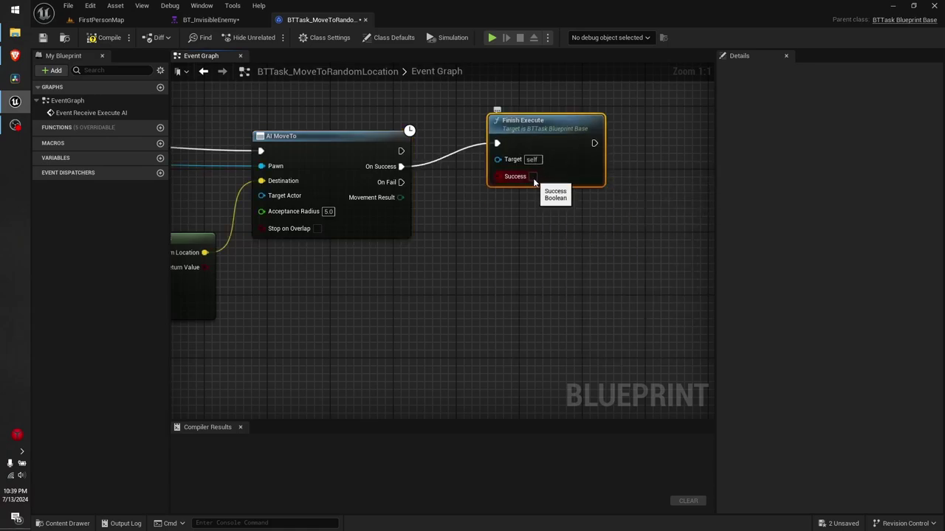
pyautogui.click(533, 177)
# Add a Finish Execute with Success unticked on AI MoveTo's On Fail.
pyautogui.moveTo(400, 182); pyautogui.dragTo(514, 256)
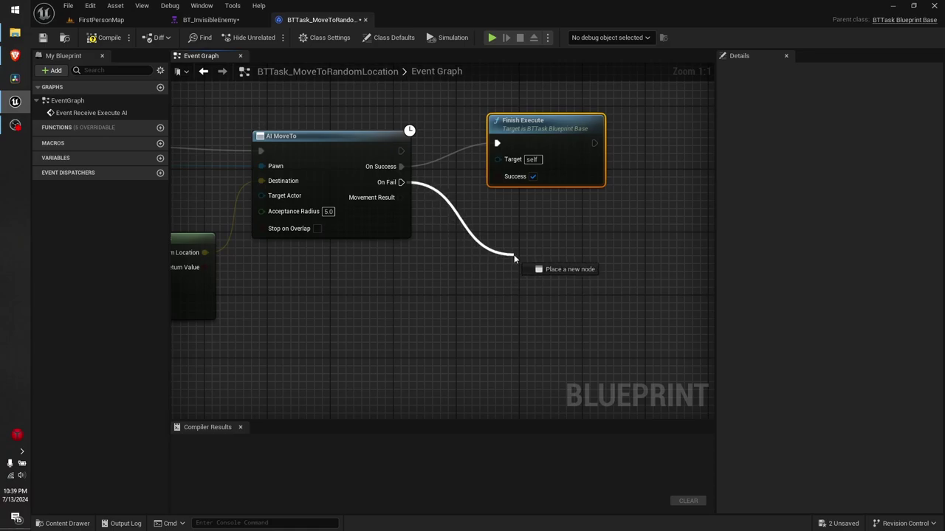
pyautogui.write('finish')
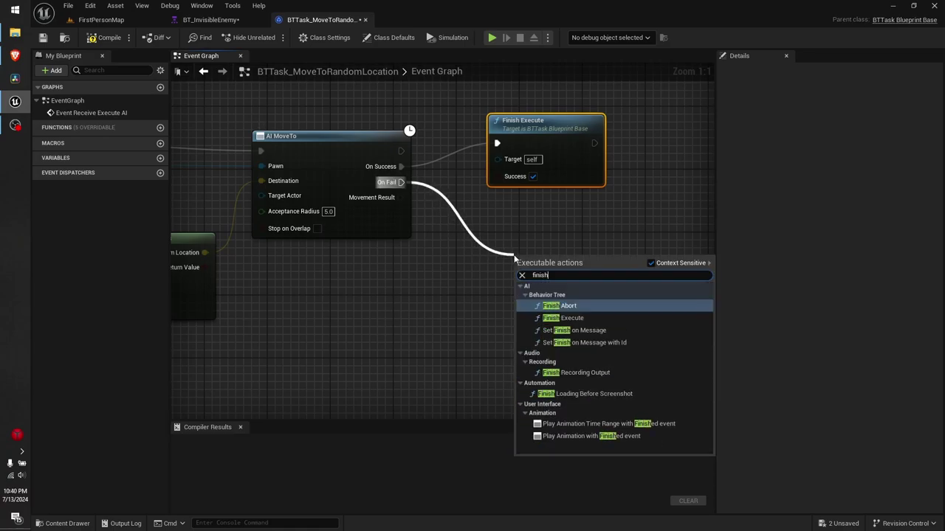
pyautogui.click(594, 319)
pyautogui.moveTo(486, 332)
pyautogui.mouseDown(button='right')
pyautogui.moveTo(463, 327)
pyautogui.moveTo(479, 362)
pyautogui.mouseUp(button='right')
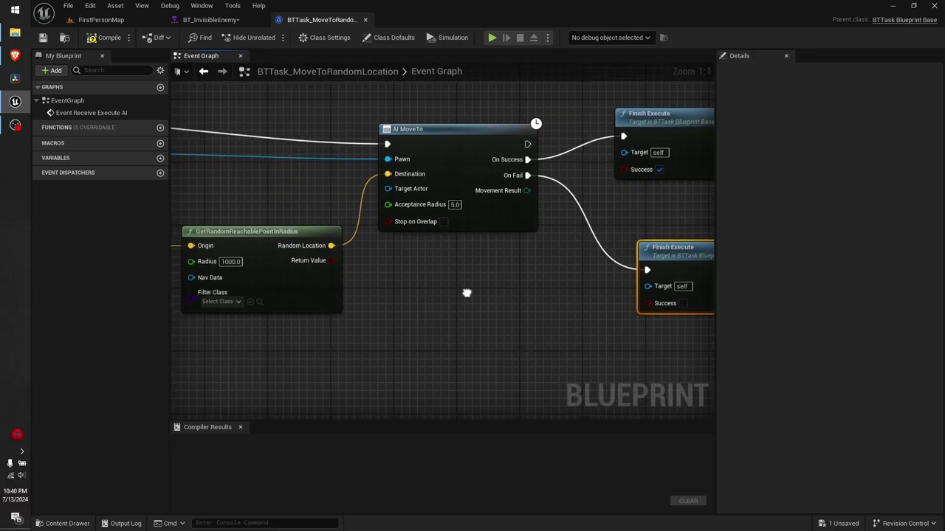
pyautogui.moveTo(625, 385)
pyautogui.mouseDown()
pyautogui.moveTo(589, 373)
pyautogui.moveTo(484, 109)
pyautogui.mouseUp()
pyautogui.moveTo(264, 134)
pyautogui.mouseDown(button='right')
pyautogui.moveTo(402, 154)
pyautogui.moveTo(532, 137)
pyautogui.moveTo(443, 137)
pyautogui.mouseUp(button='right')
pyautogui.moveTo(301, 152); pyautogui.dragTo(352, 162, button='right')
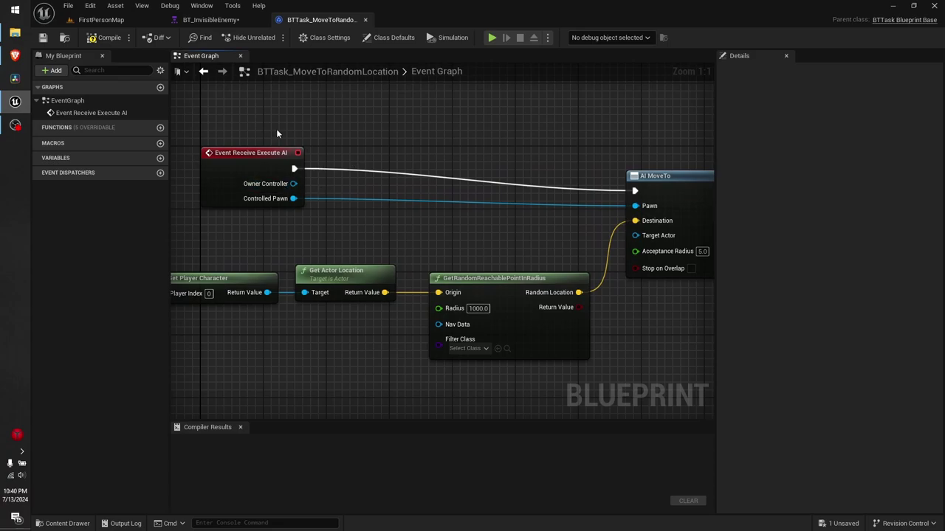
# Compile BTTask_MoveToRandomLocation and review the graph from start event to Finish Execute nodes.
pyautogui.click(104, 37)
pyautogui.moveTo(411, 102); pyautogui.dragTo(269, 105, button='right')
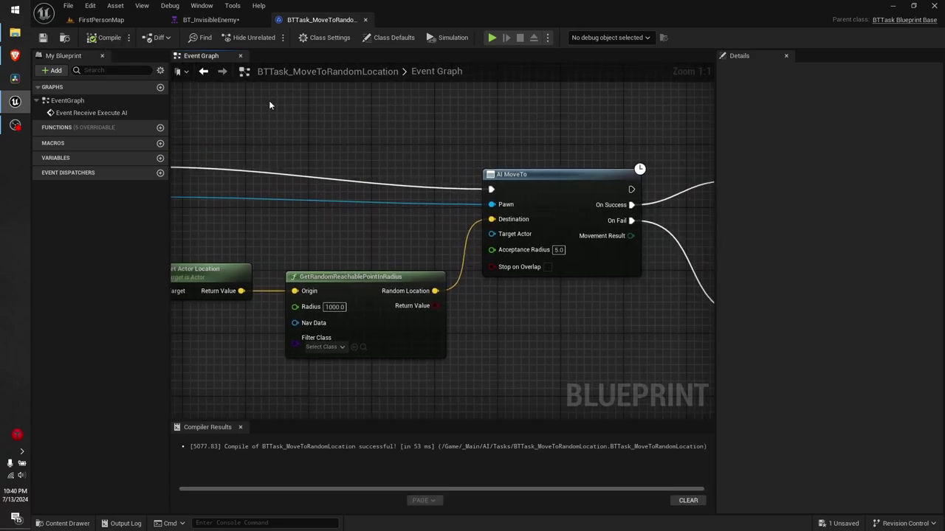
pyautogui.moveTo(413, 243); pyautogui.dragTo(450, 200, button='right')
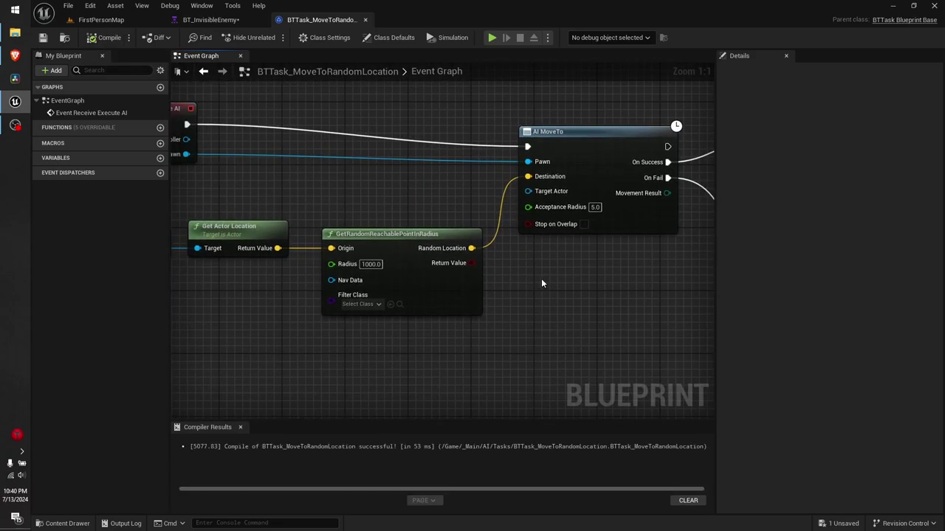
pyautogui.moveTo(541, 281)
pyautogui.mouseDown(button='right')
pyautogui.moveTo(552, 325)
pyautogui.moveTo(486, 316)
pyautogui.mouseUp(button='right')
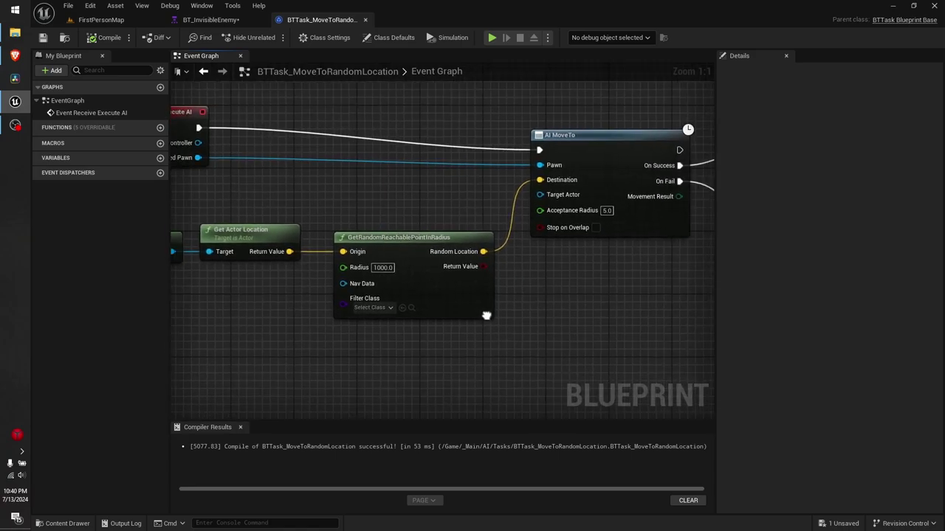
pyautogui.moveTo(486, 316); pyautogui.dragTo(146, 304, button='right')
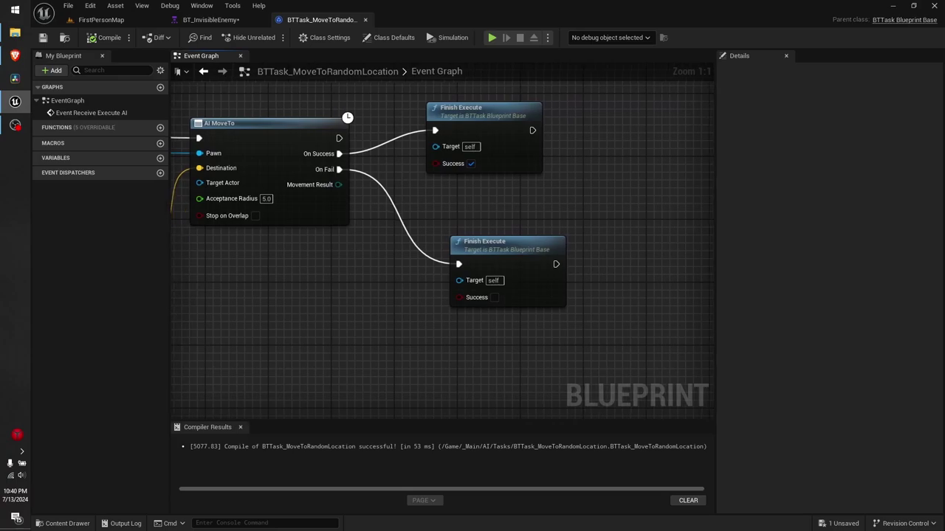
pyautogui.moveTo(146, 304); pyautogui.dragTo(286, 297, button='right')
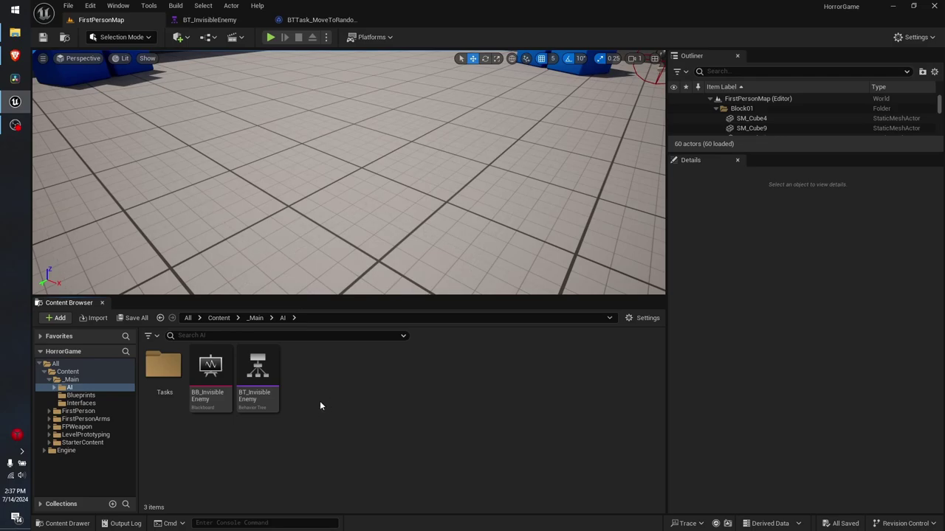
# Create an AIController-based Blueprint class in the AI folder named AI_InvisibleEnemy.
pyautogui.rightClick(320, 402)
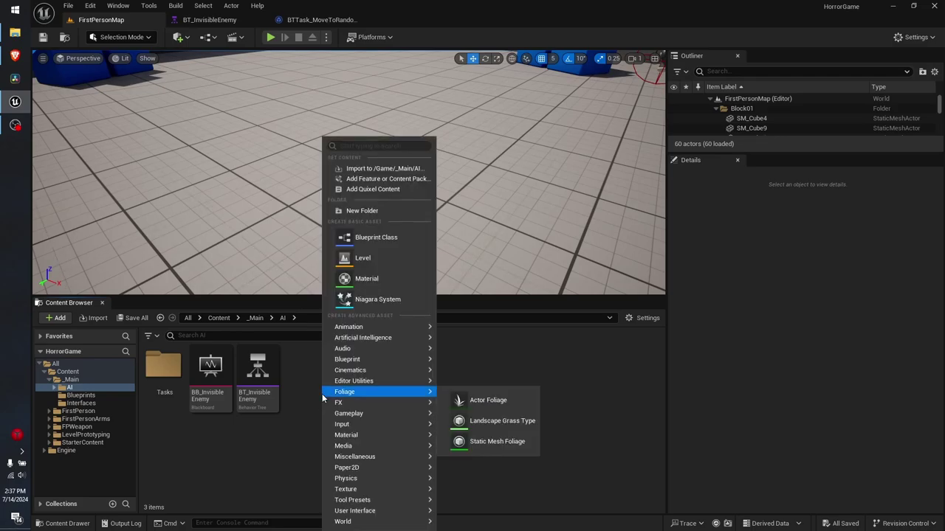
pyautogui.click(377, 237)
pyautogui.write('AI con')
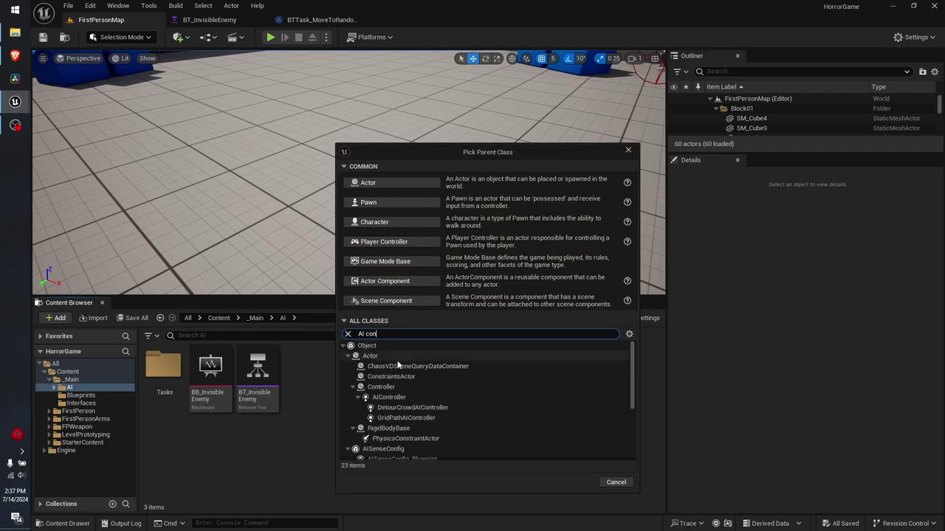
pyautogui.click(472, 397)
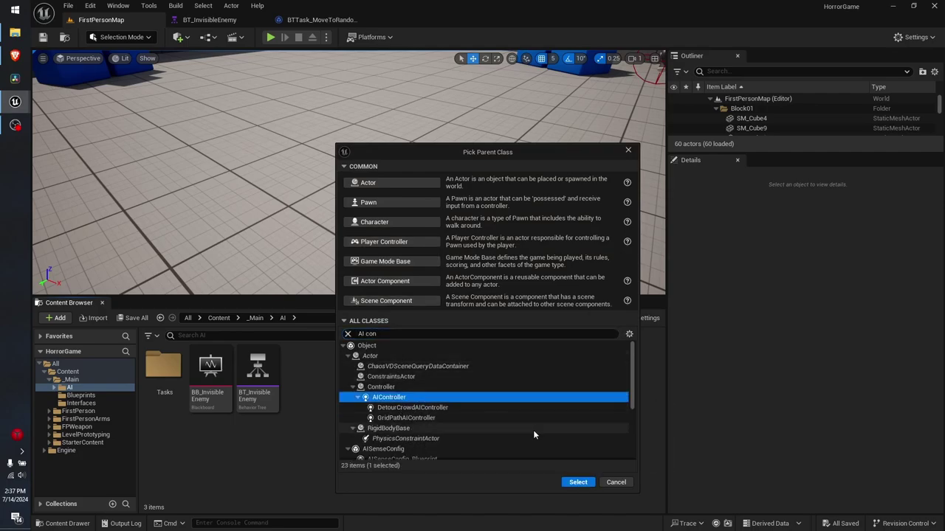
pyautogui.click(589, 480)
pyautogui.write('AI_Invis')
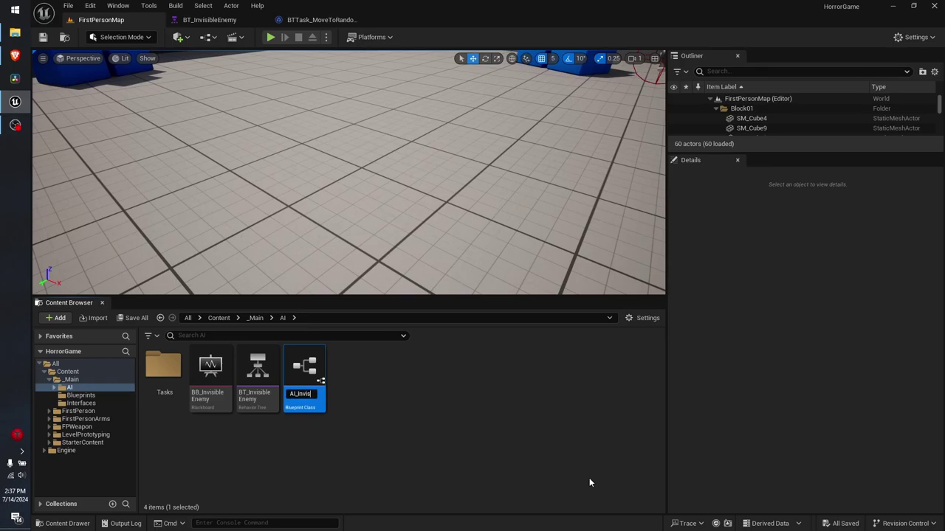
pyautogui.write('ibleEnemy')
pyautogui.press('Return')
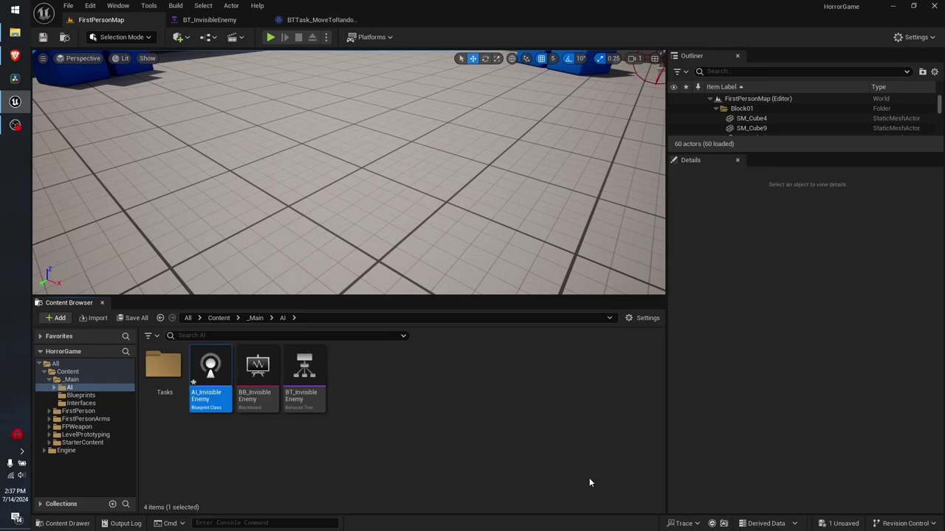
# Create a Character-based blueprint named BP_InvisibleEnemy in the AI folder and select it.
pyautogui.click(402, 416)
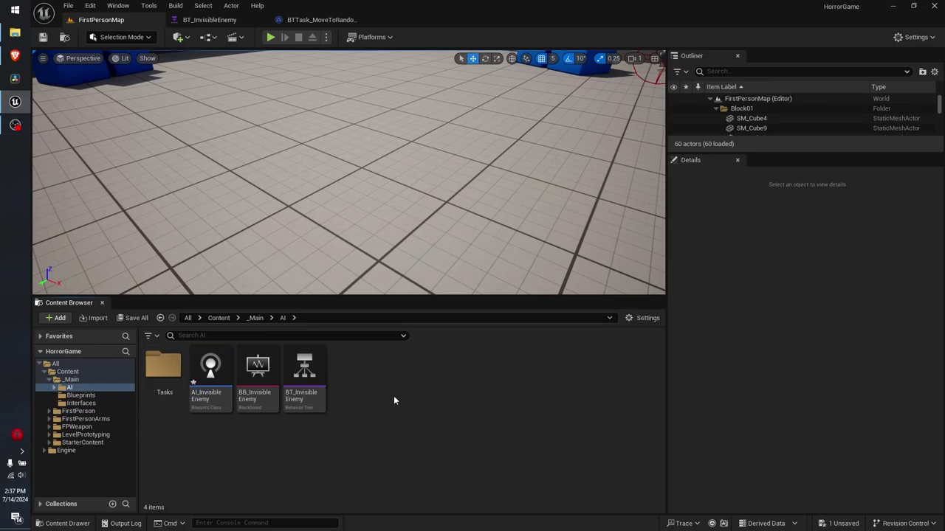
pyautogui.rightClick(393, 399)
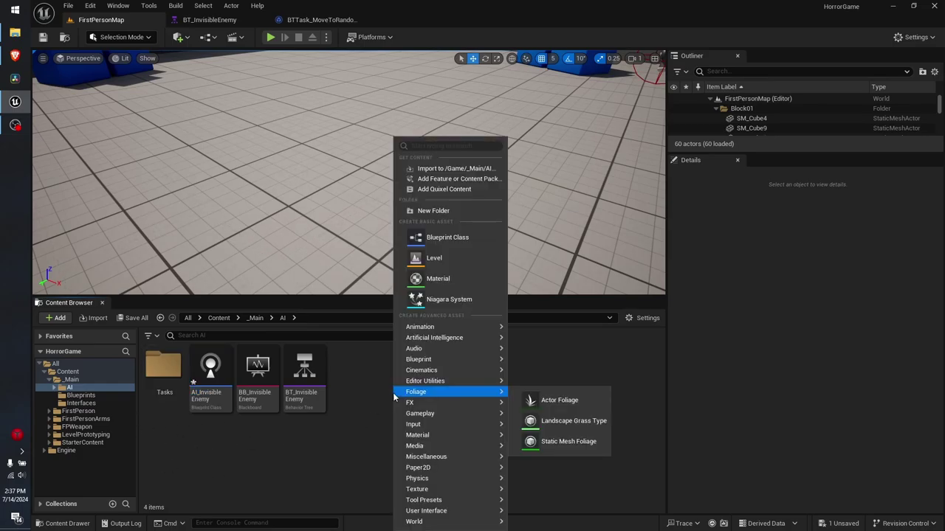
pyautogui.click(468, 241)
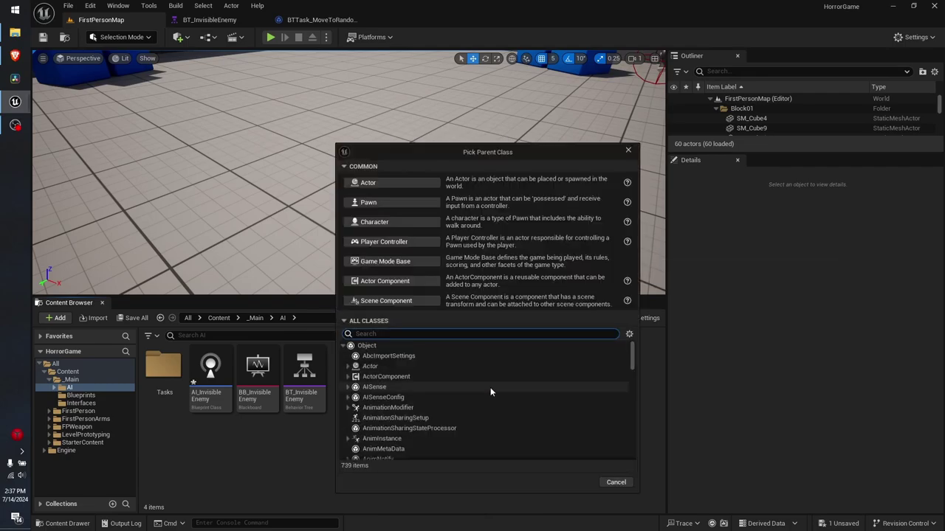
pyautogui.click(388, 224)
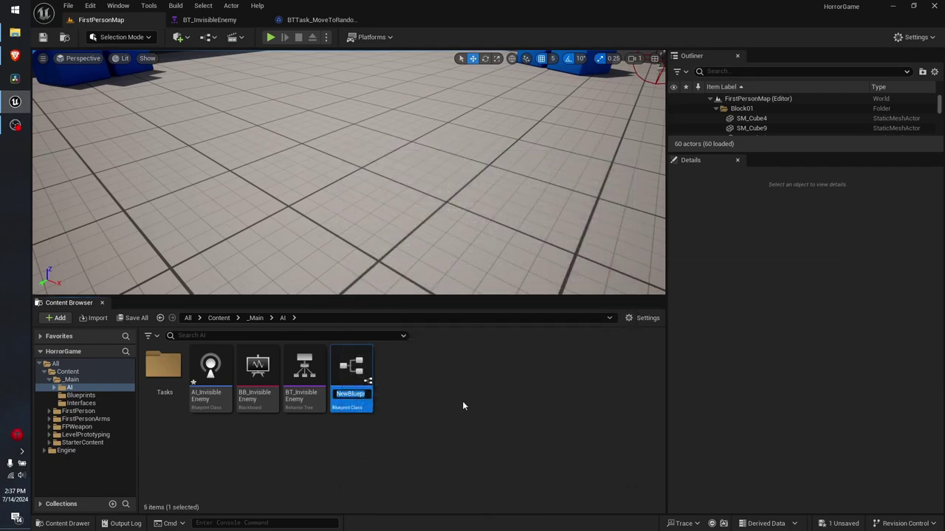
pyautogui.write('BP_')
pyautogui.write('Invisib')
pyautogui.write('leEnemy')
pyautogui.press('Return')
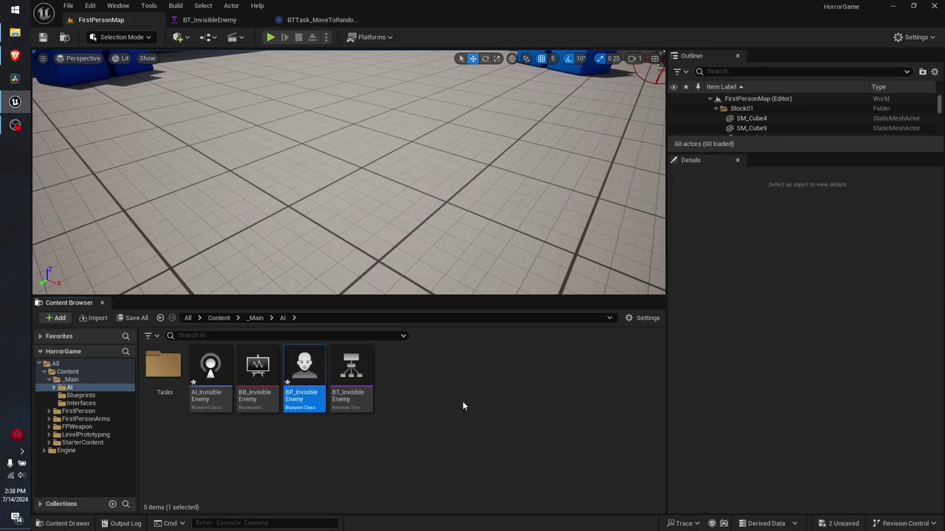
pyautogui.click(462, 401)
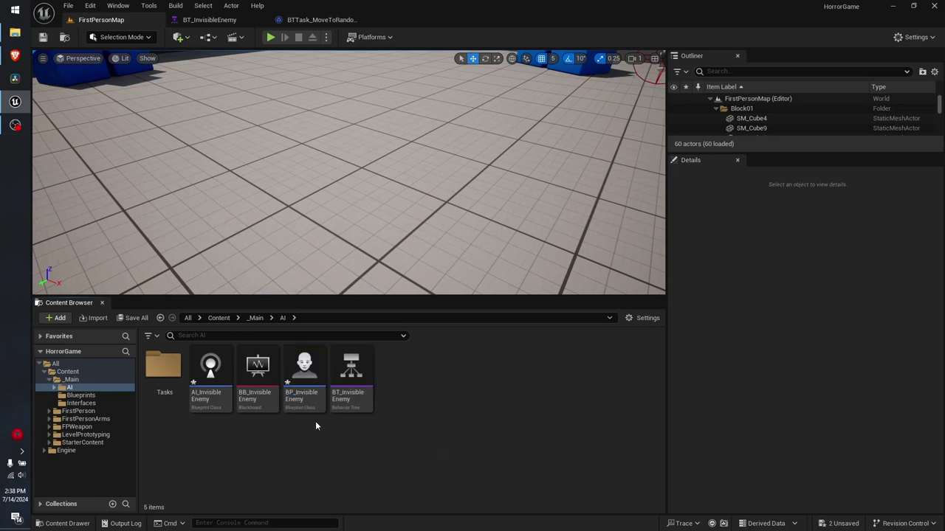
pyautogui.click(311, 375)
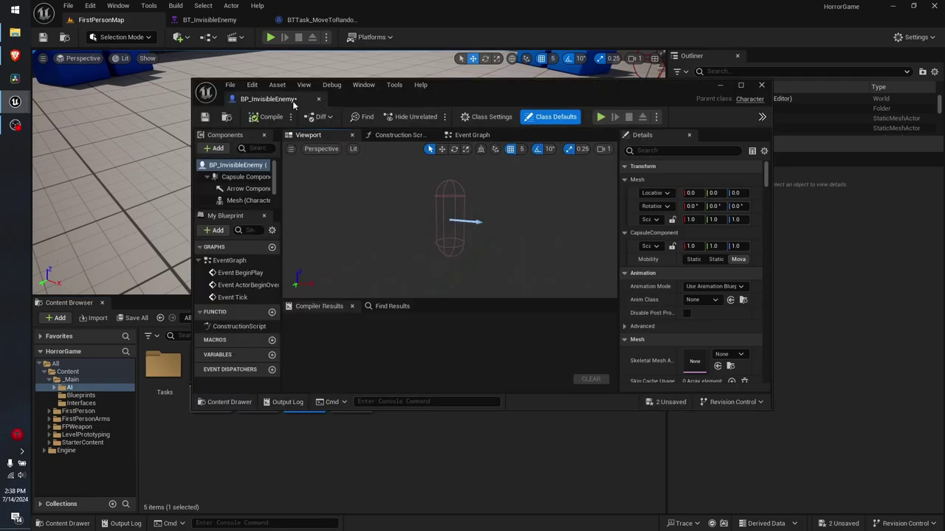
# Dock the blueprint editor and add the Third Person content pack to the project.
pyautogui.click(277, 443)
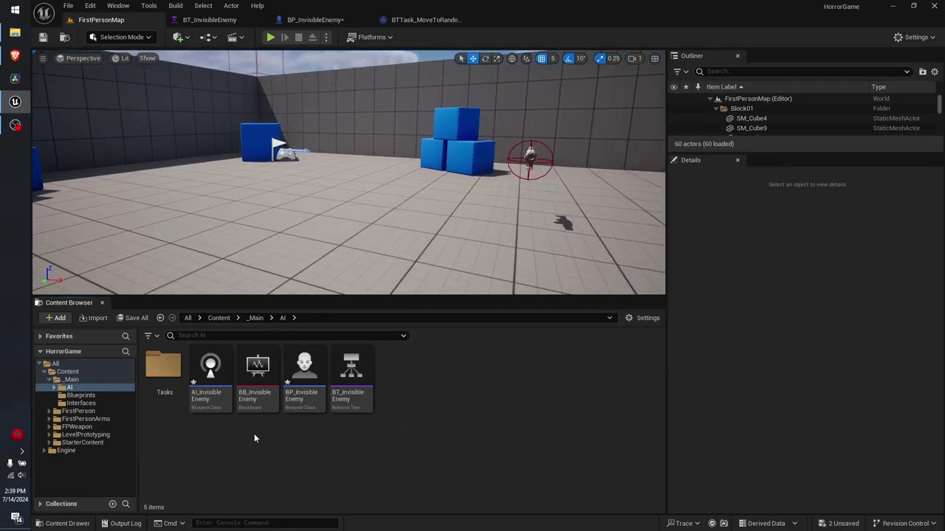
pyautogui.click(53, 318)
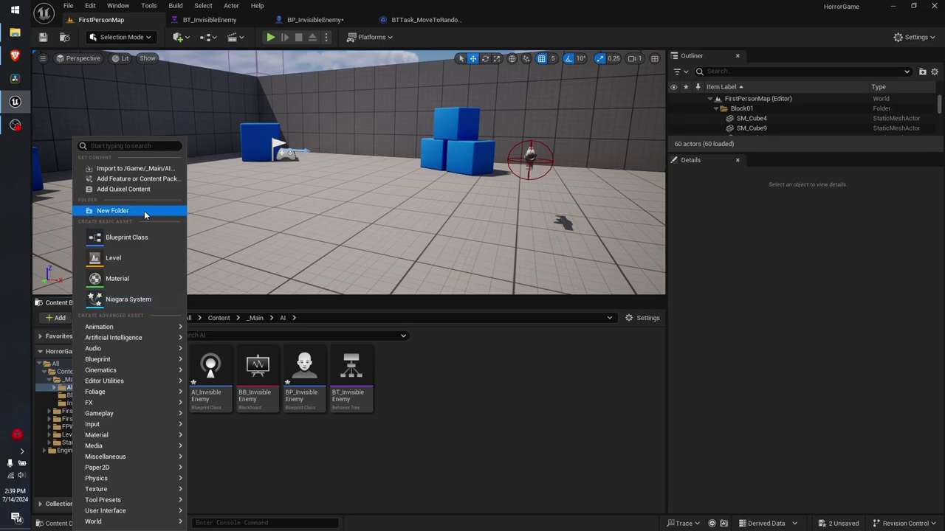
pyautogui.click(148, 182)
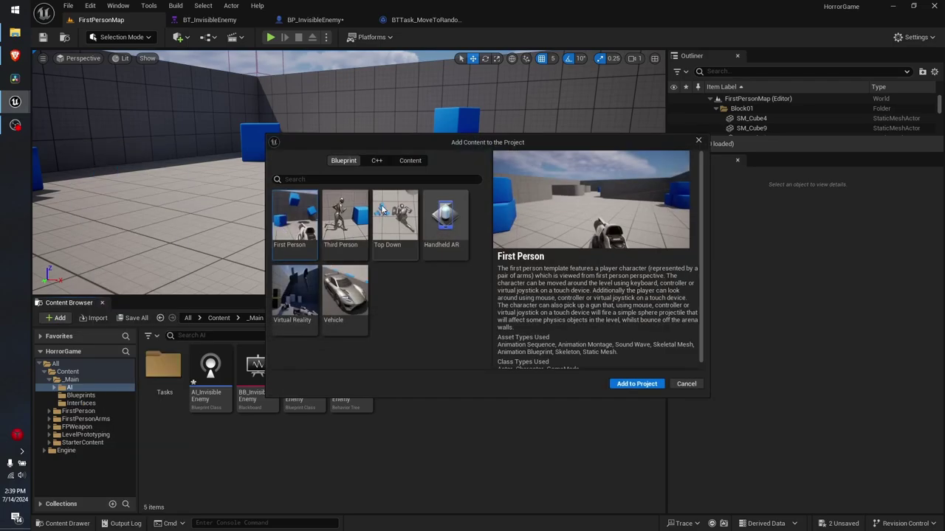
pyautogui.click(342, 225)
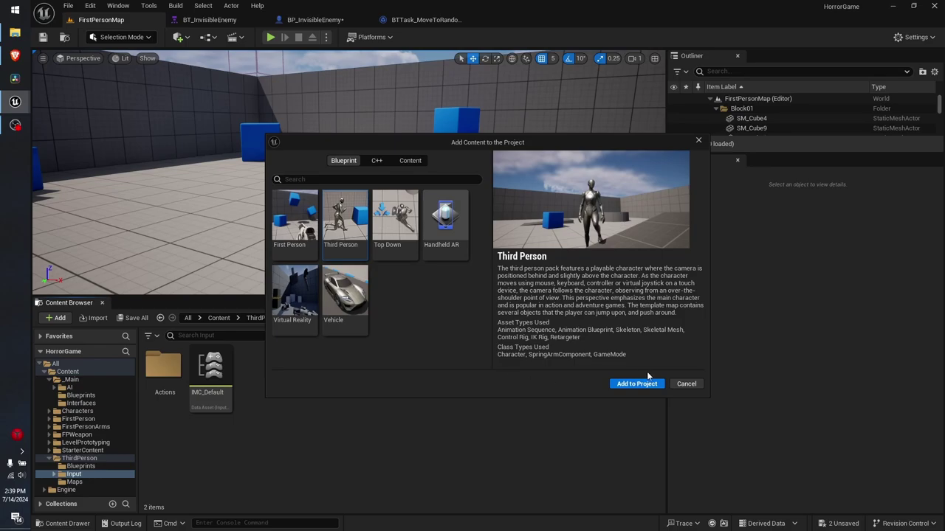
pyautogui.click(681, 385)
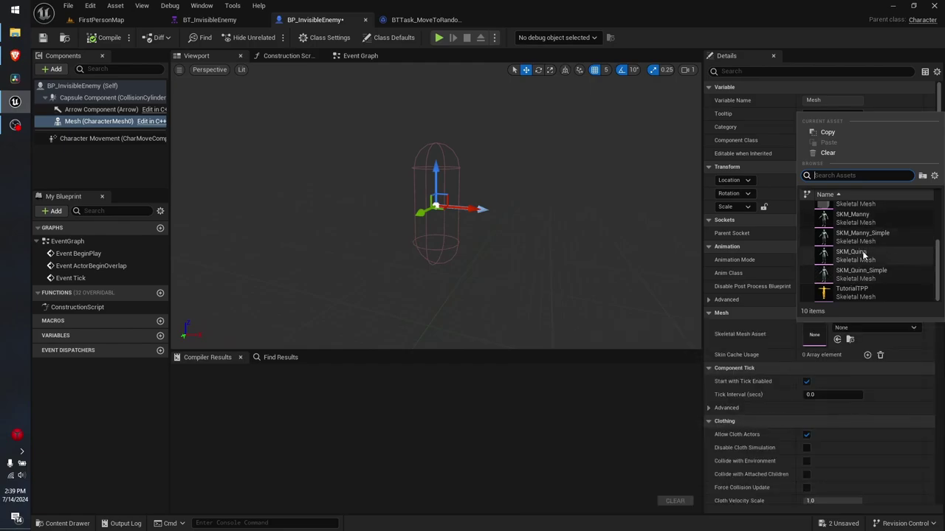
# Assign SKM_Manny as the Mesh's skeletal mesh and lower it to Z -85.
pyautogui.click(863, 219)
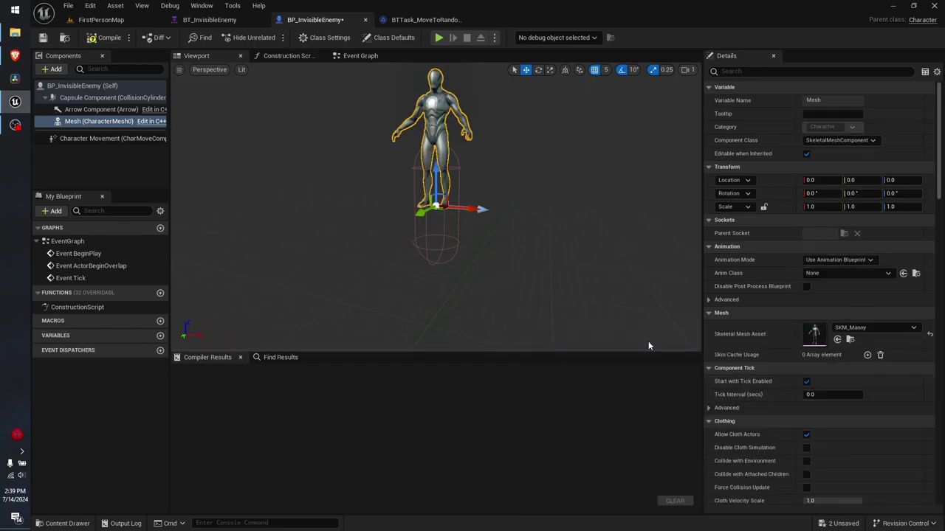
pyautogui.moveTo(443, 185); pyautogui.dragTo(414, 243, button='middle')
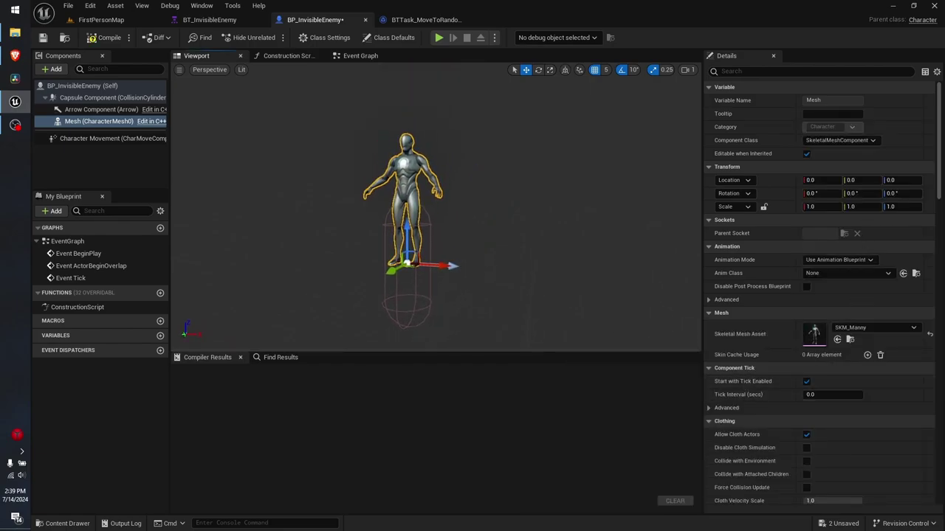
pyautogui.moveTo(406, 230); pyautogui.dragTo(403, 289)
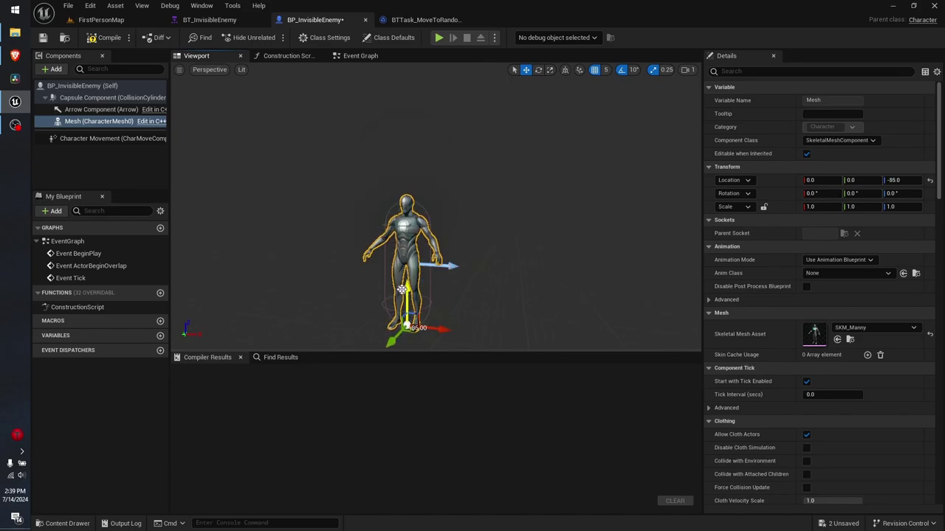
# Rotate the mesh to face yaw -90.
pyautogui.moveTo(402, 289)
pyautogui.mouseDown(button='right')
pyautogui.moveTo(450, 277)
pyautogui.moveTo(533, 279)
pyautogui.mouseUp(button='right')
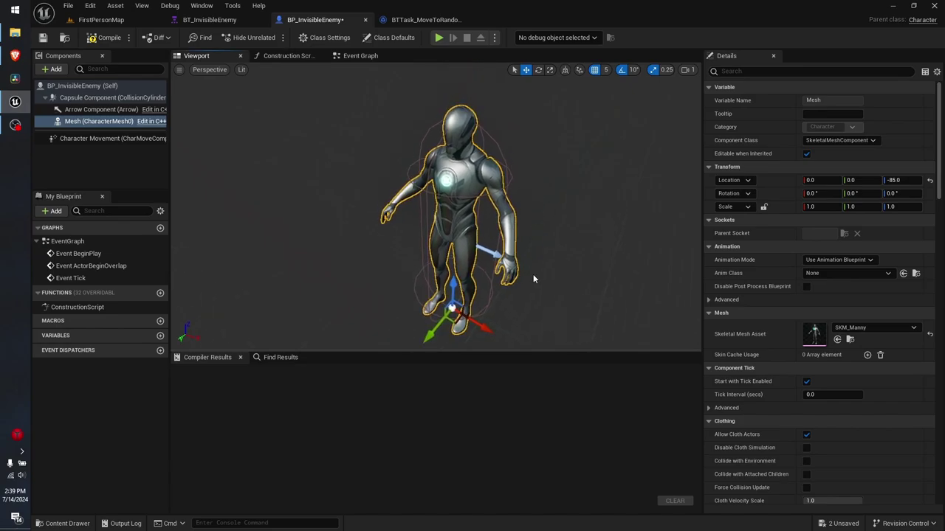
pyautogui.press('e')
pyautogui.moveTo(485, 300)
pyautogui.mouseDown(button='right')
pyautogui.moveTo(487, 281)
pyautogui.moveTo(570, 308)
pyautogui.mouseUp(button='right')
pyautogui.moveTo(526, 314)
pyautogui.mouseDown()
pyautogui.moveTo(528, 267)
pyautogui.moveTo(540, 299)
pyautogui.mouseUp()
pyautogui.moveTo(541, 299)
pyautogui.mouseDown(button='right')
pyautogui.moveTo(590, 299)
pyautogui.moveTo(548, 271)
pyautogui.moveTo(605, 267)
pyautogui.mouseUp(button='right')
pyautogui.press('w')
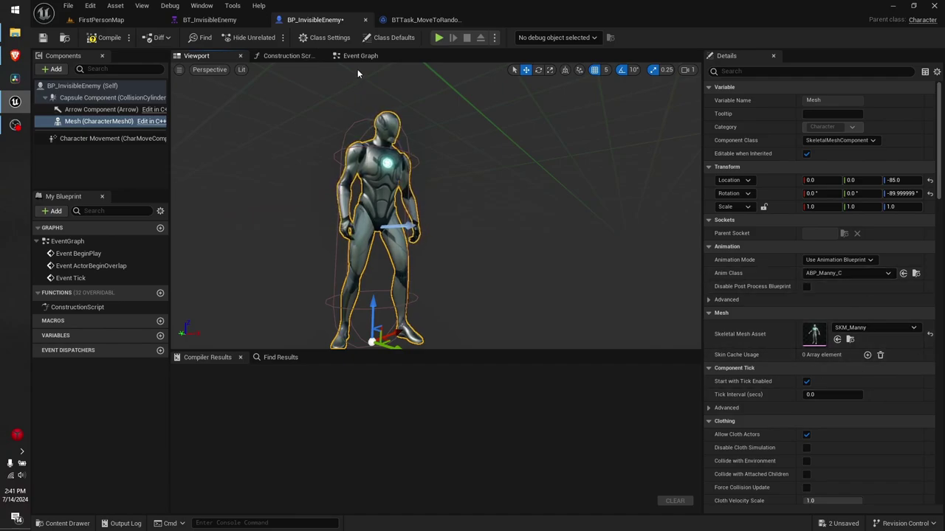
# Set BP_InvisibleEnemy's AI Controller Class to AI_InvisibleEnemy in Class Defaults.
pyautogui.click(394, 38)
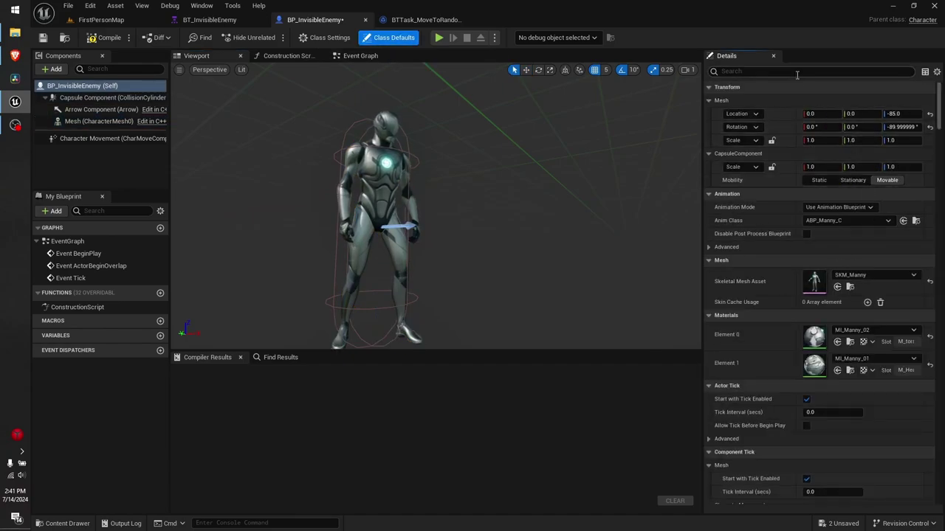
pyautogui.write('pawn')
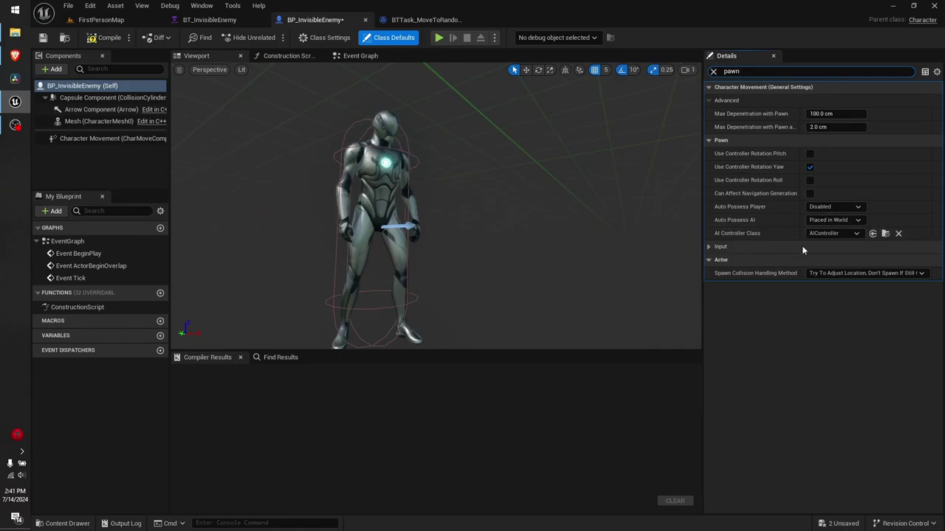
pyautogui.click(838, 235)
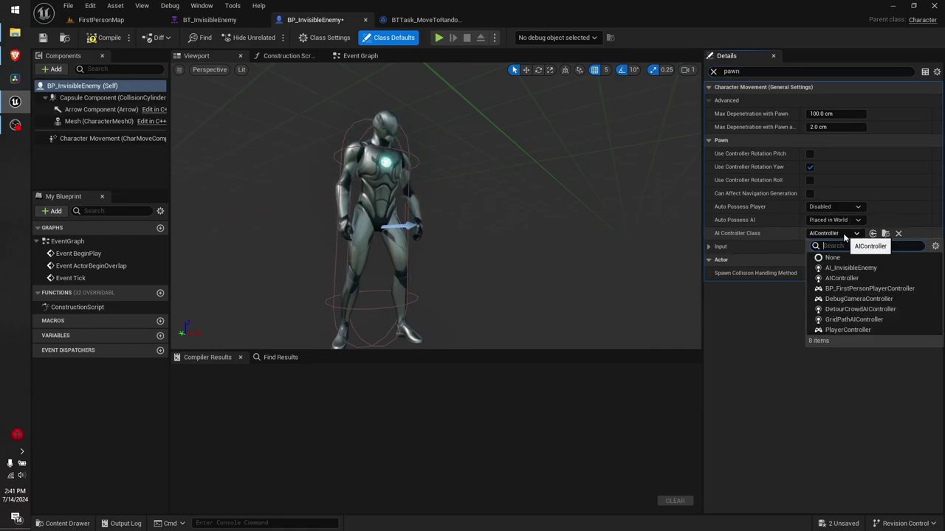
pyautogui.click(850, 268)
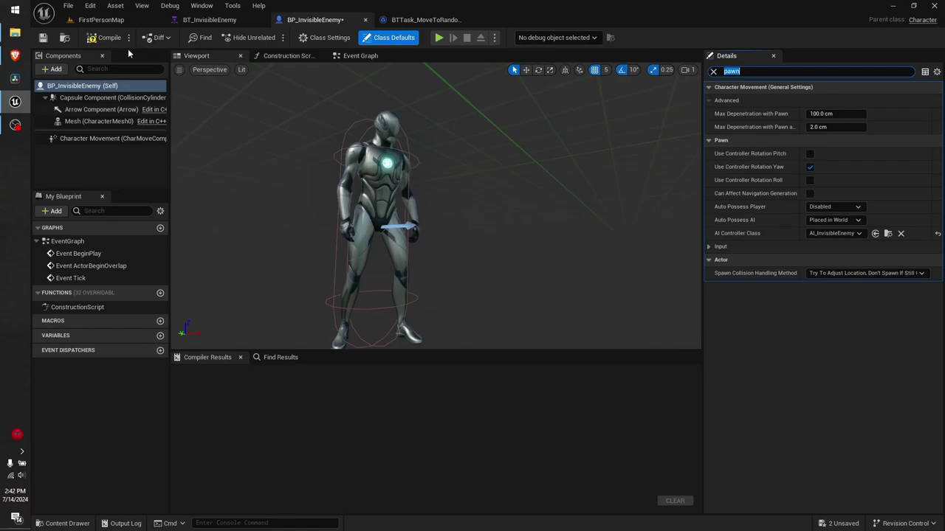
pyautogui.click(102, 20)
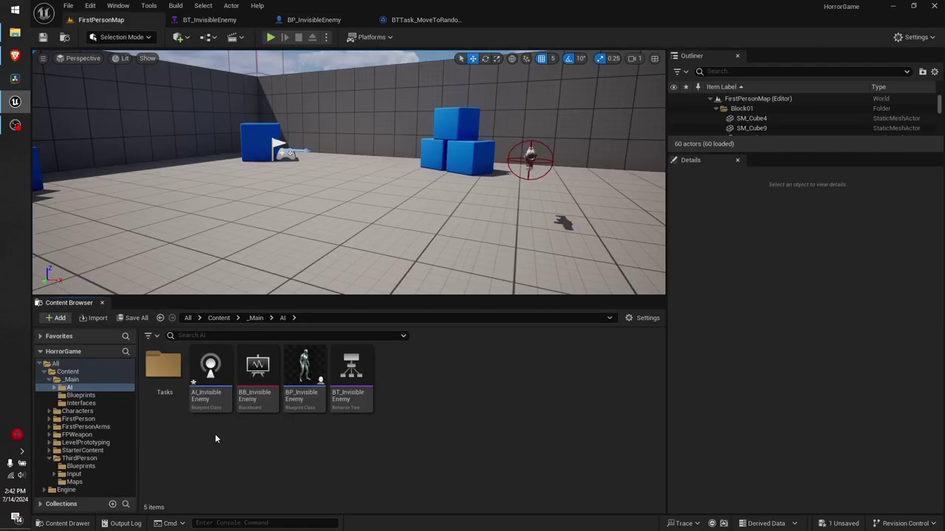
# Delete the Event Tick node from AI_InvisibleEnemy's event graph.
pyautogui.doubleClick(209, 379)
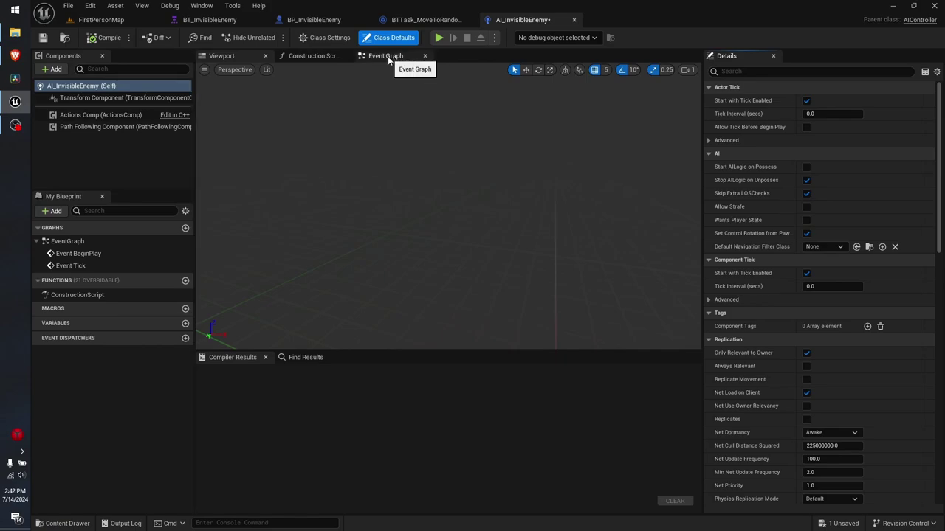
pyautogui.click(388, 56)
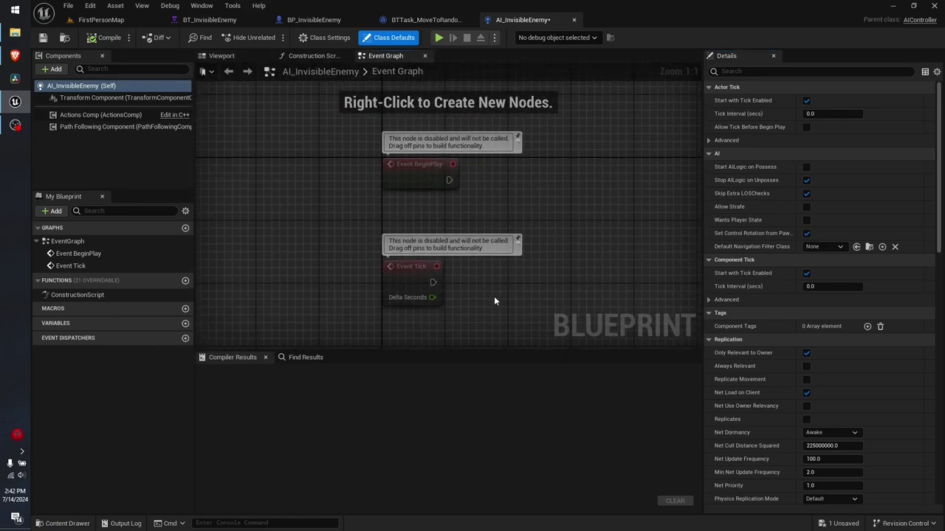
pyautogui.moveTo(495, 301); pyautogui.dragTo(355, 231)
pyautogui.press('Delete')
pyautogui.moveTo(504, 211); pyautogui.dragTo(408, 223, button='right')
# Connect a Run Behavior Tree node using BT_InvisibleEnemy to BeginPlay and compile.
pyautogui.moveTo(349, 193); pyautogui.dragTo(474, 186)
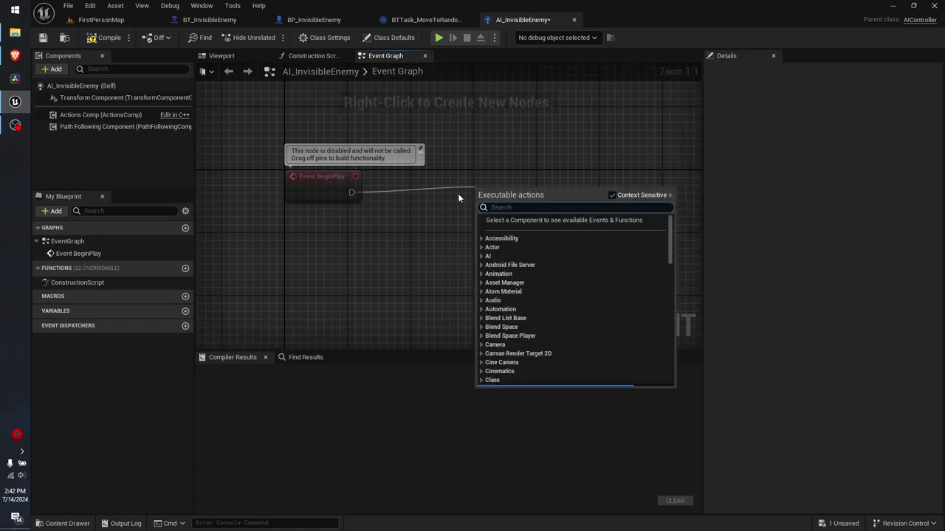
pyautogui.write('run beh')
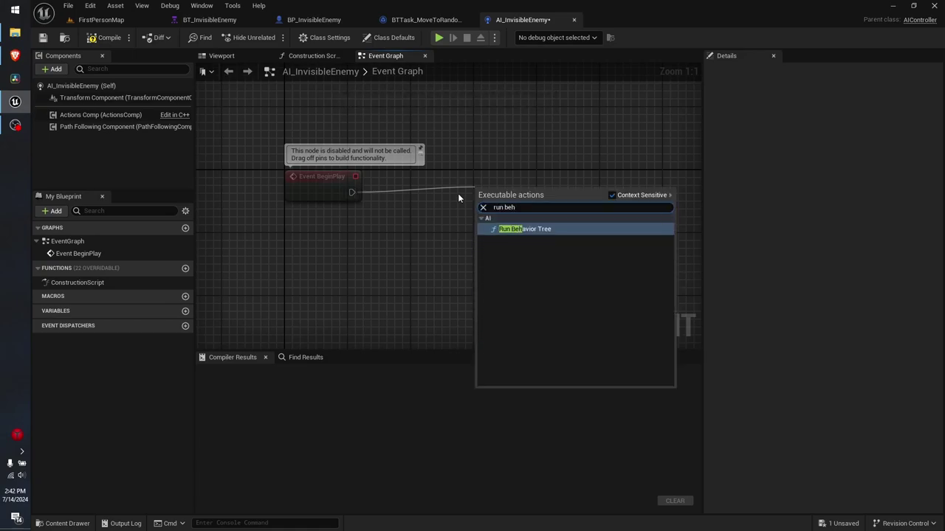
pyautogui.press('Return')
pyautogui.moveTo(530, 205); pyautogui.dragTo(545, 182)
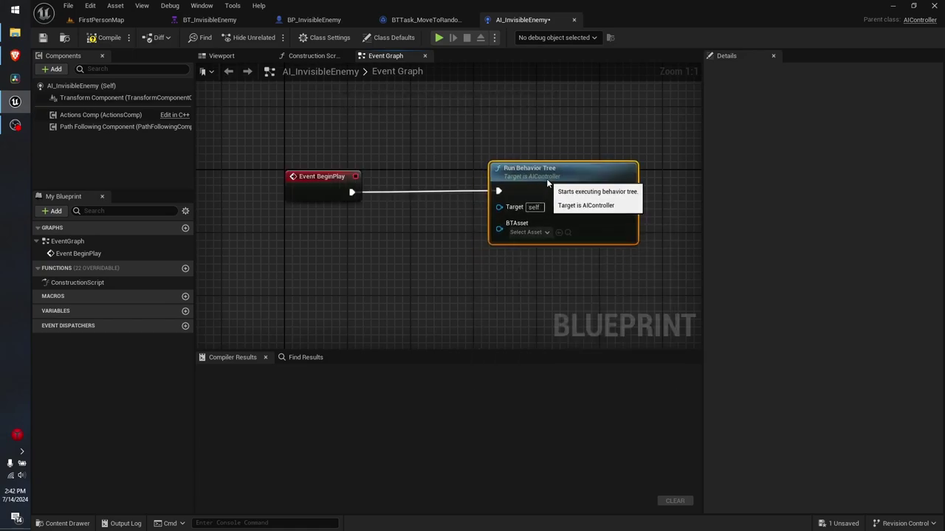
pyautogui.click(526, 232)
pyautogui.click(572, 295)
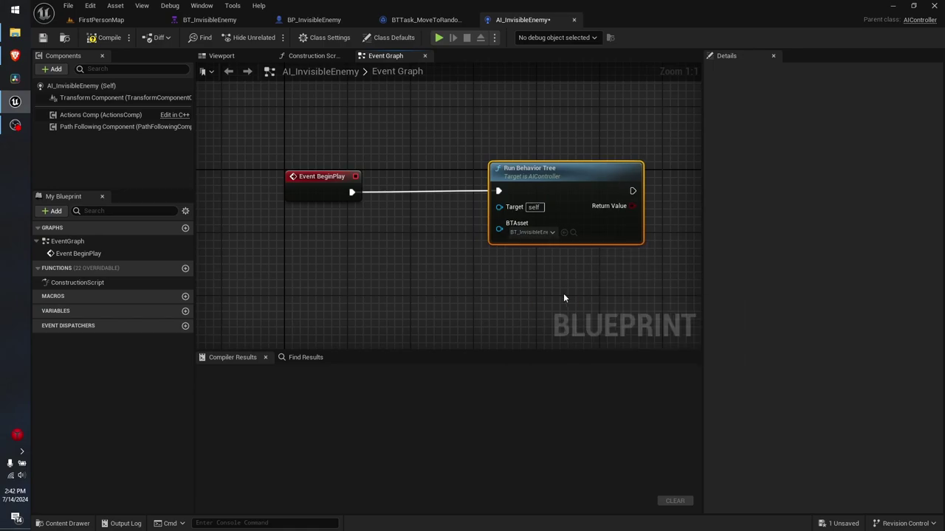
pyautogui.click(625, 315)
pyautogui.moveTo(625, 314); pyautogui.dragTo(540, 322, button='right')
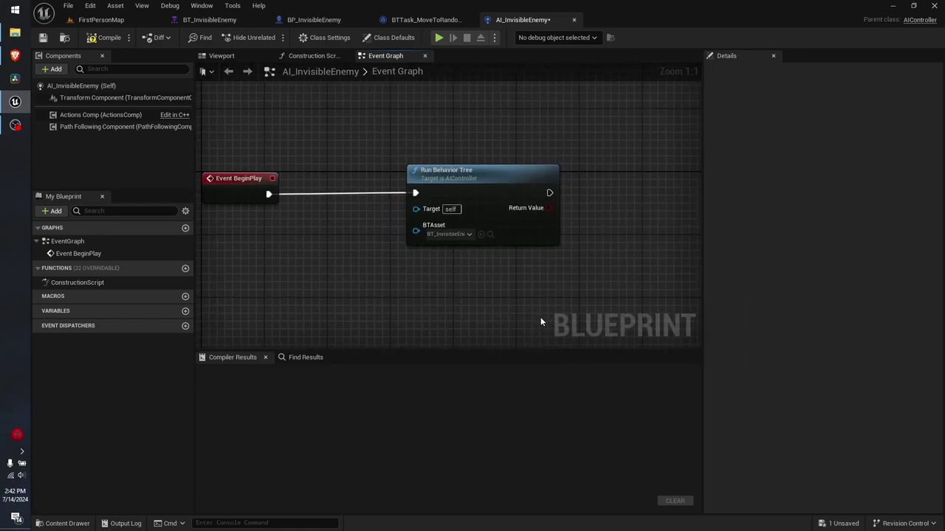
pyautogui.click(103, 38)
pyautogui.moveTo(290, 121); pyautogui.dragTo(246, 140, button='right')
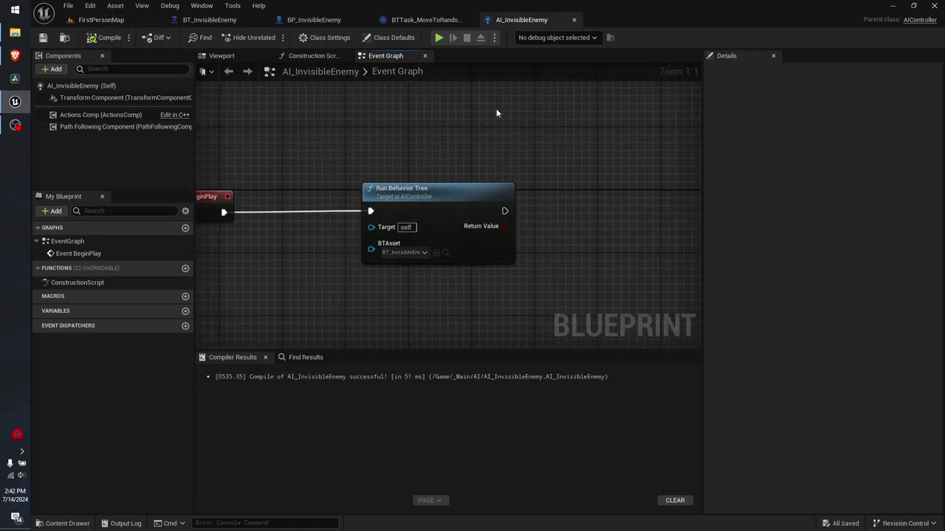
# Add BTTask_MoveToRandomLocation under the Sequence node, placed left of the Wait task.
pyautogui.click(422, 19)
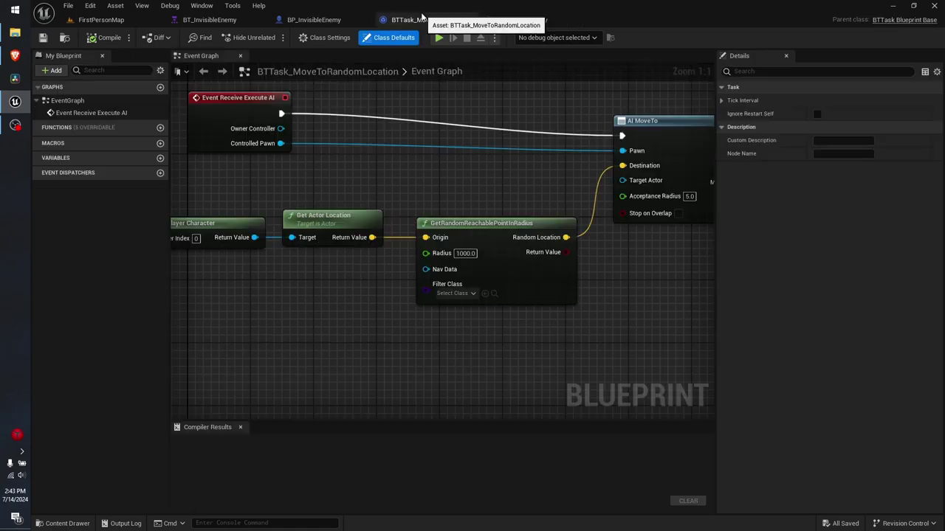
pyautogui.click(544, 20)
pyautogui.click(325, 316)
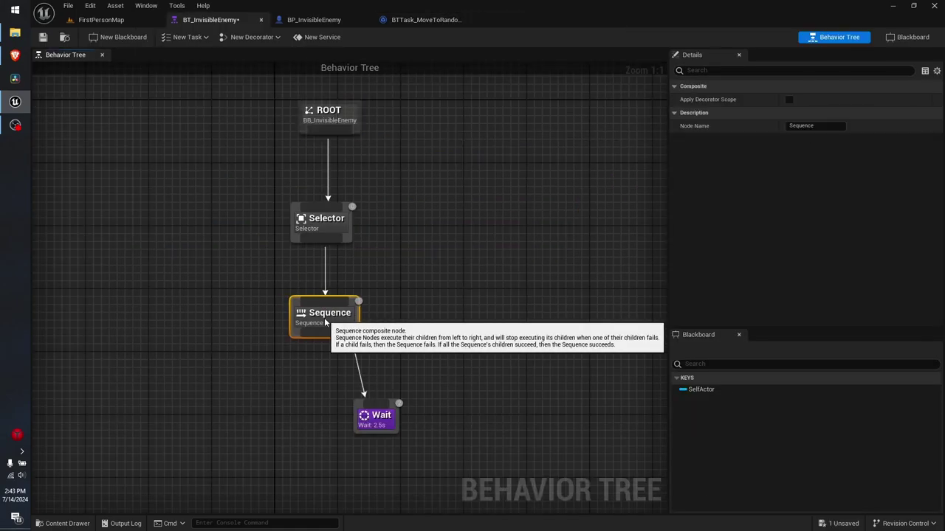
pyautogui.click(389, 253)
pyautogui.moveTo(389, 253); pyautogui.dragTo(421, 214, button='right')
pyautogui.moveTo(344, 295)
pyautogui.mouseDown()
pyautogui.moveTo(263, 369)
pyautogui.moveTo(270, 379)
pyautogui.mouseUp()
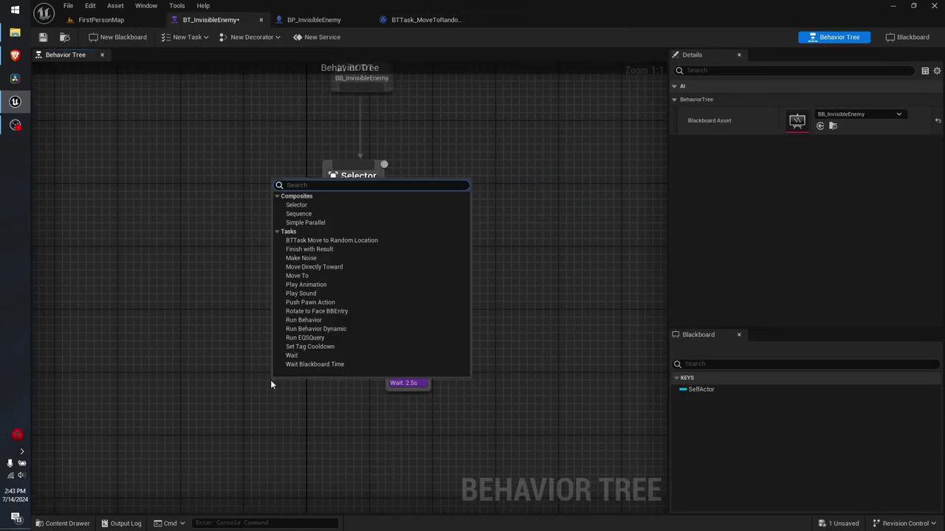
pyautogui.click(375, 239)
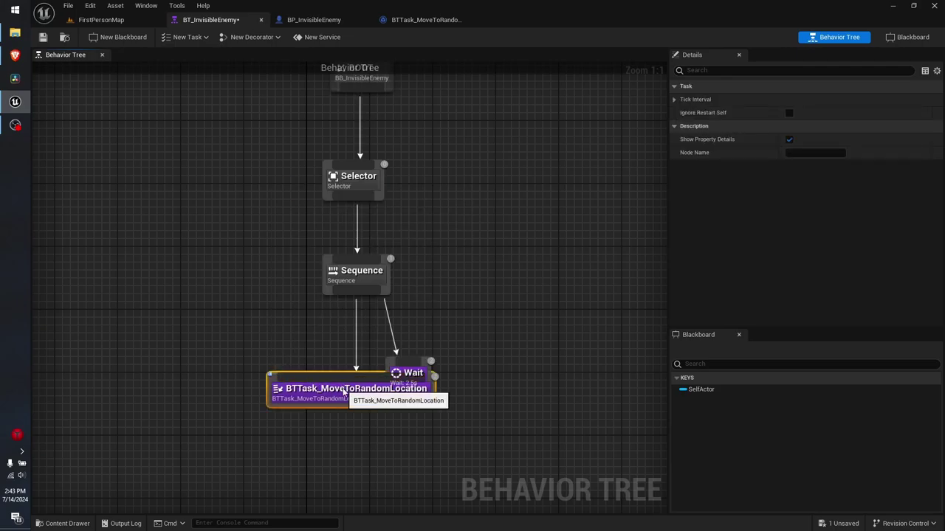
pyautogui.moveTo(344, 391); pyautogui.dragTo(258, 376)
pyautogui.click(315, 420)
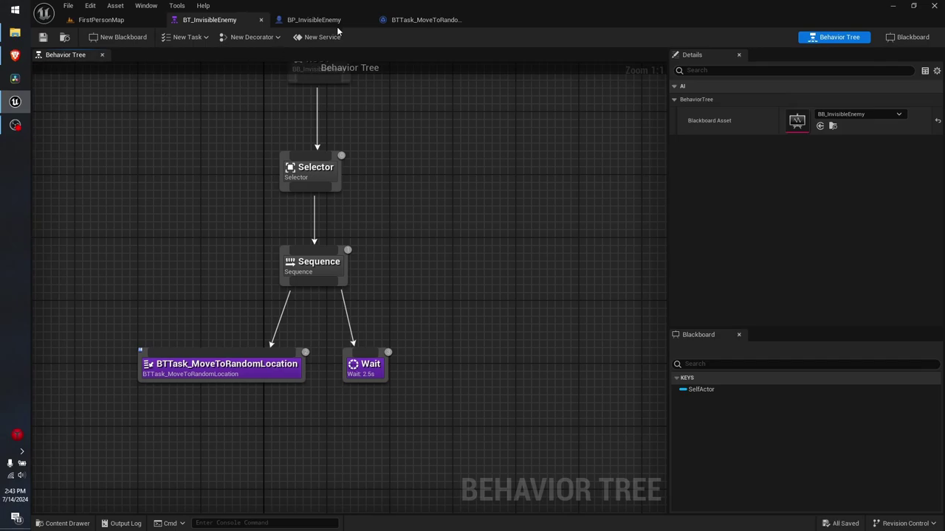
# Place a BP_InvisibleEnemy into the FirstPersonMap level.
pyautogui.click(101, 20)
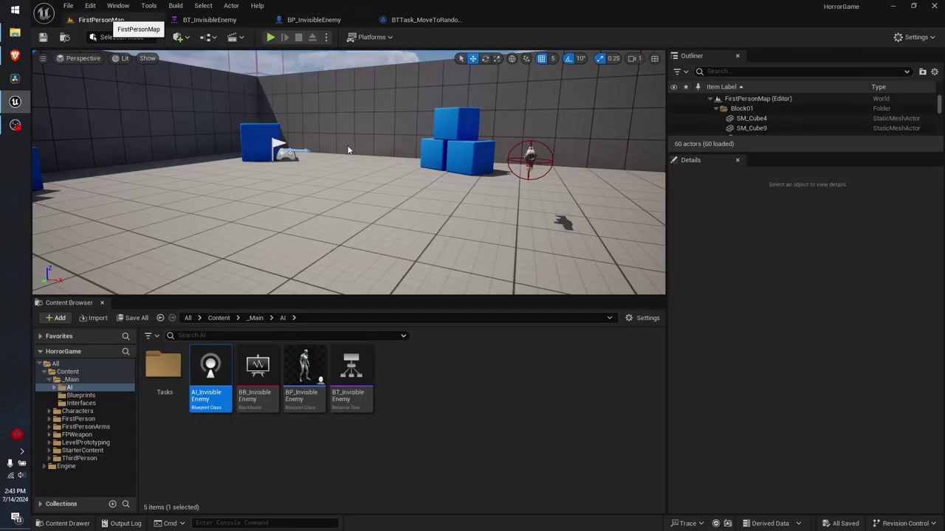
pyautogui.moveTo(304, 372); pyautogui.dragTo(348, 194)
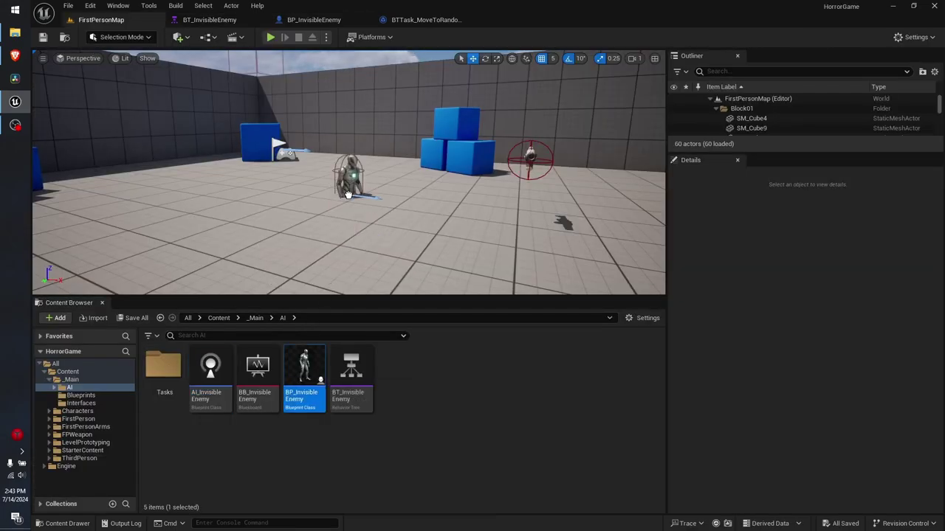
pyautogui.click(400, 185)
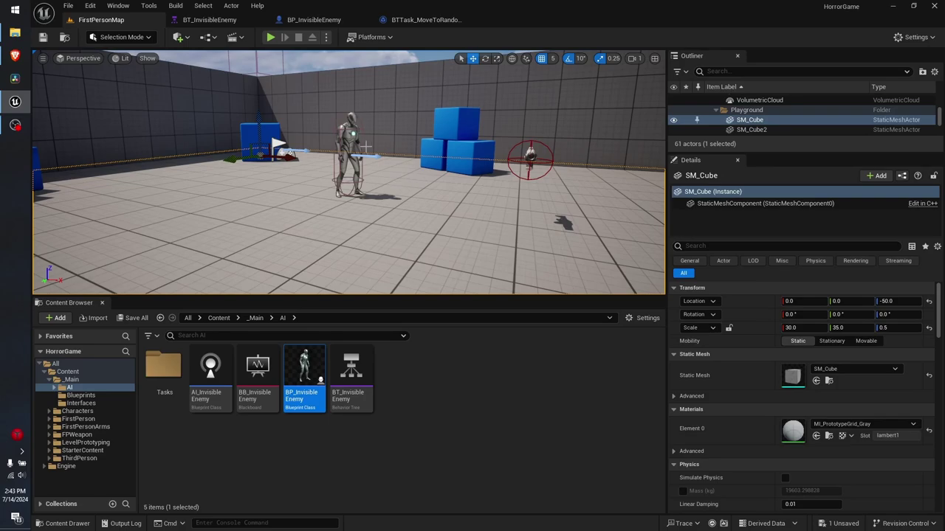
# Start a playtest and watch the behavior tree while the game runs.
pyautogui.click(272, 41)
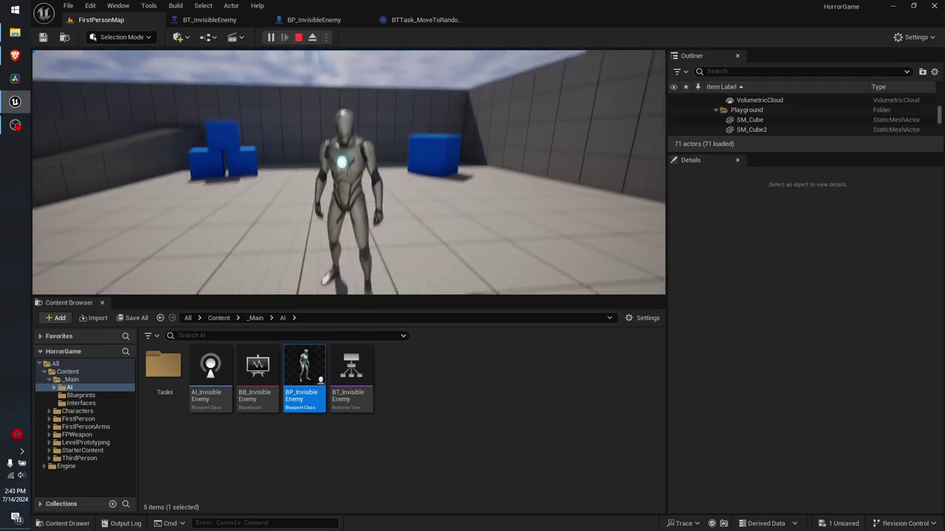
pyautogui.hotkey('shift', 'F1')
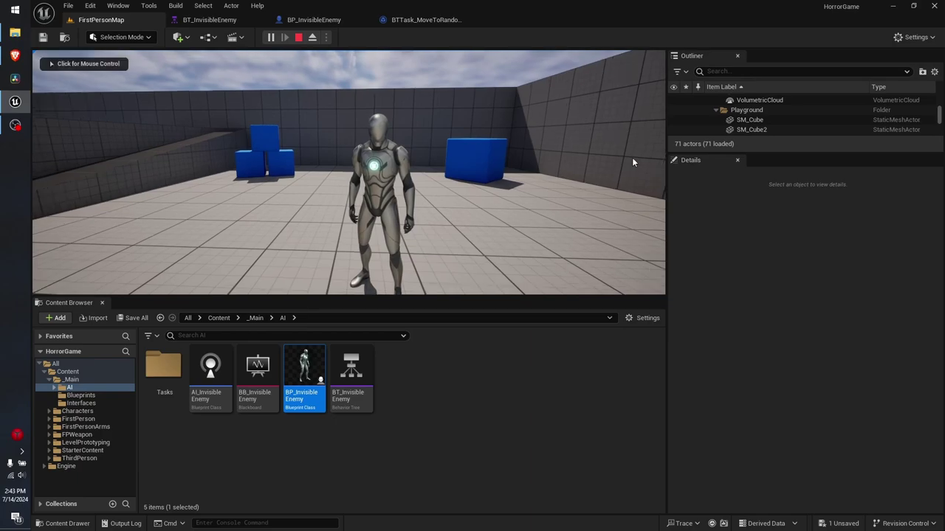
pyautogui.click(209, 20)
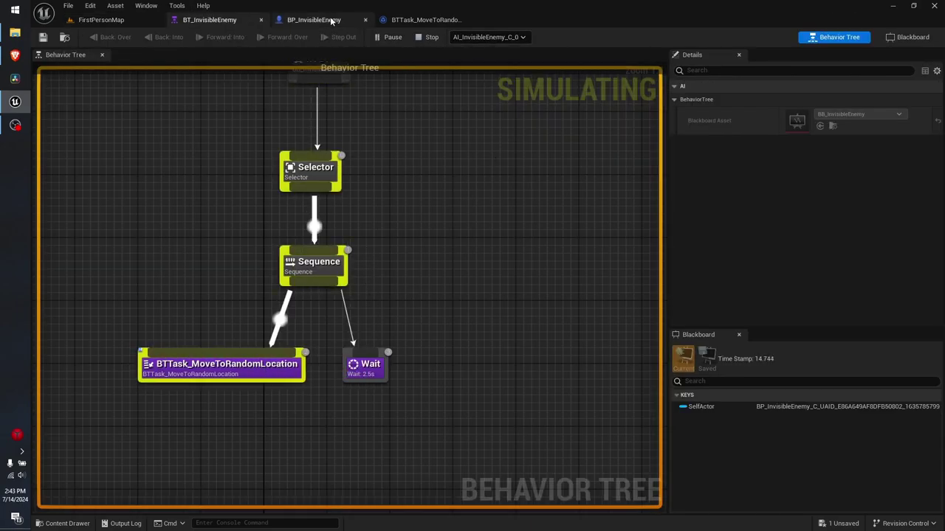
# Add and then remove a breakpoint on the task's AI MoveTo node.
pyautogui.click(399, 20)
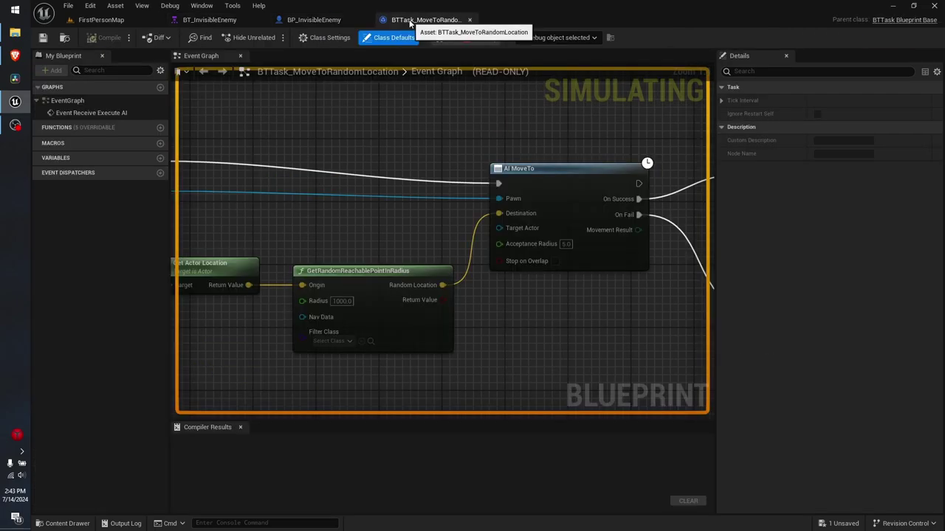
pyautogui.moveTo(323, 243)
pyautogui.mouseDown(button='right')
pyautogui.moveTo(504, 229)
pyautogui.moveTo(230, 219)
pyautogui.mouseUp(button='right')
pyautogui.rightClick(475, 163)
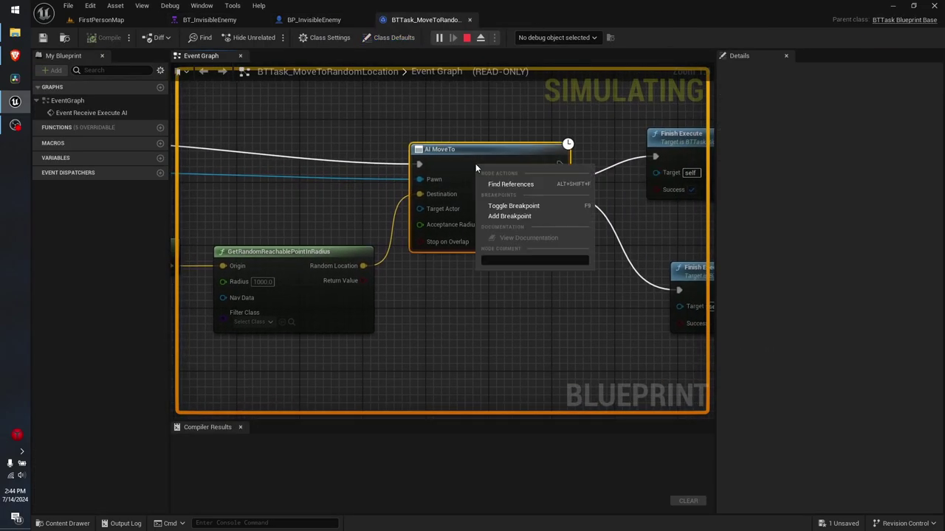
pyautogui.click(547, 216)
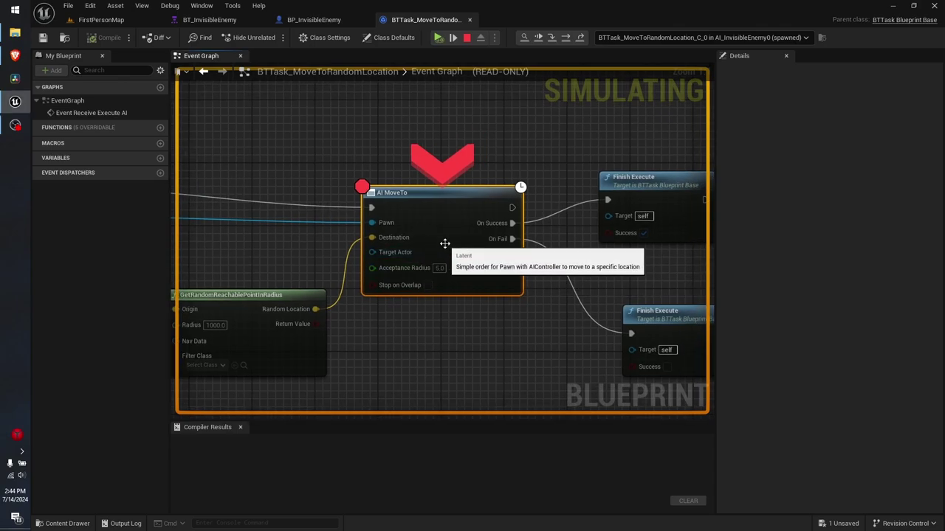
pyautogui.rightClick(414, 207)
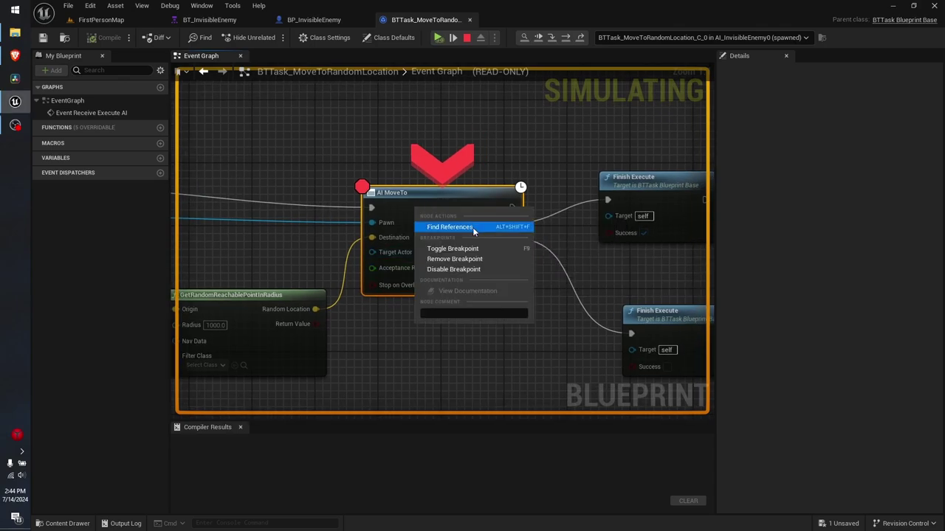
pyautogui.click(454, 259)
# Select the GetRandomReachablePointInRadius node, then return to the FirstPersonMap level.
pyautogui.moveTo(276, 246)
pyautogui.mouseDown(button='right')
pyautogui.moveTo(210, 286)
pyautogui.moveTo(625, 299)
pyautogui.moveTo(323, 254)
pyautogui.mouseUp(button='right')
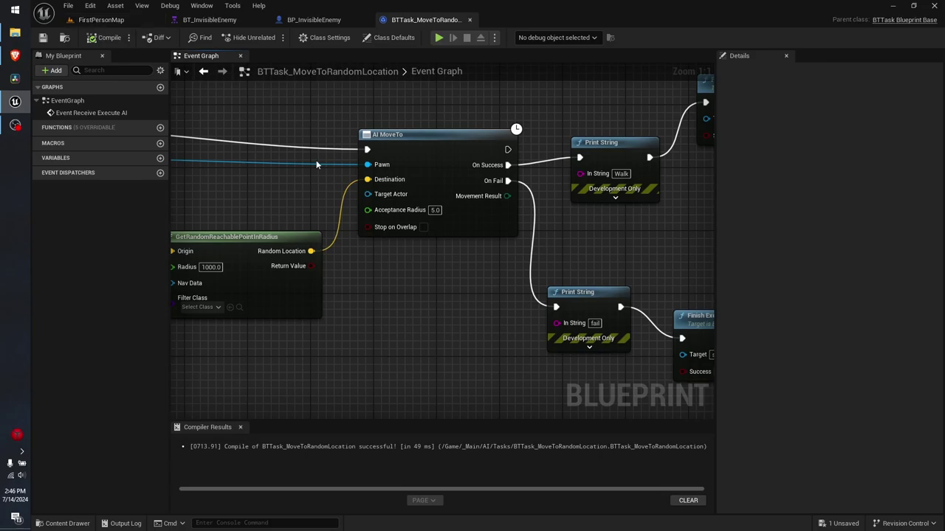
pyautogui.moveTo(239, 191); pyautogui.dragTo(400, 171, button='right')
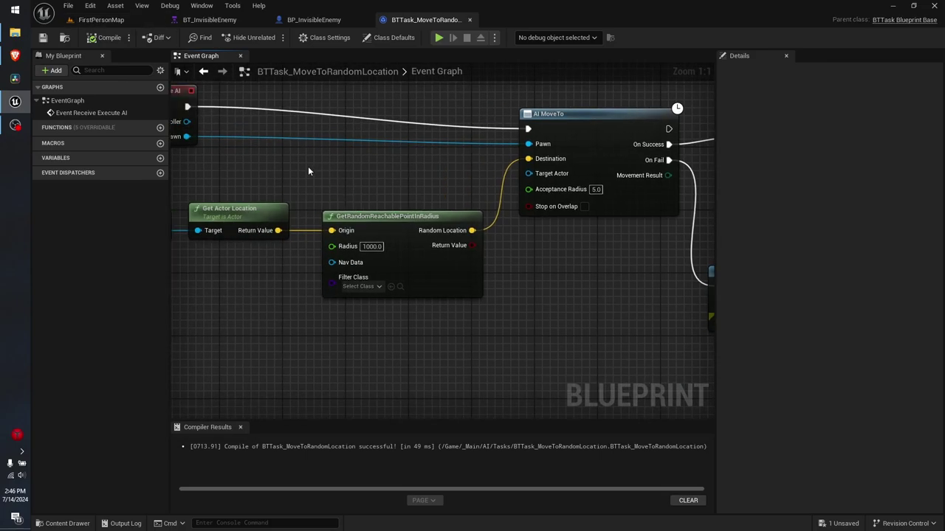
pyautogui.moveTo(307, 167); pyautogui.dragTo(464, 346)
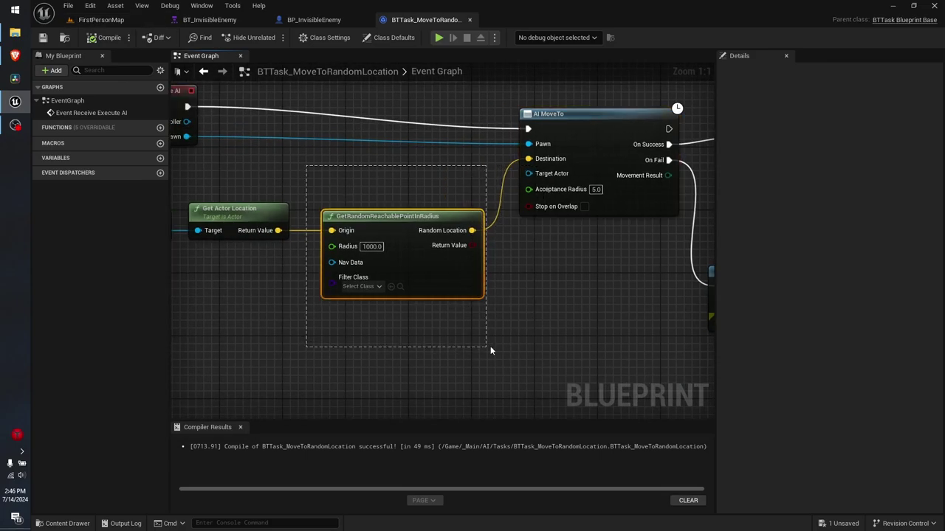
pyautogui.click(103, 20)
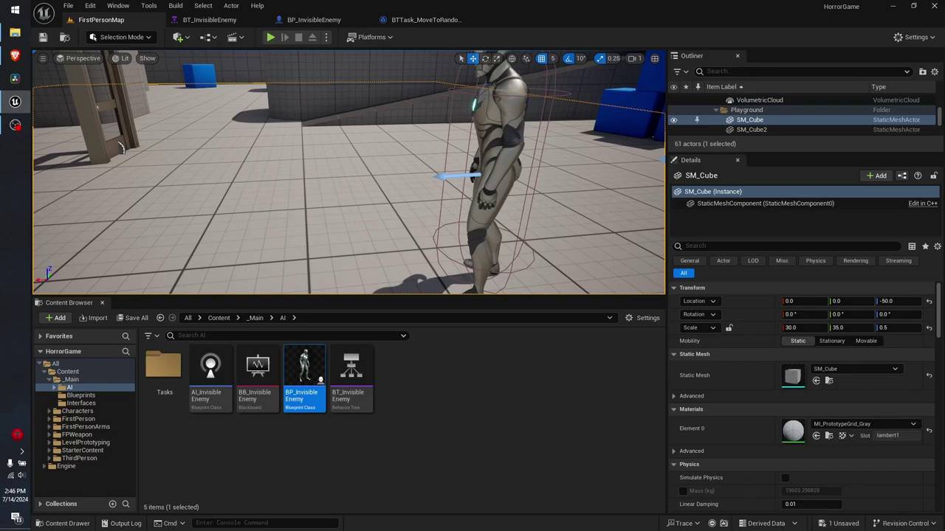
# Add a Nav Mesh Bounds Volume and scale it to cover the whole room floor.
pyautogui.moveTo(377, 225); pyautogui.dragTo(229, 107, button='right')
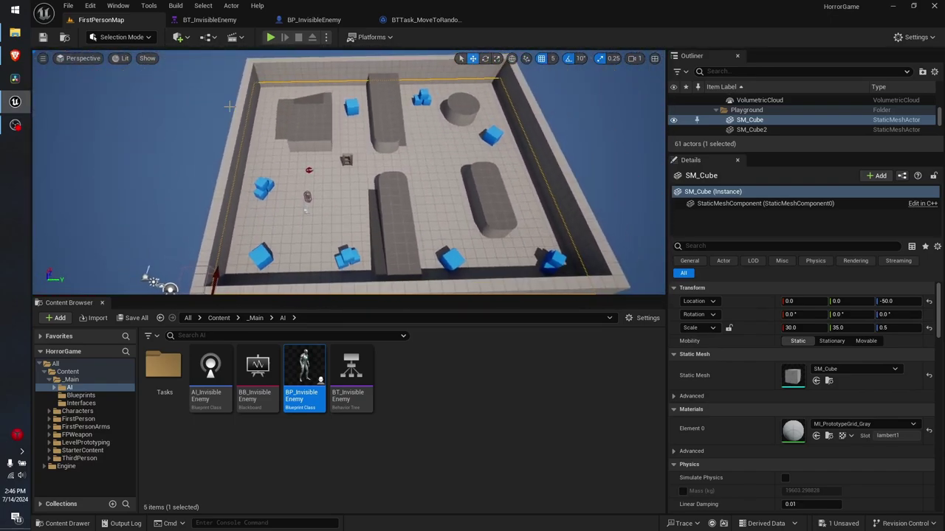
pyautogui.click(178, 37)
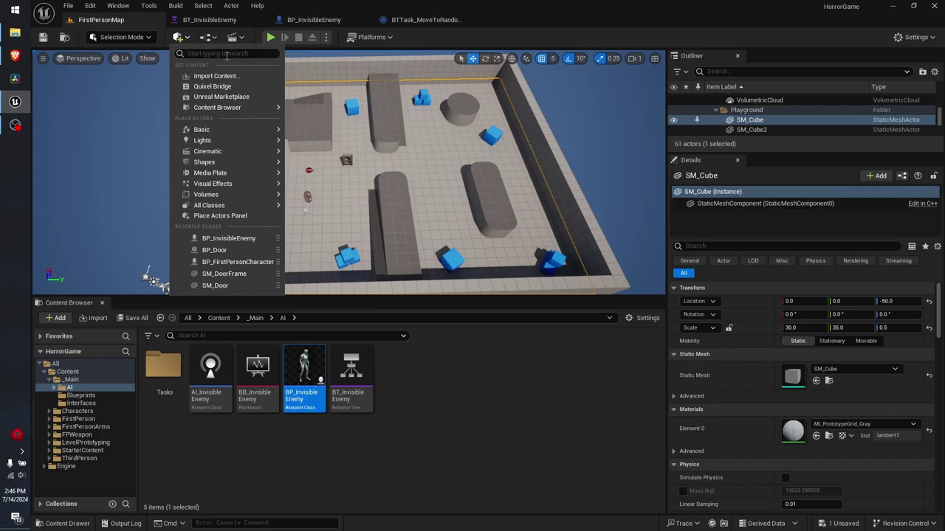
pyautogui.moveTo(213, 196)
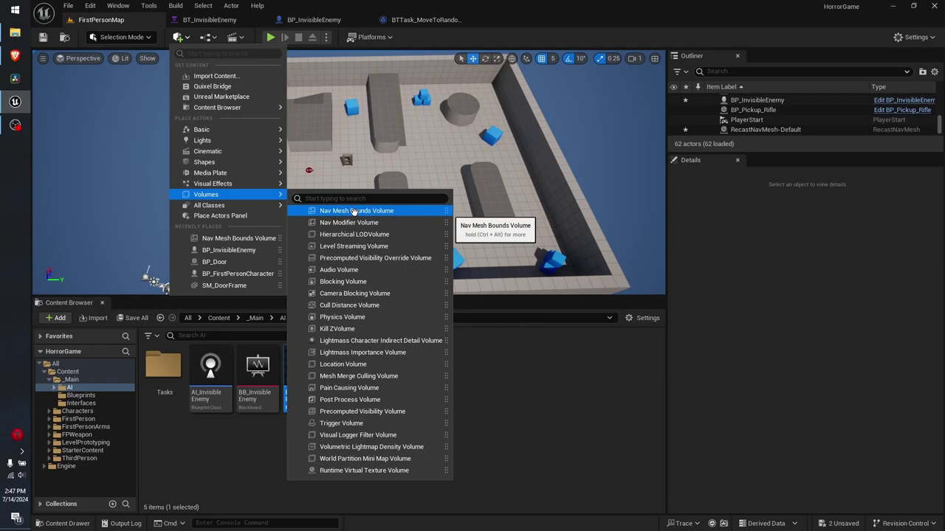
pyautogui.click(340, 213)
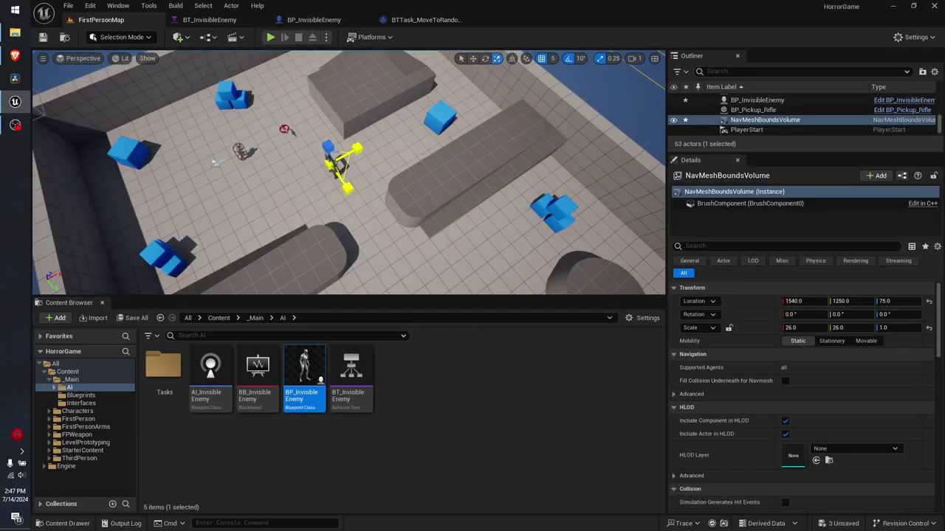
pyautogui.moveTo(336, 159); pyautogui.dragTo(341, 155)
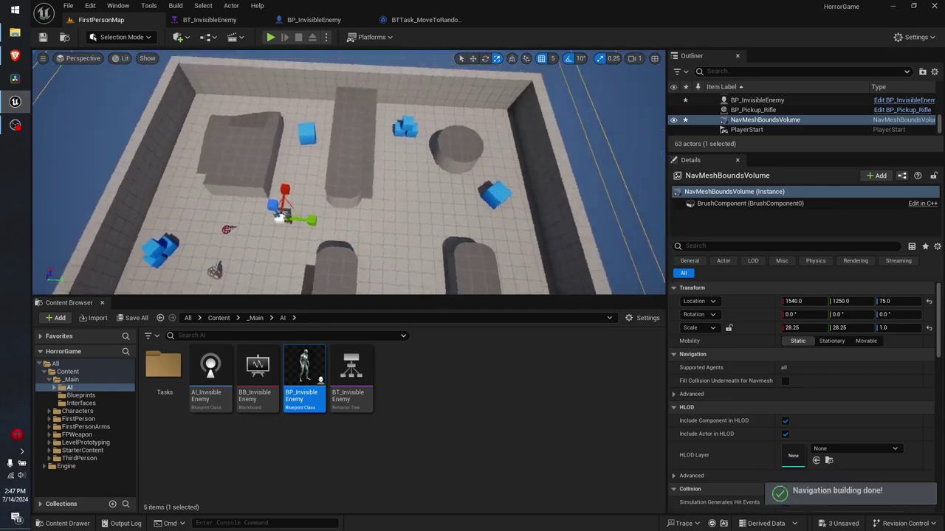
pyautogui.moveTo(347, 177)
pyautogui.mouseDown(button='right')
pyautogui.moveTo(354, 170)
pyautogui.moveTo(273, 171)
pyautogui.mouseUp(button='right')
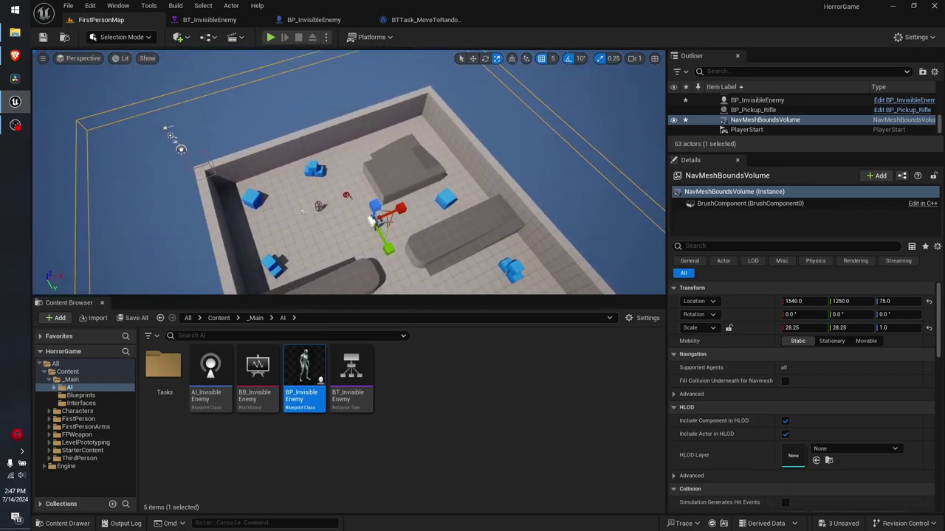
pyautogui.moveTo(375, 214); pyautogui.dragTo(377, 220)
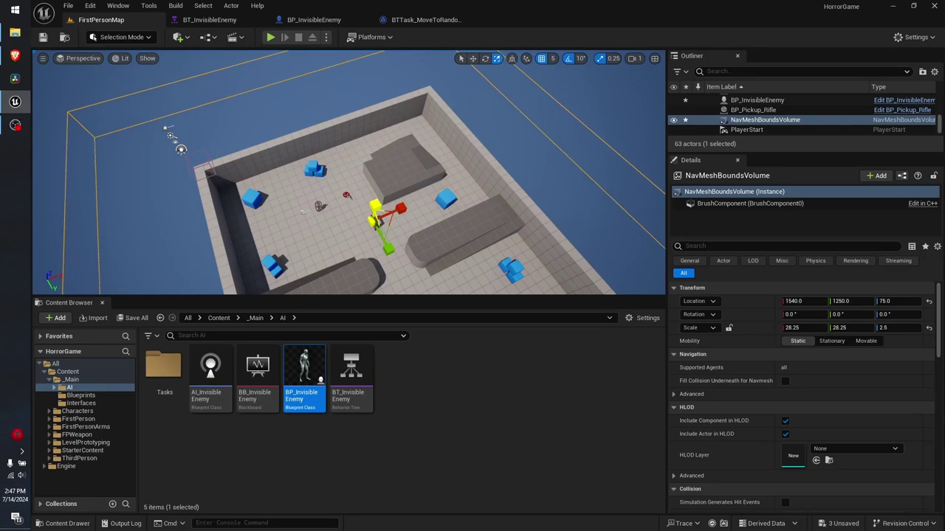
pyautogui.moveTo(376, 220); pyautogui.dragTo(348, 167, button='right')
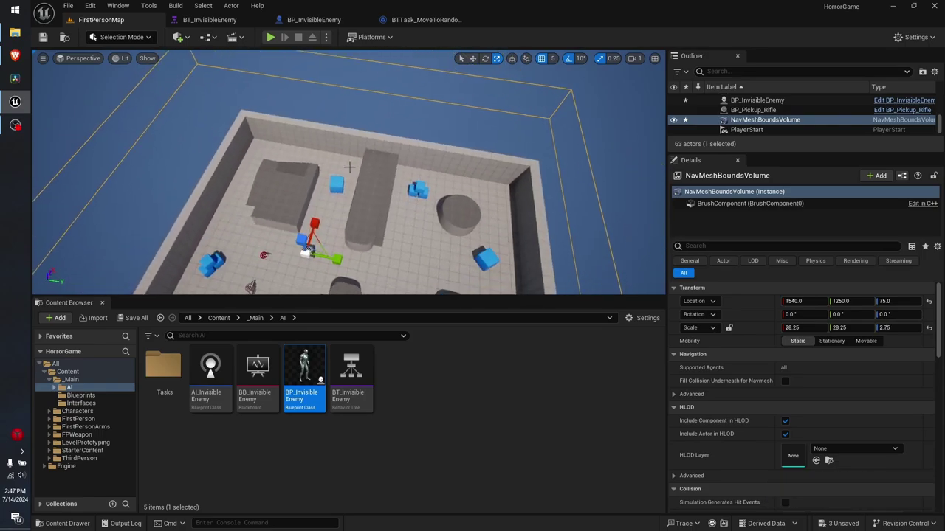
# Show the navigation mesh overlay and playtest the level.
pyautogui.press('p')
pyautogui.moveTo(254, 120); pyautogui.dragTo(254, 120, button='right')
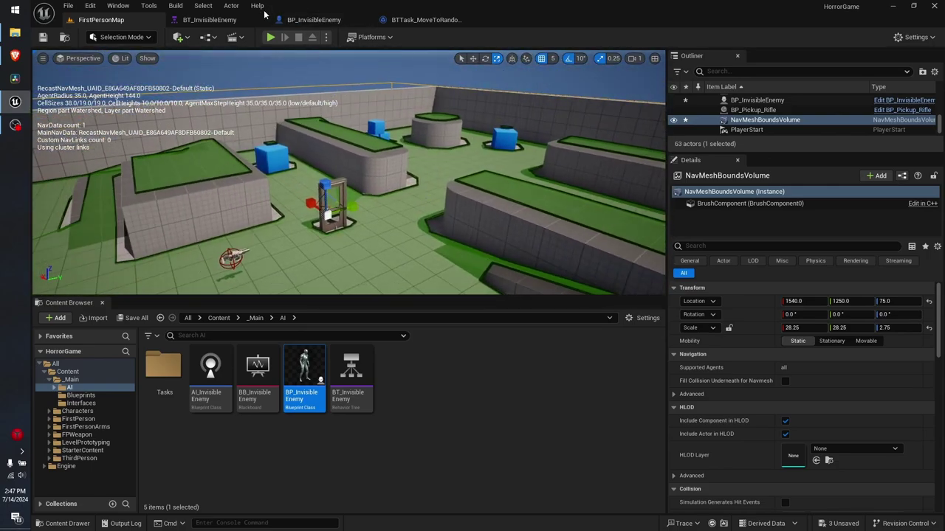
pyautogui.click(271, 39)
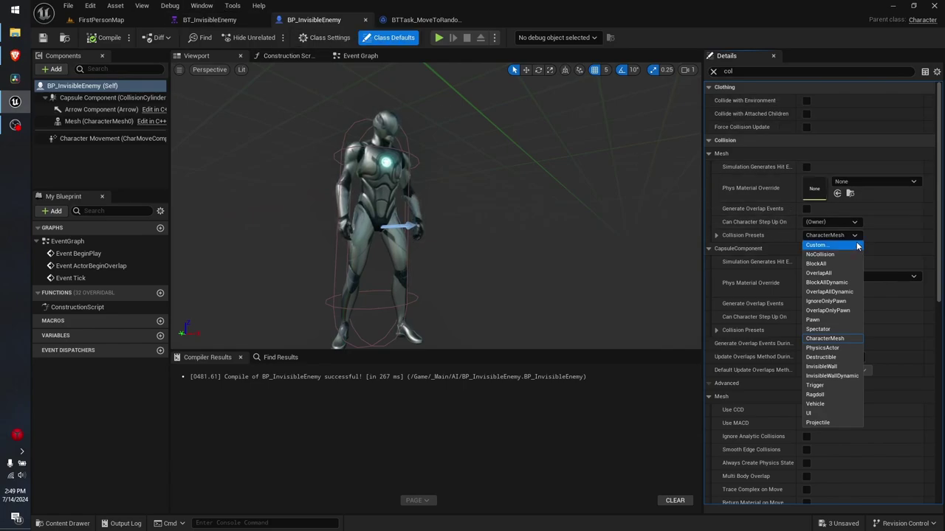
# Set the Mesh collision preset to NoCollision and recompile the enemy blueprint.
pyautogui.click(825, 255)
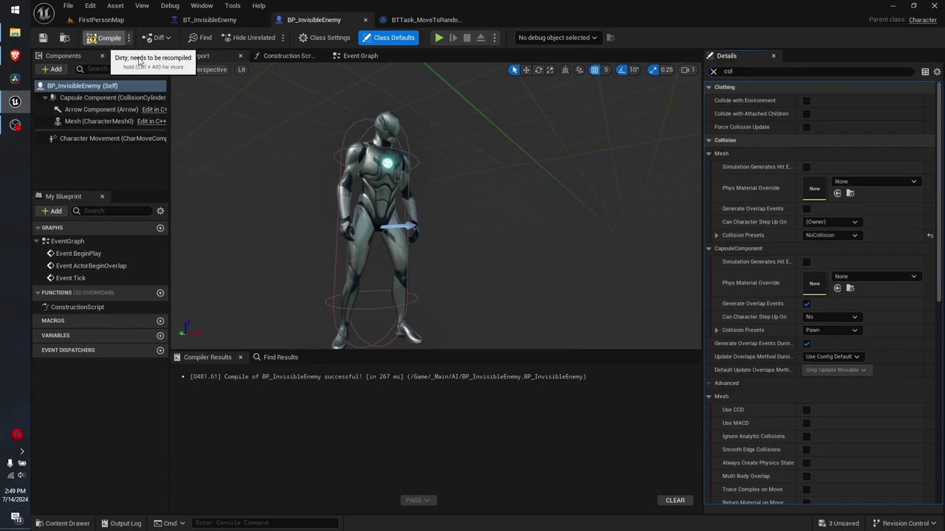
pyautogui.click(107, 38)
pyautogui.click(438, 38)
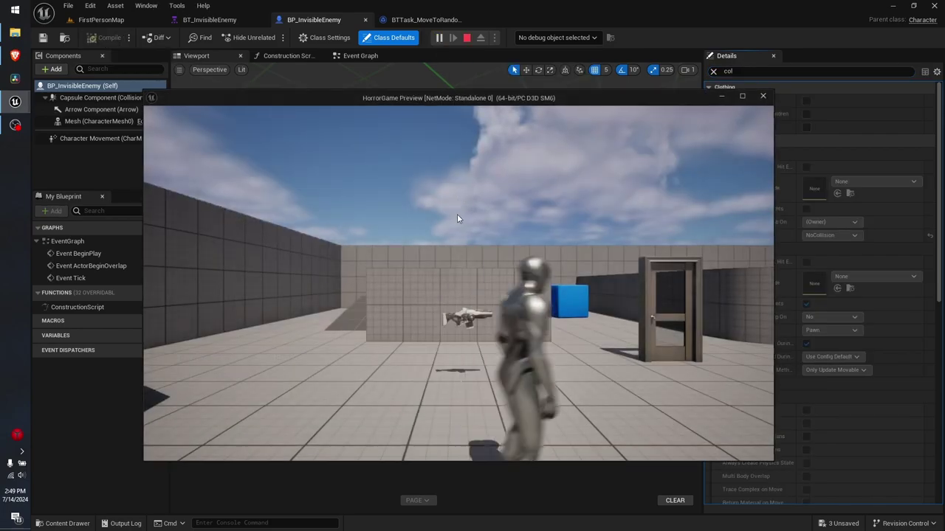
pyautogui.press('w')
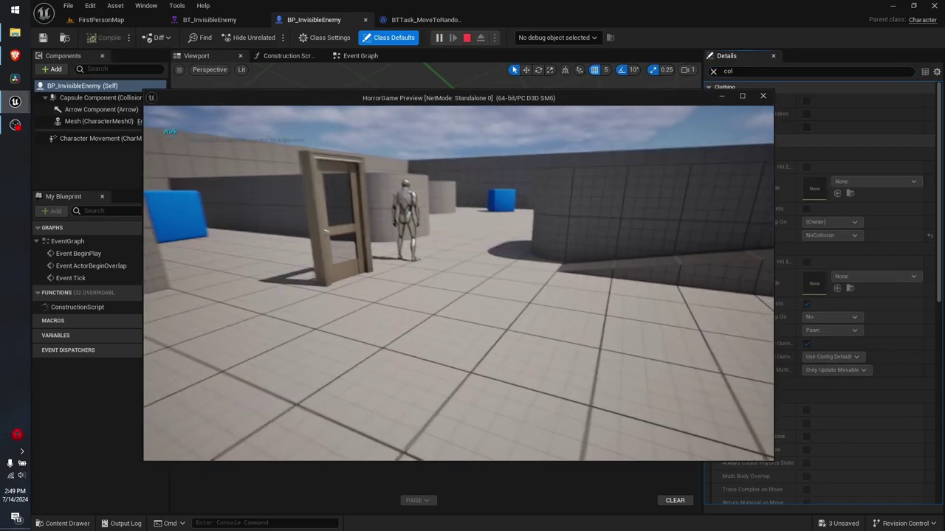
pyautogui.press('w')
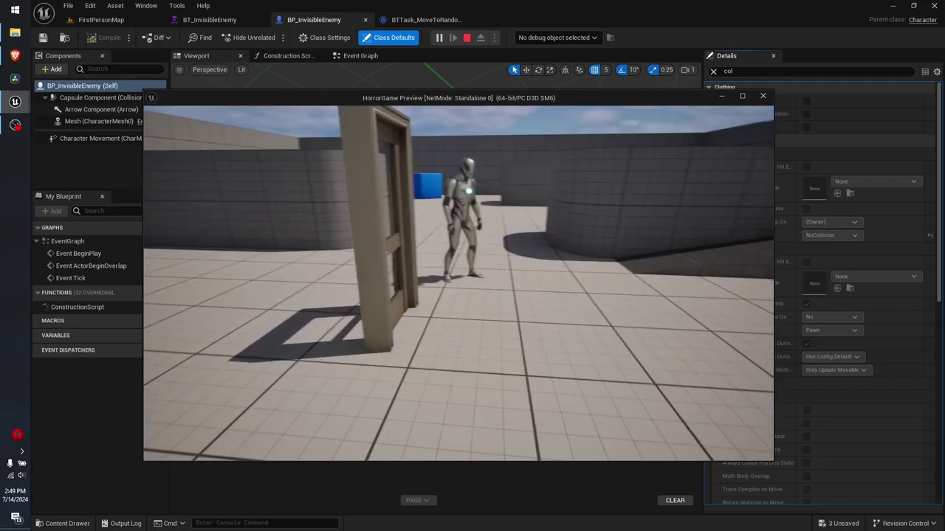
pyautogui.press('w')
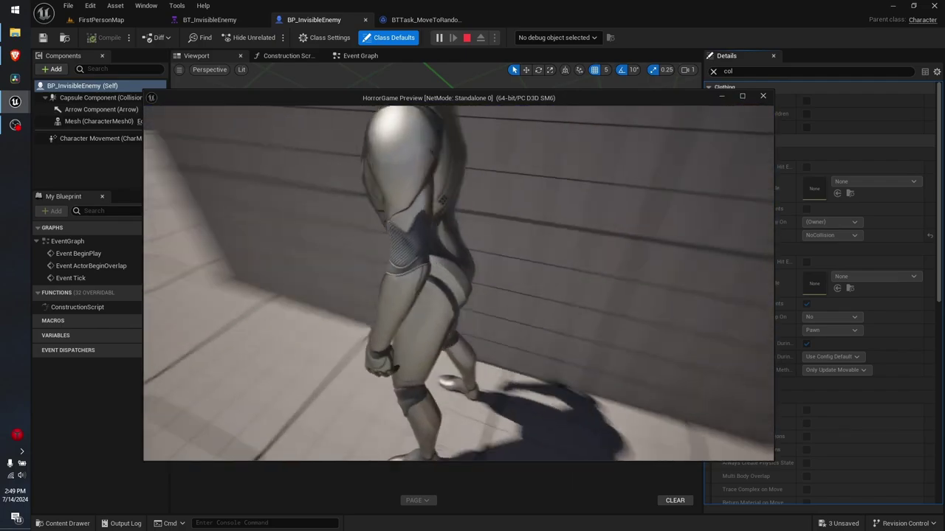
pyautogui.press('w')
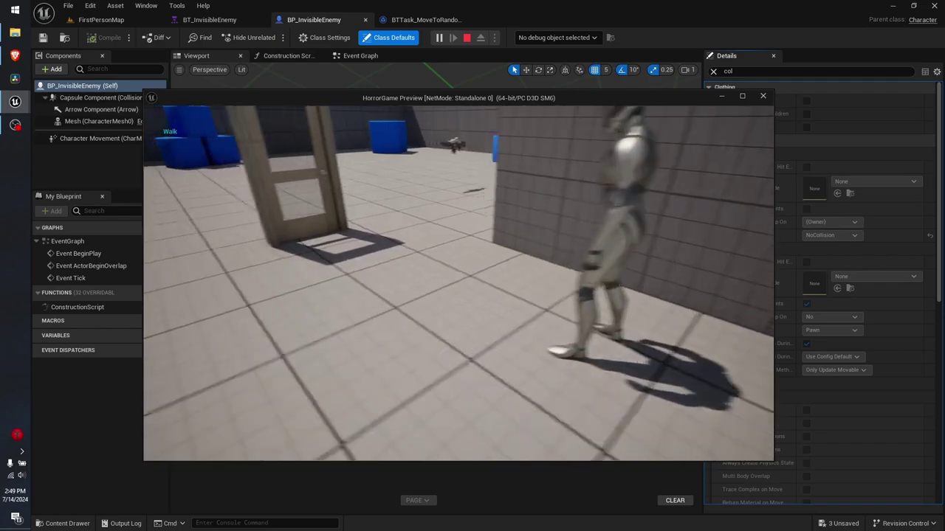
pyautogui.press('Escape')
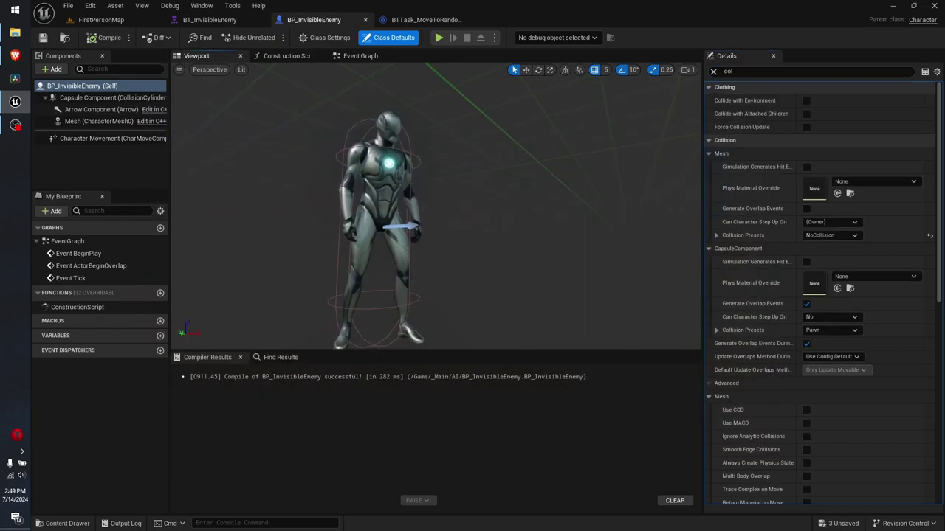
pyautogui.click(352, 314)
# Switch the enemy's Capsule Component collision preset from Pawn to NoCollision.
pyautogui.click(333, 296)
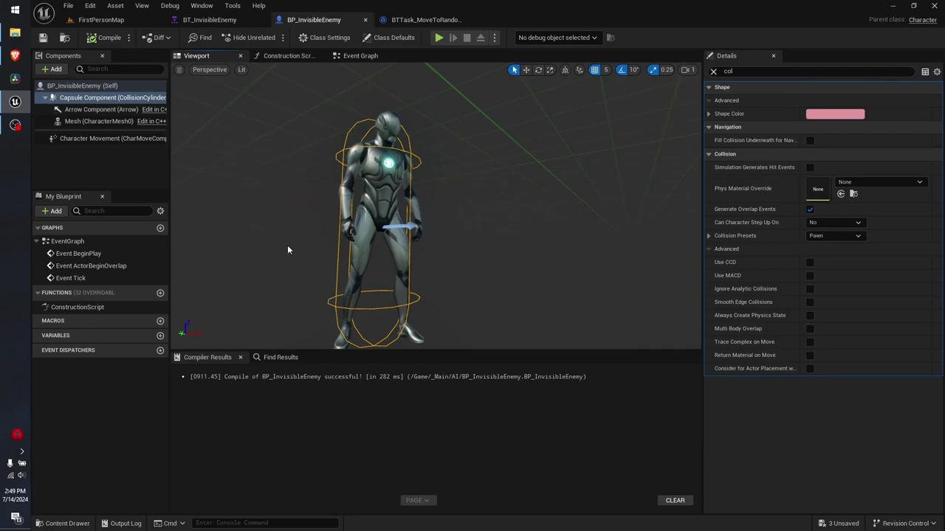
pyautogui.rightClick(88, 101)
pyautogui.click(81, 104)
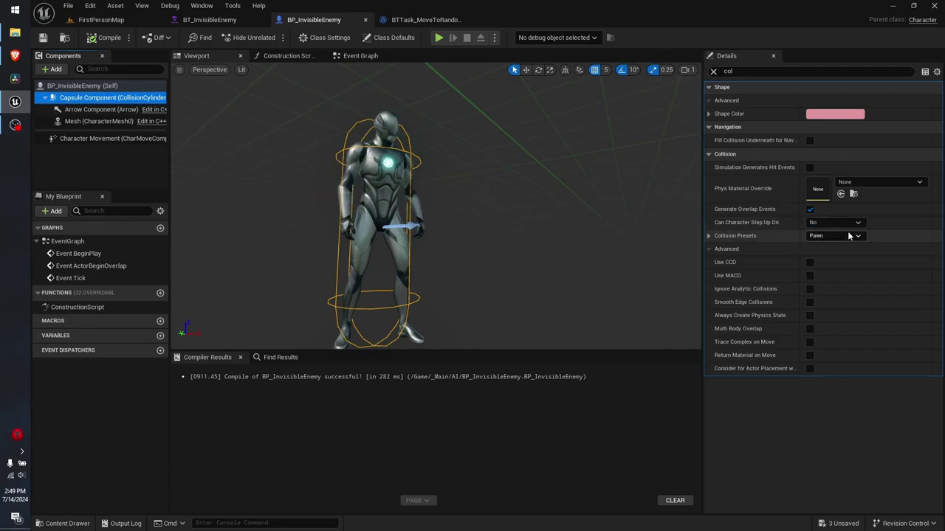
pyautogui.click(841, 236)
pyautogui.click(827, 255)
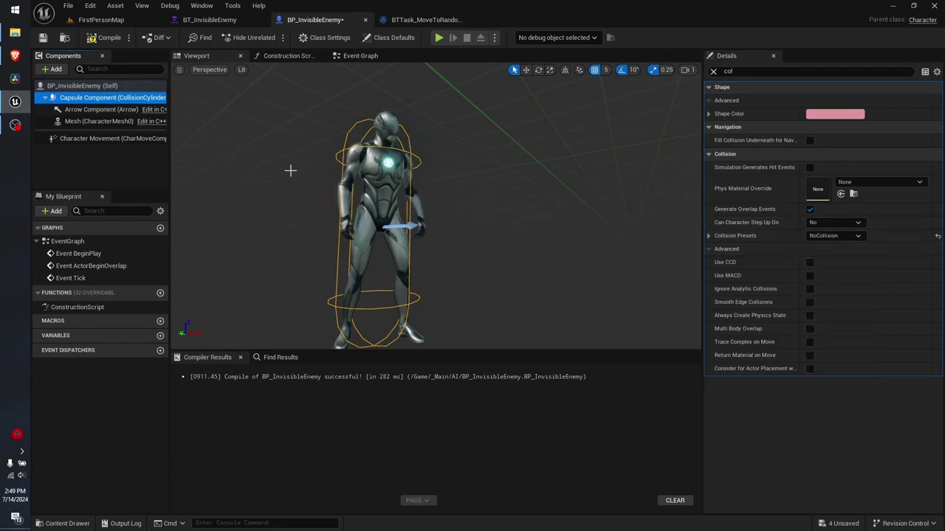
pyautogui.click(265, 128)
pyautogui.press('f')
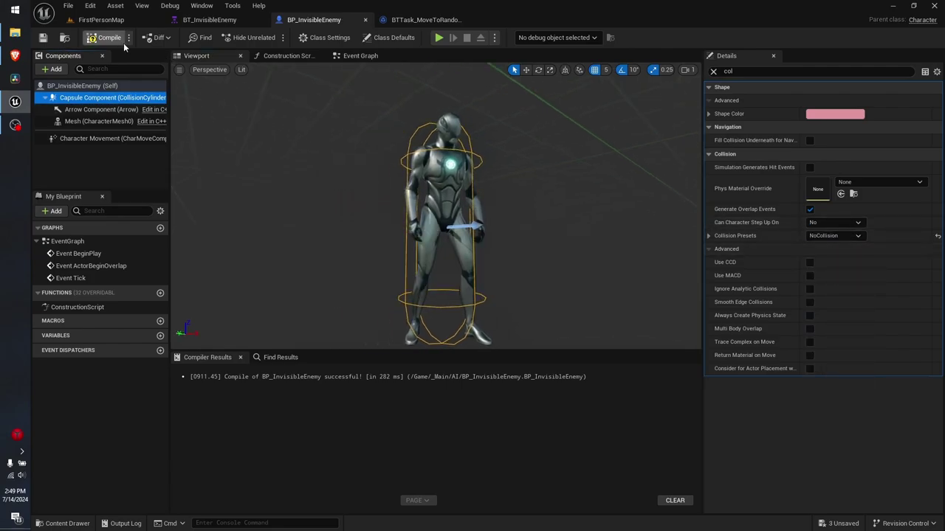
# Compile BP_InvisibleEnemy and run a quick playtest of the collision change.
pyautogui.click(109, 37)
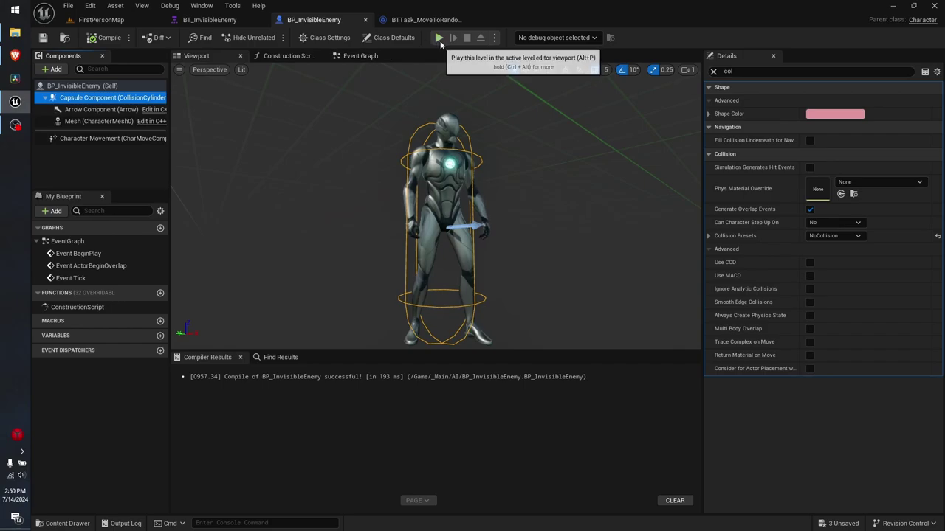
pyautogui.click(439, 38)
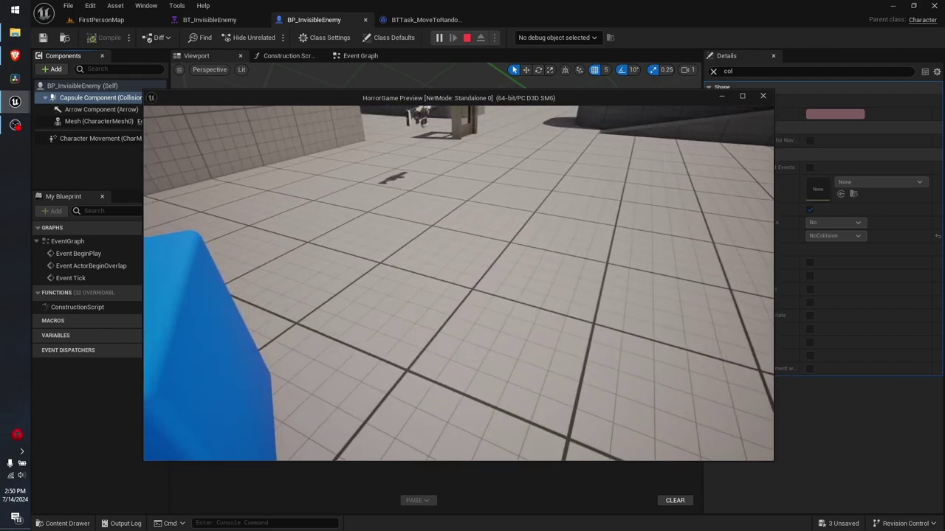
pyautogui.press('Escape')
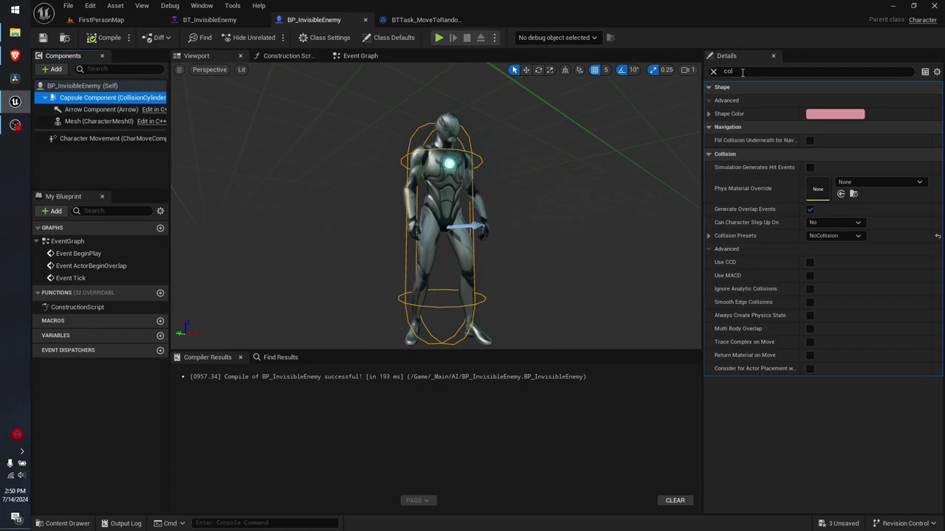
# Set the enemy capsule's collision preset to IgnoreOnlyPawn.
pyautogui.click(713, 72)
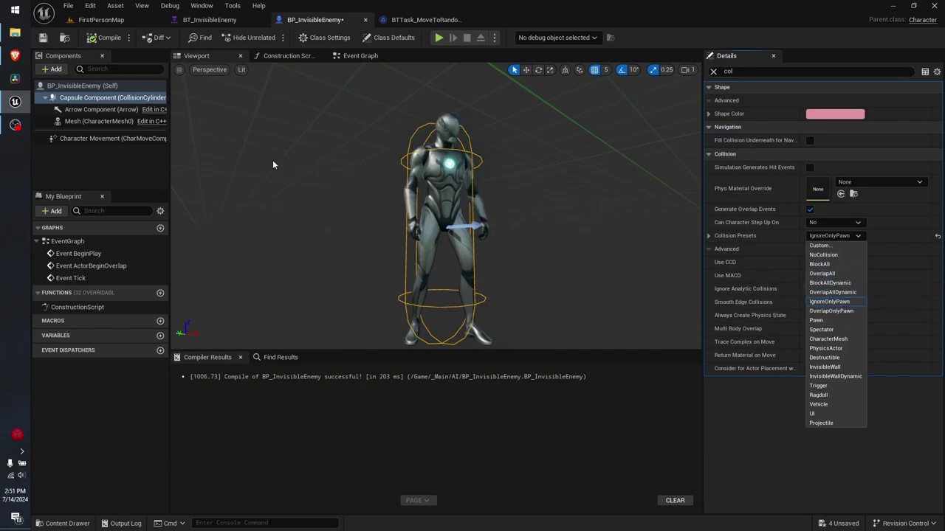
pyautogui.click(255, 138)
pyautogui.moveTo(393, 190); pyautogui.dragTo(355, 191)
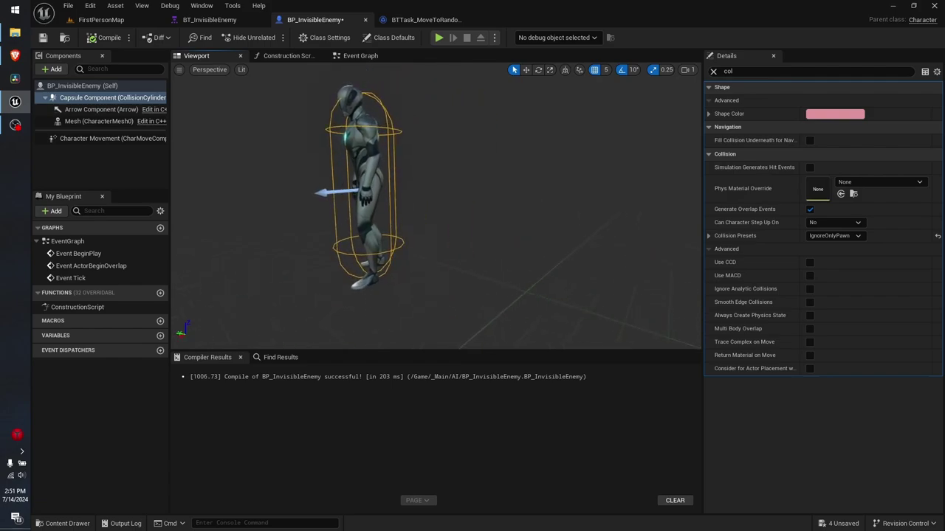
# Raise the enemy's Max Walk Speed to 1000 (10.0 m/s) and save the blueprint.
pyautogui.click(108, 86)
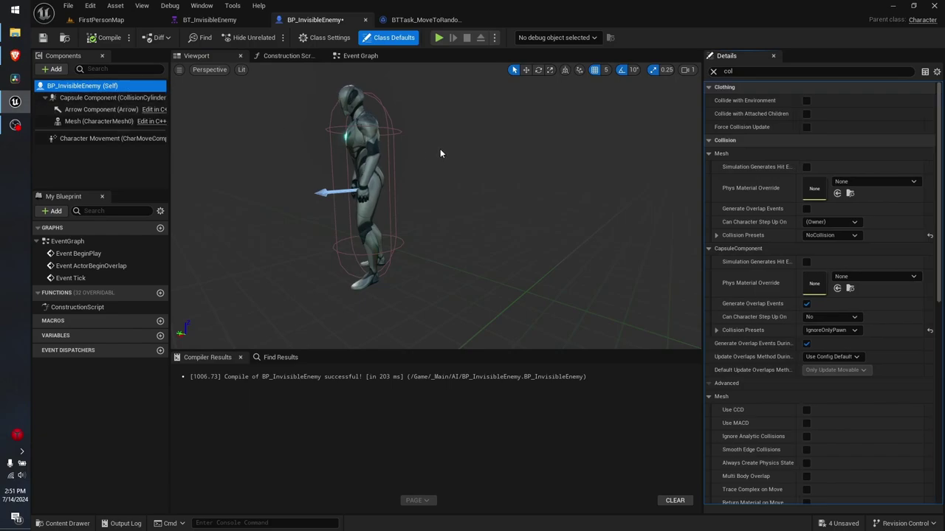
pyautogui.click(744, 72)
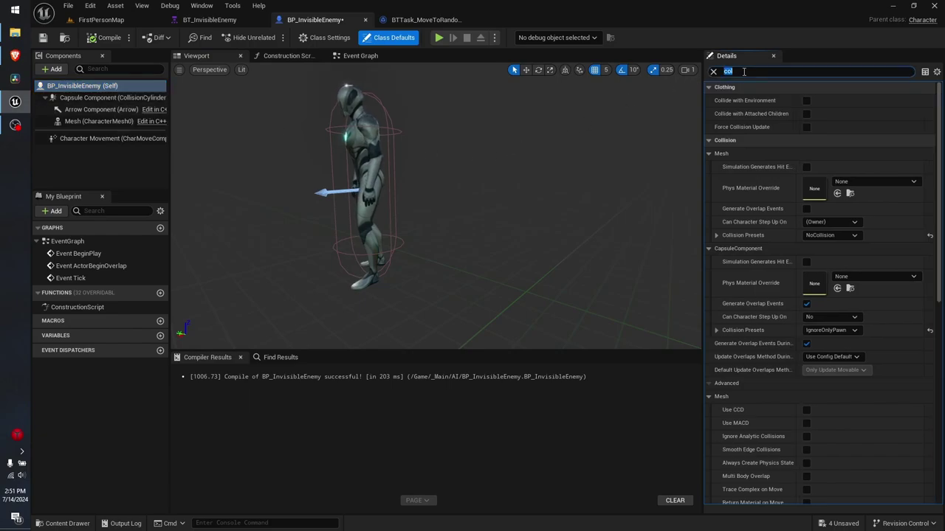
pyautogui.press('BackSpace')
pyautogui.press('BackSpace')
pyautogui.press('BackSpace')
pyautogui.write('walk')
pyautogui.write('1000')
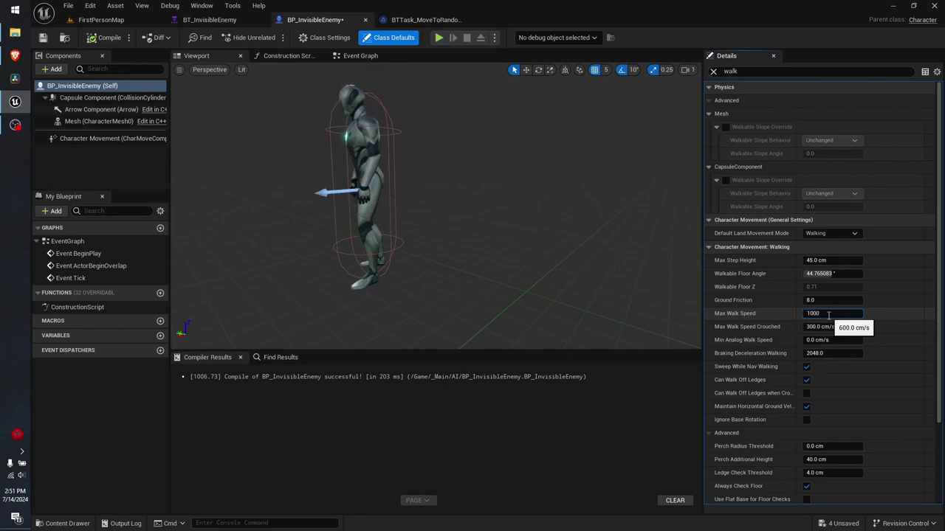
pyautogui.press('Return')
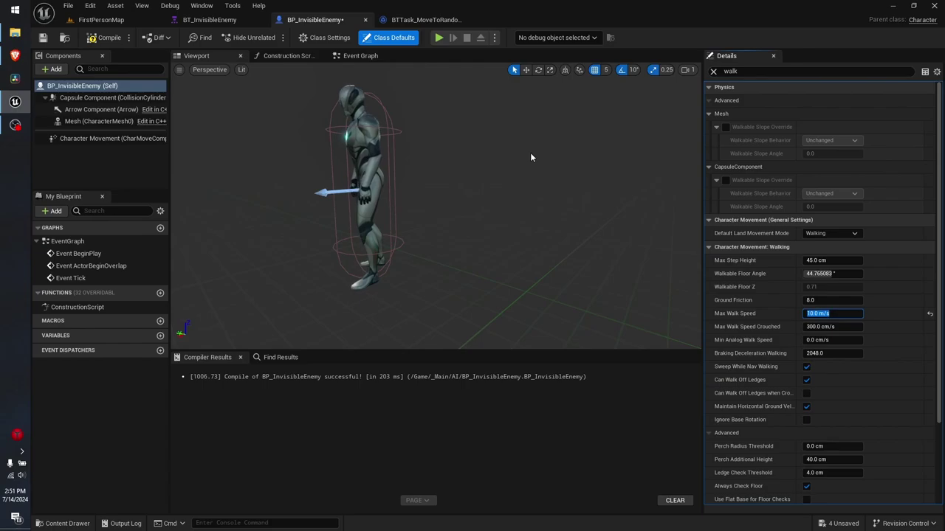
pyautogui.hotkey('ctrl', 's')
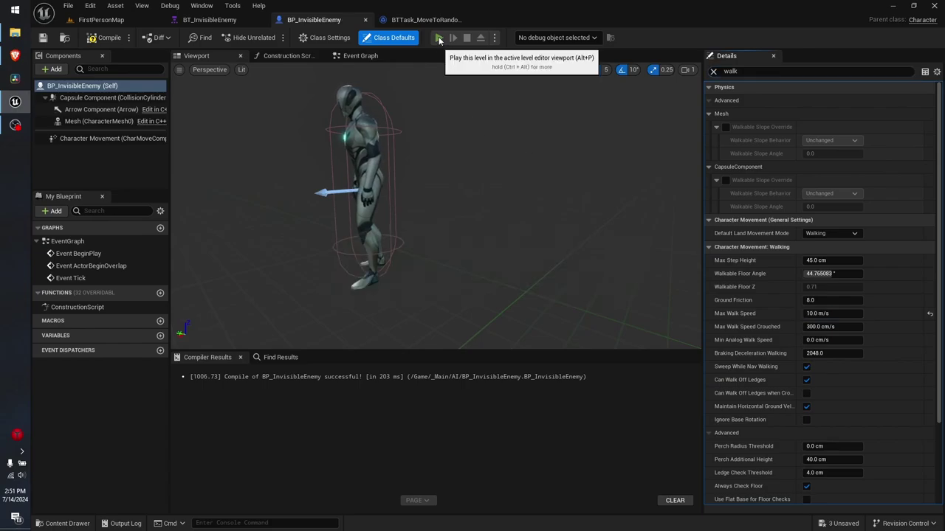
pyautogui.click(439, 41)
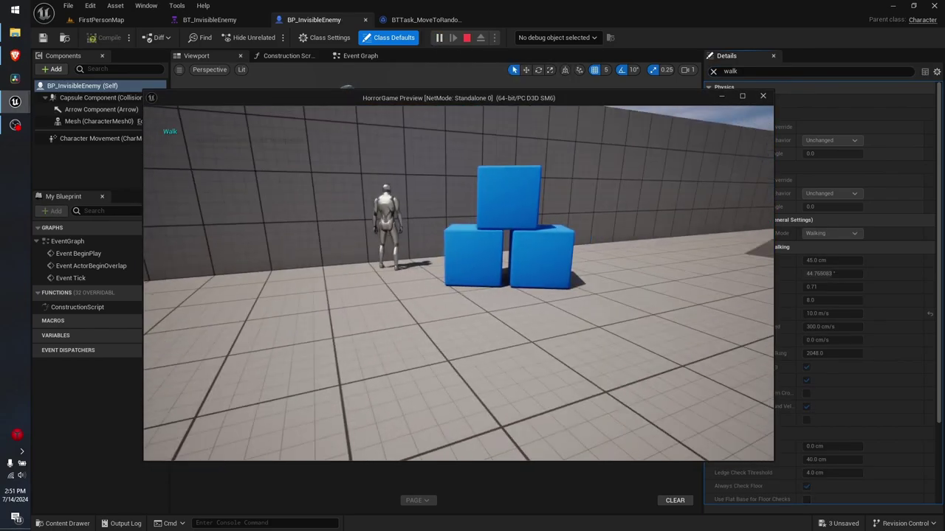
pyautogui.press('s')
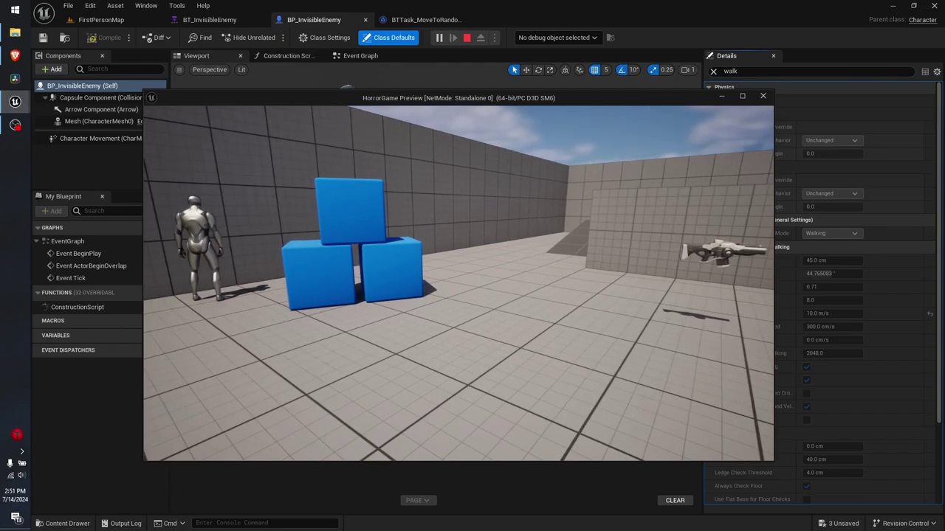
pyautogui.press('w')
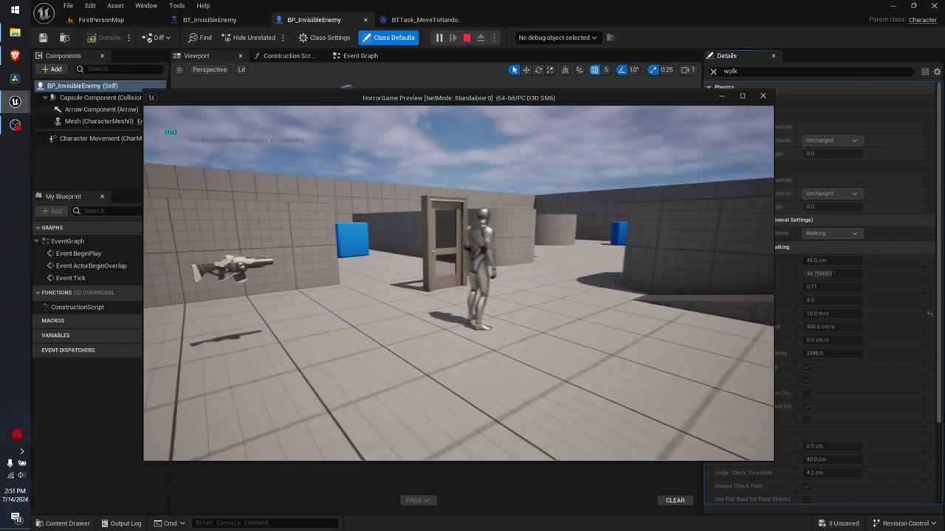
pyautogui.press('w')
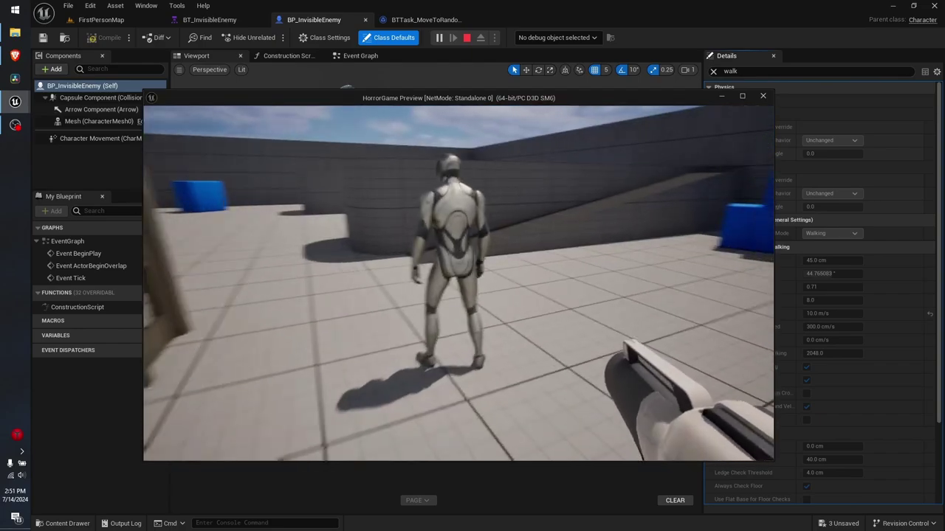
pyautogui.press('s')
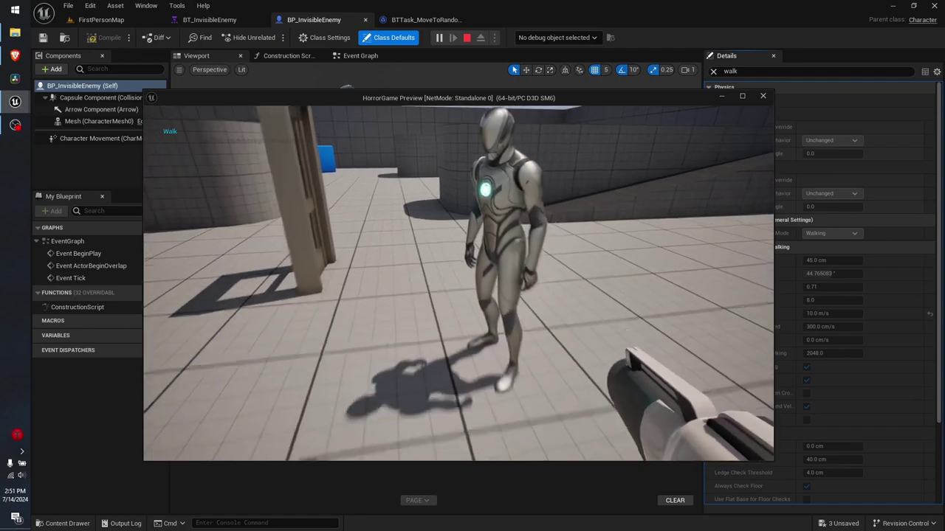
pyautogui.press('s')
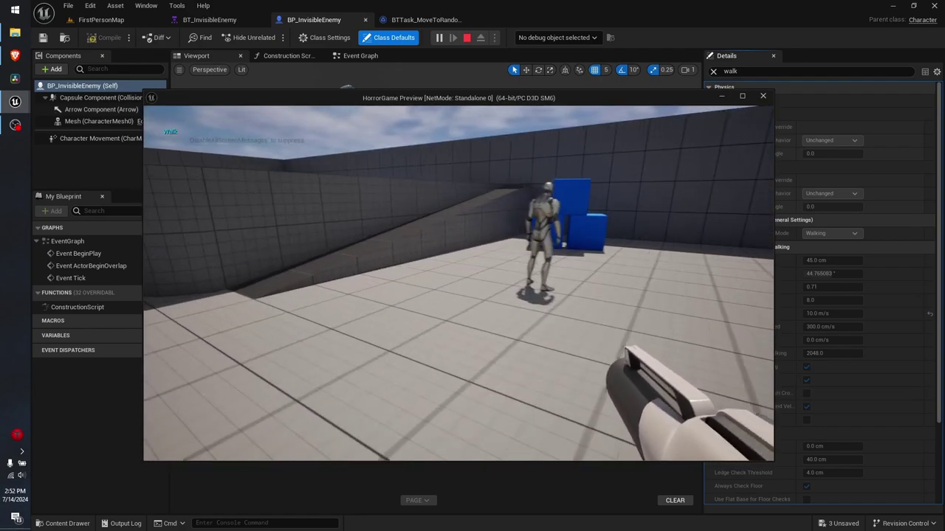
pyautogui.press('w')
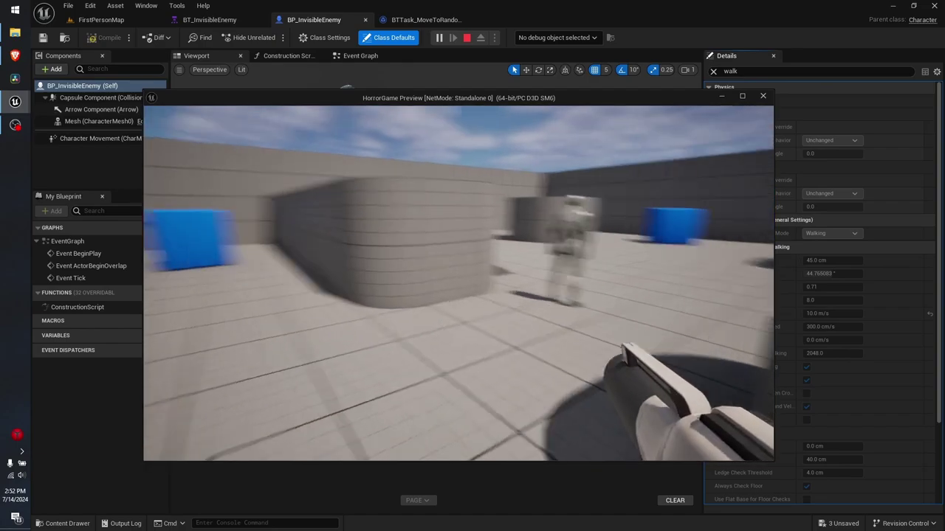
pyautogui.press('Escape')
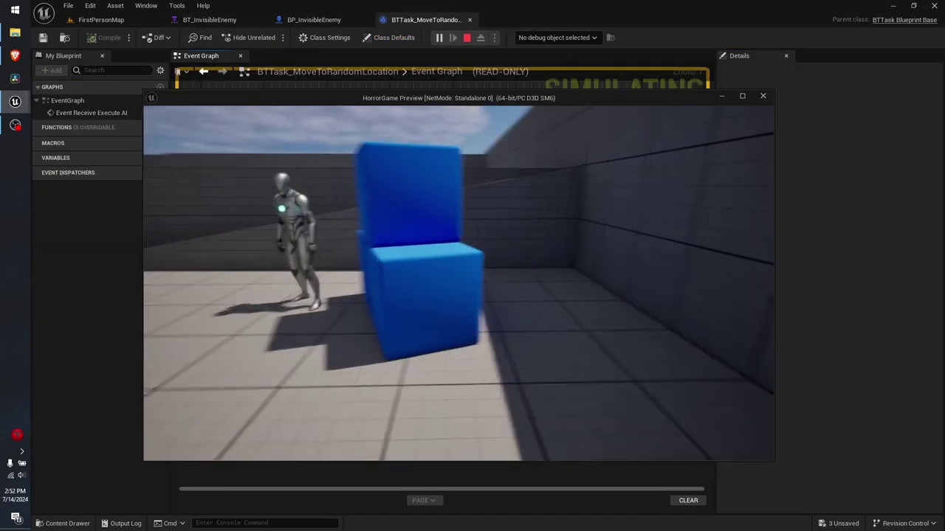
pyautogui.press('capslock')
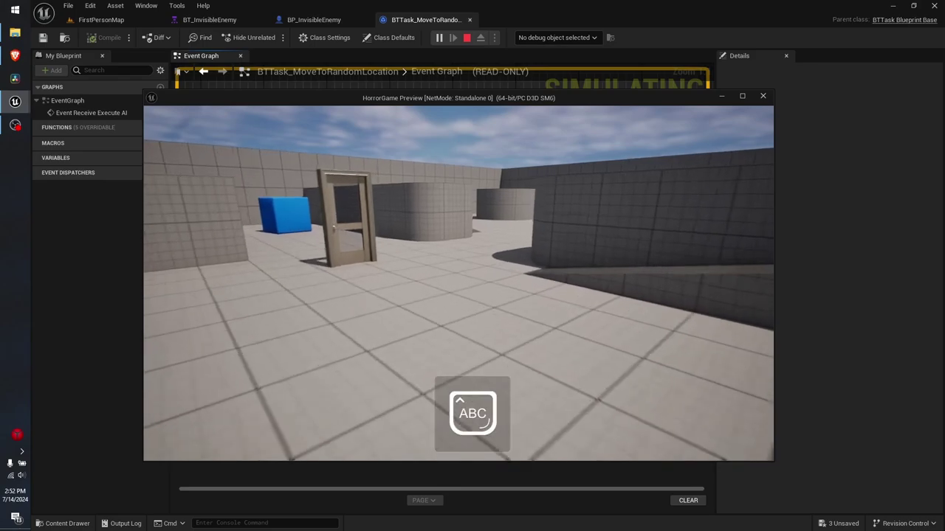
pyautogui.press('capslock')
pyautogui.press('w')
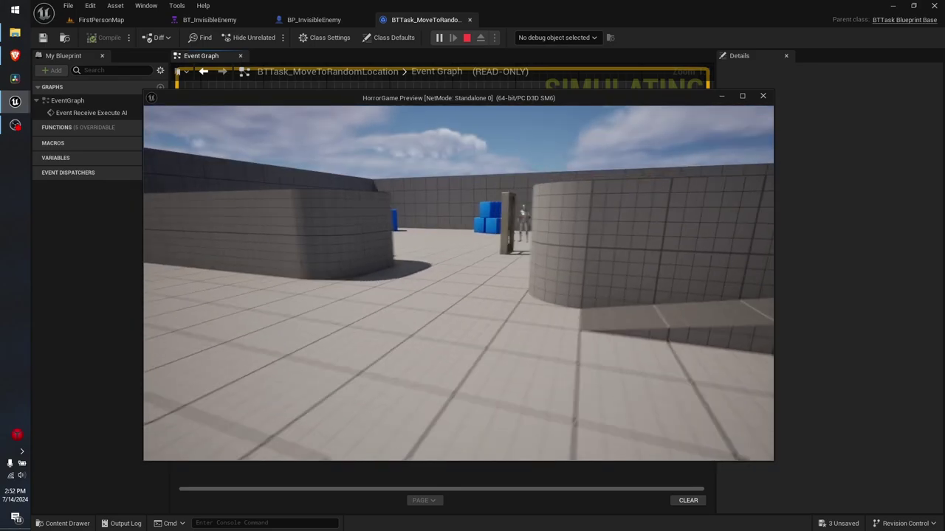
pyautogui.press('w')
pyautogui.press('w')
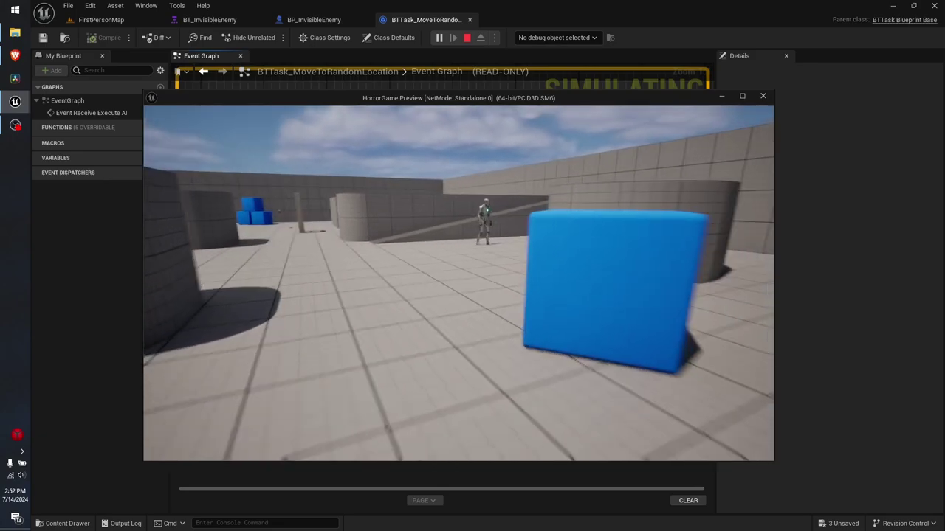
pyautogui.press('w')
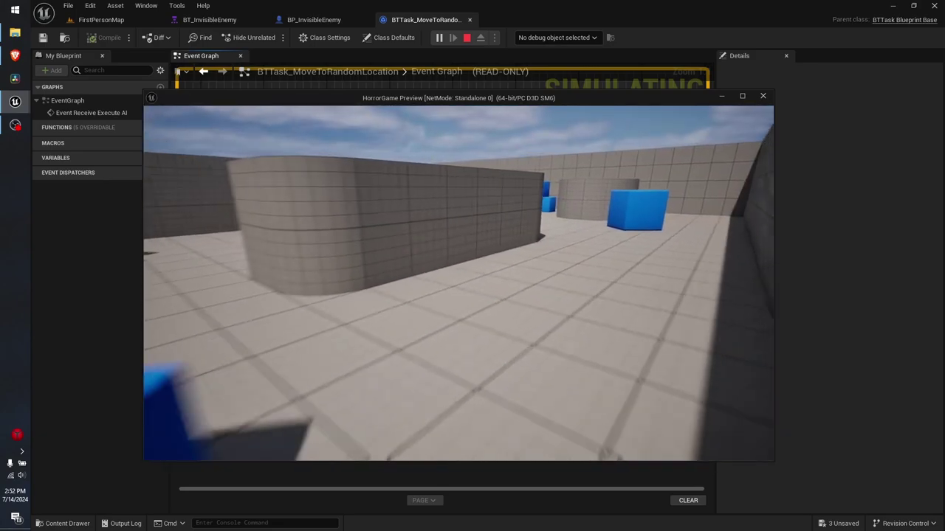
pyautogui.press('w')
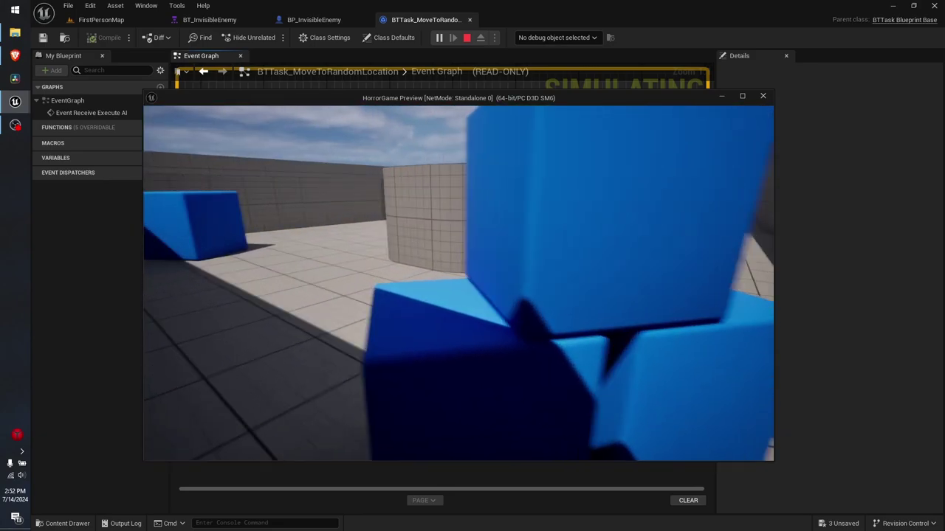
pyautogui.press('w')
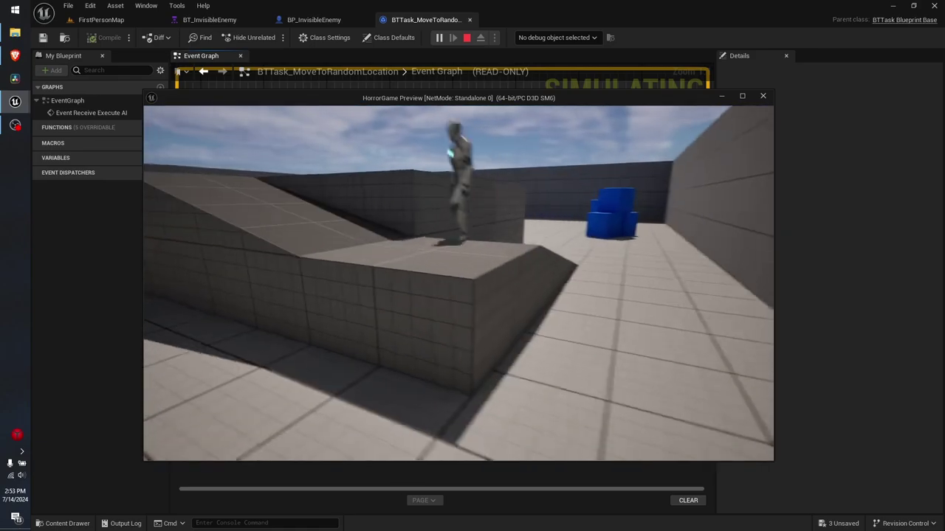
pyautogui.press('w')
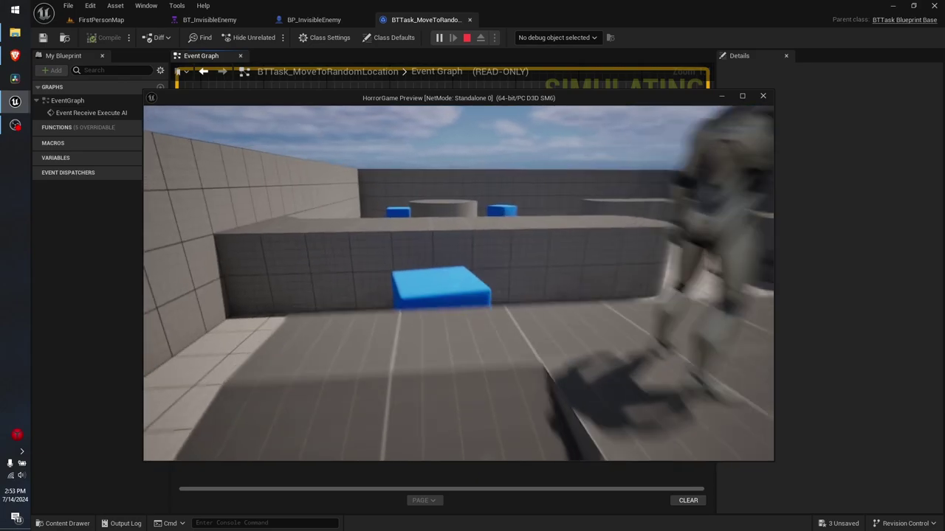
pyautogui.press('w')
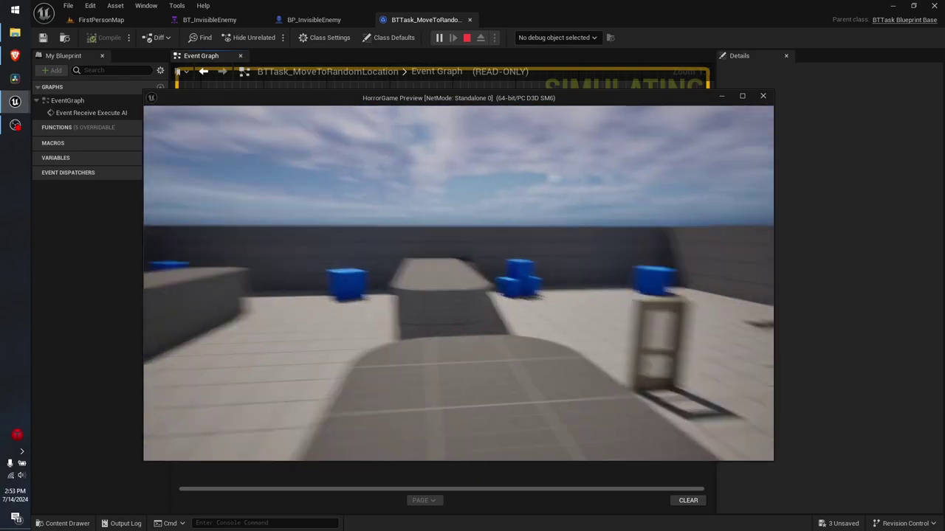
pyautogui.press('w')
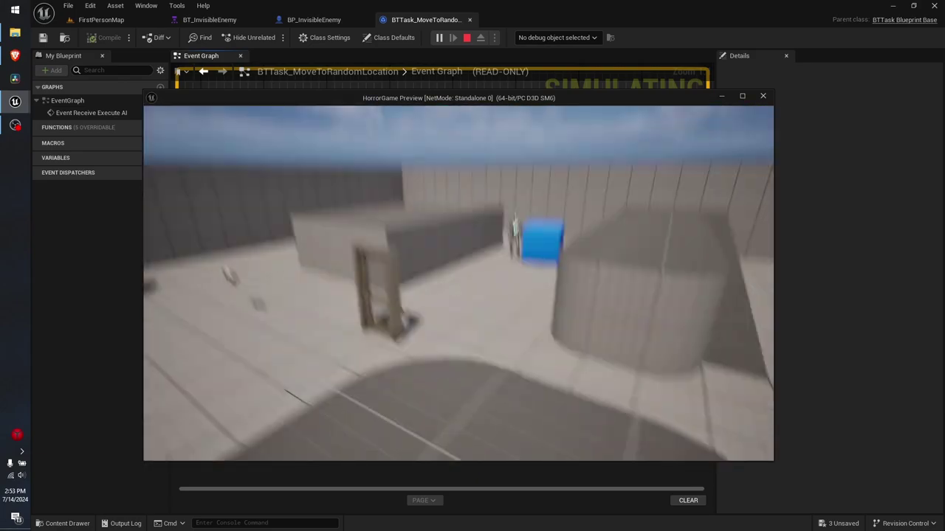
pyautogui.press('w')
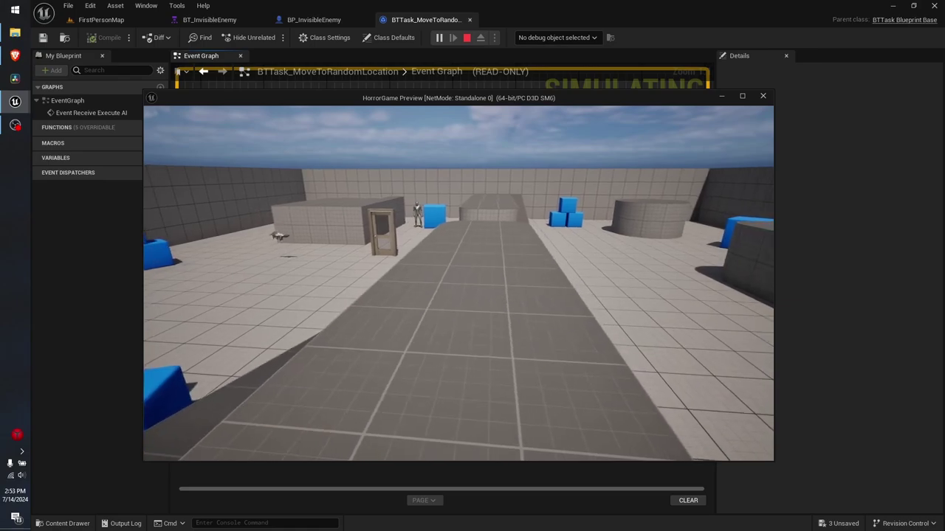
pyautogui.press('w')
pyautogui.press('a')
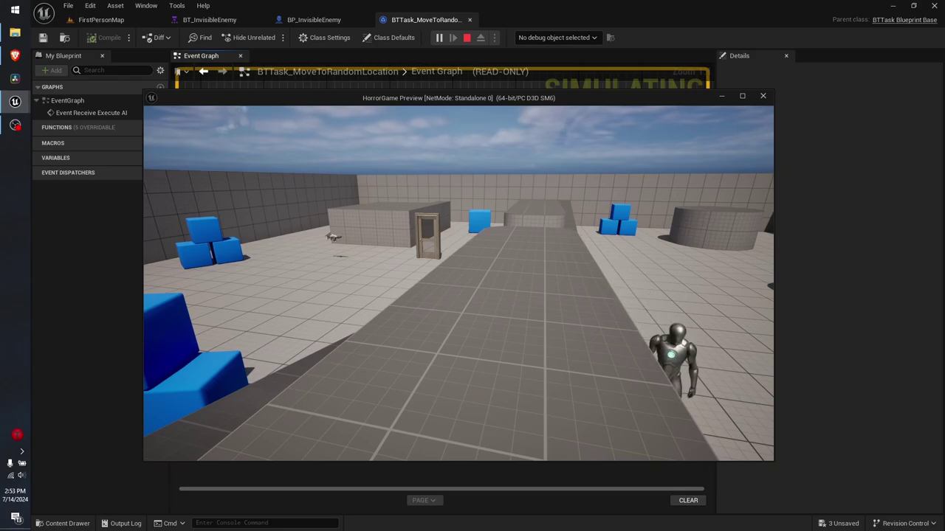
pyautogui.press('w')
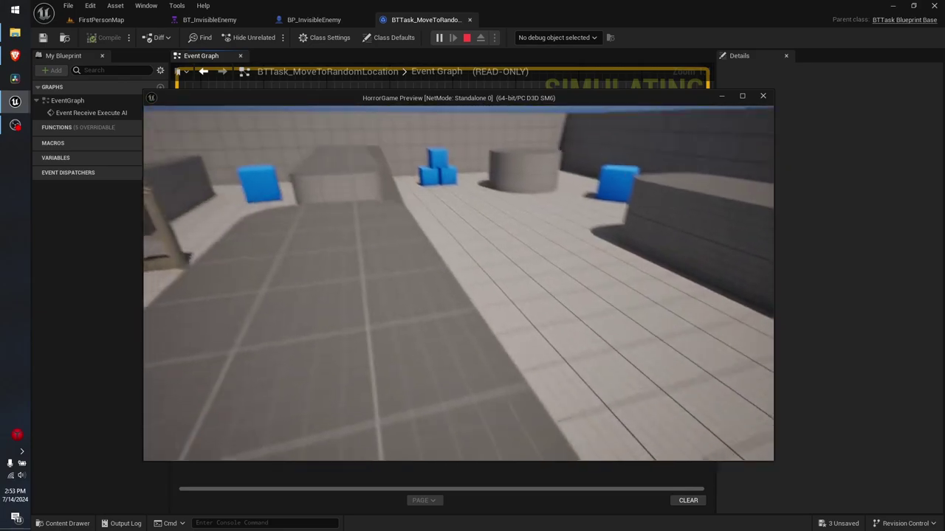
pyautogui.press('w')
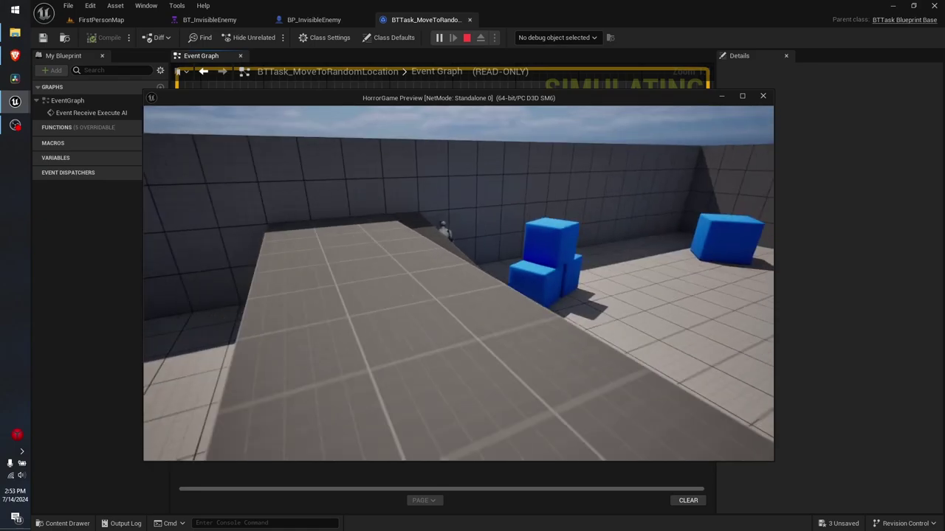
pyautogui.press('w')
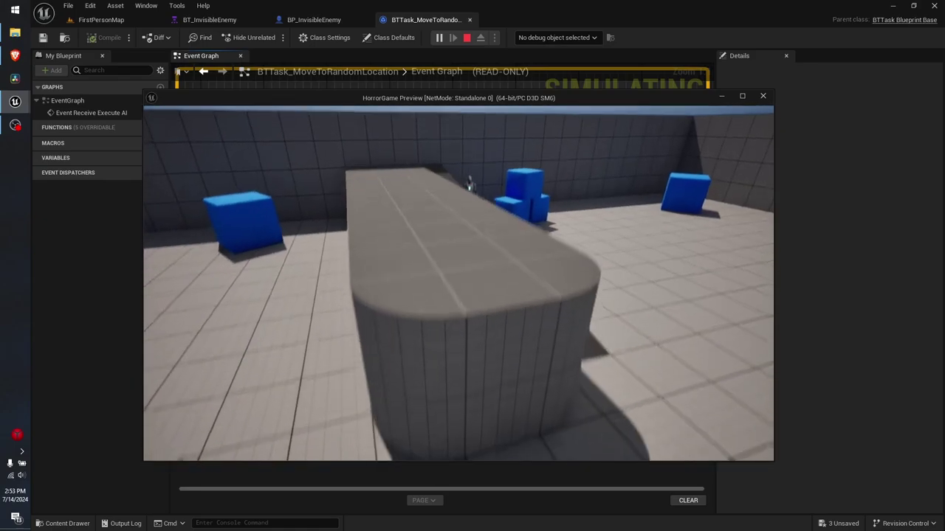
pyautogui.press('w')
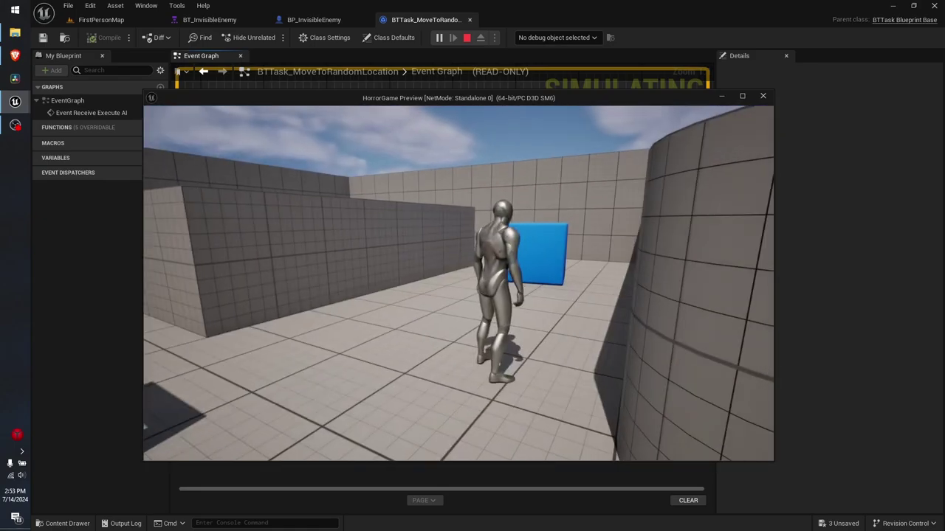
# Stop the preview, check the mesh's Element 0 BlackUnlitMaterial slot, and view the character's front.
pyautogui.press('Escape')
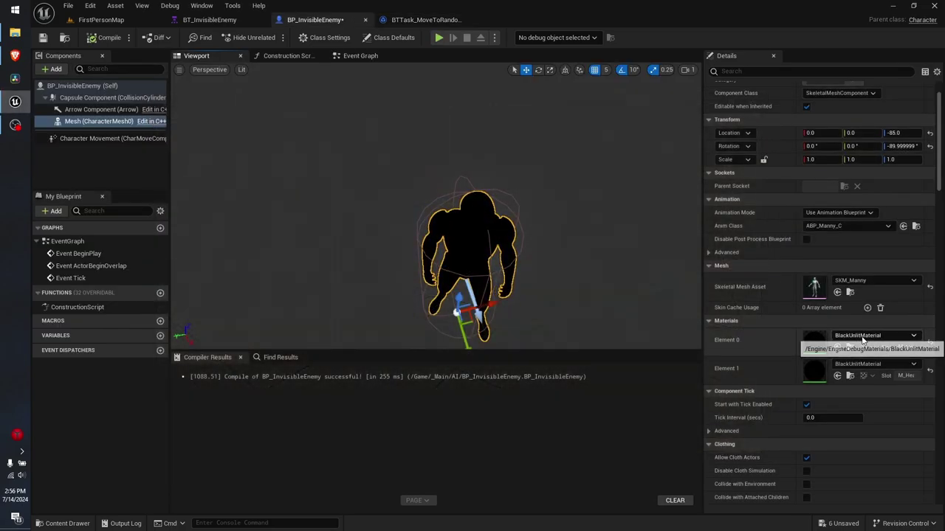
pyautogui.click(862, 337)
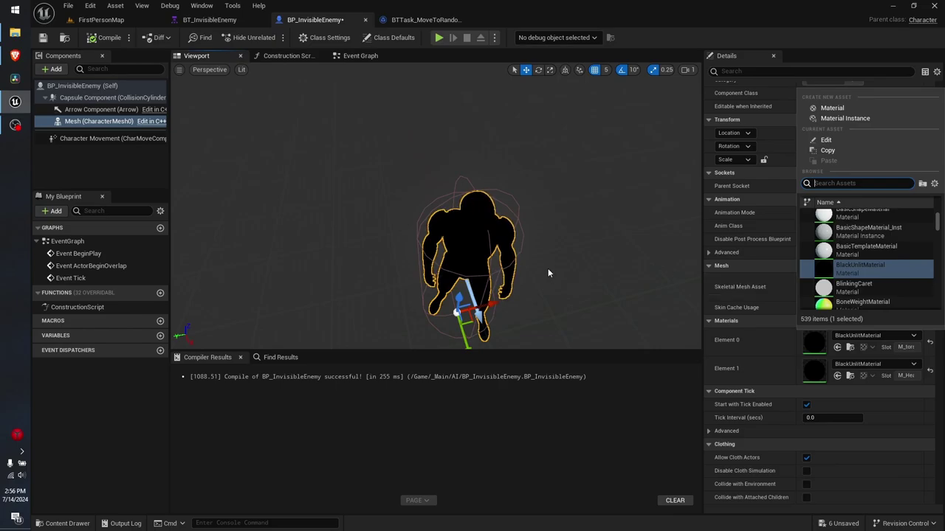
pyautogui.moveTo(547, 273); pyautogui.dragTo(547, 273)
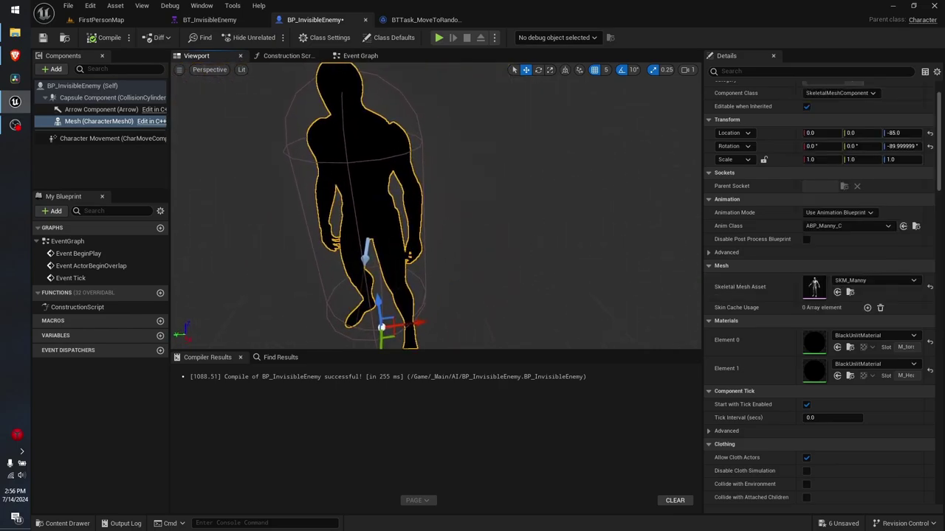
pyautogui.moveTo(491, 162); pyautogui.dragTo(492, 163)
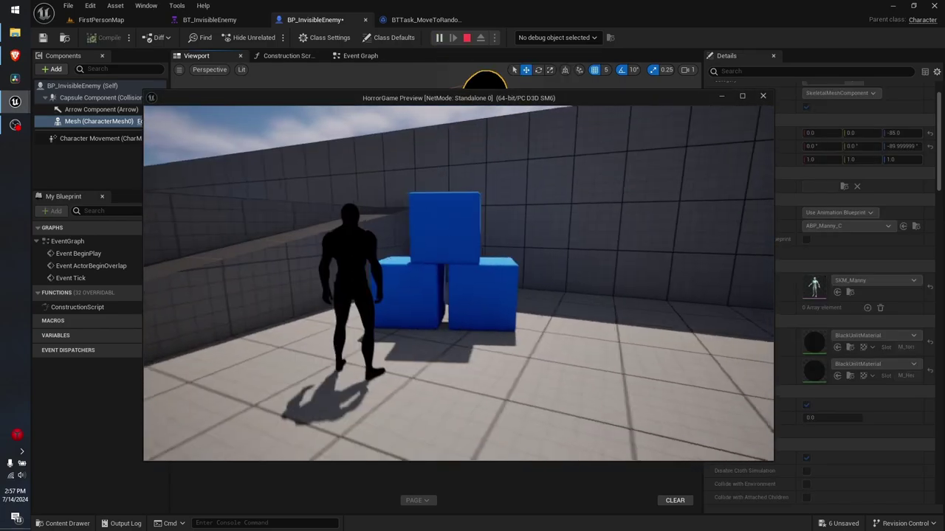
# Walk past the door toward the blue cube stack to find the black enemy figure.
pyautogui.press('w')
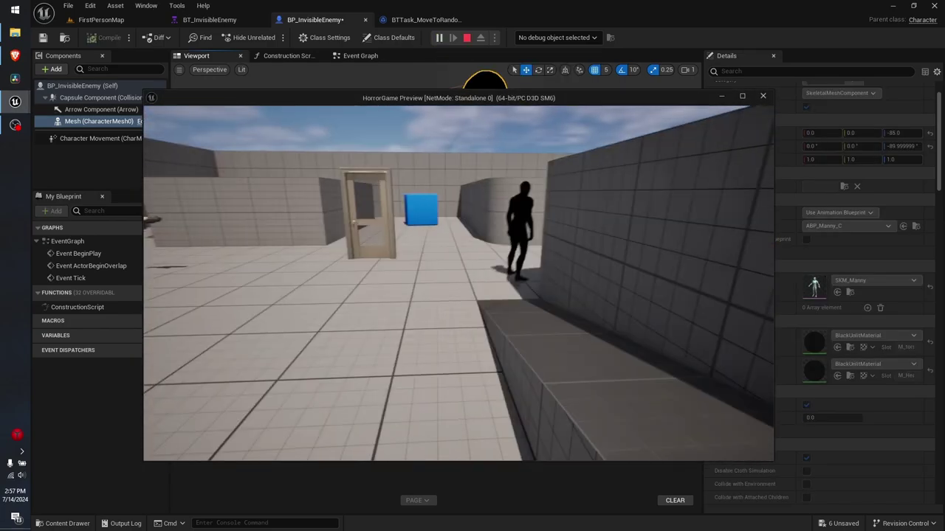
pyautogui.press('w')
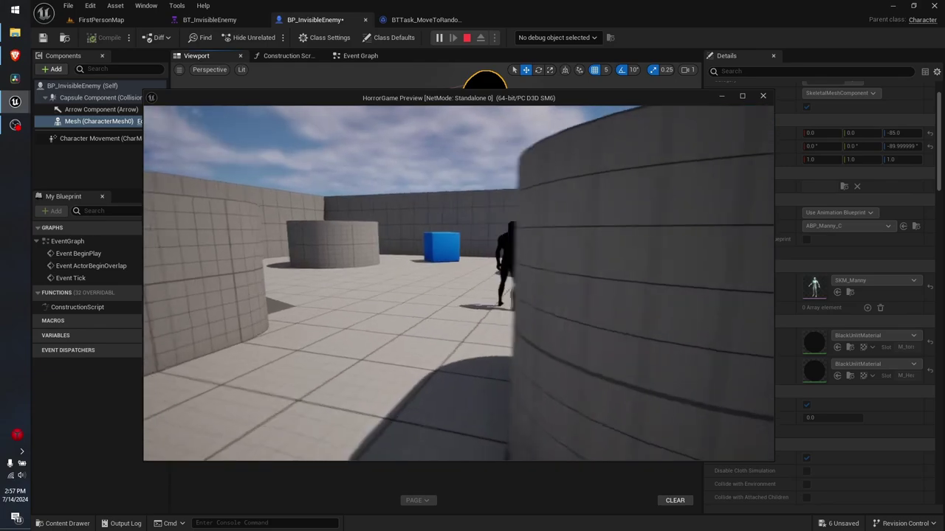
pyautogui.press('w')
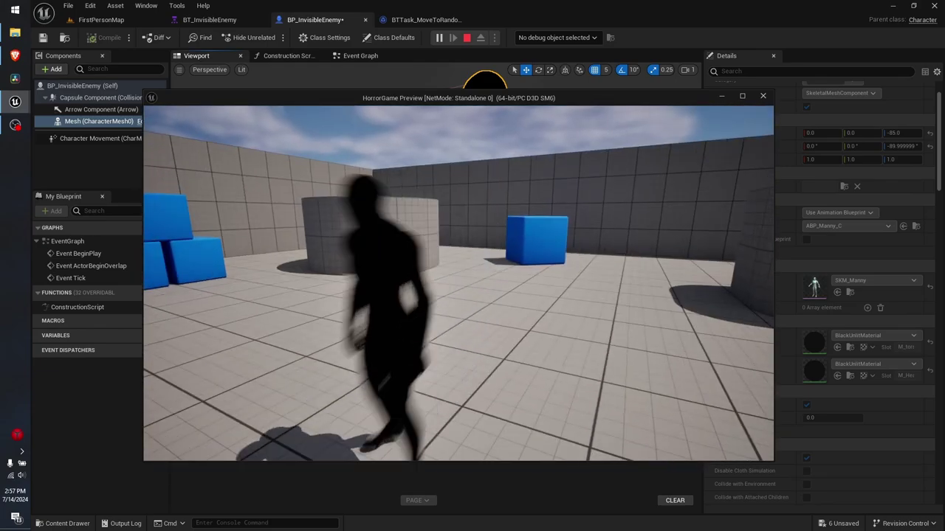
pyautogui.press('w')
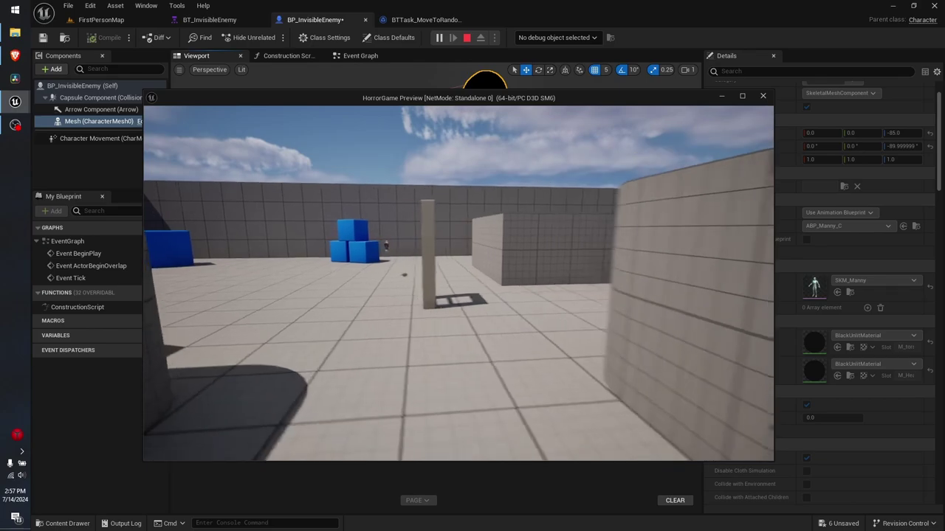
pyautogui.press('w')
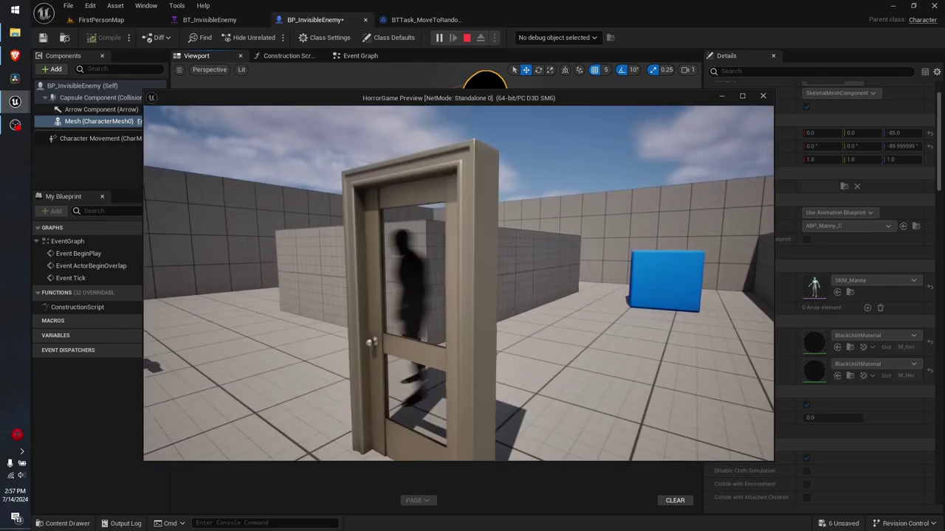
pyautogui.press('w')
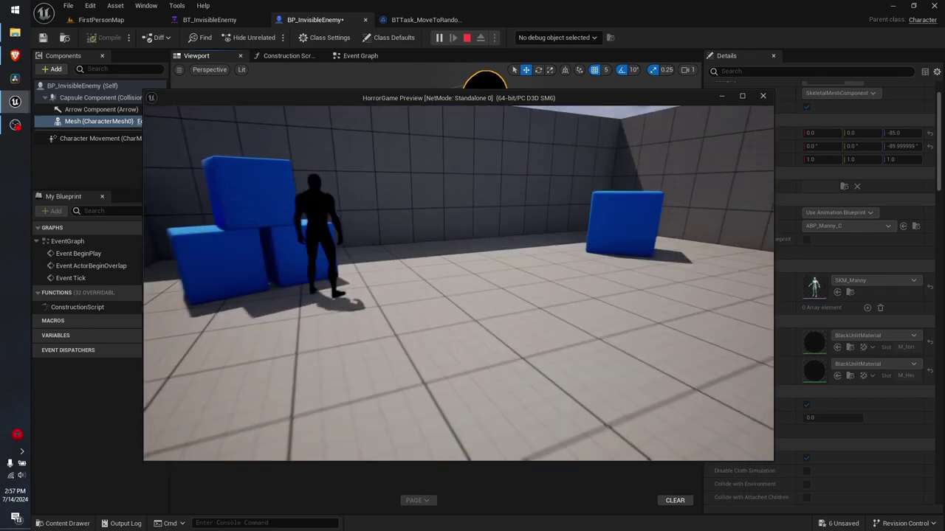
pyautogui.press('w')
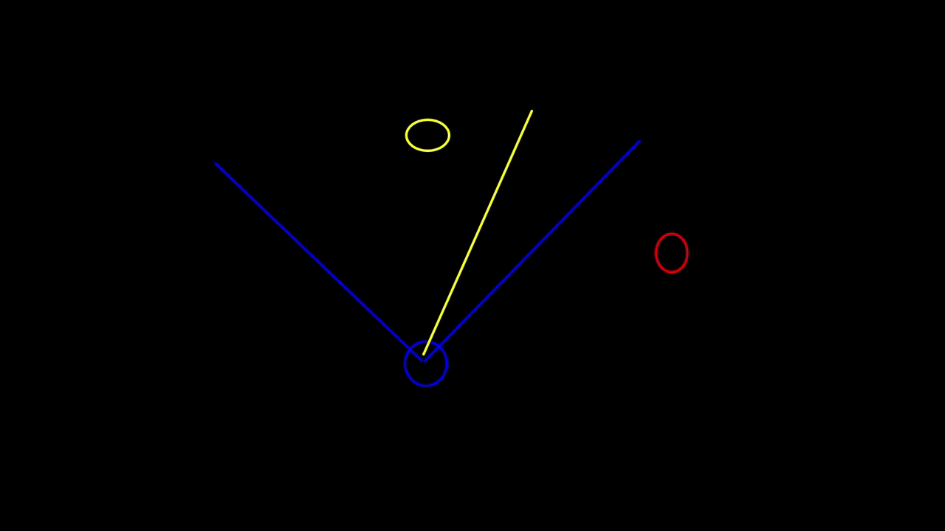
# Remove the rough yellow curve and scribble green and red fills between the cone lines.
pyautogui.click(371, 291)
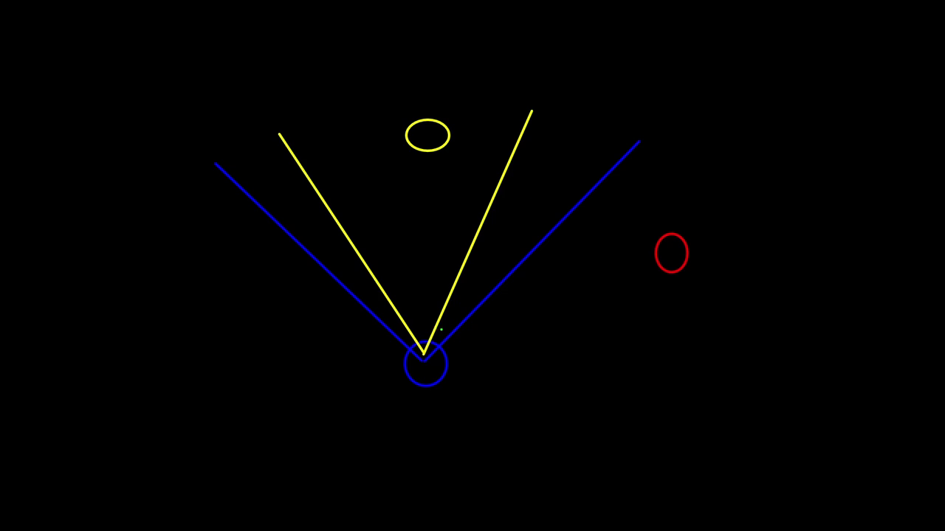
pyautogui.moveTo(440, 330); pyautogui.dragTo(626, 151)
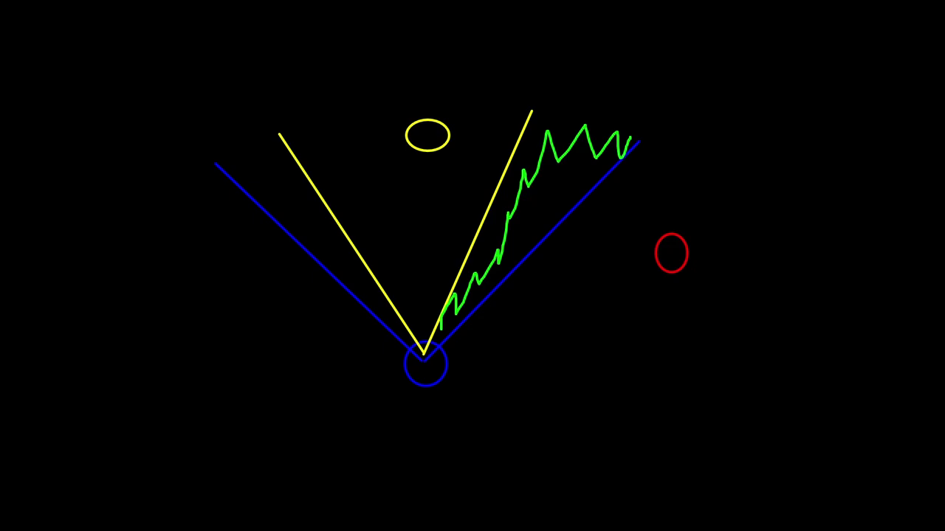
pyautogui.hotkey('ctrl', 'z')
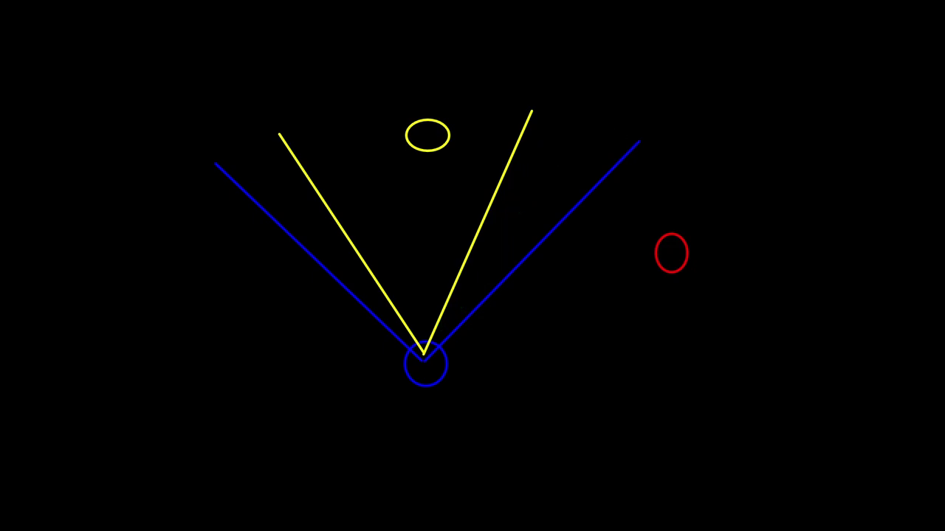
pyautogui.moveTo(302, 141); pyautogui.dragTo(423, 298)
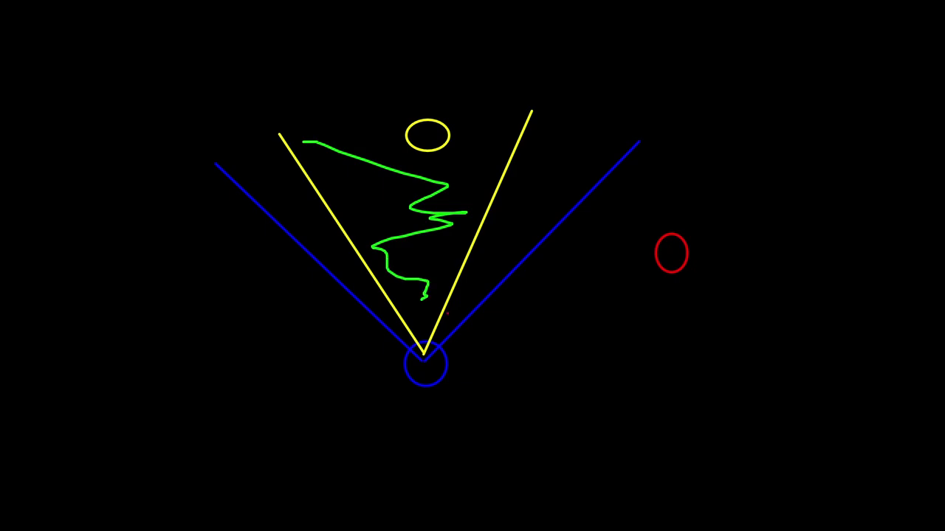
pyautogui.moveTo(448, 314); pyautogui.dragTo(572, 109)
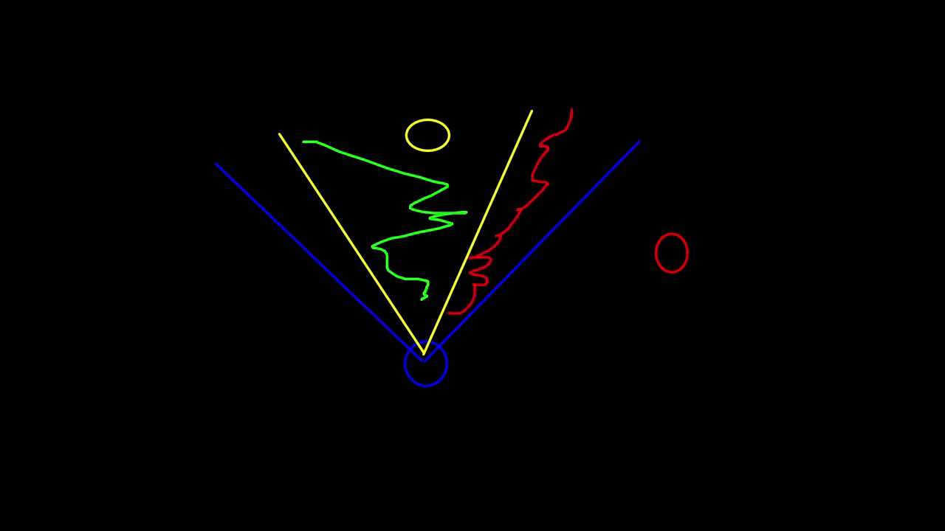
pyautogui.moveTo(385, 297); pyautogui.dragTo(309, 237)
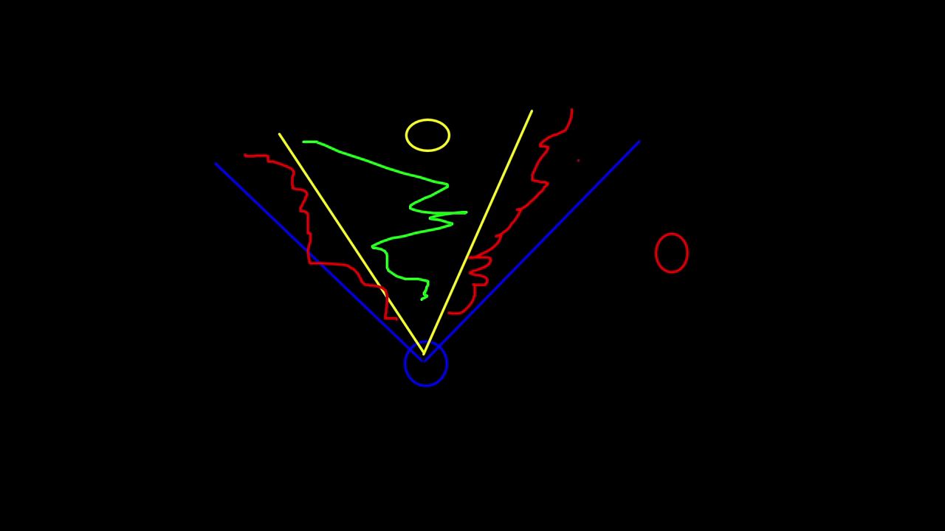
# Draw two red ellipses left of the cone and two yellow ellipses inside the yellow cone.
pyautogui.moveTo(559, 134)
pyautogui.mouseDown()
pyautogui.moveTo(607, 184)
pyautogui.moveTo(590, 223)
pyautogui.mouseUp()
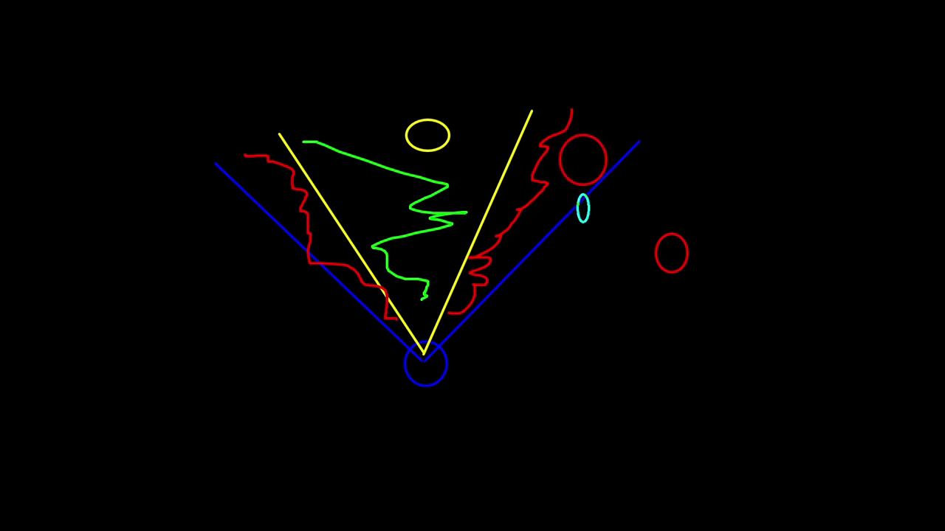
pyautogui.moveTo(300, 241); pyautogui.dragTo(247, 272)
pyautogui.moveTo(262, 189); pyautogui.dragTo(199, 223)
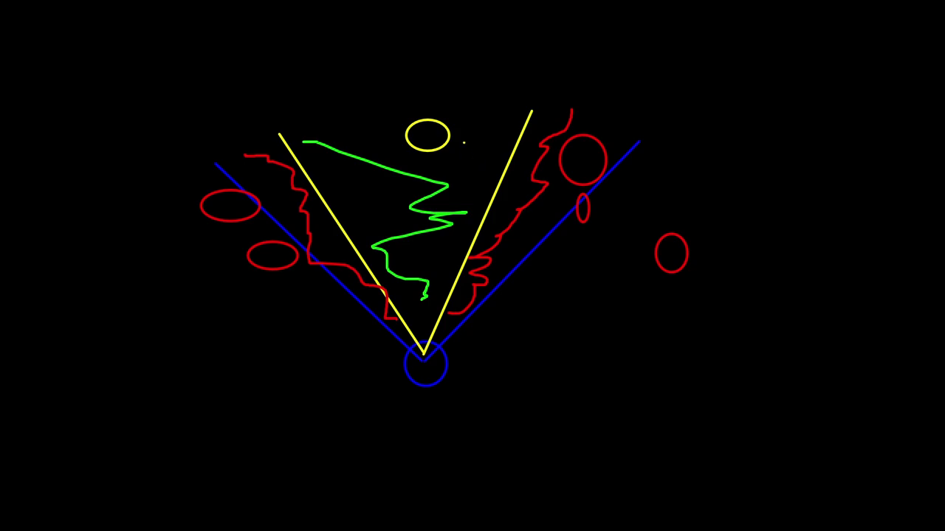
pyautogui.moveTo(464, 142); pyautogui.dragTo(491, 172)
pyautogui.moveTo(394, 126)
pyautogui.mouseDown()
pyautogui.moveTo(359, 142)
pyautogui.moveTo(358, 151)
pyautogui.mouseUp()
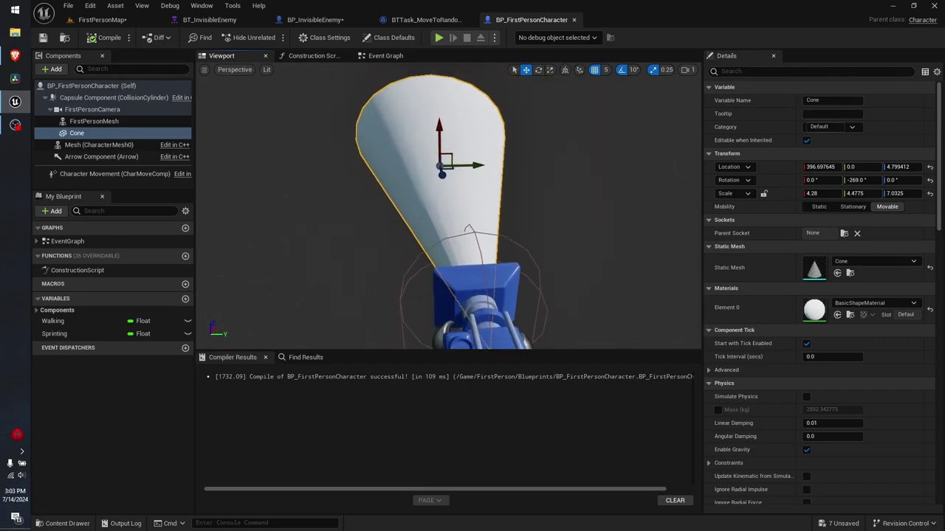
# Launch the HorrorGame Preview from the Blueprint editor's Play button.
pyautogui.click(438, 38)
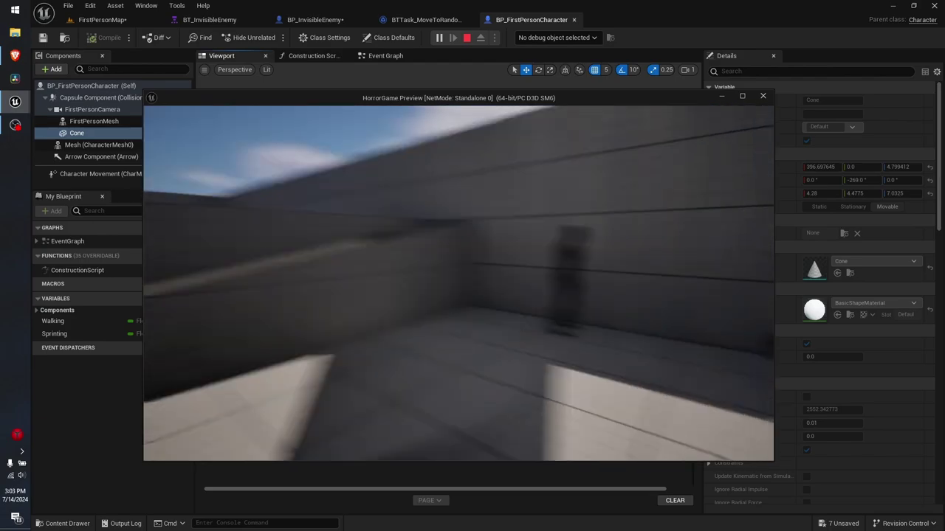
# Walk to the rifle, fire several shots toward the enemy, then stop the preview.
pyautogui.press('w')
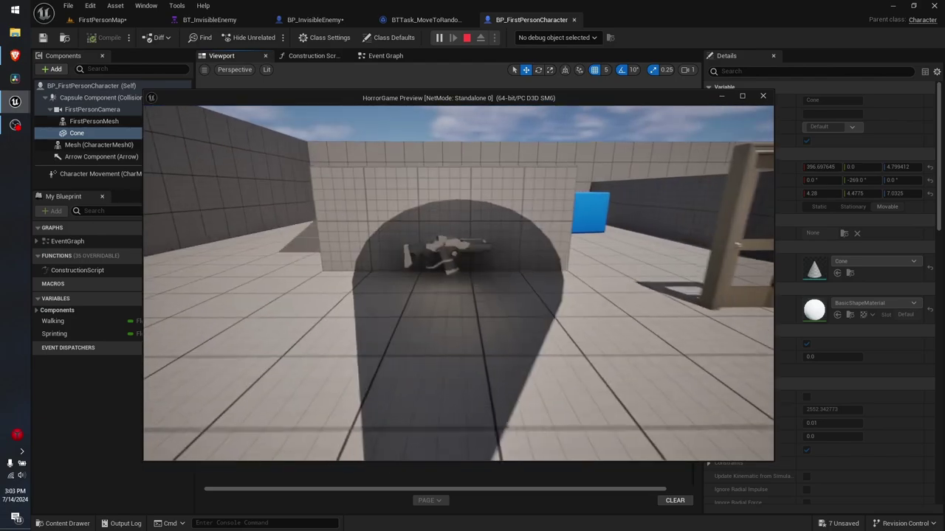
pyautogui.click(458, 284)
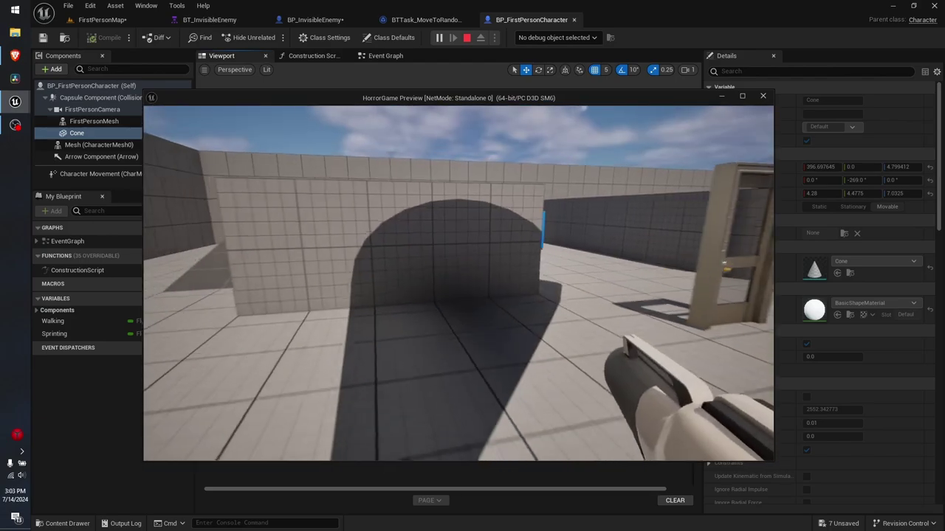
pyautogui.click(458, 284)
pyautogui.click(457, 284)
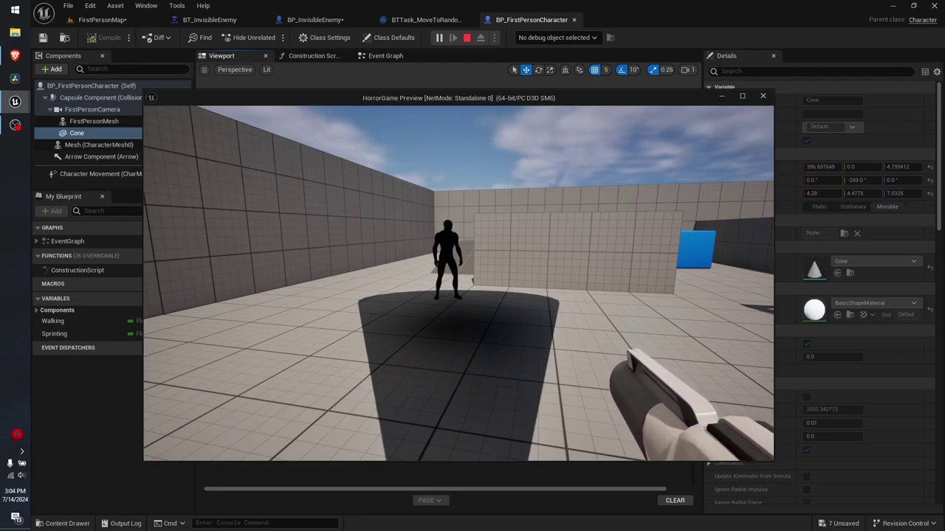
pyautogui.press('Escape')
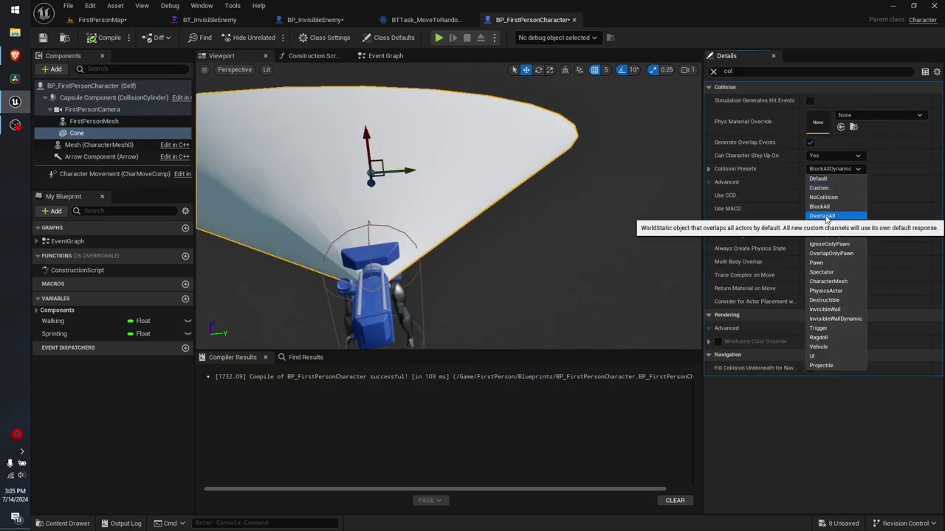
# Give the cone the OverlapAll preset, make it invisible, compile, and playtest it.
pyautogui.click(822, 216)
pyautogui.write('vis')
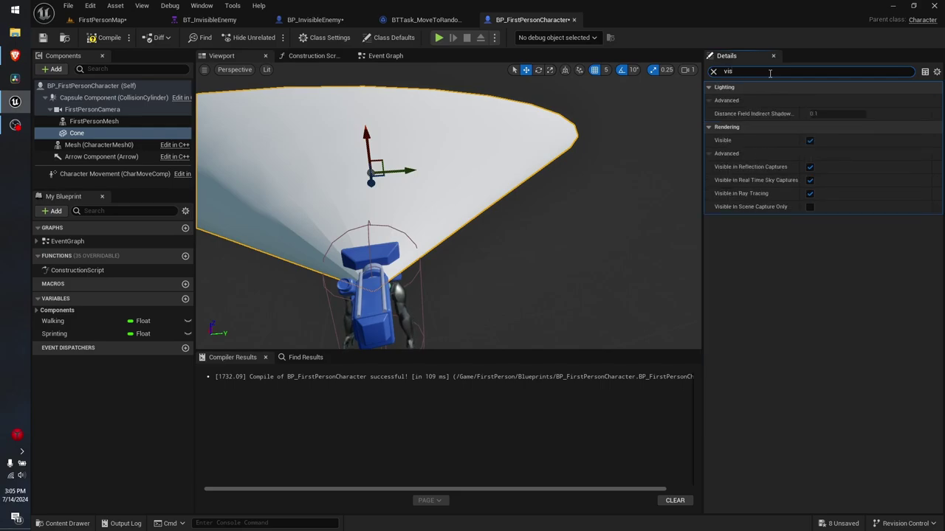
pyautogui.click(809, 141)
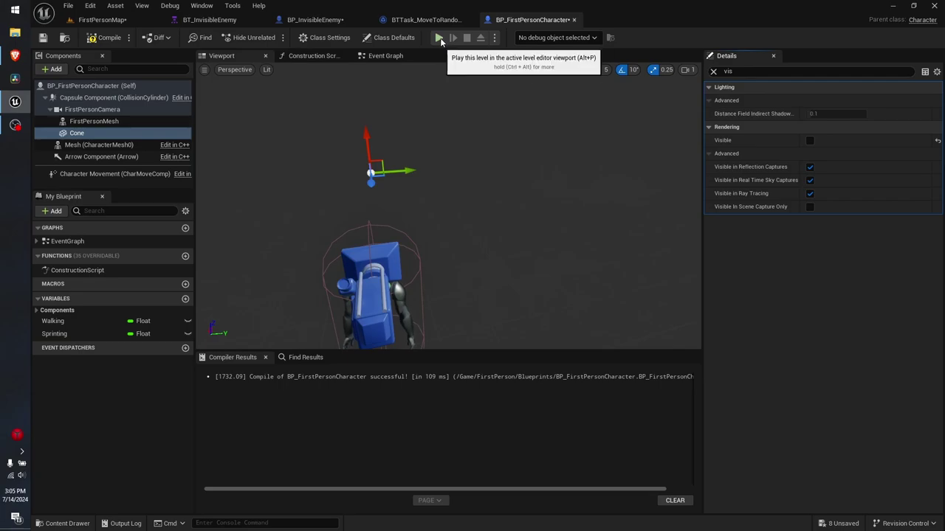
pyautogui.click(92, 37)
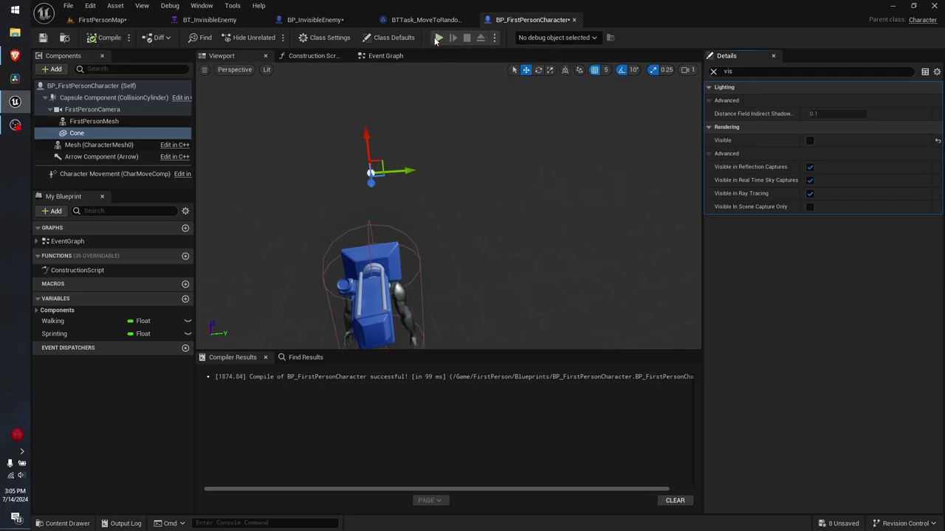
pyautogui.click(438, 37)
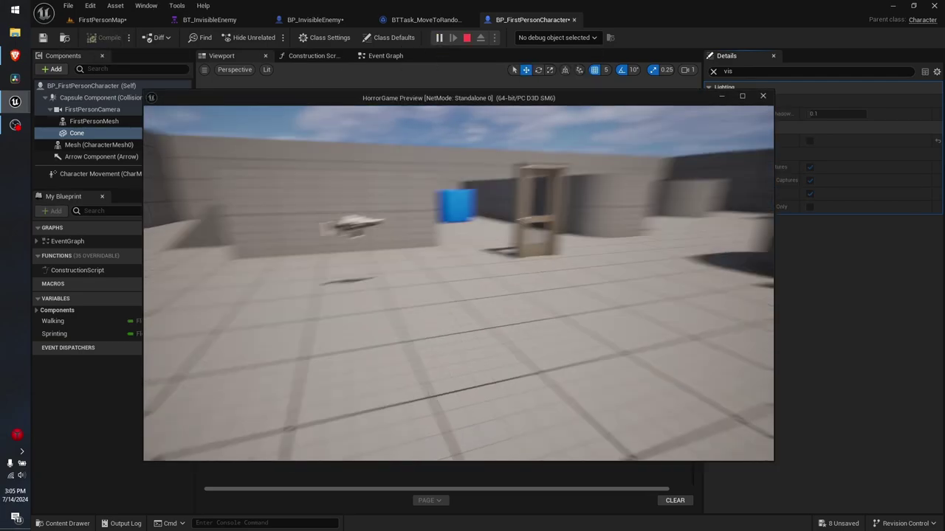
pyautogui.press('w')
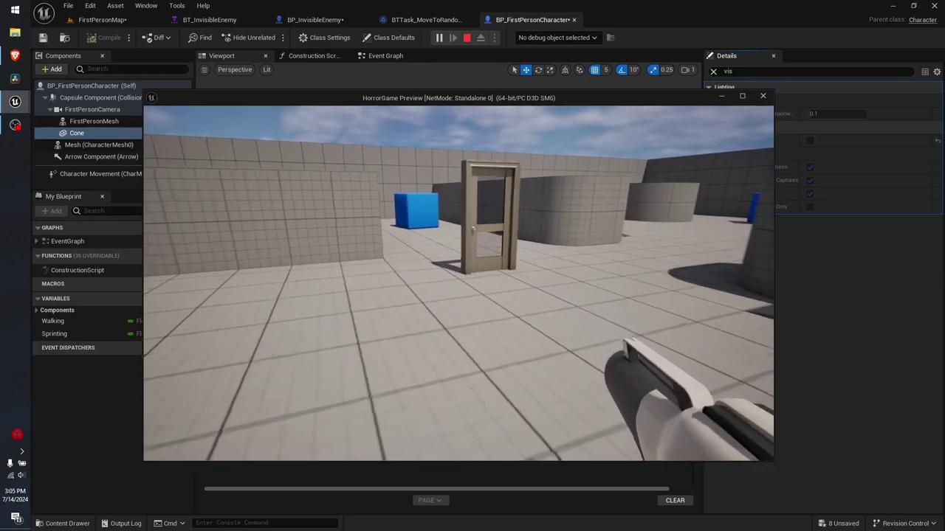
pyautogui.press('Escape')
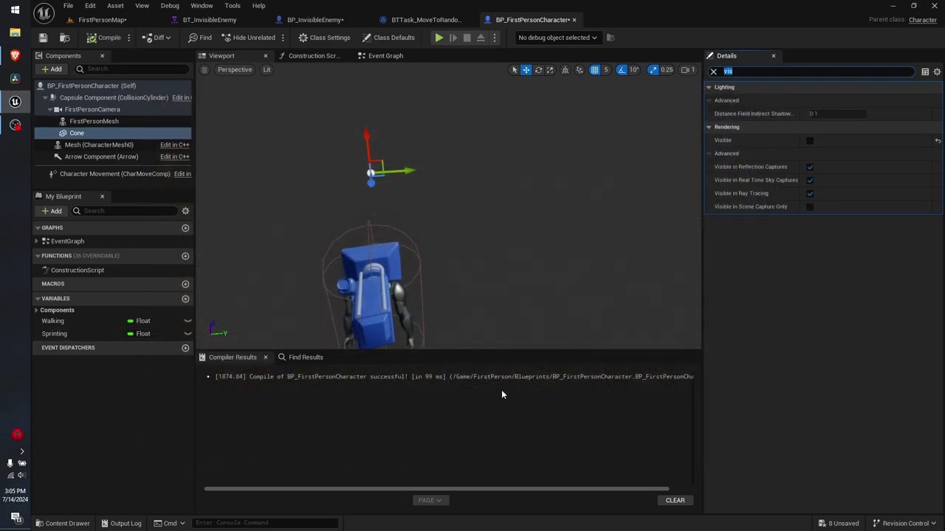
# Make the cone visible again and relaunch the game preview to look around.
pyautogui.moveTo(473, 280); pyautogui.dragTo(516, 266)
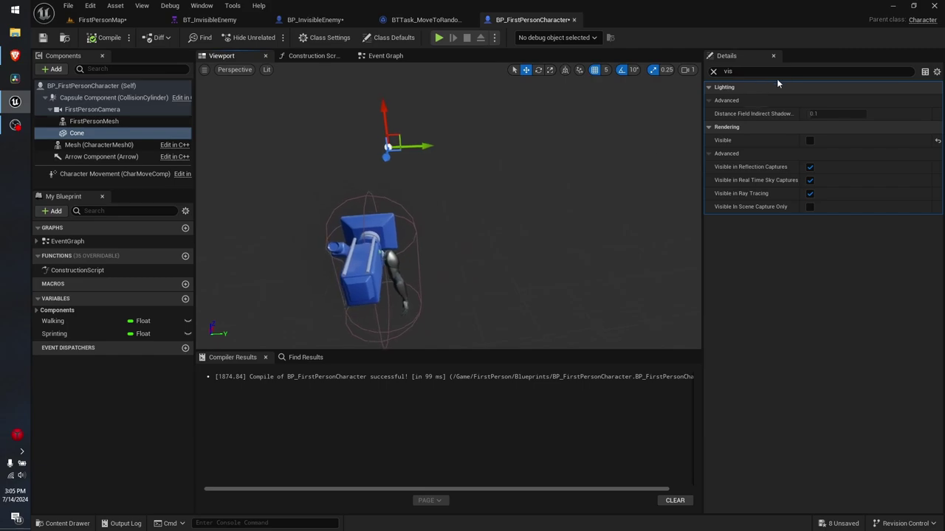
pyautogui.click(810, 141)
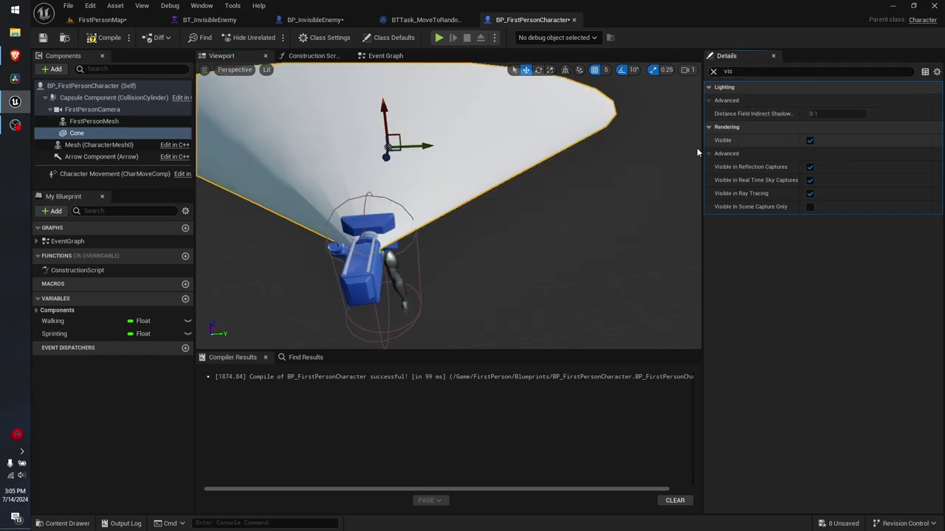
pyautogui.moveTo(358, 191); pyautogui.dragTo(359, 214)
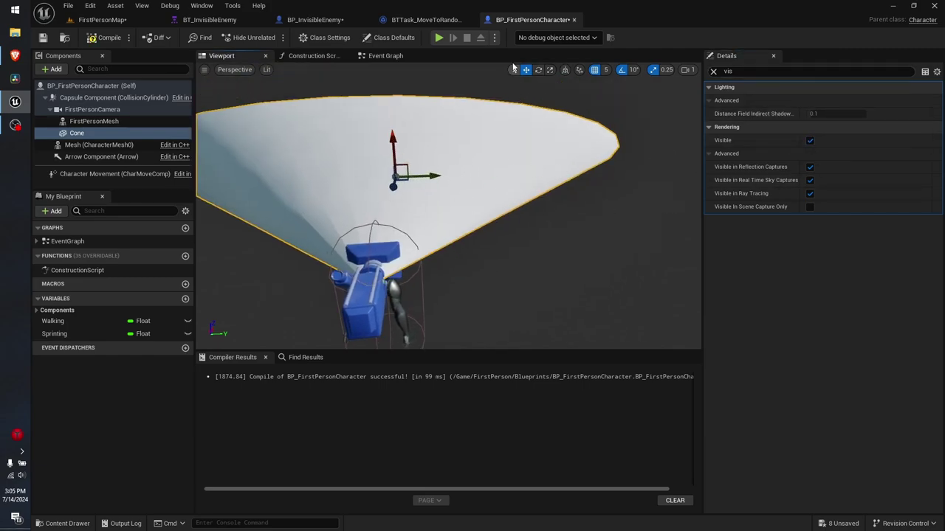
pyautogui.click(438, 38)
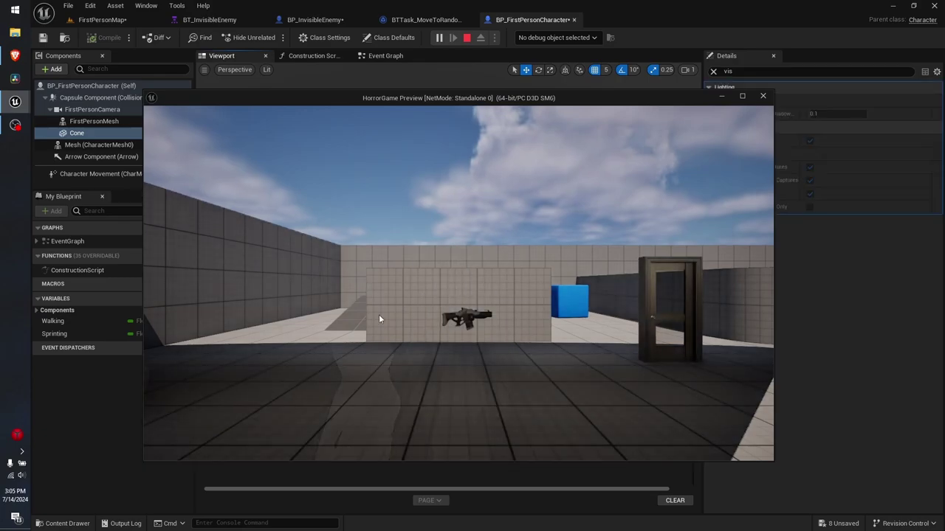
pyautogui.click(379, 319)
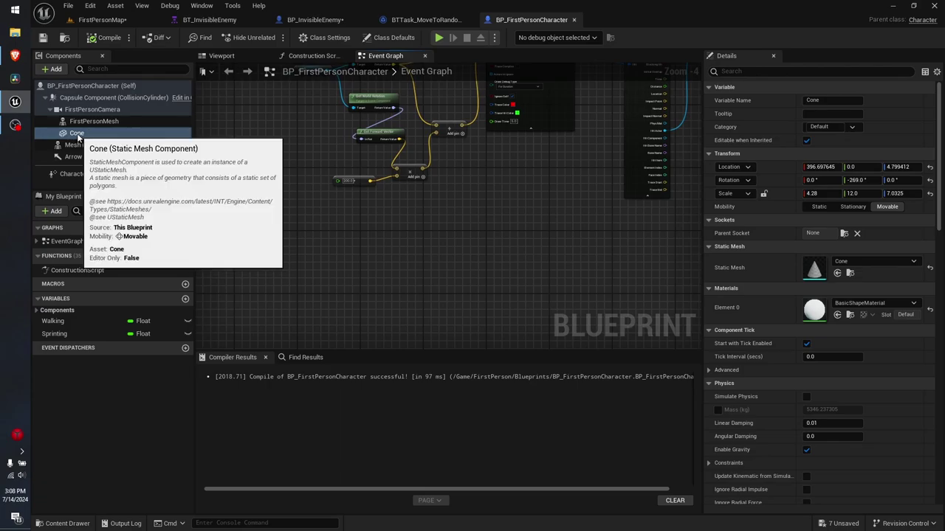
# Add an On Component Begin Overlap (Cone) event node to the Event Graph.
pyautogui.click(78, 134)
pyautogui.scroll(-10, 819, 321)
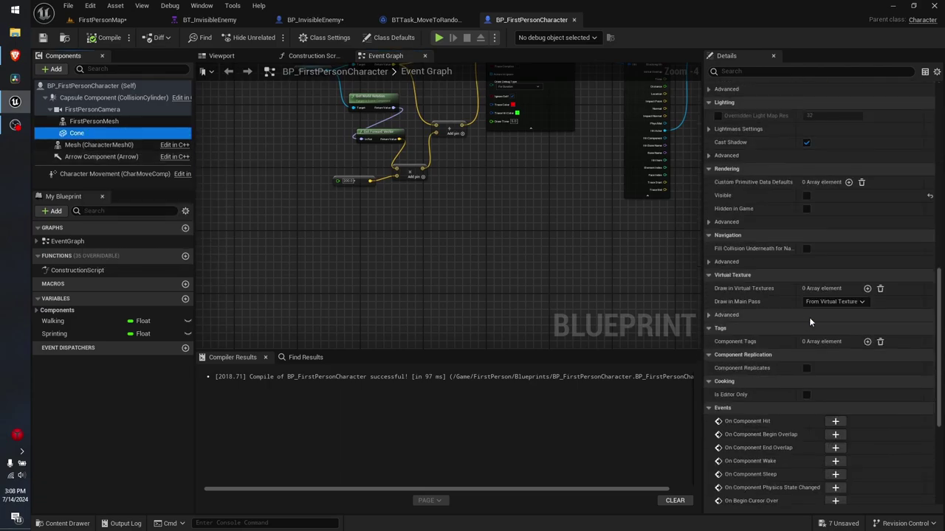
pyautogui.scroll(-5, 809, 321)
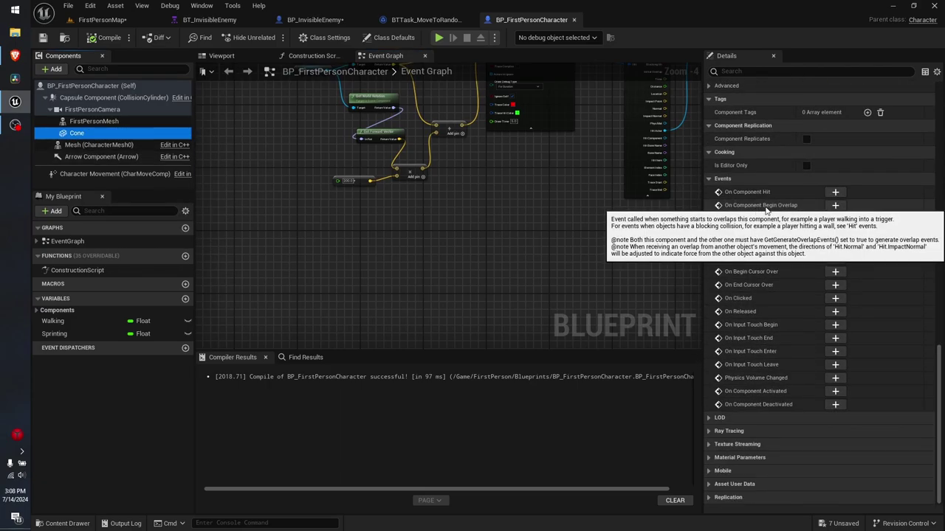
pyautogui.click(835, 206)
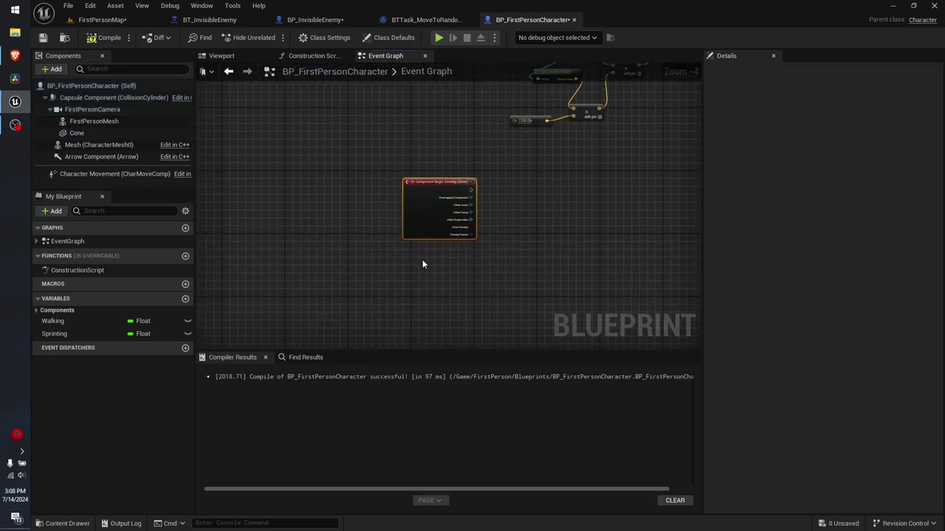
pyautogui.moveTo(392, 172); pyautogui.dragTo(440, 177)
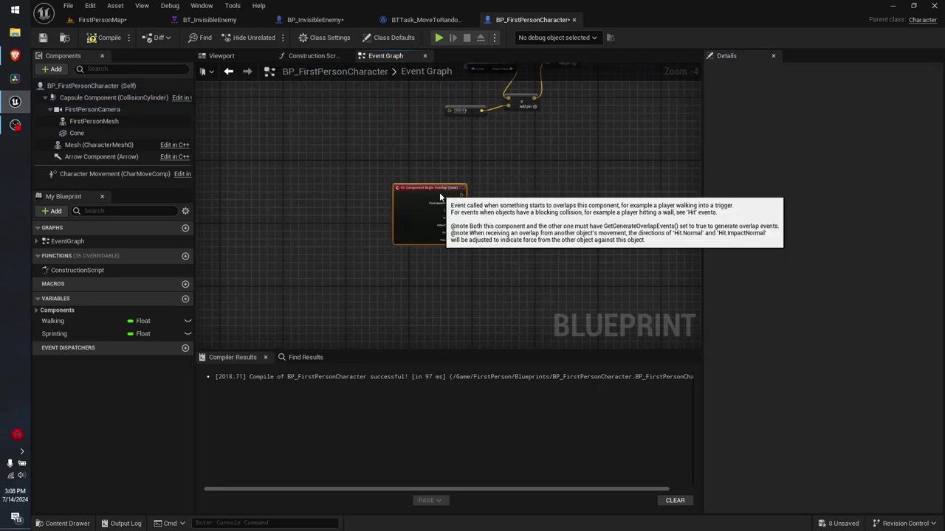
pyautogui.moveTo(514, 234); pyautogui.dragTo(416, 244, button='right')
pyautogui.scroll(4, 411, 240)
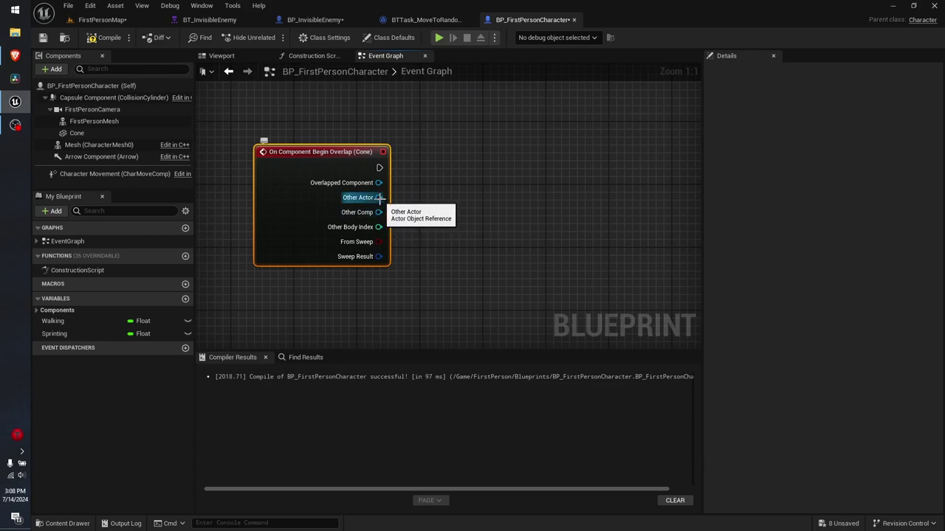
# Drag a connection out from the event's Other Actor pin, then cancel it.
pyautogui.moveTo(384, 205); pyautogui.dragTo(439, 228)
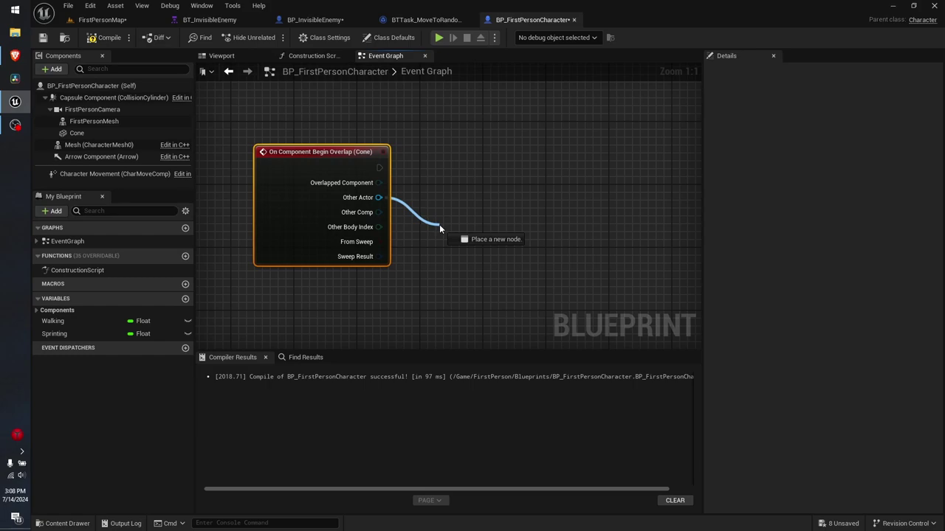
pyautogui.moveTo(439, 225); pyautogui.dragTo(476, 252)
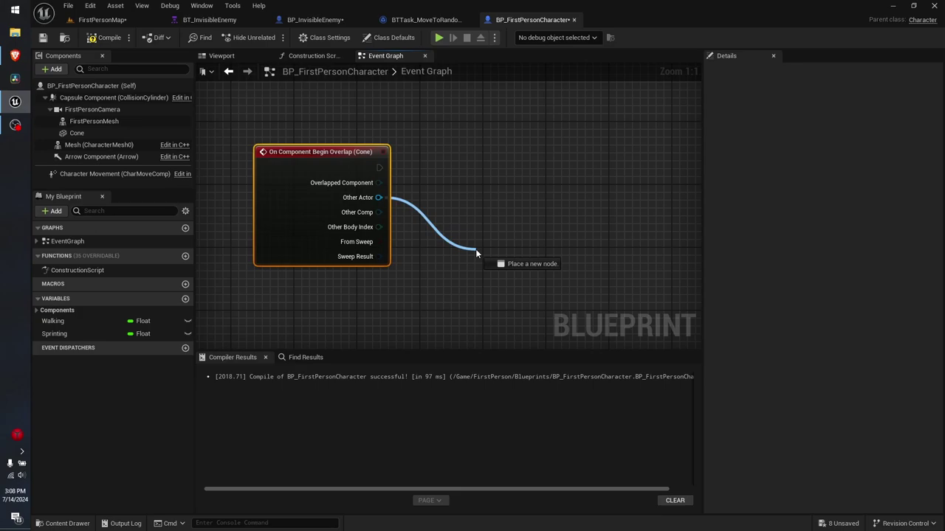
pyautogui.moveTo(476, 249); pyautogui.dragTo(471, 160)
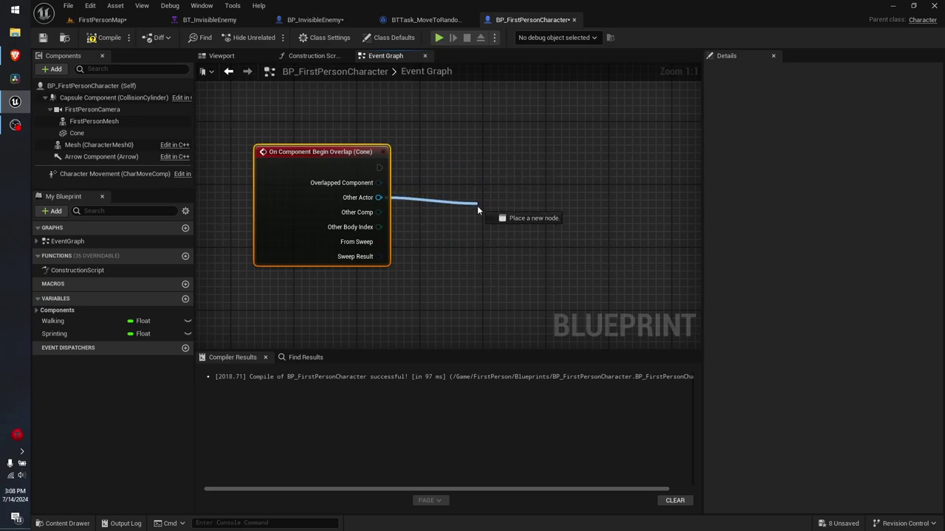
pyautogui.moveTo(471, 160); pyautogui.dragTo(392, 234)
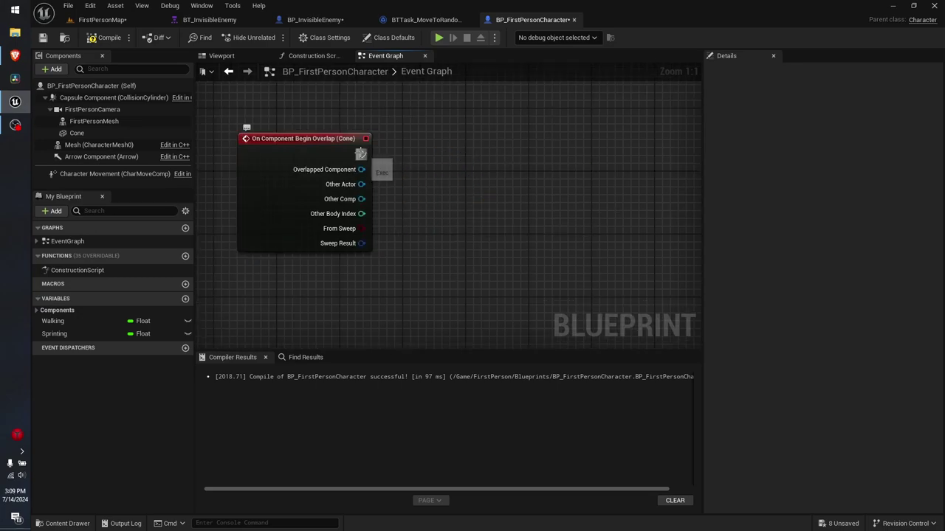
# Wire a Set Visibility node to the overlap event, then delete it with its root component node.
pyautogui.moveTo(360, 155); pyautogui.dragTo(498, 189)
pyautogui.write('set vi')
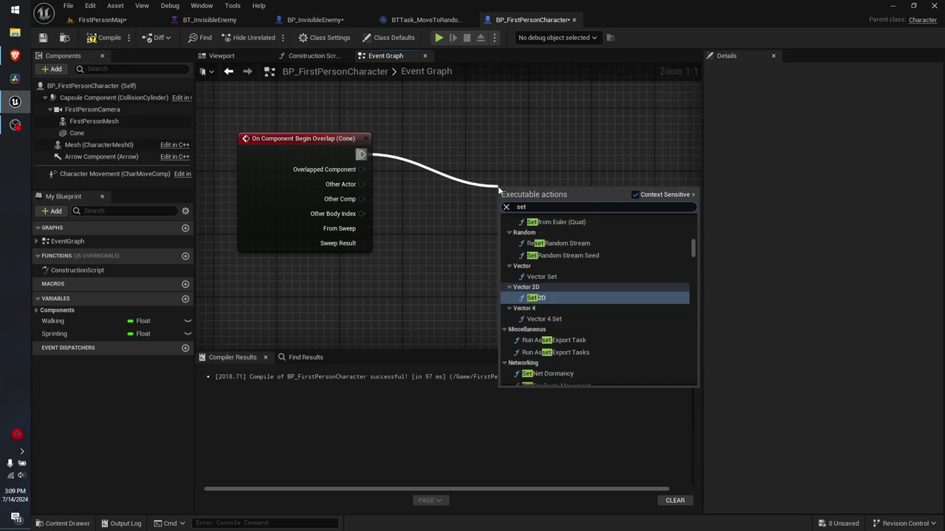
pyautogui.write('si')
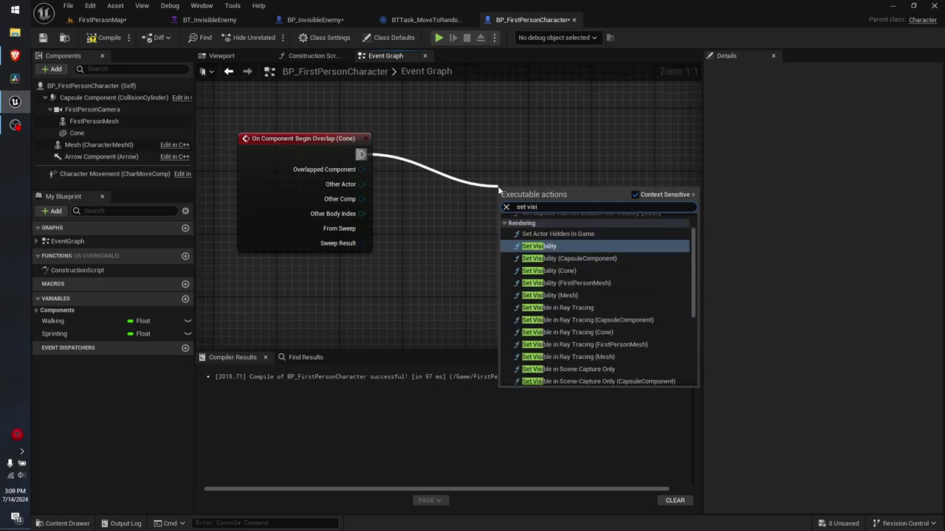
pyautogui.press('Return')
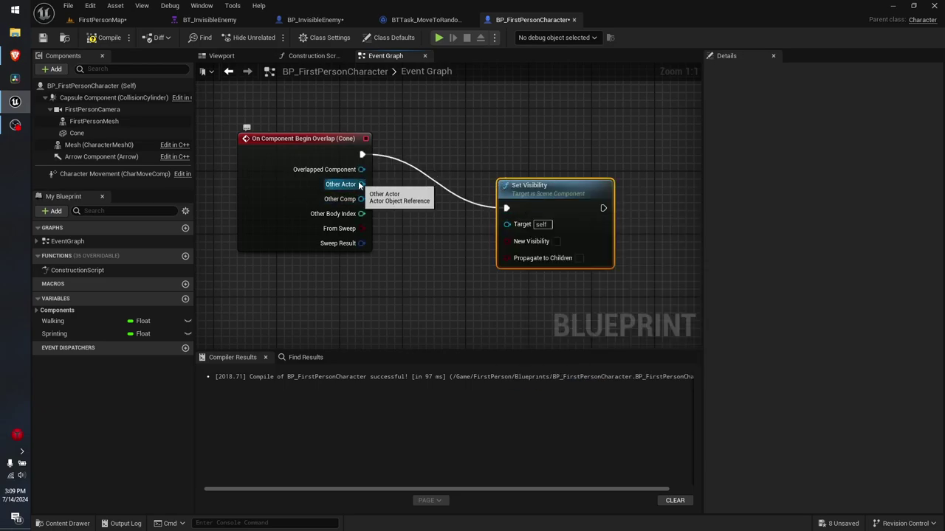
pyautogui.moveTo(361, 183); pyautogui.dragTo(516, 228)
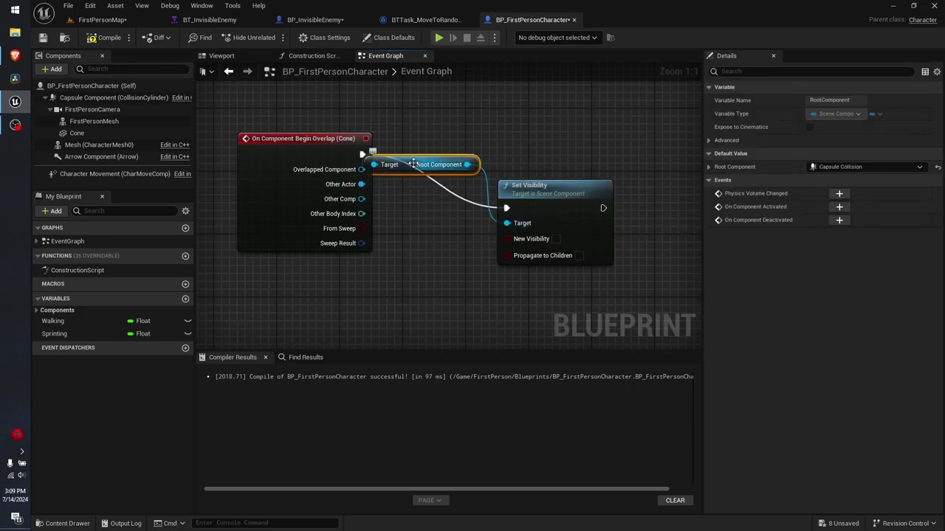
pyautogui.moveTo(412, 167)
pyautogui.mouseDown()
pyautogui.moveTo(420, 195)
pyautogui.moveTo(421, 312)
pyautogui.moveTo(578, 159)
pyautogui.mouseUp()
pyautogui.press('Delete')
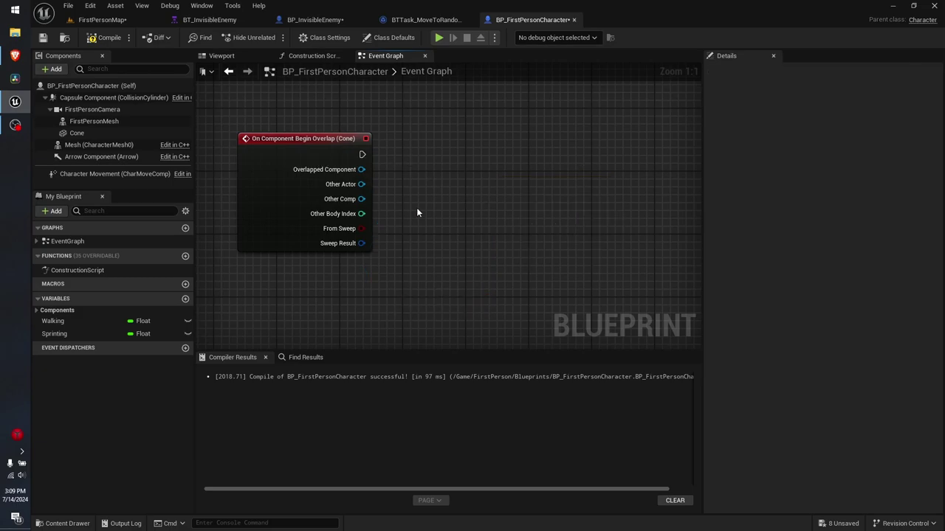
# Add Set Actor Hidden In Game from Other Actor with New Hidden ticked.
pyautogui.moveTo(361, 184); pyautogui.dragTo(470, 202)
pyautogui.write('set hide')
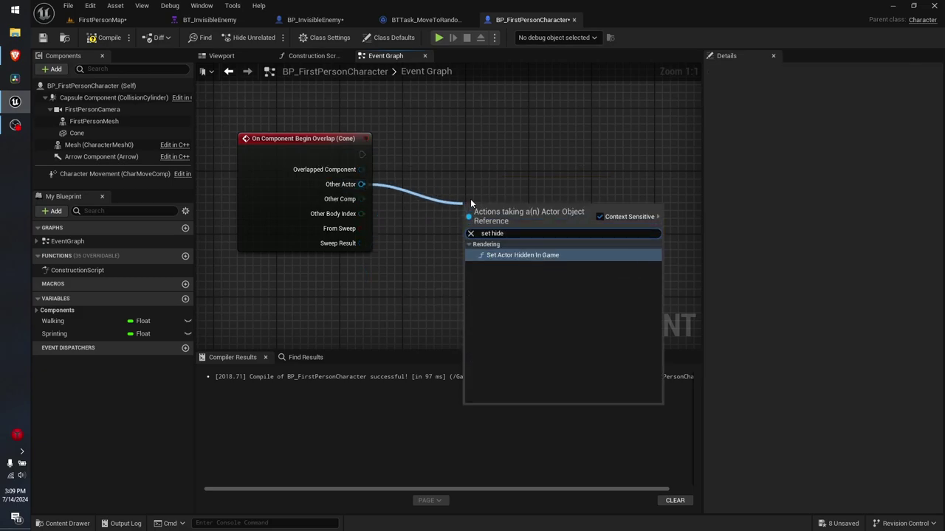
pyautogui.press('Return')
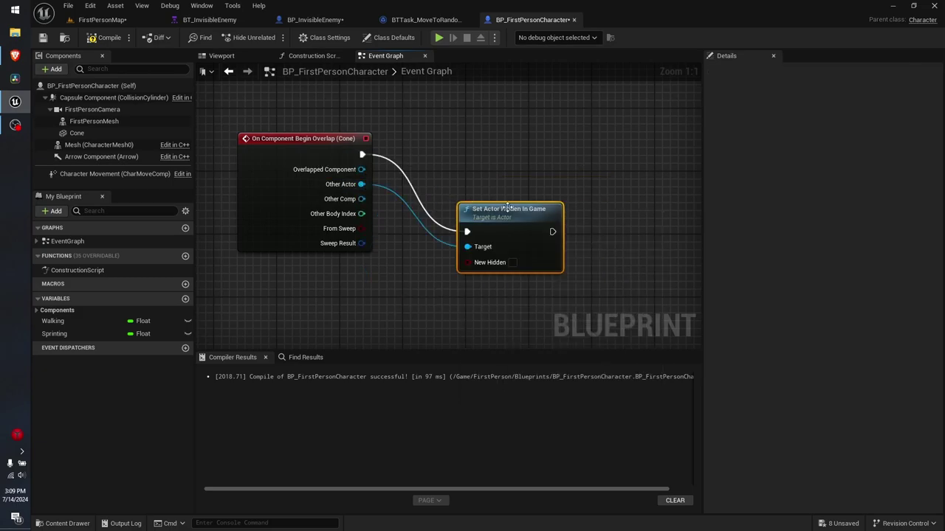
pyautogui.moveTo(508, 208); pyautogui.dragTo(550, 171)
pyautogui.moveTo(540, 271); pyautogui.dragTo(512, 263, button='right')
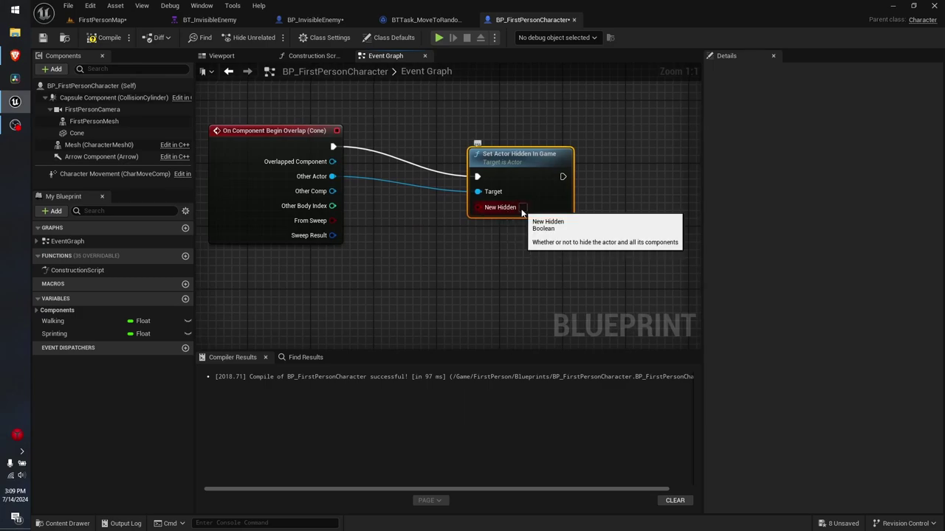
pyautogui.click(522, 209)
pyautogui.moveTo(528, 249); pyautogui.dragTo(508, 248, button='right')
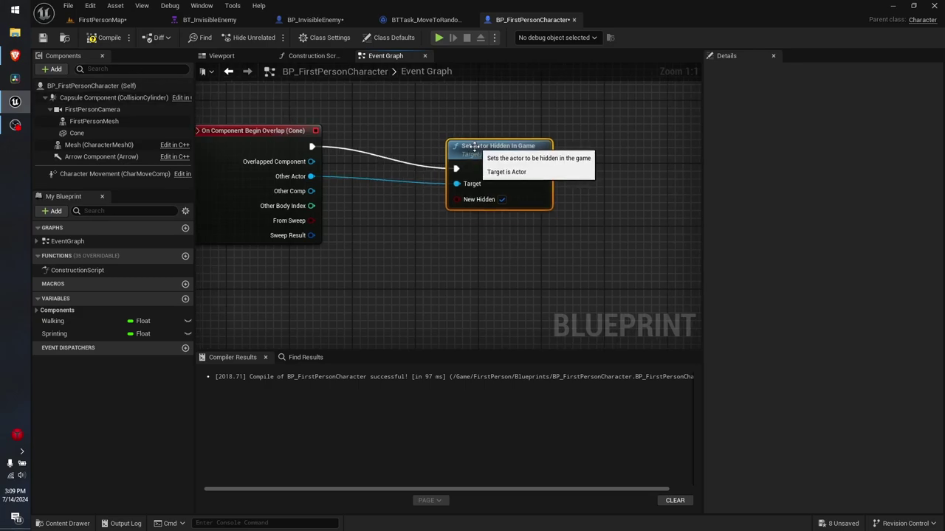
pyautogui.press('Home')
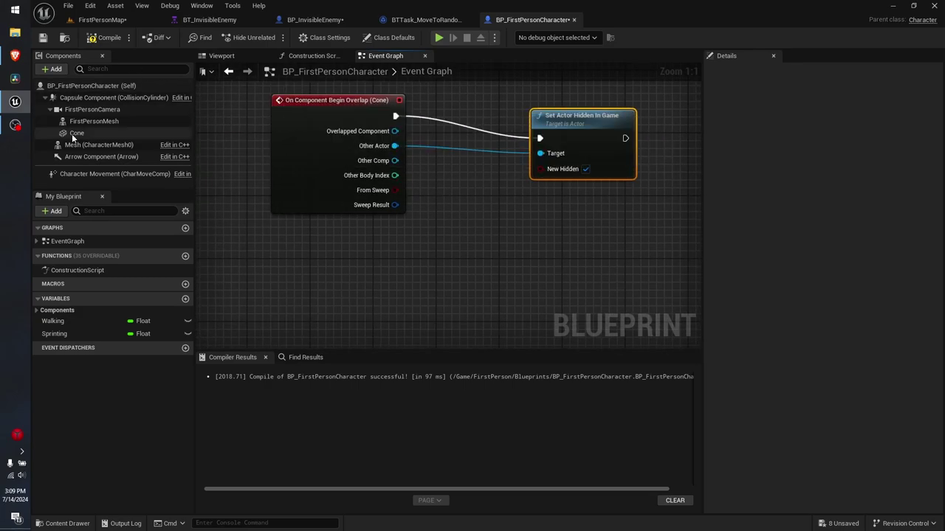
# Add an On Component End Overlap event for the Cone and position it in the graph.
pyautogui.click(77, 133)
pyautogui.scroll(-5, 829, 356)
pyautogui.scroll(-5, 829, 354)
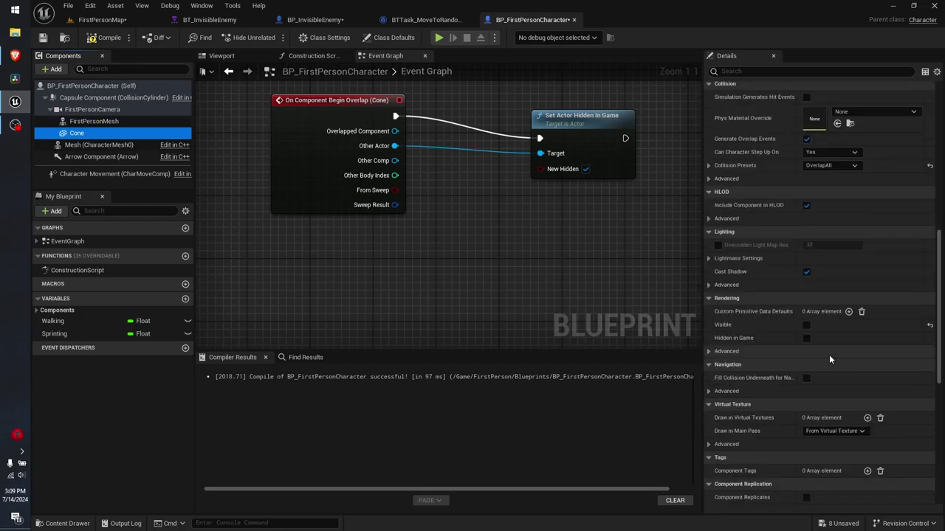
pyautogui.scroll(-5, 829, 354)
pyautogui.scroll(-5, 832, 359)
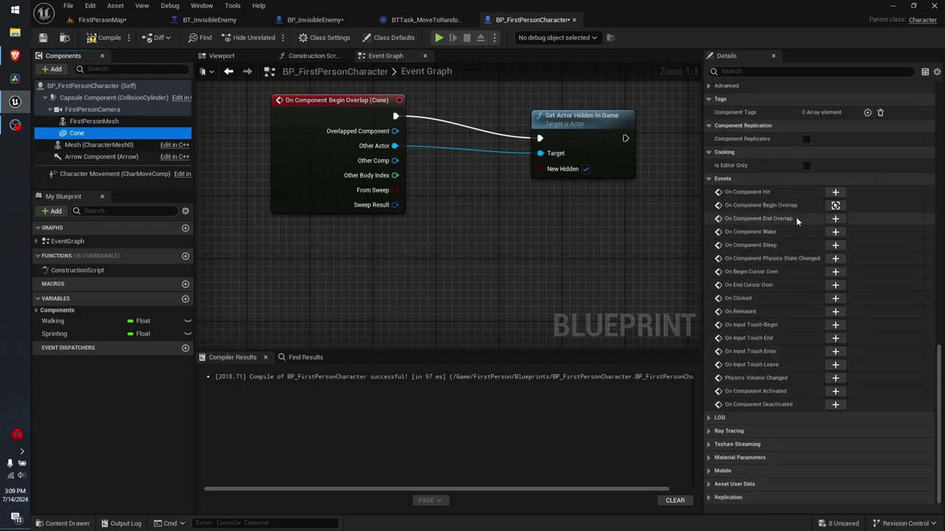
pyautogui.moveTo(804, 220)
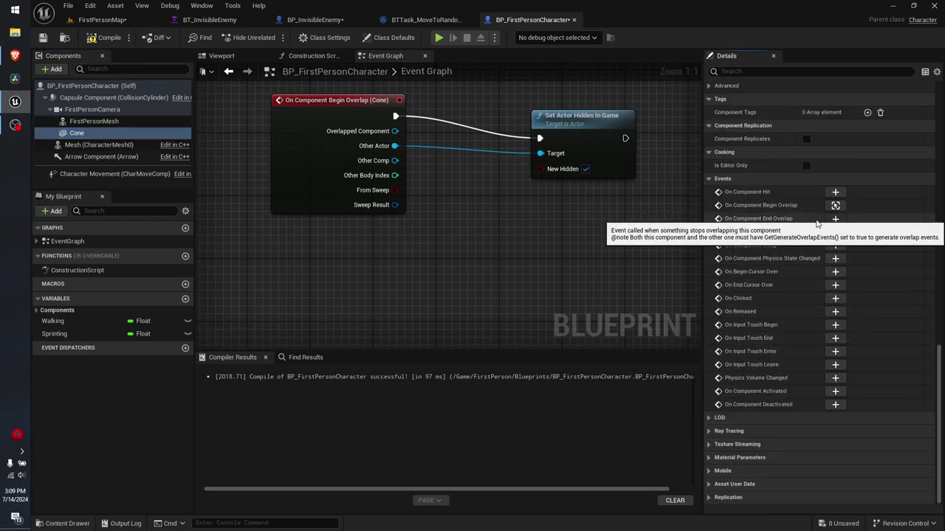
pyautogui.click(835, 218)
pyautogui.moveTo(264, 203); pyautogui.dragTo(361, 209)
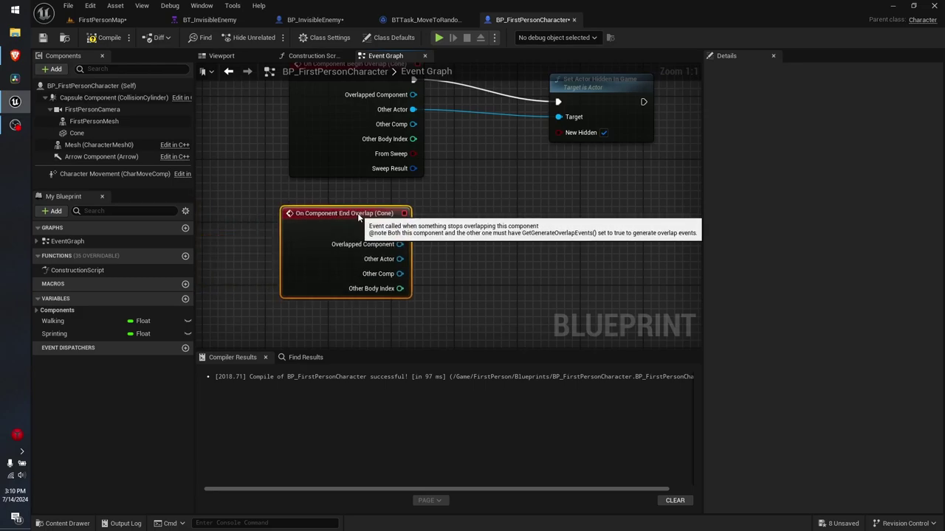
pyautogui.moveTo(530, 198); pyautogui.dragTo(470, 229, button='right')
# Paste a Set Actor Hidden In Game copy with New Hidden unticked, wired to End Overlap's Other Actor, and compile.
pyautogui.moveTo(527, 248); pyautogui.dragTo(523, 93)
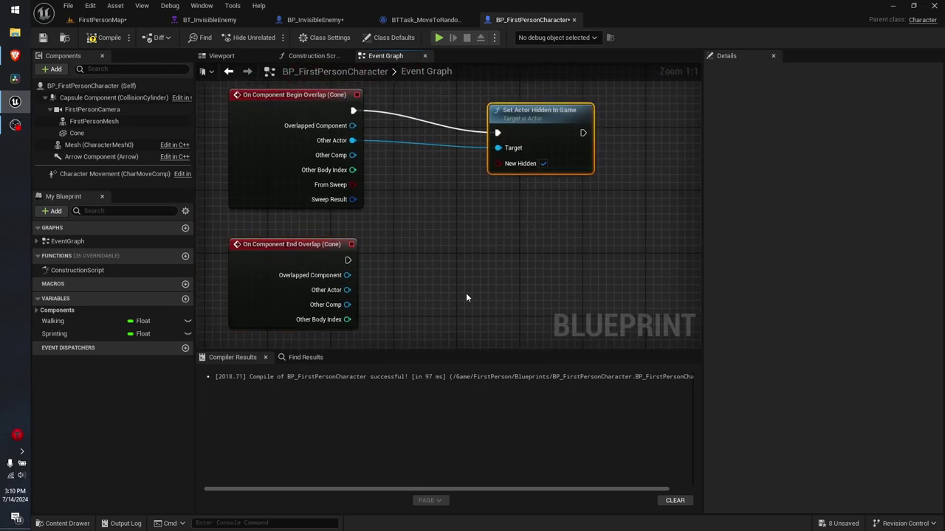
pyautogui.moveTo(466, 298); pyautogui.dragTo(450, 240, button='right')
pyautogui.hotkey('ctrl', 'c')
pyautogui.hotkey('ctrl', 'v')
pyautogui.moveTo(482, 259); pyautogui.dragTo(443, 221)
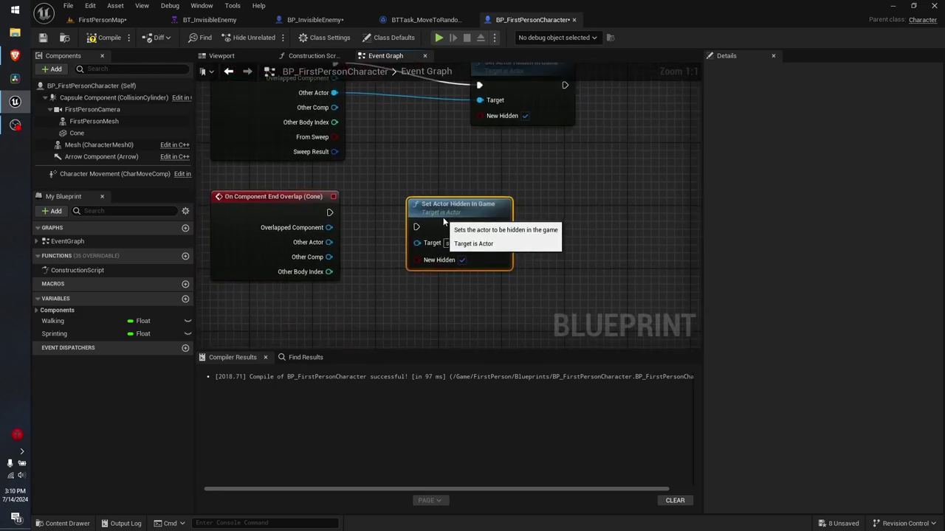
pyautogui.click(461, 259)
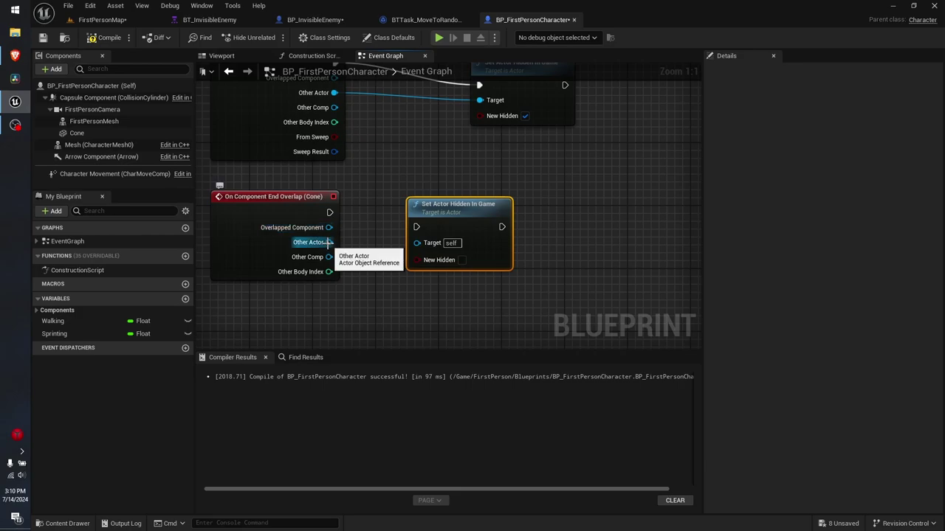
pyautogui.moveTo(328, 243); pyautogui.dragTo(417, 243)
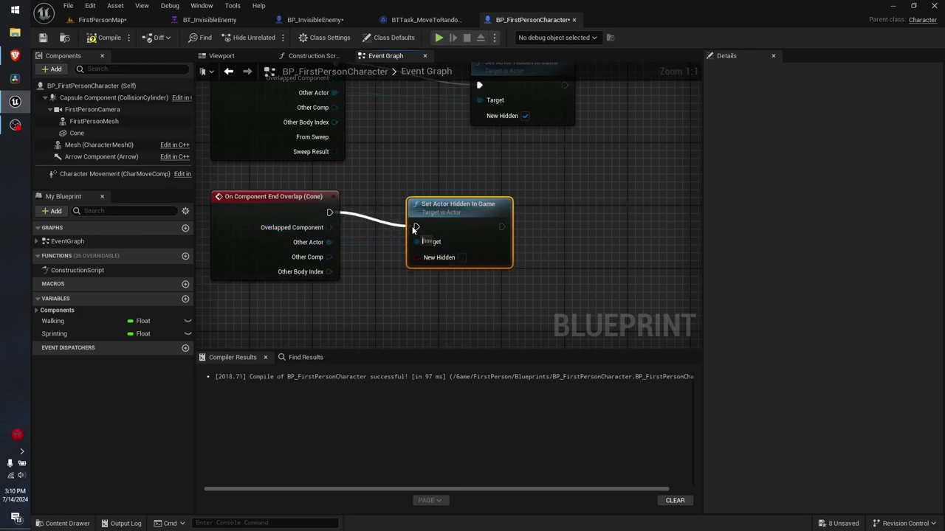
pyautogui.moveTo(403, 308); pyautogui.dragTo(367, 302, button='right')
pyautogui.click(114, 42)
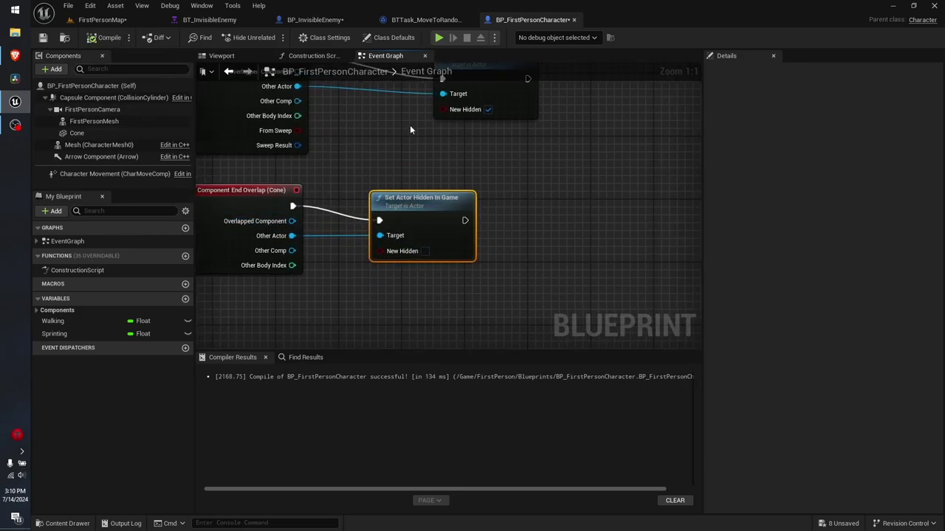
pyautogui.moveTo(426, 151)
pyautogui.mouseDown(button='right')
pyautogui.moveTo(384, 138)
pyautogui.moveTo(386, 175)
pyautogui.moveTo(420, 145)
pyautogui.mouseUp(button='right')
# Start play-in-editor and walk the player to the blue box stack, jumping onto it.
pyautogui.click(439, 37)
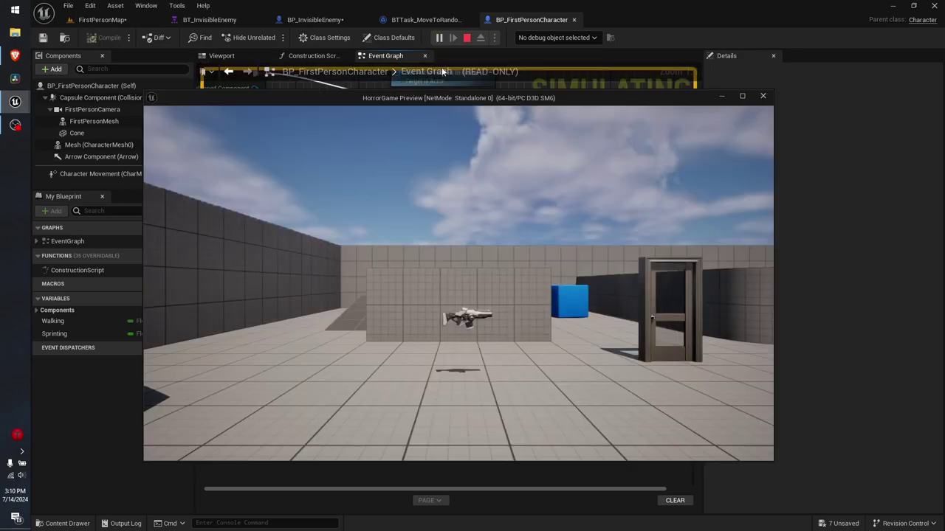
pyautogui.press('w')
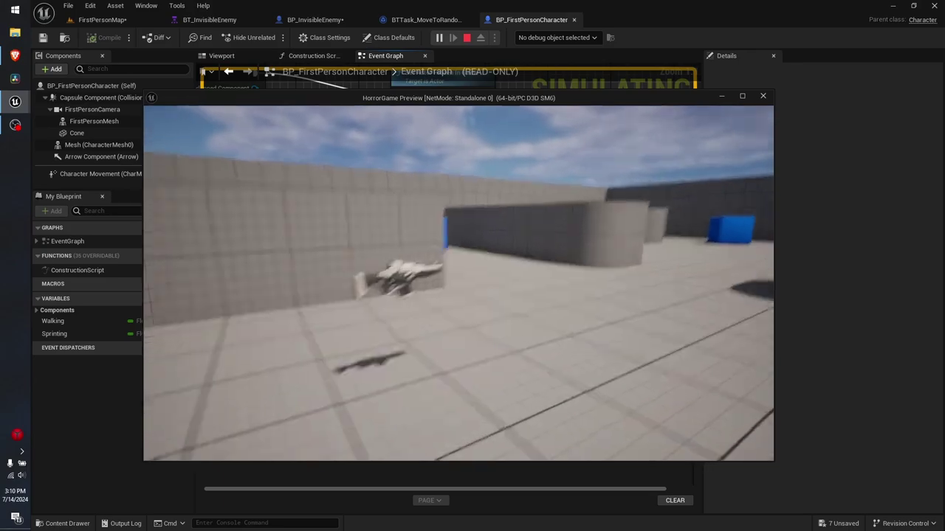
pyautogui.press('w')
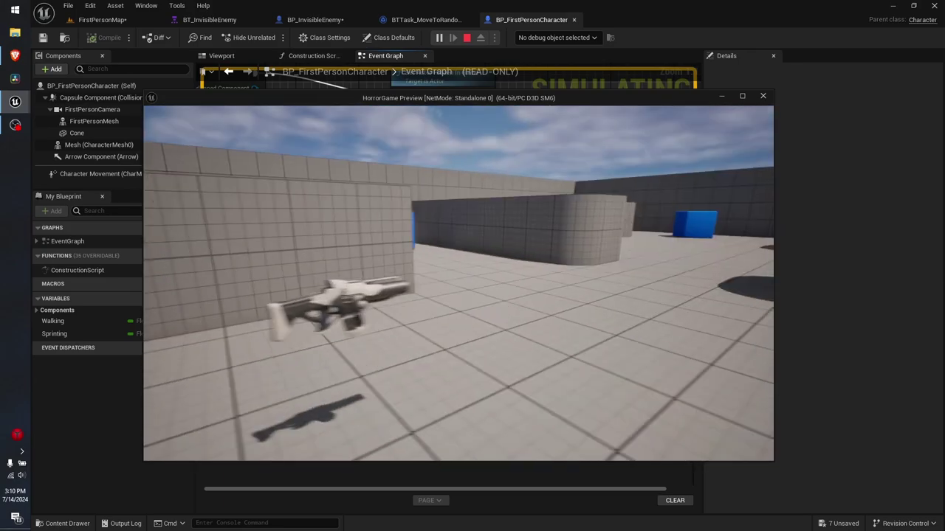
pyautogui.press('w')
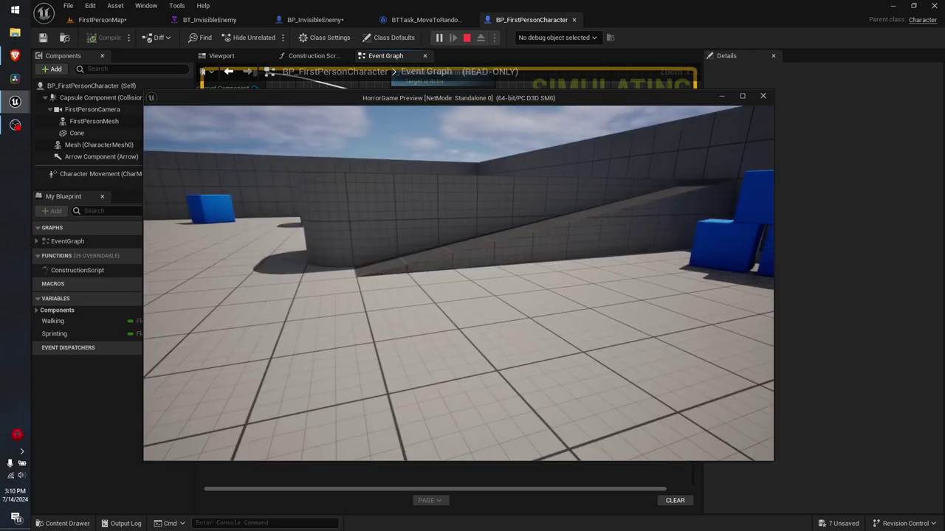
pyautogui.press('w')
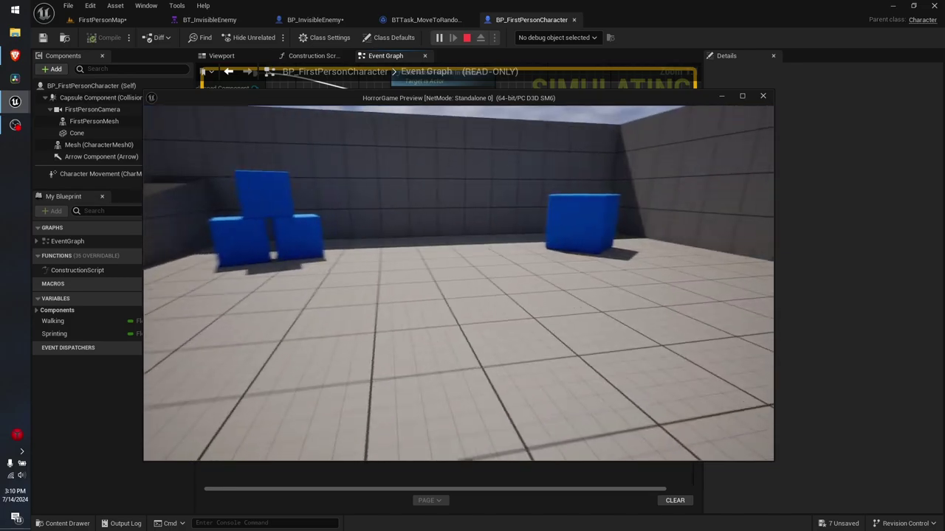
pyautogui.press('w')
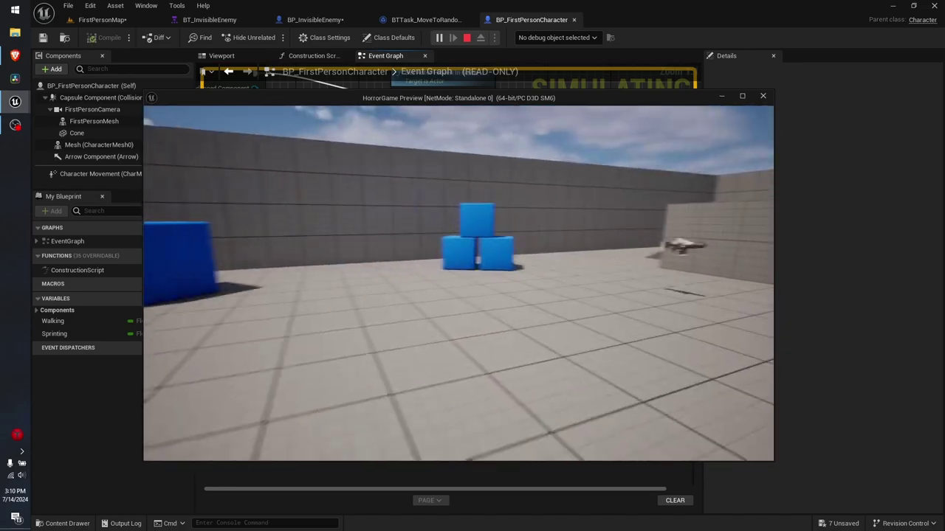
pyautogui.press('w')
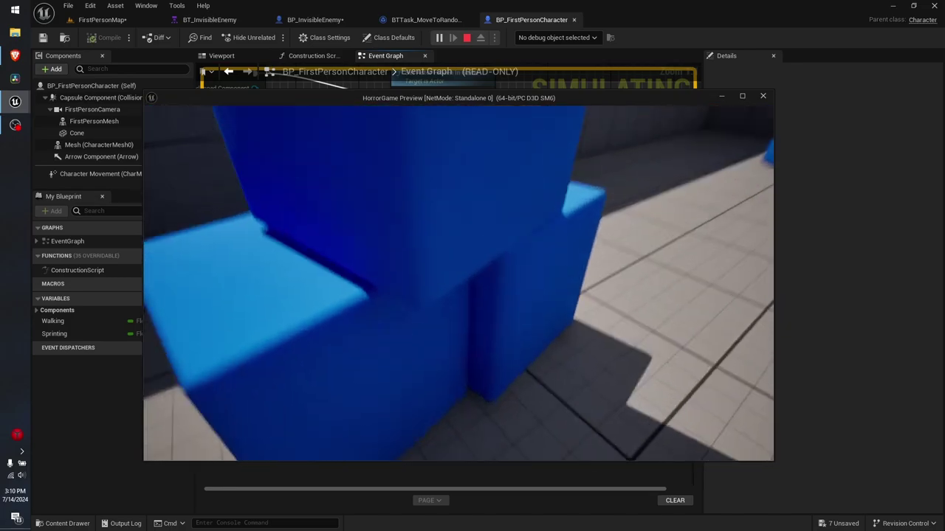
pyautogui.press('space')
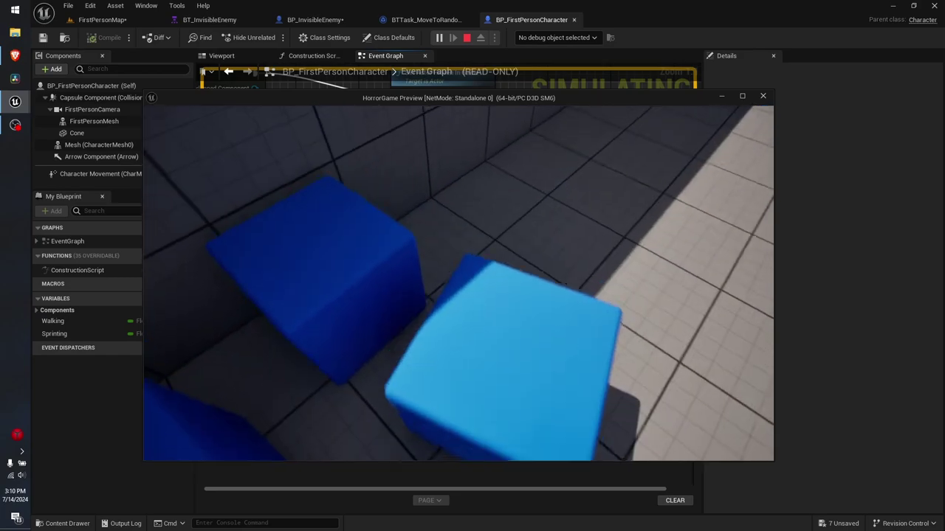
# Walk back through the doorway toward the blue boxes again, then stop the playtest.
pyautogui.press('w')
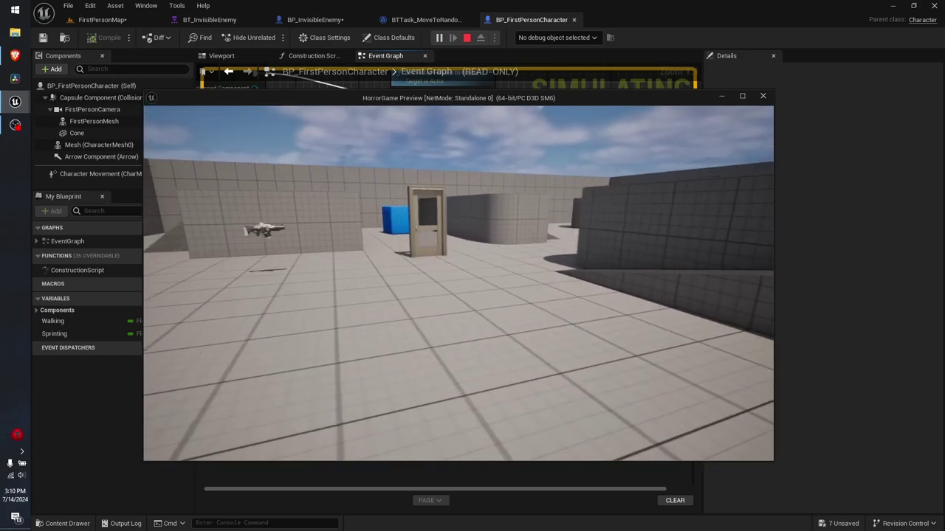
pyautogui.press('w')
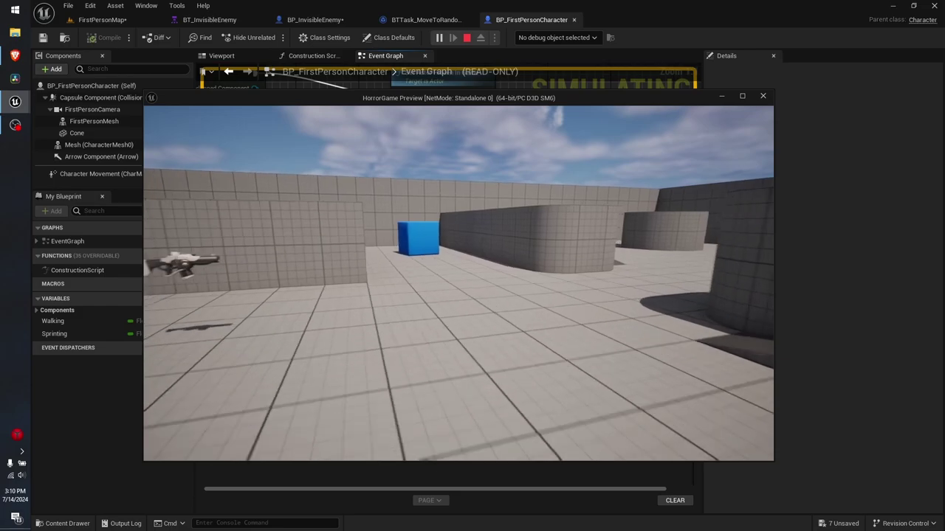
pyautogui.press('w')
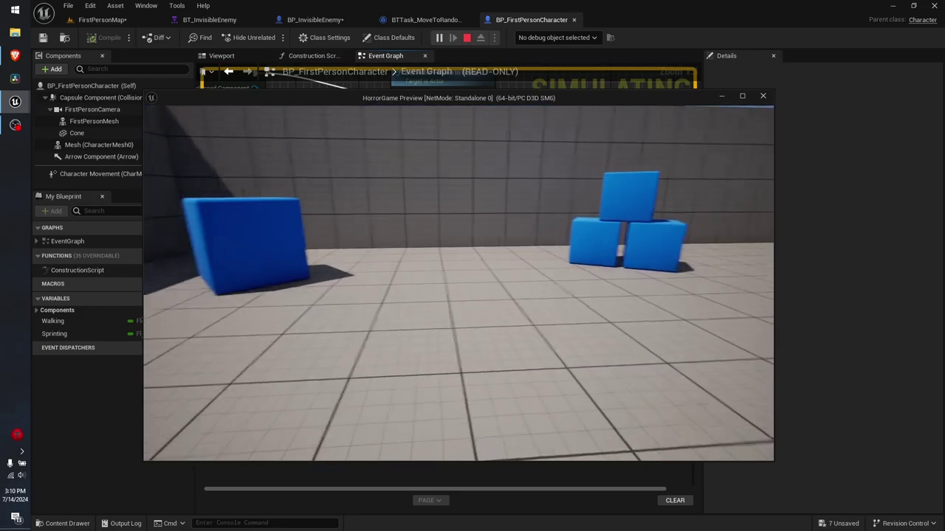
pyautogui.press('Escape')
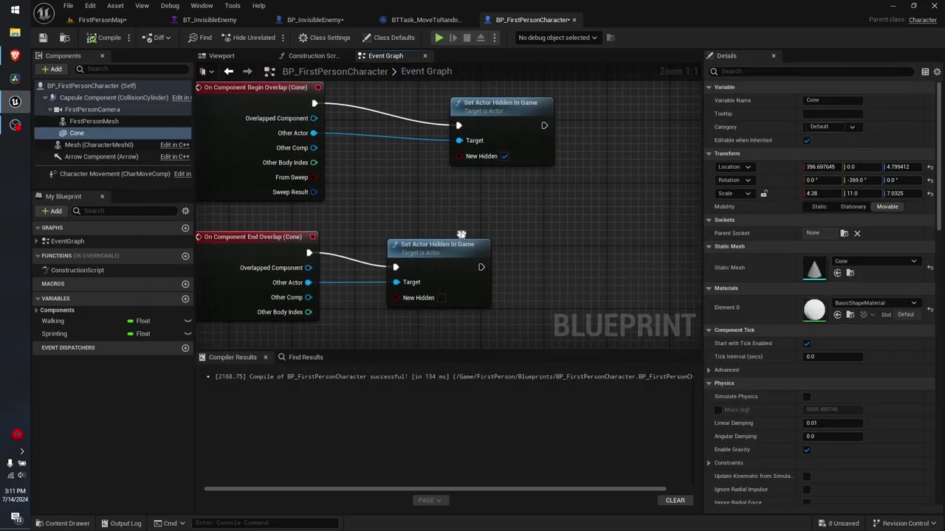
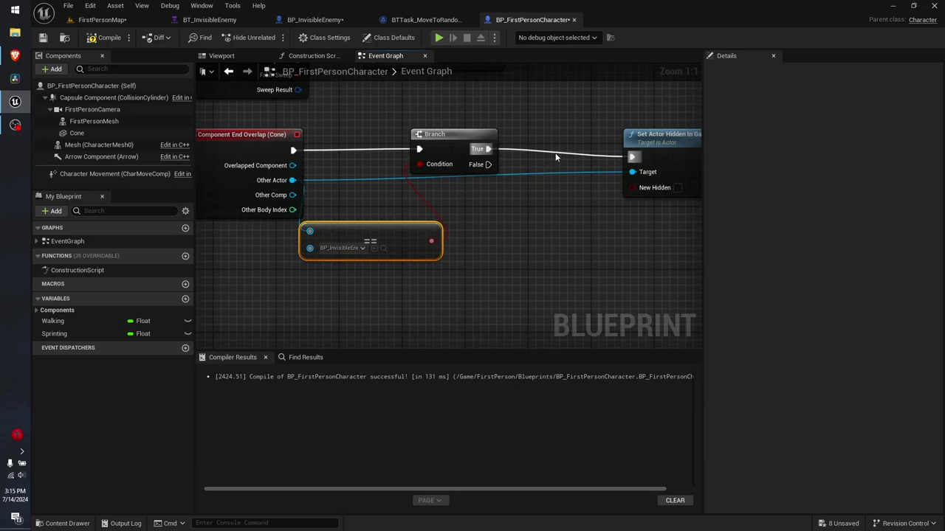
# Wire the GET (index 0) output into the == comparison node.
pyautogui.moveTo(556, 157); pyautogui.dragTo(344, 259, button='right')
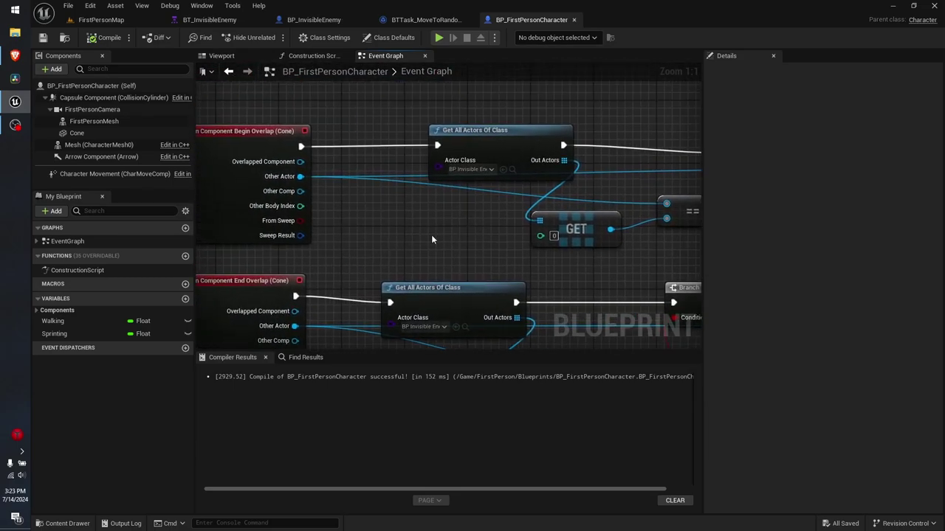
pyautogui.moveTo(431, 235); pyautogui.dragTo(359, 249, button='right')
pyautogui.moveTo(440, 252)
pyautogui.mouseDown(button='right')
pyautogui.moveTo(396, 245)
pyautogui.moveTo(607, 236)
pyautogui.mouseUp(button='right')
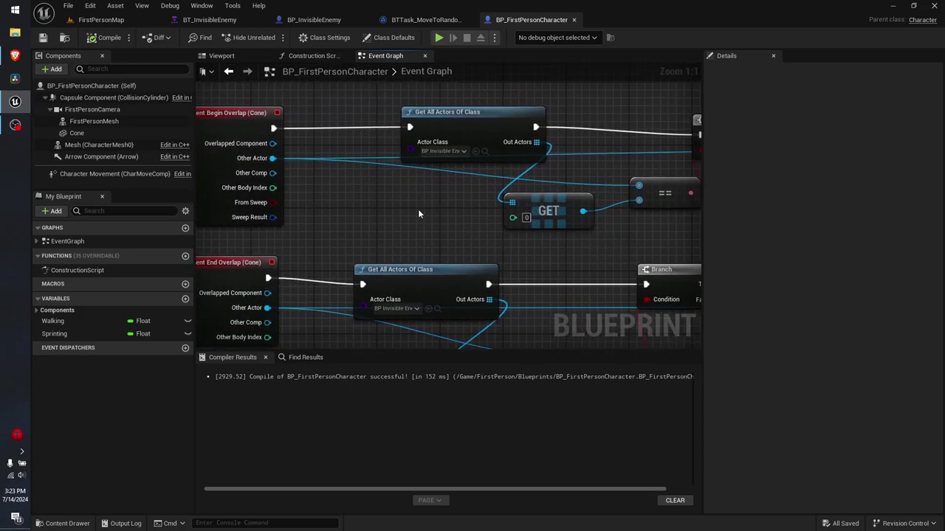
pyautogui.moveTo(405, 169); pyautogui.dragTo(310, 190, button='right')
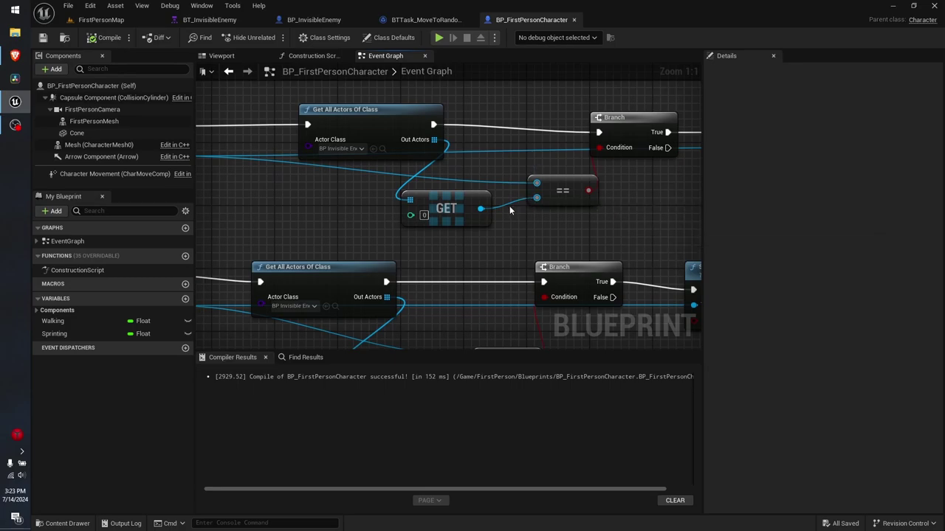
pyautogui.moveTo(299, 215); pyautogui.dragTo(412, 217, button='right')
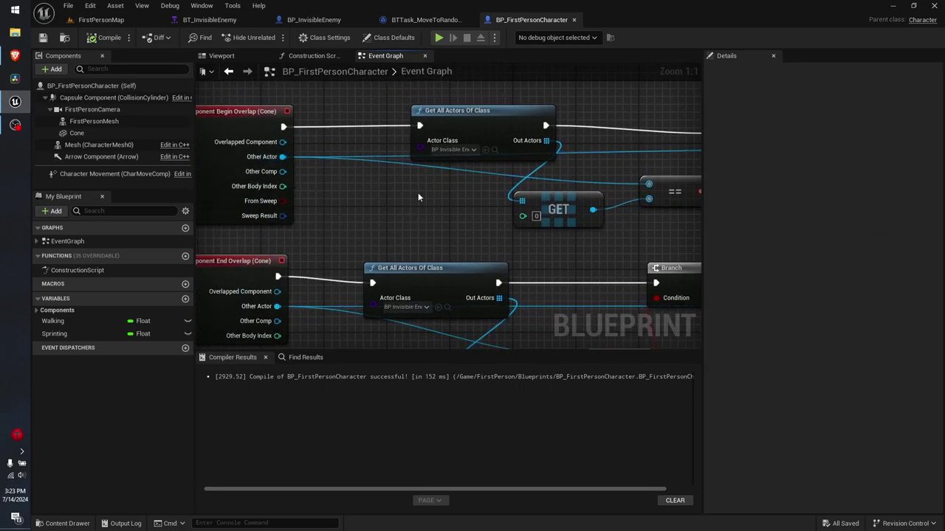
pyautogui.moveTo(654, 191); pyautogui.dragTo(473, 188, button='right')
pyautogui.moveTo(458, 192); pyautogui.dragTo(468, 199)
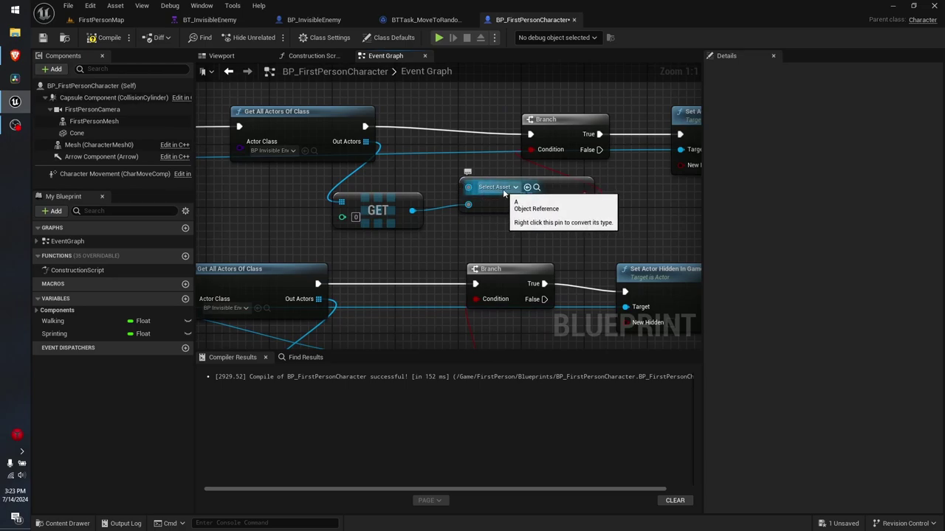
# Connect the == node's second input to the Begin Overlap event's Other Actor pin.
pyautogui.moveTo(503, 188); pyautogui.dragTo(521, 183, button='right')
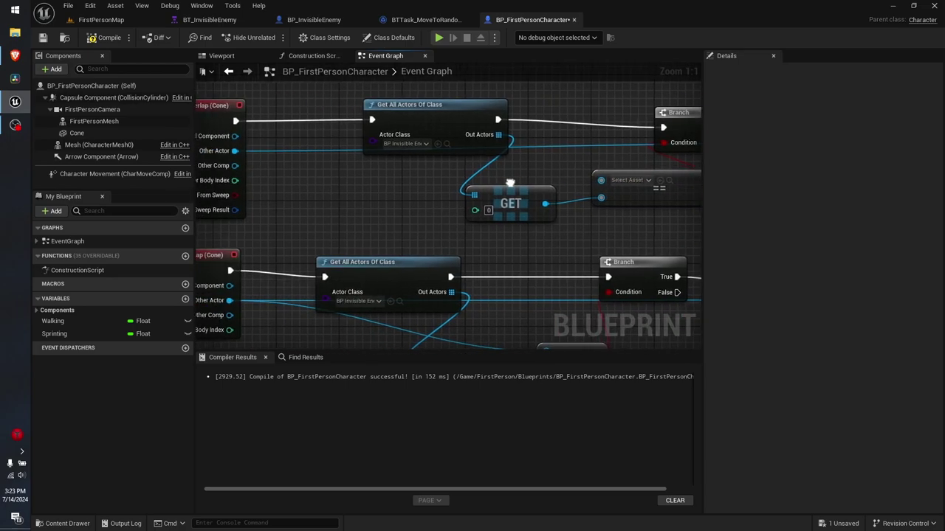
pyautogui.moveTo(586, 184); pyautogui.dragTo(405, 169)
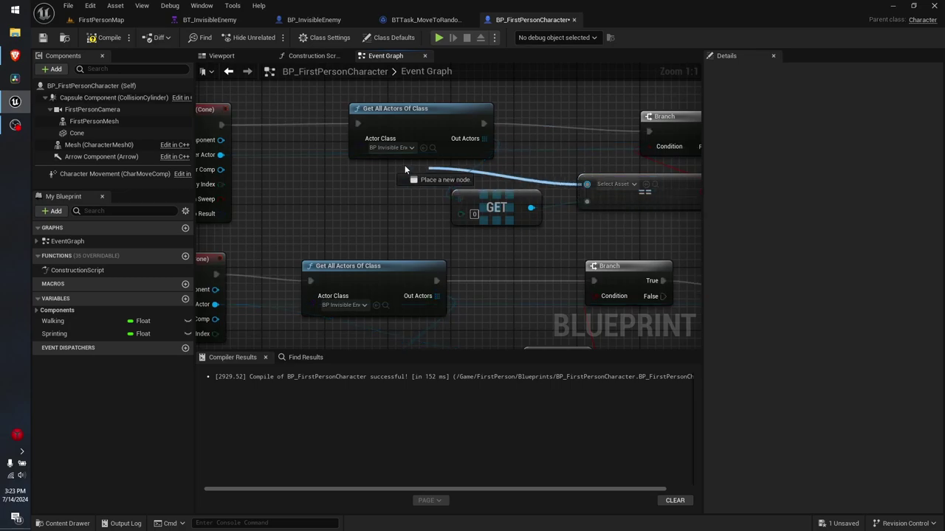
pyautogui.moveTo(221, 156); pyautogui.dragTo(221, 156)
pyautogui.moveTo(598, 183); pyautogui.dragTo(457, 183, button='right')
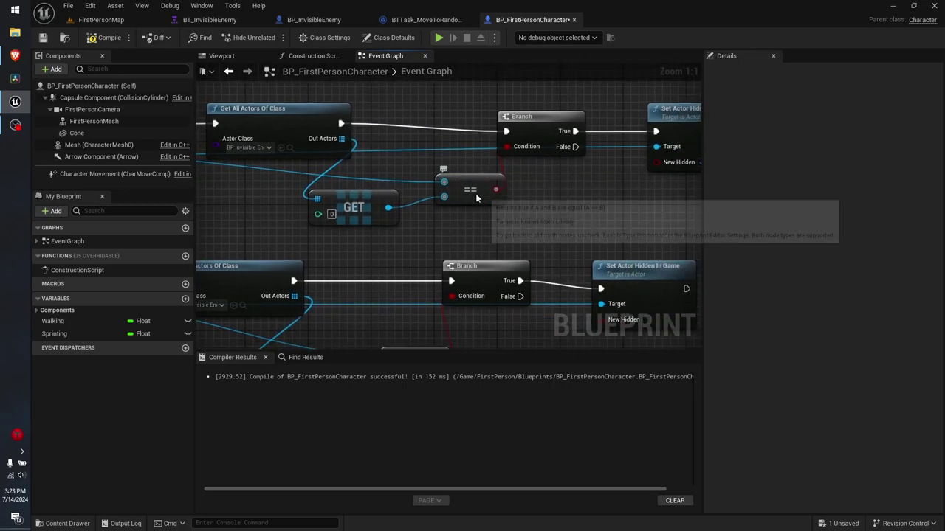
pyautogui.moveTo(476, 191); pyautogui.dragTo(460, 190)
pyautogui.moveTo(539, 207)
pyautogui.mouseDown(button='right')
pyautogui.moveTo(567, 223)
pyautogui.moveTo(297, 204)
pyautogui.mouseUp(button='right')
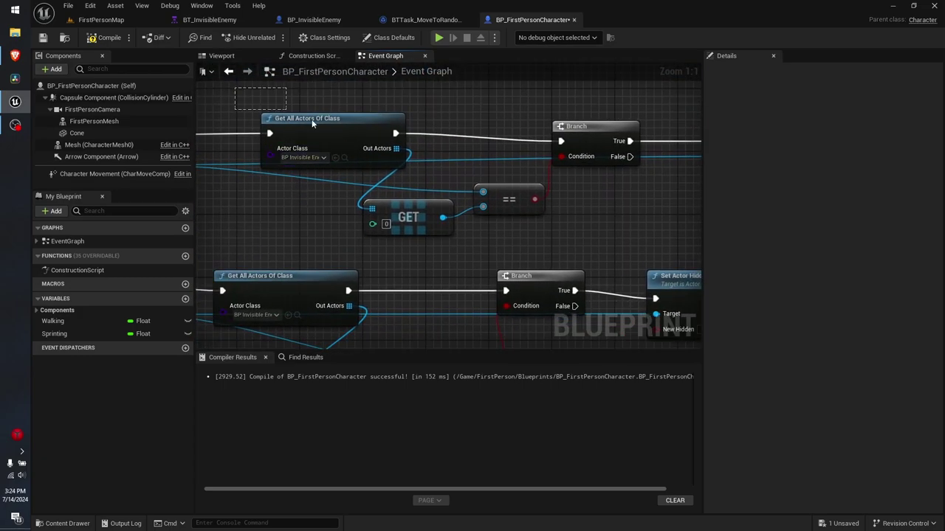
pyautogui.moveTo(476, 134); pyautogui.dragTo(406, 165, button='right')
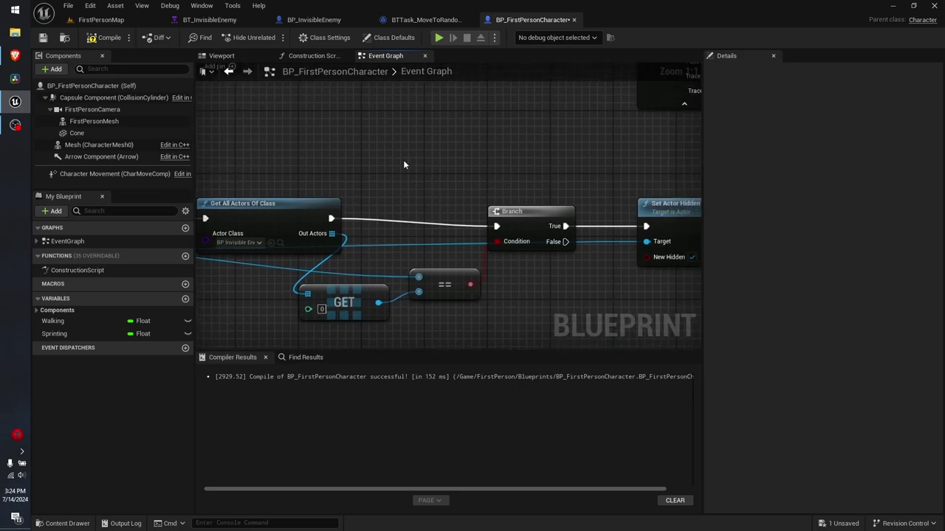
pyautogui.rightClick(404, 165)
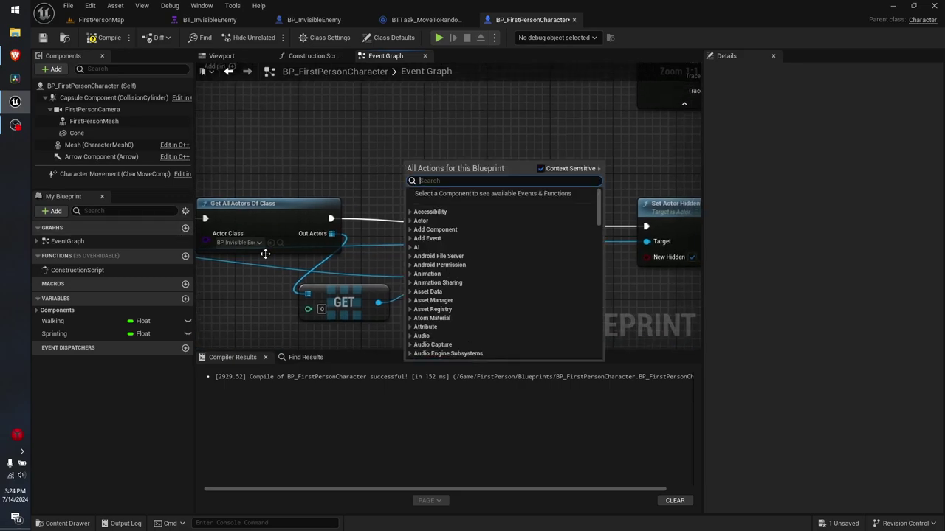
pyautogui.write('get')
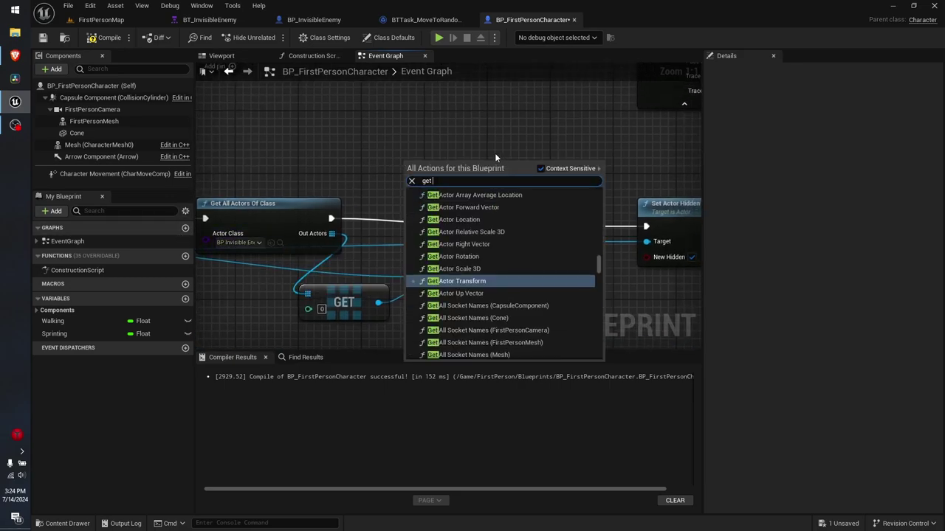
pyautogui.write(' al')
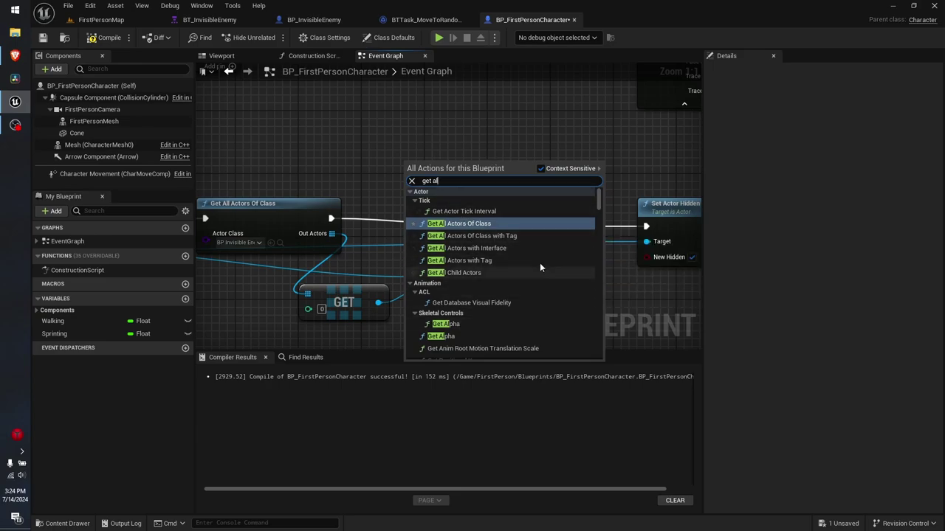
pyautogui.moveTo(293, 167); pyautogui.dragTo(356, 152, button='right')
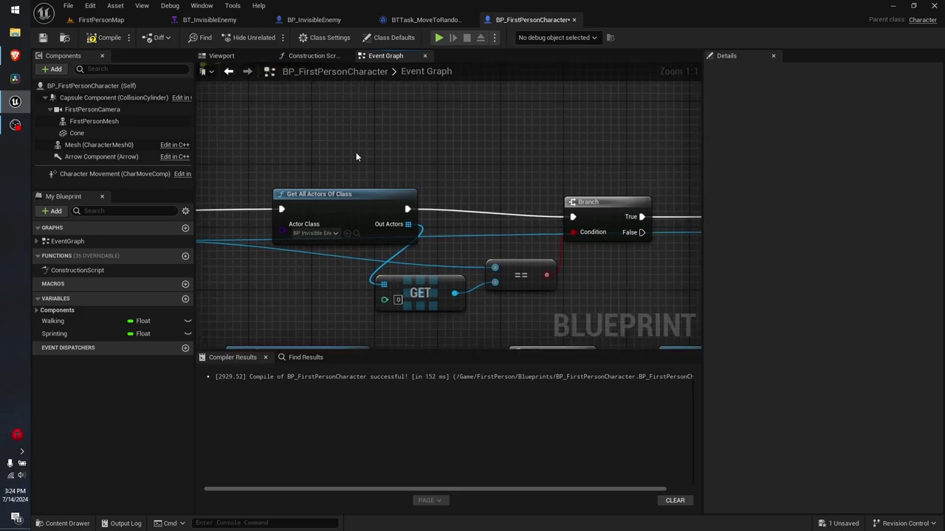
pyautogui.moveTo(499, 244)
pyautogui.mouseDown(button='right')
pyautogui.moveTo(591, 192)
pyautogui.moveTo(842, 242)
pyautogui.mouseUp(button='right')
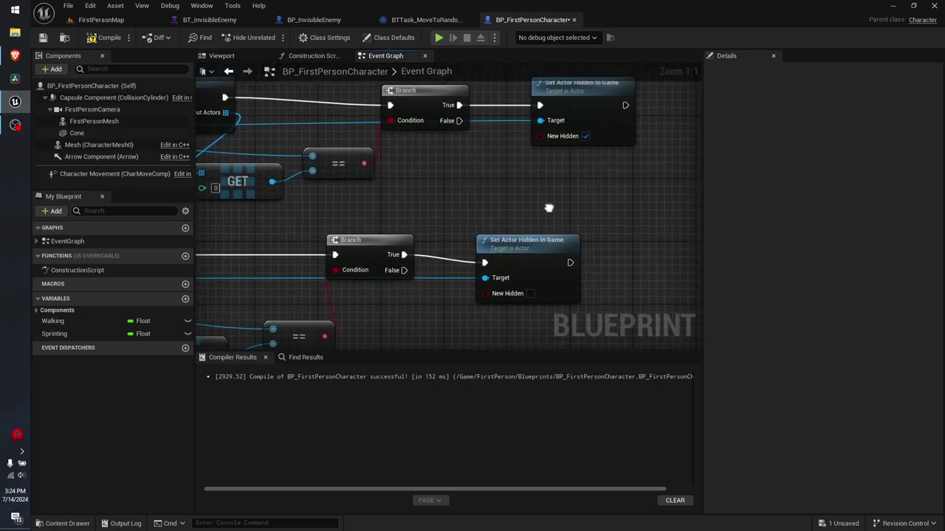
pyautogui.moveTo(679, 235); pyautogui.dragTo(595, 241, button='right')
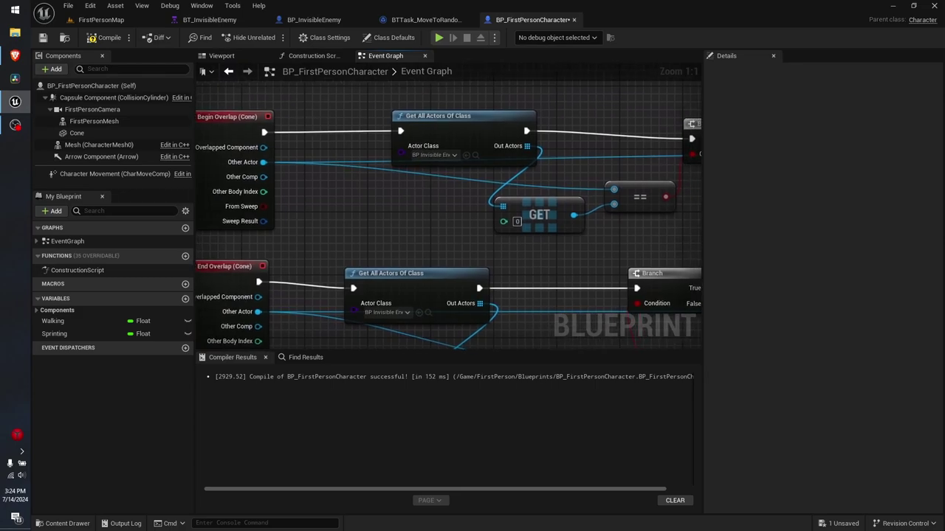
pyautogui.moveTo(348, 196)
pyautogui.mouseDown(button='right')
pyautogui.moveTo(496, 203)
pyautogui.moveTo(330, 207)
pyautogui.mouseUp(button='right')
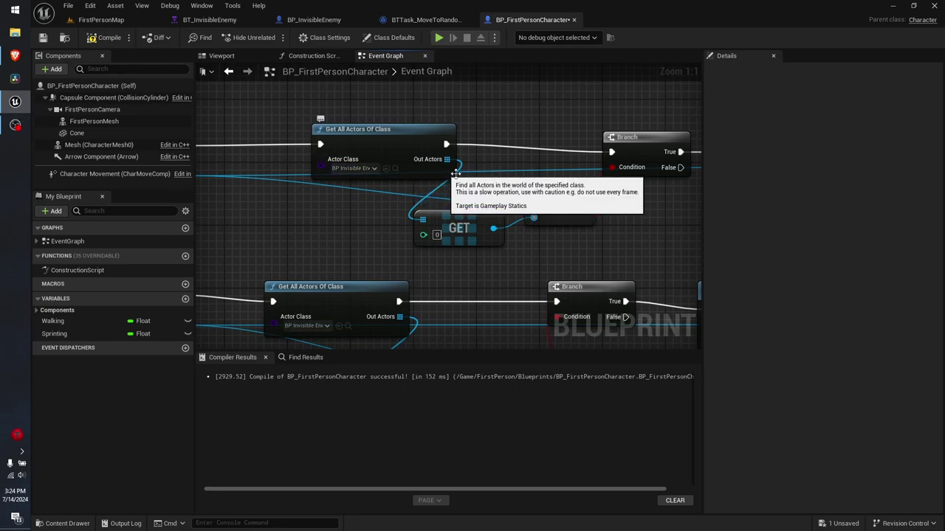
pyautogui.moveTo(550, 194)
pyautogui.mouseDown(button='right')
pyautogui.moveTo(458, 188)
pyautogui.moveTo(361, 205)
pyautogui.mouseUp(button='right')
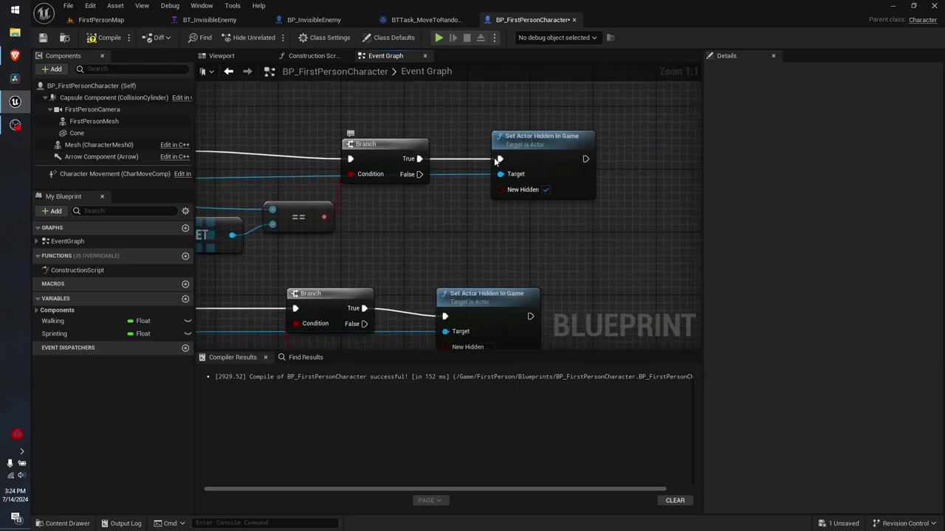
pyautogui.moveTo(381, 307); pyautogui.dragTo(393, 231, button='right')
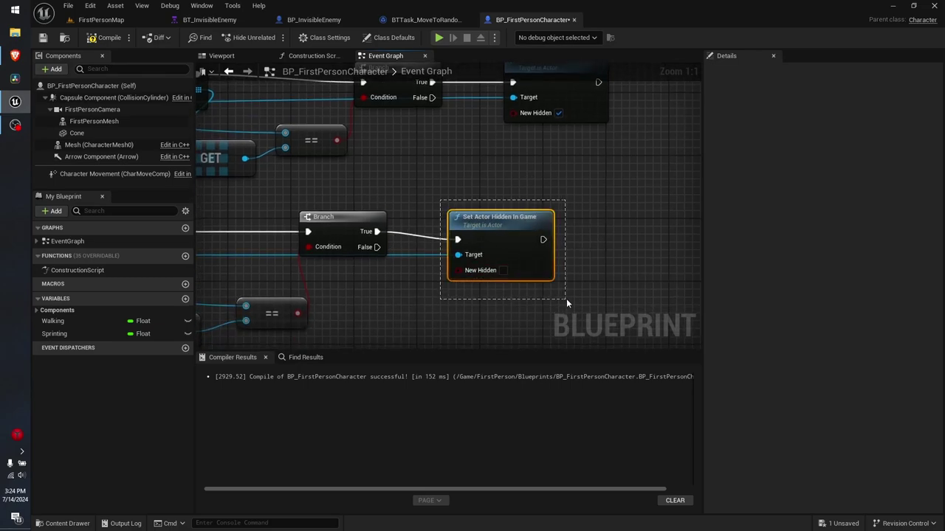
pyautogui.moveTo(584, 274); pyautogui.dragTo(539, 349, button='right')
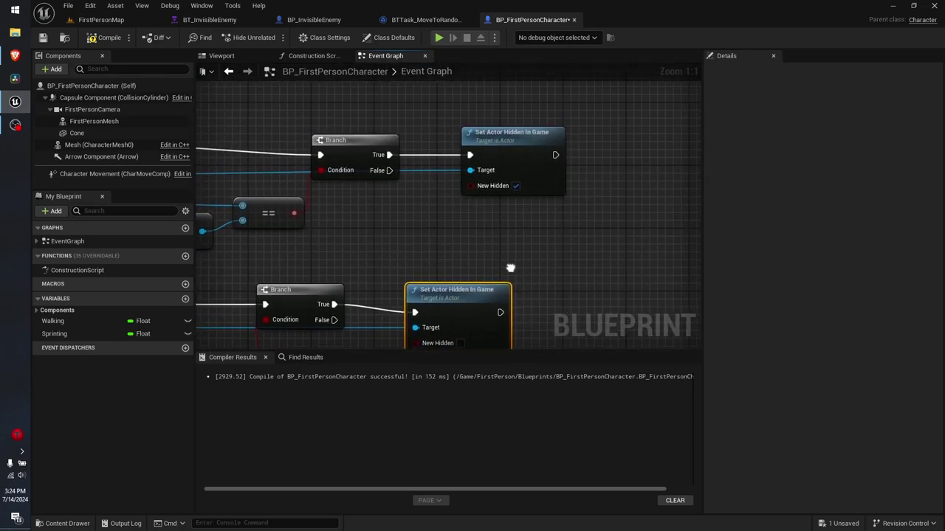
pyautogui.moveTo(441, 96); pyautogui.dragTo(570, 204)
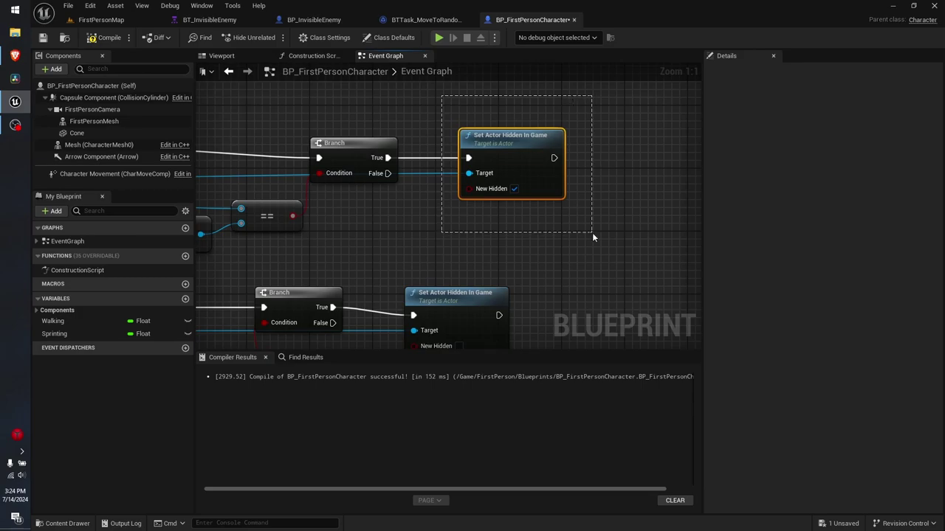
pyautogui.moveTo(592, 233); pyautogui.dragTo(538, 136, button='right')
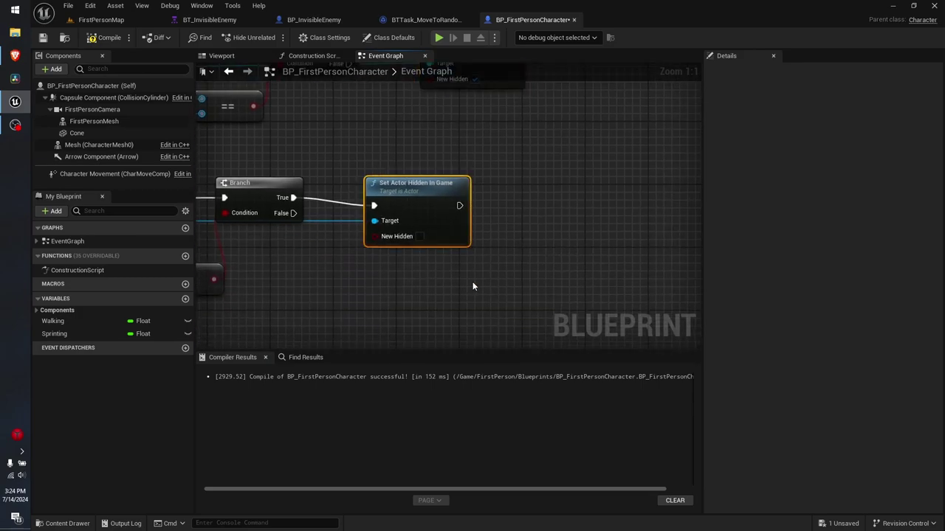
pyautogui.moveTo(529, 183); pyautogui.dragTo(522, 256, button='right')
pyautogui.moveTo(381, 273); pyautogui.dragTo(357, 181, button='right')
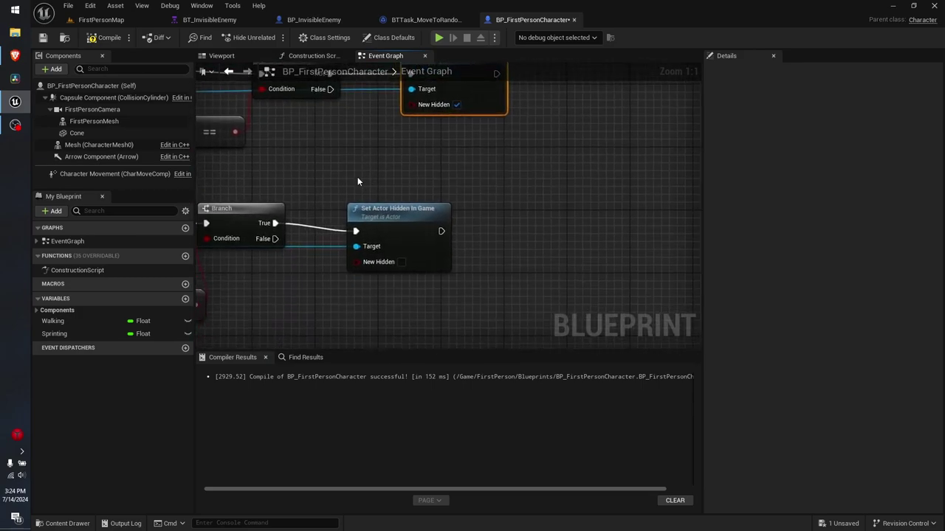
# Compile and playtest the character Blueprint, then add a 'Mateirla' folder under Content/_Main.
pyautogui.click(94, 40)
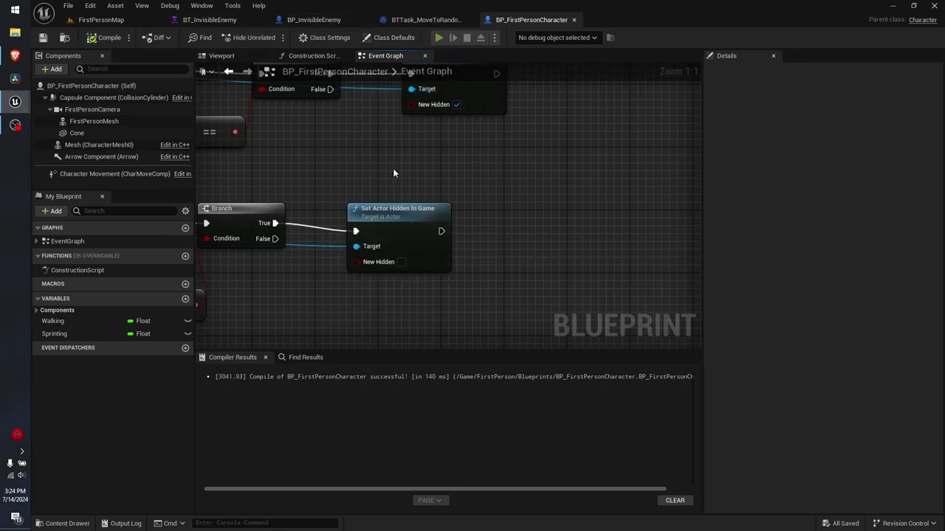
pyautogui.hotkey('alt', 'p')
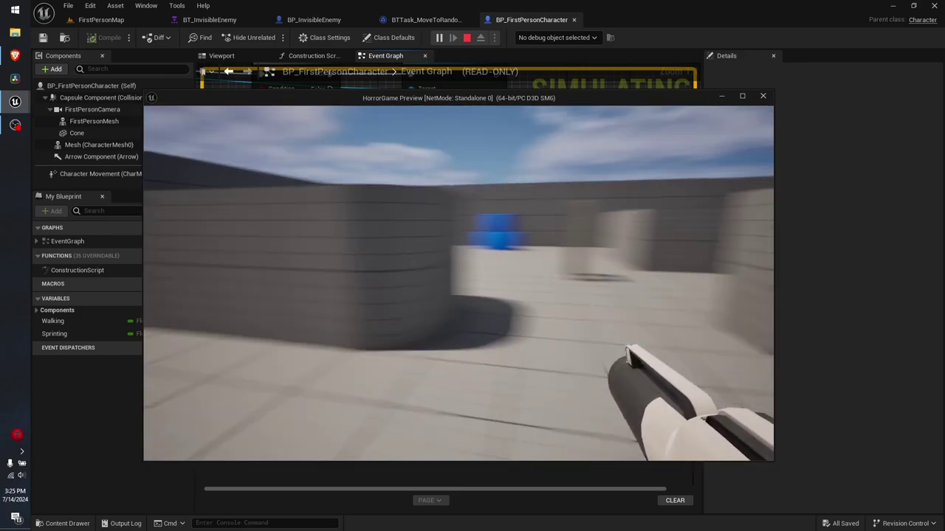
pyautogui.press('Escape')
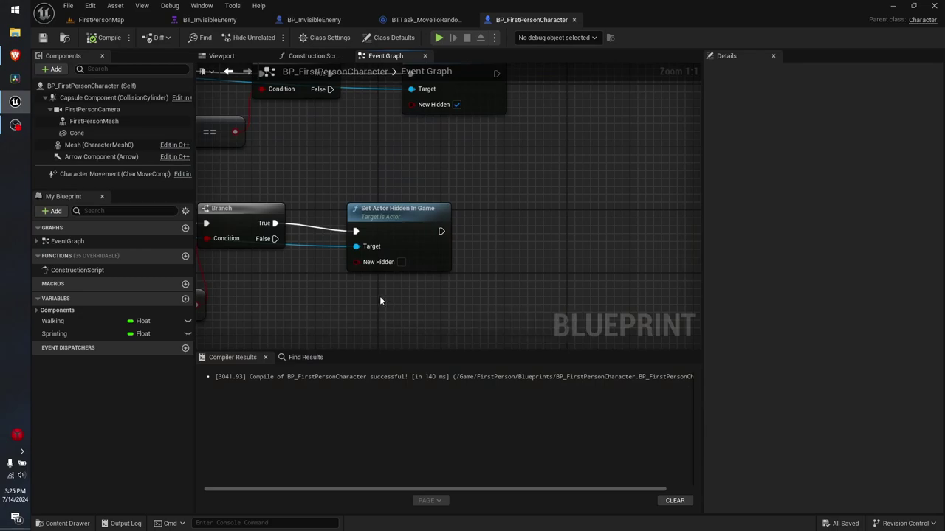
pyautogui.moveTo(380, 301); pyautogui.dragTo(620, 311, button='right')
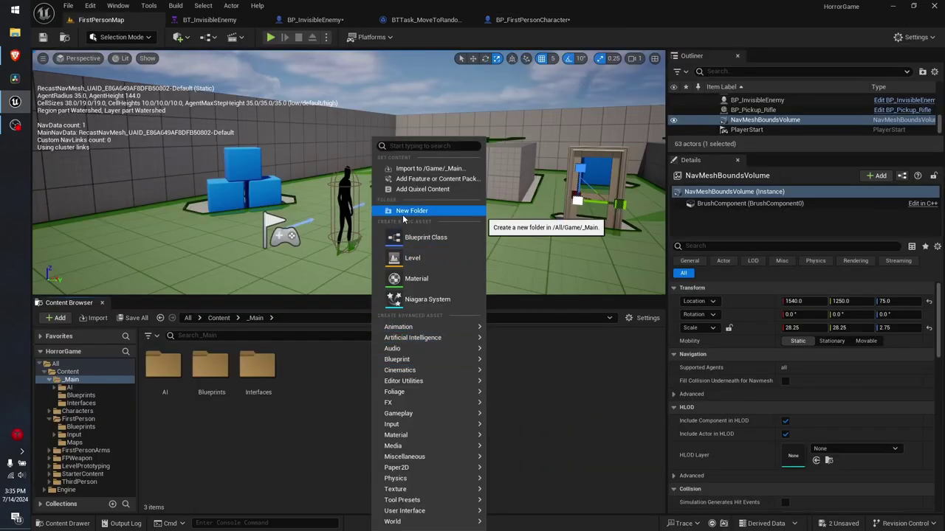
pyautogui.click(403, 214)
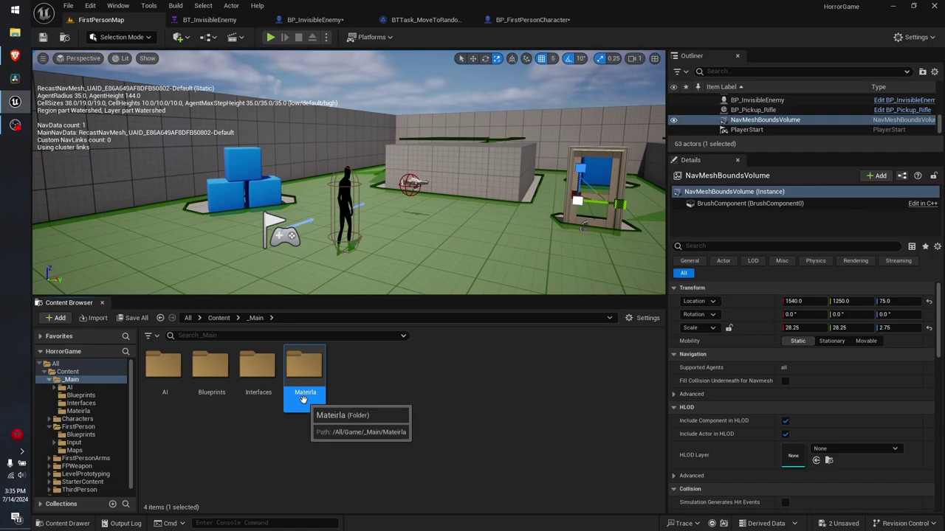
# Rename the Mateirla folder to Materials and open it.
pyautogui.rightClick(303, 398)
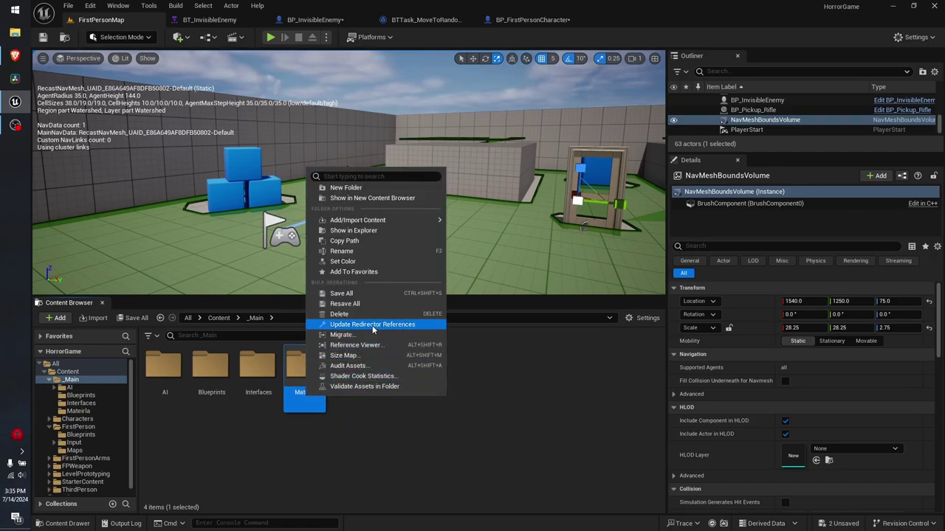
pyautogui.click(361, 252)
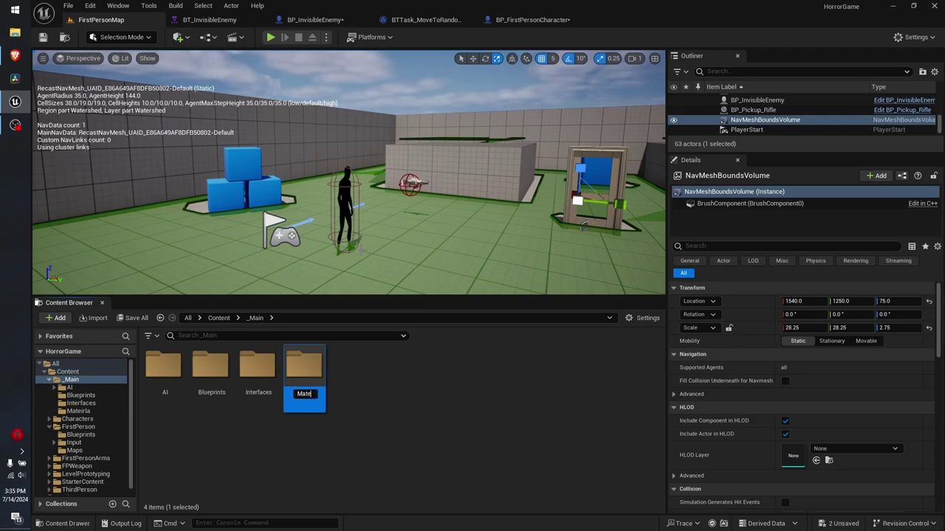
pyautogui.press('Return')
pyautogui.press('Return')
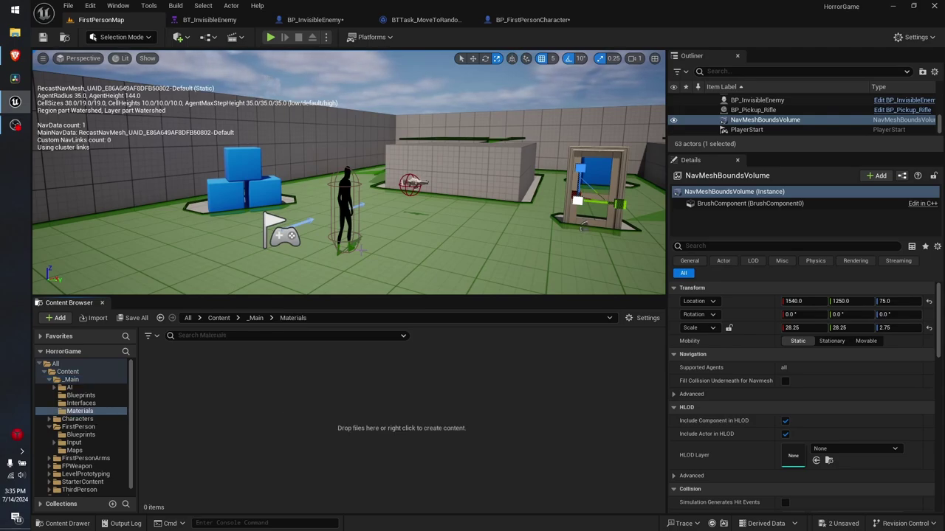
# Create a new material named M_BlackFade inside the Materials folder.
pyautogui.rightClick(256, 412)
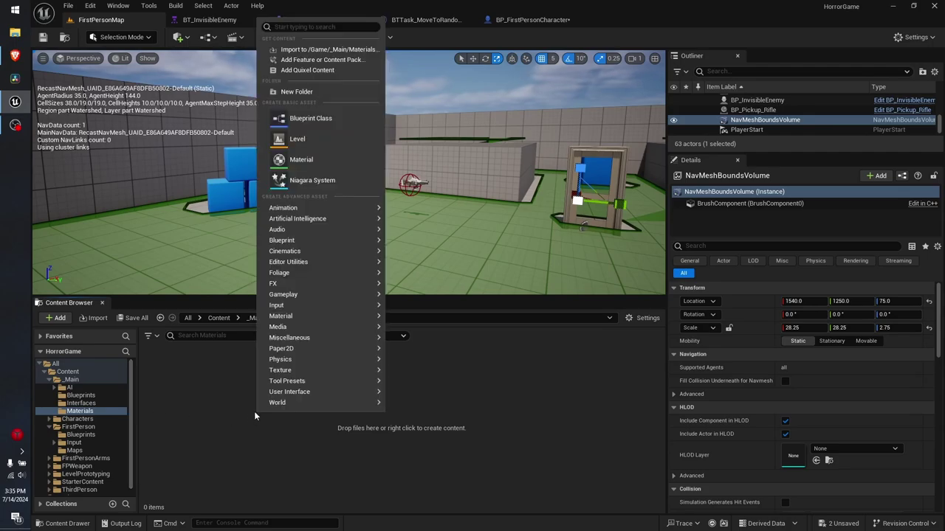
pyautogui.moveTo(286, 316)
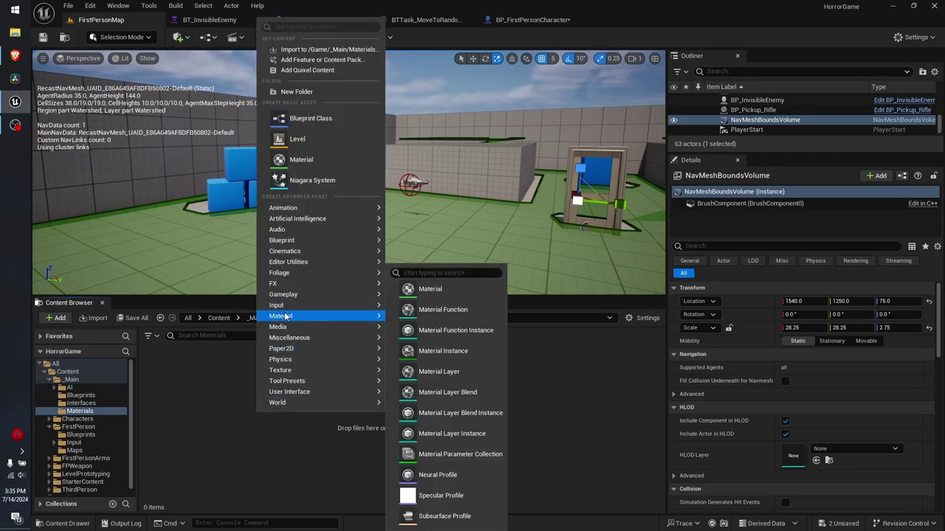
pyautogui.click(434, 290)
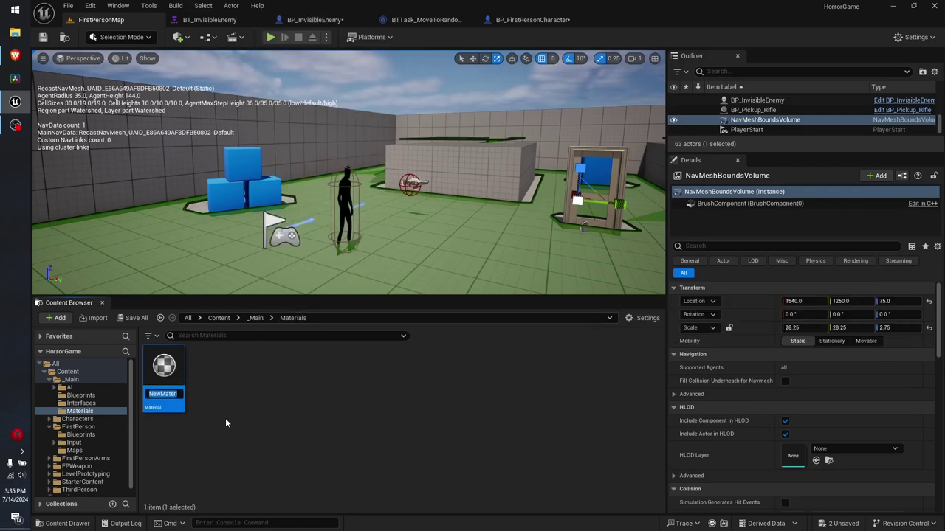
pyautogui.write('M_Black')
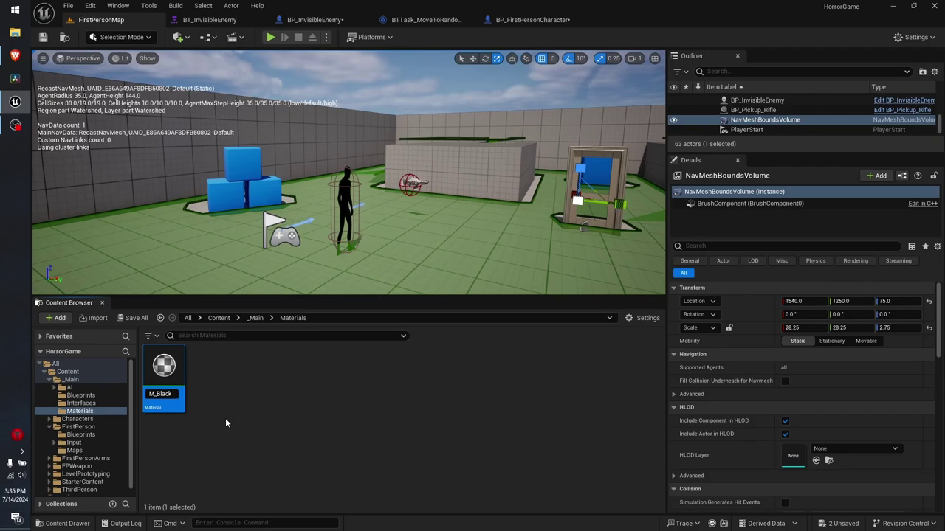
pyautogui.write('Fade')
pyautogui.press('Return')
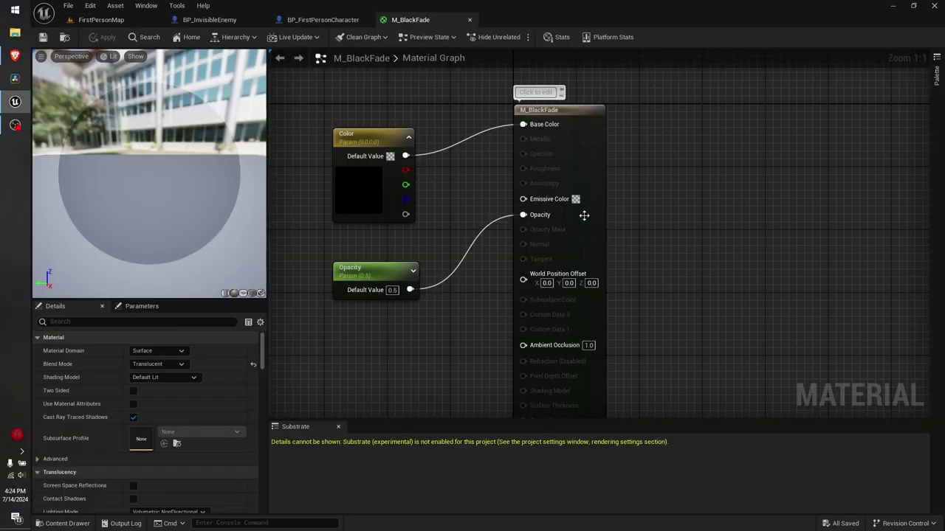
# Add a vector parameter wired to Base Color, then undo it.
pyautogui.moveTo(465, 315)
pyautogui.mouseDown(button='right')
pyautogui.moveTo(426, 379)
pyautogui.moveTo(470, 347)
pyautogui.mouseUp(button='right')
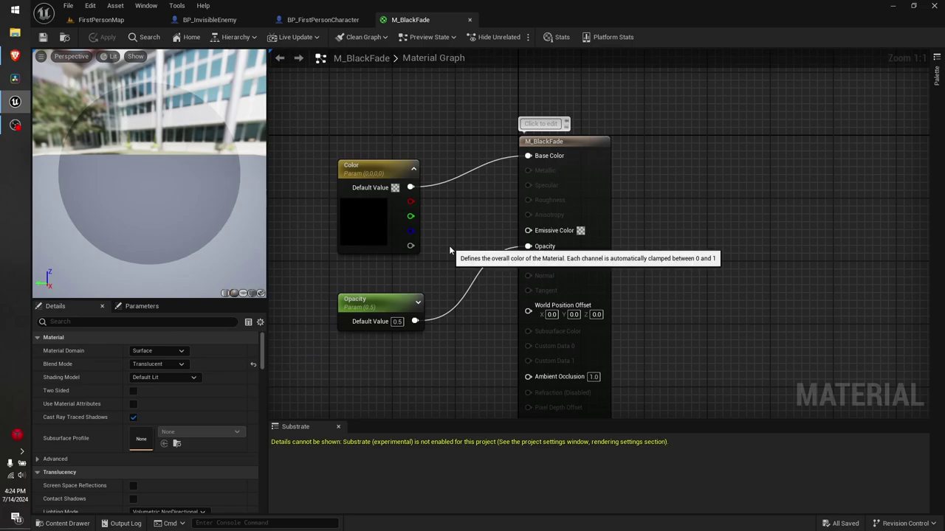
pyautogui.moveTo(450, 251)
pyautogui.mouseDown(button='right')
pyautogui.moveTo(455, 280)
pyautogui.moveTo(462, 270)
pyautogui.mouseUp(button='right')
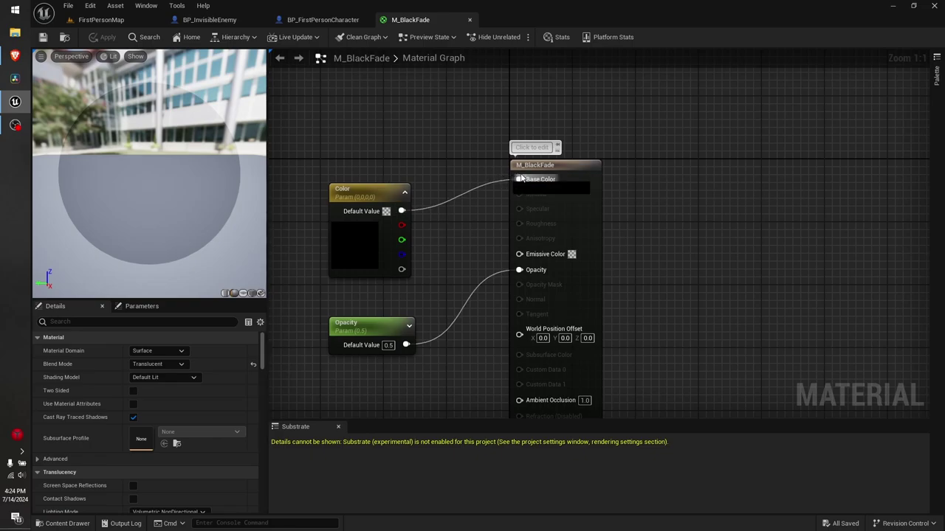
pyautogui.moveTo(519, 180)
pyautogui.mouseDown()
pyautogui.moveTo(430, 146)
pyautogui.moveTo(399, 120)
pyautogui.mouseUp()
pyautogui.write('vector')
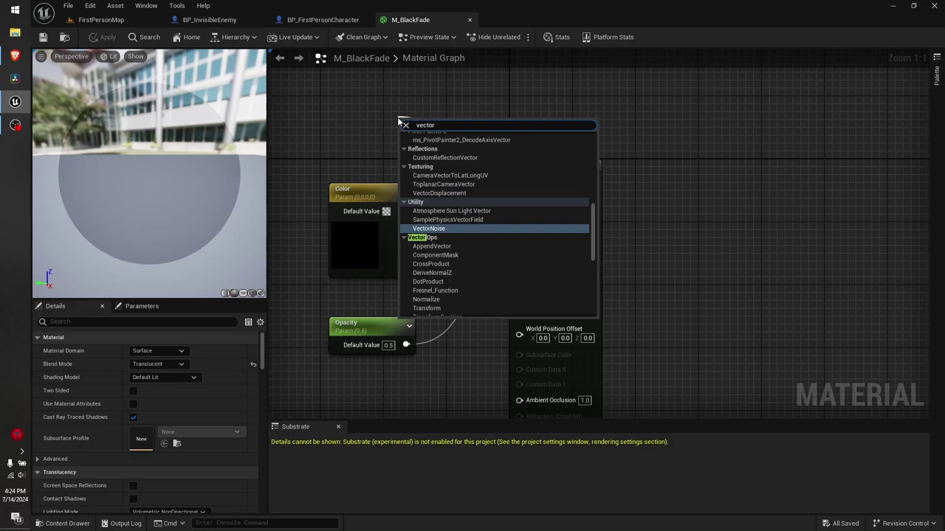
pyautogui.write(' para')
pyautogui.press('Return')
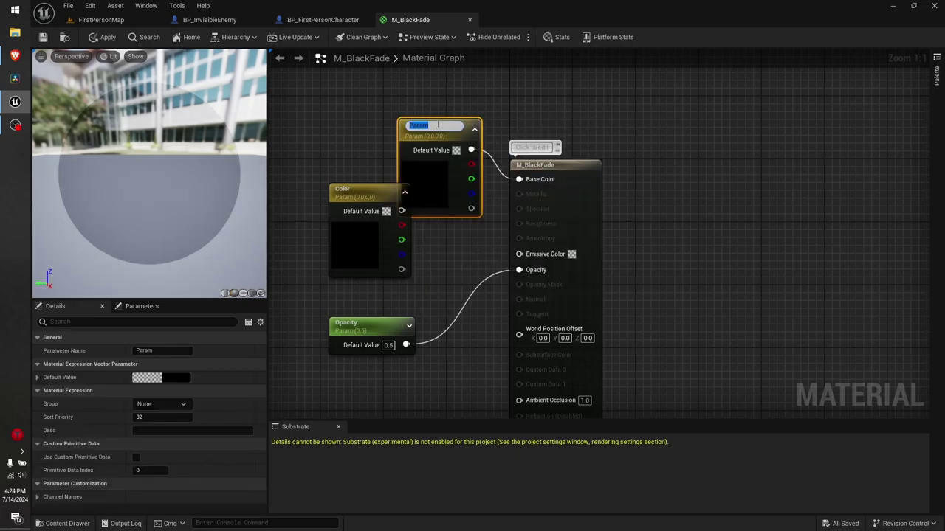
pyautogui.click(446, 268)
pyautogui.hotkey('ctrl', 'z')
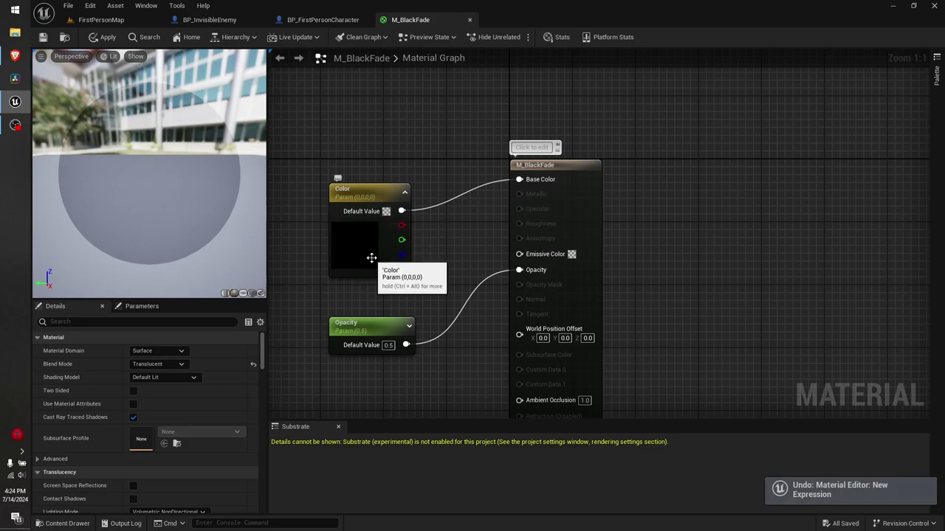
# Try an extra scalar parameter on Opacity, delete it and restore the original Opacity wiring.
pyautogui.moveTo(486, 264); pyautogui.dragTo(458, 177, button='right')
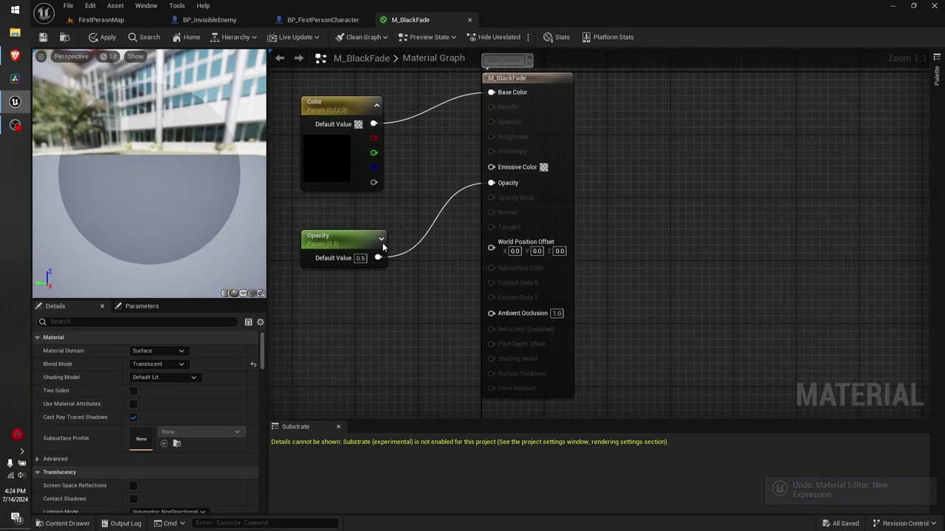
pyautogui.click(341, 232)
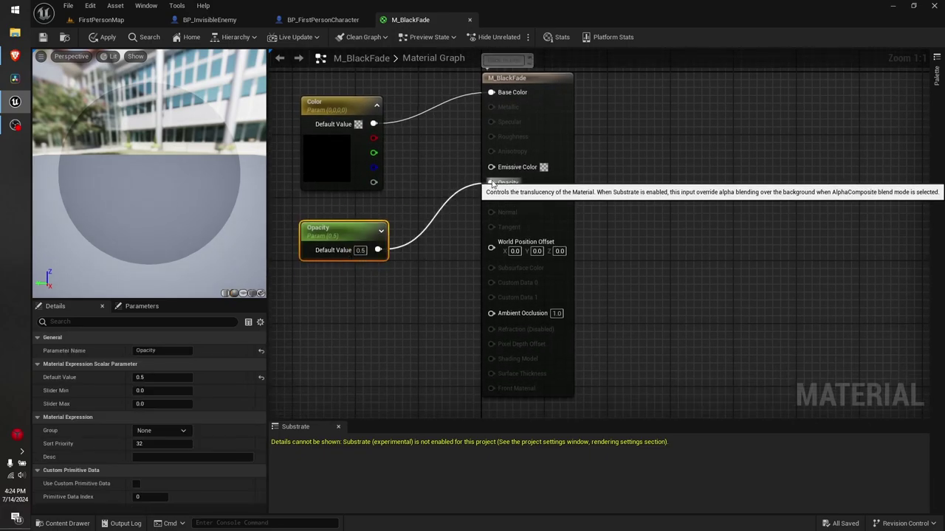
pyautogui.moveTo(491, 182)
pyautogui.mouseDown()
pyautogui.moveTo(443, 284)
pyautogui.moveTo(408, 320)
pyautogui.mouseUp()
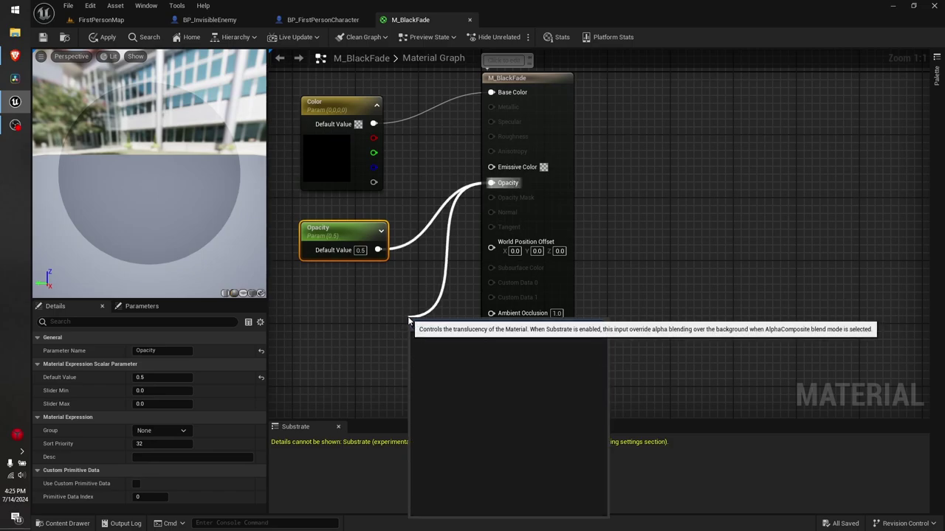
pyautogui.write('casc')
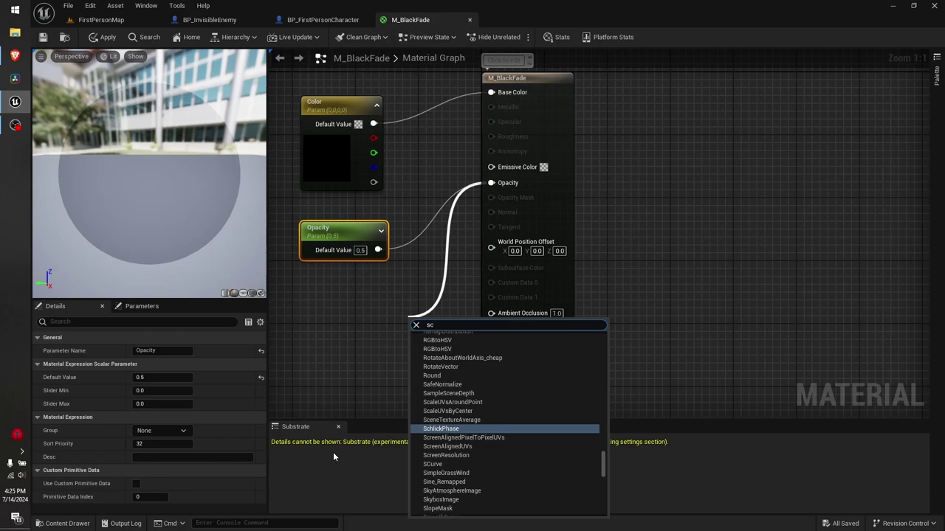
pyautogui.write('alar')
pyautogui.press('Return')
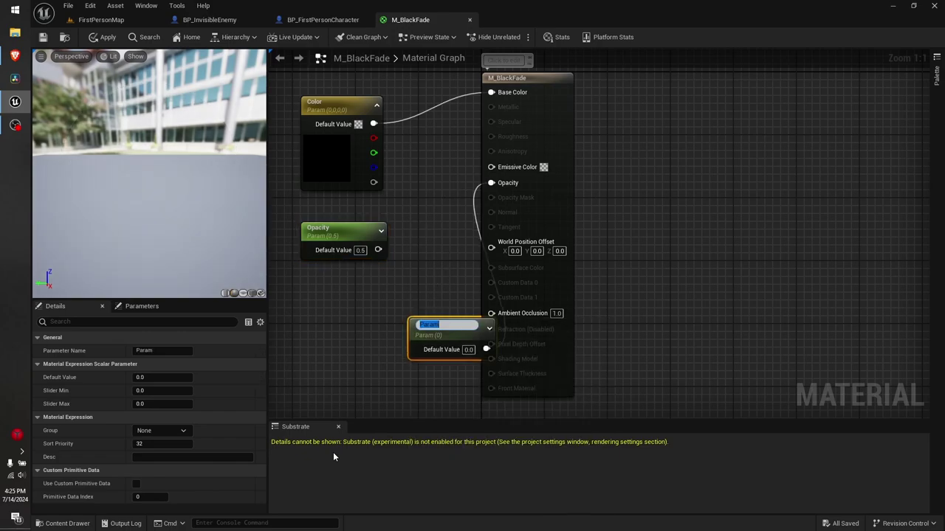
pyautogui.moveTo(456, 338); pyautogui.dragTo(395, 327)
pyautogui.moveTo(427, 364); pyautogui.dragTo(365, 305)
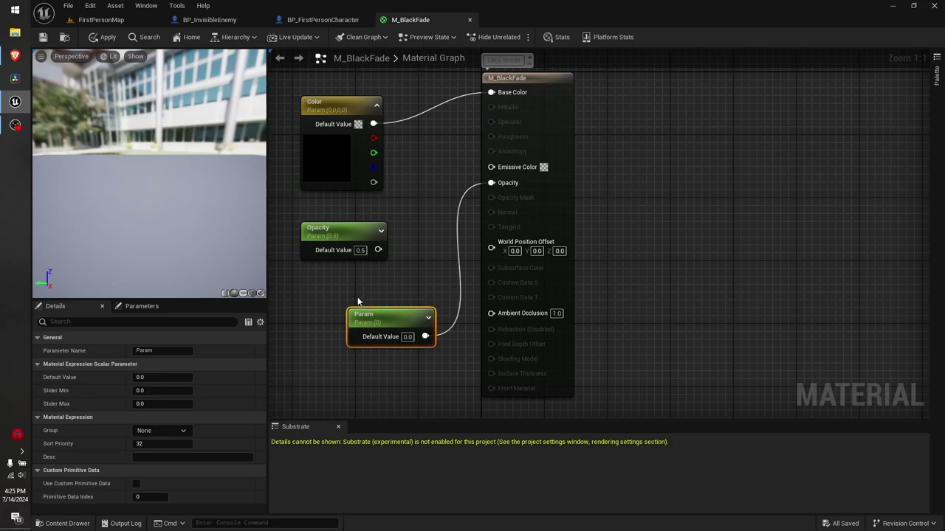
pyautogui.press('Delete')
pyautogui.hotkey('ctrl', 'z')
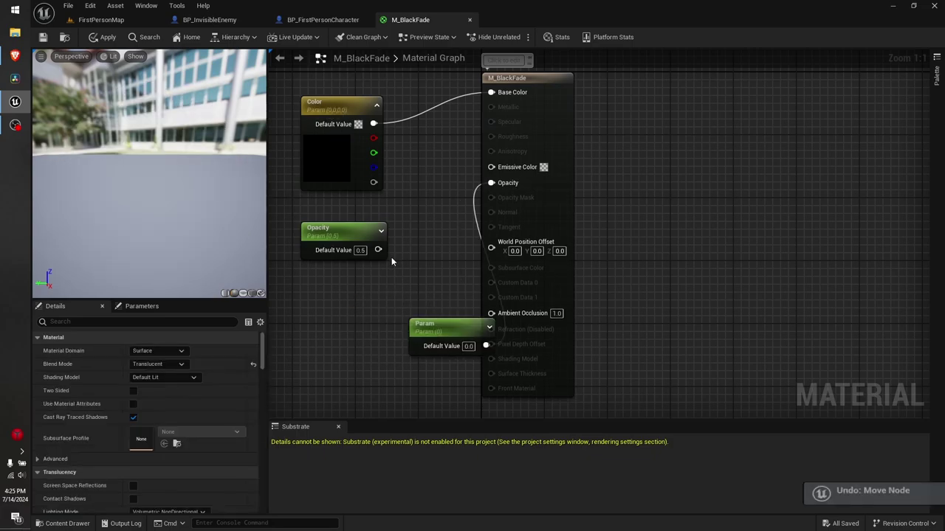
pyautogui.hotkey('ctrl', 'z')
pyautogui.hotkey('ctrl', 'z')
# Keep the Blend Mode as Translucent and save the M_BlackFade material.
pyautogui.moveTo(376, 310); pyautogui.dragTo(447, 339, button='right')
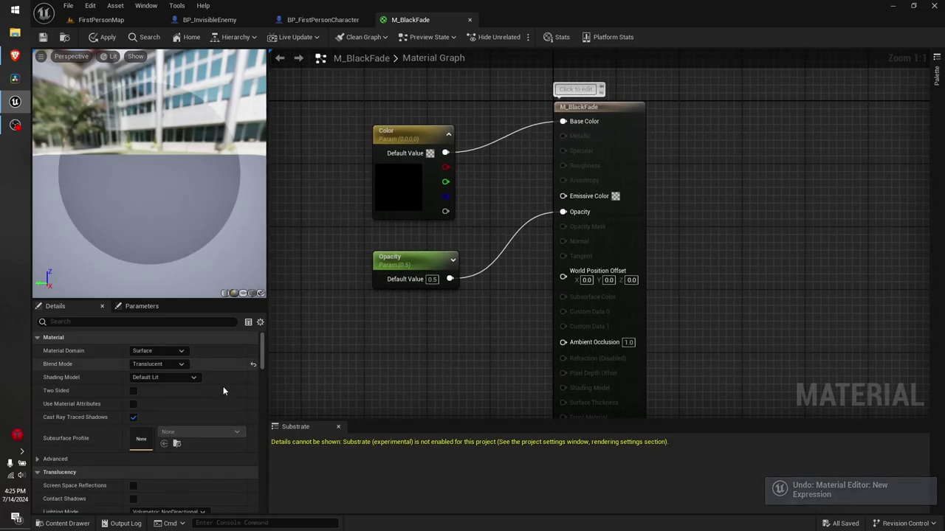
pyautogui.click(151, 366)
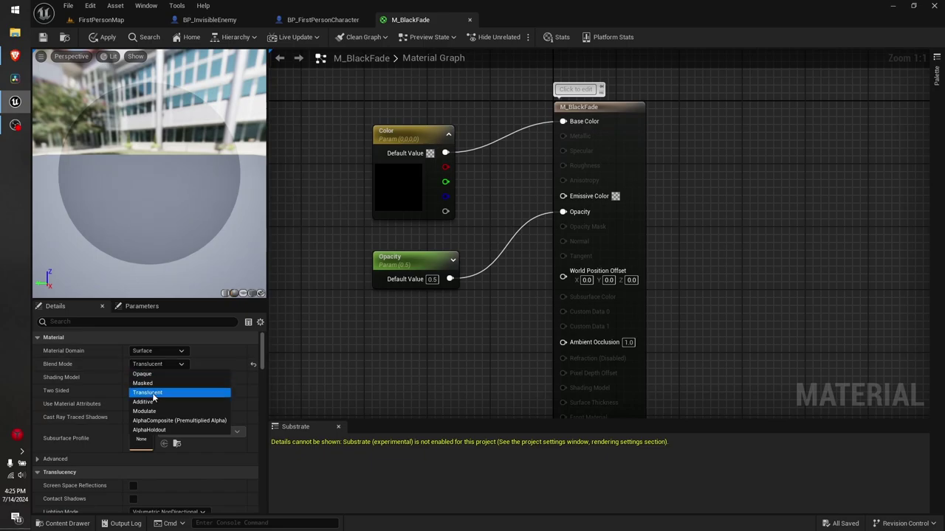
pyautogui.click(161, 392)
pyautogui.moveTo(428, 222); pyautogui.dragTo(341, 251, button='right')
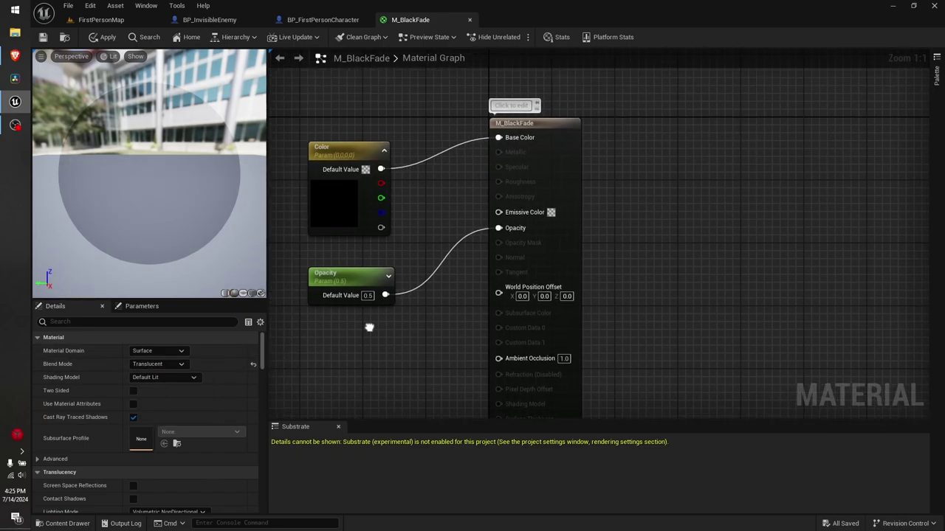
pyautogui.hotkey('ctrl', 's')
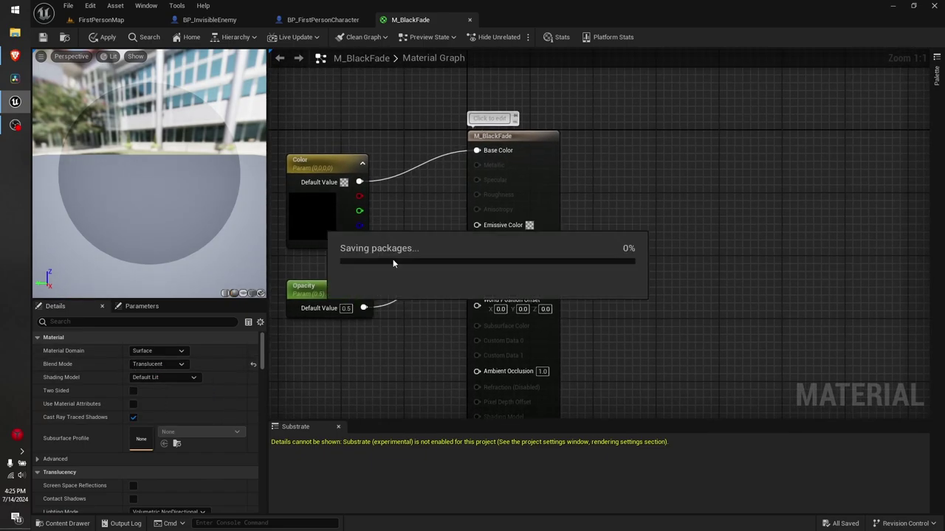
# In BP_InvisibleEnemy's graph, duplicate the Mesh getter and attach a Get Material node.
pyautogui.click(209, 26)
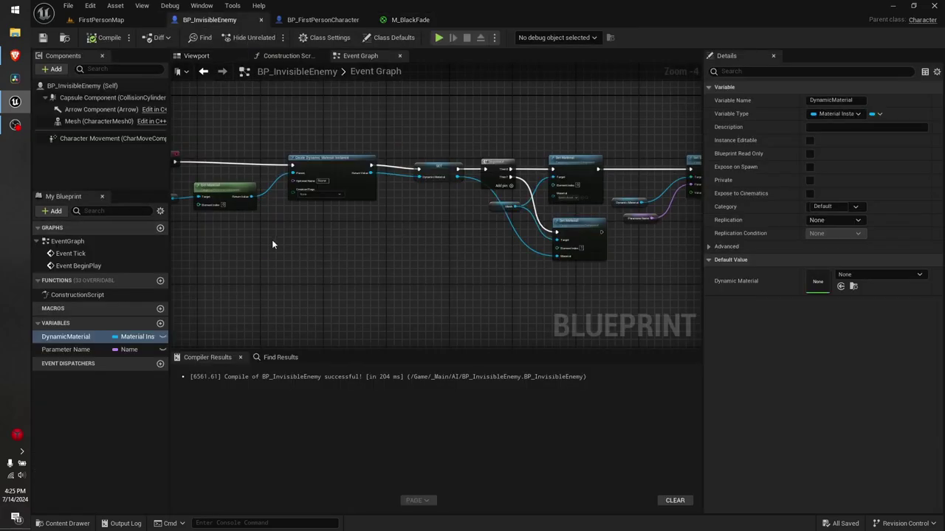
pyautogui.moveTo(272, 239); pyautogui.dragTo(389, 252, button='right')
pyautogui.scroll(4, 326, 190)
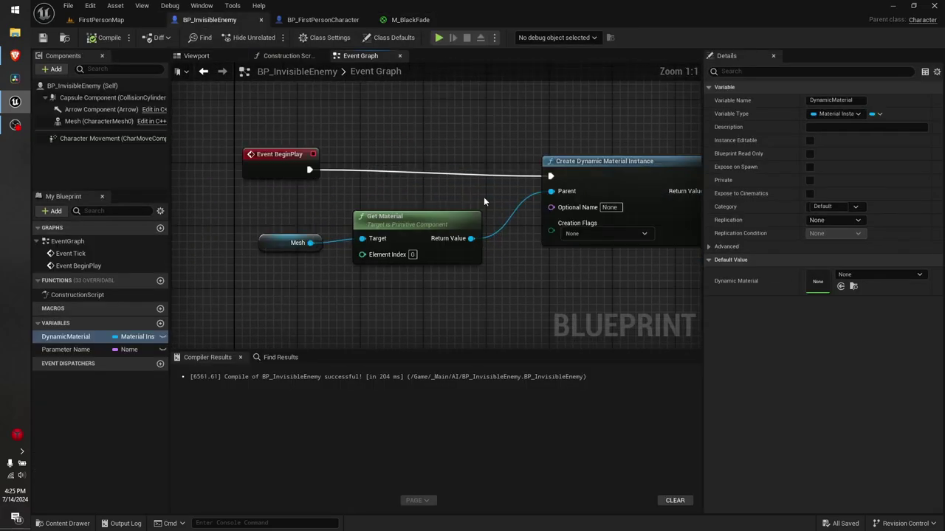
pyautogui.moveTo(483, 196); pyautogui.dragTo(464, 148, button='right')
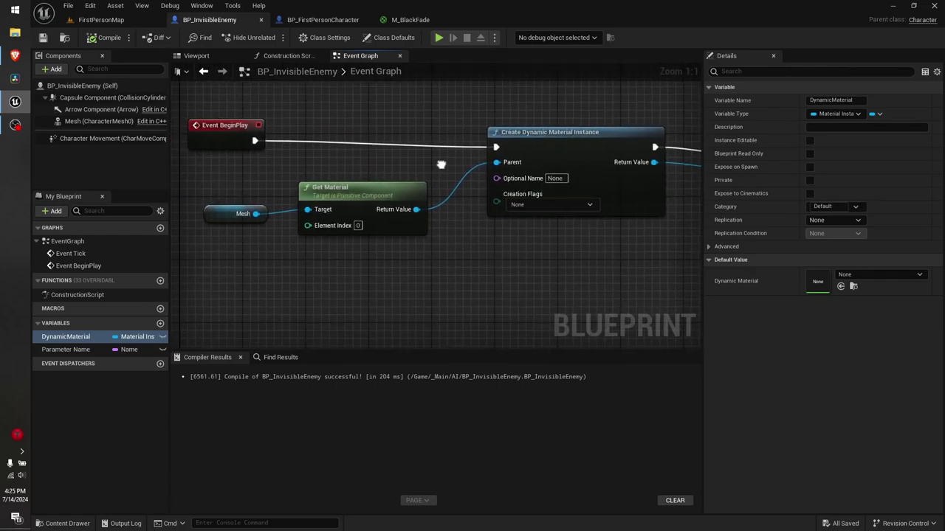
pyautogui.click(251, 197)
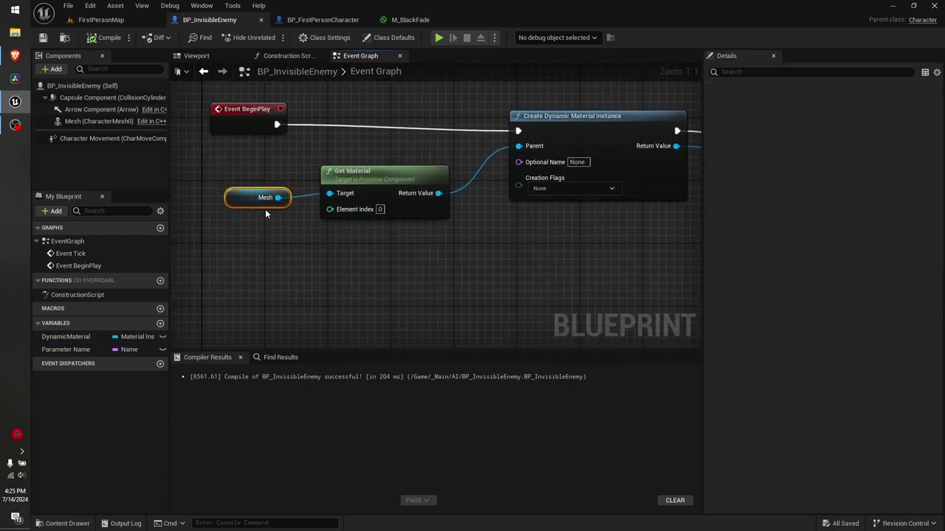
pyautogui.moveTo(257, 270); pyautogui.dragTo(266, 216, button='right')
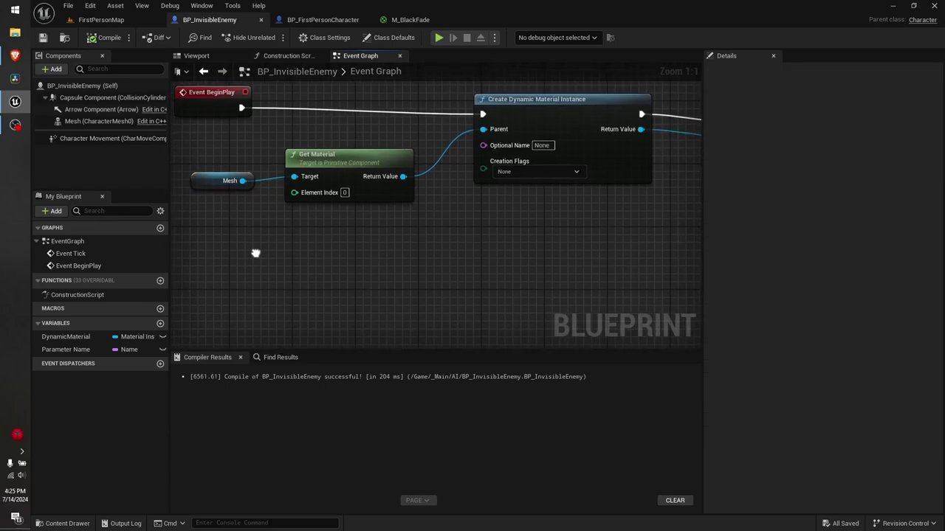
pyautogui.hotkey('ctrl', 'd')
pyautogui.moveTo(312, 254)
pyautogui.mouseDown()
pyautogui.moveTo(457, 249)
pyautogui.moveTo(445, 257)
pyautogui.mouseUp()
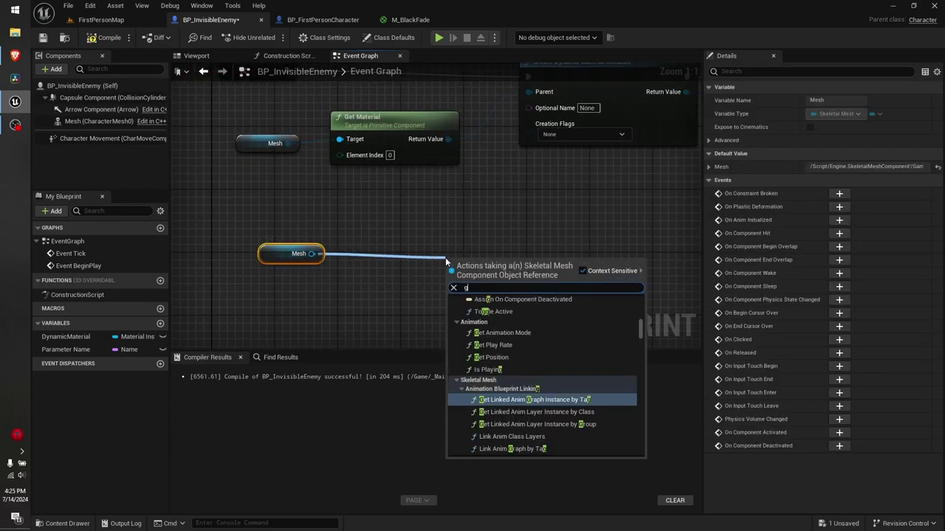
pyautogui.write('get mater')
pyautogui.press('Return')
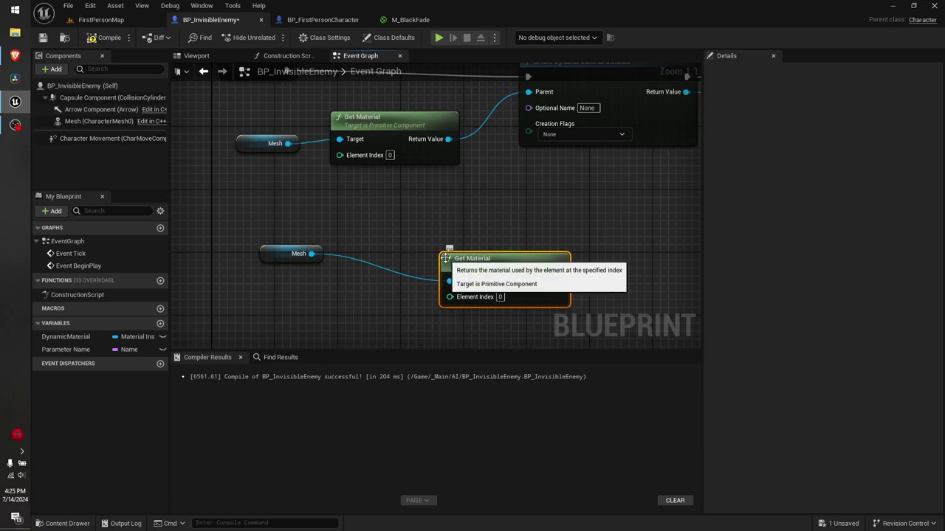
# Delete the lower Mesh and Get Material nodes.
pyautogui.moveTo(515, 267); pyautogui.dragTo(451, 285, button='right')
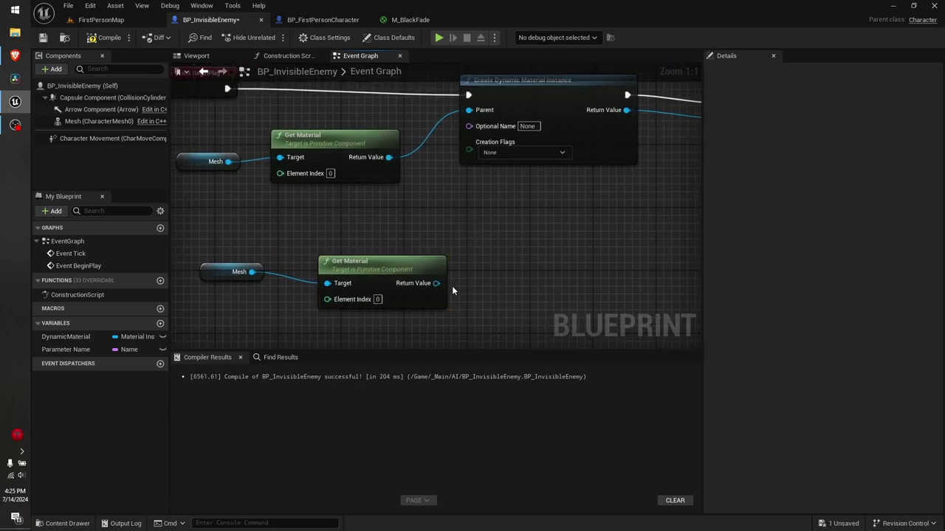
pyautogui.keyDown('ctrl'); pyautogui.click(238, 270); pyautogui.keyUp('ctrl')
pyautogui.press('Delete')
pyautogui.moveTo(243, 272); pyautogui.dragTo(317, 216, button='right')
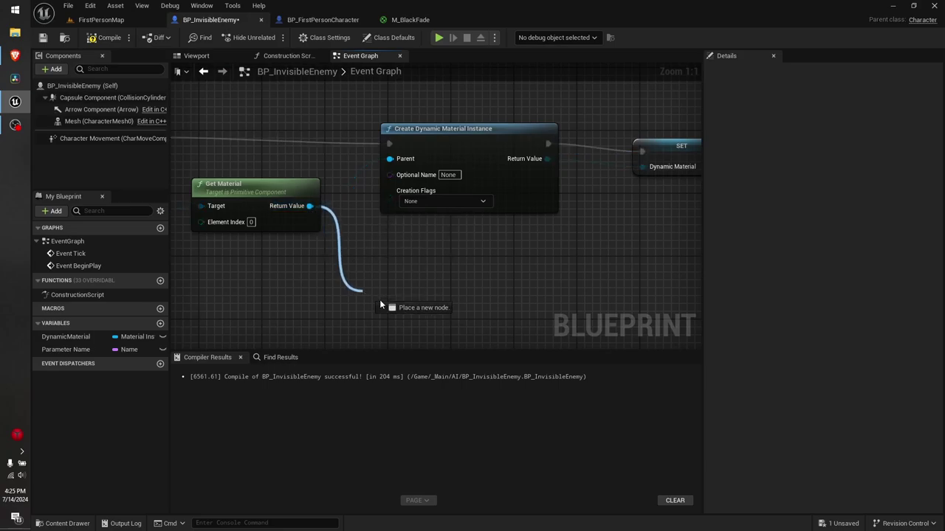
# Pull wires from Get Material and the material instance's Return Value without adding nodes.
pyautogui.moveTo(310, 207); pyautogui.dragTo(367, 304)
pyautogui.write('creat ed')
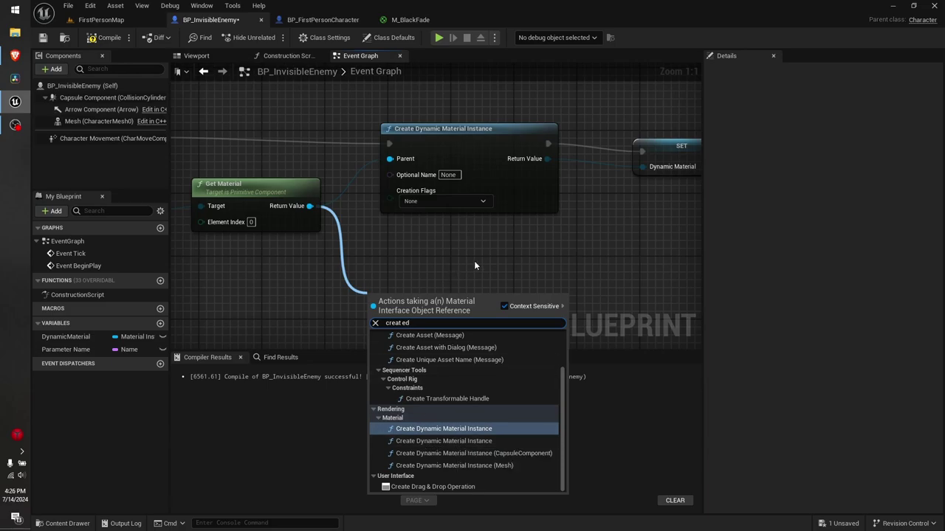
pyautogui.click(474, 261)
pyautogui.moveTo(455, 251); pyautogui.dragTo(293, 261, button='right')
pyautogui.moveTo(450, 216); pyautogui.dragTo(406, 216, button='right')
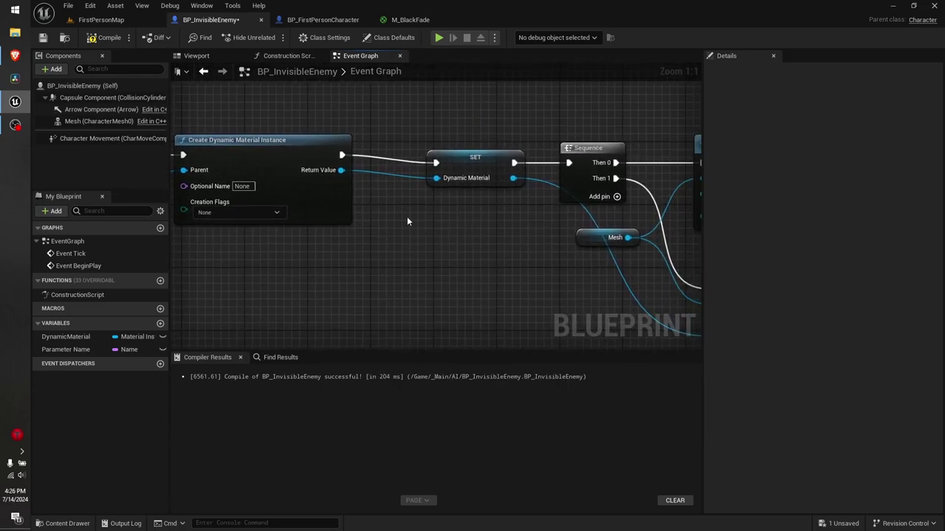
pyautogui.moveTo(341, 169); pyautogui.dragTo(445, 274)
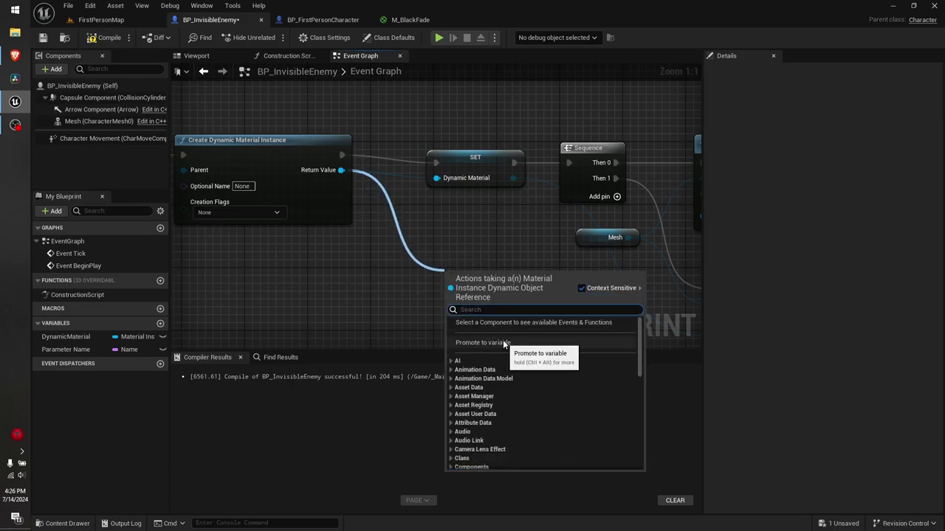
pyautogui.click(411, 283)
# Review the two Set Material nodes and switch to the enemy's Viewport preview.
pyautogui.moveTo(411, 283); pyautogui.dragTo(319, 216, button='right')
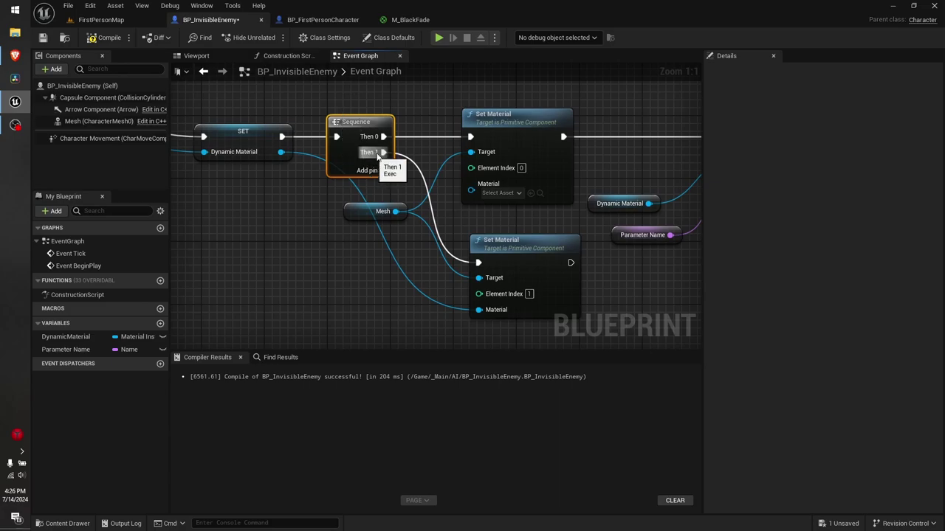
pyautogui.moveTo(447, 100); pyautogui.dragTo(343, 105, button='right')
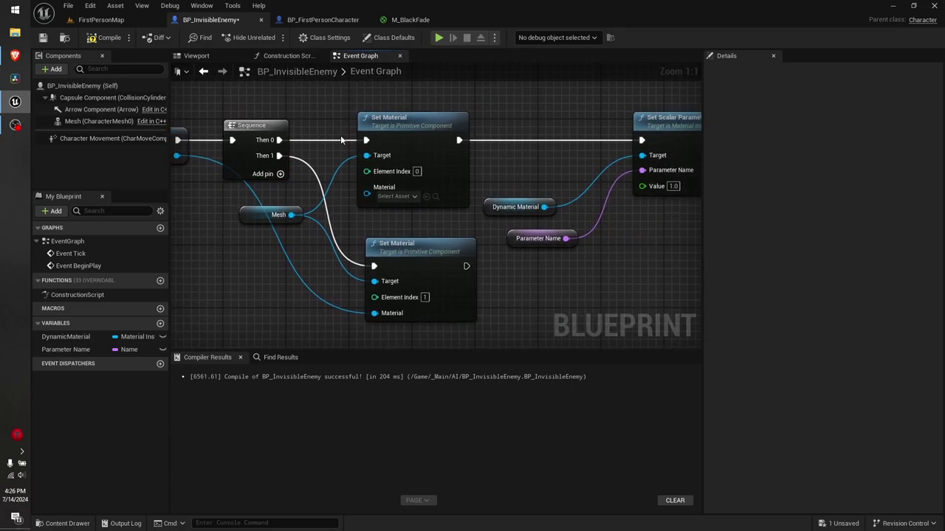
pyautogui.click(248, 218)
pyautogui.click(289, 272)
pyautogui.moveTo(289, 273); pyautogui.dragTo(265, 268, button='right')
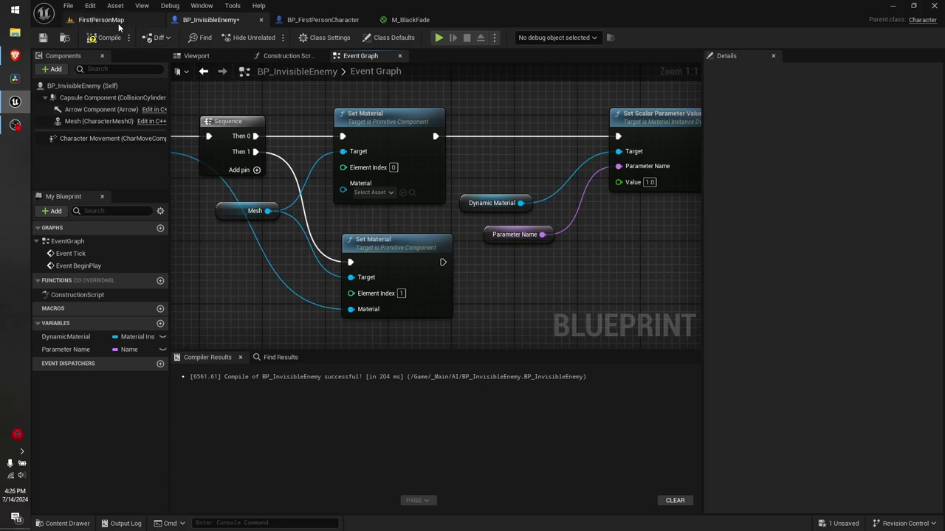
pyautogui.click(195, 55)
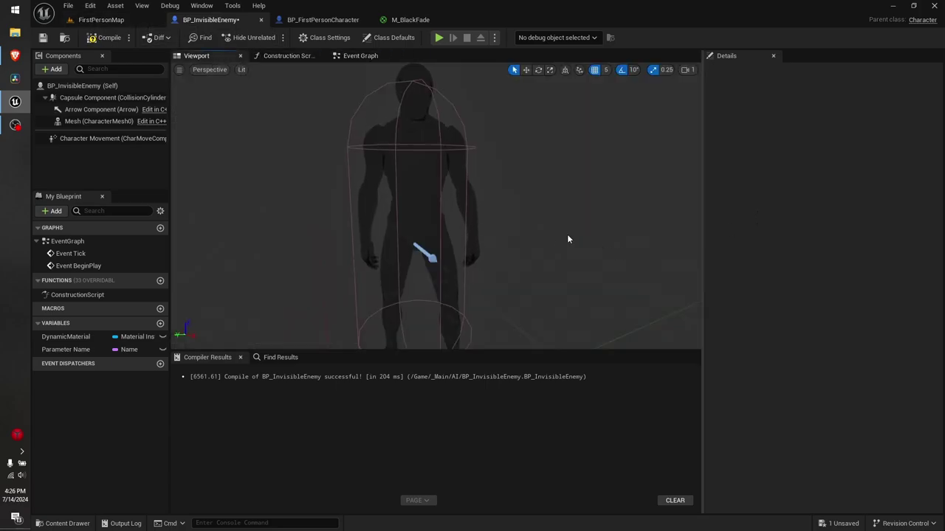
# Confirm the enemy mesh uses M_BlackFade on Element 0 and Element 1, then return to its Event Graph.
pyautogui.click(412, 165)
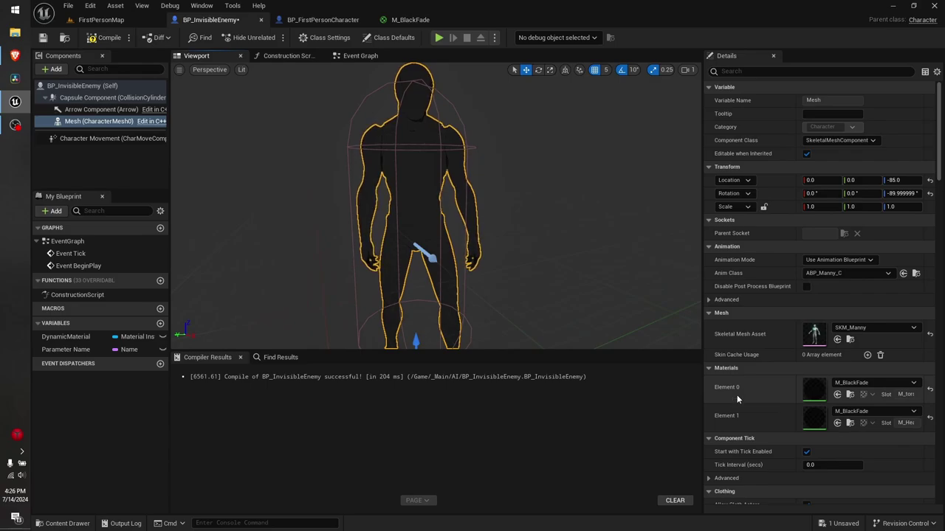
pyautogui.click(322, 20)
pyautogui.moveTo(373, 204); pyautogui.dragTo(435, 193, button='right')
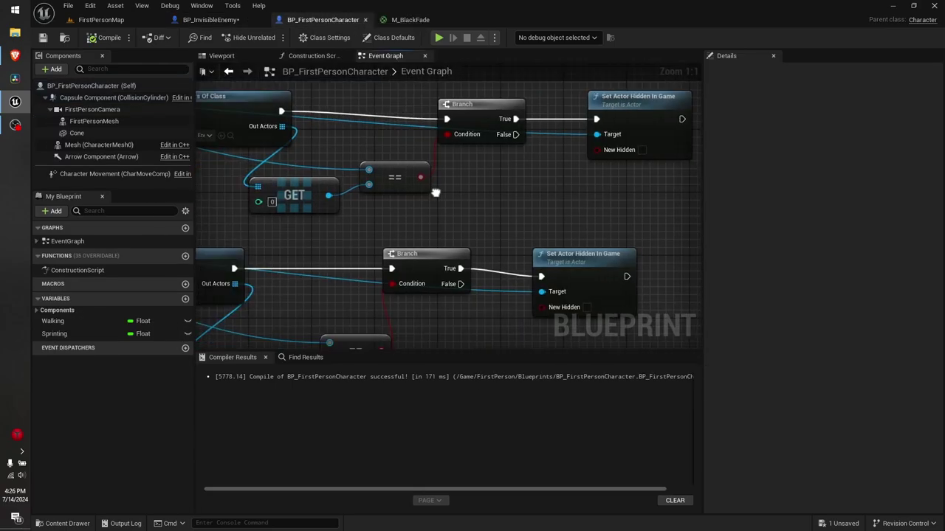
pyautogui.click(208, 21)
pyautogui.click(361, 56)
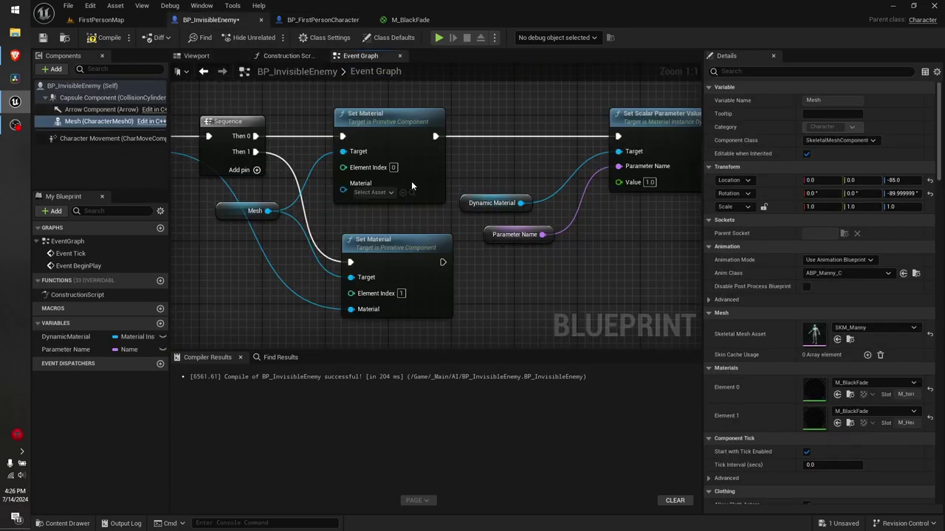
# Paste a copy of the Mesh node and add a Set Material node from it.
pyautogui.moveTo(349, 229); pyautogui.dragTo(381, 234, button='right')
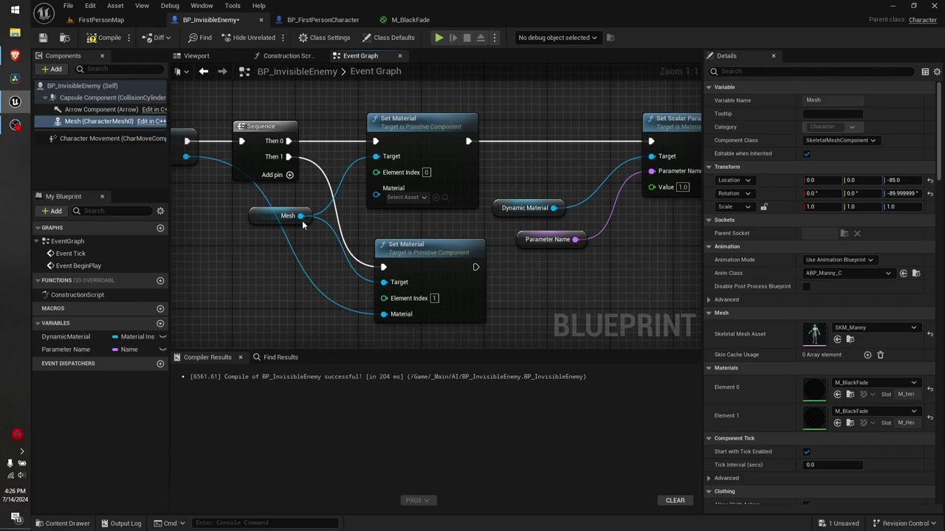
pyautogui.moveTo(290, 271)
pyautogui.mouseDown(button='right')
pyautogui.moveTo(335, 249)
pyautogui.moveTo(280, 198)
pyautogui.mouseUp(button='right')
pyautogui.click(331, 196)
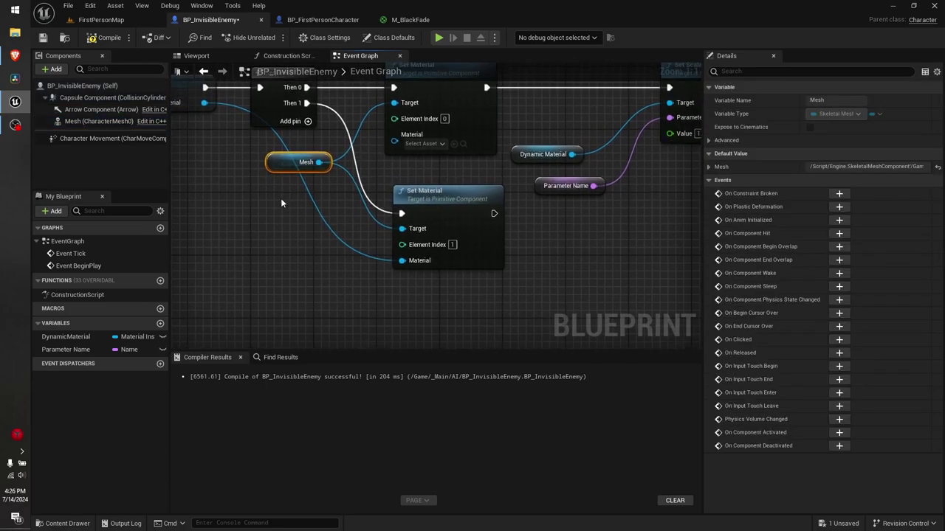
pyautogui.moveTo(306, 311); pyautogui.dragTo(310, 251, button='right')
pyautogui.hotkey('ctrl', 'v')
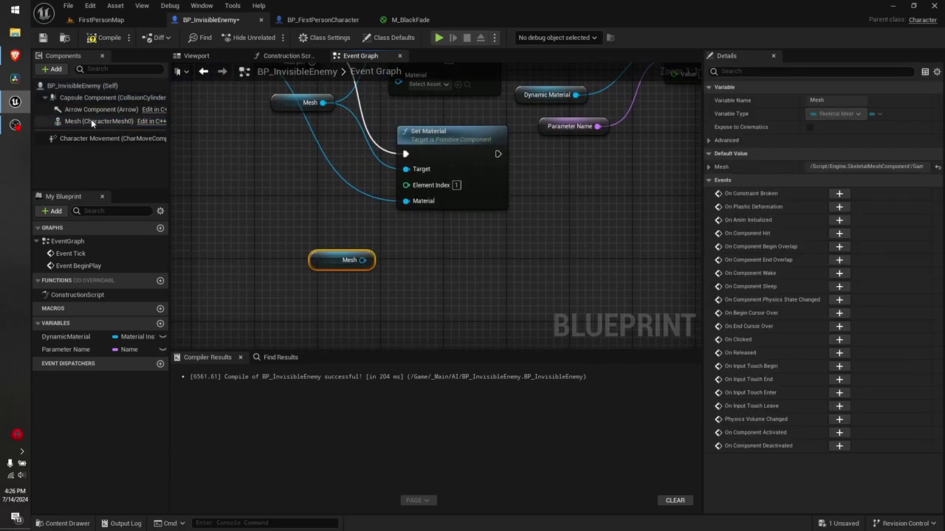
pyautogui.moveTo(362, 260); pyautogui.dragTo(445, 293)
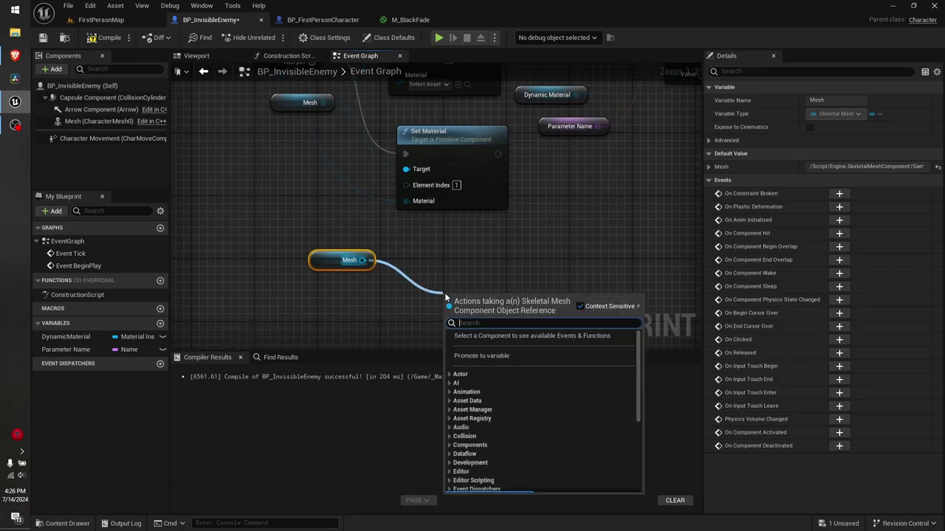
pyautogui.write('set a')
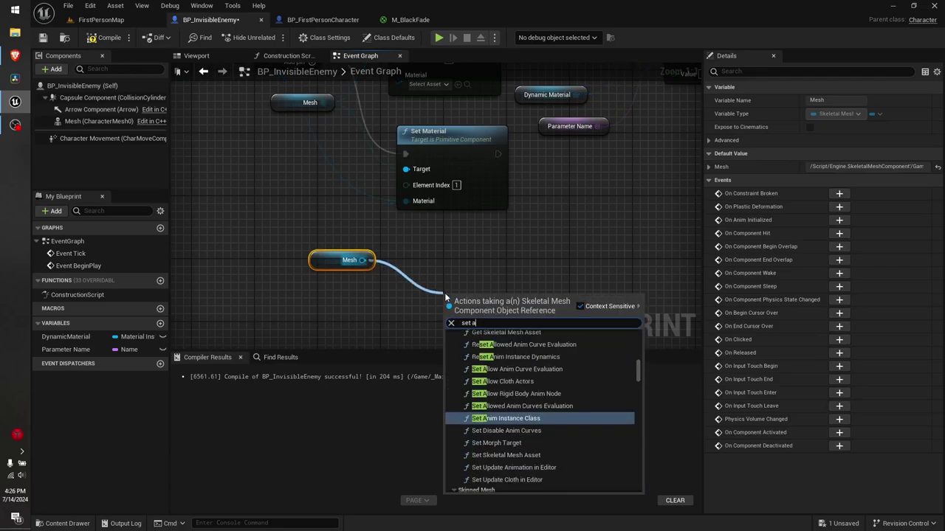
pyautogui.press('BackSpace')
pyautogui.write('material')
pyautogui.press('Return')
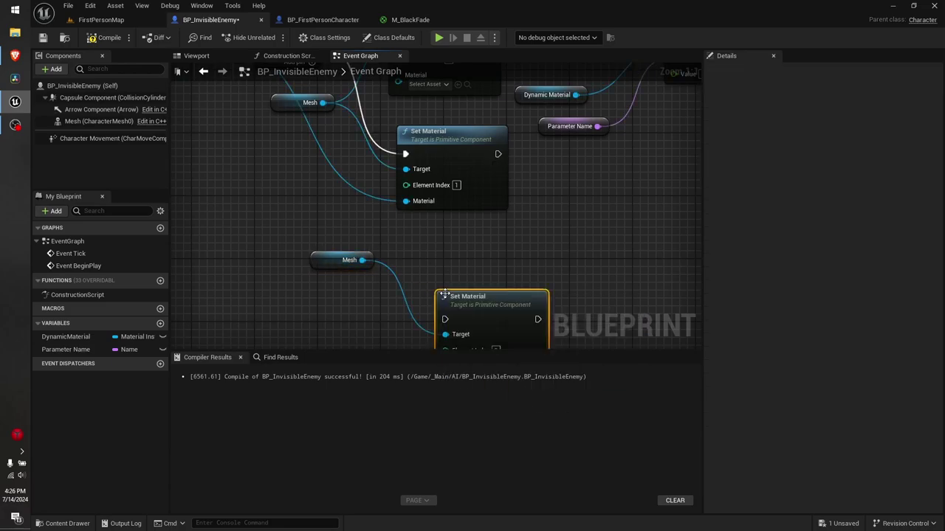
pyautogui.moveTo(444, 293)
pyautogui.mouseDown(button='right')
pyautogui.moveTo(418, 207)
pyautogui.moveTo(395, 294)
pyautogui.moveTo(396, 268)
pyautogui.moveTo(370, 328)
pyautogui.moveTo(372, 258)
pyautogui.moveTo(343, 211)
pyautogui.mouseUp(button='right')
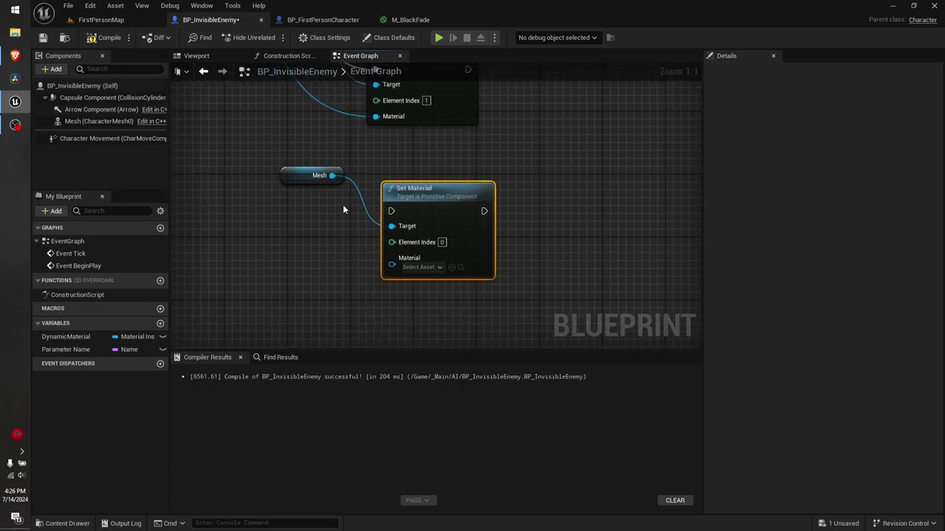
# Delete the newly added Mesh and Set Material nodes.
pyautogui.moveTo(362, 148); pyautogui.dragTo(552, 304, button='right')
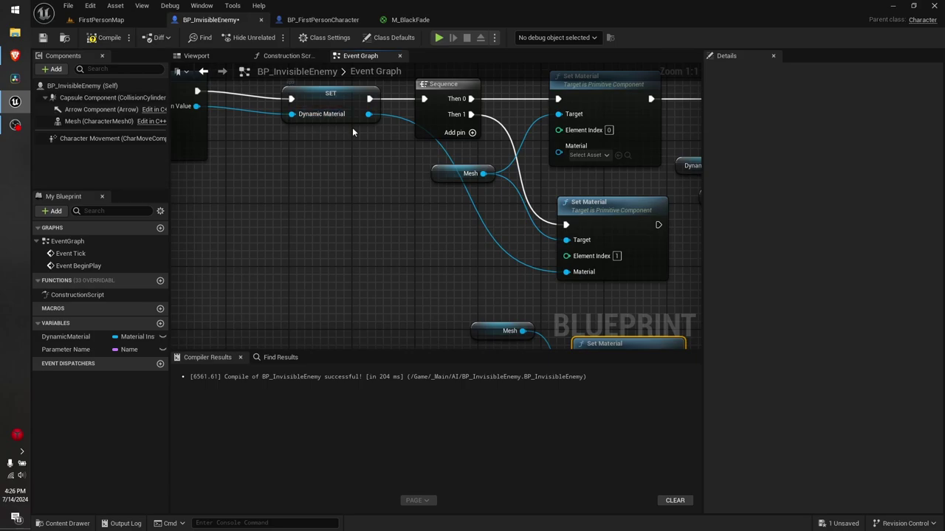
pyautogui.moveTo(572, 316); pyautogui.dragTo(468, 209, button='right')
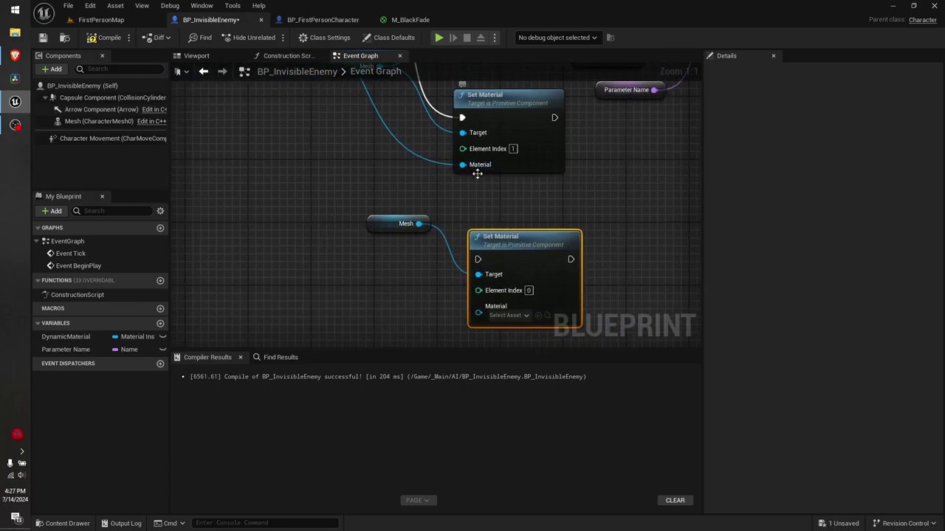
pyautogui.moveTo(370, 200); pyautogui.dragTo(559, 327)
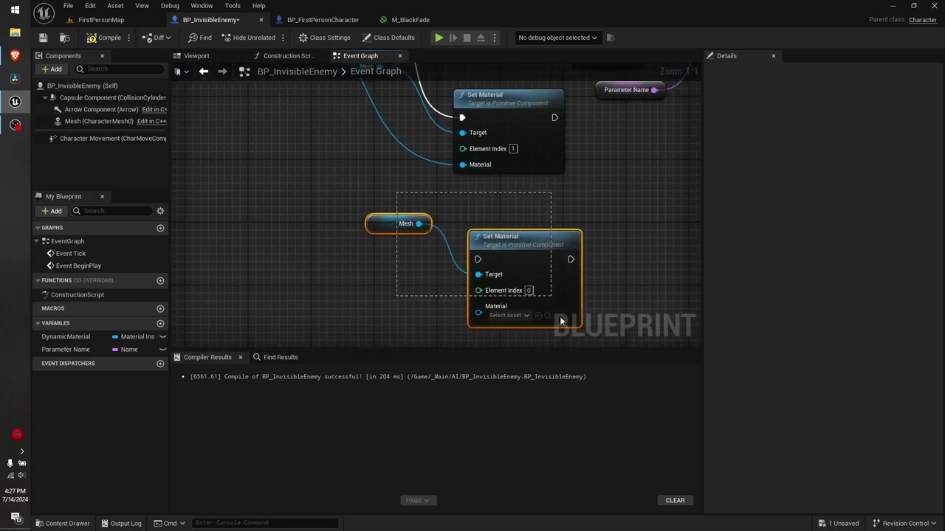
pyautogui.press('Delete')
pyautogui.moveTo(597, 215); pyautogui.dragTo(450, 347, button='right')
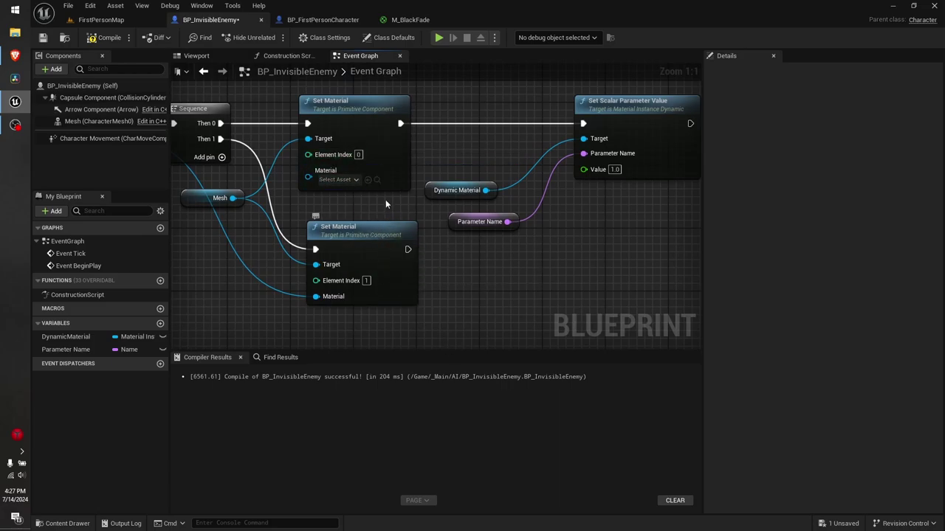
pyautogui.moveTo(548, 237)
pyautogui.mouseDown(button='right')
pyautogui.moveTo(485, 234)
pyautogui.moveTo(511, 249)
pyautogui.mouseUp(button='right')
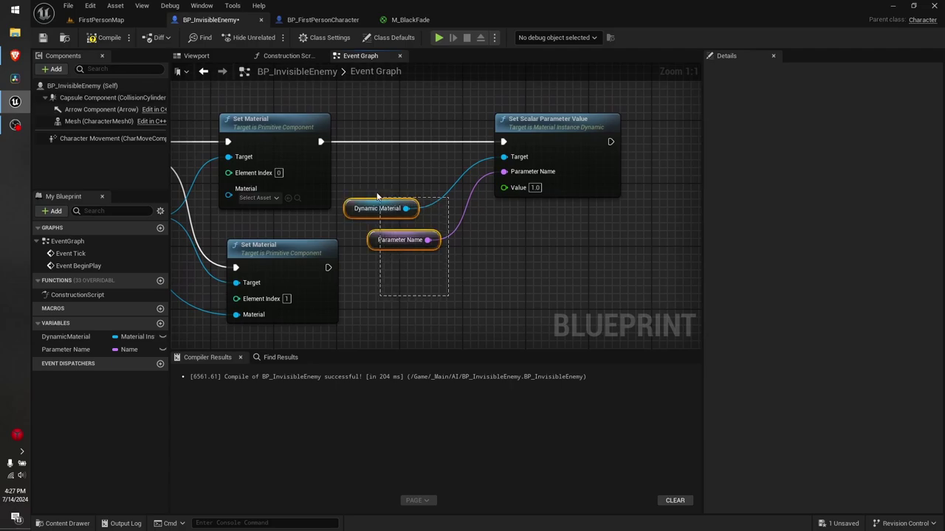
# Inspect the Dynamic Material node and confirm Parameter Name defaults to Opacity.
pyautogui.moveTo(458, 289); pyautogui.dragTo(382, 208)
pyautogui.click(526, 229)
pyautogui.moveTo(526, 229); pyautogui.dragTo(485, 241, button='right')
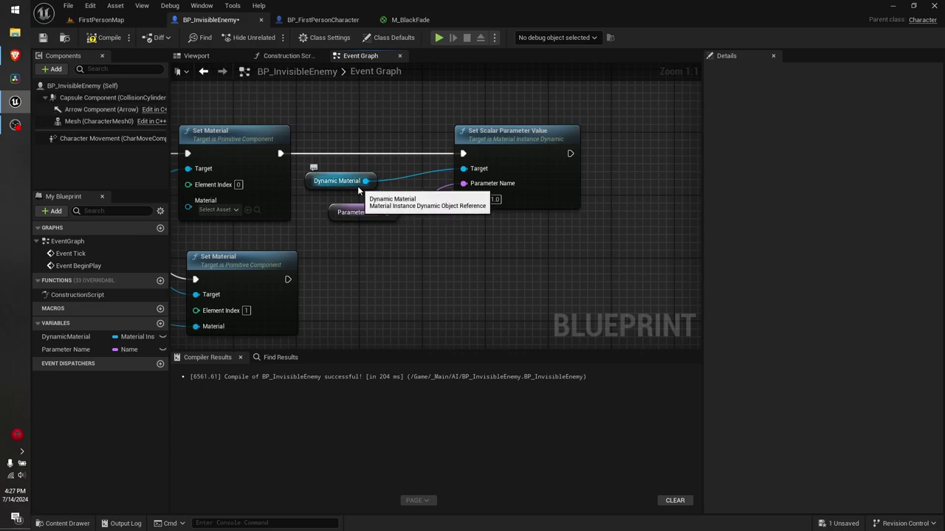
pyautogui.click(347, 190)
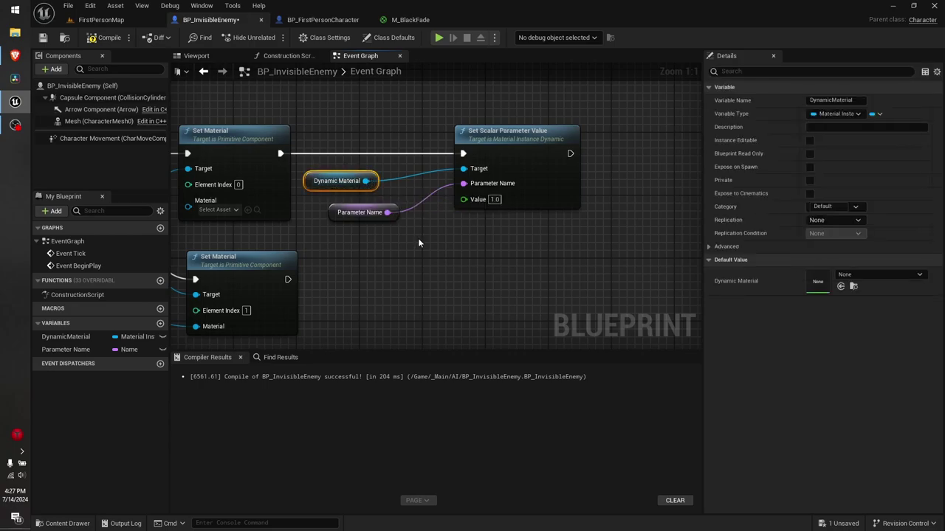
pyautogui.click(417, 255)
pyautogui.click(353, 213)
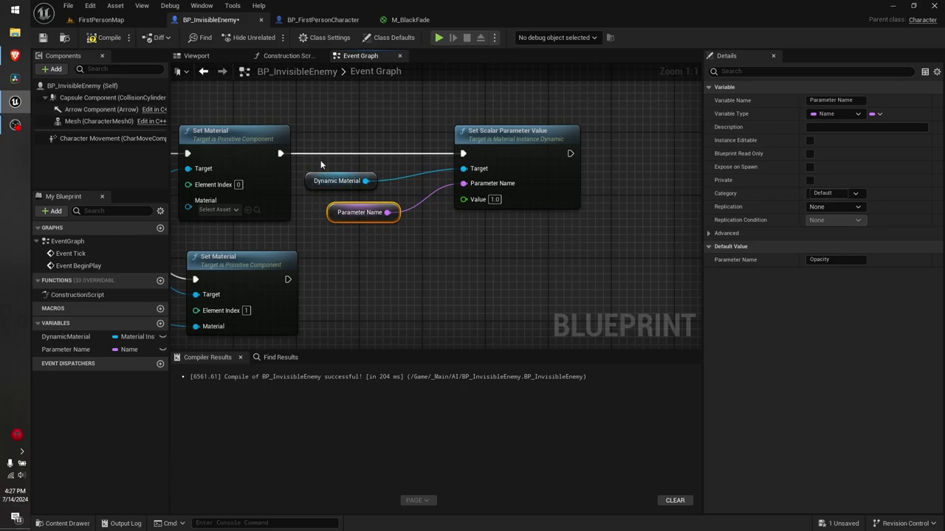
pyautogui.moveTo(318, 157)
pyautogui.mouseDown()
pyautogui.moveTo(342, 194)
pyautogui.moveTo(391, 192)
pyautogui.mouseUp()
# In M_BlackFade, select the Opacity parameter's full name.
pyautogui.click(439, 20)
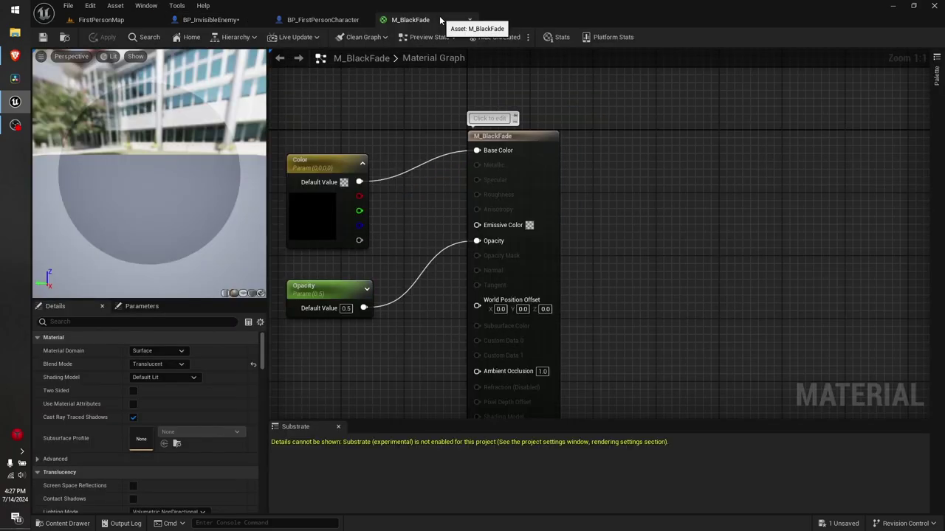
pyautogui.click(290, 292)
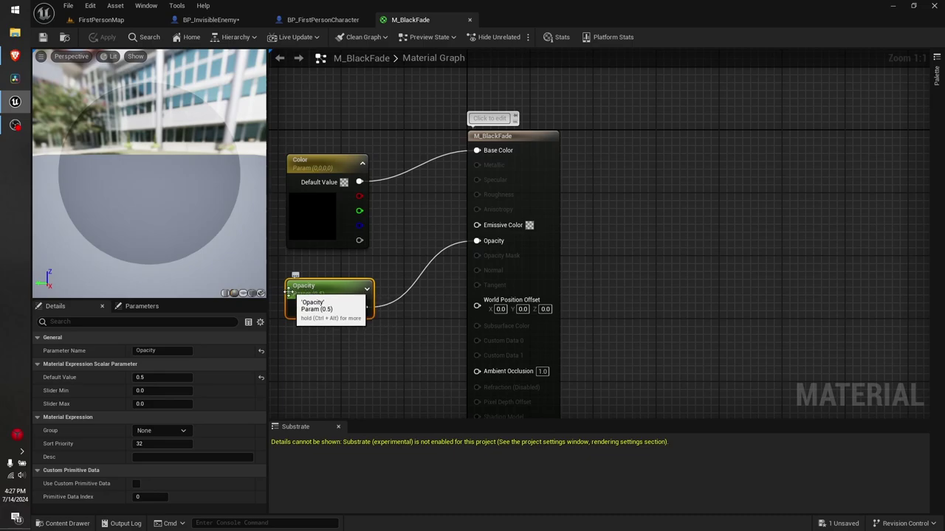
pyautogui.click(150, 351)
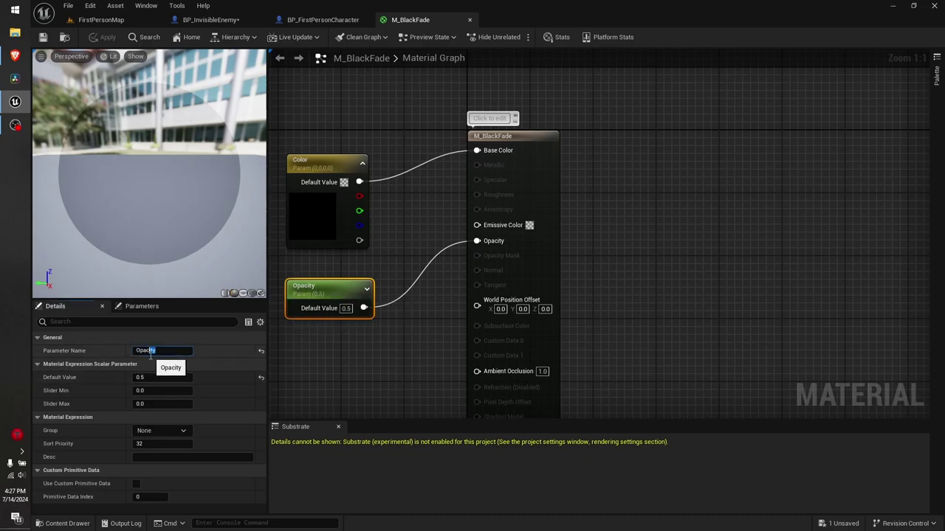
pyautogui.moveTo(150, 355); pyautogui.dragTo(122, 359)
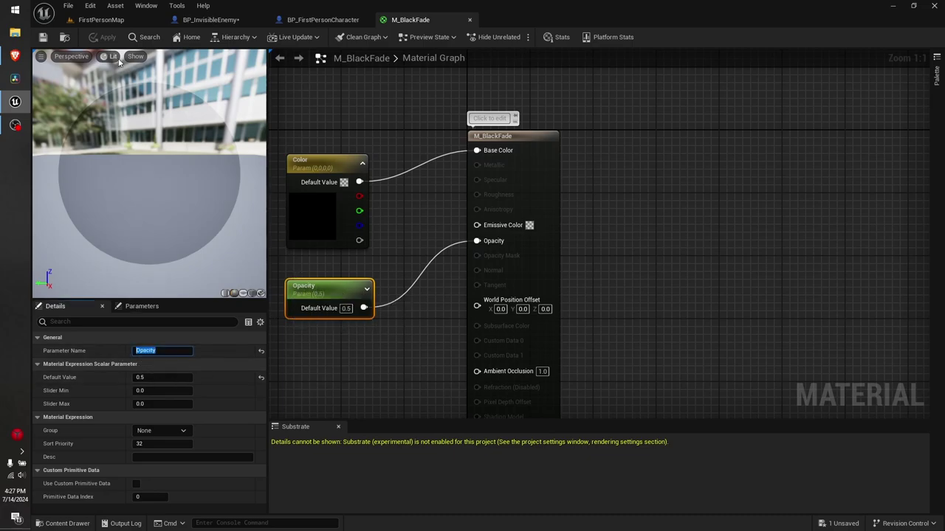
# Fly around the enemy in FirstPersonMap, then edit the Set Scalar Parameter Value's 1.0 value.
pyautogui.click(209, 19)
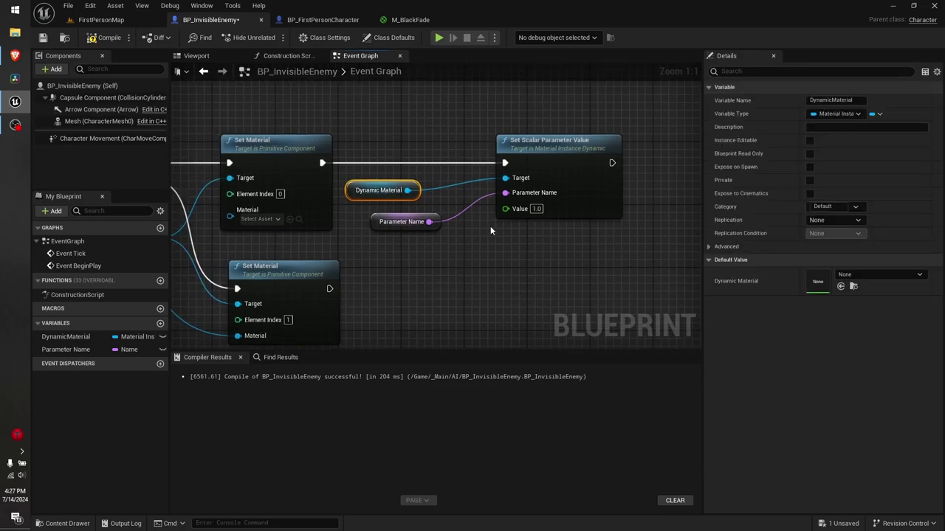
pyautogui.click(101, 19)
pyautogui.moveTo(347, 222); pyautogui.dragTo(413, 221, button='right')
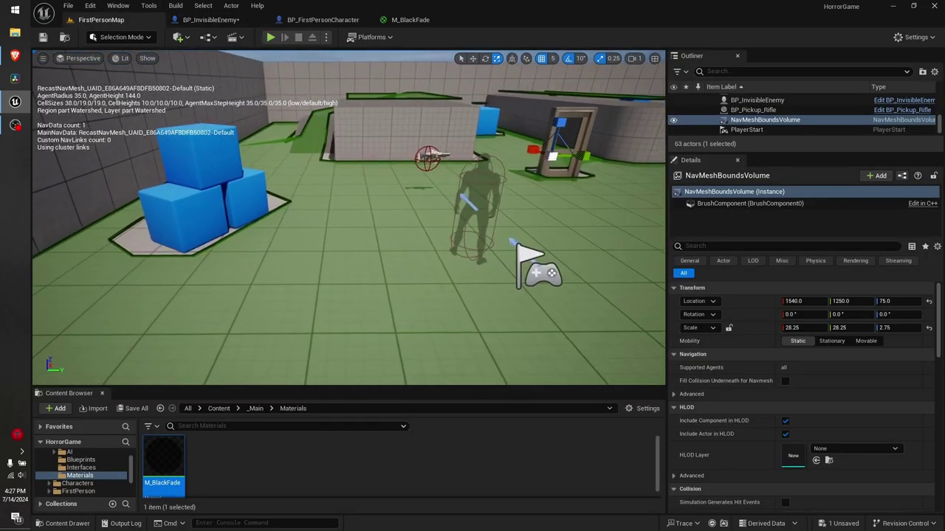
pyautogui.moveTo(347, 221)
pyautogui.mouseDown(button='right')
pyautogui.moveTo(295, 221)
pyautogui.moveTo(325, 222)
pyautogui.mouseUp(button='right')
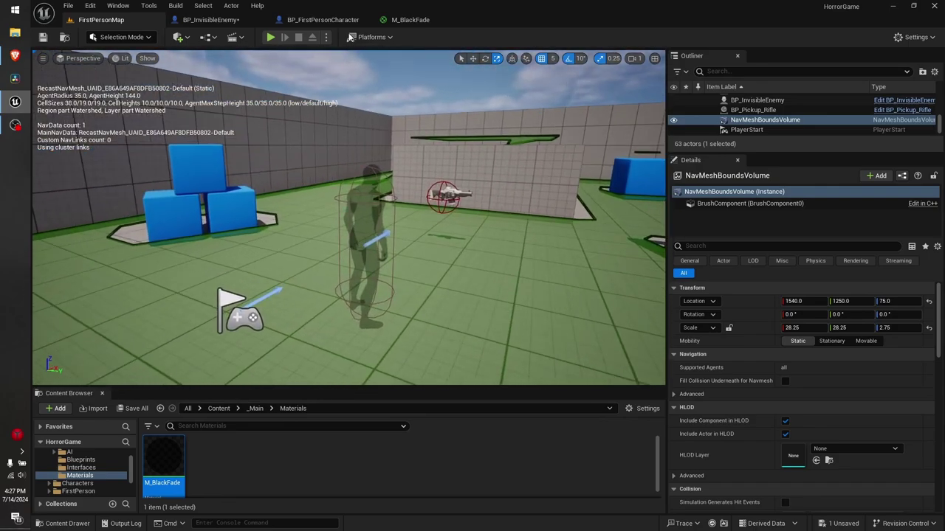
pyautogui.click(214, 19)
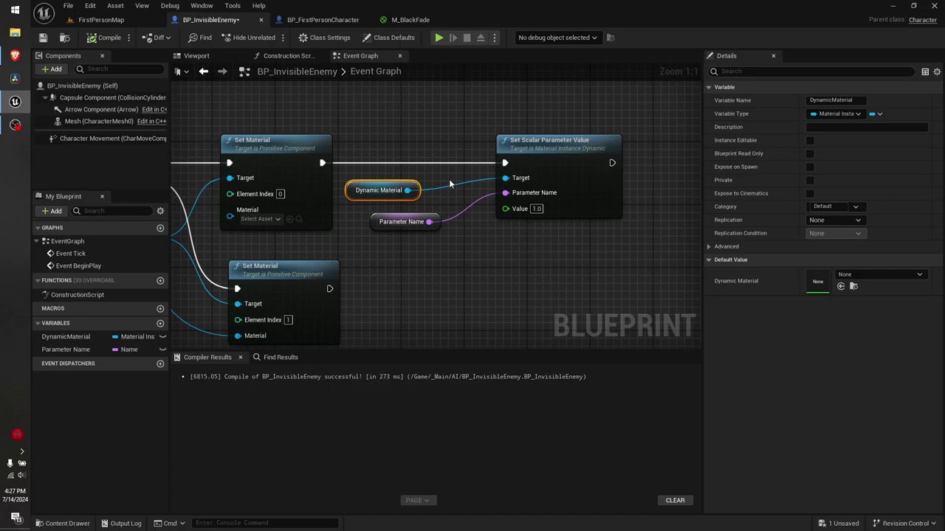
pyautogui.click(535, 208)
pyautogui.click(124, 22)
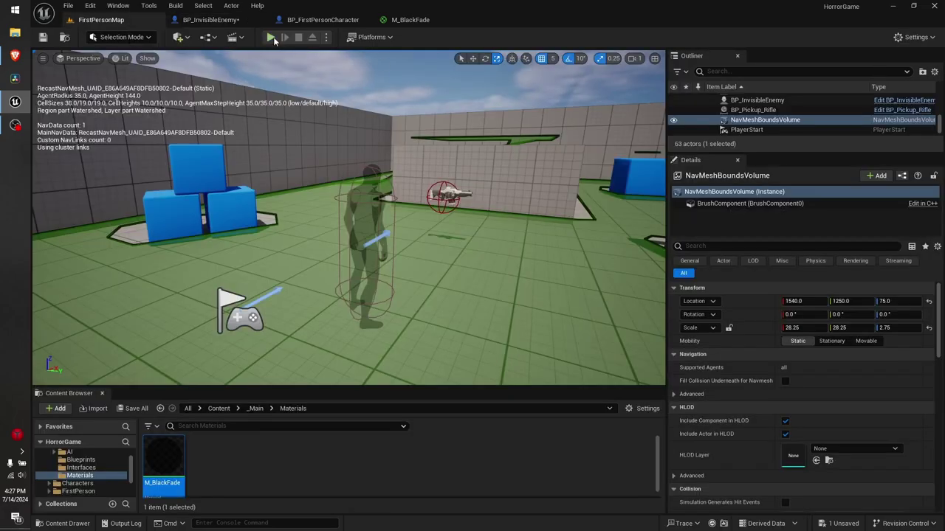
pyautogui.click(272, 38)
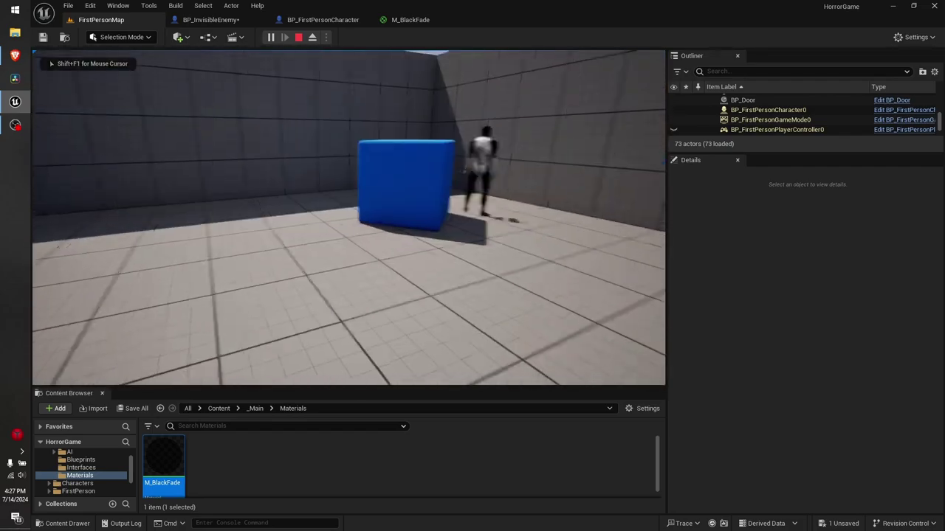
pyautogui.press('Escape')
# Connect the SET Dynamic Material output to the first Set Material's Material input, then compile BP_InvisibleEnemy.
pyautogui.click(211, 20)
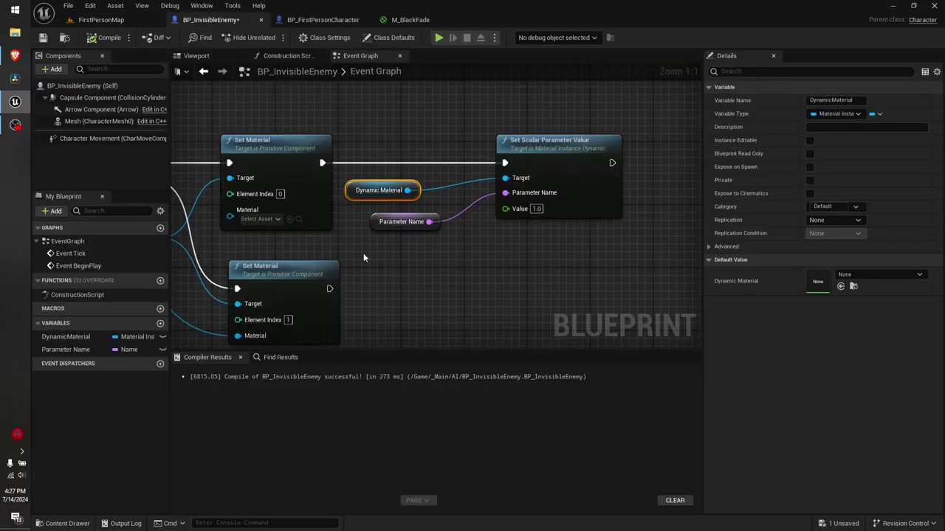
pyautogui.moveTo(363, 257)
pyautogui.mouseDown(button='right')
pyautogui.moveTo(694, 251)
pyautogui.moveTo(609, 240)
pyautogui.moveTo(299, 265)
pyautogui.mouseUp(button='right')
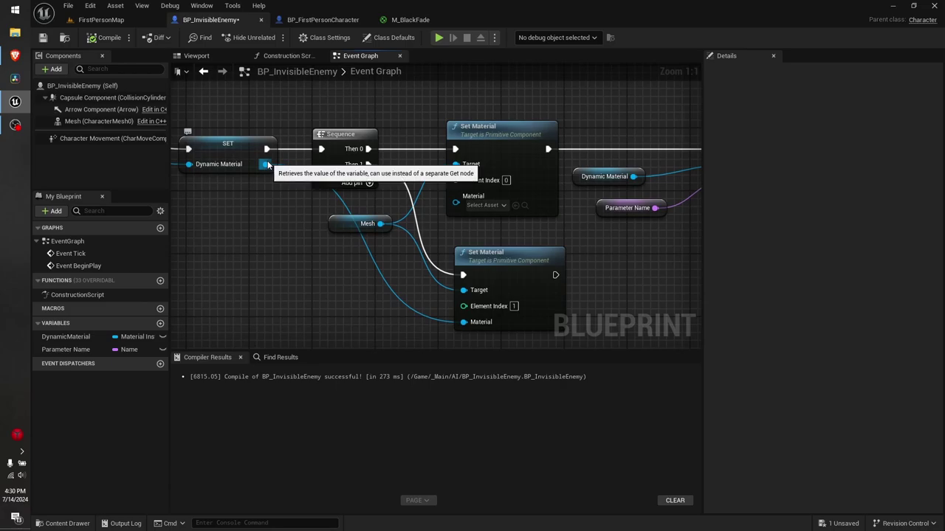
pyautogui.moveTo(266, 164)
pyautogui.mouseDown()
pyautogui.moveTo(476, 206)
pyautogui.moveTo(465, 197)
pyautogui.mouseUp()
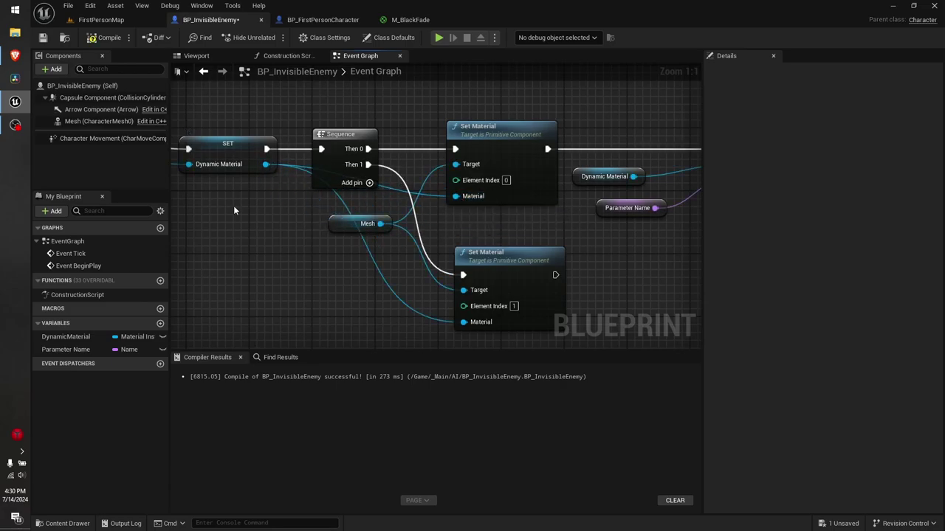
pyautogui.click(107, 38)
# Play the level, walk across the arena up to the black enemy, then back away.
pyautogui.click(438, 43)
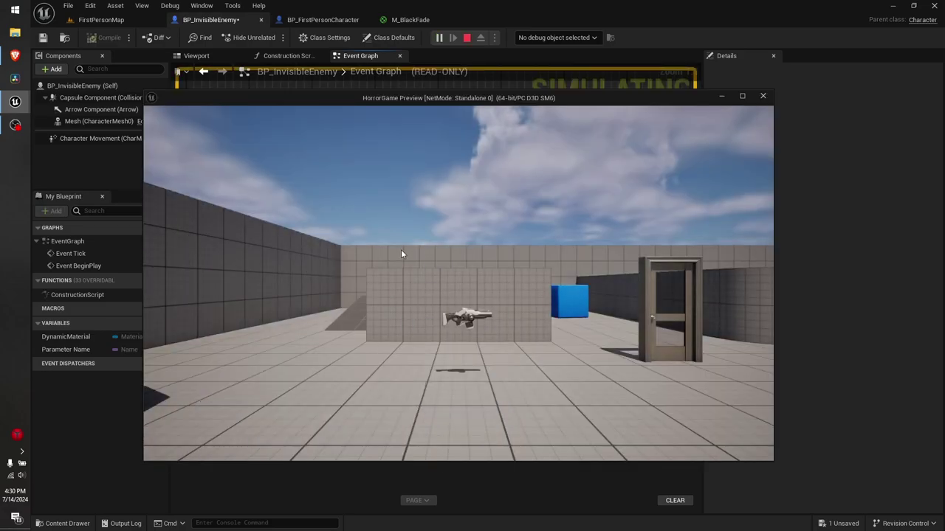
pyautogui.press('w')
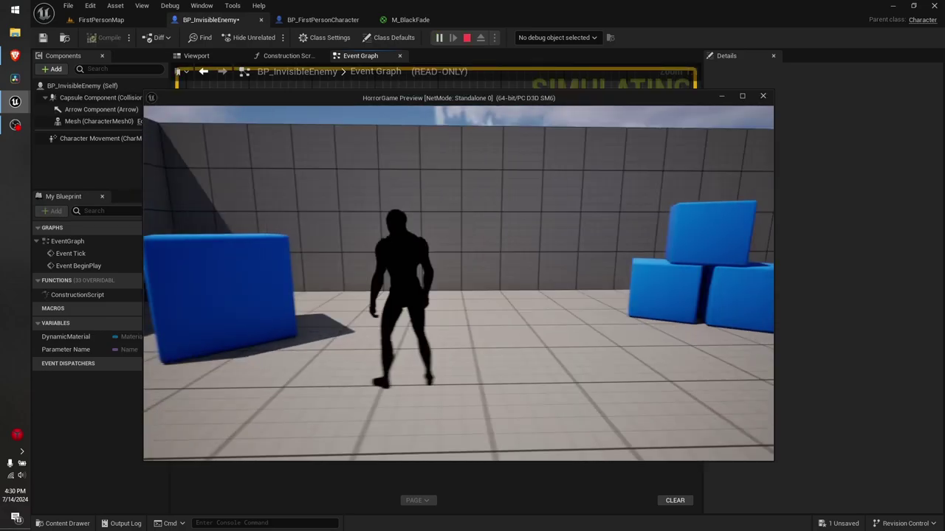
pyautogui.press('w')
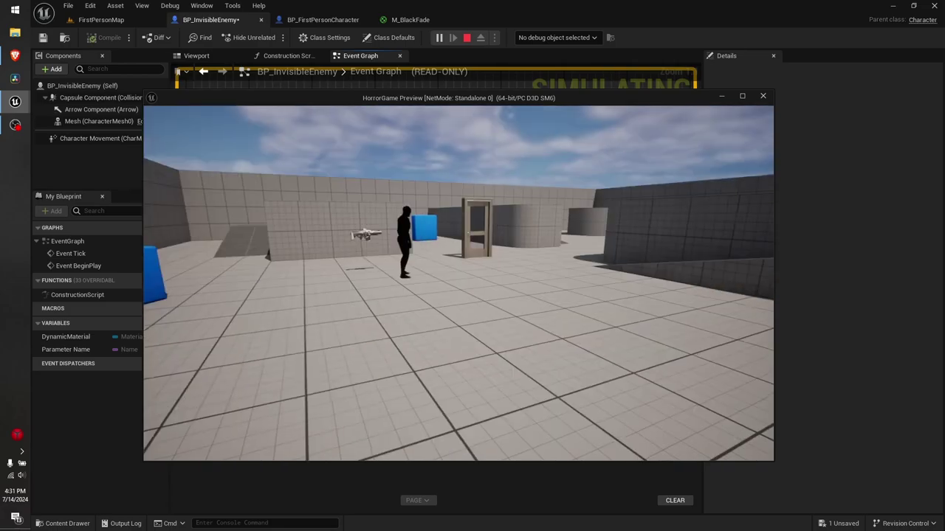
pyautogui.press('w')
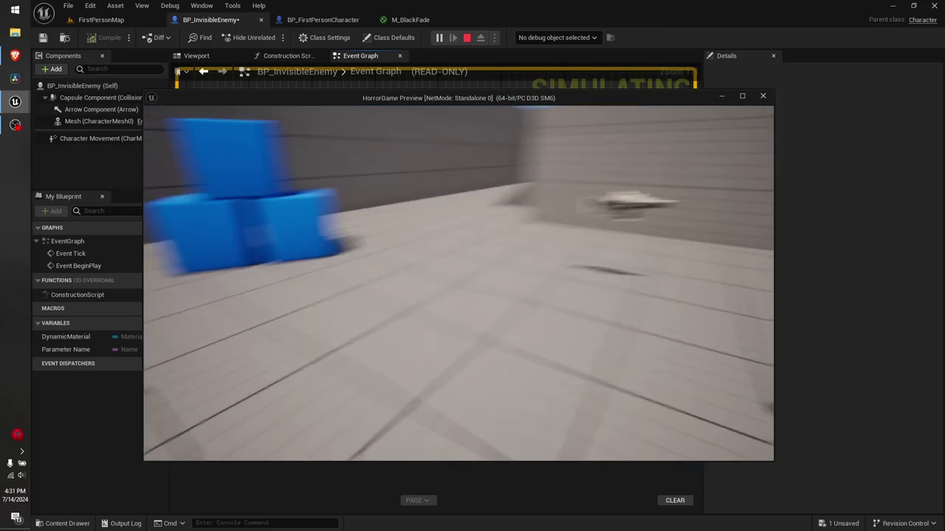
pyautogui.press('w')
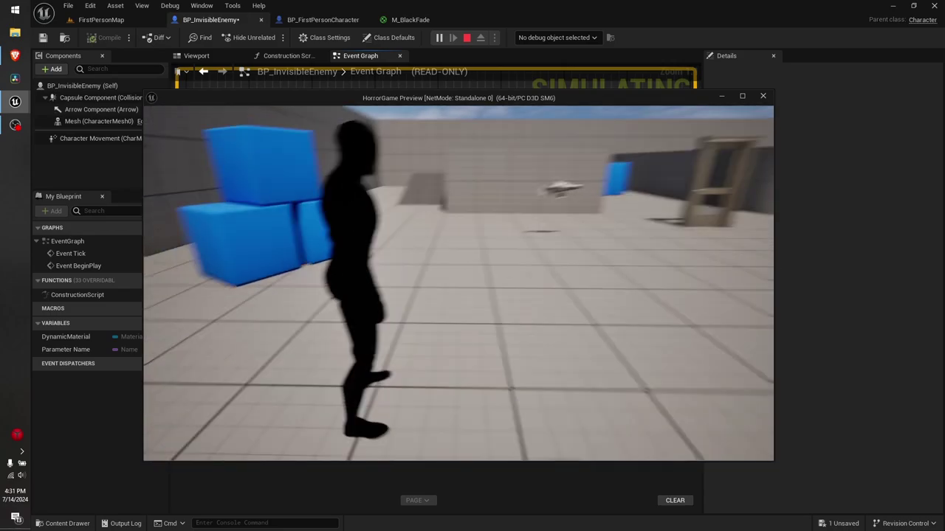
pyautogui.press('w')
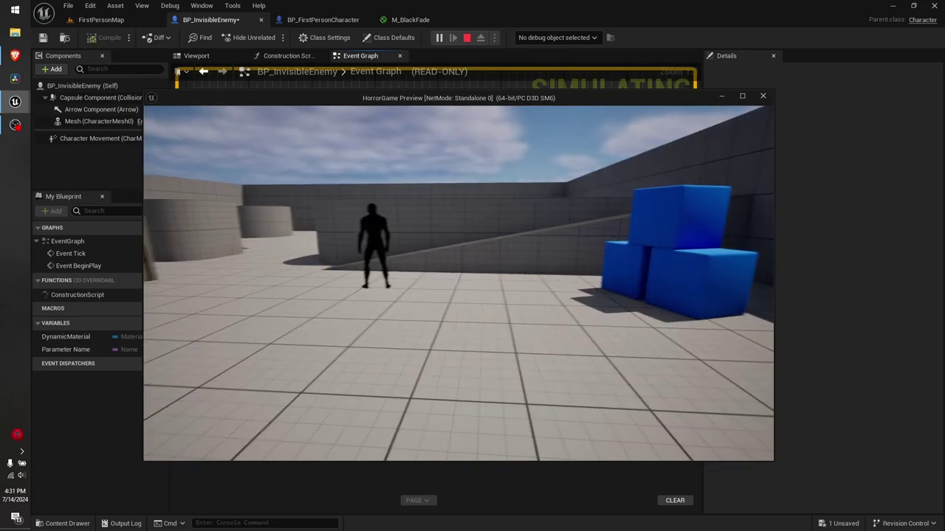
pyautogui.press('w')
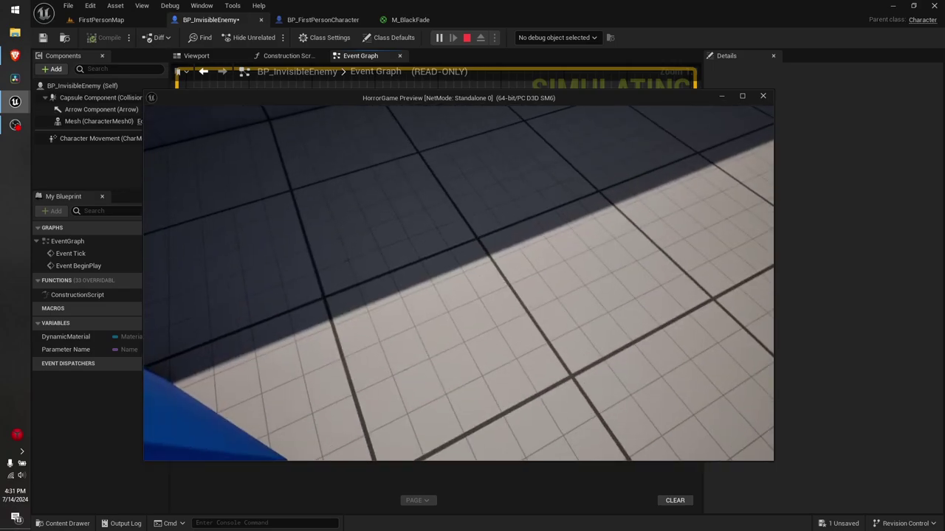
pyautogui.press('s')
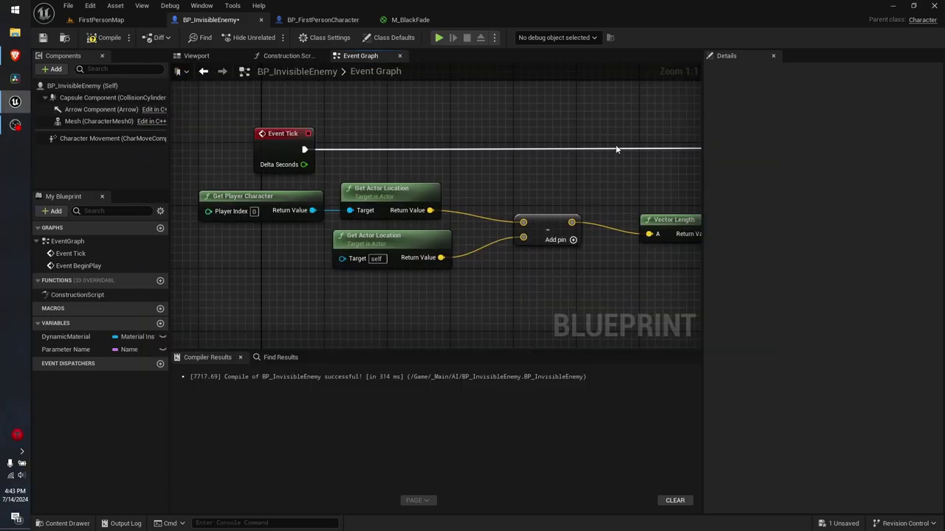
pyautogui.scroll(-3, 576, 159)
# Bring the Event Tick node into view and box-select it in BP_InvisibleEnemy's Event Graph.
pyautogui.scroll(-5, 516, 174)
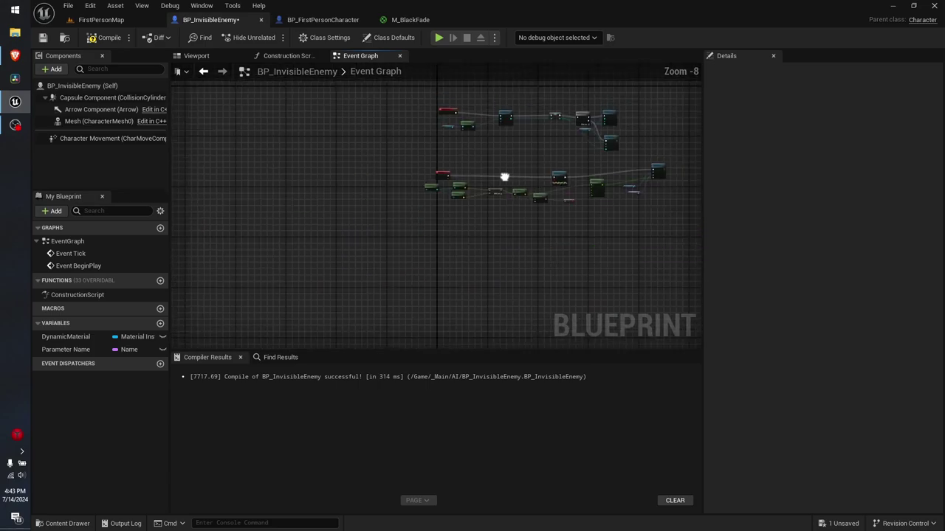
pyautogui.scroll(2, 473, 199)
pyautogui.scroll(2, 465, 198)
pyautogui.moveTo(466, 198)
pyautogui.mouseDown(button='right')
pyautogui.moveTo(548, 194)
pyautogui.moveTo(479, 171)
pyautogui.moveTo(544, 152)
pyautogui.mouseUp(button='right')
pyautogui.scroll(4, 544, 152)
pyautogui.moveTo(346, 152); pyautogui.dragTo(434, 154, button='right')
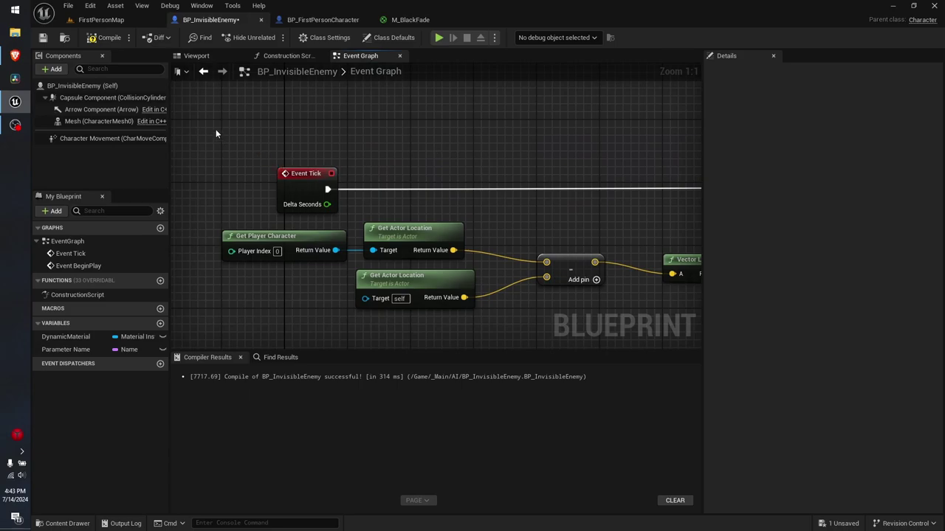
pyautogui.moveTo(218, 129); pyautogui.dragTo(338, 211)
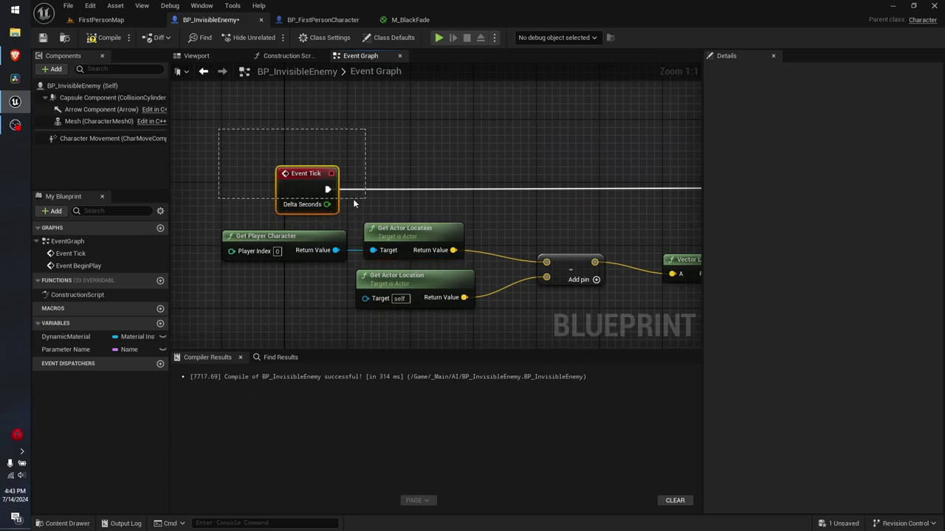
pyautogui.moveTo(310, 176)
pyautogui.mouseDown()
pyautogui.moveTo(328, 191)
pyautogui.moveTo(303, 167)
pyautogui.mouseUp()
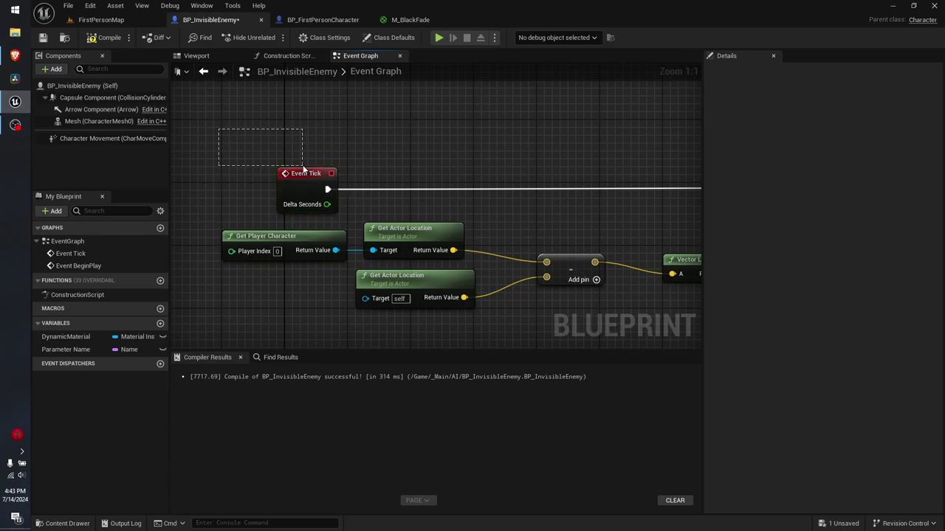
pyautogui.click(373, 169)
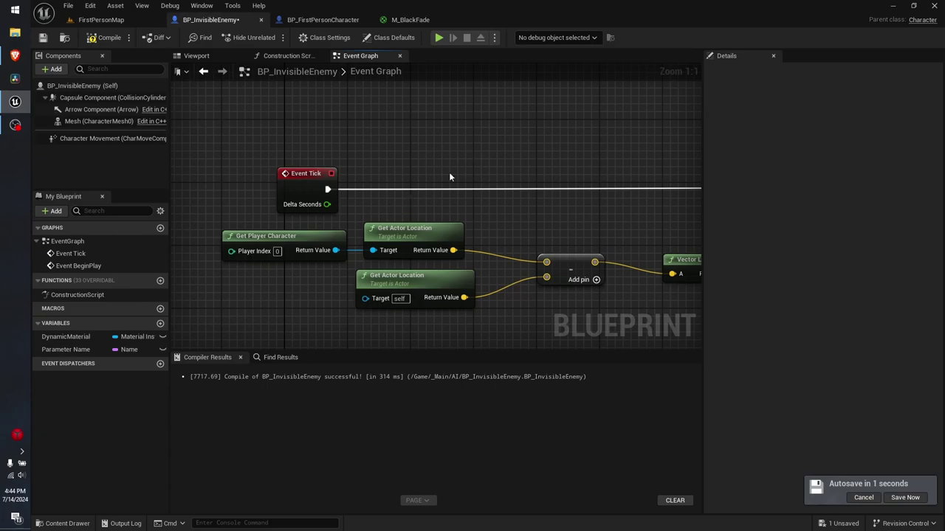
# Check the Subtract, Vector Length, Get Player Character and both Get Actor Location nodes.
pyautogui.moveTo(448, 176)
pyautogui.mouseDown(button='right')
pyautogui.moveTo(434, 162)
pyautogui.moveTo(493, 124)
pyautogui.mouseUp(button='right')
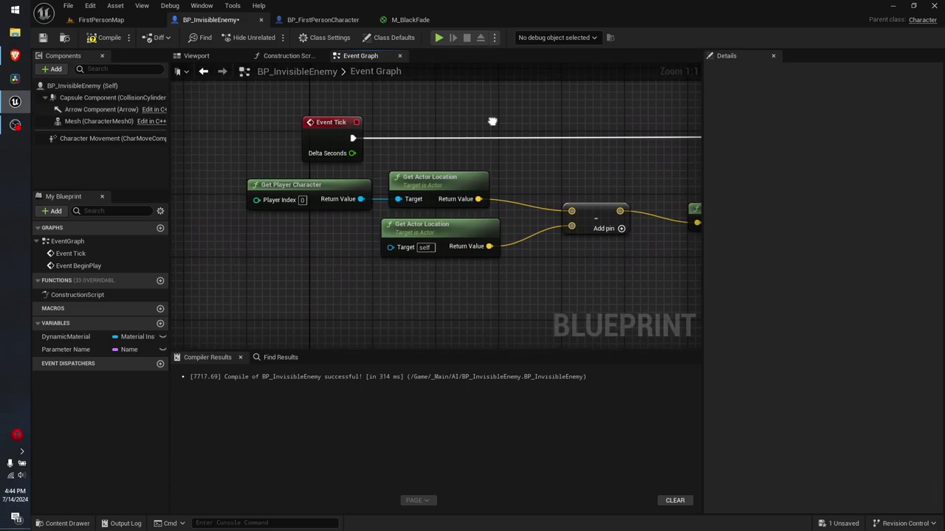
pyautogui.moveTo(559, 137)
pyautogui.mouseDown(button='right')
pyautogui.moveTo(522, 100)
pyautogui.moveTo(499, 175)
pyautogui.mouseUp(button='right')
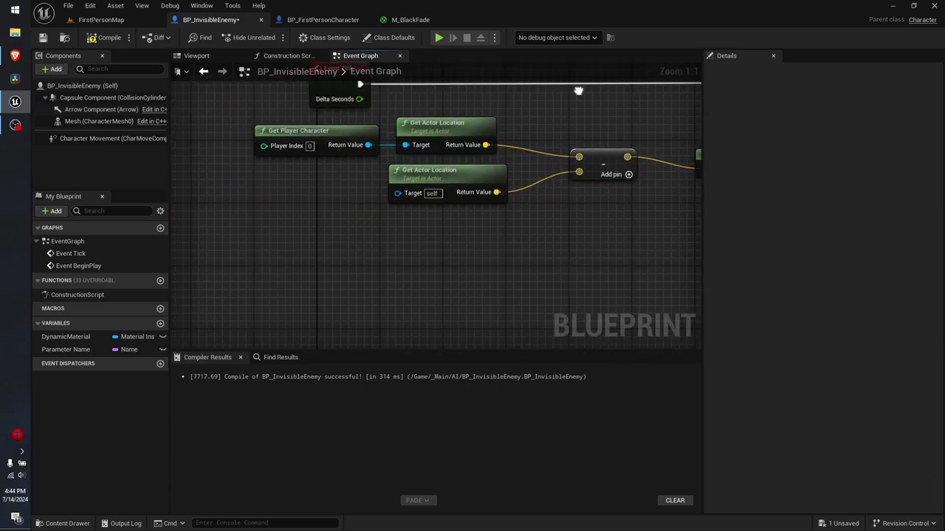
pyautogui.moveTo(493, 152); pyautogui.dragTo(643, 270)
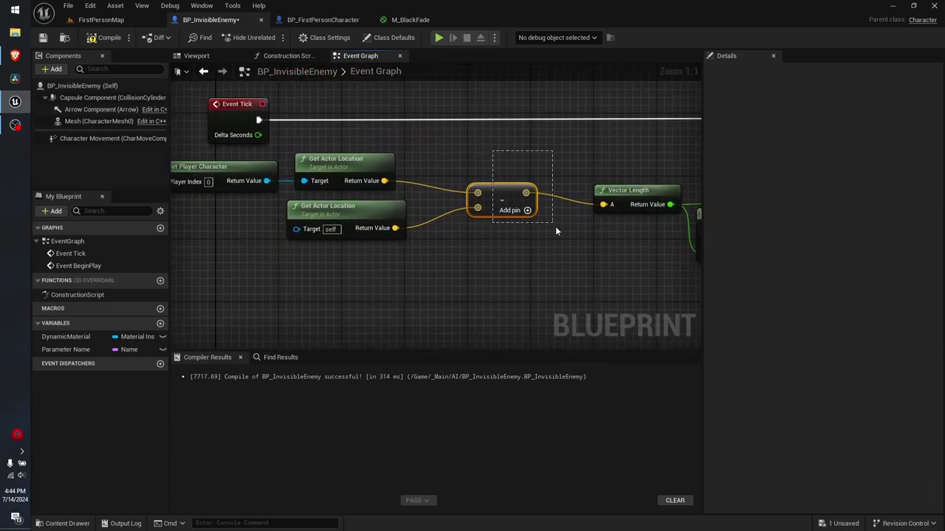
pyautogui.click(646, 238)
pyautogui.moveTo(508, 260); pyautogui.dragTo(546, 264, button='right')
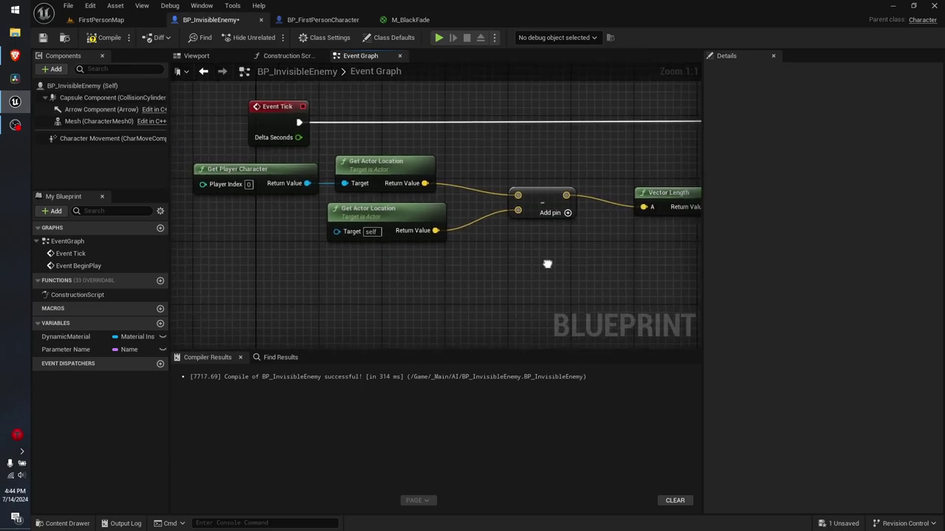
pyautogui.click(254, 182)
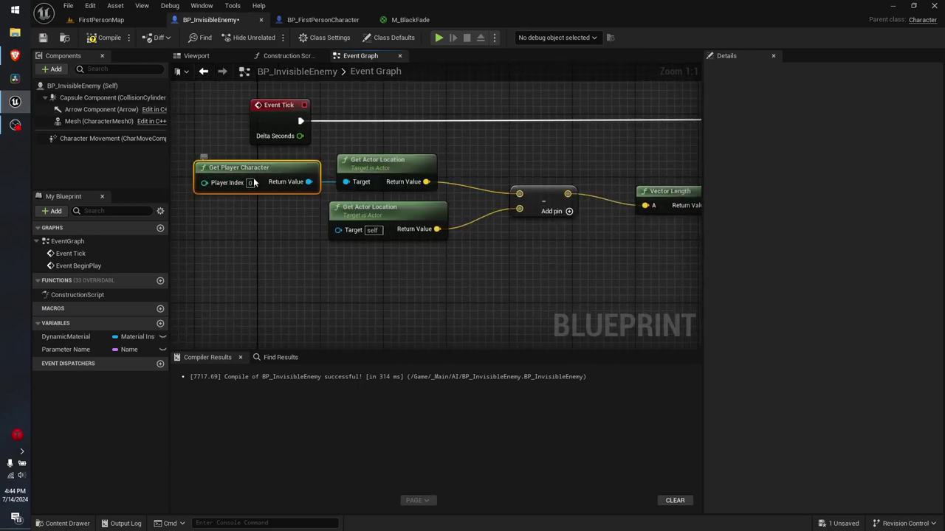
pyautogui.click(394, 166)
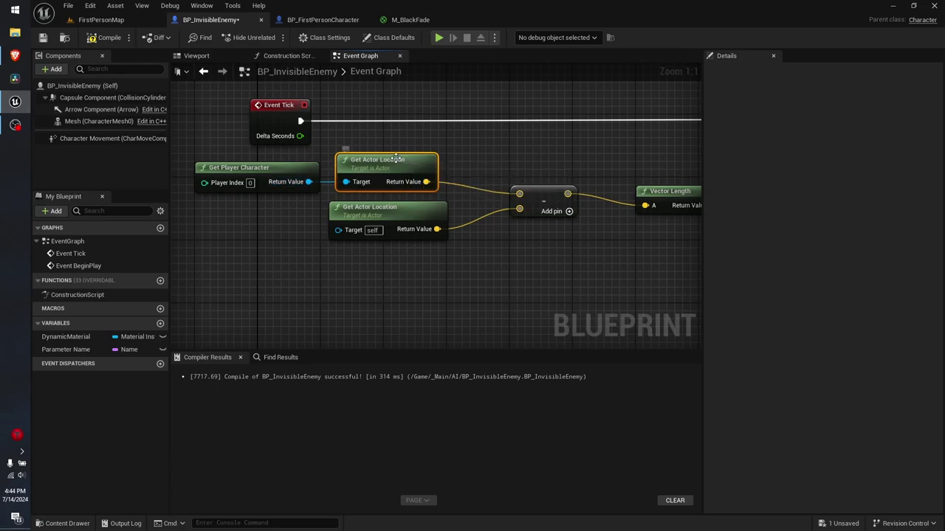
pyautogui.moveTo(474, 248)
pyautogui.mouseDown()
pyautogui.moveTo(269, 211)
pyautogui.moveTo(233, 236)
pyautogui.moveTo(280, 225)
pyautogui.moveTo(264, 220)
pyautogui.mouseUp()
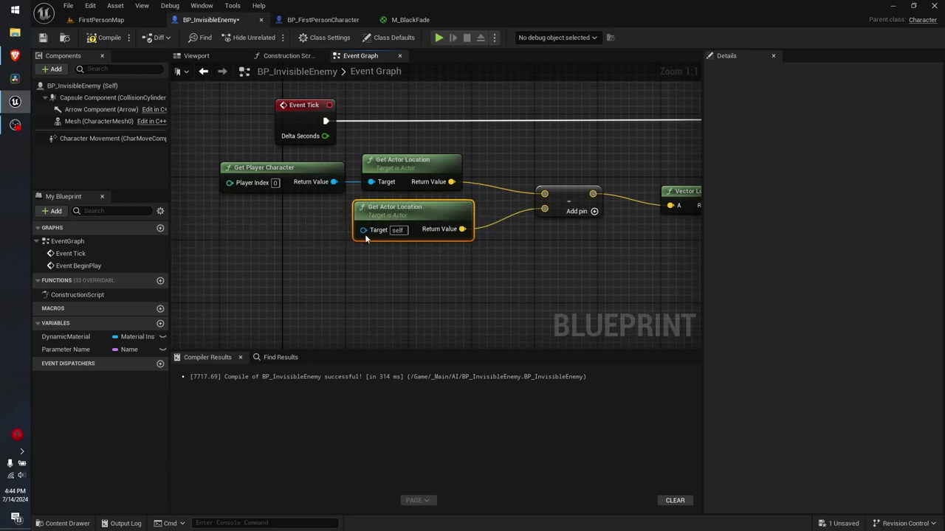
# Nudge the Vector Length node left and review the Print String and Format Text nodes.
pyautogui.moveTo(553, 208); pyautogui.dragTo(424, 201, button='right')
pyautogui.click(424, 201)
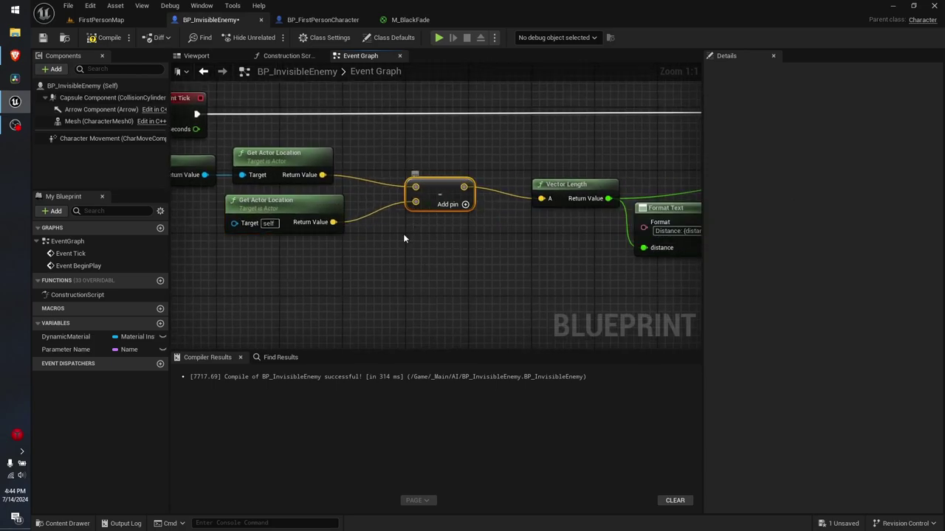
pyautogui.moveTo(515, 222); pyautogui.dragTo(419, 213, button='right')
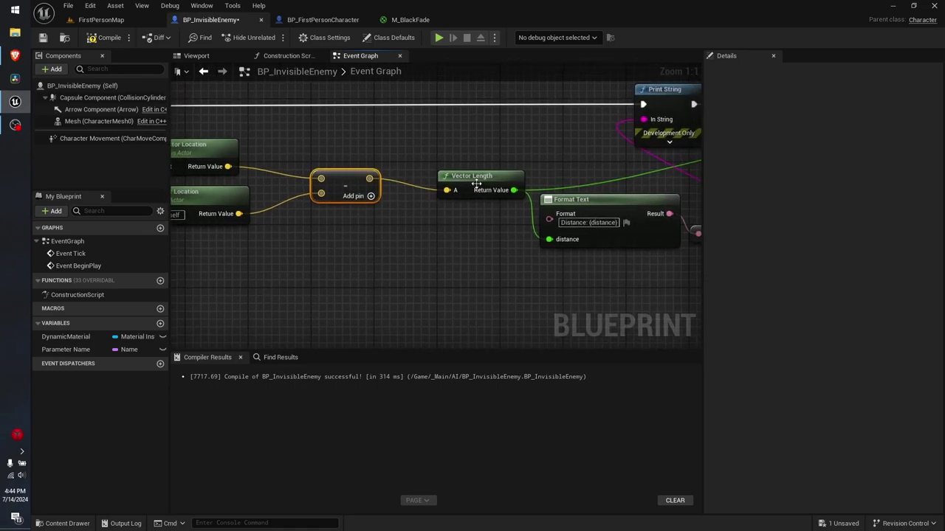
pyautogui.moveTo(492, 190); pyautogui.dragTo(468, 191)
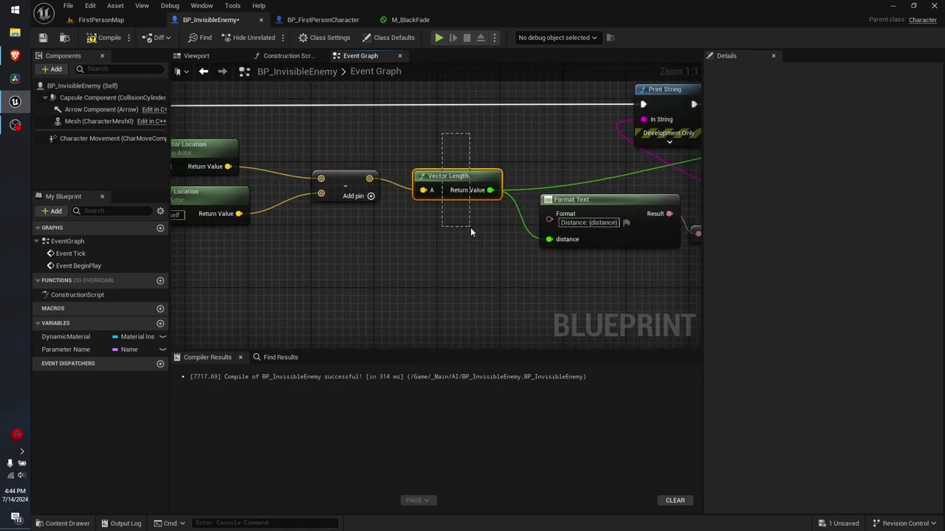
pyautogui.moveTo(470, 231); pyautogui.dragTo(471, 204)
pyautogui.moveTo(491, 258)
pyautogui.mouseDown(button='right')
pyautogui.moveTo(358, 239)
pyautogui.moveTo(263, 273)
pyautogui.mouseUp(button='right')
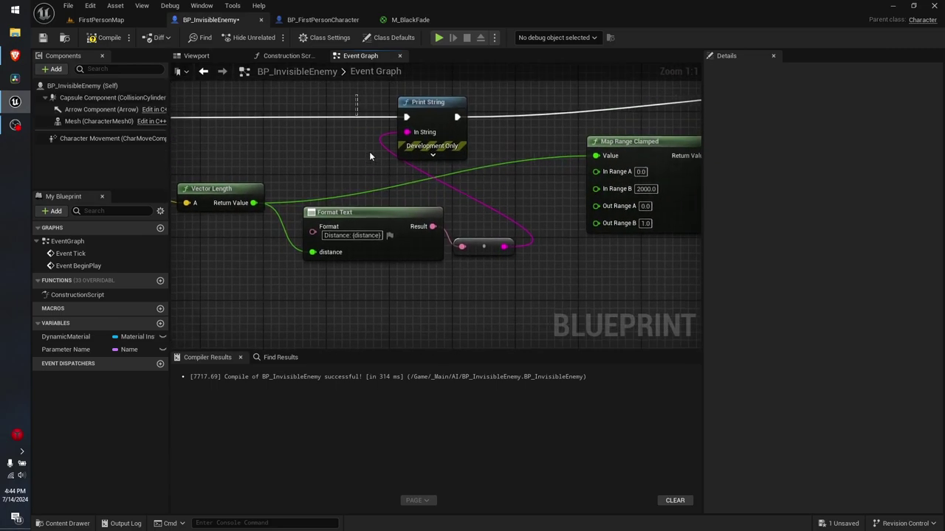
pyautogui.moveTo(370, 155); pyautogui.dragTo(500, 277)
pyautogui.click(499, 277)
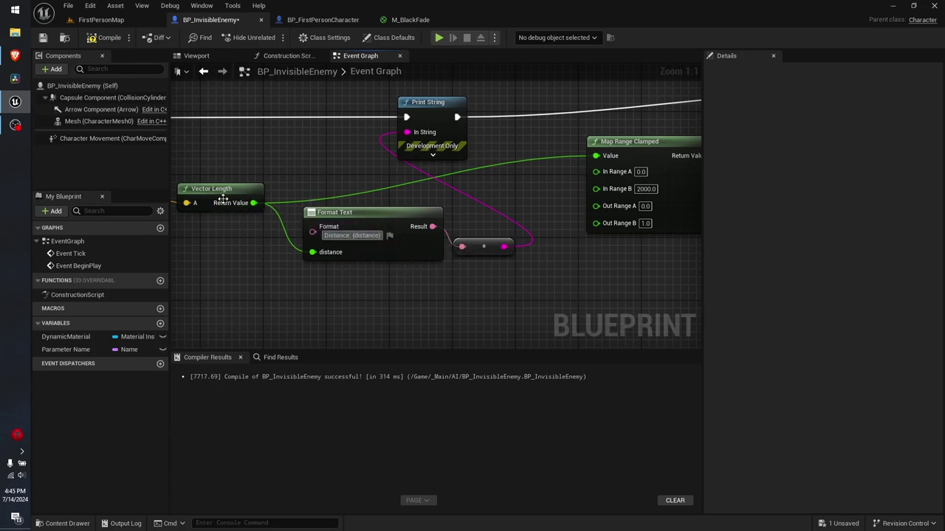
# Inspect the Map Range Clamped and Set Scalar Parameter Value nodes, then return to Vector Length.
pyautogui.moveTo(278, 215); pyautogui.dragTo(283, 257, button='right')
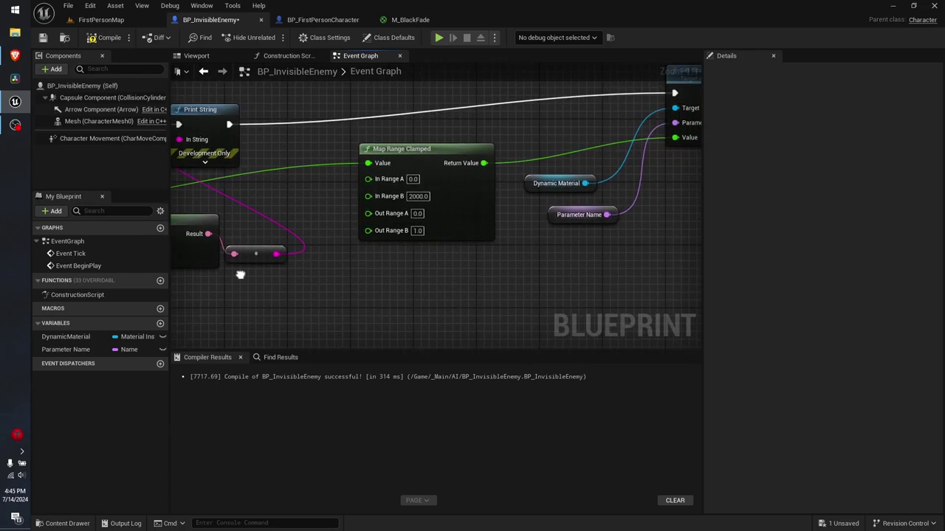
pyautogui.moveTo(354, 106); pyautogui.dragTo(443, 258)
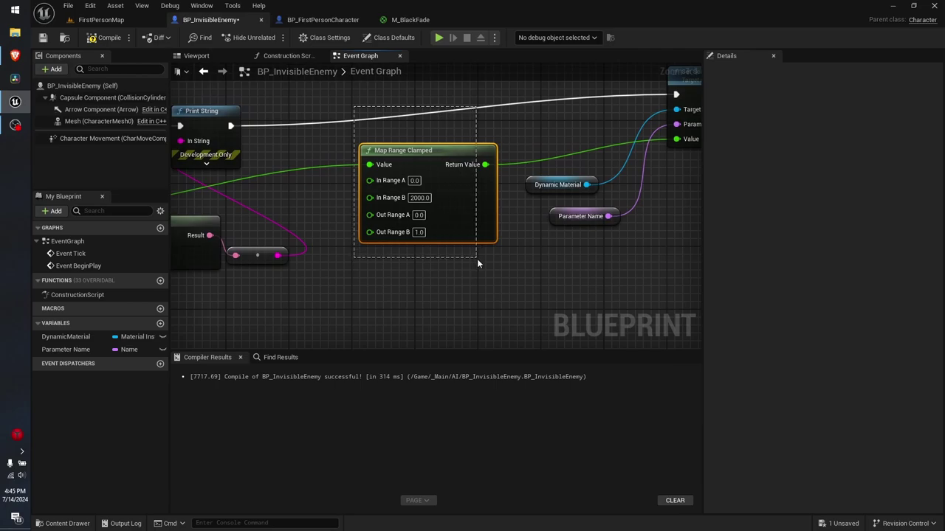
pyautogui.moveTo(518, 279); pyautogui.dragTo(513, 255)
pyautogui.moveTo(477, 272); pyautogui.dragTo(421, 291, button='right')
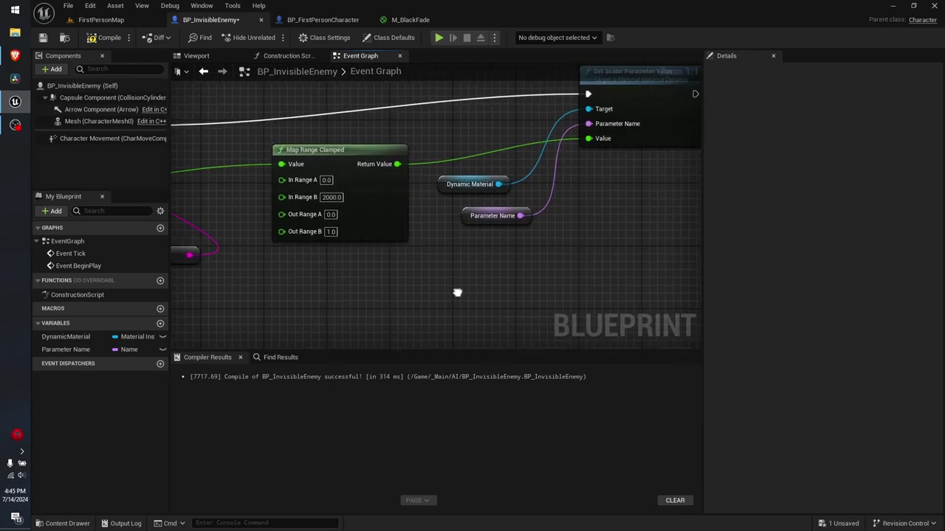
pyautogui.moveTo(670, 157)
pyautogui.mouseDown(button='right')
pyautogui.moveTo(652, 199)
pyautogui.moveTo(617, 183)
pyautogui.moveTo(557, 216)
pyautogui.mouseUp(button='right')
pyautogui.click(627, 159)
pyautogui.click(592, 219)
pyautogui.moveTo(565, 120); pyautogui.dragTo(565, 148, button='right')
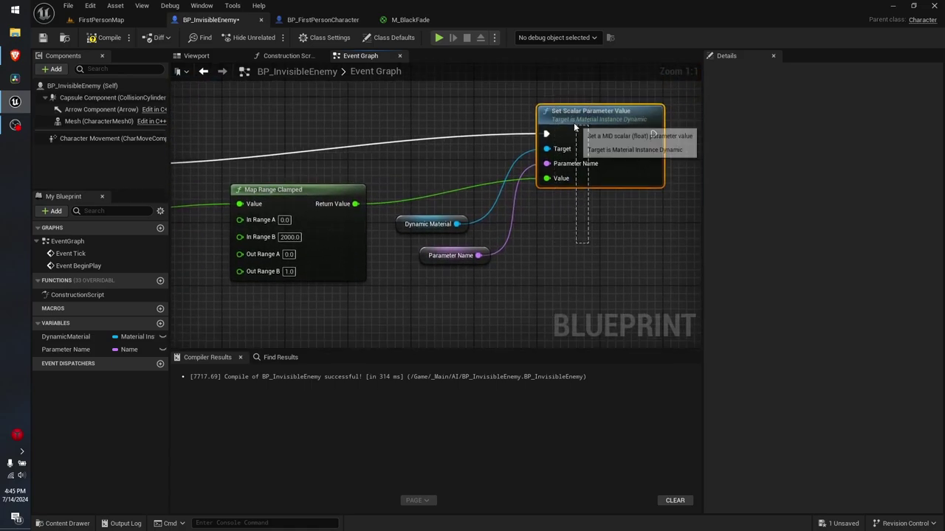
pyautogui.moveTo(465, 266)
pyautogui.mouseDown(button='right')
pyautogui.moveTo(426, 268)
pyautogui.moveTo(456, 252)
pyautogui.mouseUp(button='right')
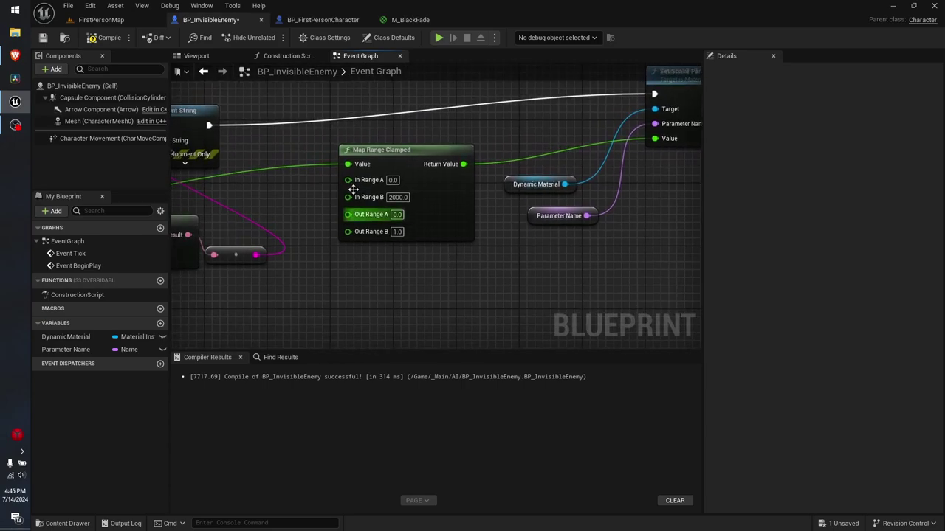
pyautogui.moveTo(290, 210); pyautogui.dragTo(310, 204, button='right')
pyautogui.moveTo(211, 201)
pyautogui.mouseDown(button='right')
pyautogui.moveTo(254, 202)
pyautogui.moveTo(312, 170)
pyautogui.moveTo(456, 159)
pyautogui.mouseUp(button='right')
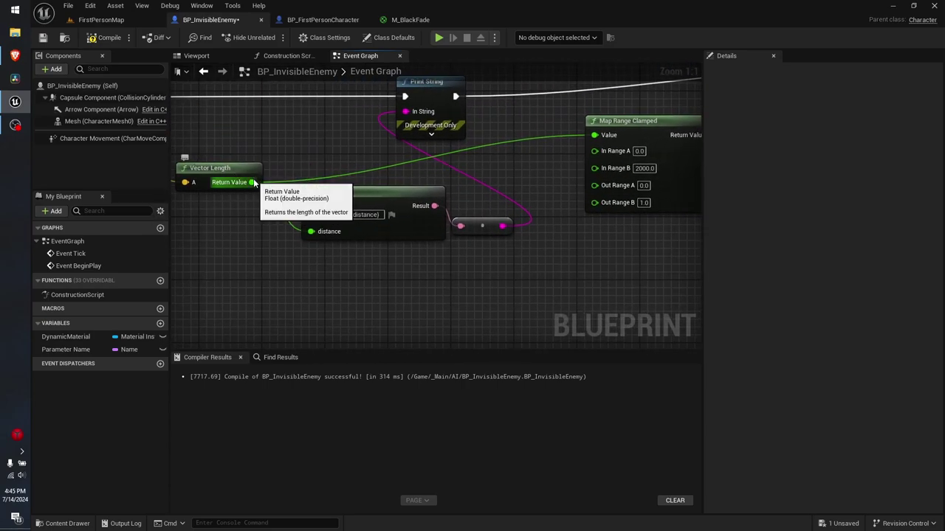
# Wire Vector Length's Return Value into Map Range Clamped's Value pin.
pyautogui.moveTo(251, 182)
pyautogui.mouseDown()
pyautogui.moveTo(599, 155)
pyautogui.moveTo(598, 139)
pyautogui.mouseUp()
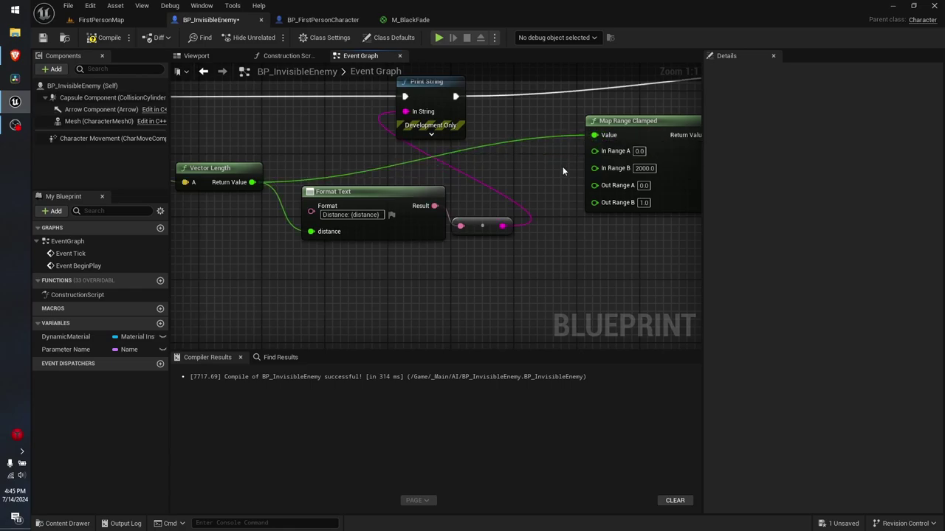
pyautogui.moveTo(563, 166); pyautogui.dragTo(439, 166, button='right')
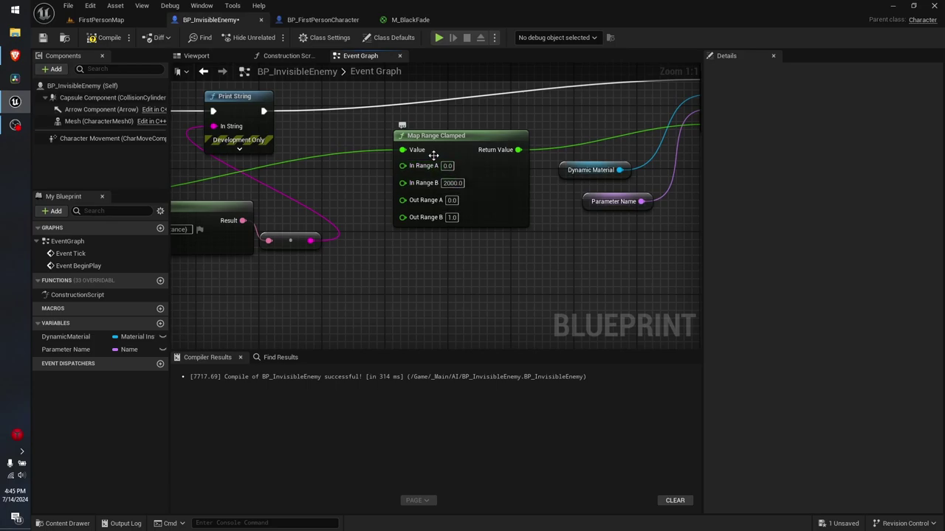
pyautogui.click(447, 165)
pyautogui.moveTo(333, 207)
pyautogui.mouseDown(button='right')
pyautogui.moveTo(475, 169)
pyautogui.moveTo(445, 177)
pyautogui.moveTo(536, 175)
pyautogui.mouseUp(button='right')
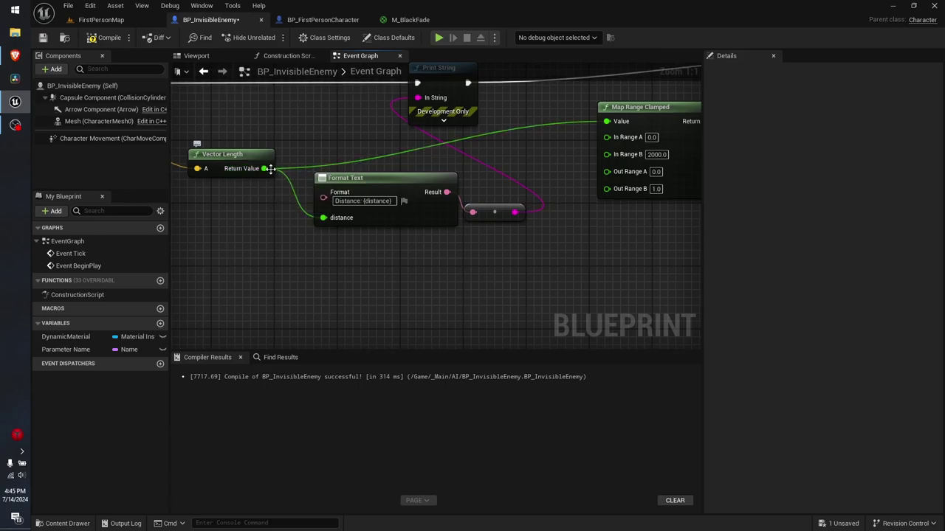
pyautogui.moveTo(455, 131)
pyautogui.mouseDown(button='right')
pyautogui.moveTo(339, 138)
pyautogui.moveTo(282, 168)
pyautogui.mouseUp(button='right')
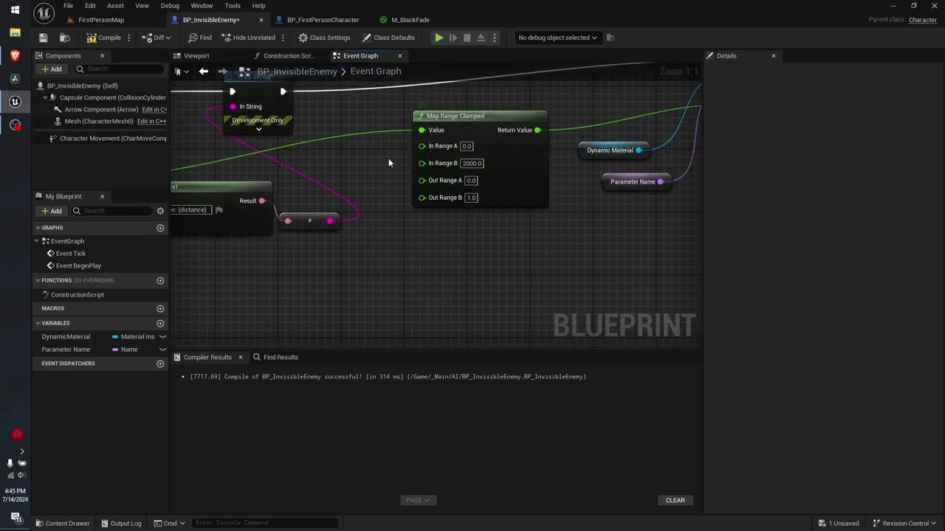
pyautogui.moveTo(392, 162); pyautogui.dragTo(316, 168, button='right')
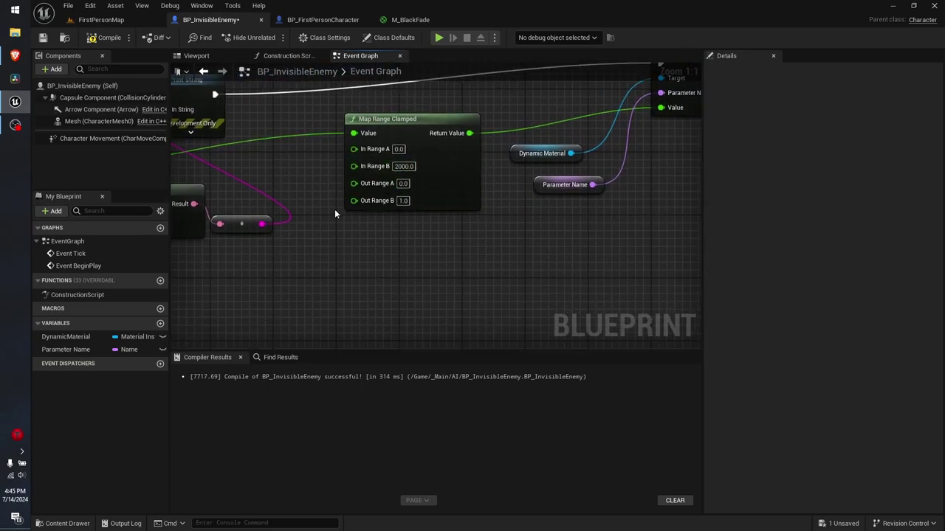
pyautogui.moveTo(335, 214); pyautogui.dragTo(331, 223, button='right')
# Check the Set Scalar Parameter Value link, then compile and save BP_InvisibleEnemy.
pyautogui.moveTo(421, 233); pyautogui.dragTo(317, 236, button='right')
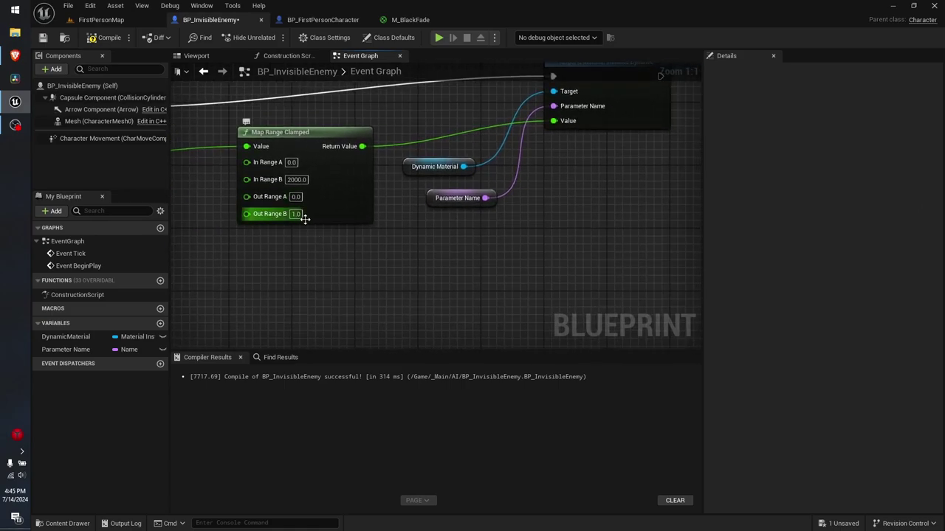
pyautogui.moveTo(313, 216); pyautogui.dragTo(268, 233, button='right')
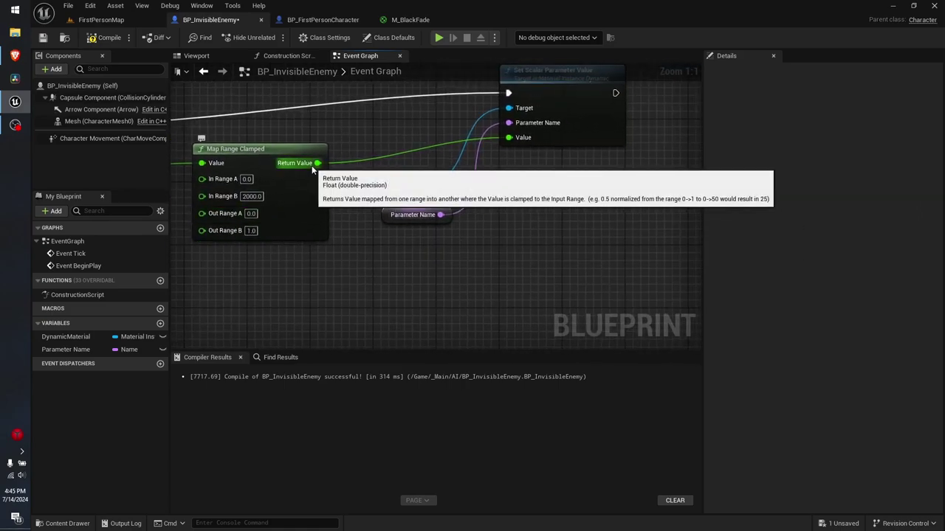
pyautogui.moveTo(543, 132); pyautogui.dragTo(532, 167, button='right')
pyautogui.click(566, 160)
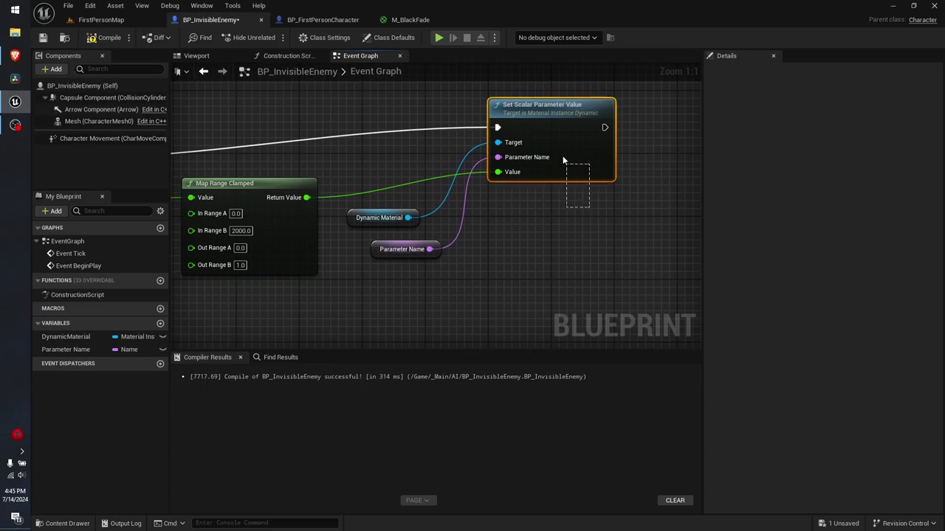
pyautogui.click(424, 143)
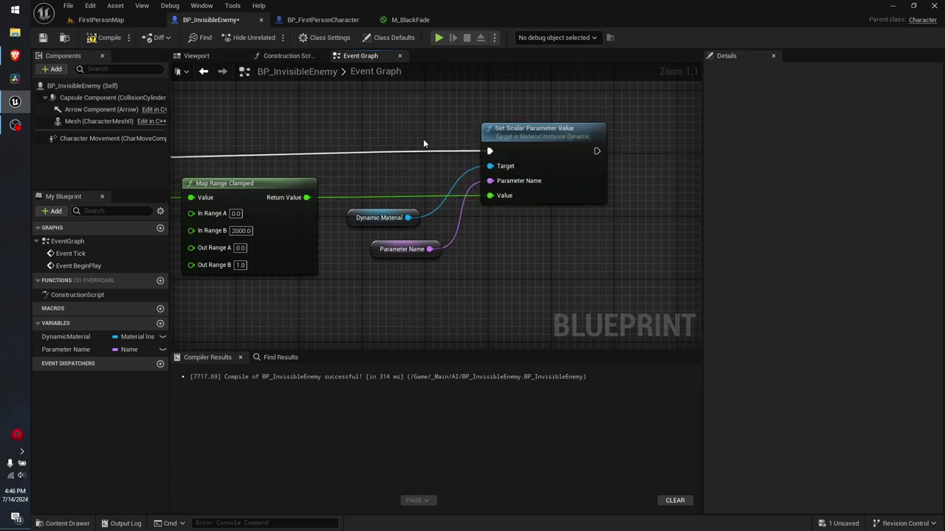
pyautogui.moveTo(424, 143); pyautogui.dragTo(338, 233, button='right')
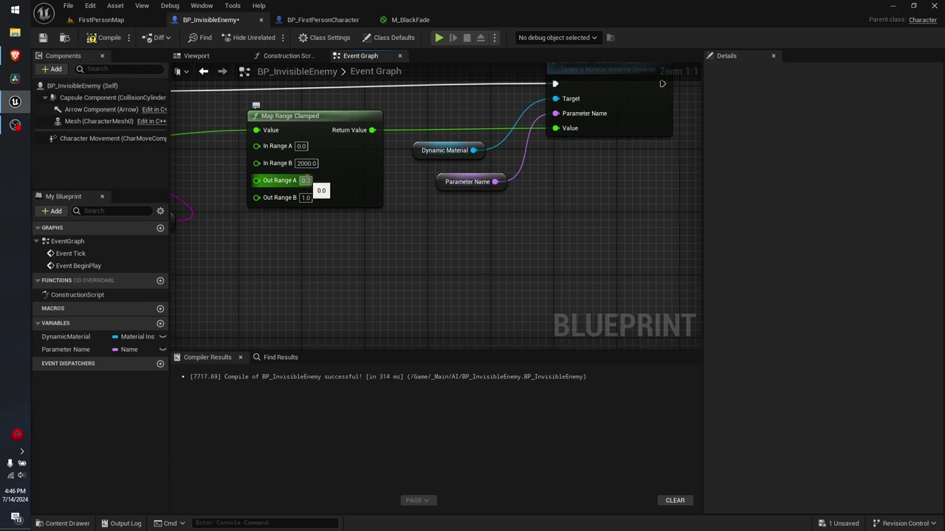
pyautogui.moveTo(488, 225); pyautogui.dragTo(406, 227, button='right')
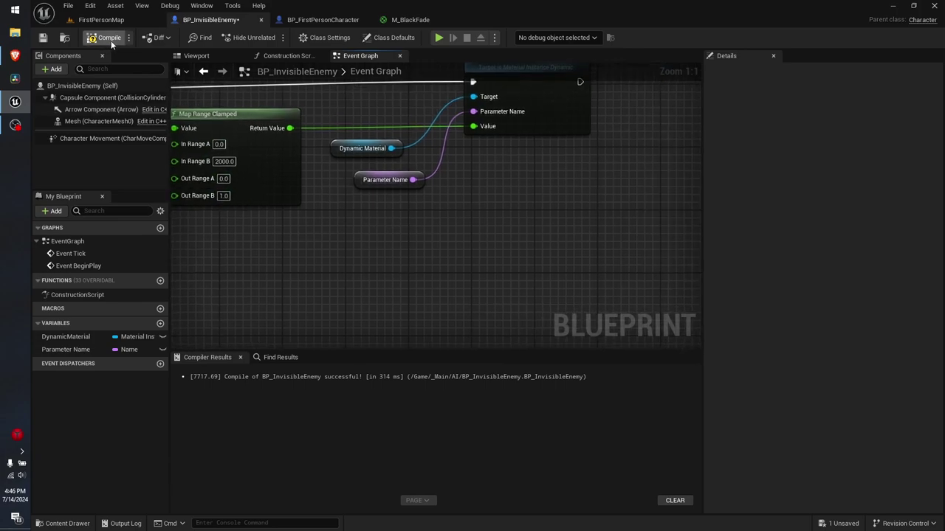
pyautogui.click(109, 36)
pyautogui.hotkey('ctrl', 's')
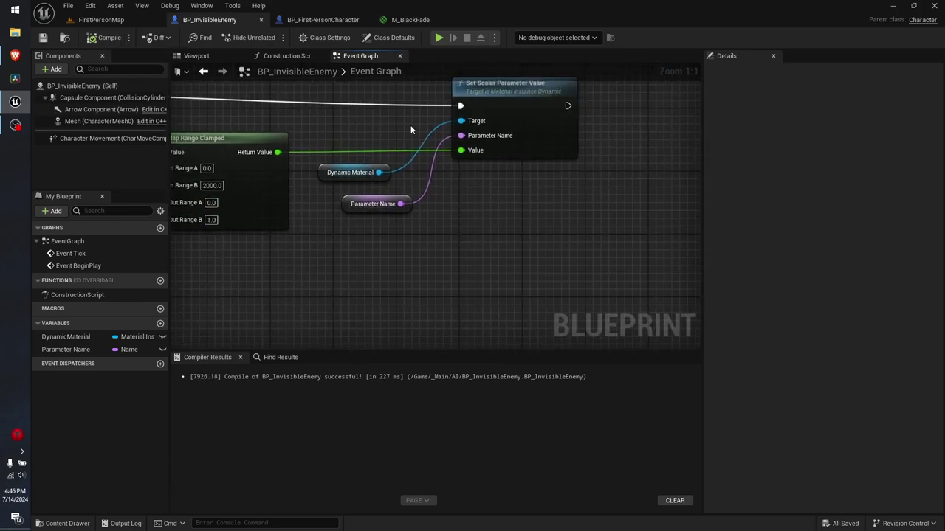
# Playtest past the cubes and cylinders toward the dark enemy figure, then stop play.
pyautogui.click(437, 37)
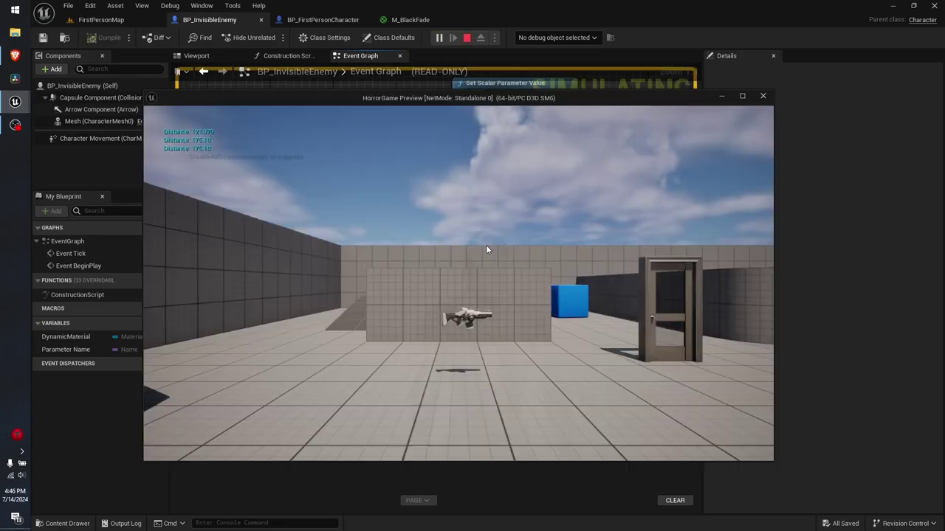
pyautogui.press('s')
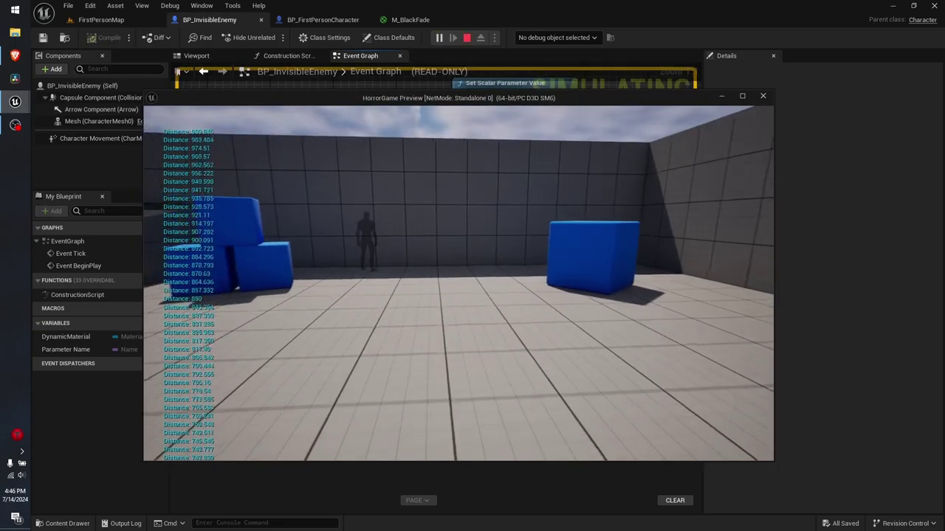
pyautogui.press('w')
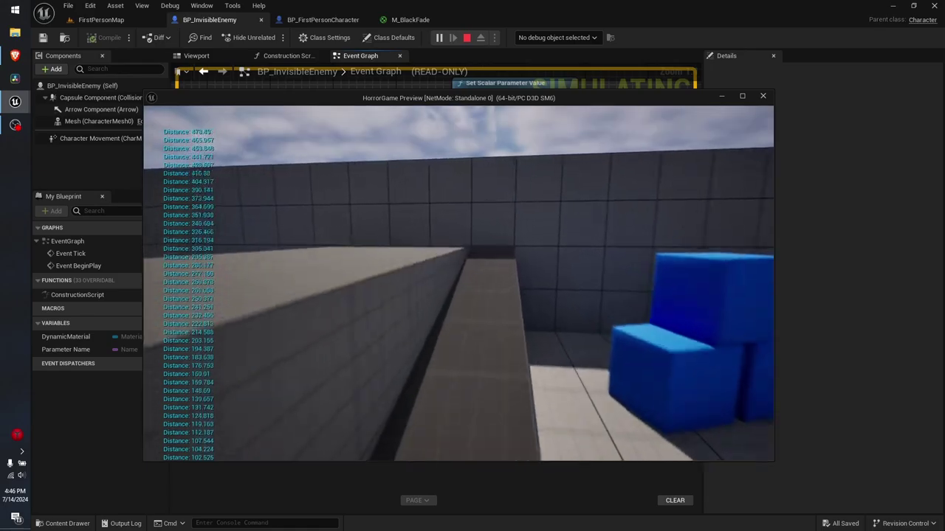
pyautogui.press('space')
pyautogui.press('w')
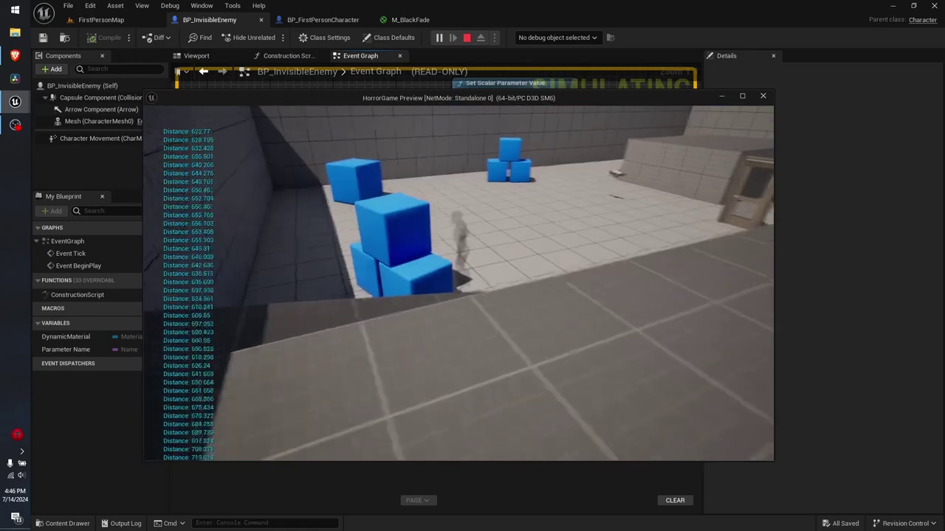
pyautogui.press('w')
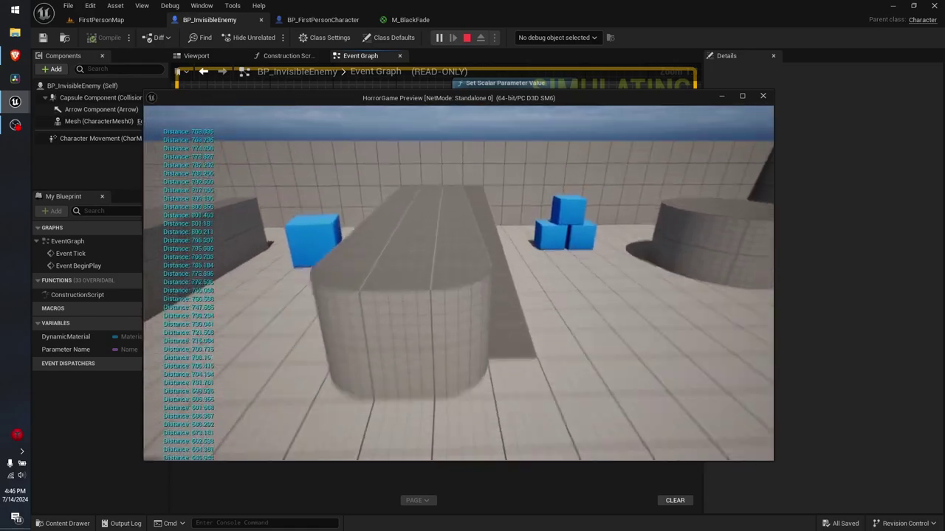
pyautogui.press('w')
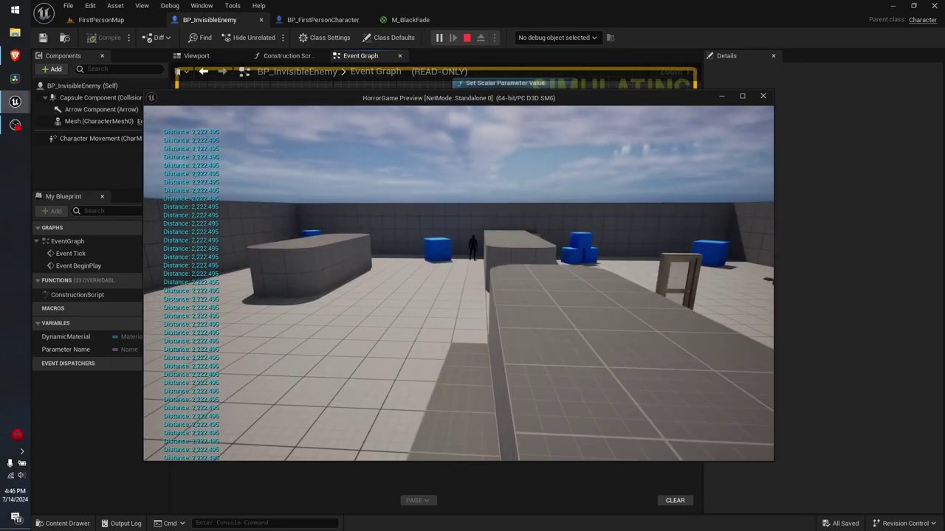
pyautogui.press('w')
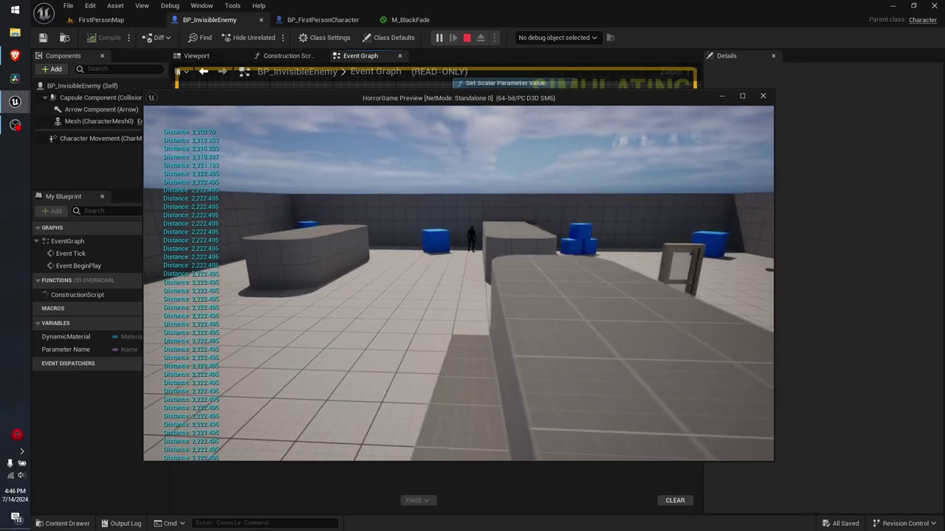
pyautogui.press('w')
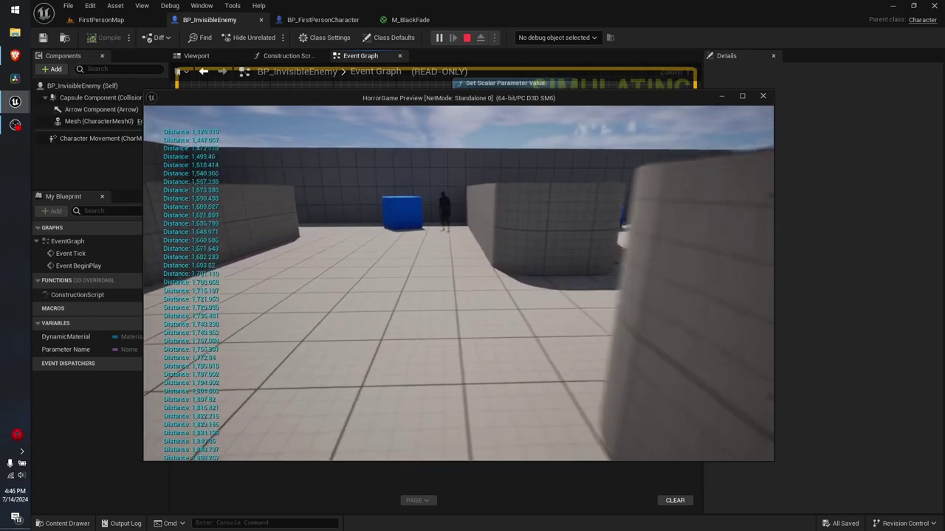
pyautogui.press('w')
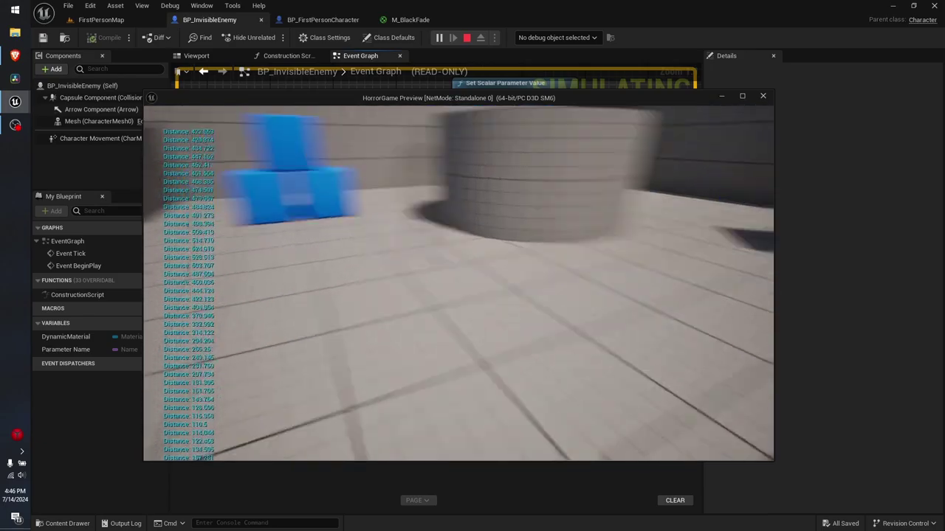
pyautogui.press('w')
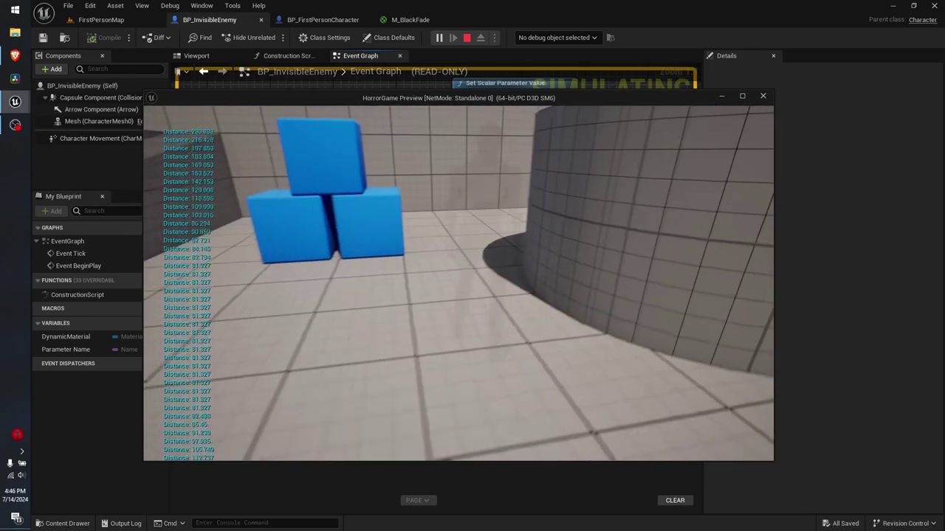
pyautogui.press('w')
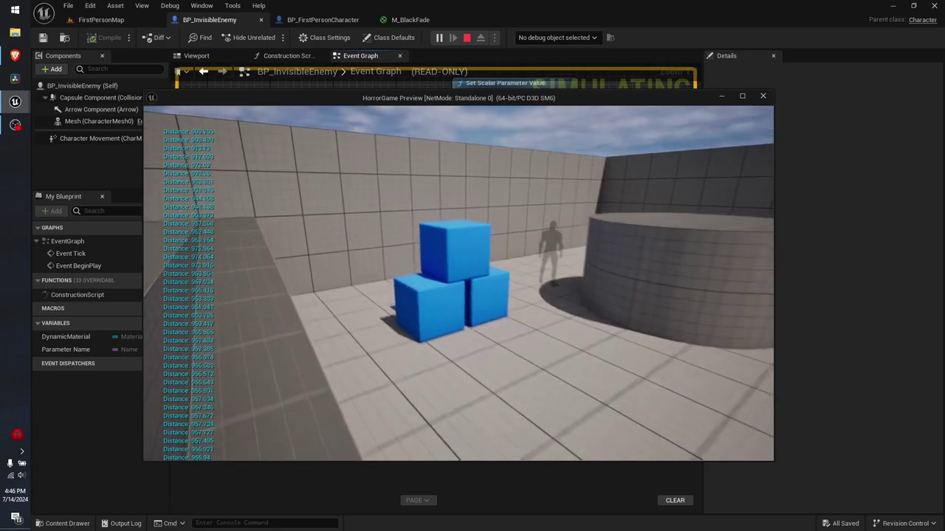
pyautogui.press('Escape')
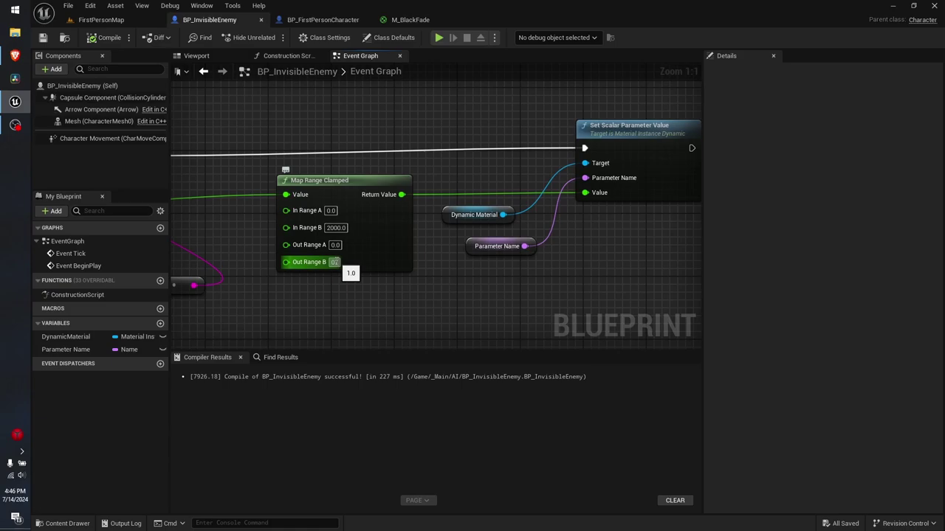
# Enter 0.7 as Map Range Clamped's Out Range B and save the Blueprint with Ctrl+S.
pyautogui.moveTo(394, 308); pyautogui.dragTo(412, 320, button='right')
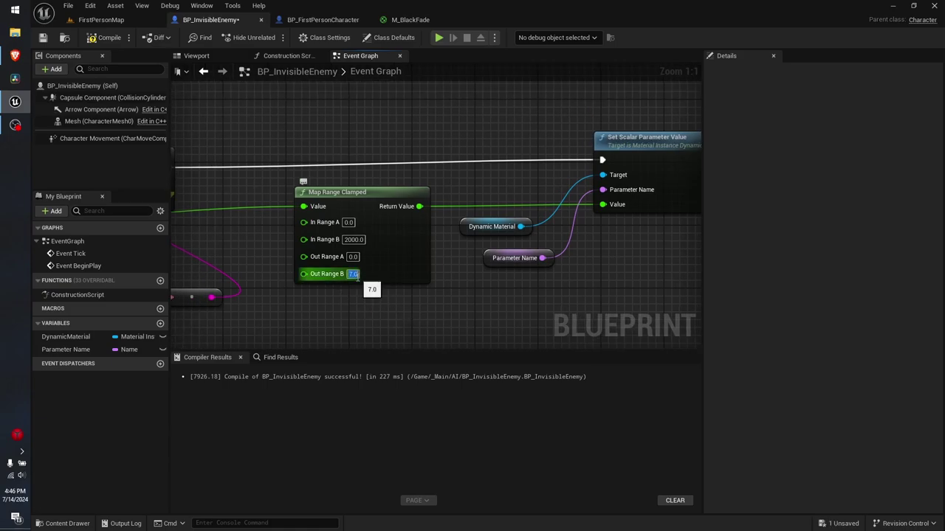
pyautogui.write('0.7')
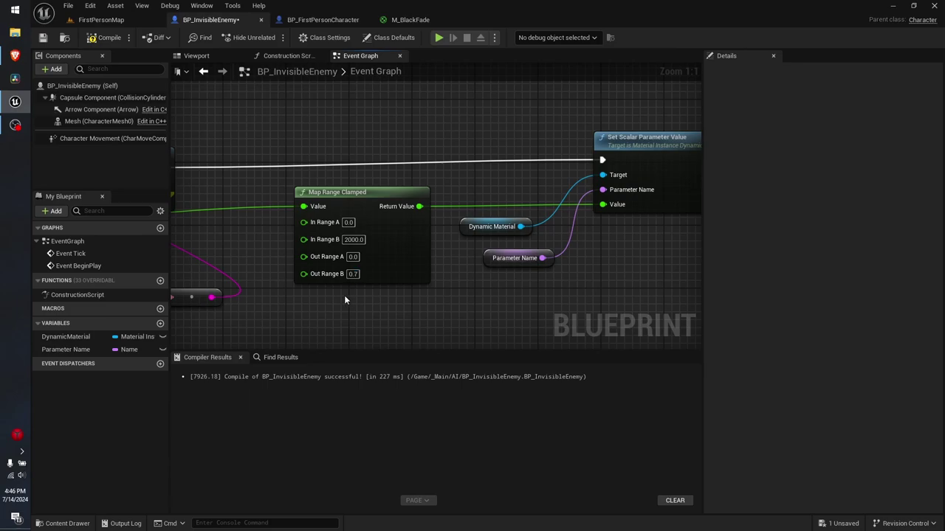
pyautogui.moveTo(403, 298); pyautogui.dragTo(238, 323, button='right')
pyautogui.moveTo(354, 160); pyautogui.dragTo(406, 197, button='right')
pyautogui.hotkey('ctrl', 's')
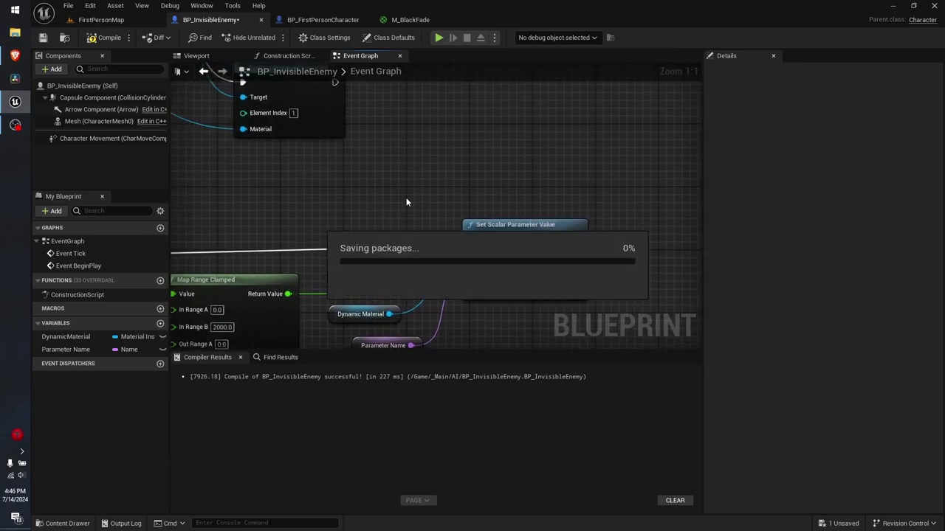
pyautogui.moveTo(373, 168); pyautogui.dragTo(420, 268, button='right')
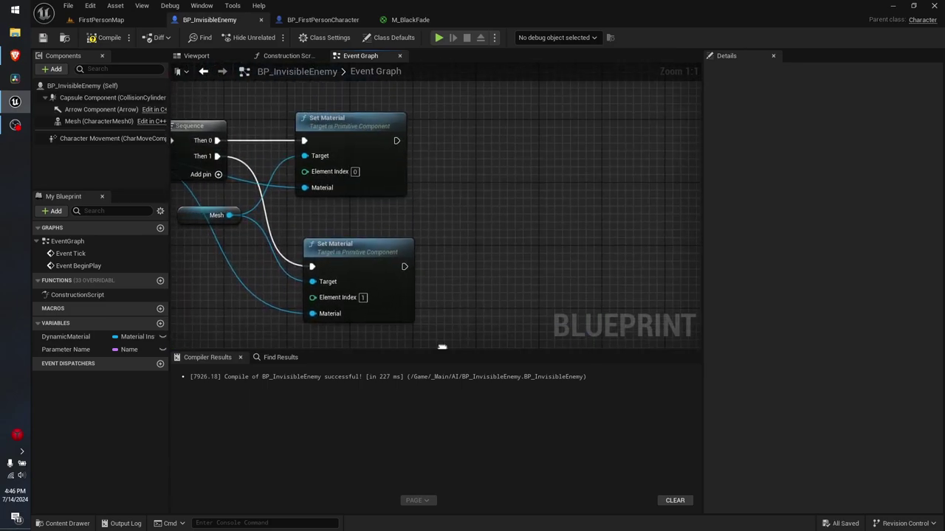
# Tick New Hidden on BP_FirstPersonCharacter's upper Set Actor Hidden In Game node and compile.
pyautogui.click(323, 19)
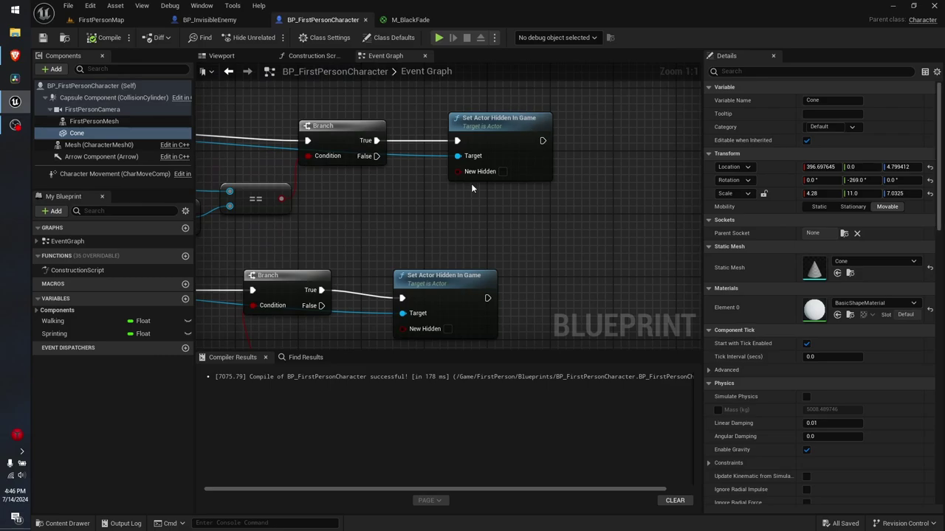
pyautogui.click(503, 171)
pyautogui.click(108, 37)
# Start a playtest and walk toward the door, ramp and blue cubes.
pyautogui.click(438, 38)
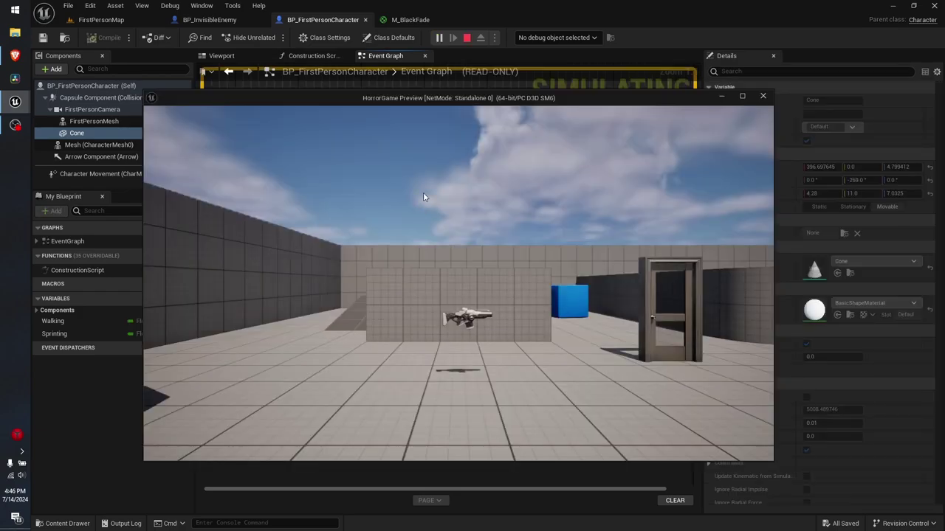
pyautogui.click(473, 249)
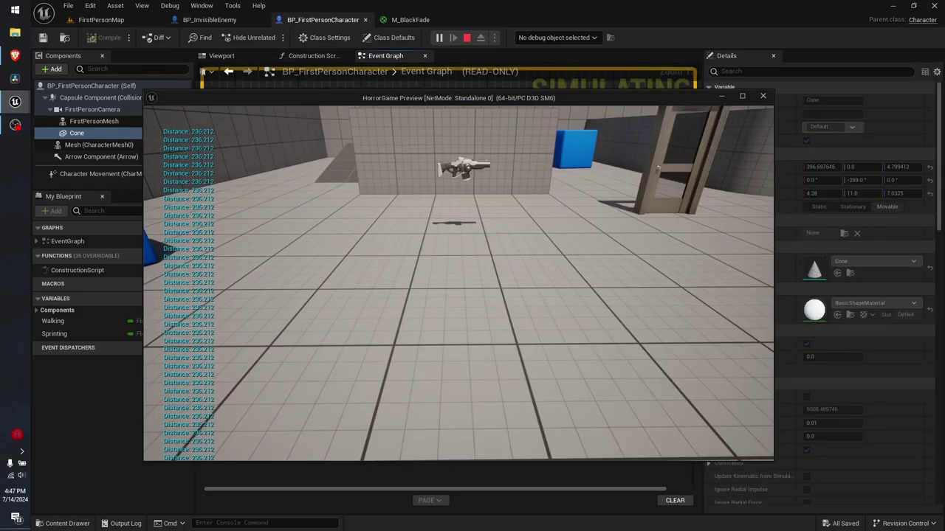
pyautogui.press('w')
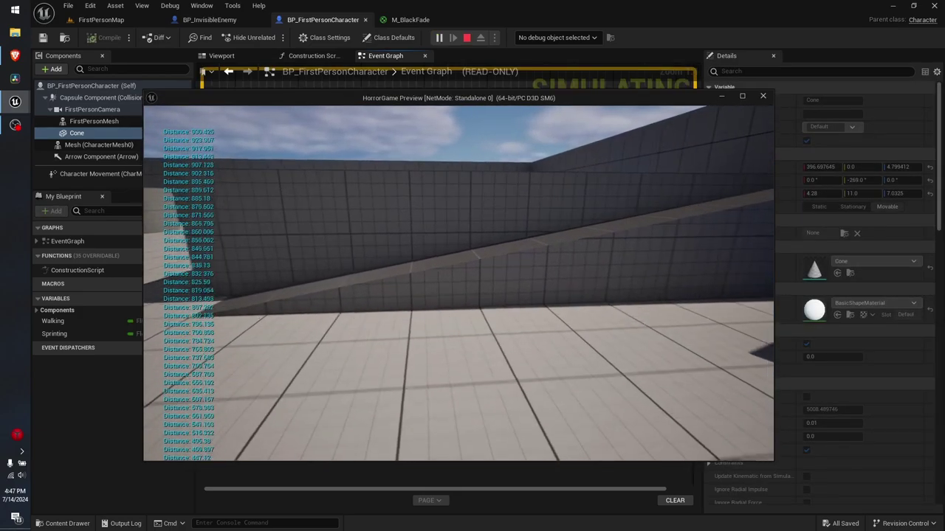
pyautogui.press('w')
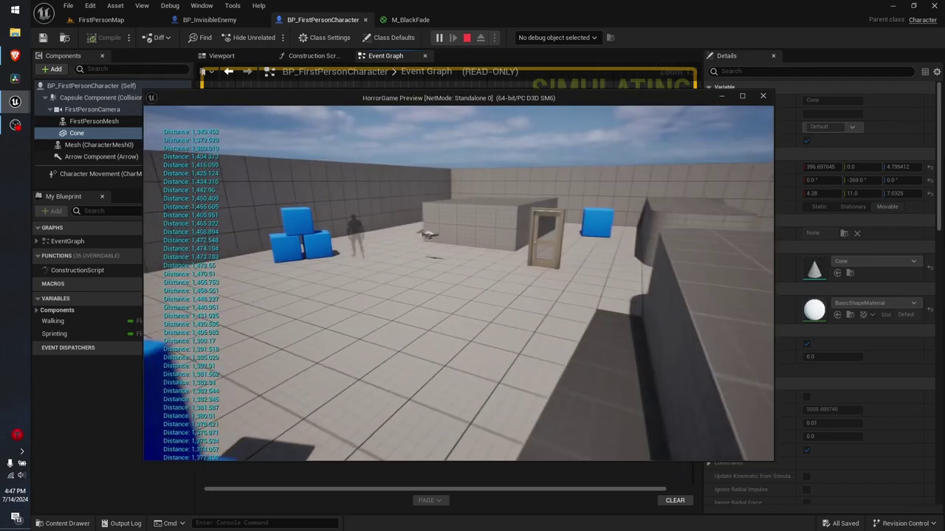
pyautogui.press('w')
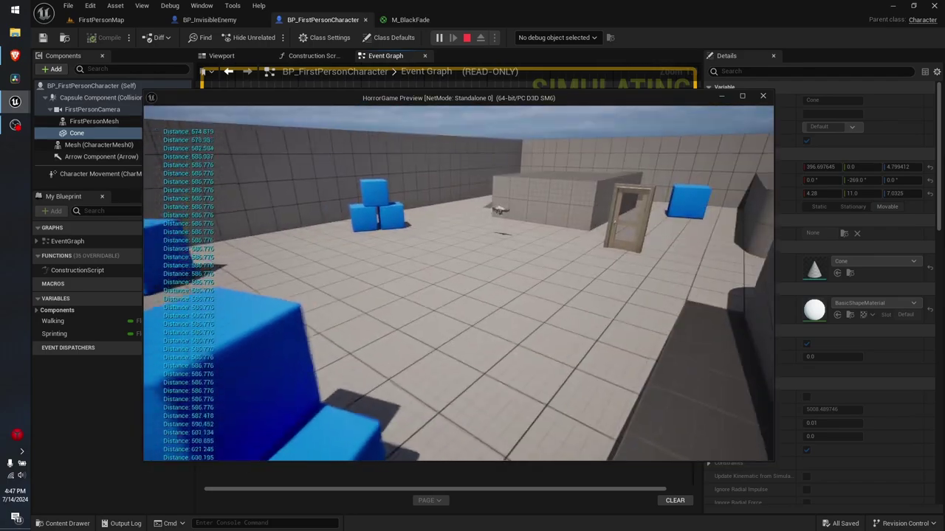
pyautogui.press('w')
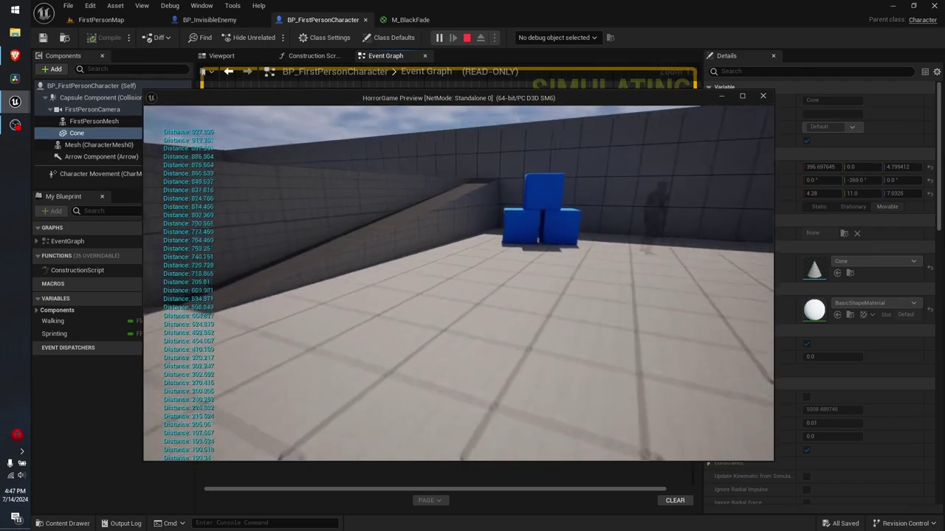
pyautogui.press('w')
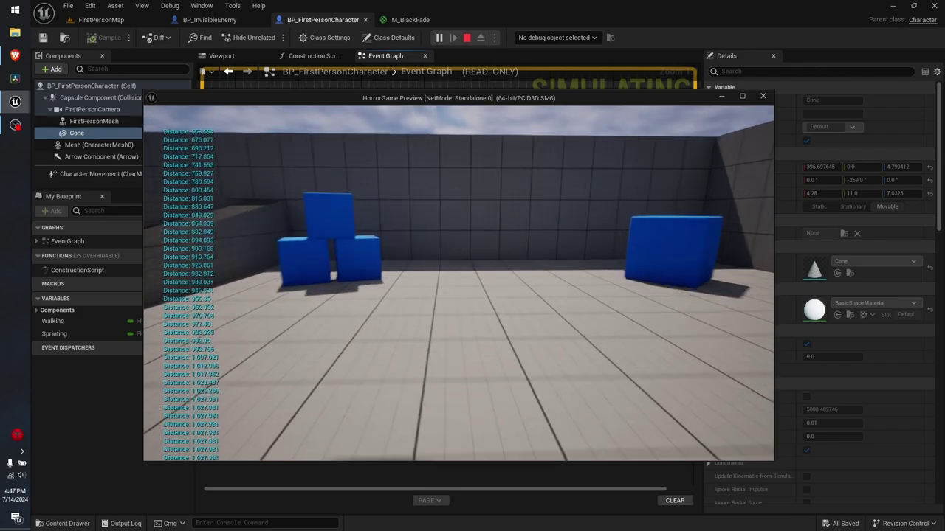
pyautogui.press('w')
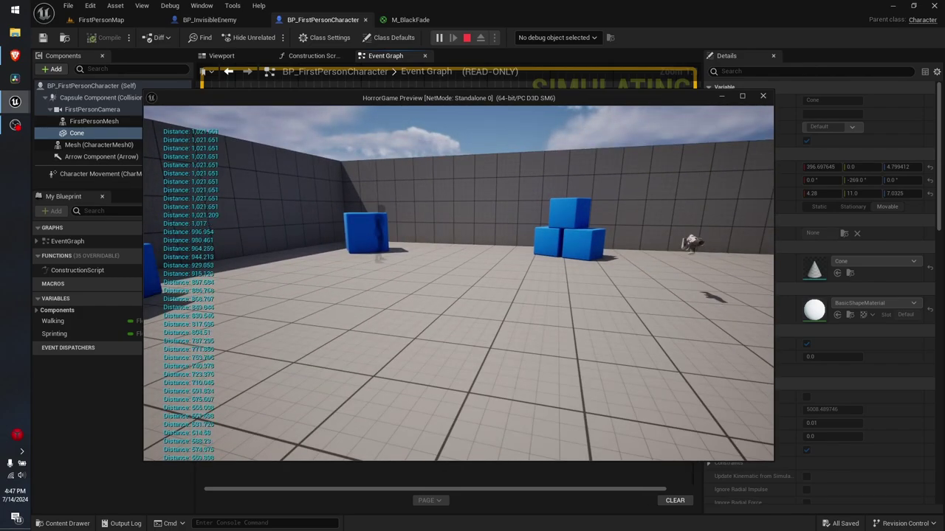
pyautogui.press('w')
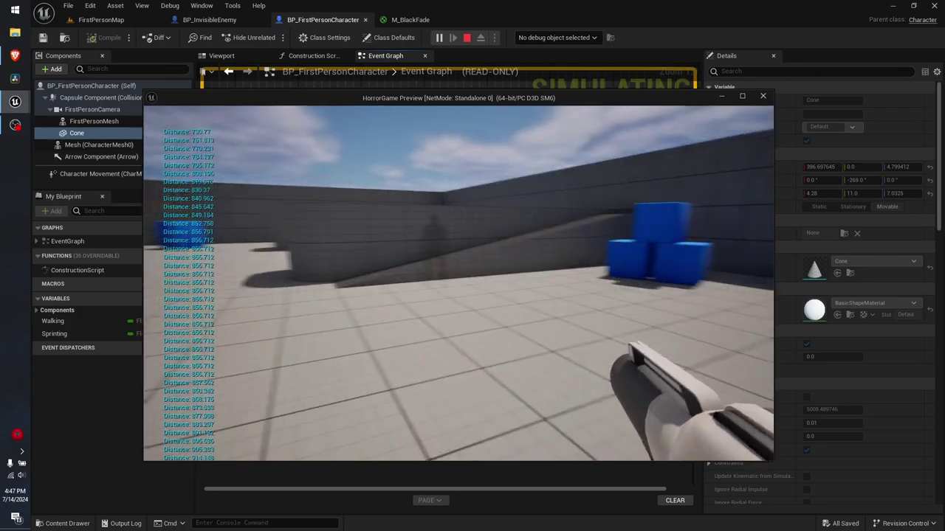
# Walk through the corridor into the blue-cube room and spot the faint enemy figure.
pyautogui.press('w')
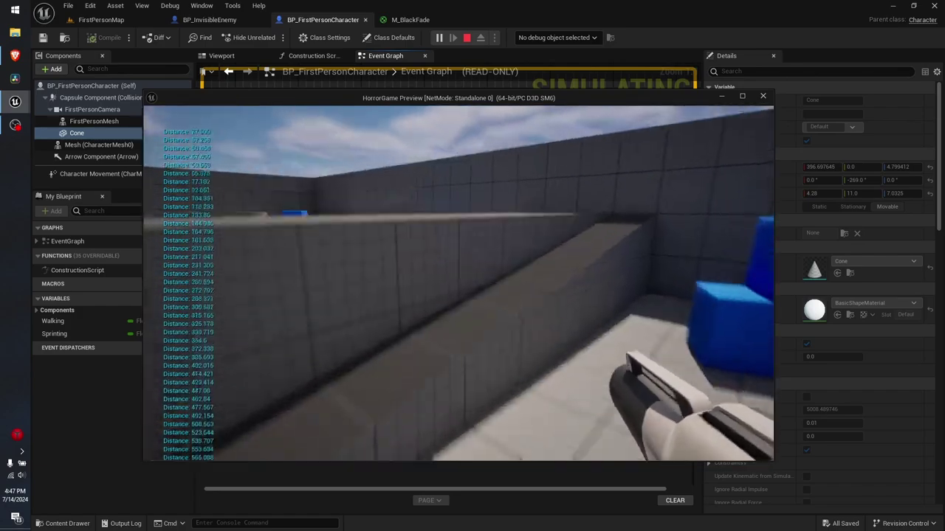
pyautogui.press('w')
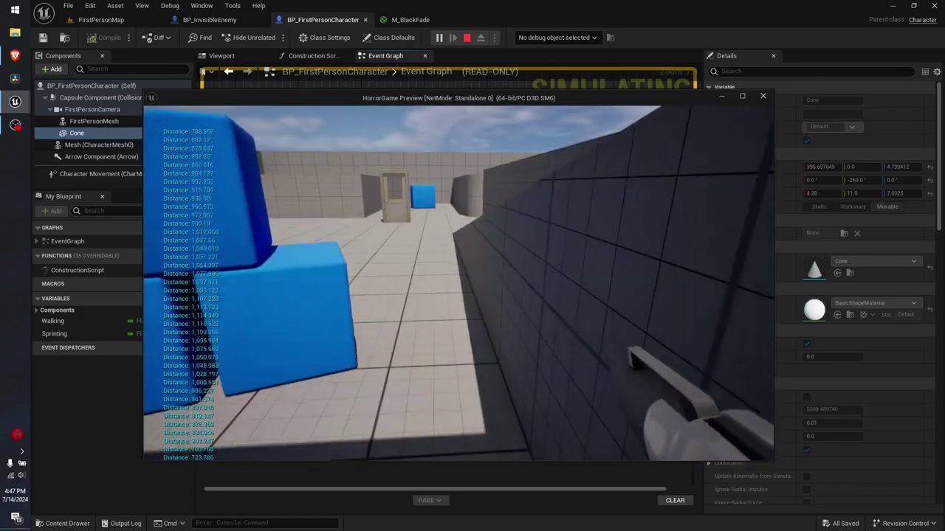
pyautogui.press('w')
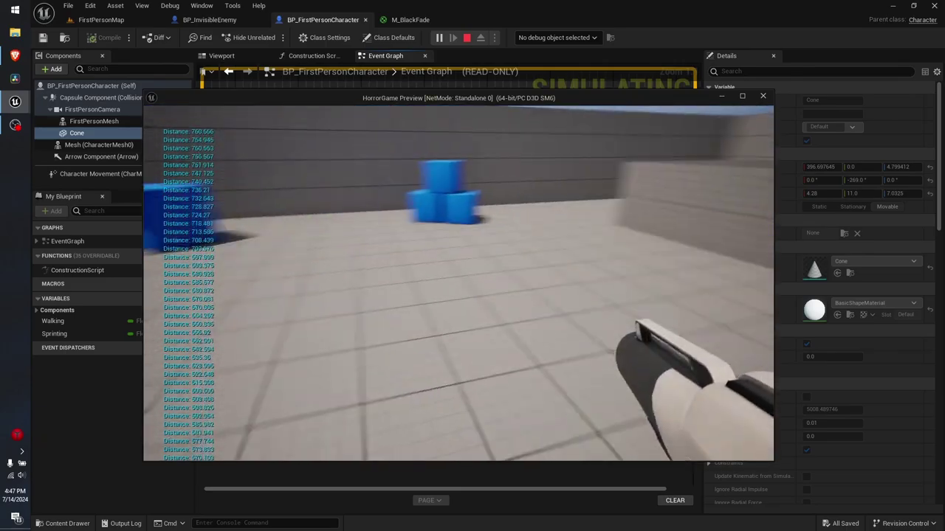
pyautogui.press('w')
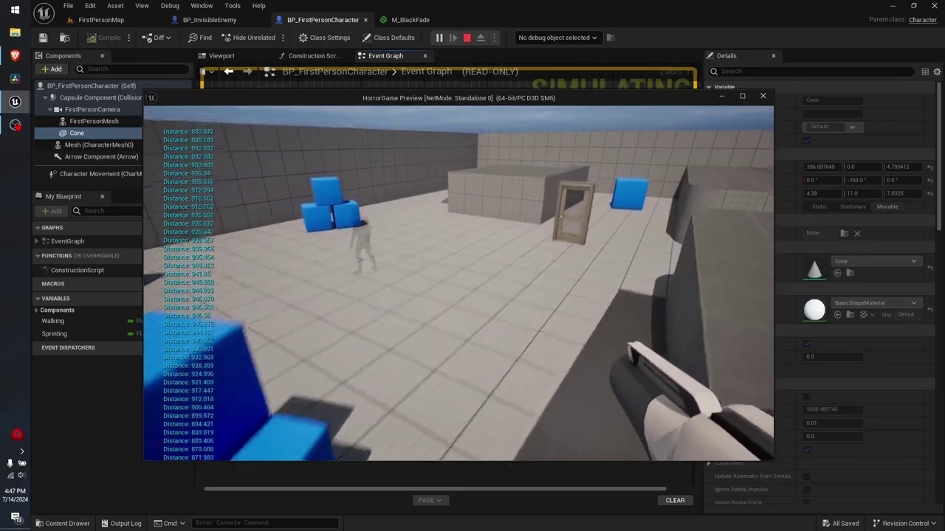
pyautogui.press('w')
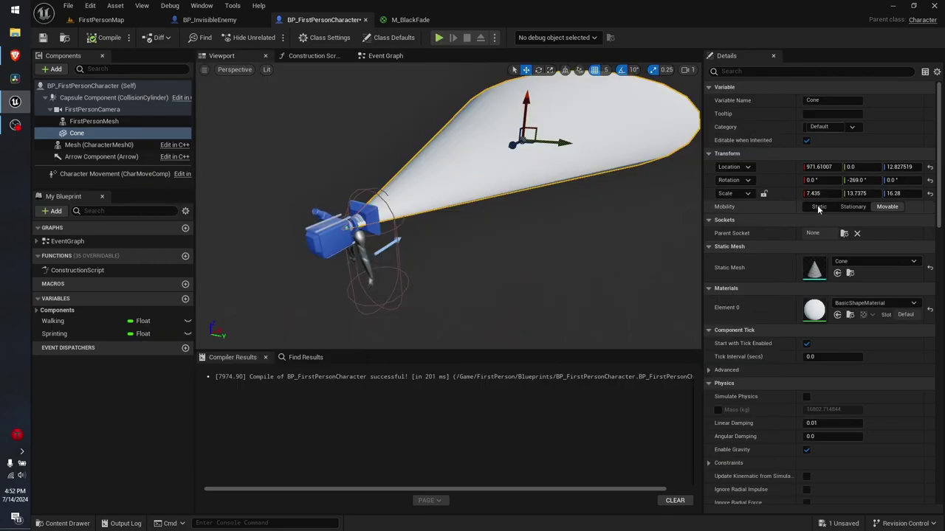
# Switch the cone's mobility to Static and back to Movable, then launch a playtest.
pyautogui.click(818, 206)
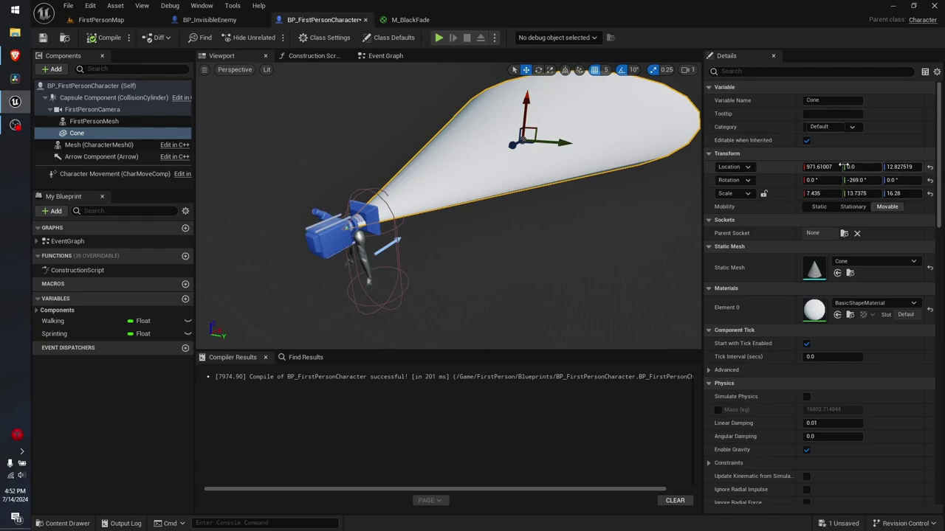
pyautogui.click(886, 207)
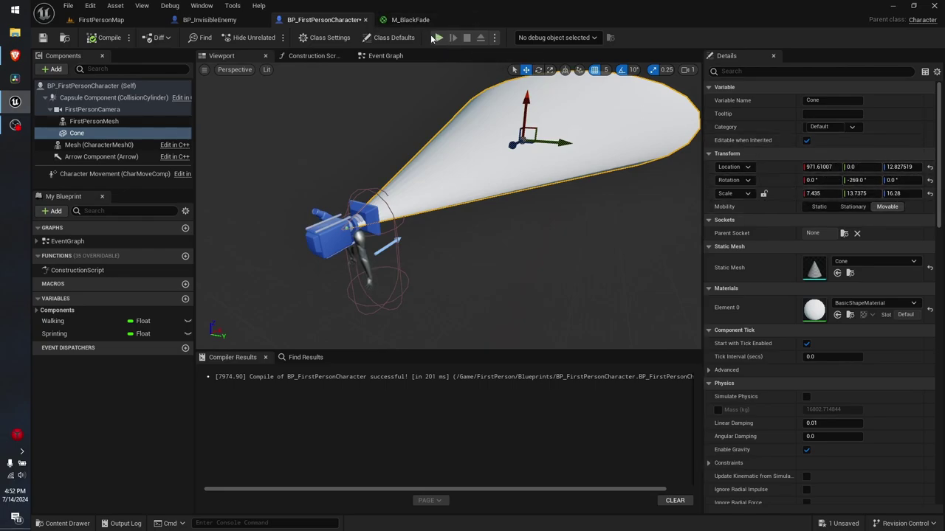
pyautogui.click(438, 37)
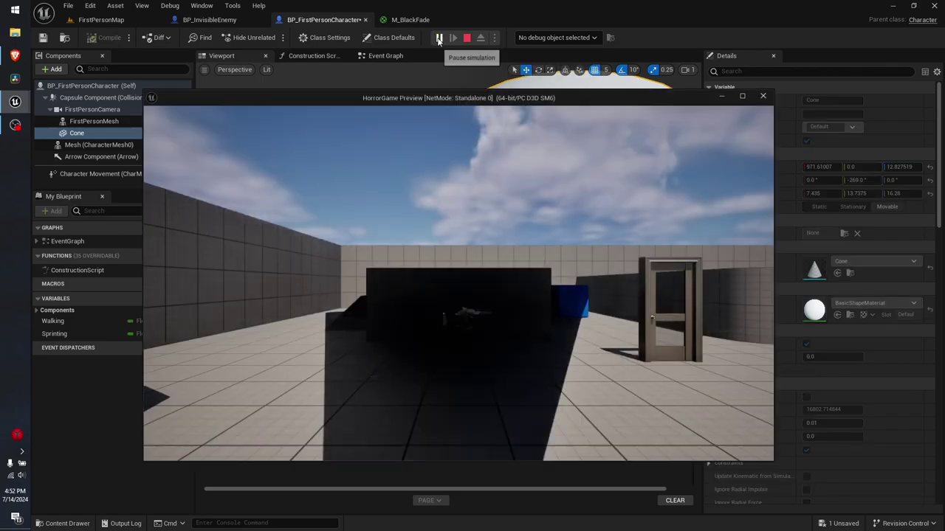
# Walk through the corridor and open area past the rifle, door and tiled wall.
pyautogui.press('w')
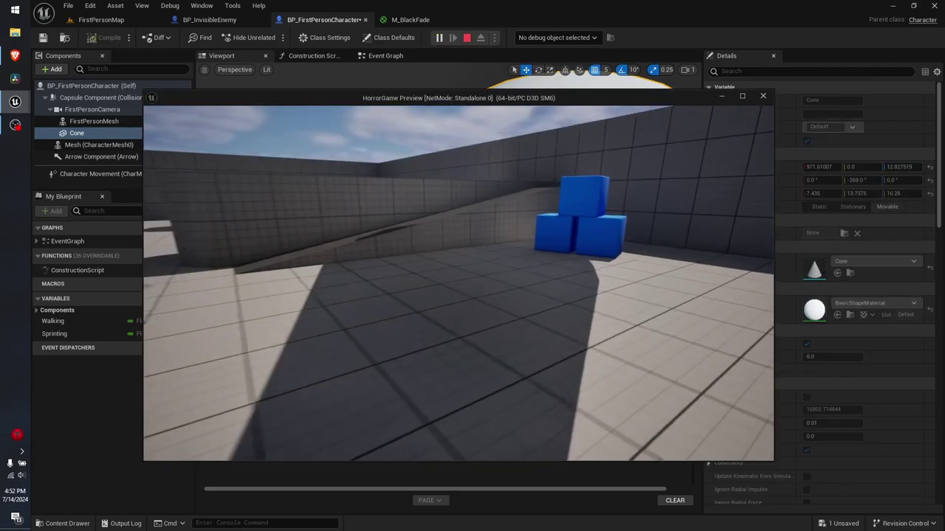
pyautogui.press('w')
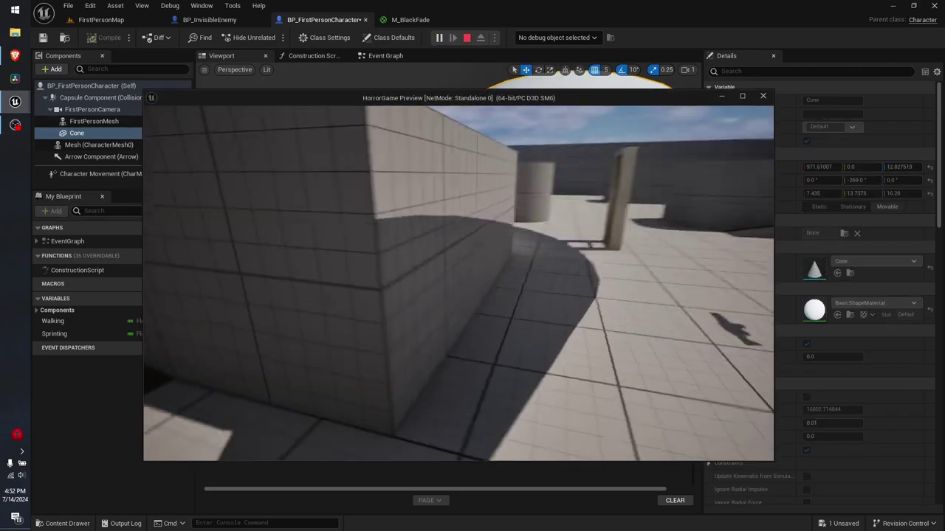
pyautogui.press('w')
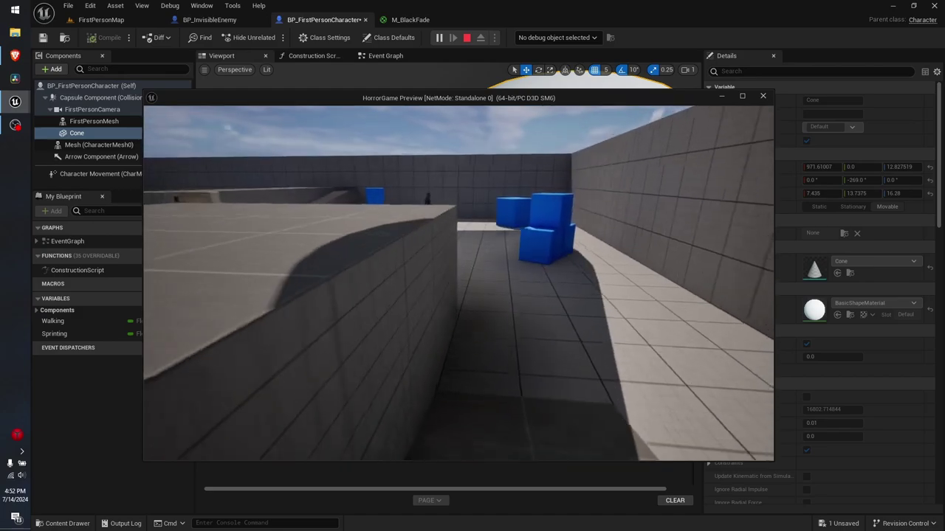
pyautogui.press('w')
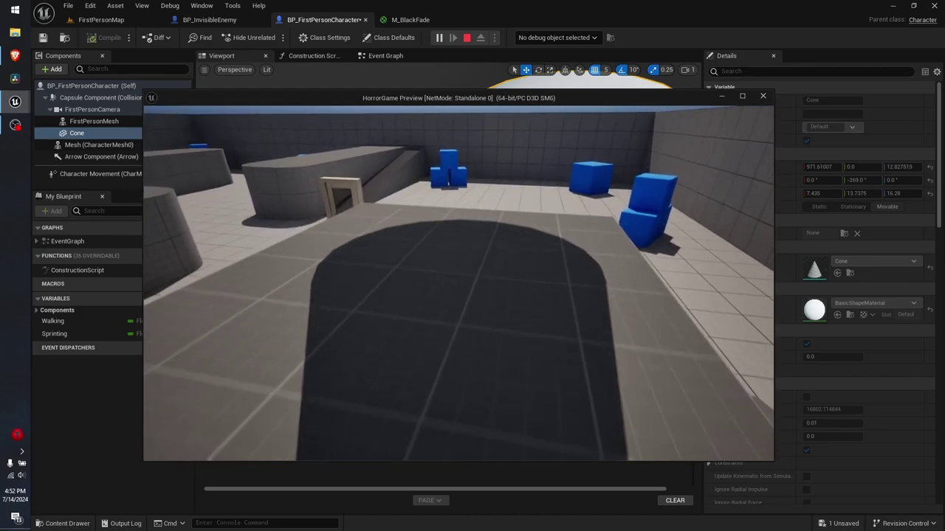
pyautogui.press('w')
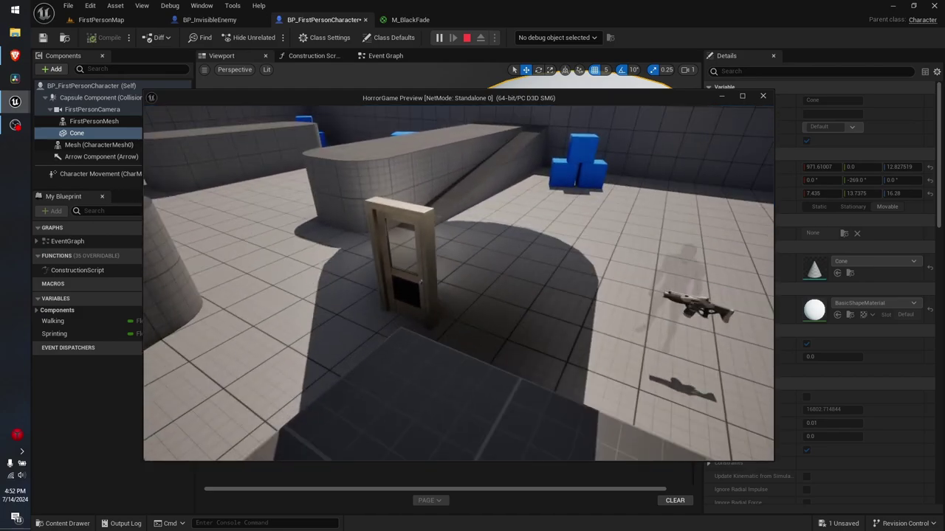
pyautogui.press('w')
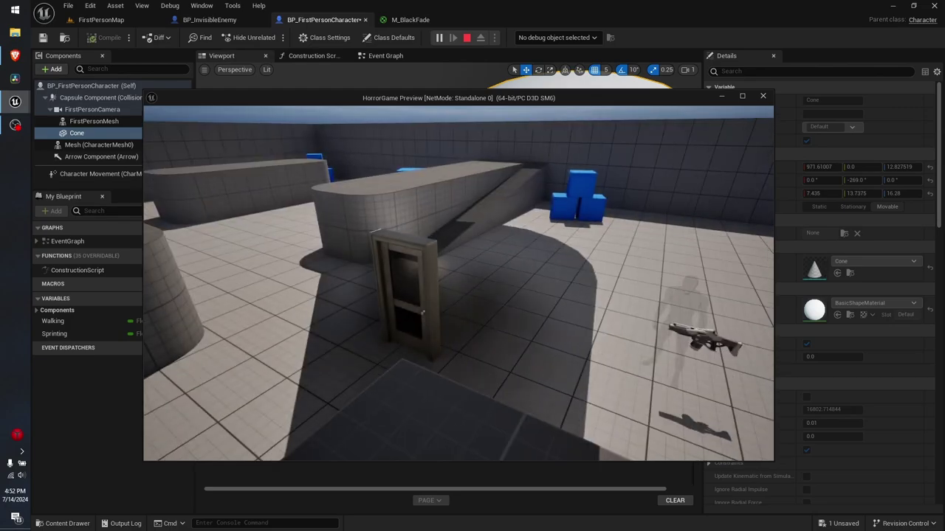
pyautogui.press('w')
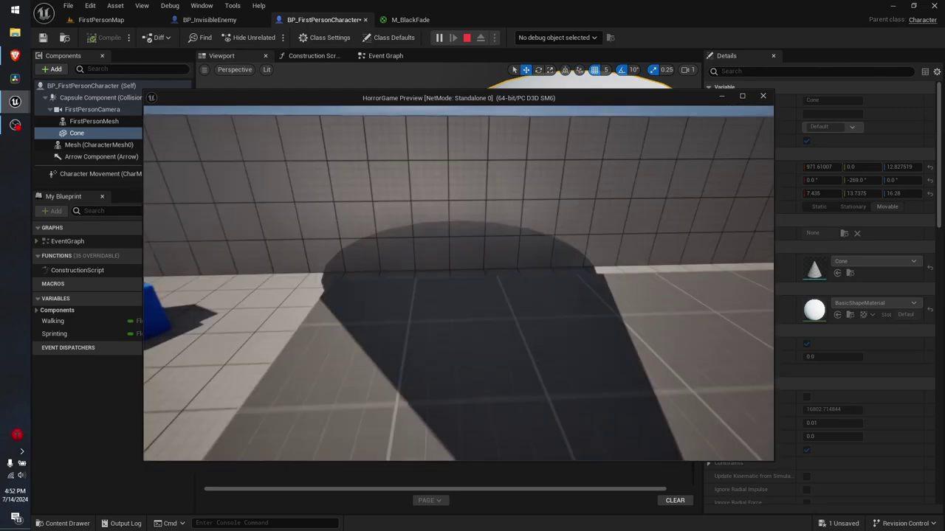
pyautogui.press('w')
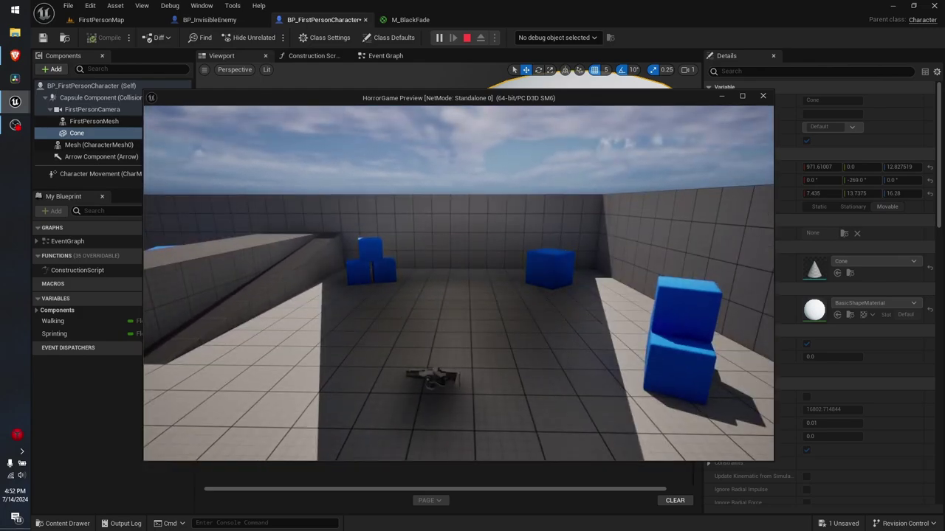
pyautogui.press('s')
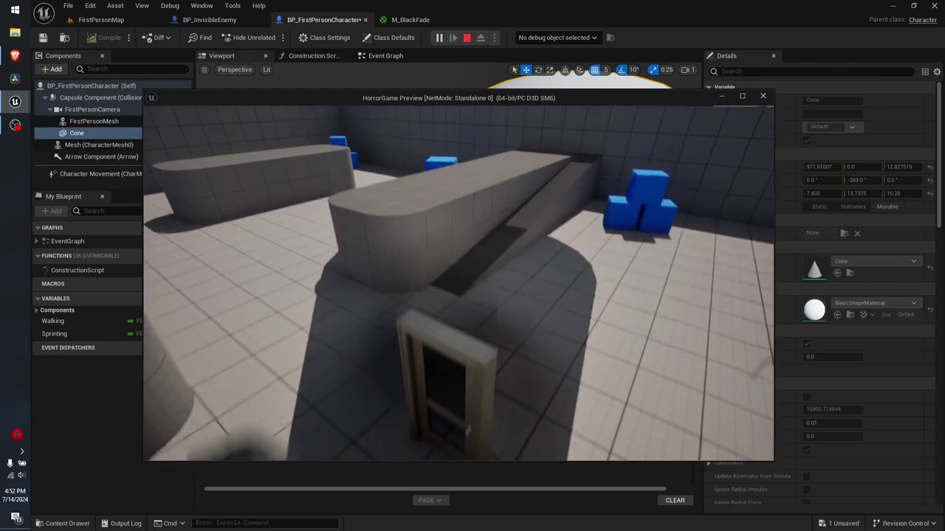
pyautogui.press('w')
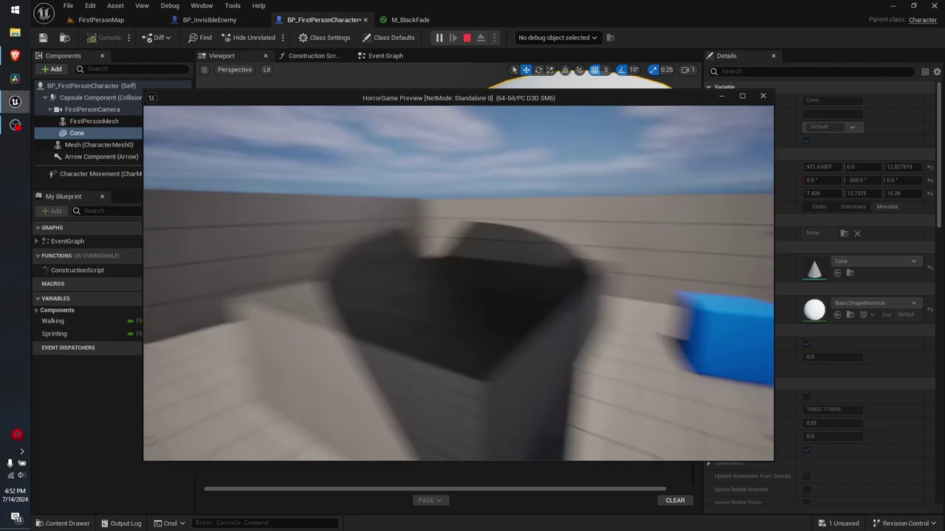
# Restart the playtest and fly the ; debug camera around the level to view the cone.
pyautogui.press('Escape')
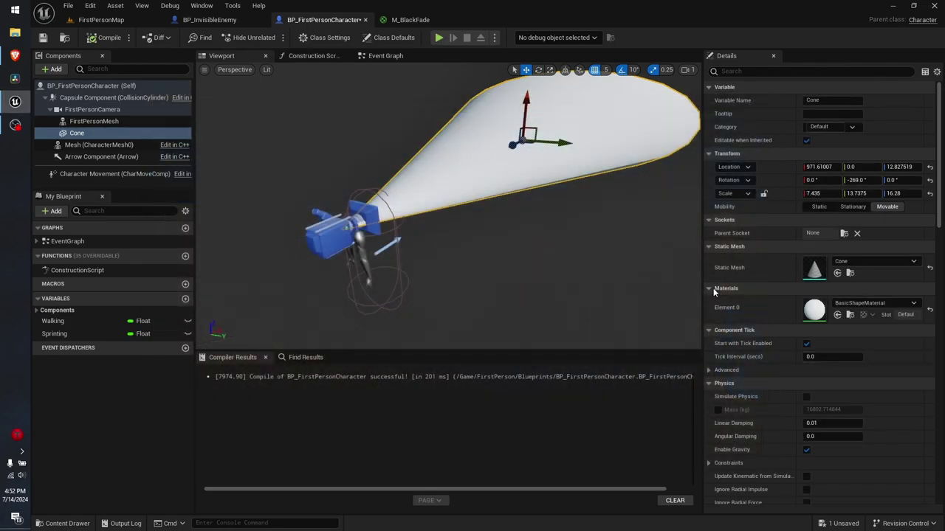
pyautogui.click(439, 37)
pyautogui.press(';')
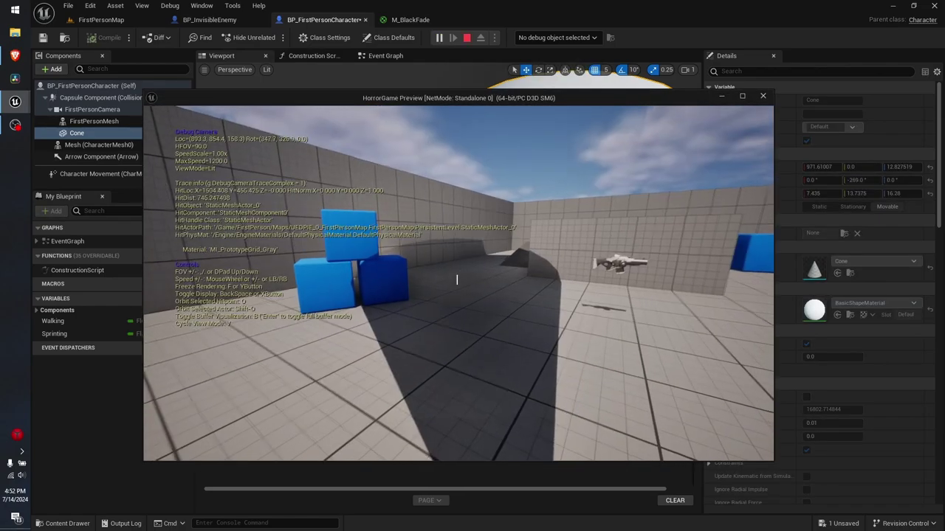
pyautogui.press('w')
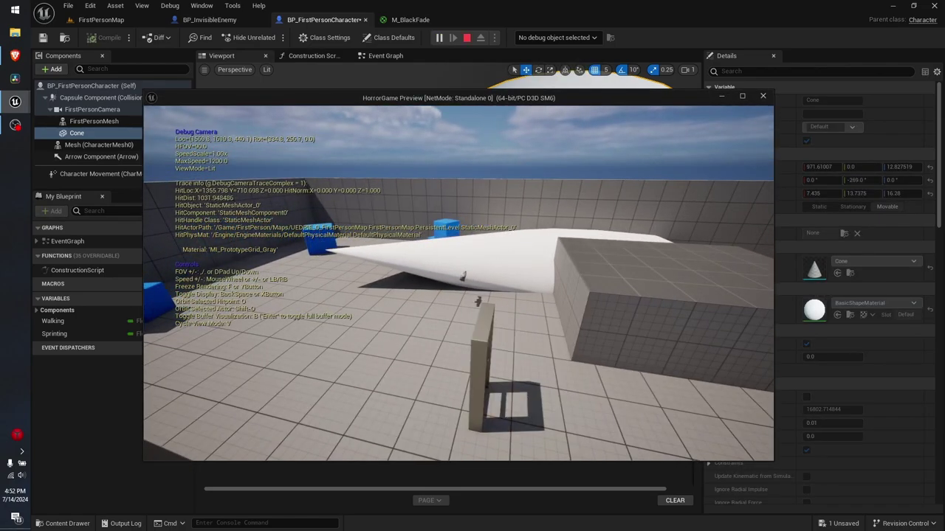
pyautogui.press('w')
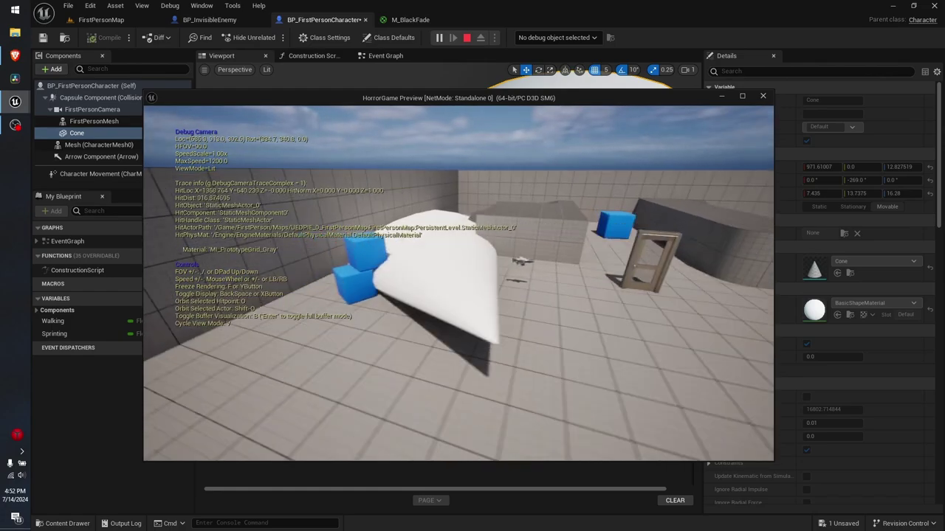
pyautogui.press('w')
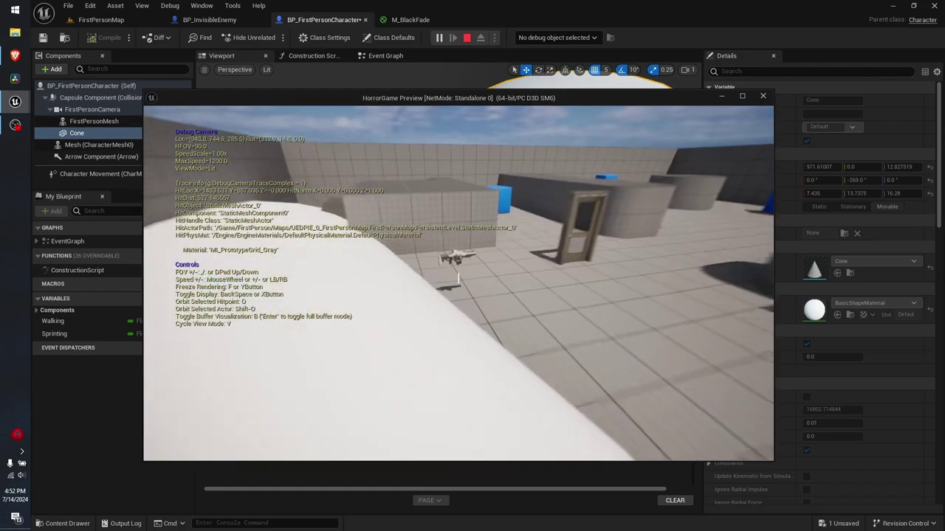
pyautogui.press('w')
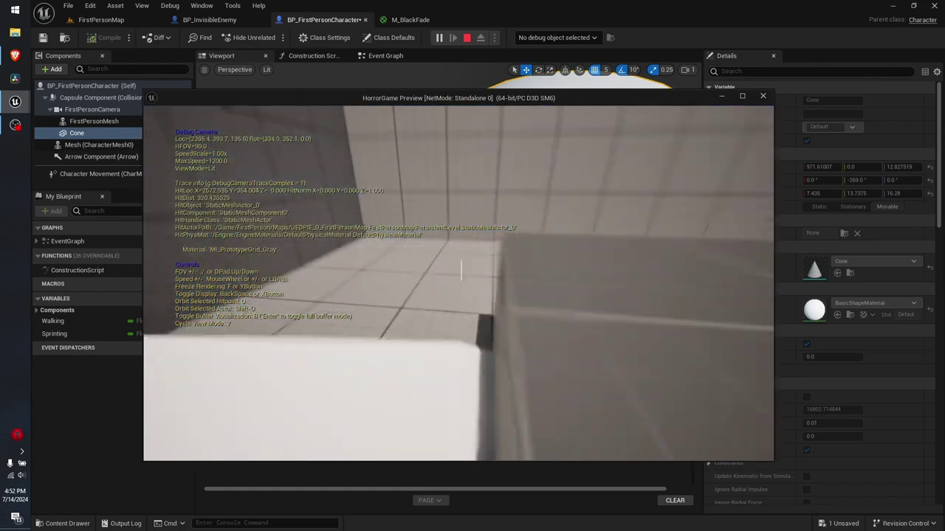
pyautogui.press('w')
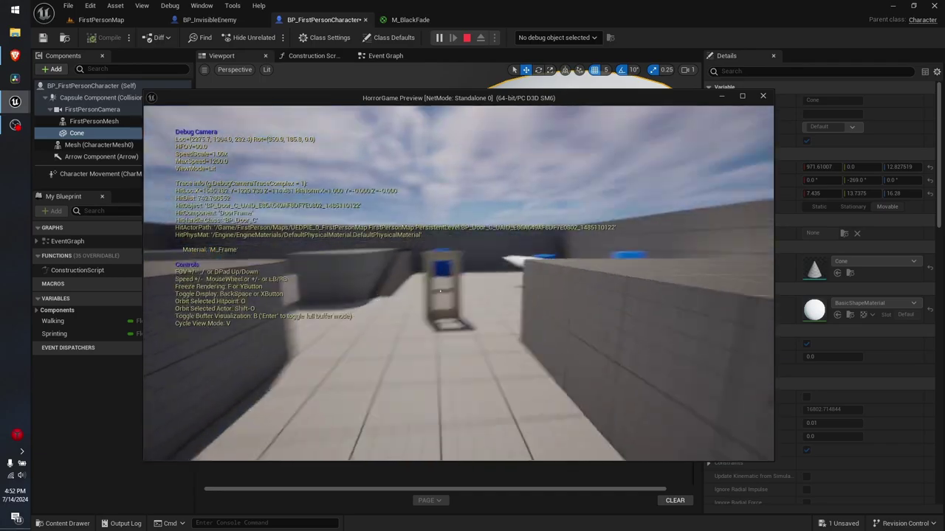
pyautogui.press('w')
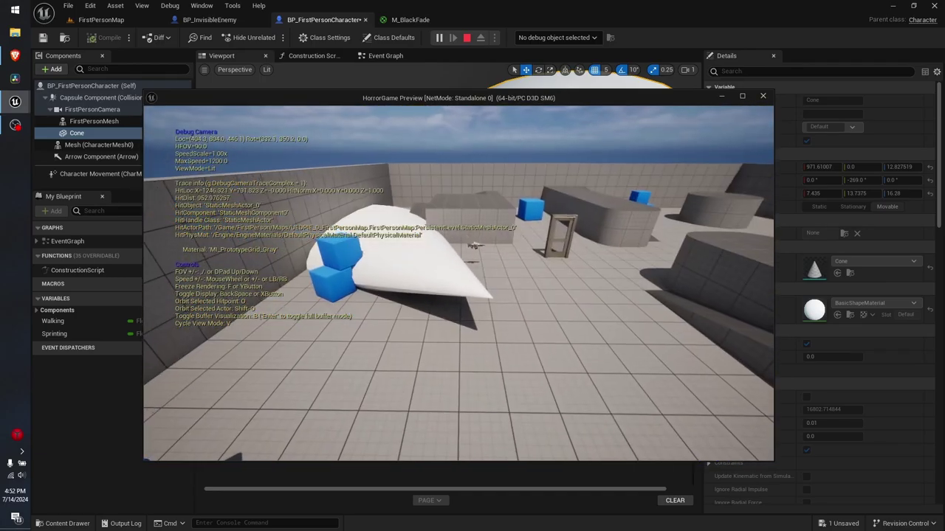
pyautogui.press(';')
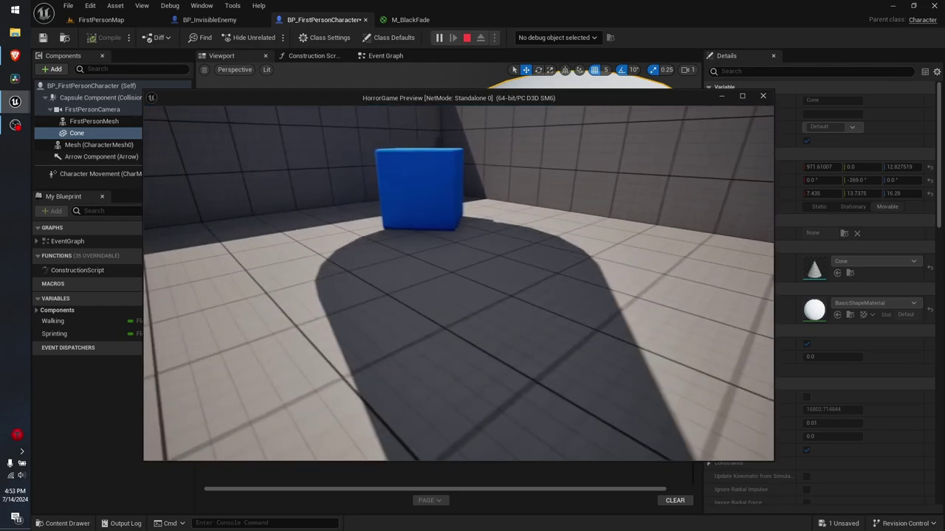
# Stop play and jump to the Set Scalar Parameter Value node behind the Accessed None error.
pyautogui.press('w')
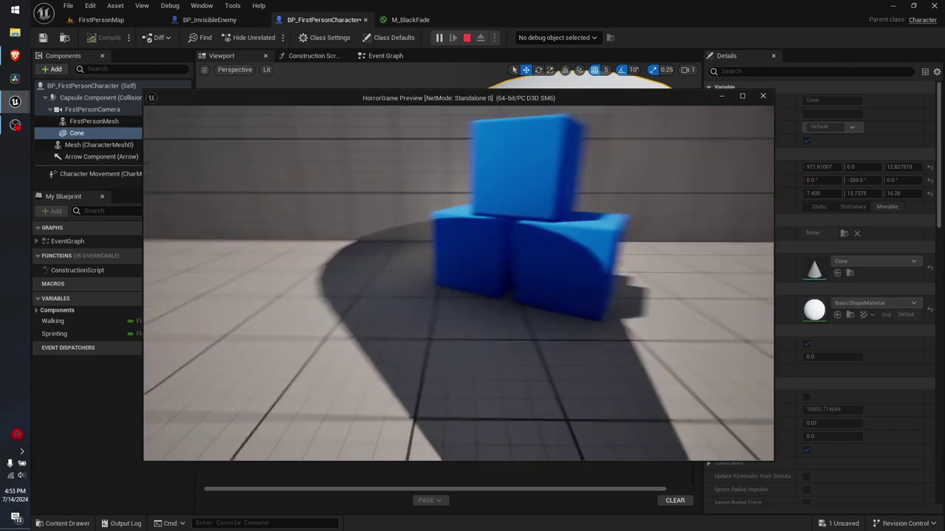
pyautogui.press('s')
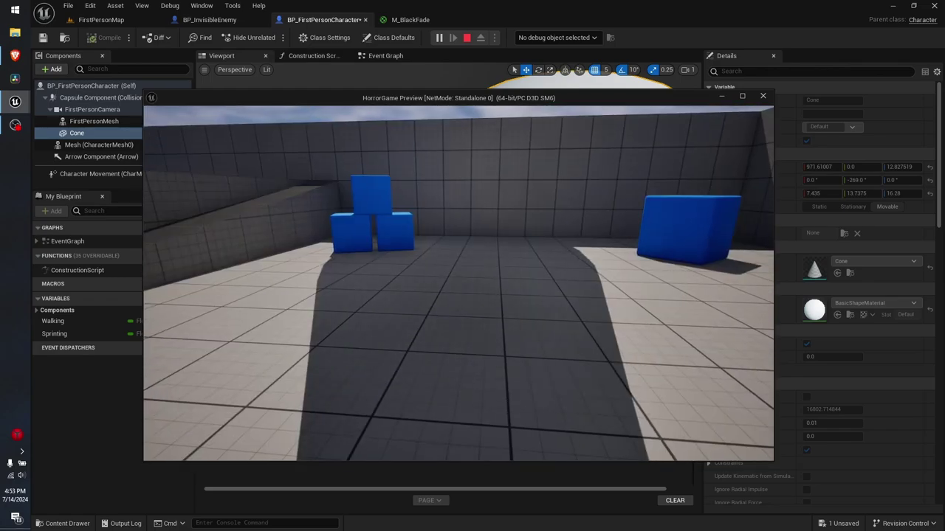
pyautogui.press('Escape')
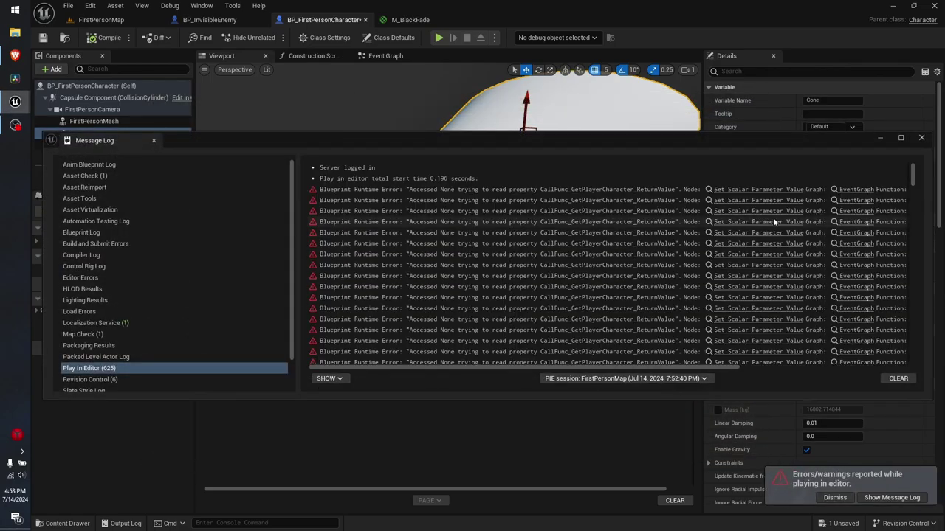
pyautogui.click(772, 190)
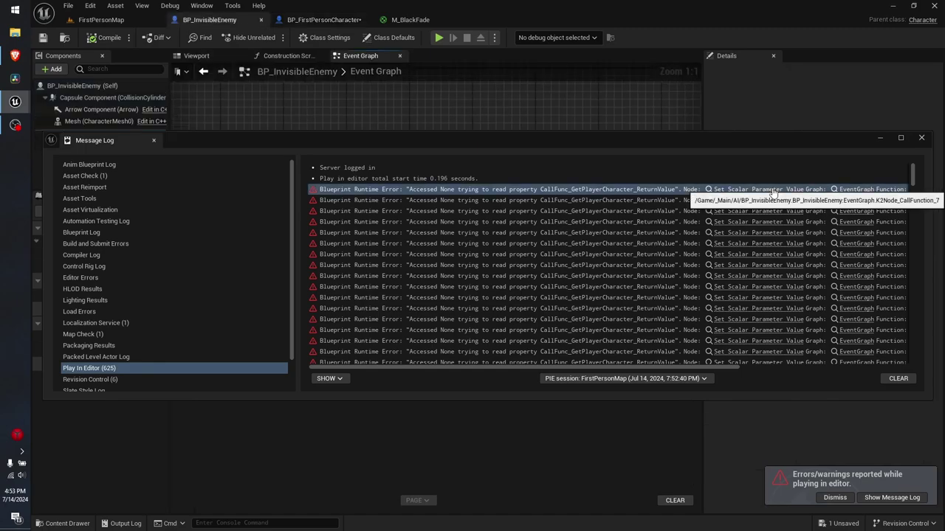
pyautogui.click(922, 138)
pyautogui.moveTo(604, 219); pyautogui.dragTo(922, 202, button='right')
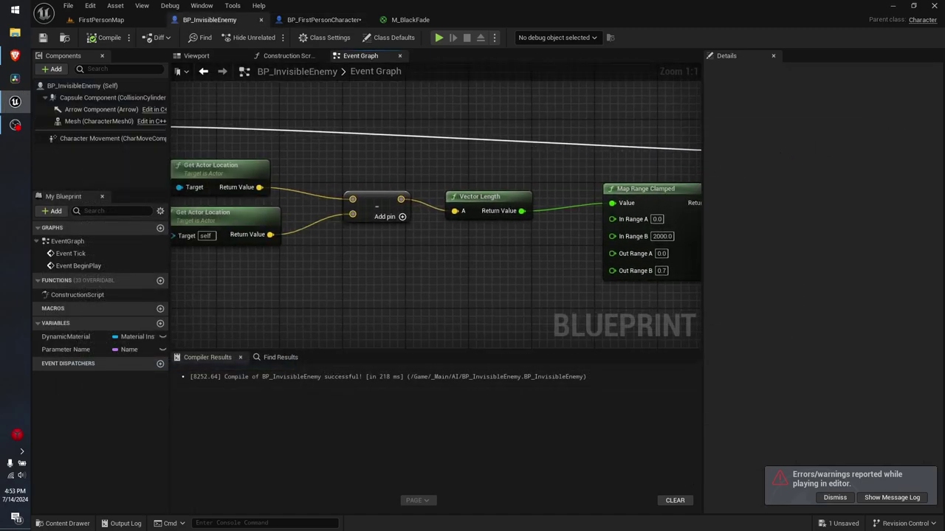
pyautogui.moveTo(665, 221); pyautogui.dragTo(555, 243, button='right')
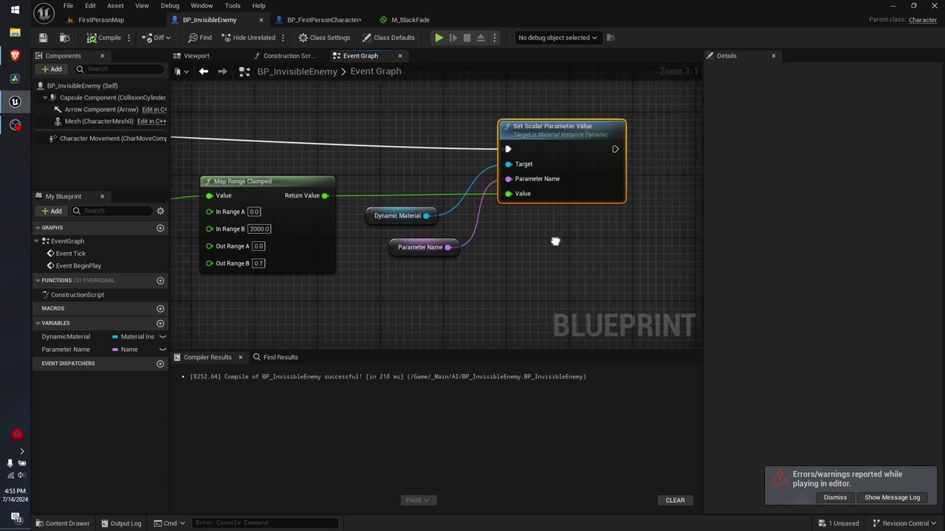
pyautogui.moveTo(555, 242)
pyautogui.mouseDown(button='right')
pyautogui.moveTo(929, 222)
pyautogui.moveTo(877, 243)
pyautogui.moveTo(432, 237)
pyautogui.mouseUp(button='right')
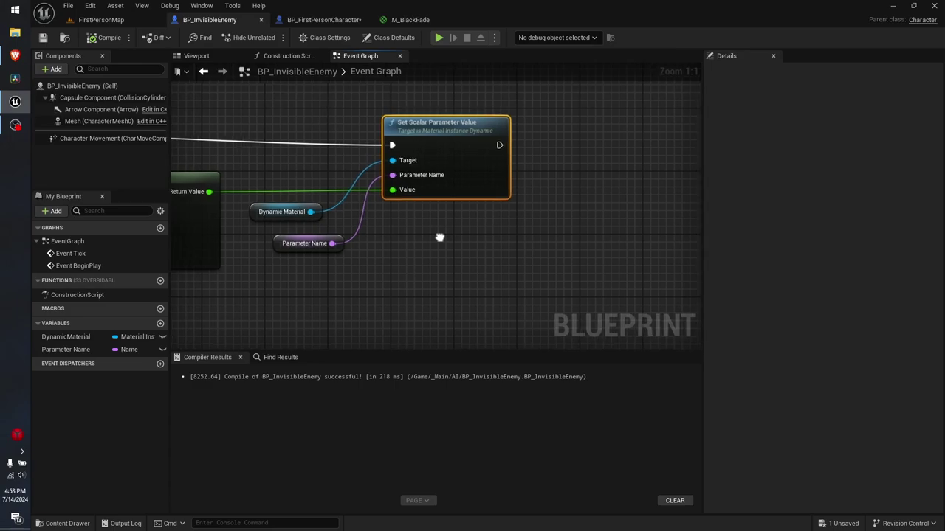
pyautogui.moveTo(431, 237)
pyautogui.mouseDown(button='right')
pyautogui.moveTo(642, 208)
pyautogui.moveTo(583, 241)
pyautogui.mouseUp(button='right')
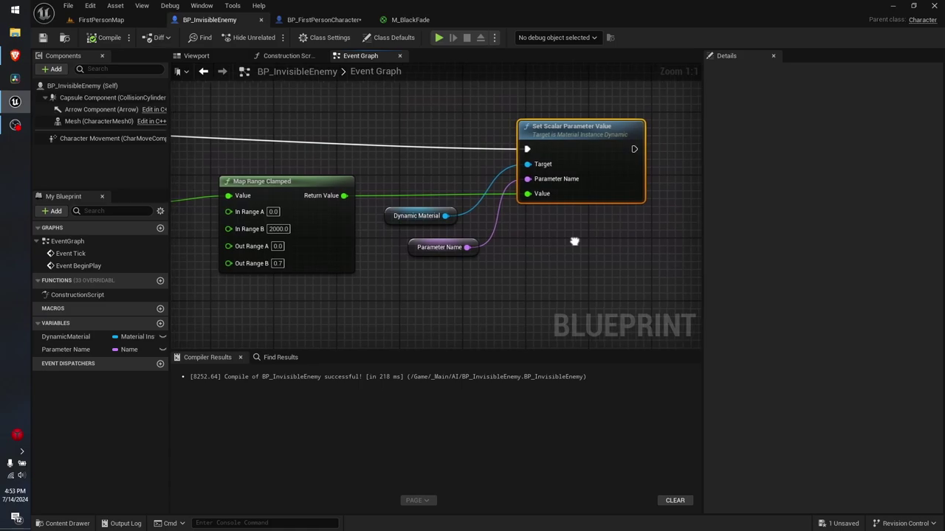
pyautogui.moveTo(583, 241)
pyautogui.mouseDown(button='right')
pyautogui.moveTo(403, 254)
pyautogui.moveTo(520, 231)
pyautogui.moveTo(420, 240)
pyautogui.mouseUp(button='right')
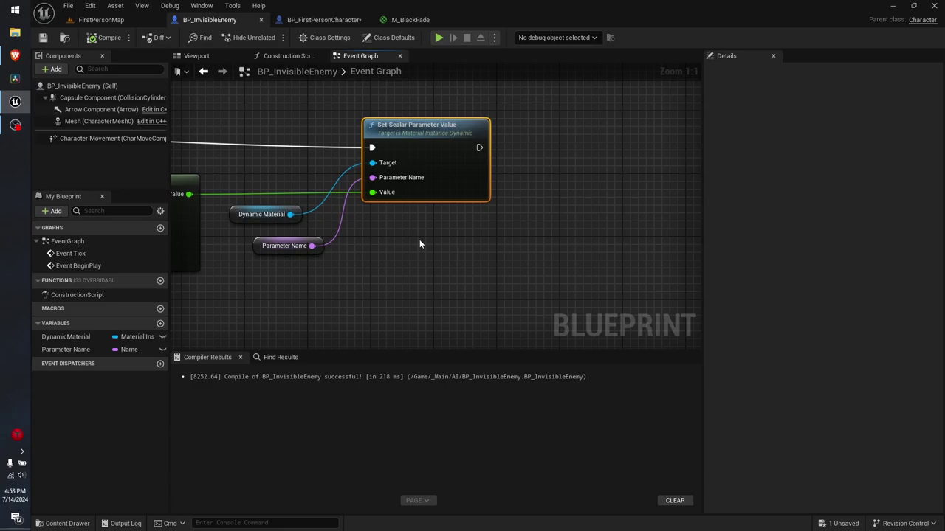
pyautogui.moveTo(420, 240); pyautogui.dragTo(367, 285, button='right')
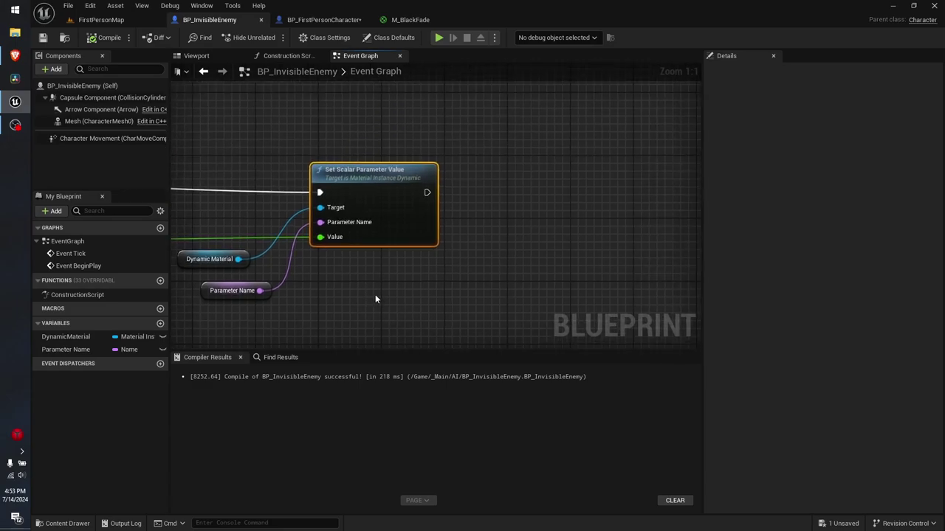
pyautogui.moveTo(312, 306); pyautogui.dragTo(442, 283, button='right')
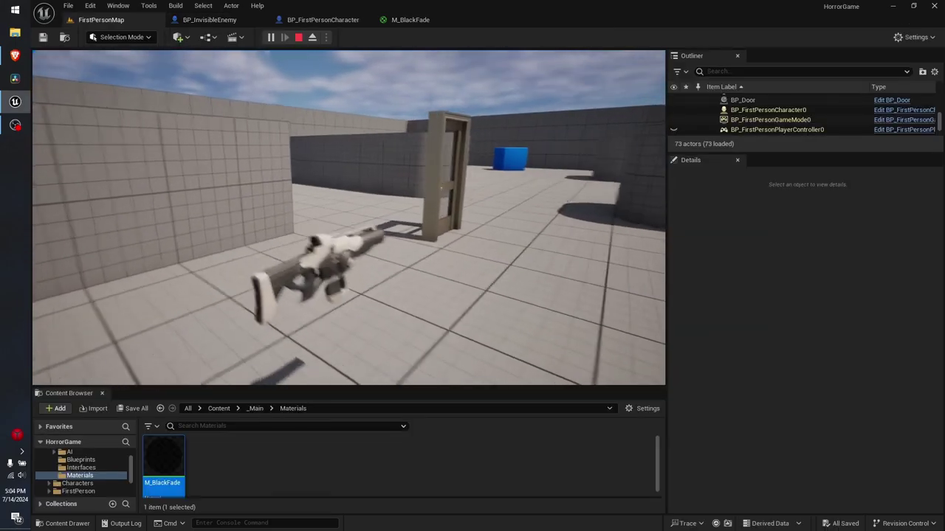
pyautogui.press('w')
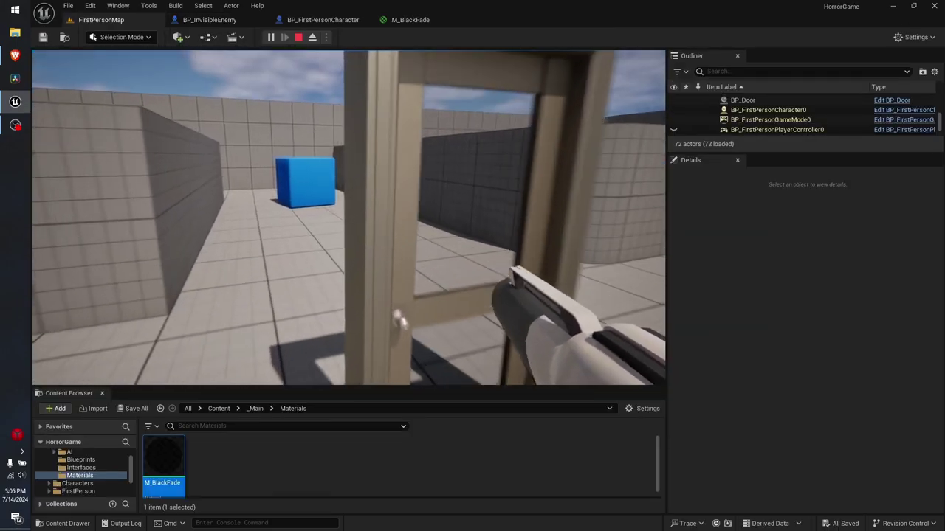
pyautogui.press('w')
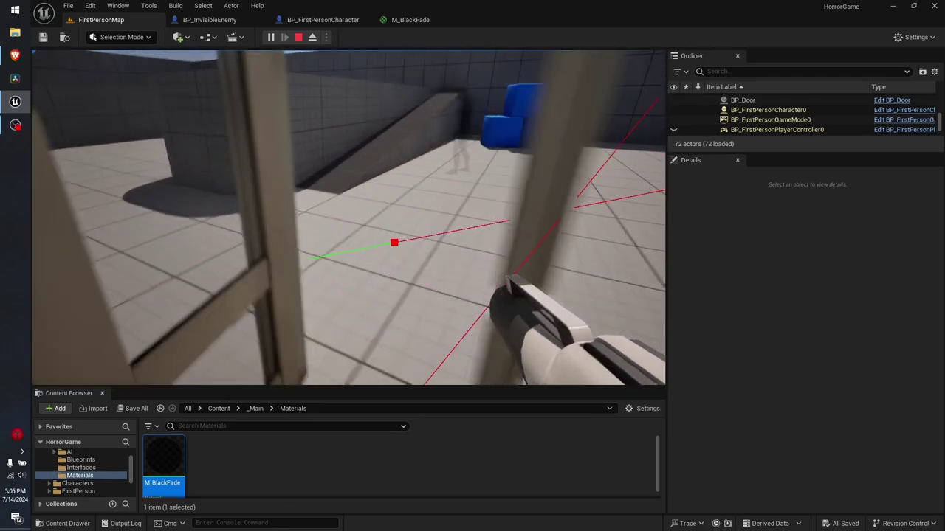
pyautogui.press('w')
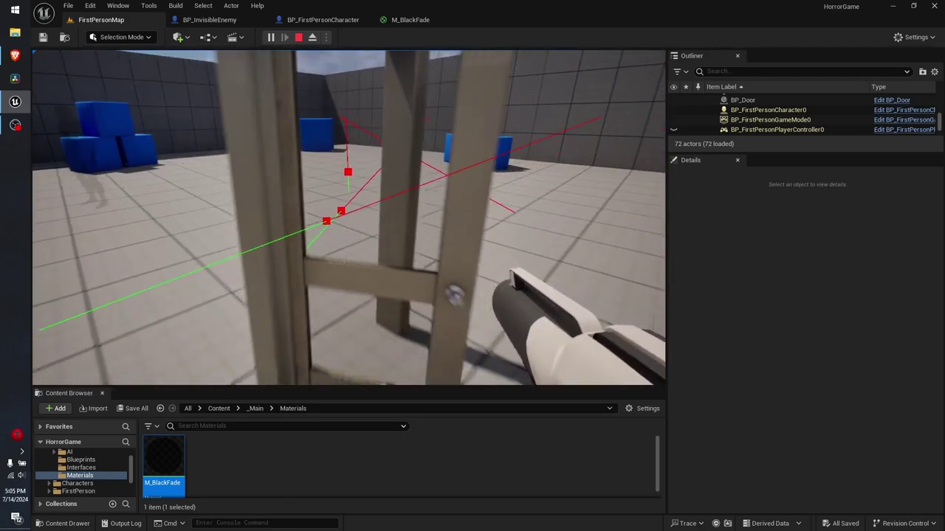
pyautogui.press('w')
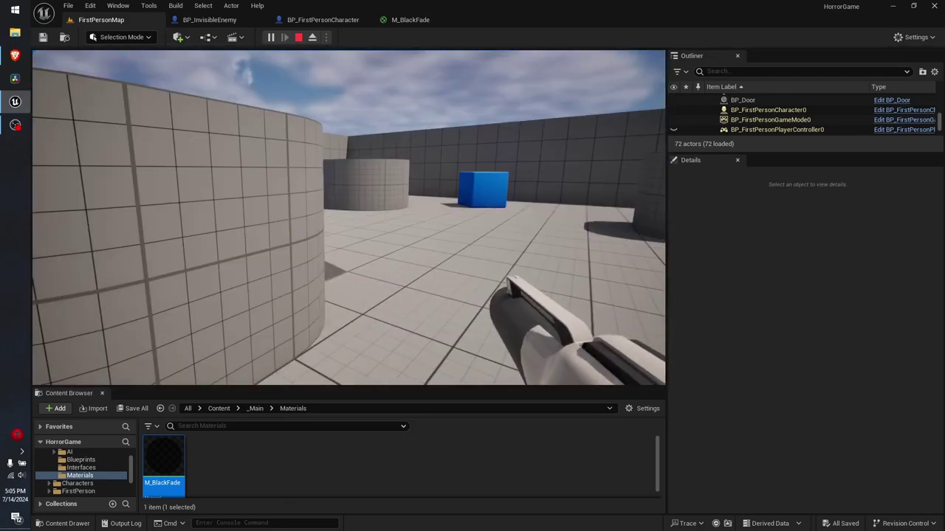
pyautogui.press('w')
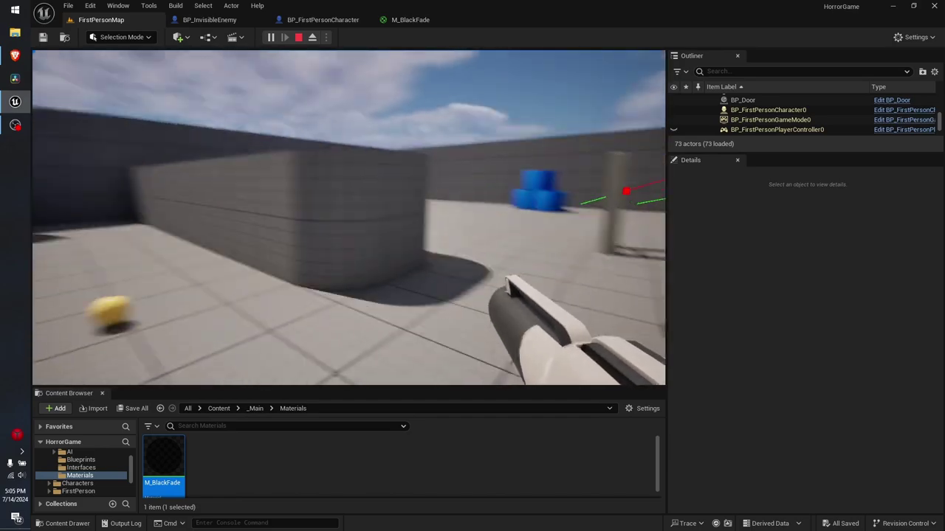
pyautogui.press('w')
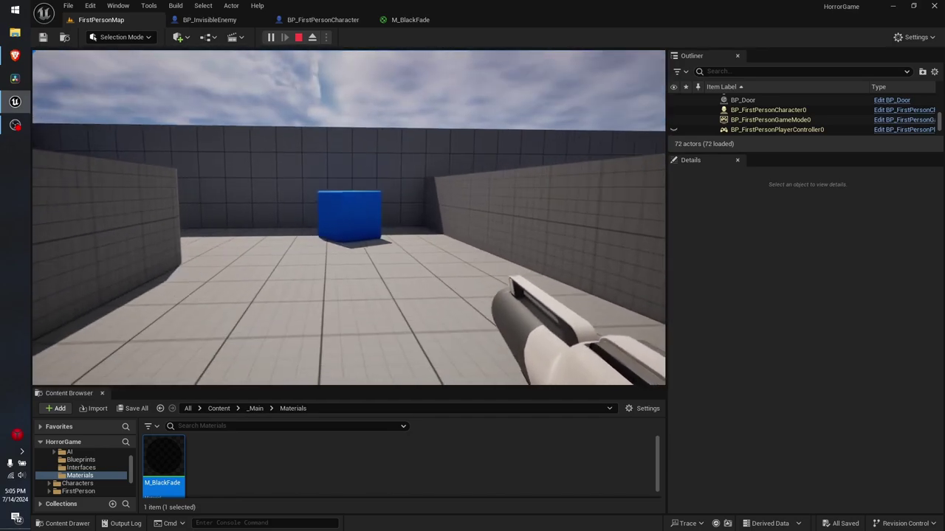
pyautogui.press('w')
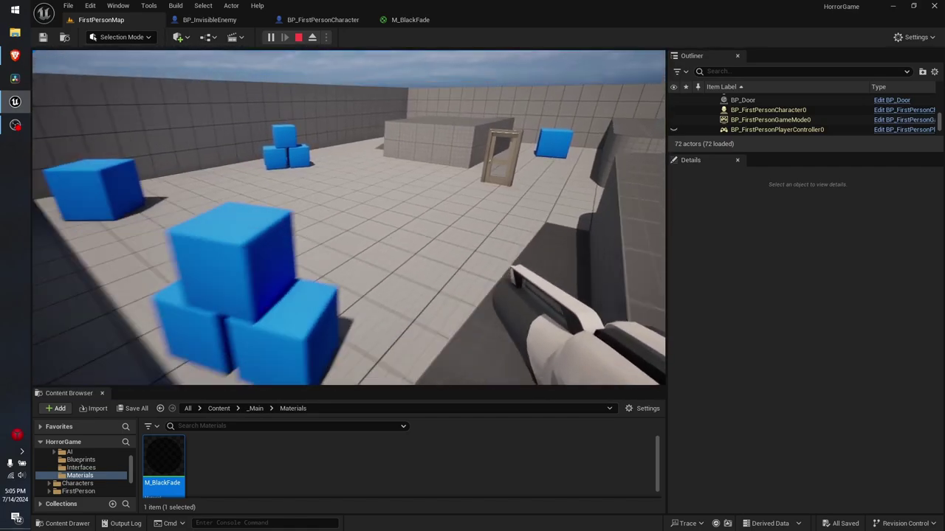
pyautogui.press('w')
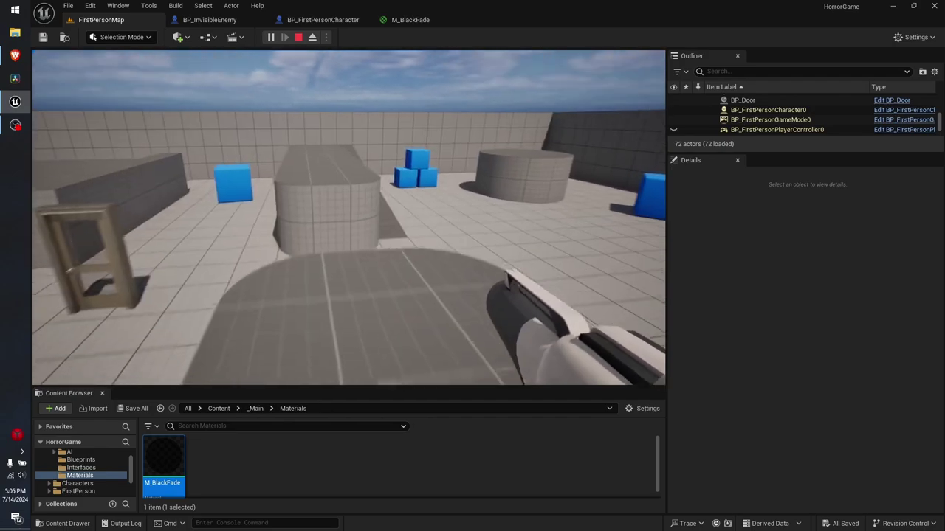
pyautogui.press('w')
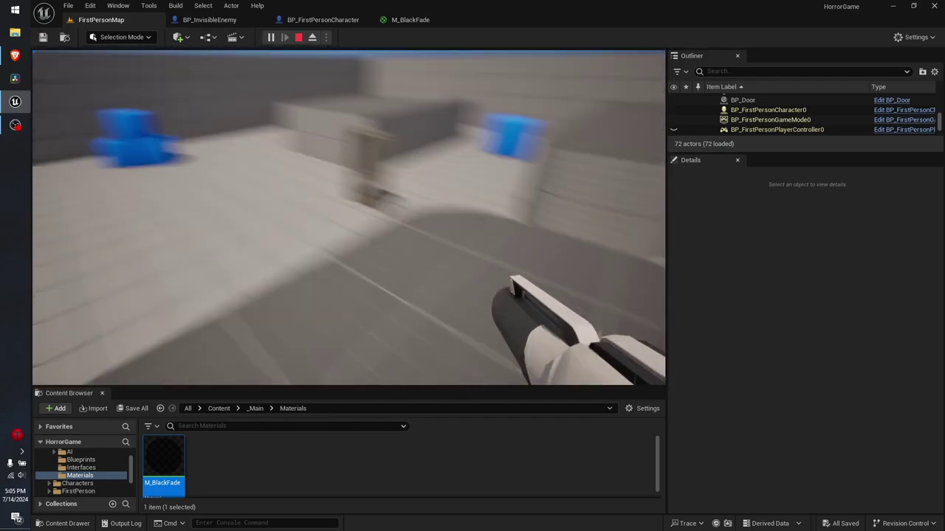
pyautogui.press('w')
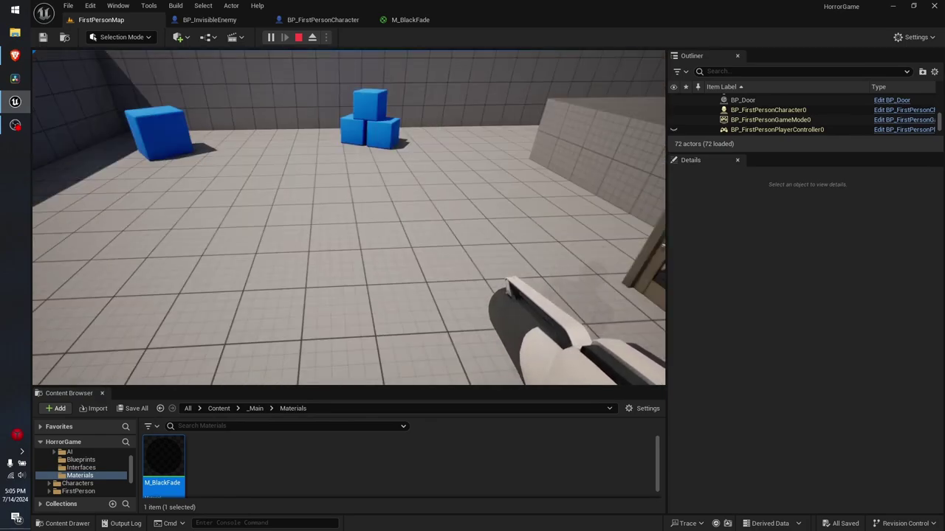
pyautogui.press('w')
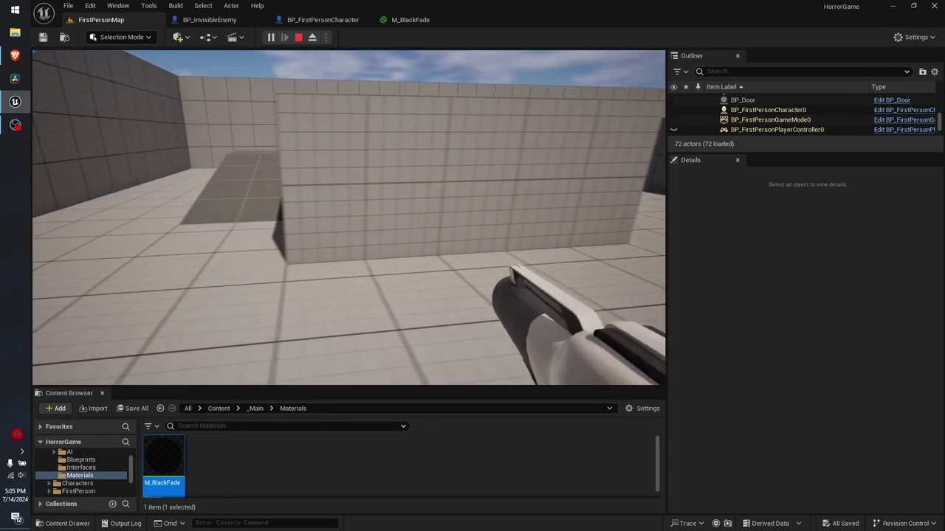
pyautogui.press('w')
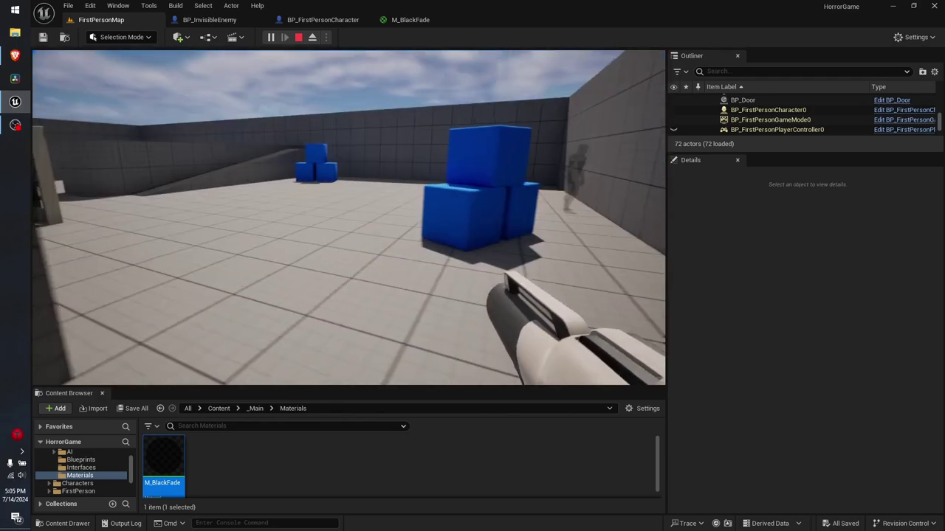
pyautogui.press('w')
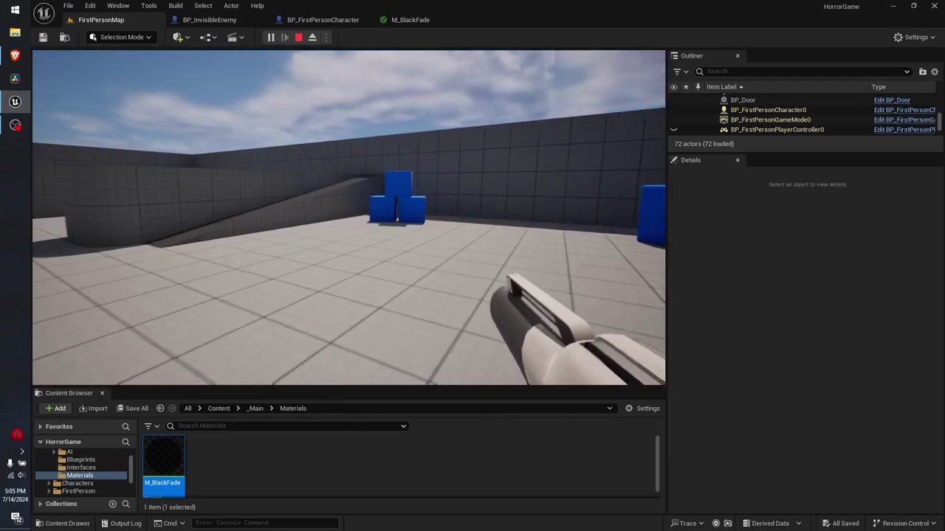
pyautogui.press('w')
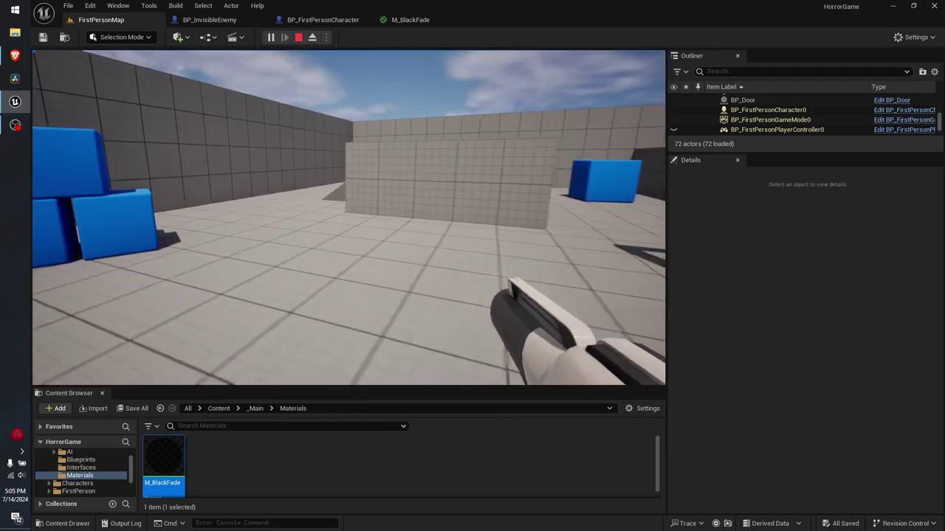
pyautogui.press('w')
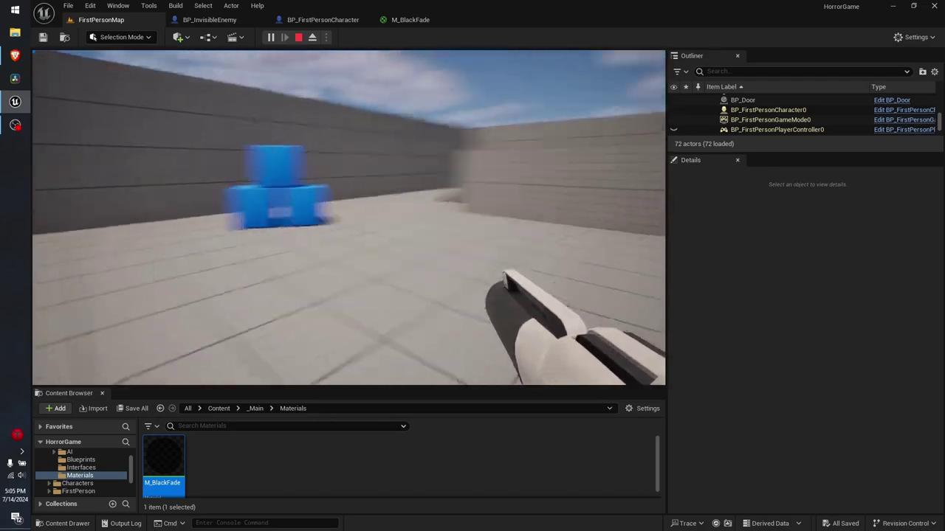
pyautogui.press('w')
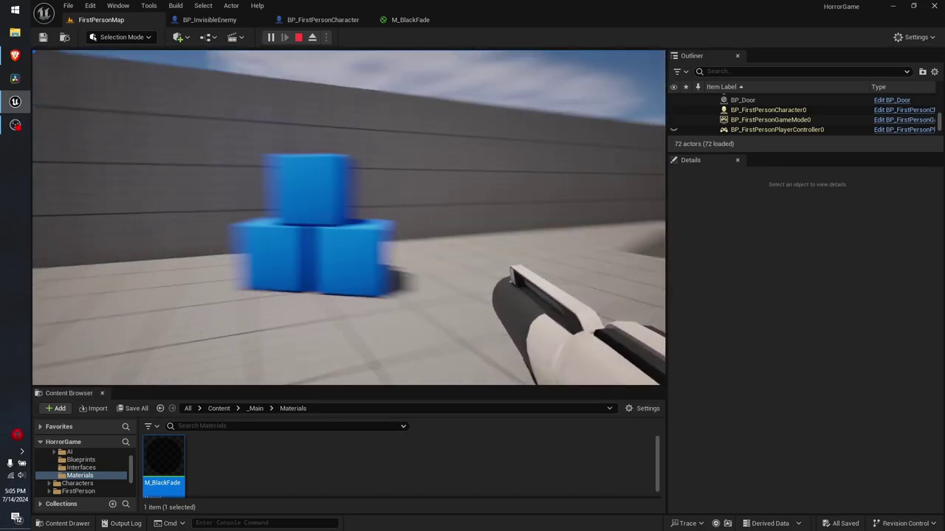
pyautogui.press('w')
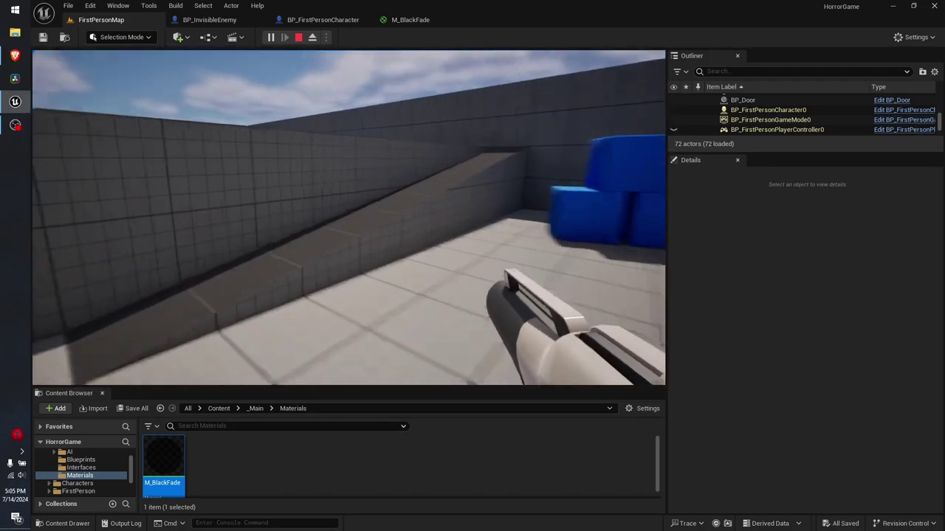
pyautogui.press('w')
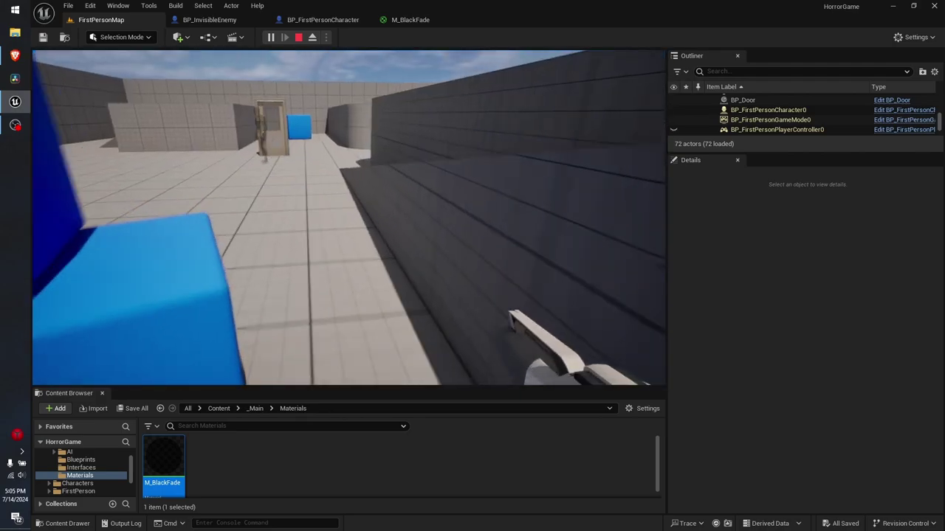
pyautogui.press('w')
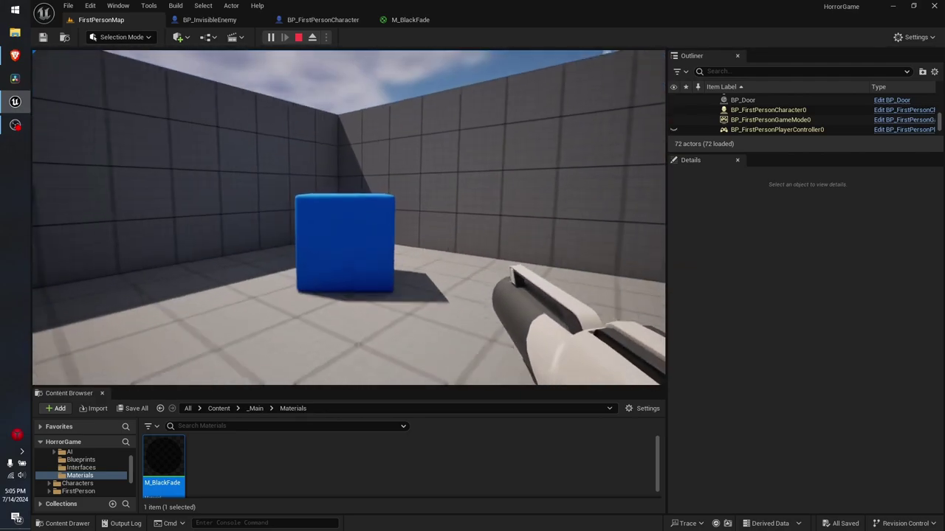
pyautogui.press('w')
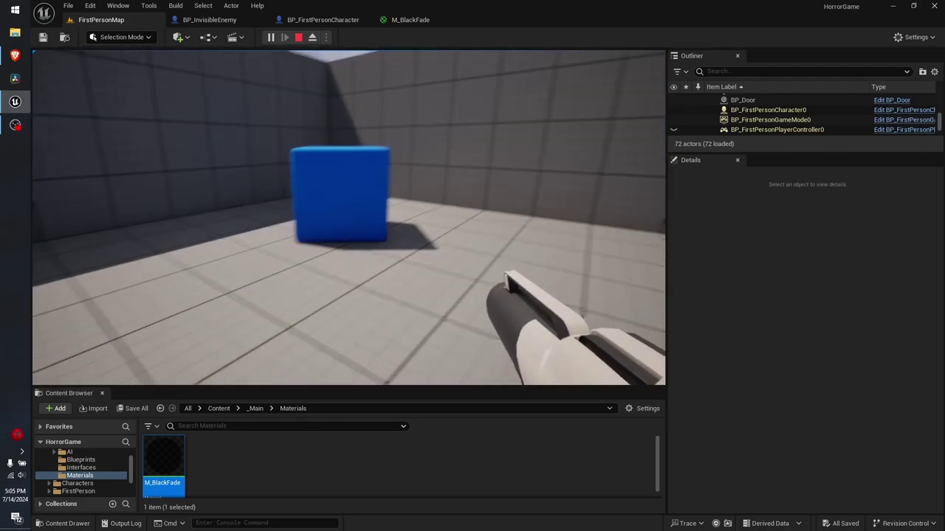
pyautogui.press('w')
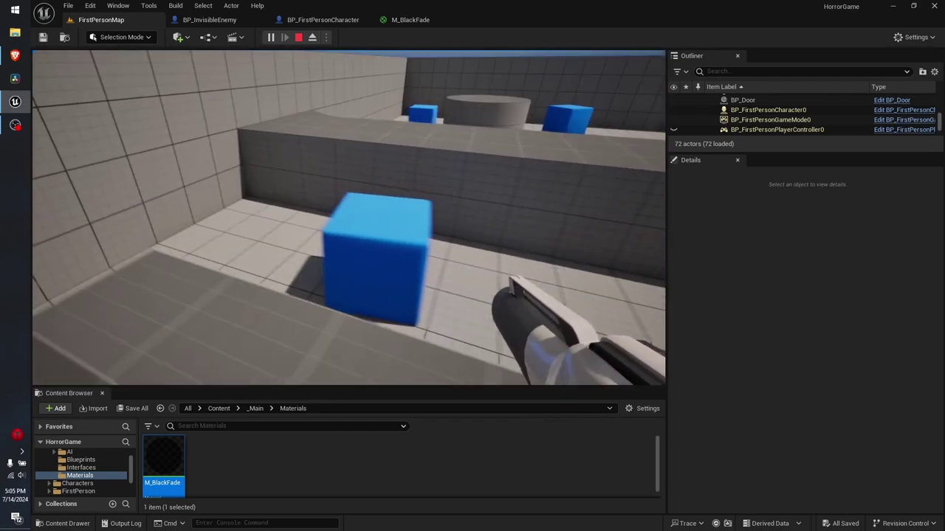
pyautogui.press('w')
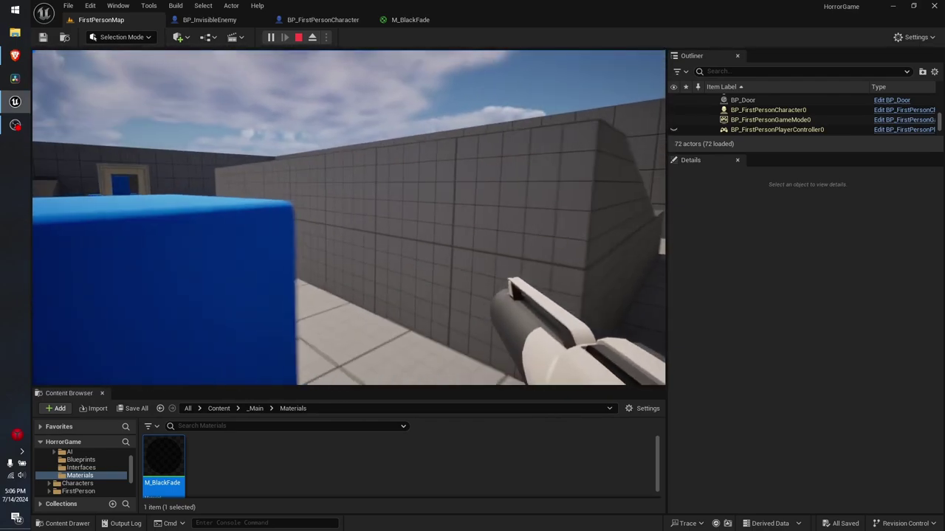
pyautogui.press('w')
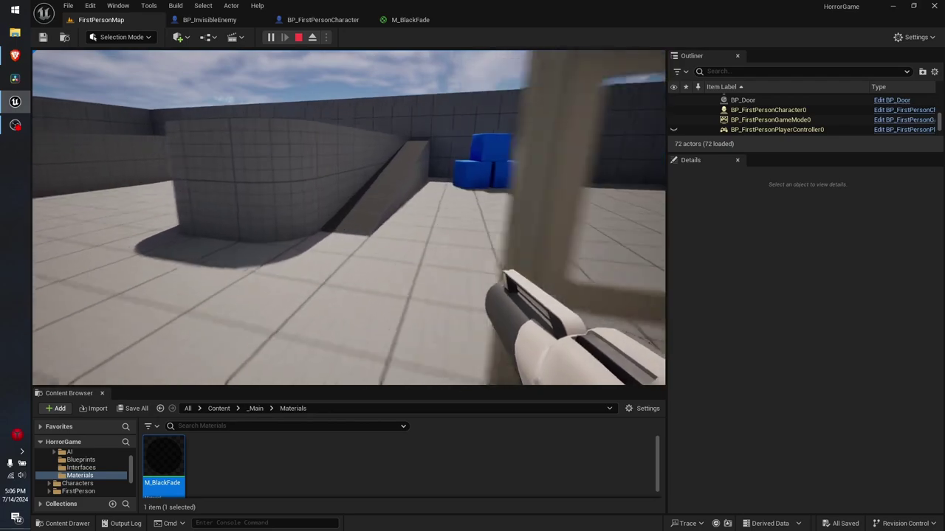
pyautogui.press('w')
pyautogui.press('w')
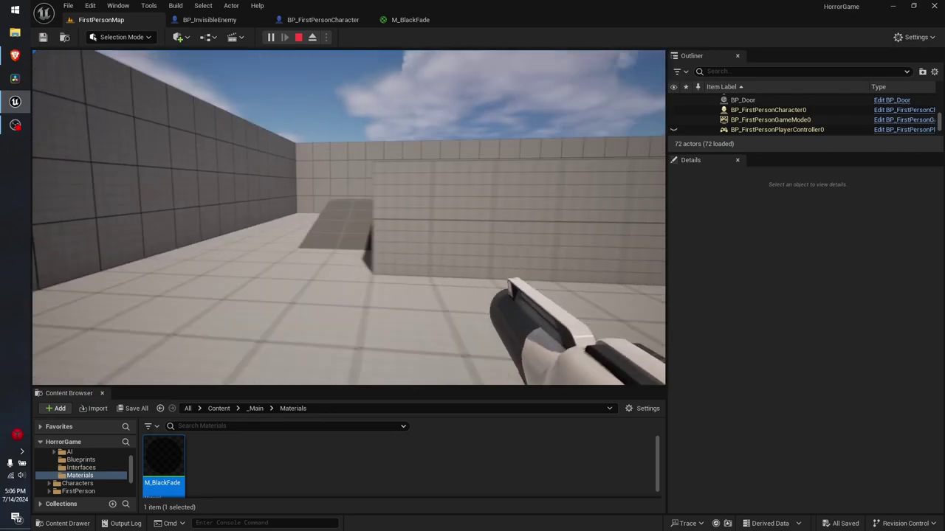
pyautogui.press('w')
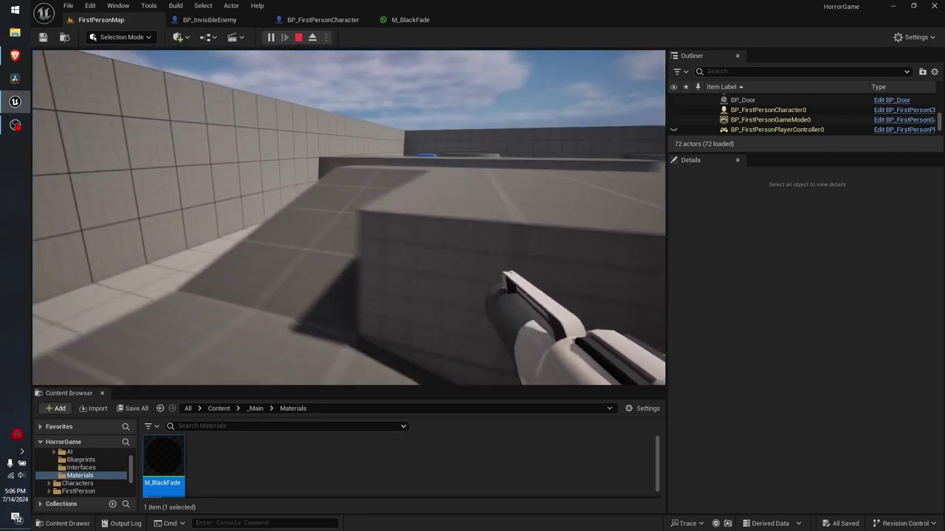
pyautogui.press('w')
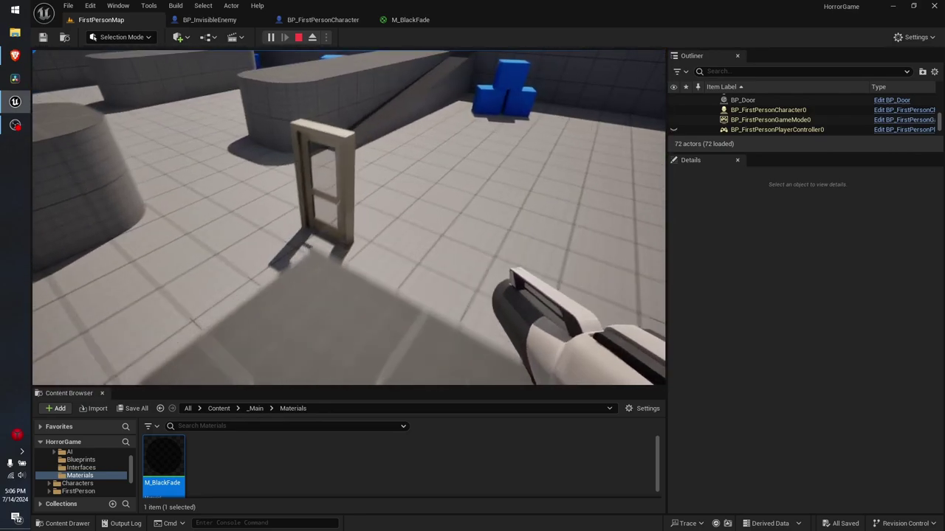
pyautogui.press('w')
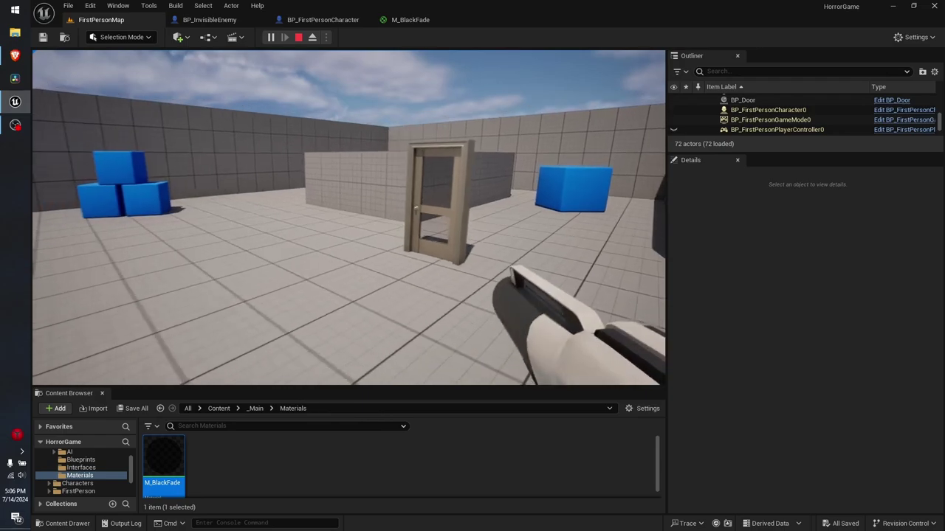
pyautogui.press('w')
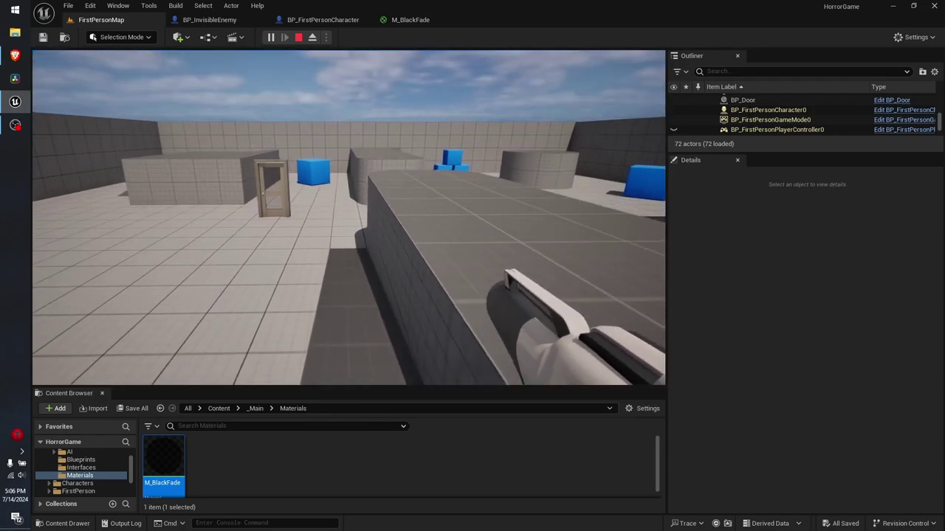
pyautogui.press('w')
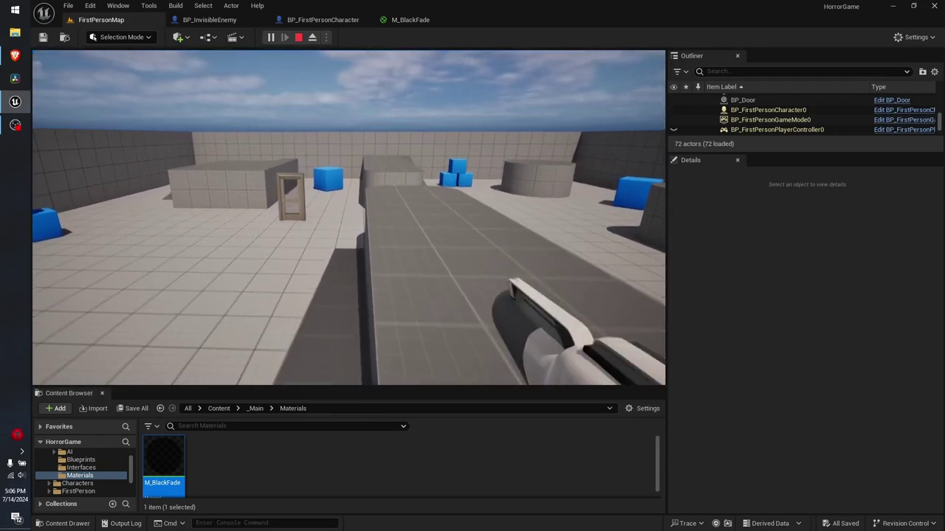
pyautogui.press('w')
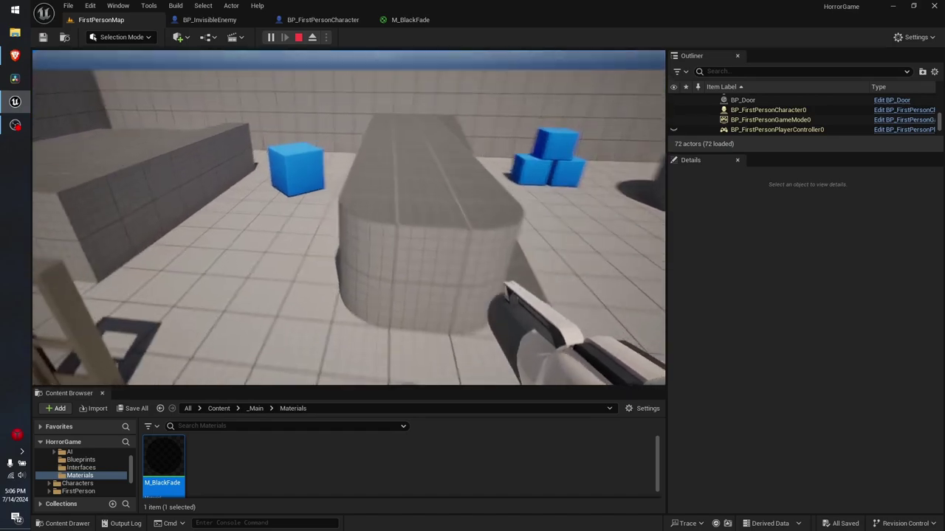
pyautogui.press('w')
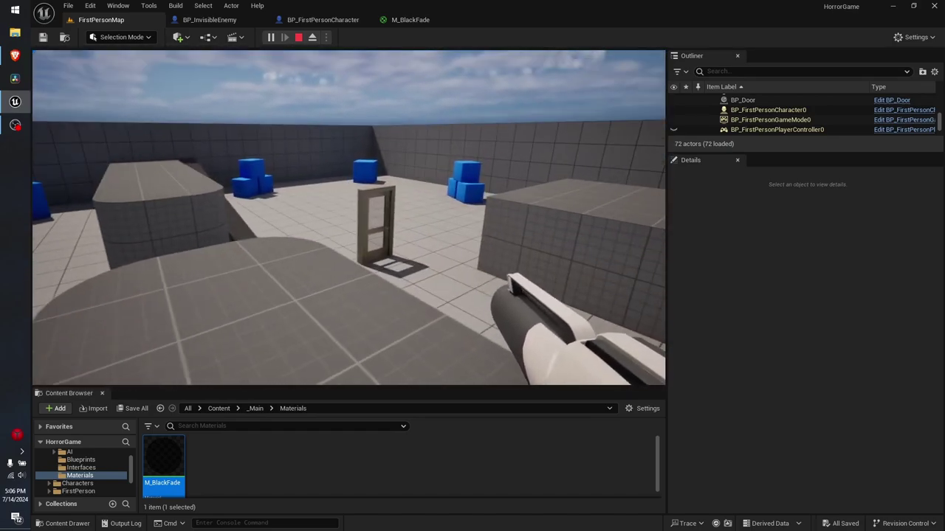